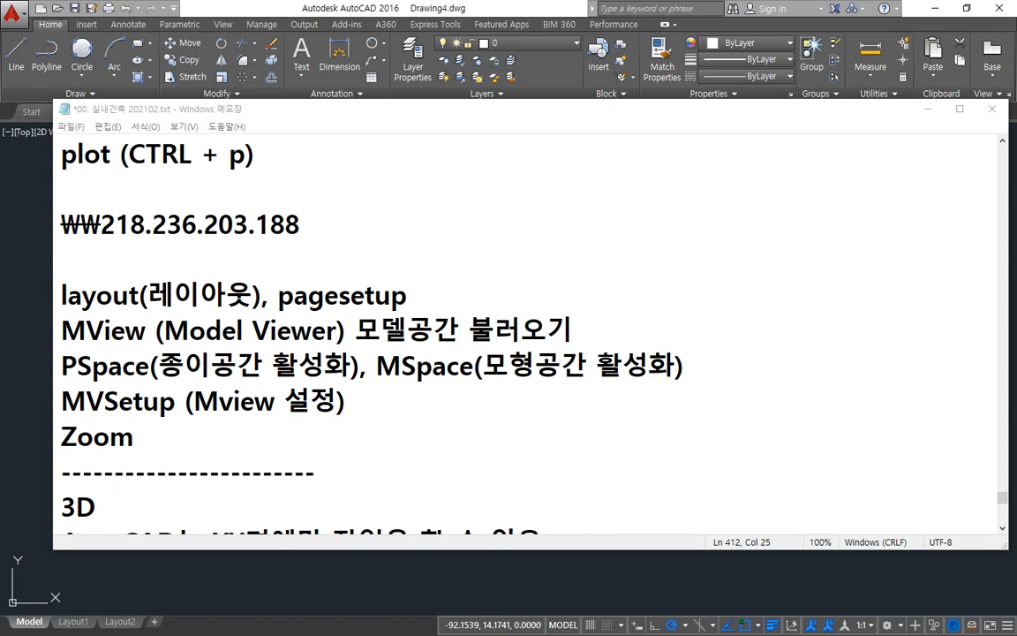
# Step: Switch to AutoCAD, start opening a drawing and preview the DWG files in the 문서 folder
pyautogui.click(362, 6)
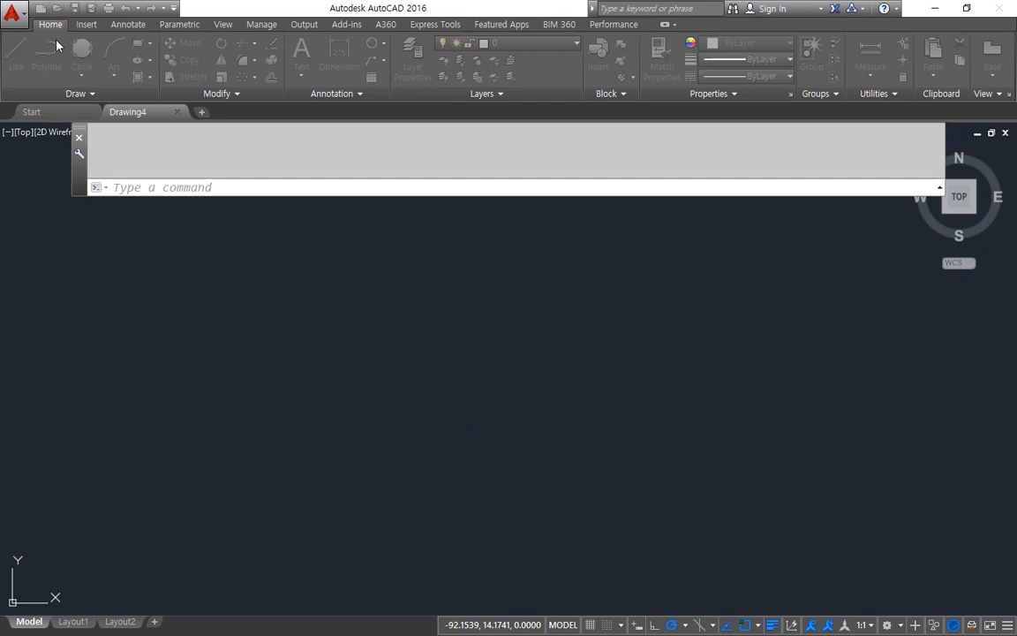
pyautogui.hotkey('ctrl', 'o')
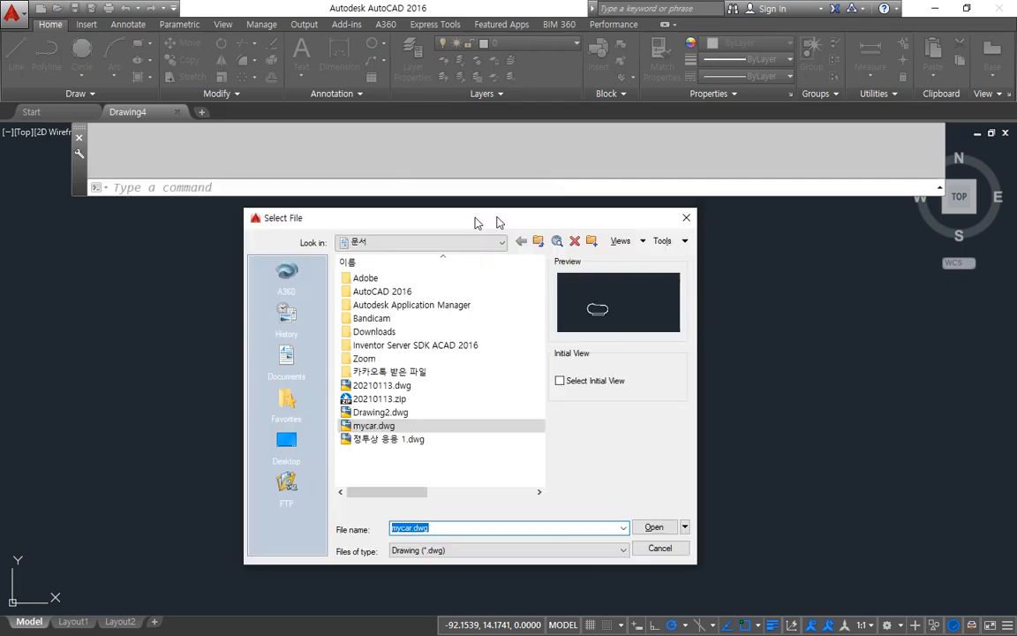
pyautogui.click(424, 437)
pyautogui.click(422, 410)
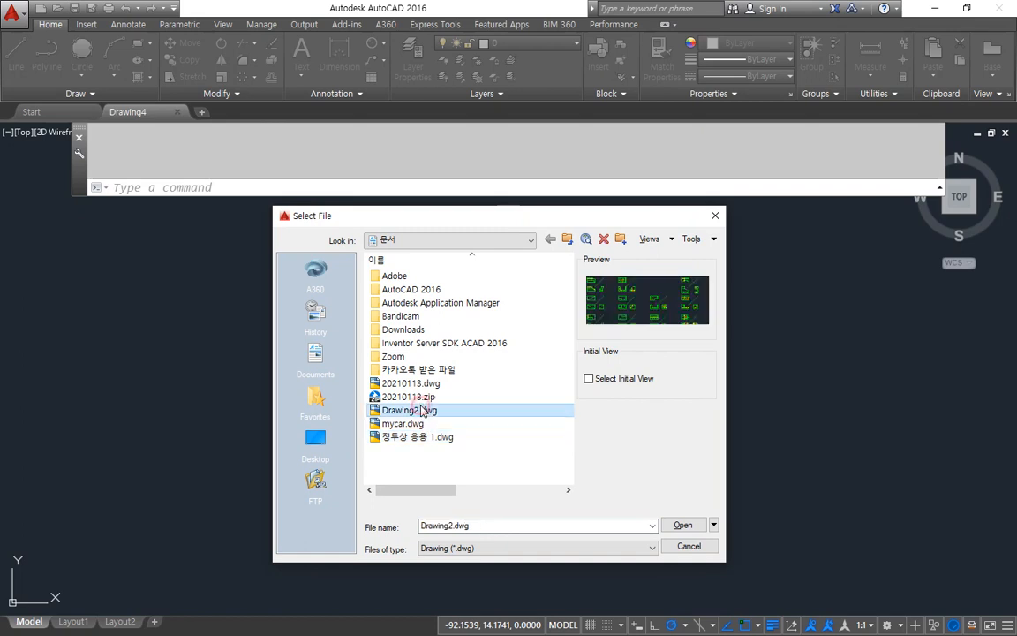
pyautogui.click(422, 396)
pyautogui.click(422, 385)
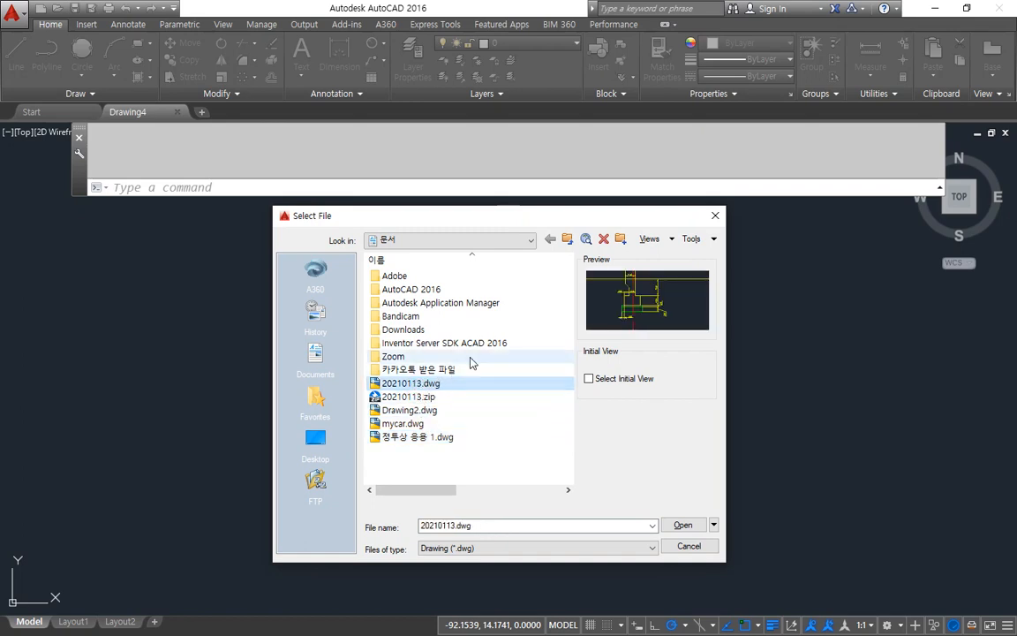
# Step: Open the drawing 00. 예제도면001.dwg from the 03. CAD 예제 / TAS 양재동 단독주택 folder on drive F:
pyautogui.click(442, 237)
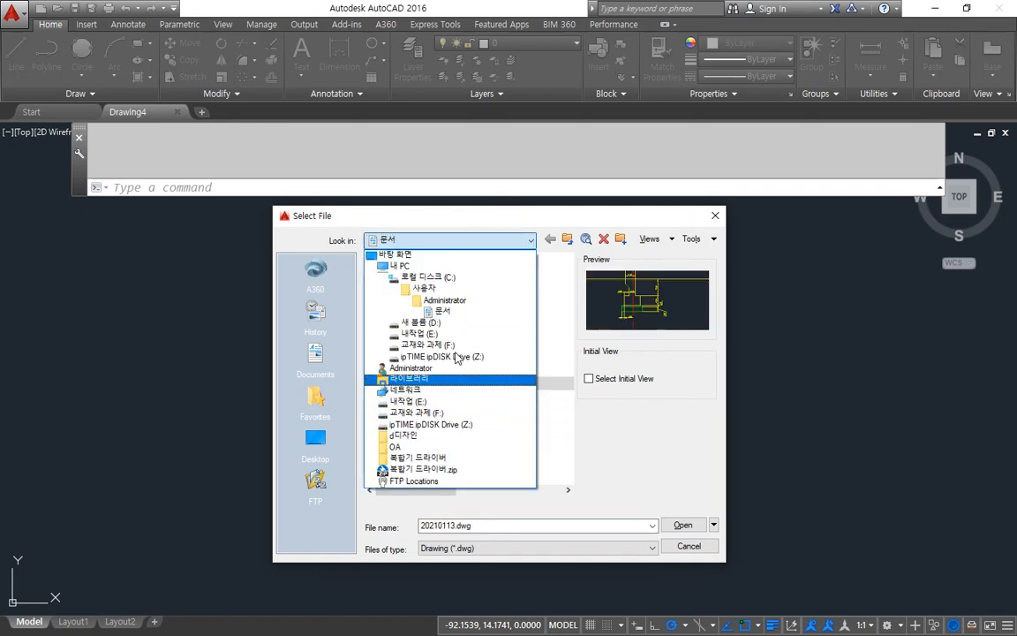
pyautogui.click(446, 306)
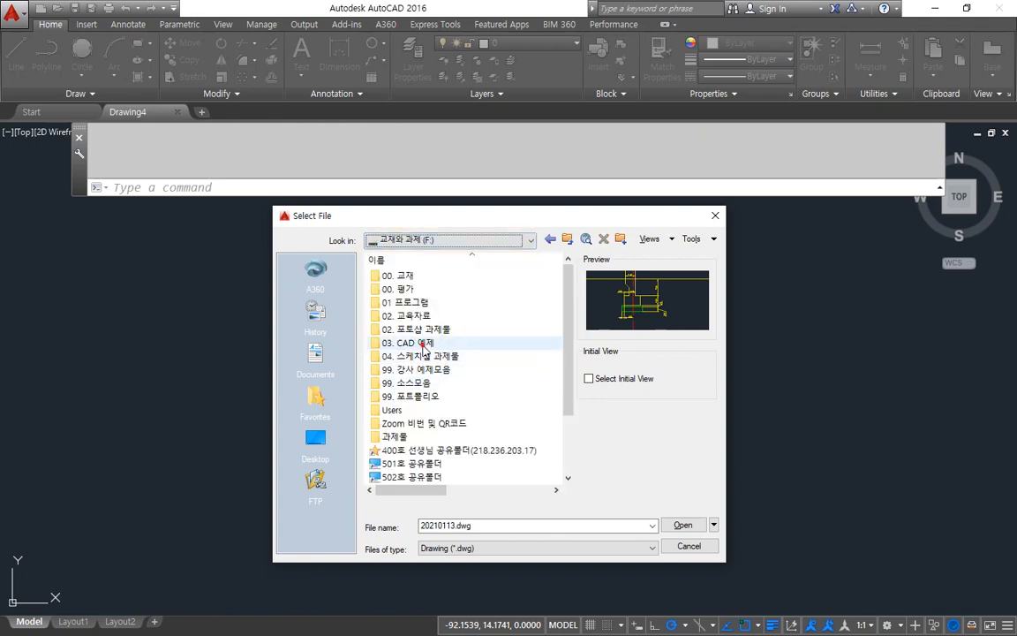
pyautogui.doubleClick(499, 341)
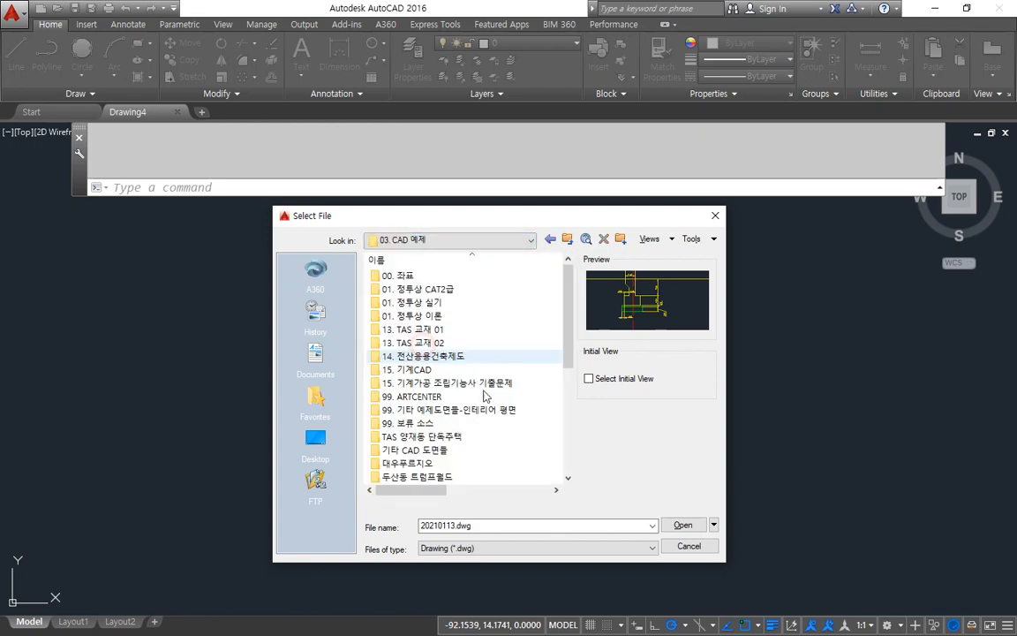
pyautogui.doubleClick(424, 437)
pyautogui.click(425, 274)
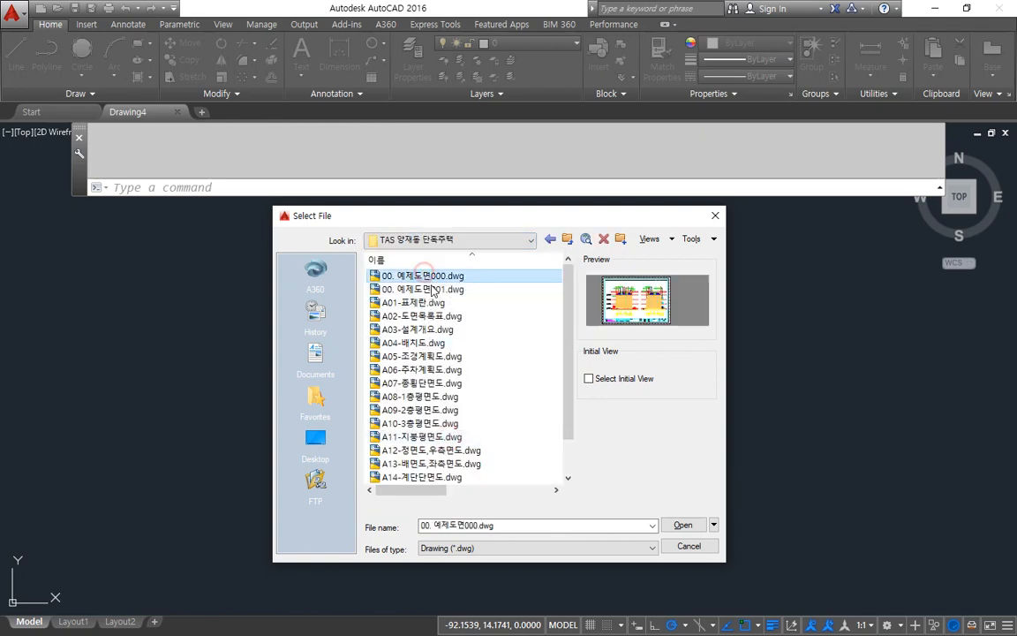
pyautogui.click(424, 289)
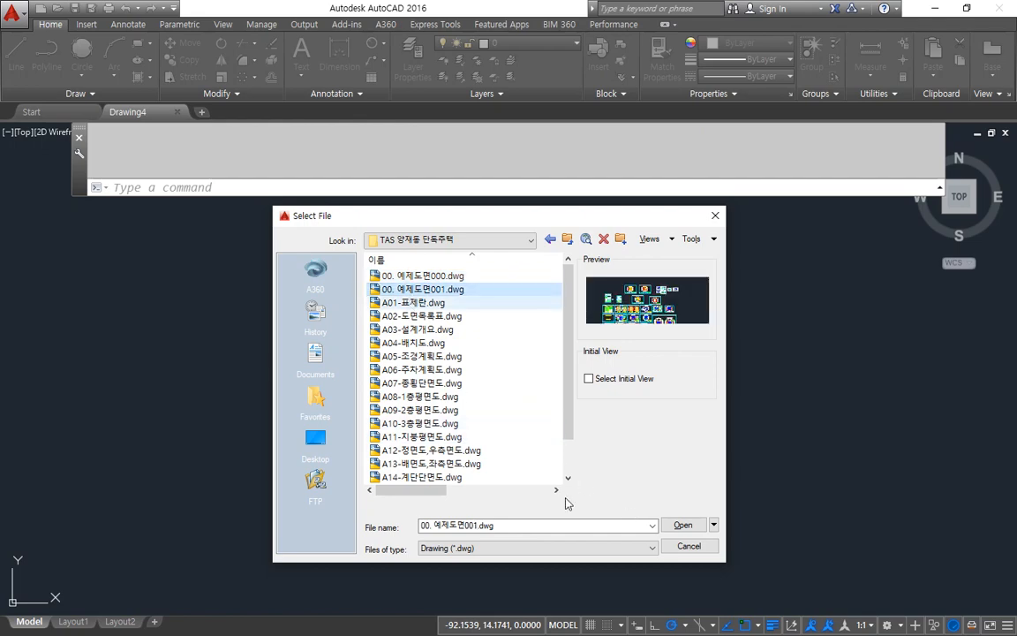
pyautogui.click(683, 525)
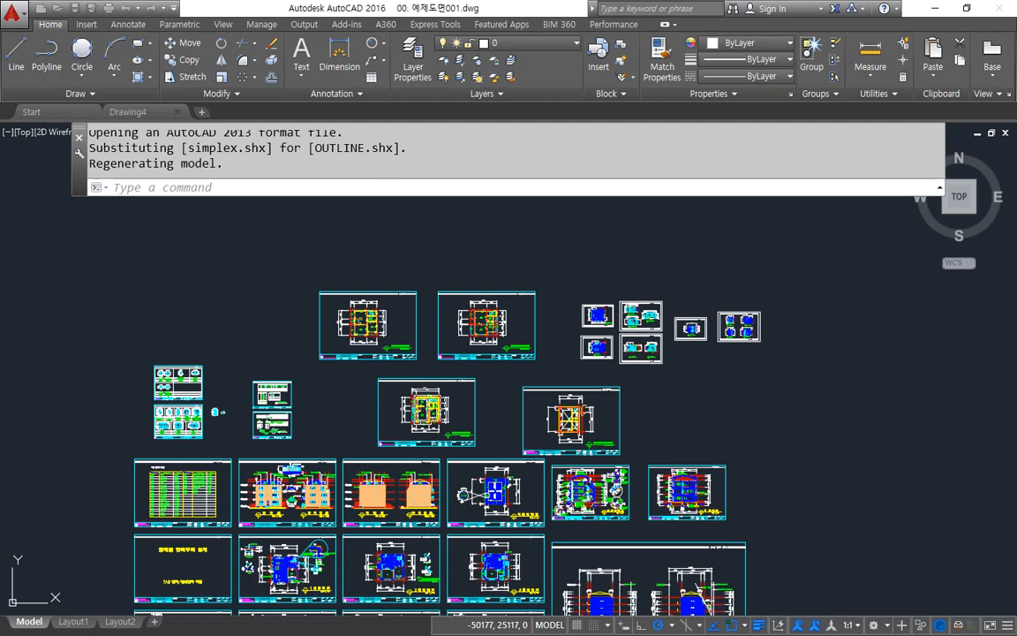
# Step: Look at the empty Drawing4, return to the 00. 예제도면001 drawing and restore the program window to its smaller size
pyautogui.moveTo(515, 478); pyautogui.dragTo(511, 382, button='middle')
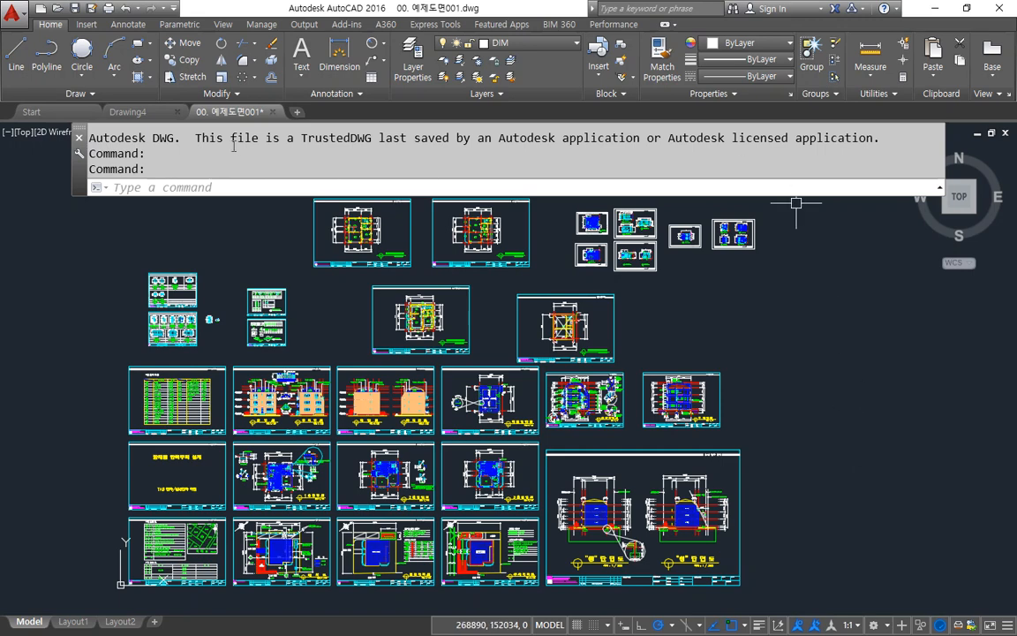
pyautogui.click(129, 112)
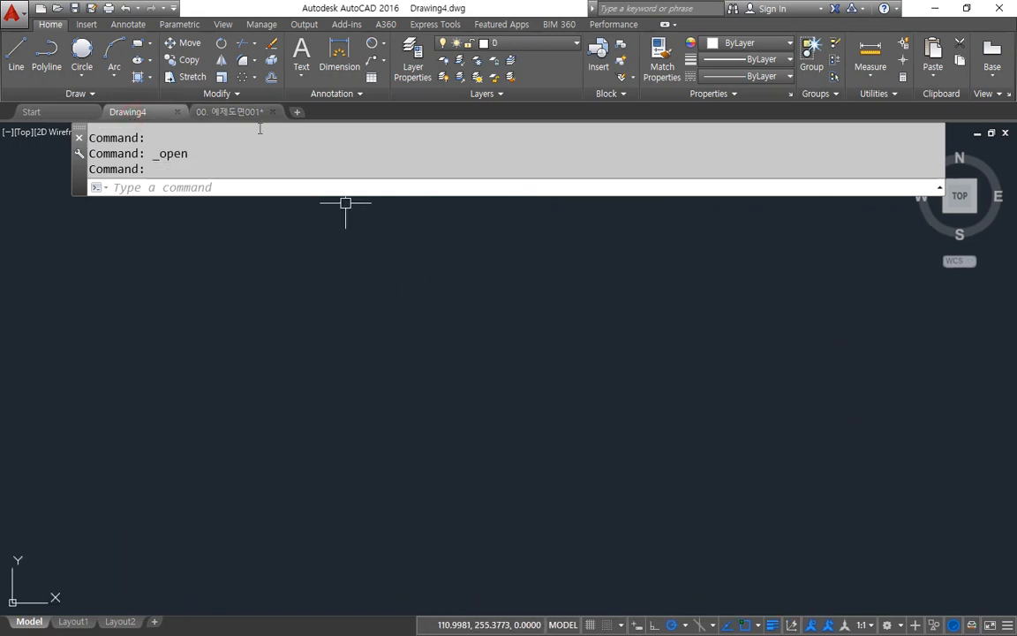
pyautogui.click(232, 111)
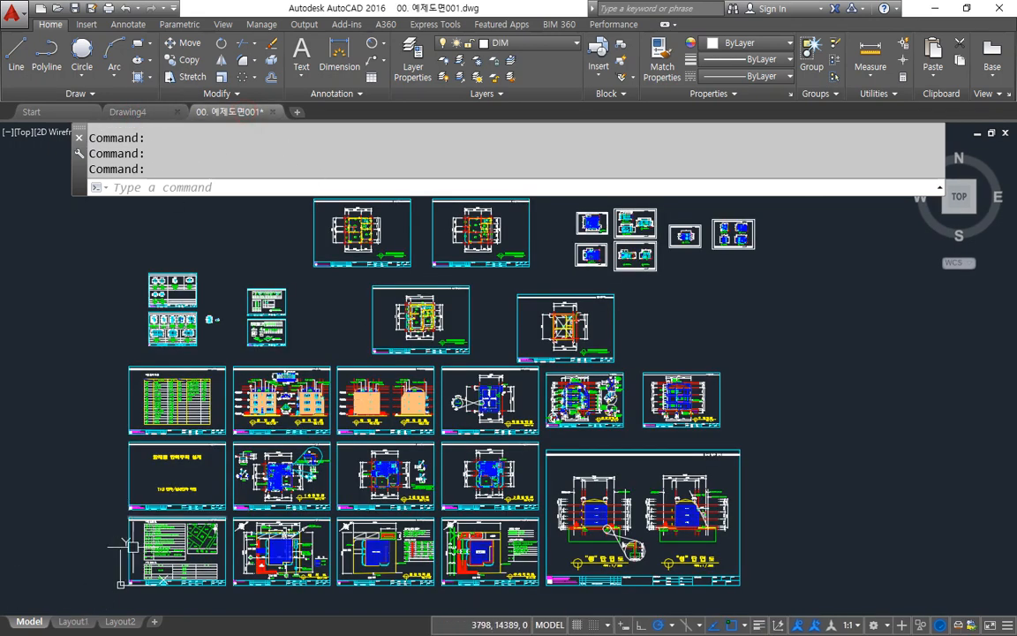
pyautogui.doubleClick(445, 7)
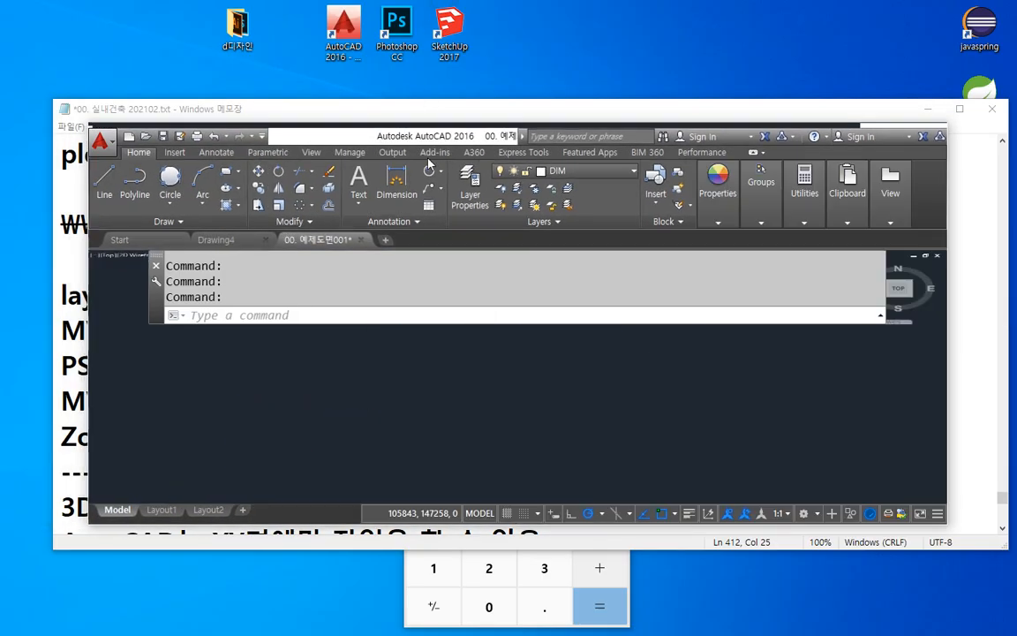
pyautogui.moveTo(223, 519)
pyautogui.mouseDown()
pyautogui.moveTo(148, 522)
pyautogui.moveTo(155, 498)
pyautogui.moveTo(234, 505)
pyautogui.moveTo(196, 531)
pyautogui.mouseUp()
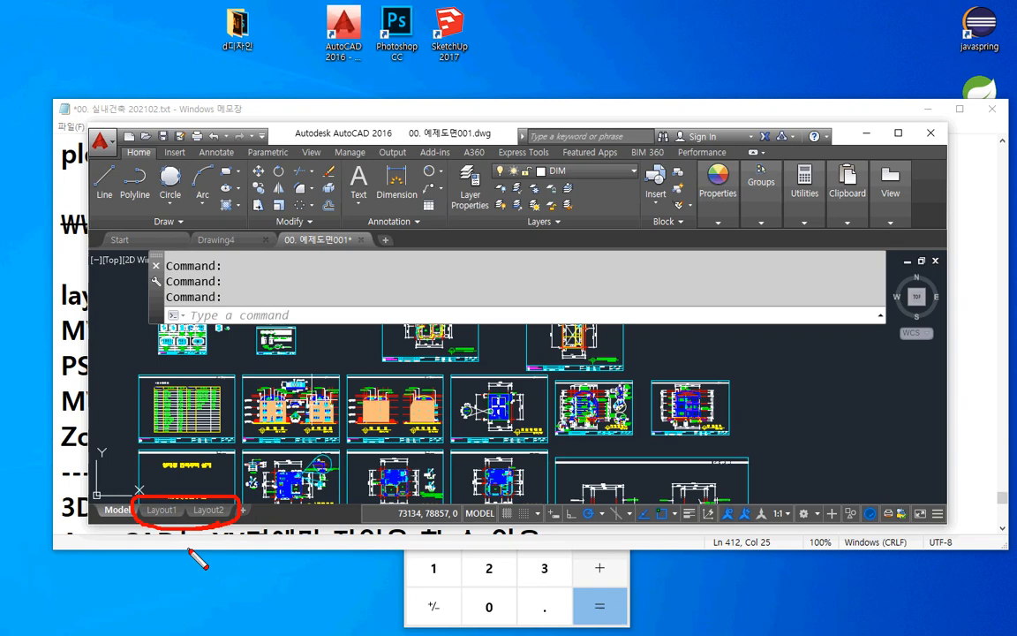
# Step: Switch to the Notepad notes and insert a "Model Space" line above the layout(레이아웃), pagesetup line
pyautogui.click(454, 107)
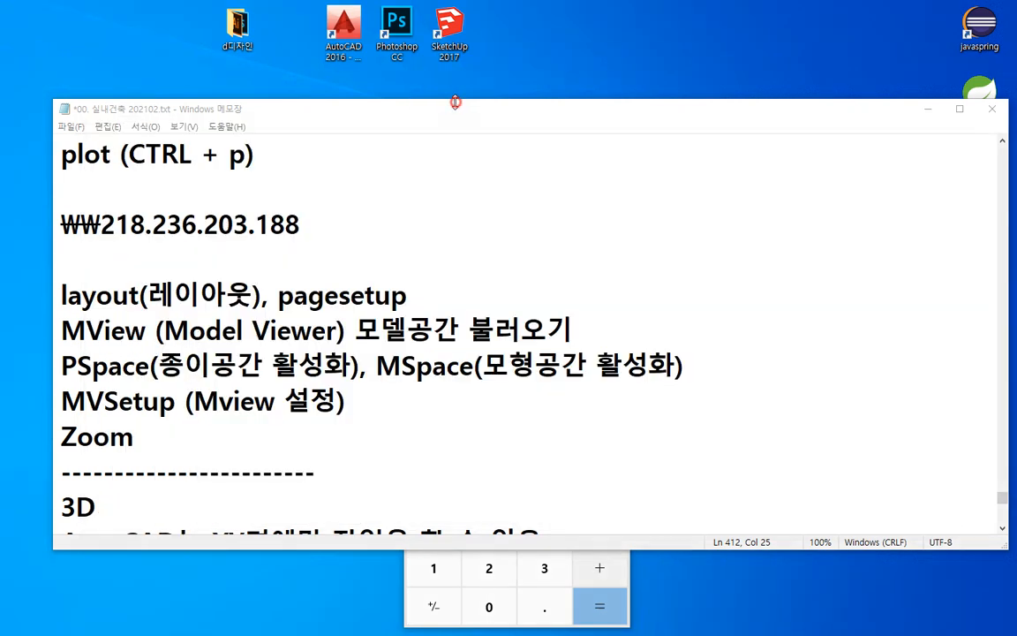
pyautogui.click(426, 282)
pyautogui.click(422, 270)
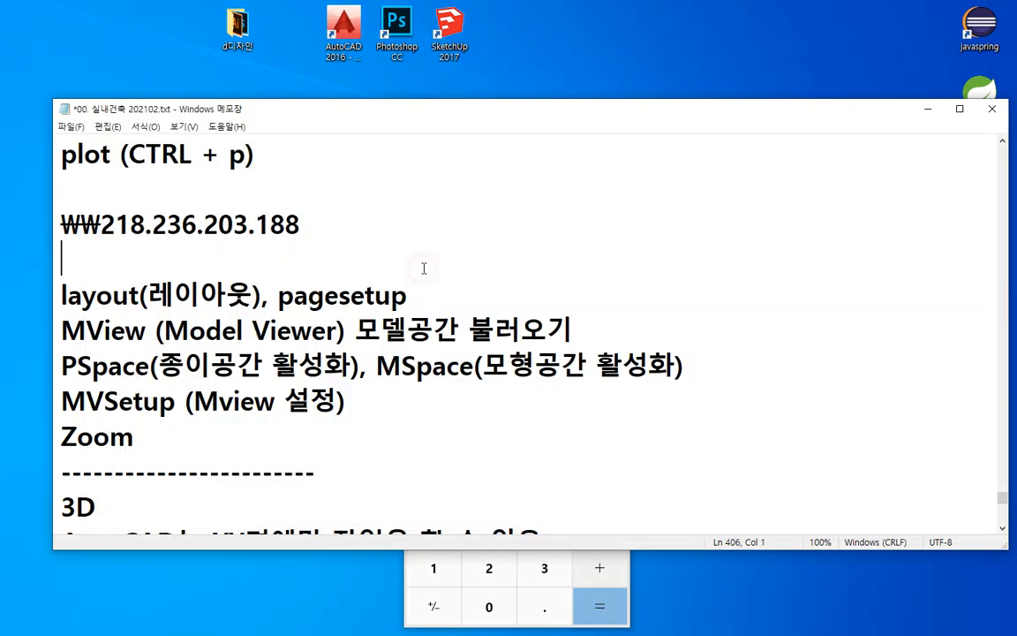
pyautogui.press('Return')
pyautogui.write('M')
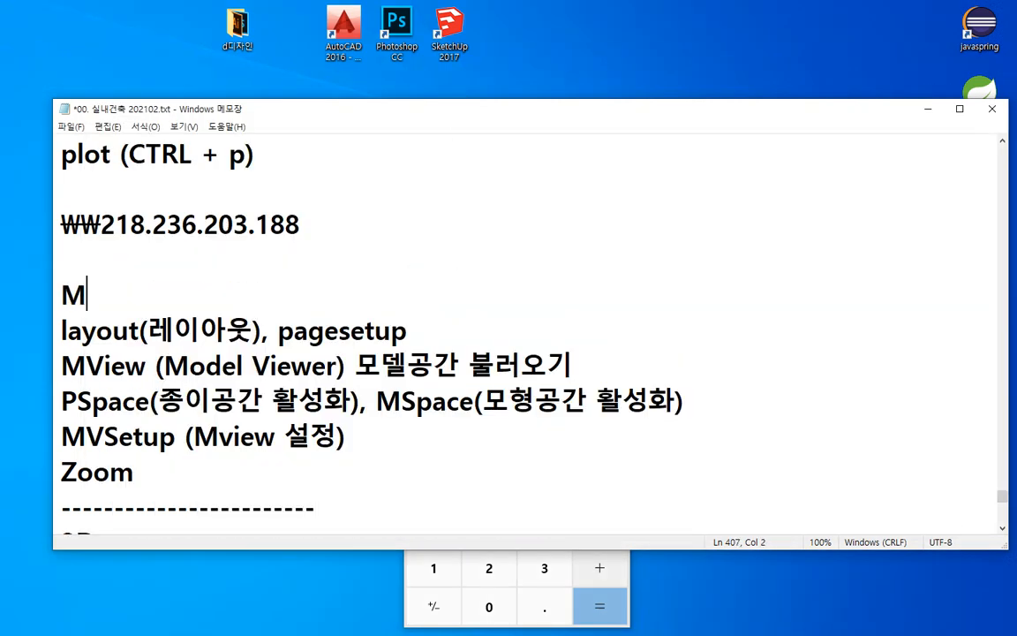
pyautogui.write('odel ')
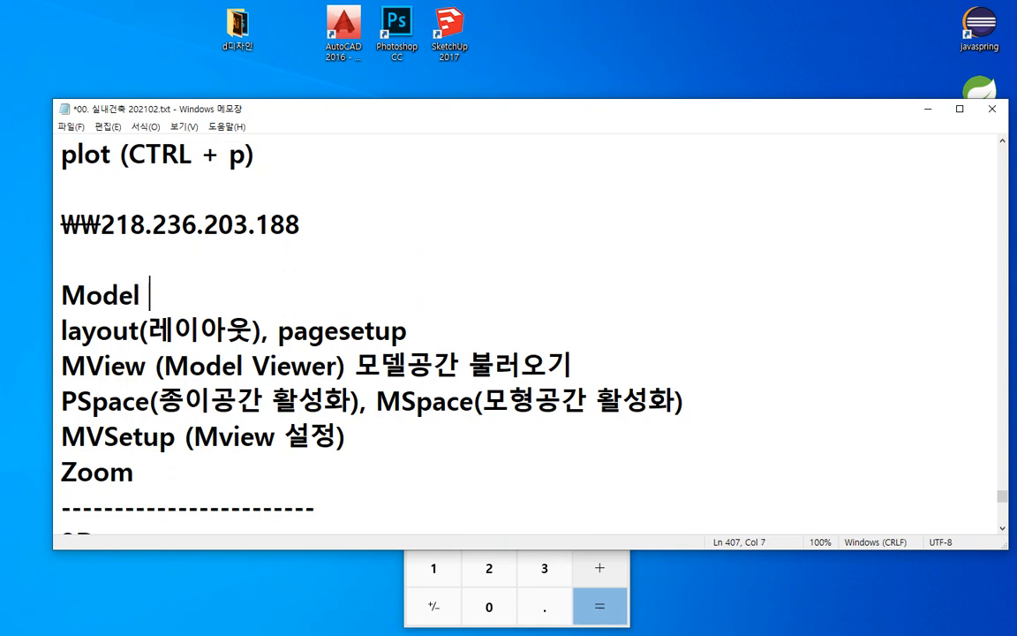
pyautogui.write('Space')
pyautogui.press('Return')
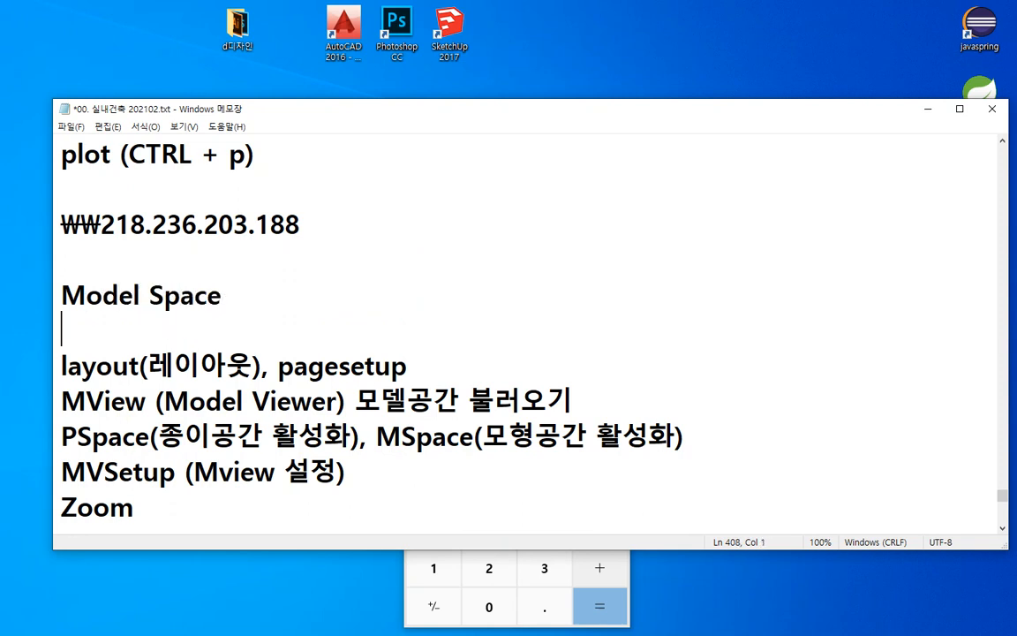
# Step: Add a "Paper Space" line below the Model Space line, followed by a blank line
pyautogui.write('Paper ')
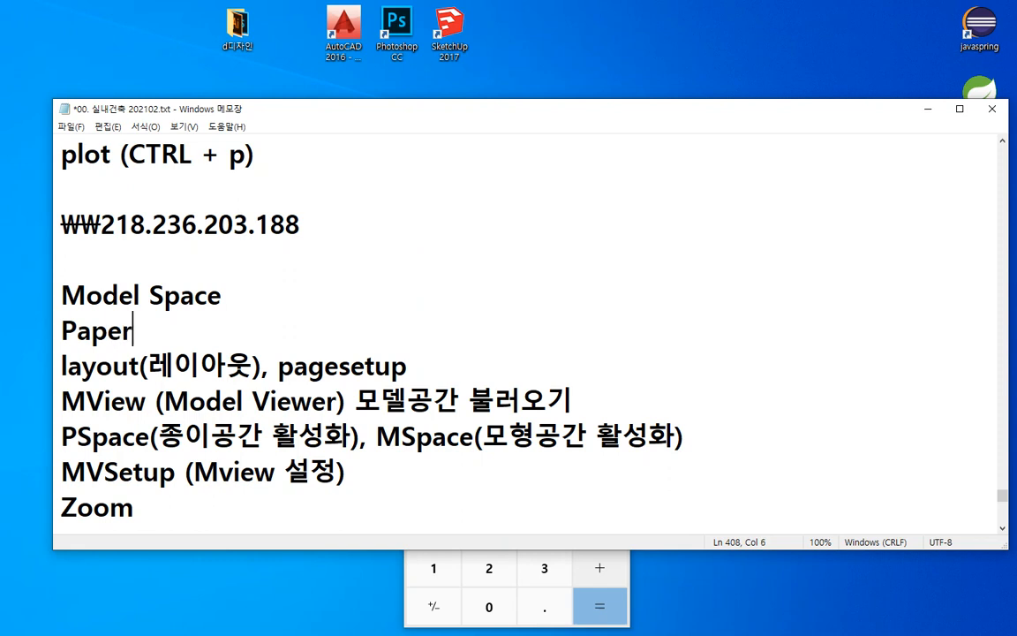
pyautogui.write('Space')
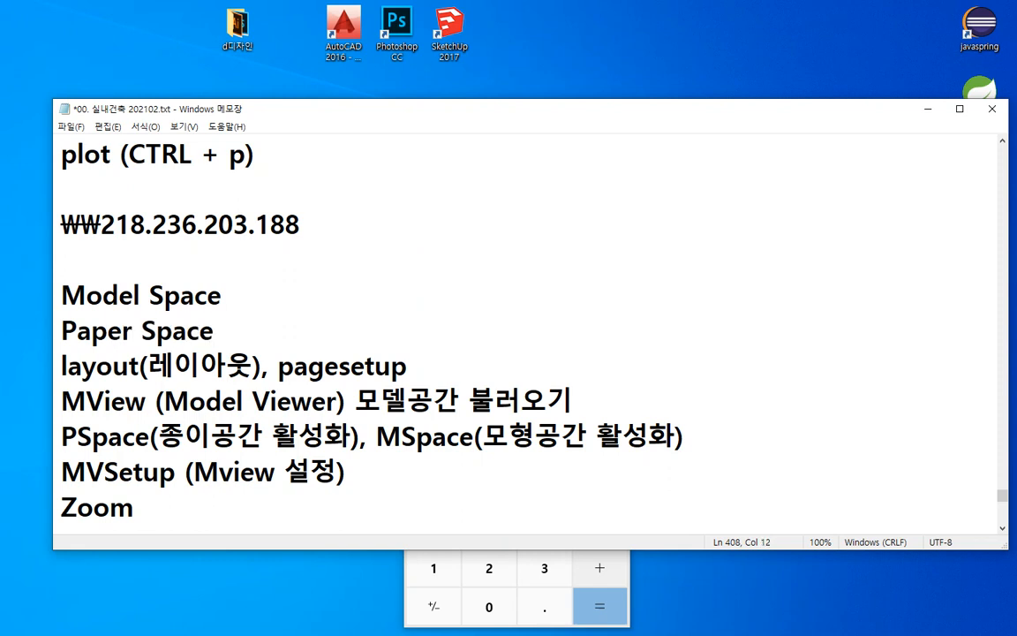
pyautogui.press('Return')
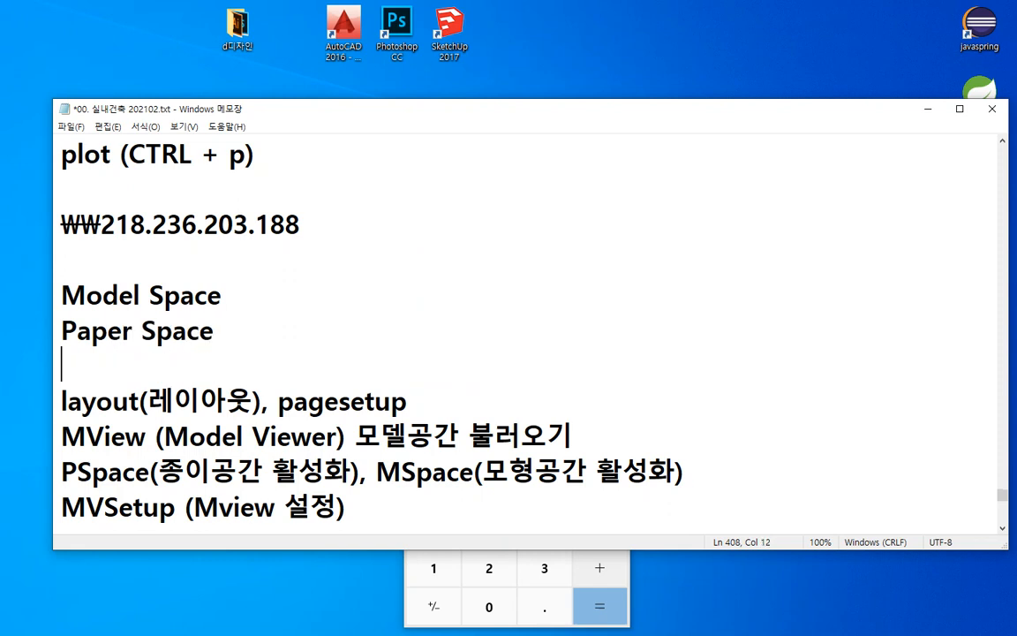
# Step: Complete the Model Space line with the description ": x,y,z의 좌표가 존재하는 공간", correcting the word spacing before 공간
pyautogui.press('Up')
pyautogui.press('Up')
pyautogui.press('End')
pyautogui.write(': ')
pyautogui.write('z,')
pyautogui.press('BackSpace')
pyautogui.press('BackSpace')
pyautogui.write('x,')
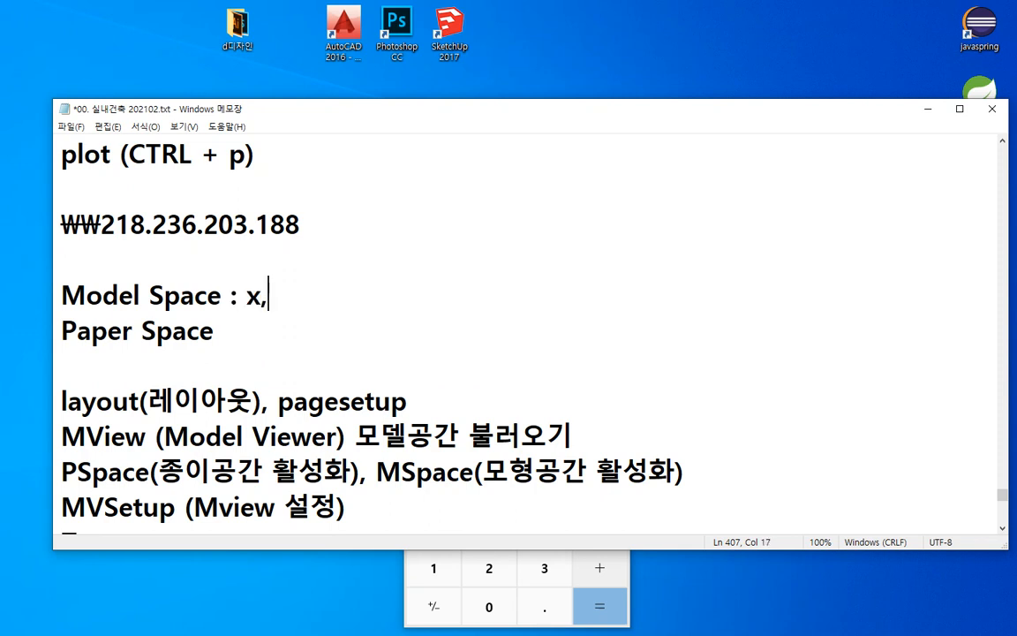
pyautogui.write('y,z의')
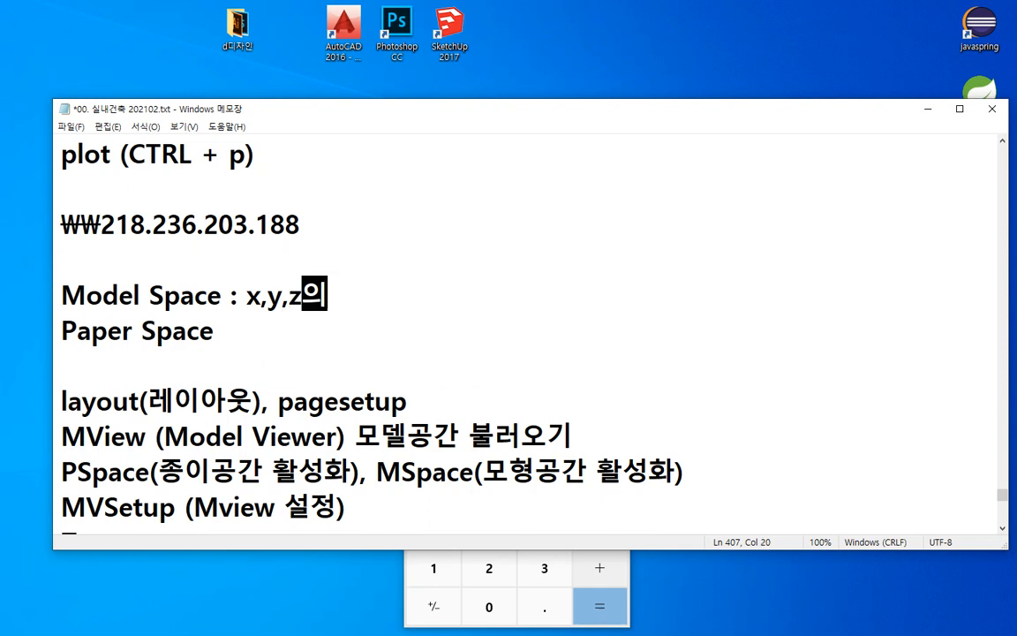
pyautogui.write(' 좌표가 ')
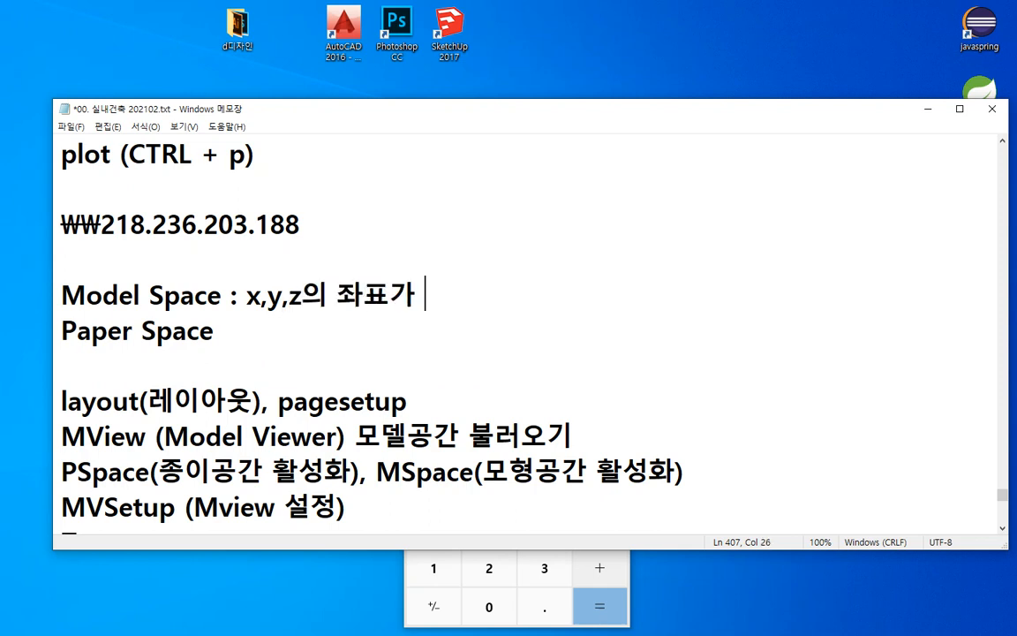
pyautogui.write('졵')
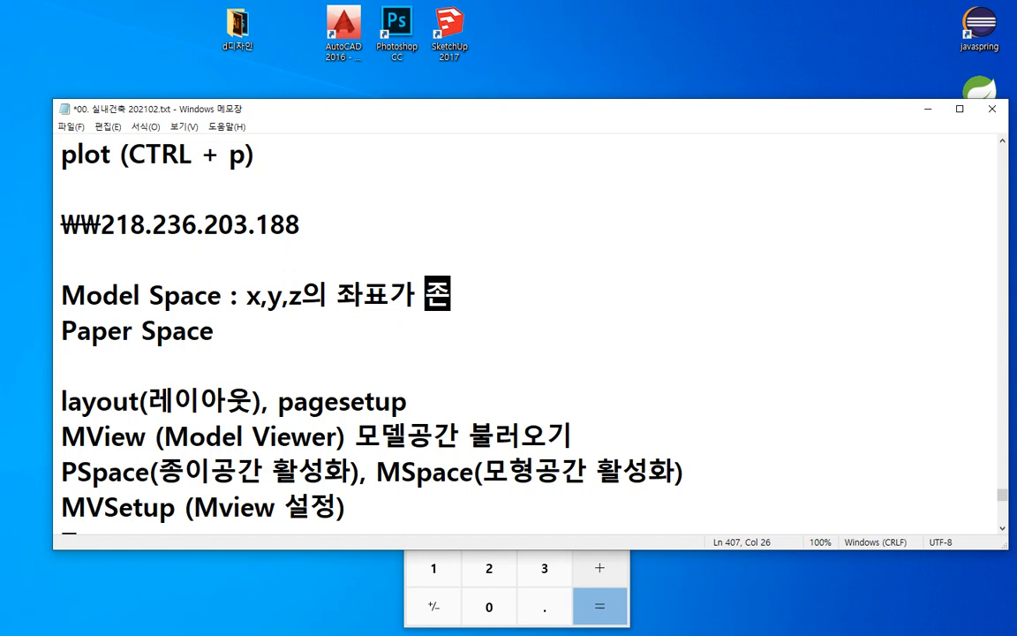
pyautogui.write('재하는공간')
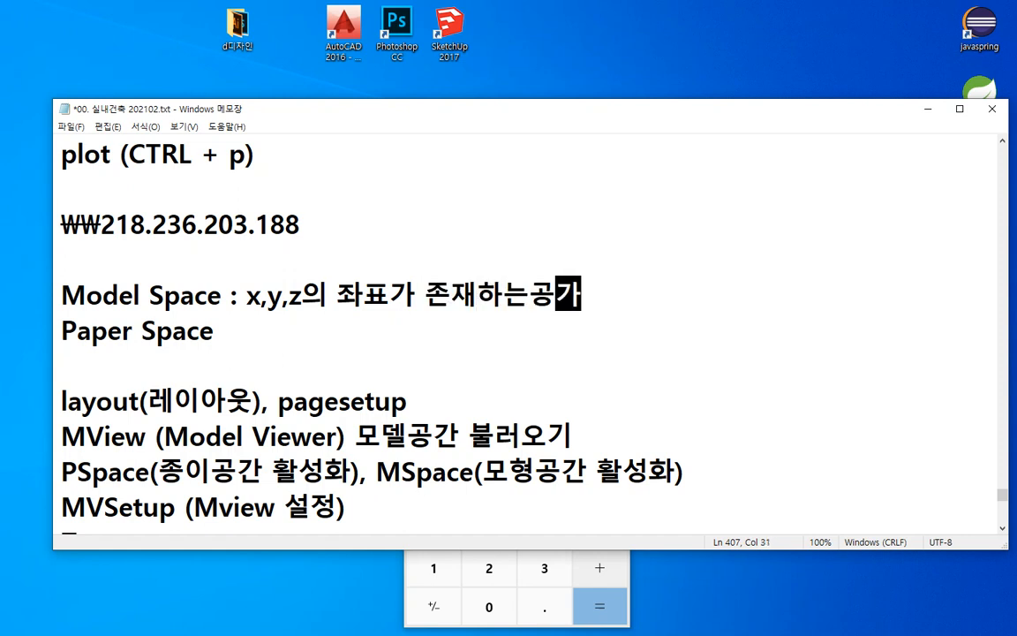
pyautogui.press('Left')
pyautogui.press('Left')
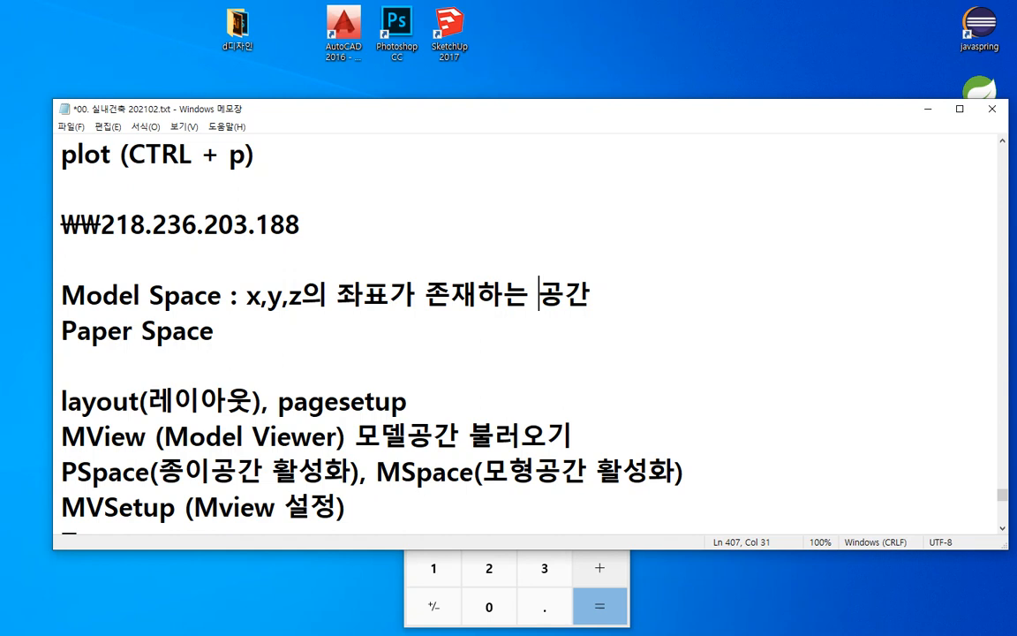
# Step: Append the description ": 종이영역, 출력설정" to the Paper Space line
pyautogui.press('Down')
pyautogui.write(': 종이')
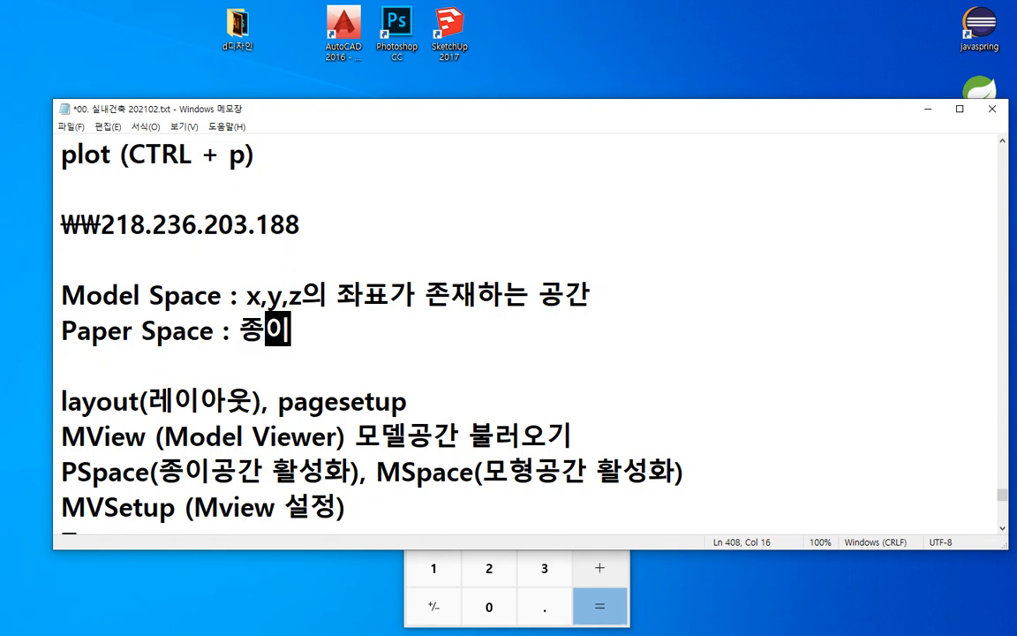
pyautogui.write('영역')
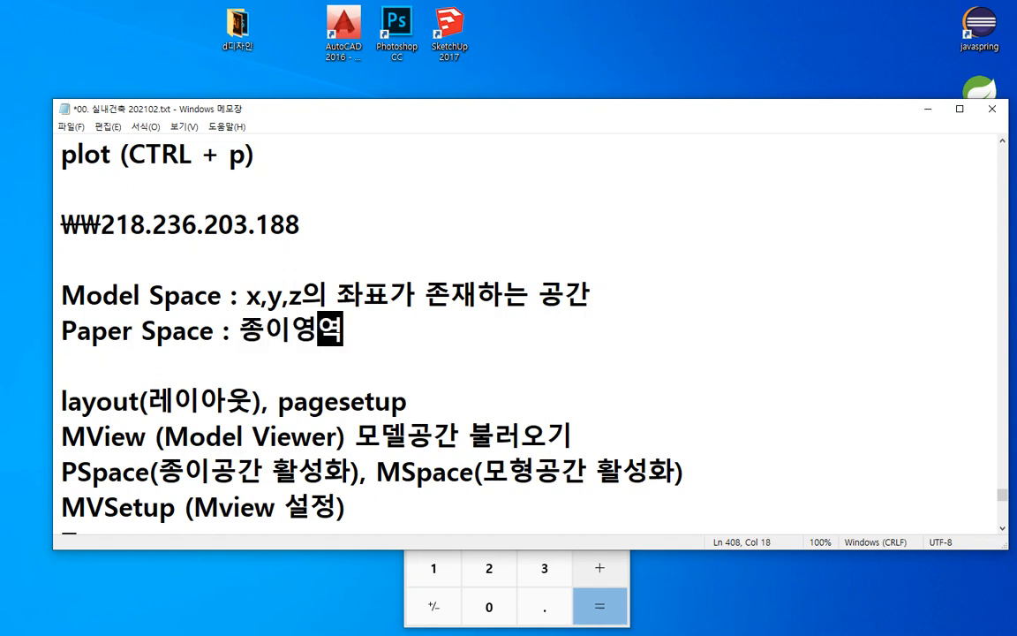
pyautogui.write(', ')
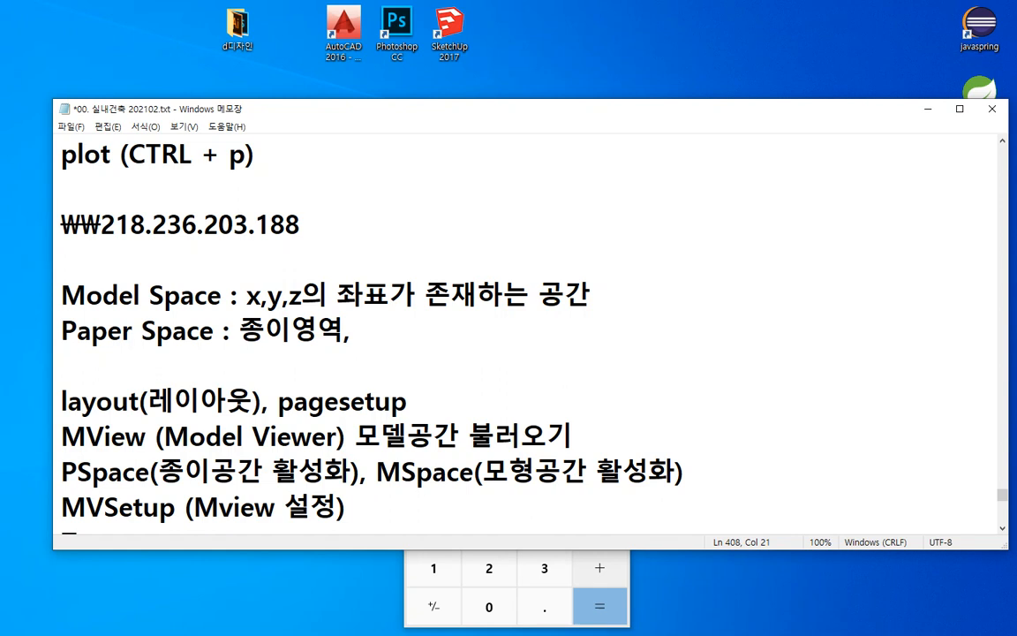
pyautogui.write('출력')
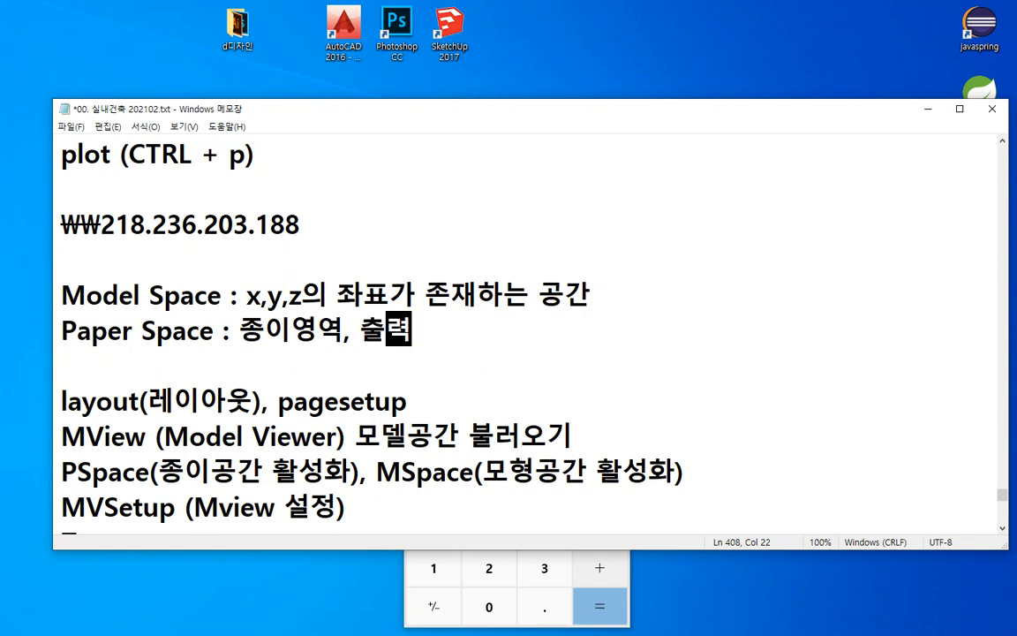
pyautogui.write('설정')
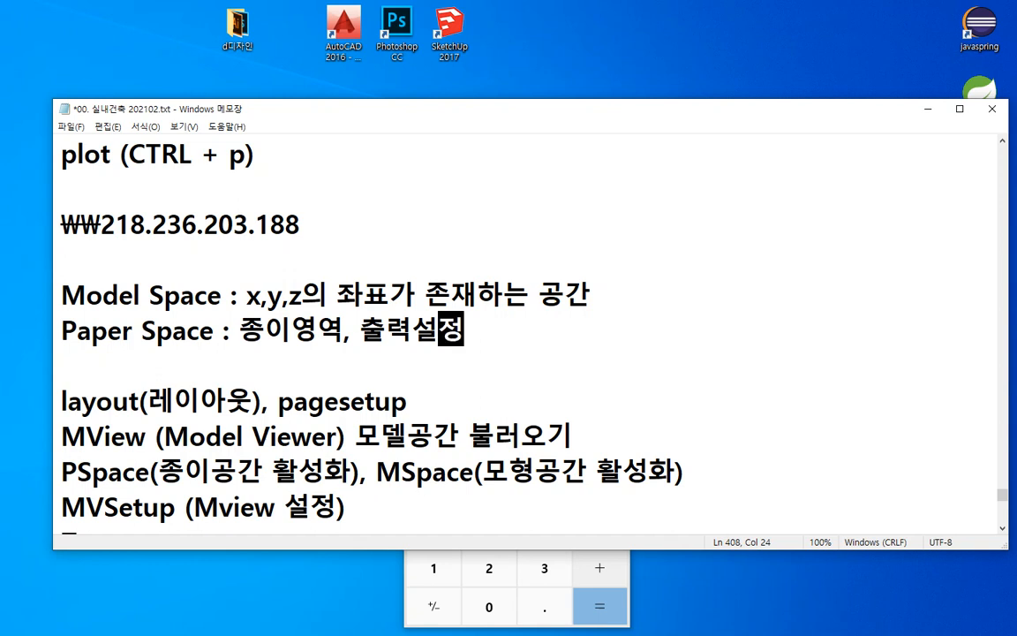
# Step: Reword the Paper Space description to end with "출력을 하기위한 공간" and insert "모델링" before 공간 in the Model Space line
pyautogui.press('BackSpace')
pyautogui.press('BackSpace')
pyautogui.press('BackSpace')
pyautogui.press('BackSpace')
pyautogui.write('으')
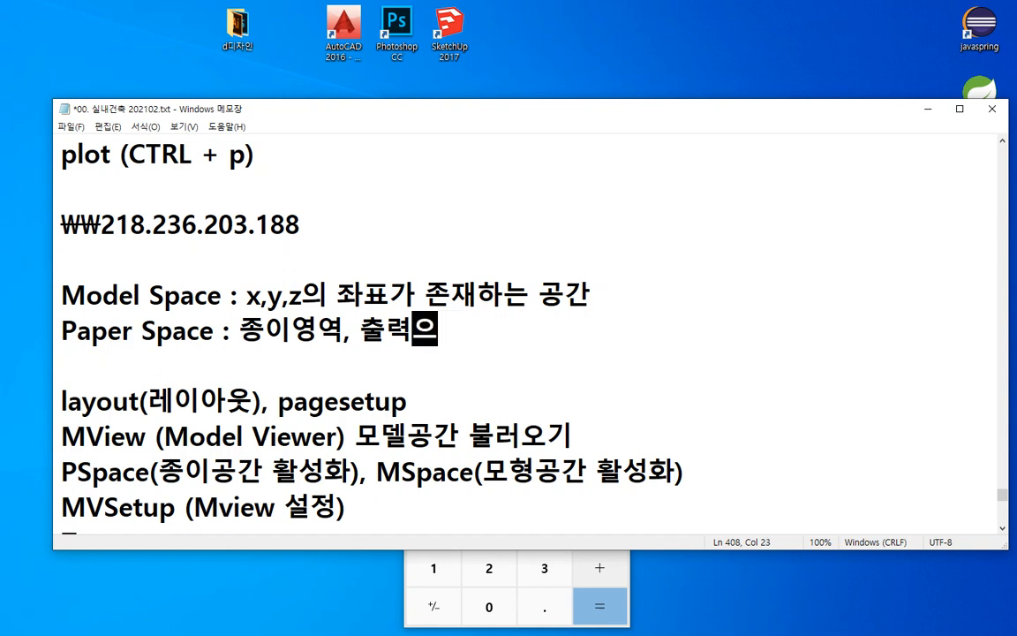
pyautogui.write('ㄹ 하기위')
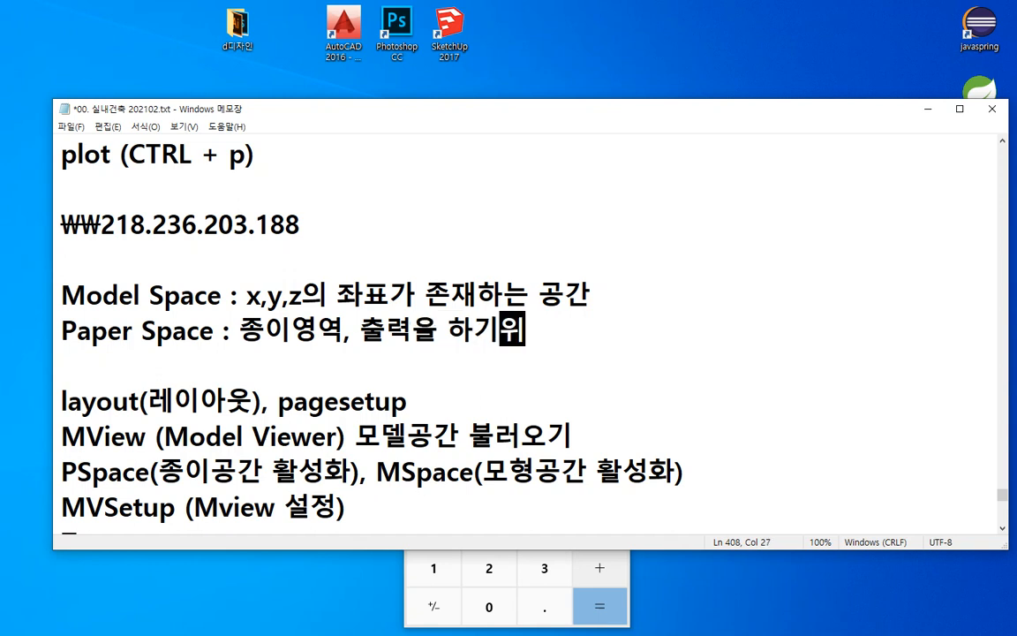
pyautogui.write('한 공간')
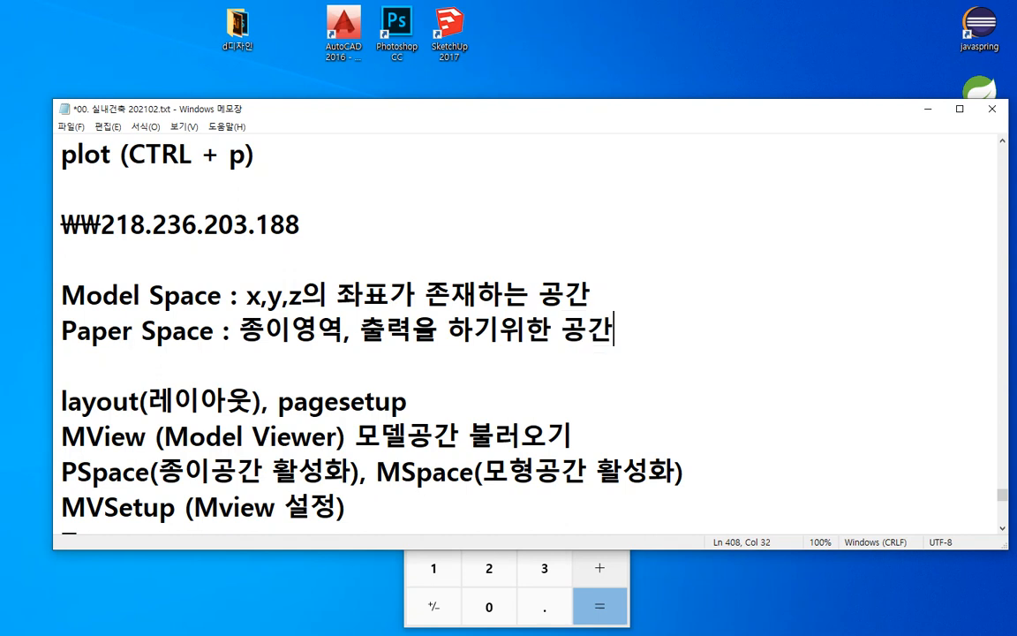
pyautogui.press('Up')
pyautogui.write('ㅁㅗ델링')
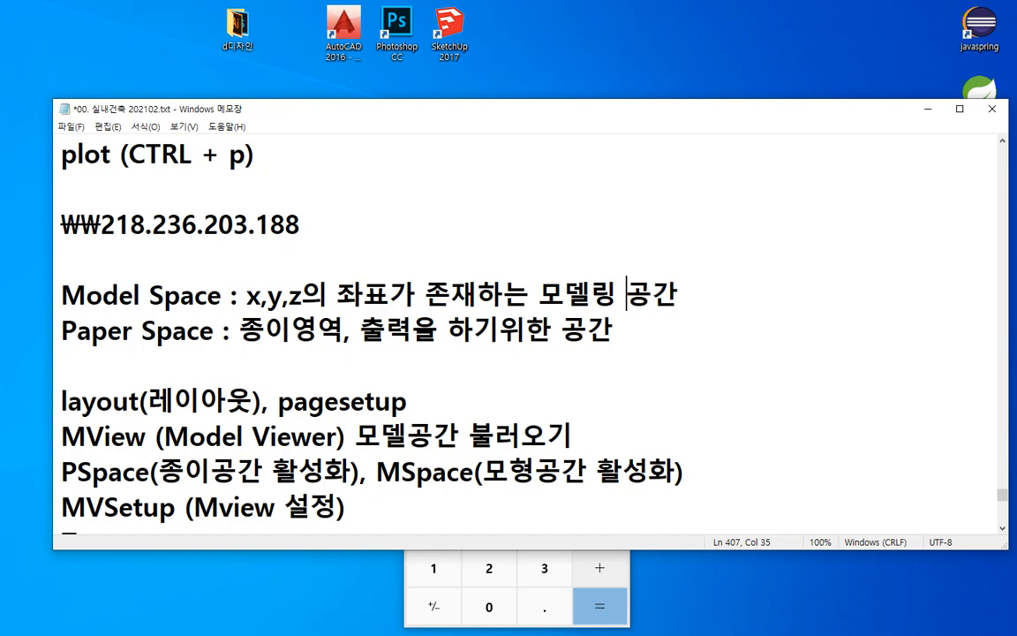
# Step: Append the description "(레이아웃 환경설정)" directly after pagesetup in the layout line
pyautogui.scroll(-1, 402, 252)
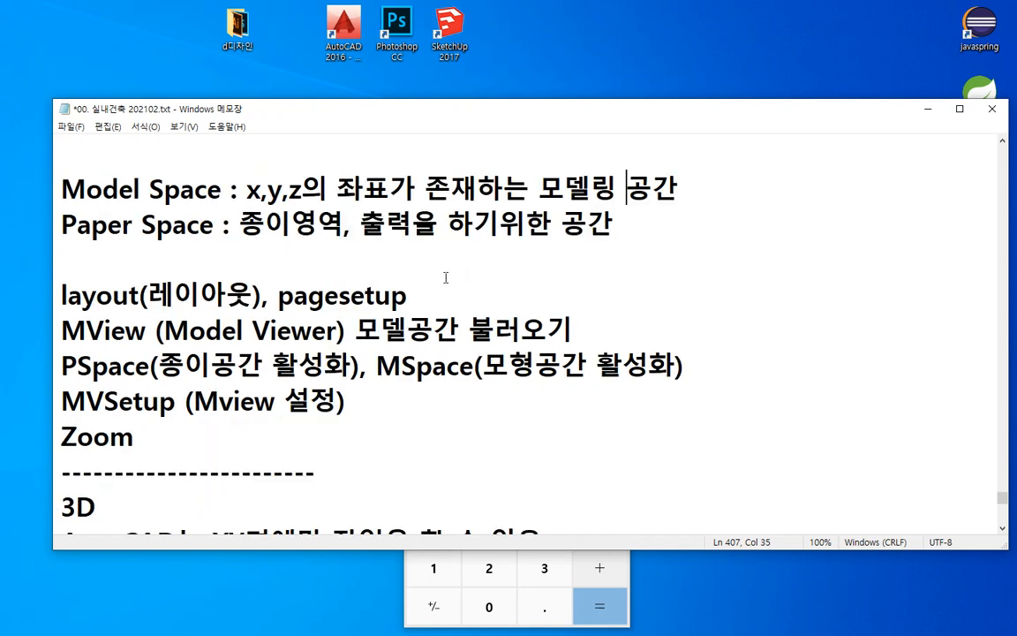
pyautogui.moveTo(60, 294); pyautogui.dragTo(369, 295)
pyautogui.click(428, 298)
pyautogui.write('(레')
pyautogui.write('이아웃 ㅅ')
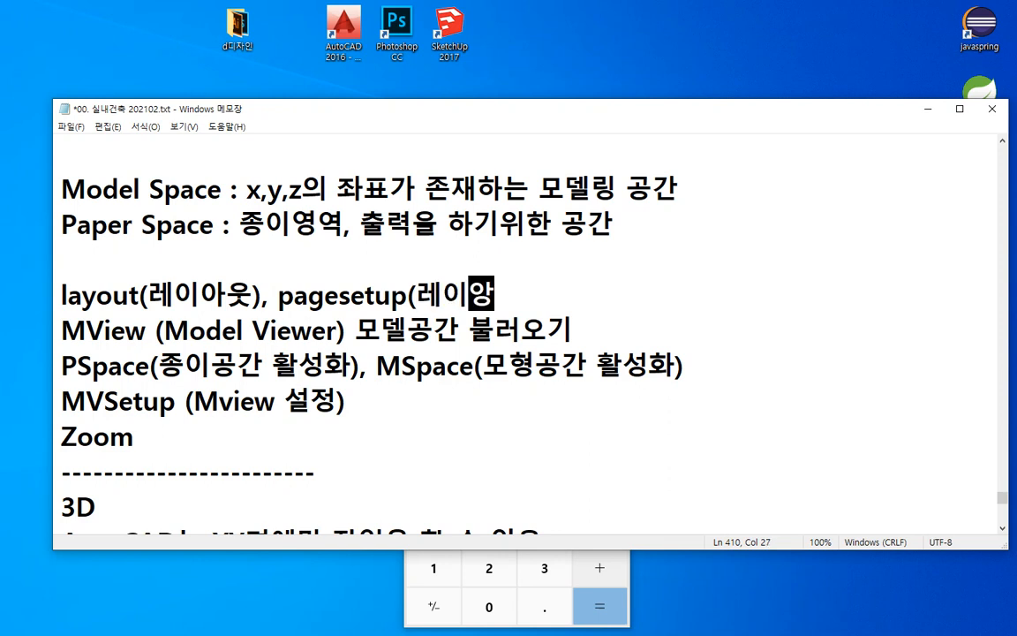
pyautogui.write('환경서')
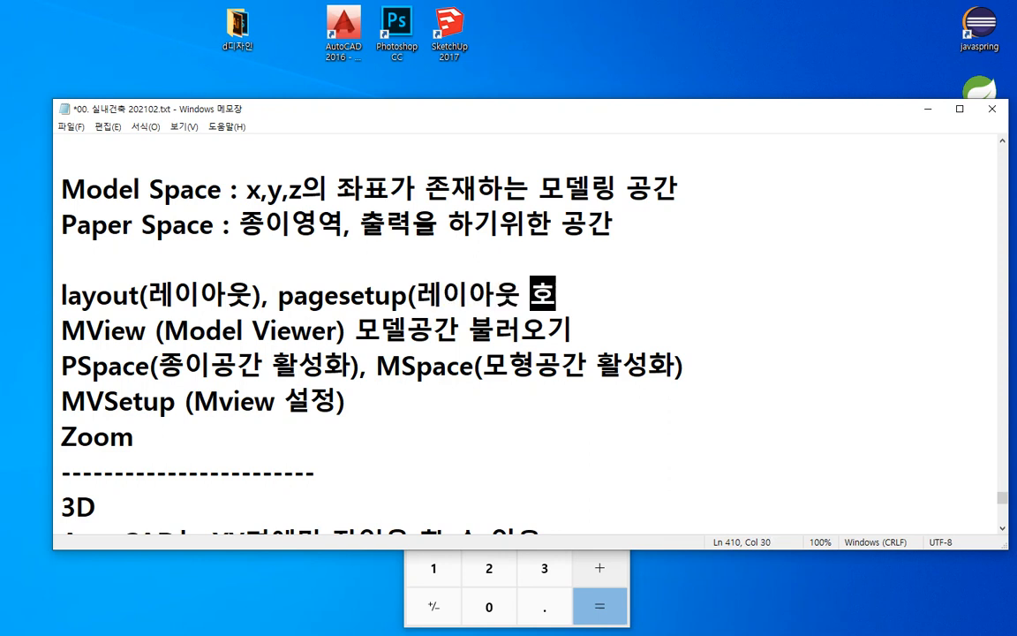
pyautogui.write('설정)')
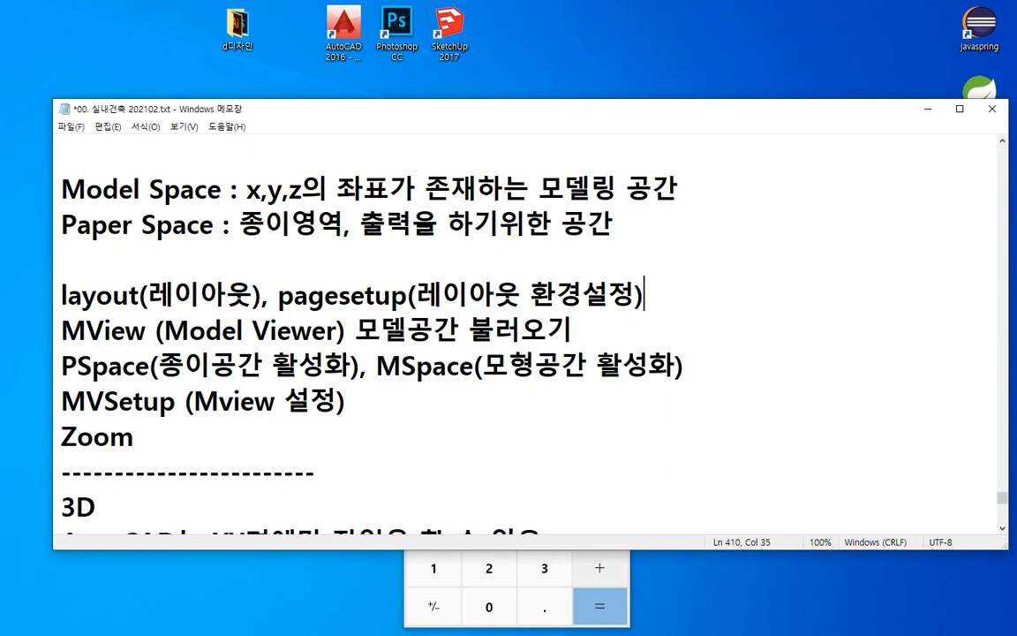
# Step: Switch to AutoCAD and show Layout1 of Drawing4 with its whole viewport in view
pyautogui.hotkey('alt', 'Tab')
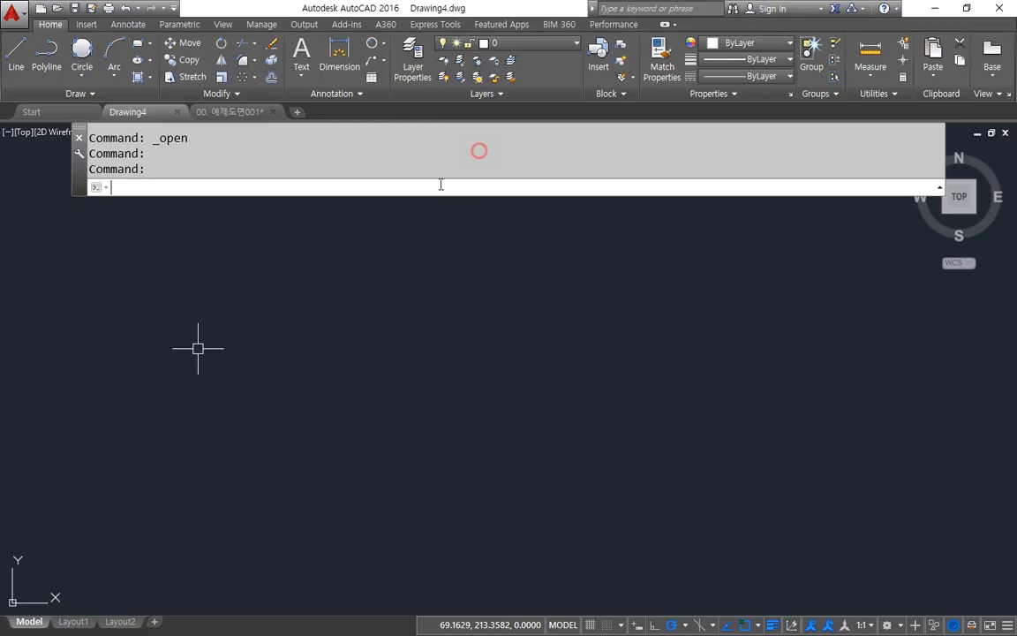
pyautogui.click(78, 622)
pyautogui.scroll(-3, 504, 366)
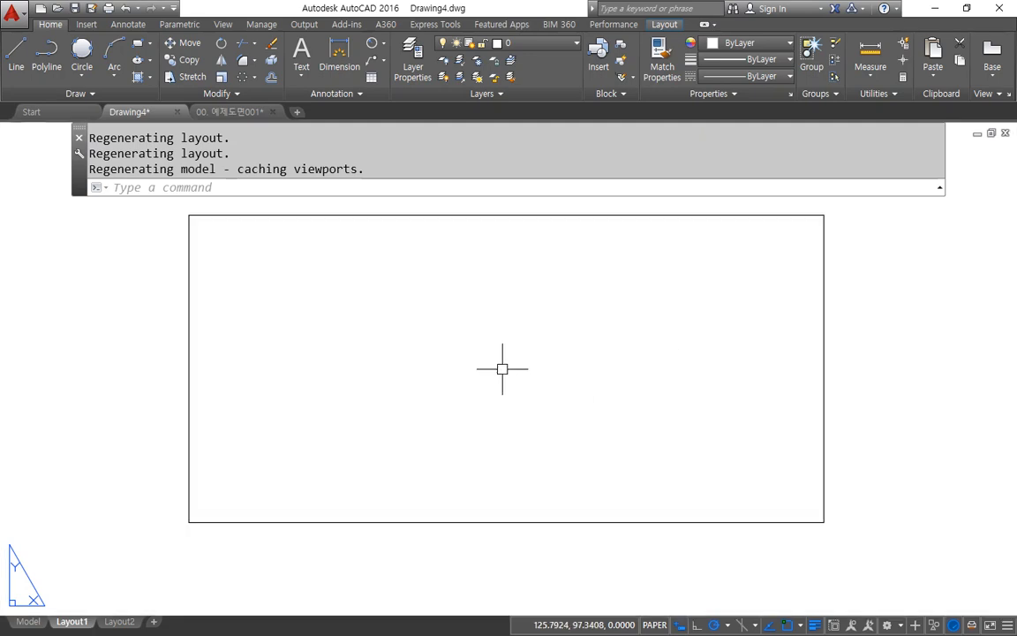
pyautogui.scroll(-2, 488, 425)
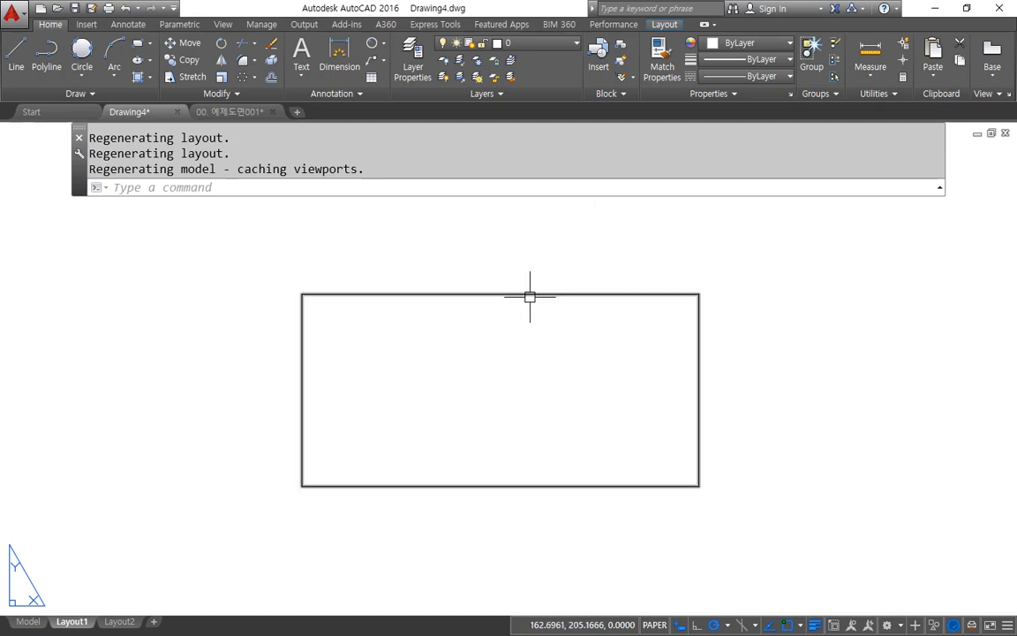
# Step: Enable Display printable area among the layout elements in the program's display options and apply it
pyautogui.rightClick(531, 251)
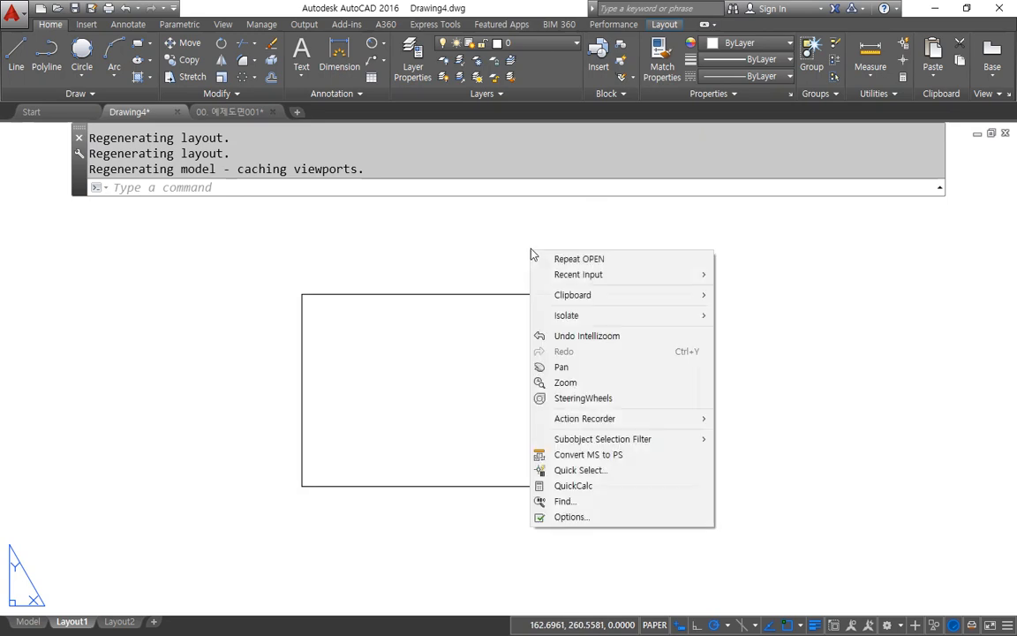
pyautogui.click(581, 518)
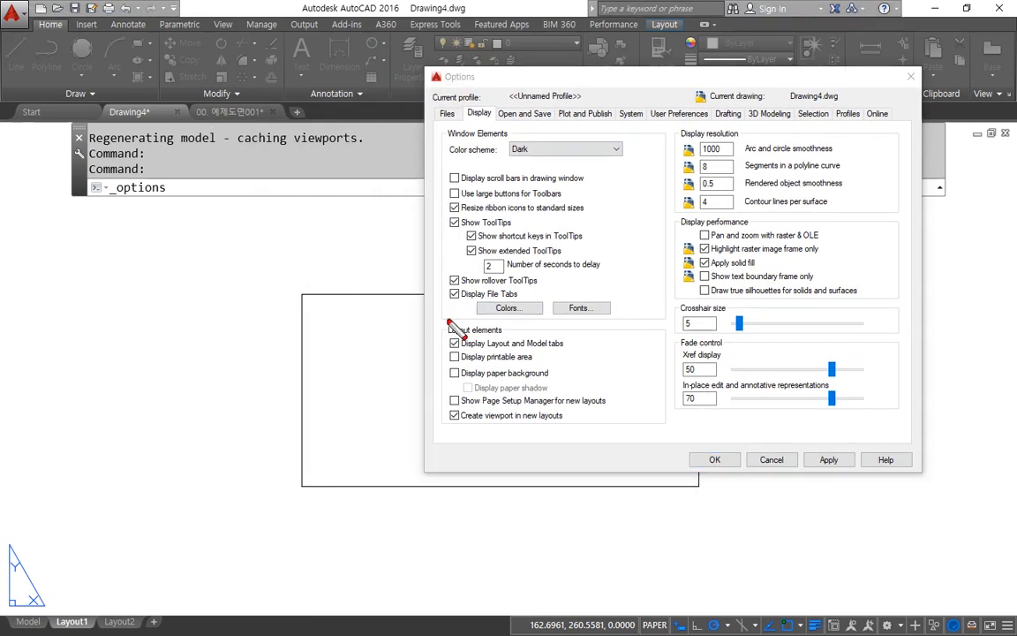
pyautogui.moveTo(444, 320)
pyautogui.mouseDown()
pyautogui.moveTo(408, 371)
pyautogui.moveTo(465, 455)
pyautogui.moveTo(657, 386)
pyautogui.moveTo(623, 318)
pyautogui.moveTo(439, 316)
pyautogui.mouseUp()
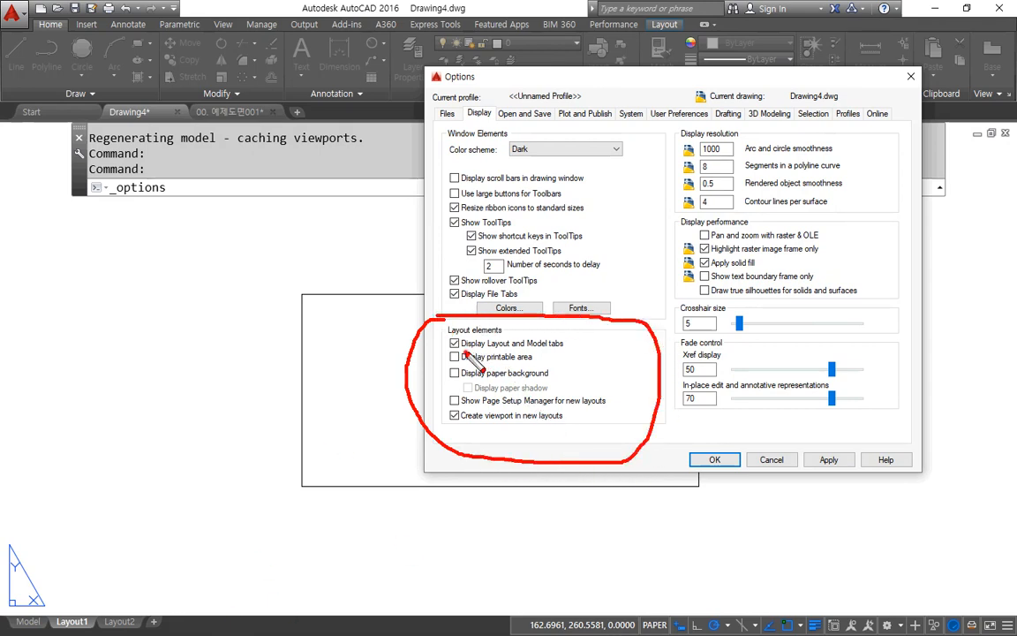
pyautogui.moveTo(463, 350); pyautogui.dragTo(563, 353)
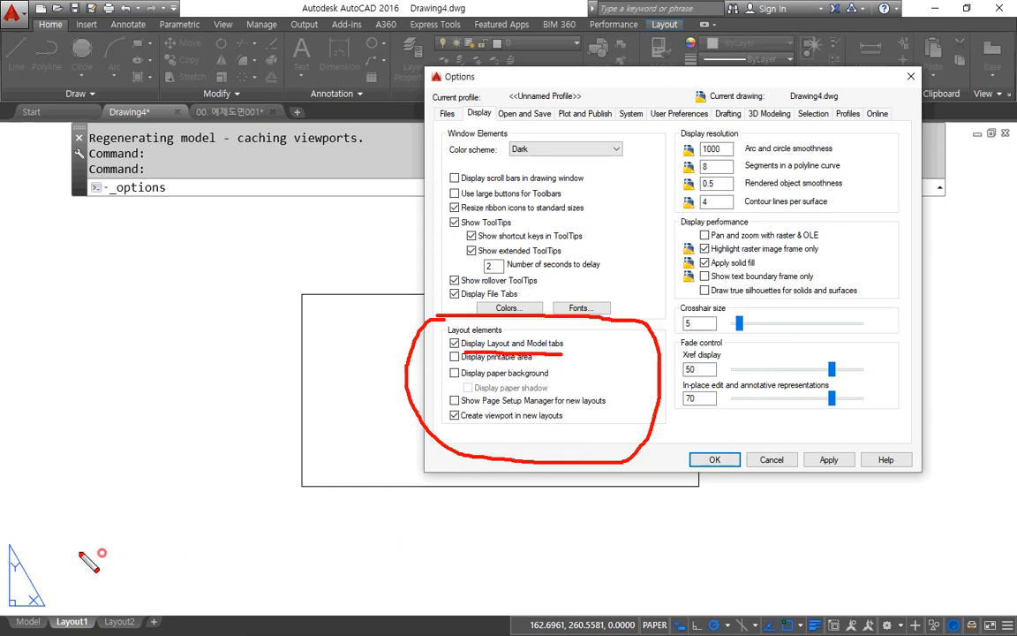
pyautogui.moveTo(99, 554)
pyautogui.mouseDown()
pyautogui.moveTo(25, 618)
pyautogui.moveTo(161, 556)
pyautogui.moveTo(82, 559)
pyautogui.mouseUp()
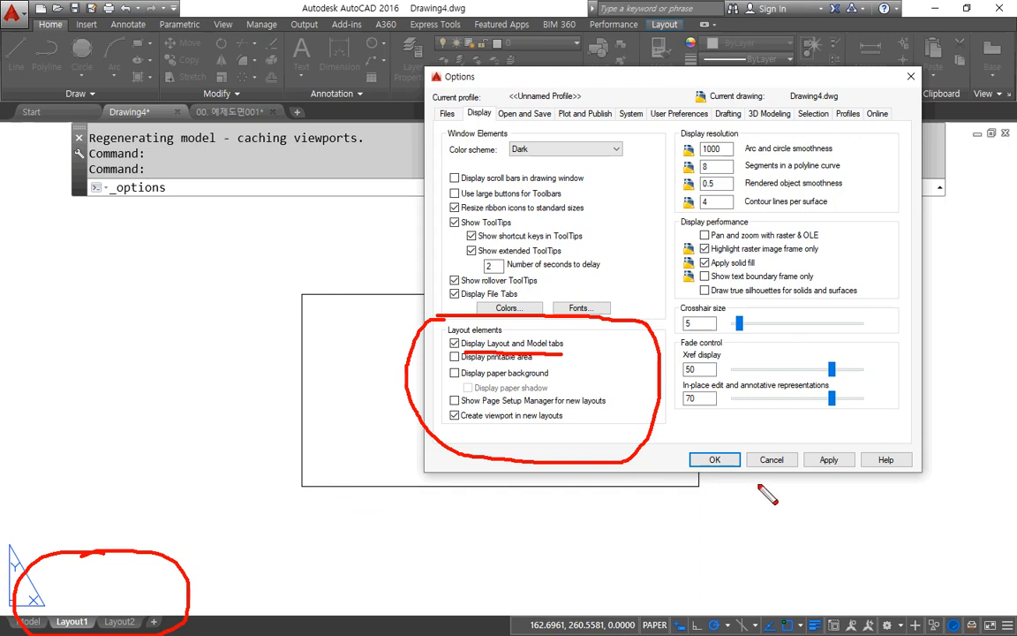
pyautogui.press('e')
pyautogui.moveTo(457, 365); pyautogui.dragTo(515, 366)
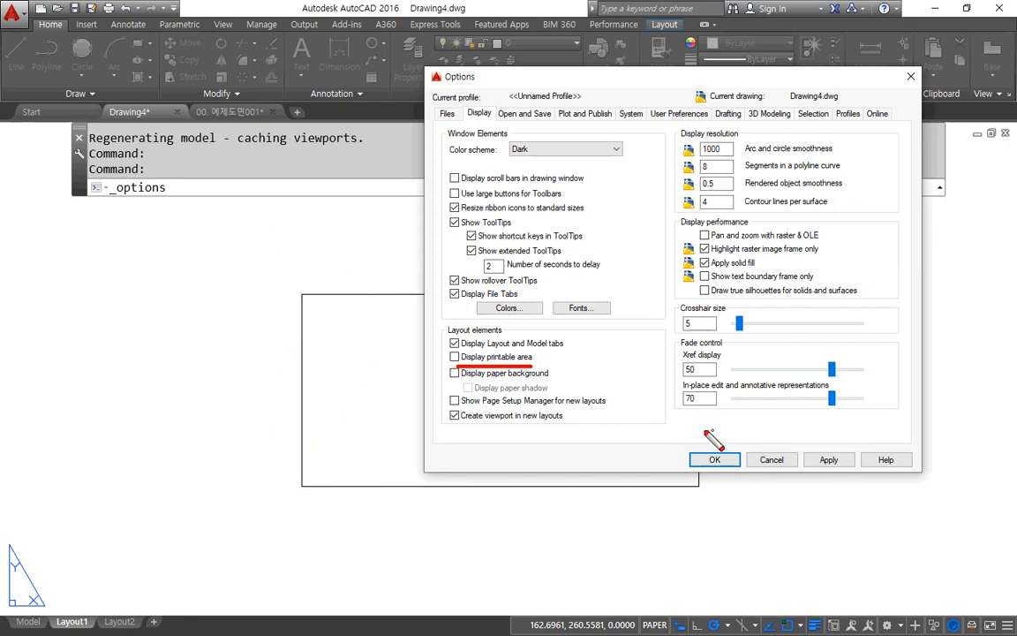
pyautogui.hotkey('ctrl', 'z')
pyautogui.moveTo(468, 389)
pyautogui.mouseDown()
pyautogui.moveTo(456, 350)
pyautogui.moveTo(542, 349)
pyautogui.moveTo(480, 392)
pyautogui.mouseUp()
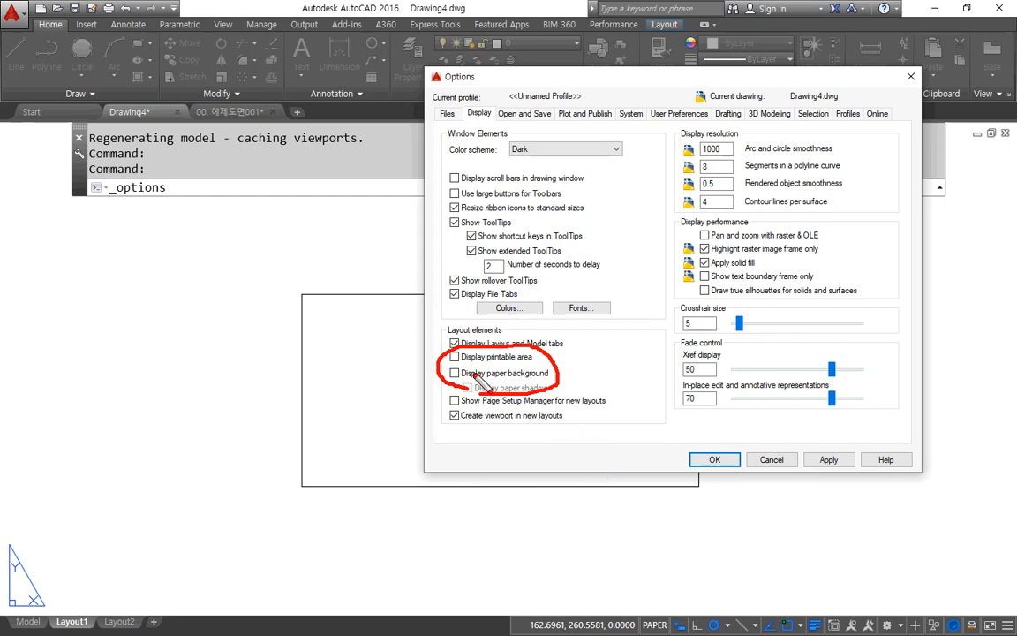
pyautogui.hotkey('ctrl', 'z')
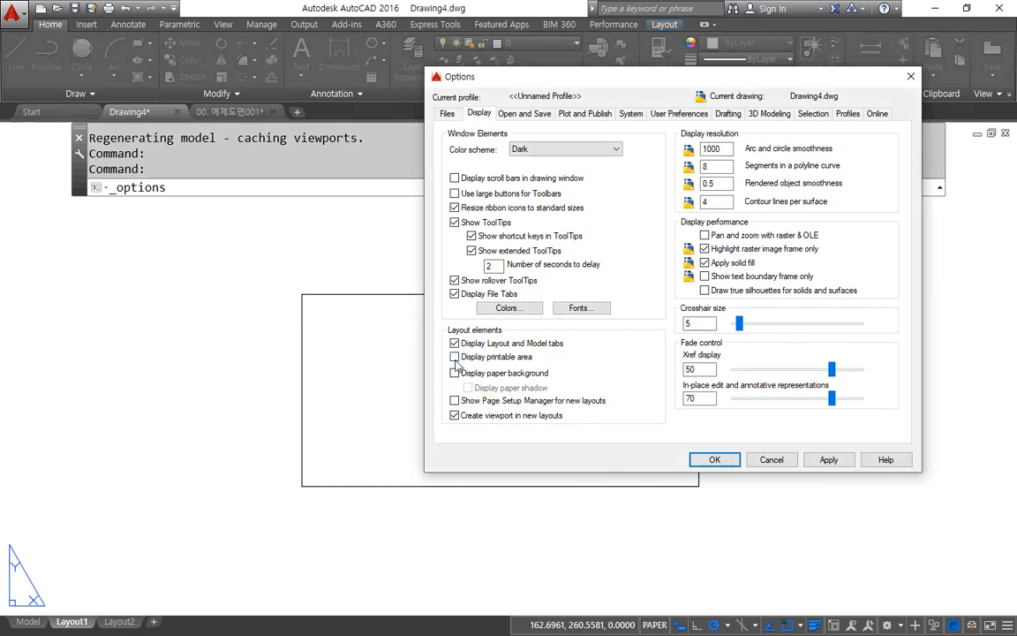
pyautogui.click(455, 358)
pyautogui.click(717, 460)
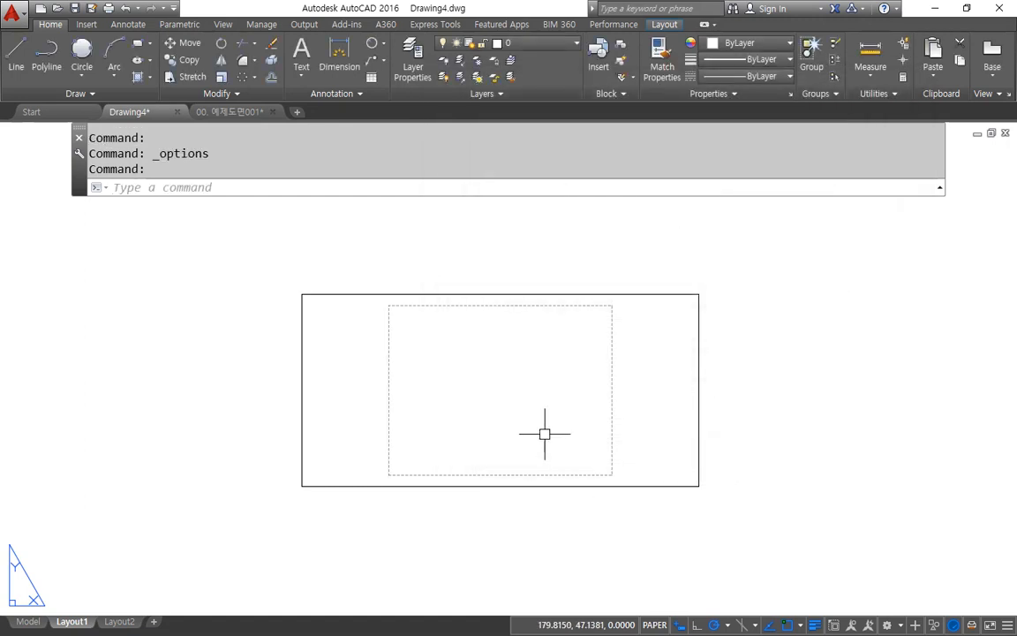
# Step: Erase the default viewport from Layout1
pyautogui.scroll(2, 545, 433)
pyautogui.click(844, 432)
pyautogui.click(744, 468)
pyautogui.press('Delete')
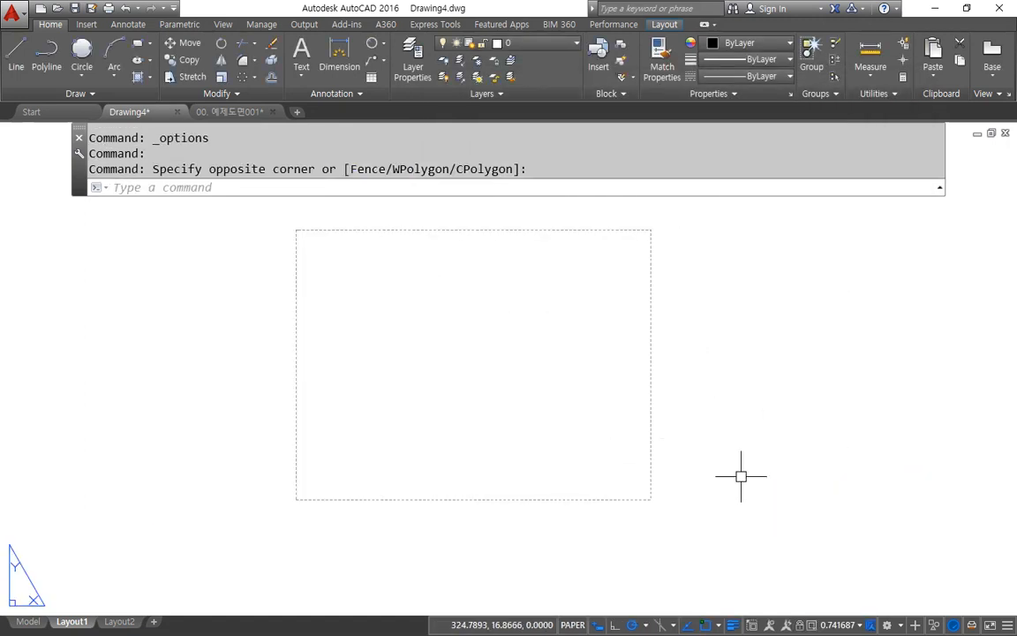
pyautogui.hotkey('ctrl', 'shift', 'd')
pyautogui.moveTo(668, 348)
pyautogui.mouseDown()
pyautogui.moveTo(667, 334)
pyautogui.moveTo(665, 382)
pyautogui.moveTo(635, 322)
pyautogui.moveTo(634, 377)
pyautogui.mouseUp()
pyautogui.press('Escape')
# Step: Enable Display paper background and Display paper shadow in the layout display options and apply them
pyautogui.rightClick(761, 281)
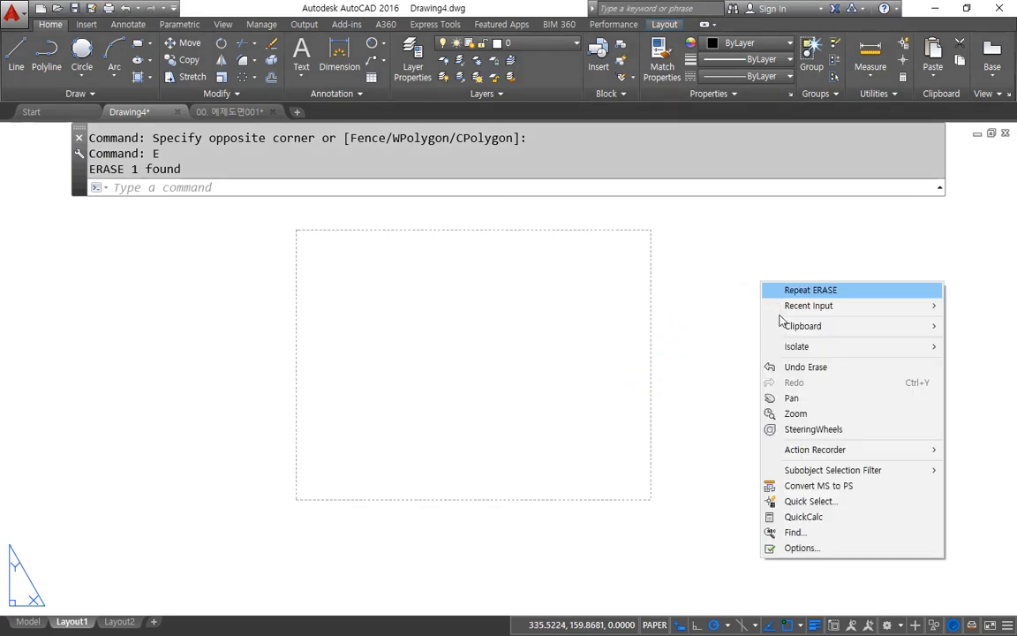
pyautogui.click(804, 548)
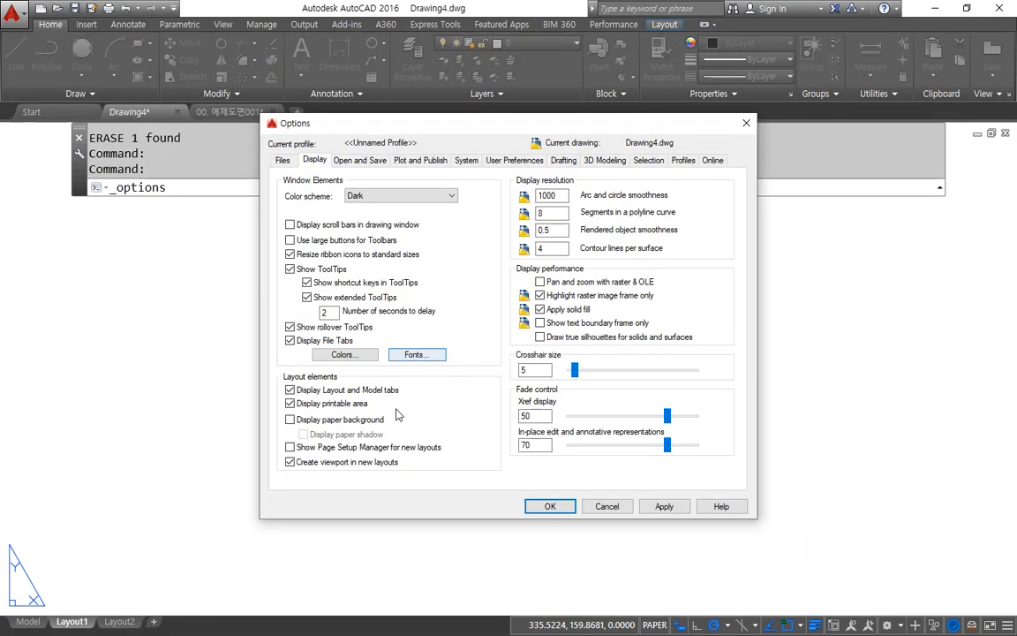
pyautogui.click(338, 420)
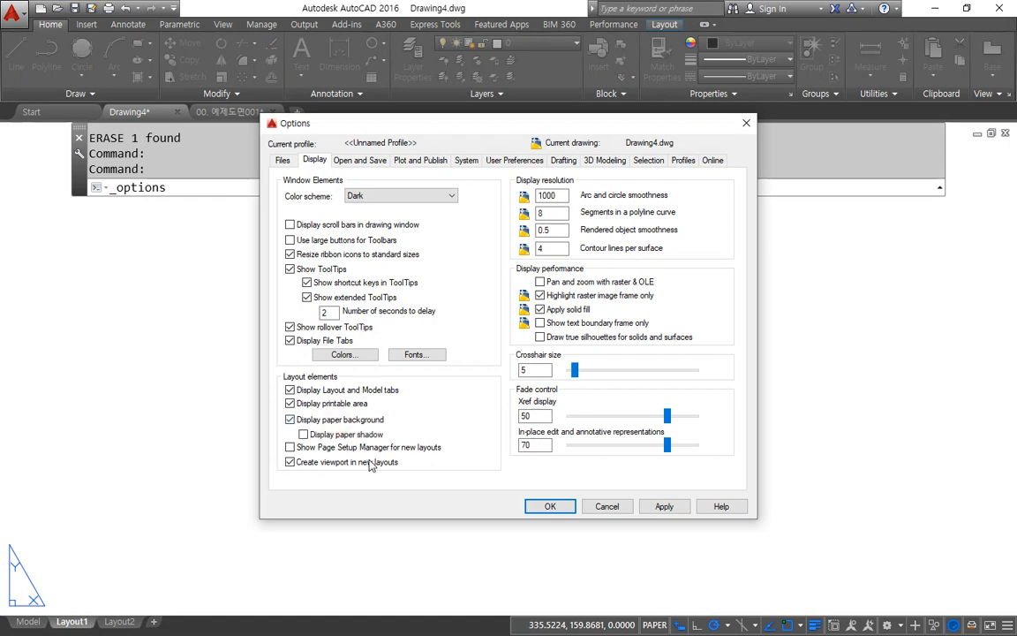
pyautogui.click(336, 434)
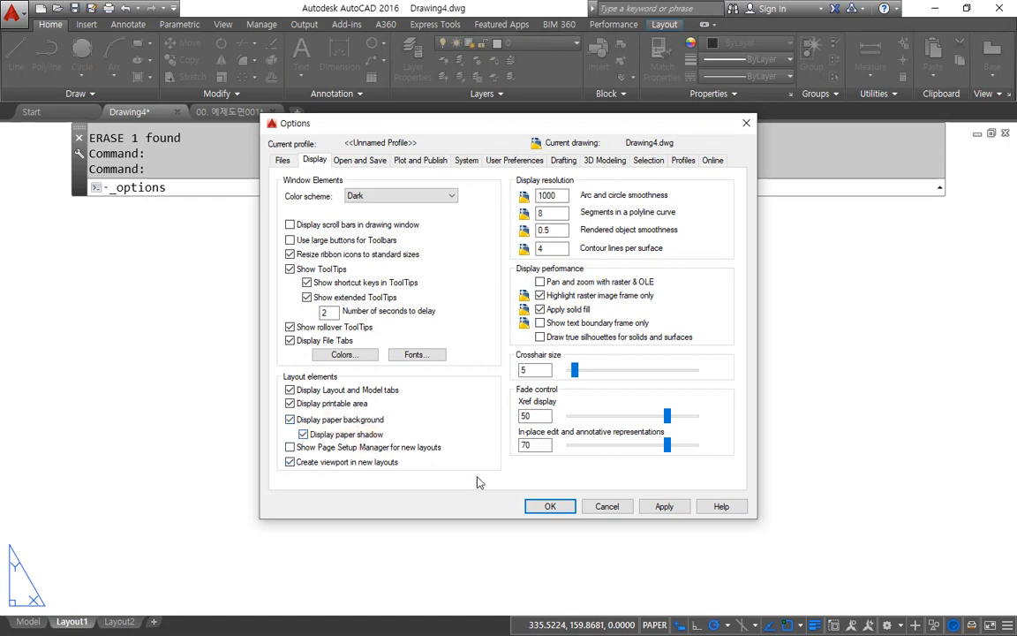
pyautogui.click(546, 506)
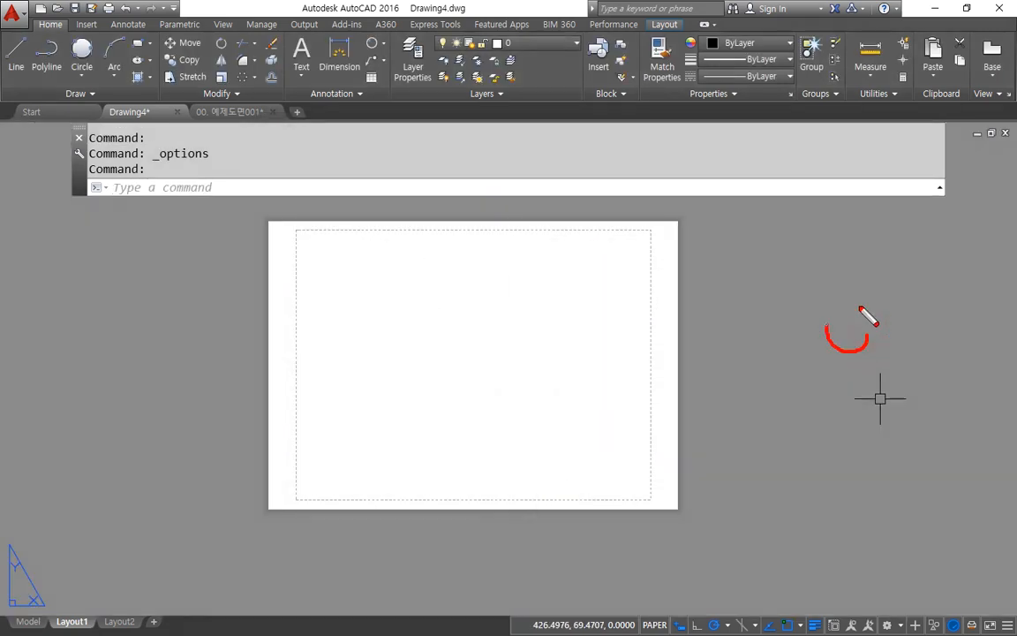
# Step: Examine the area outside the paper and the shadow along the sheet's upper-right corner in Layout1
pyautogui.moveTo(868, 322)
pyautogui.mouseDown()
pyautogui.moveTo(808, 345)
pyautogui.moveTo(844, 336)
pyautogui.moveTo(900, 354)
pyautogui.mouseUp()
pyautogui.press('Escape')
pyautogui.scroll(6, 680, 228)
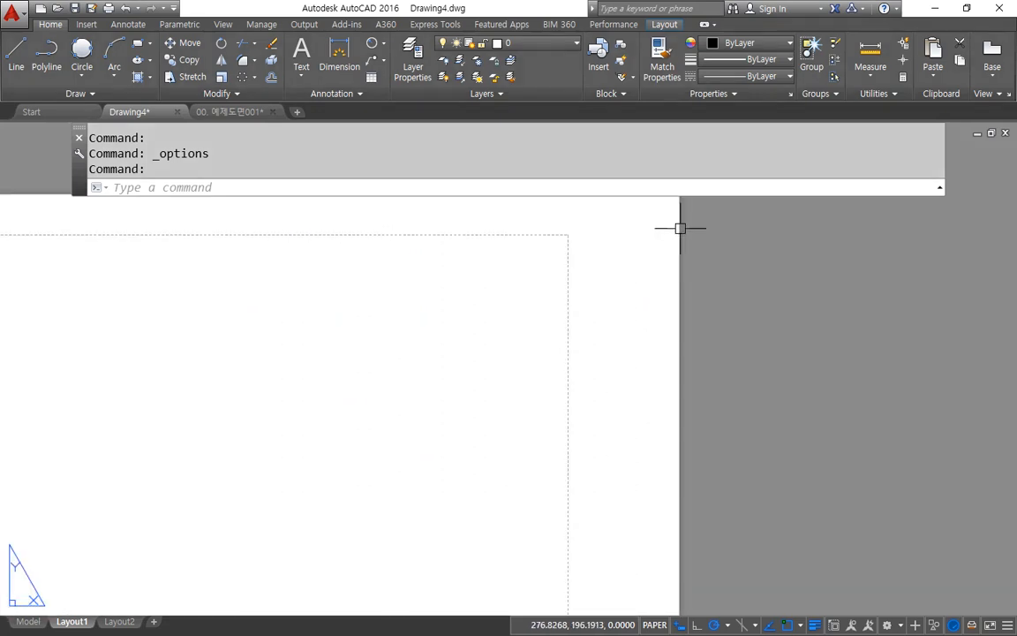
pyautogui.moveTo(679, 228); pyautogui.dragTo(645, 411, button='middle')
pyautogui.scroll(4, 649, 406)
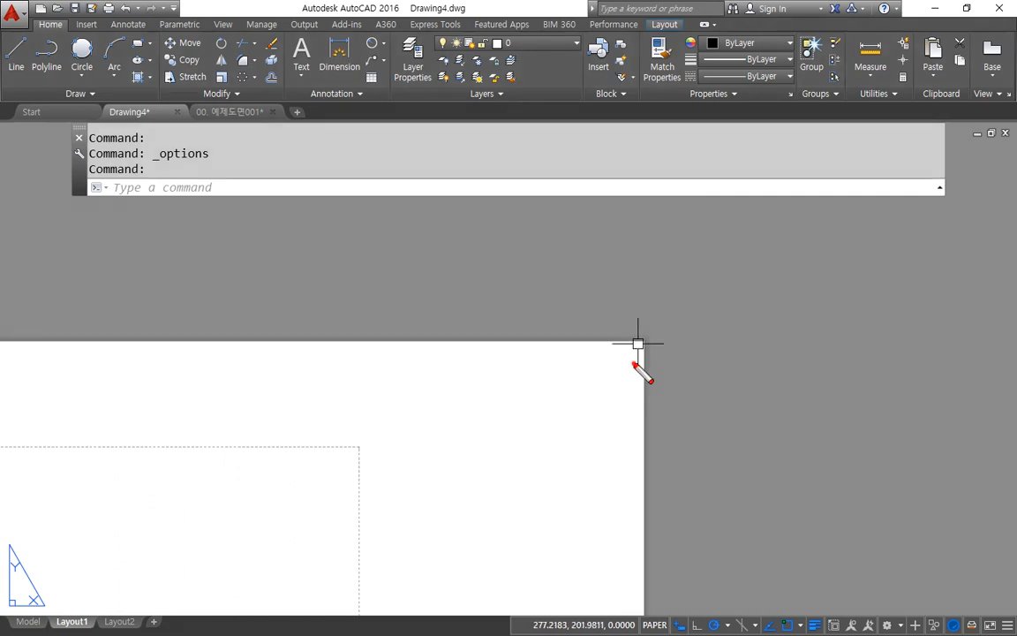
pyautogui.moveTo(634, 364)
pyautogui.mouseDown()
pyautogui.moveTo(681, 347)
pyautogui.moveTo(642, 410)
pyautogui.moveTo(625, 389)
pyautogui.mouseUp()
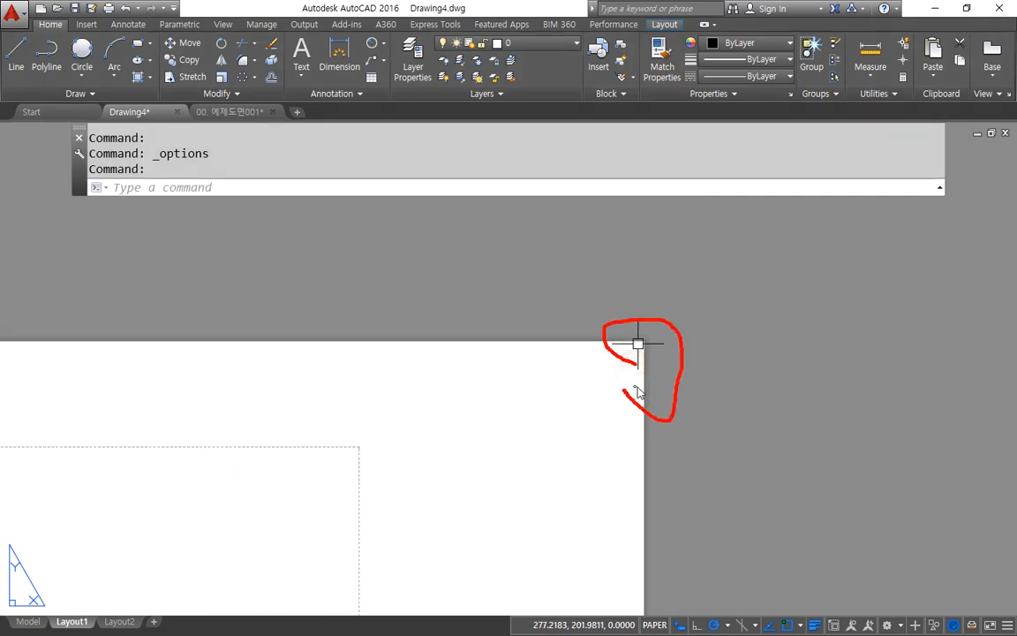
pyautogui.press('Escape')
pyautogui.scroll(-5, 680, 388)
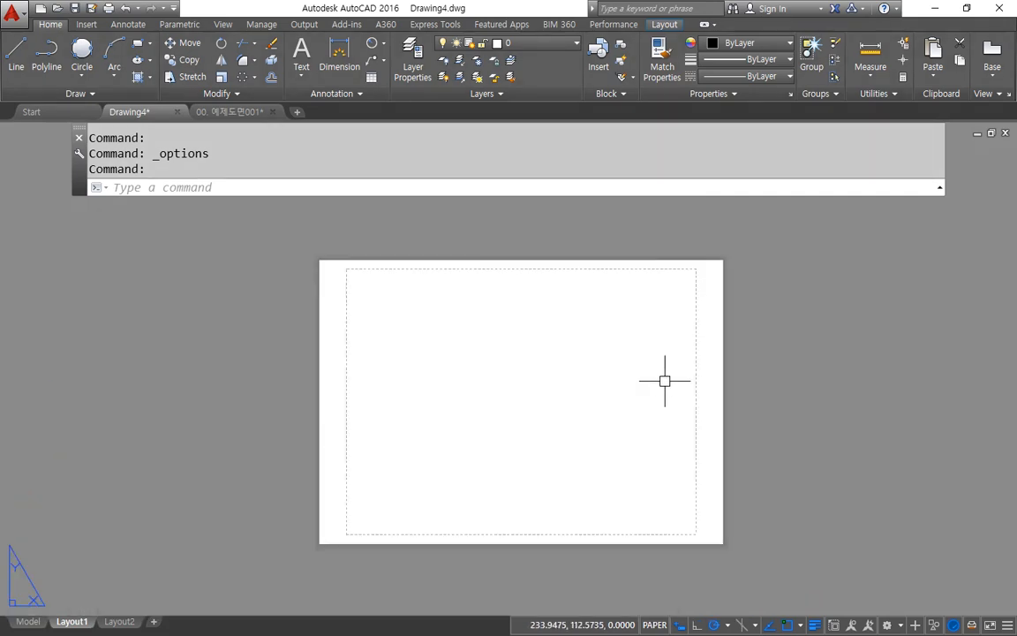
pyautogui.scroll(2, 667, 381)
pyautogui.scroll(-2, 668, 383)
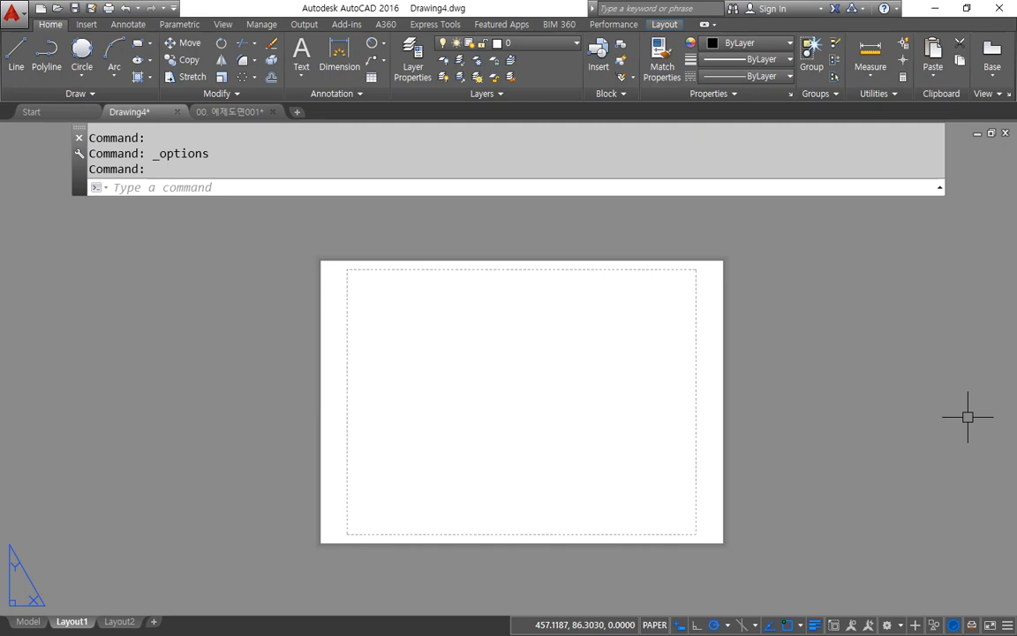
# Step: Draw a circle with a radius of about 30 outside the paper, beyond its right edge
pyautogui.write('c')
pyautogui.press('Return')
pyautogui.click(905, 378)
pyautogui.click(896, 418)
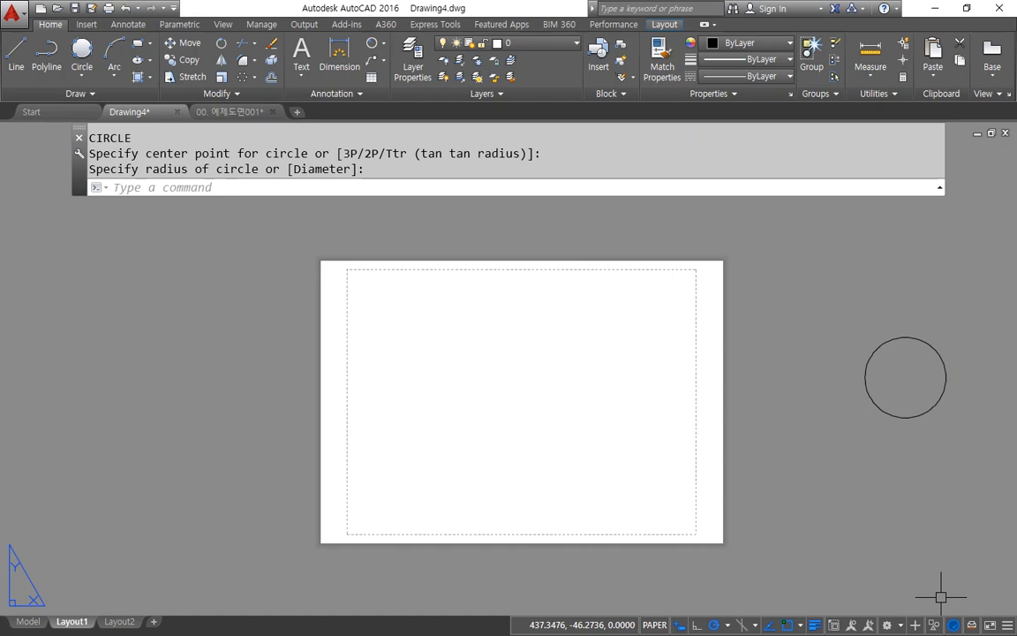
# Step: Draw a second, slightly smaller circle inside the printable area, in the upper-left part of the paper
pyautogui.write('c')
pyautogui.press('Return')
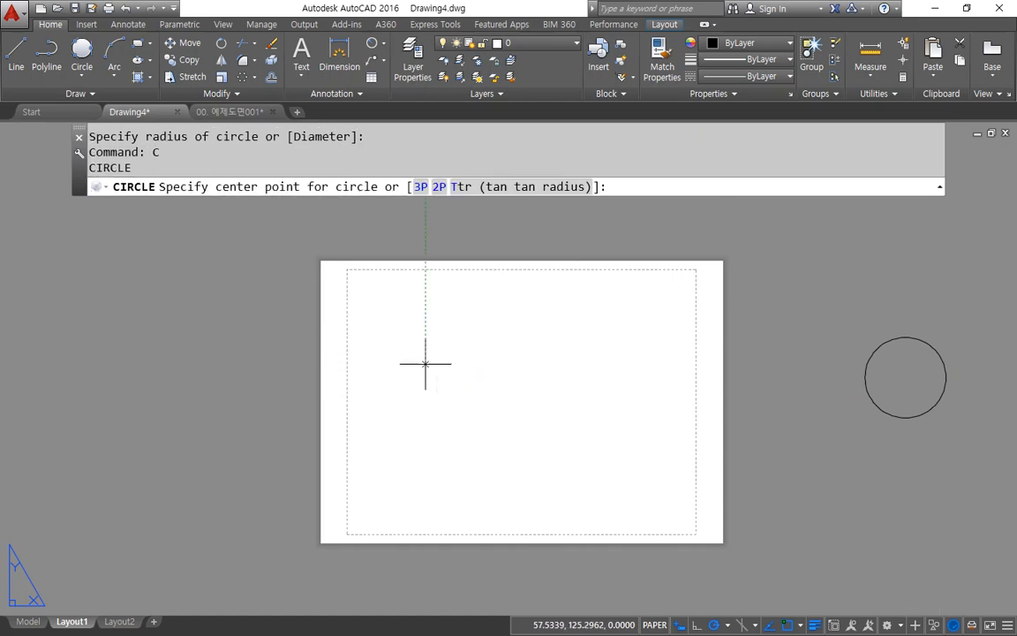
pyautogui.click(426, 364)
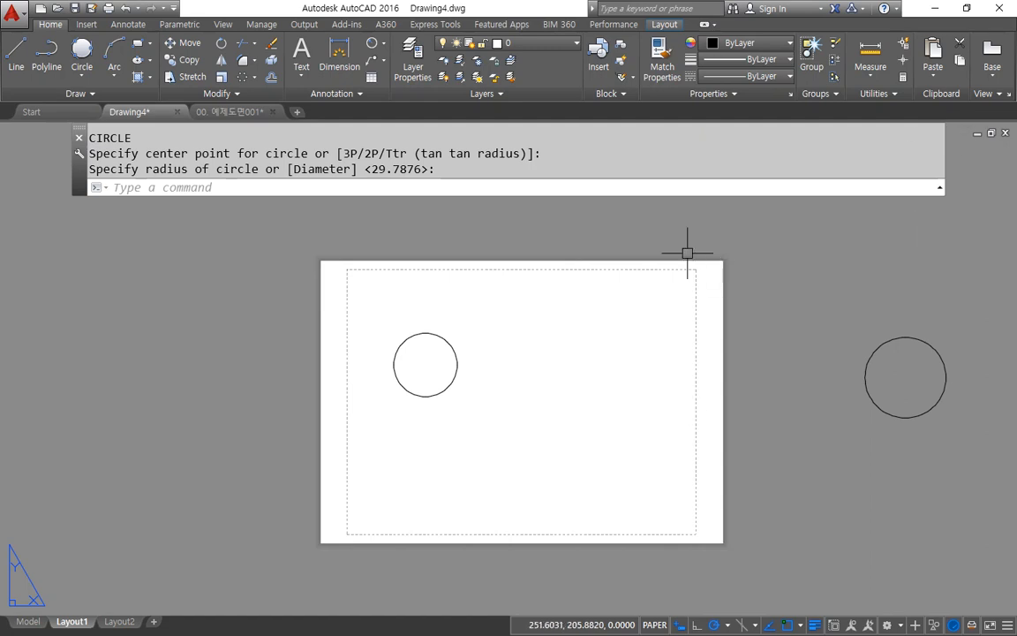
pyautogui.scroll(5, 684, 252)
pyautogui.scroll(2, 673, 280)
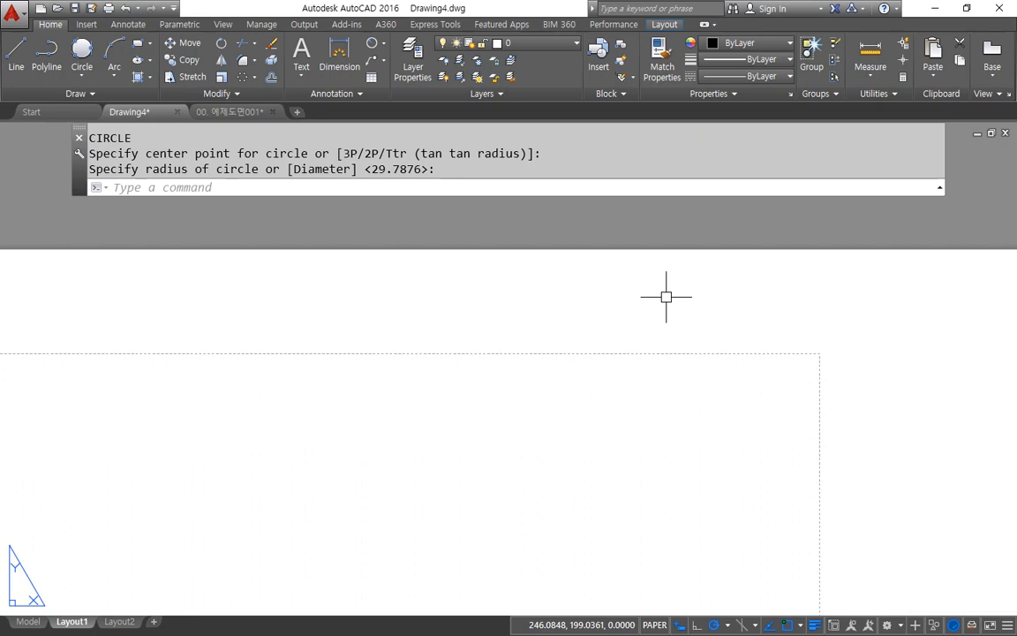
# Step: Assign the monochrome.ctb plot style table and the HP Officejet 7610 series printer in Layout1's page setup
pyautogui.scroll(-5, 611, 388)
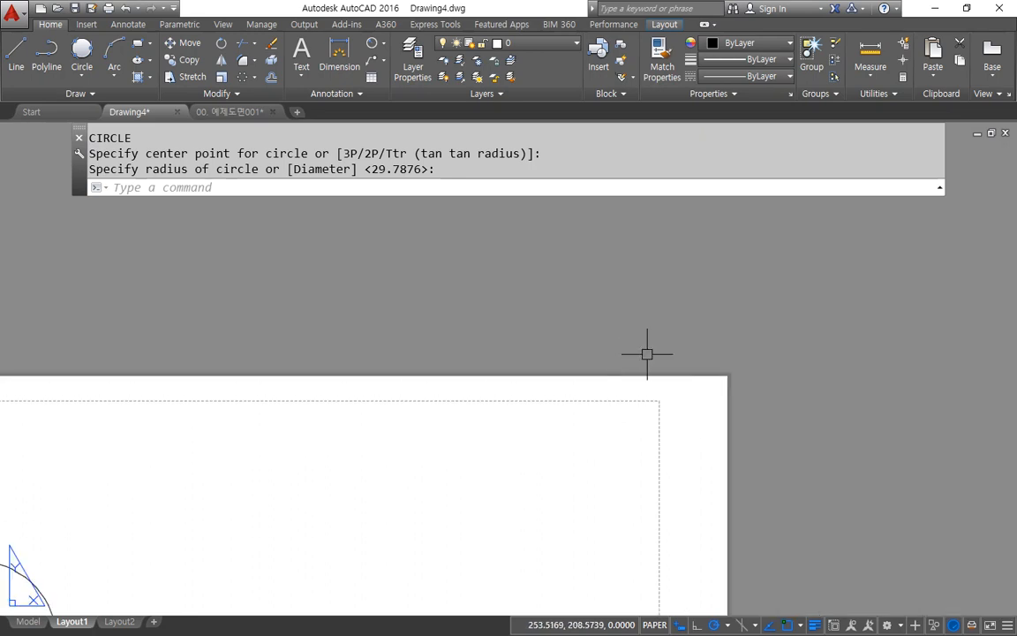
pyautogui.moveTo(301, 554); pyautogui.dragTo(490, 371, button='middle')
pyautogui.scroll(-2, 490, 350)
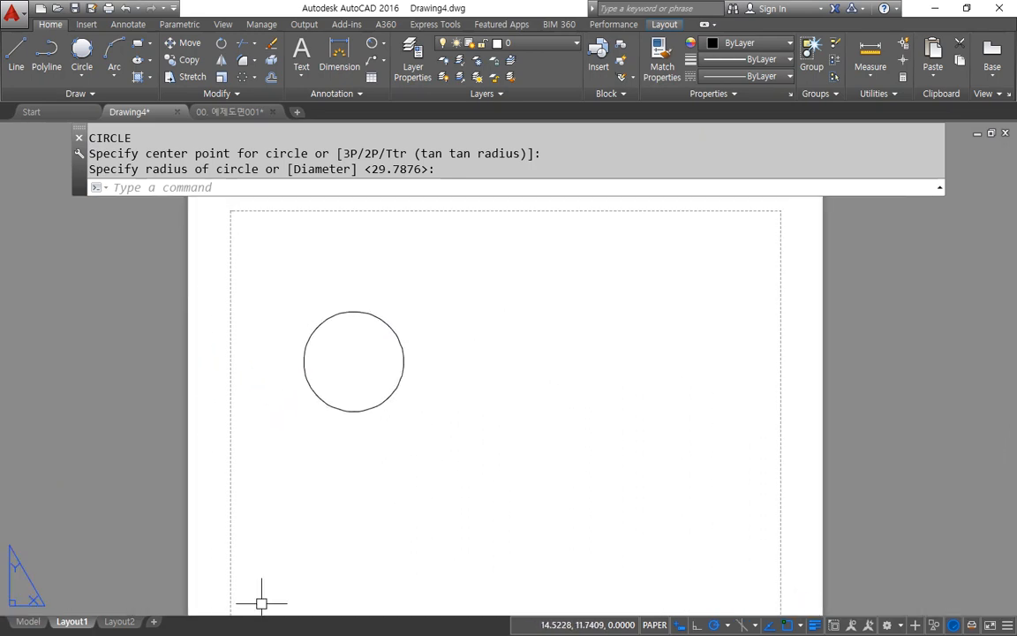
pyautogui.rightClick(76, 624)
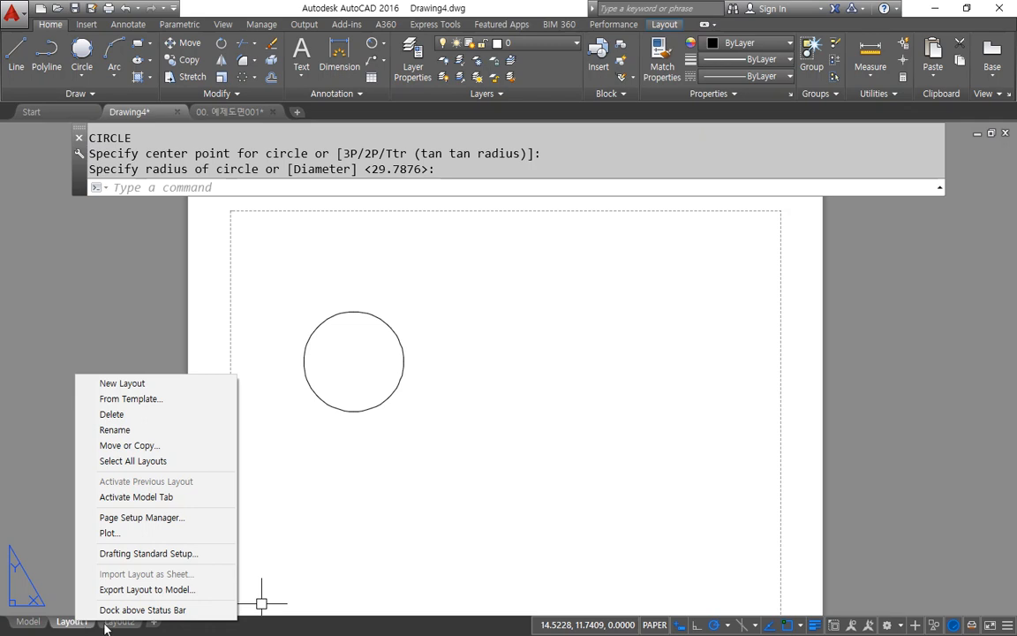
pyautogui.click(201, 520)
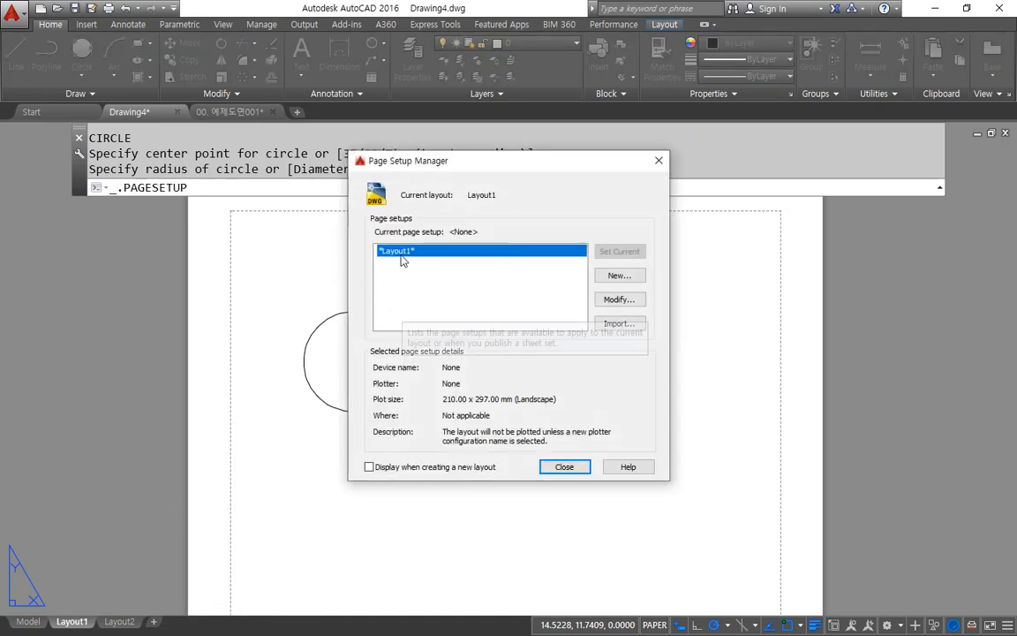
pyautogui.click(617, 300)
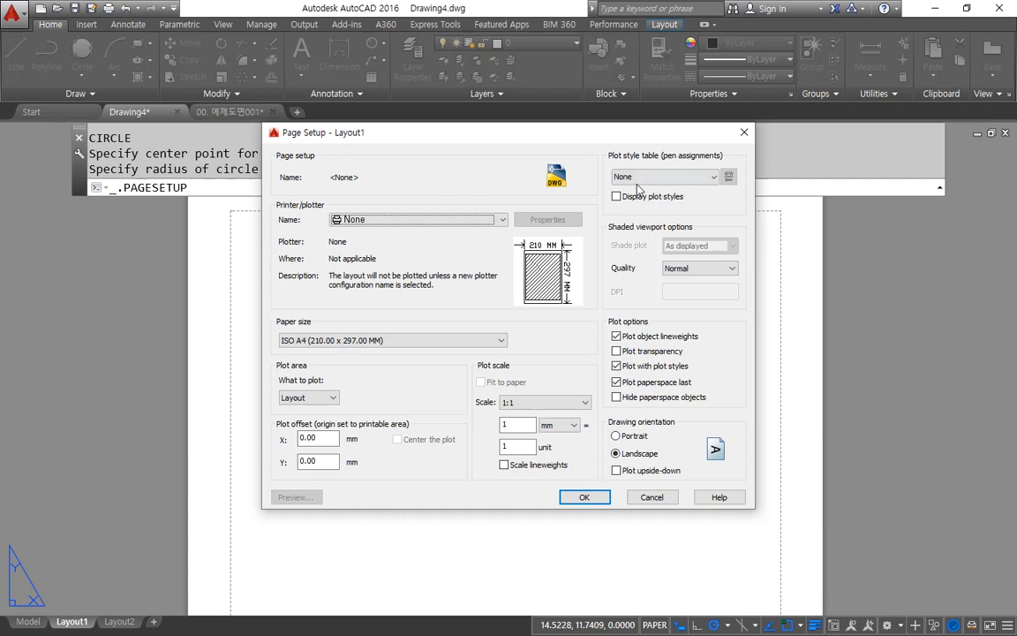
pyautogui.click(667, 177)
pyautogui.click(657, 250)
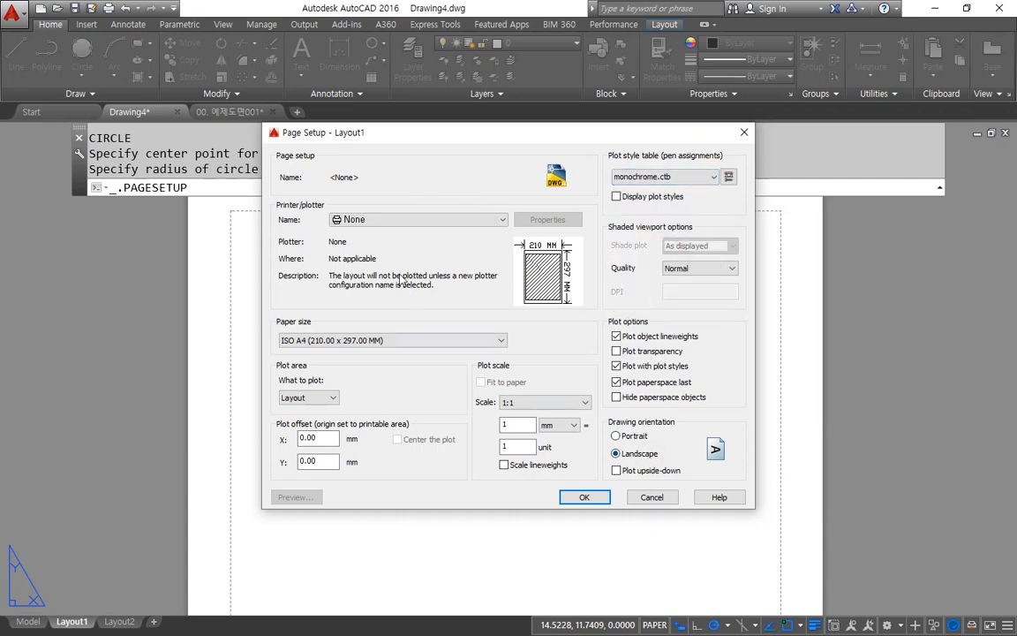
pyautogui.click(400, 220)
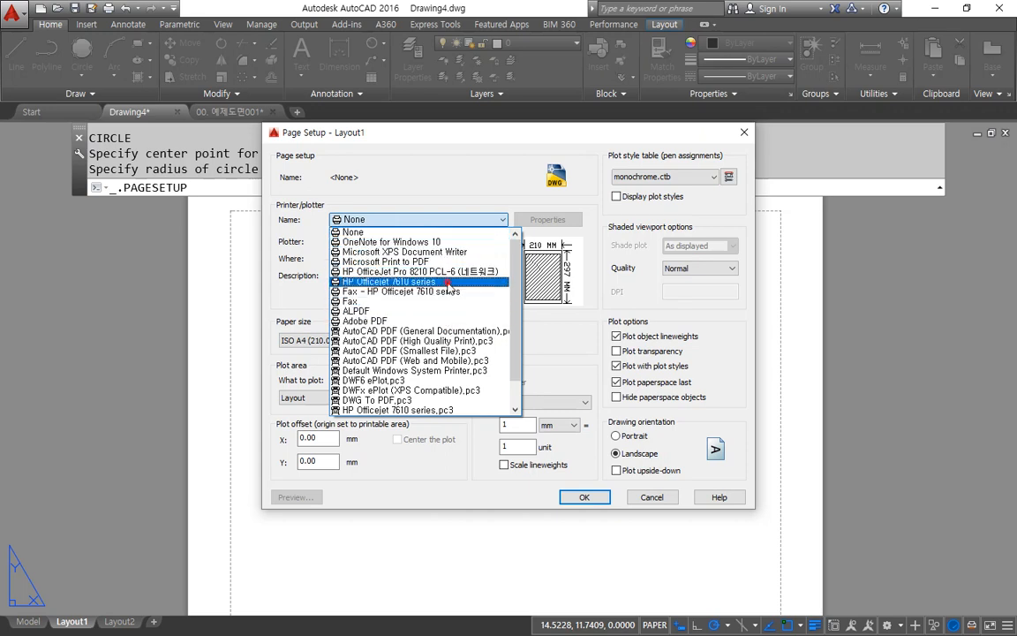
pyautogui.click(448, 282)
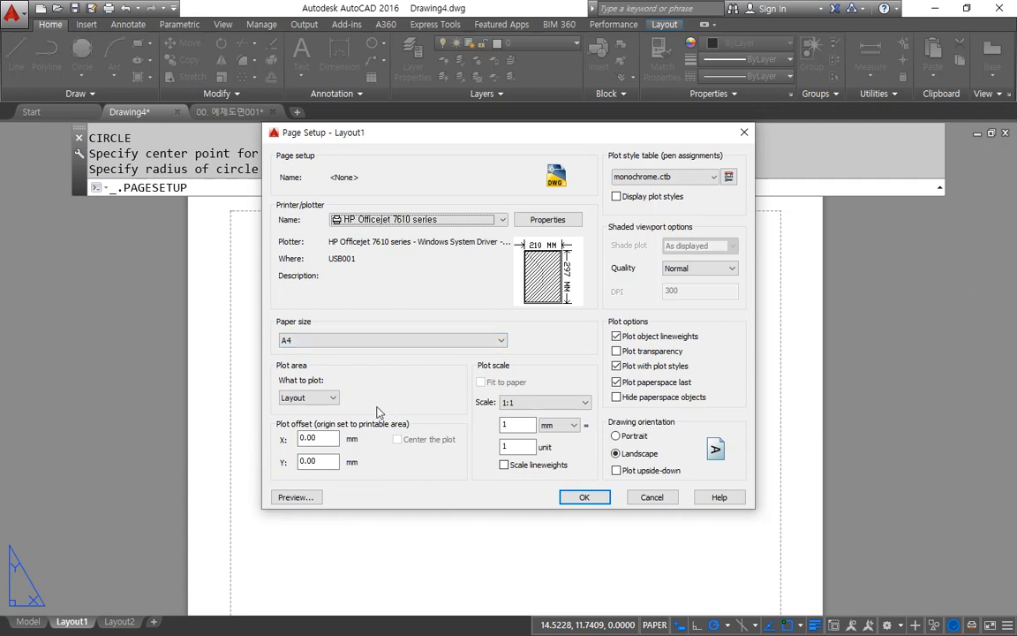
# Step: Review the plot style table, drawing orientation, printer and paper size in Layout1's page setup
pyautogui.moveTo(265, 363)
pyautogui.mouseDown()
pyautogui.moveTo(496, 379)
pyautogui.moveTo(558, 345)
pyautogui.moveTo(558, 319)
pyautogui.mouseUp()
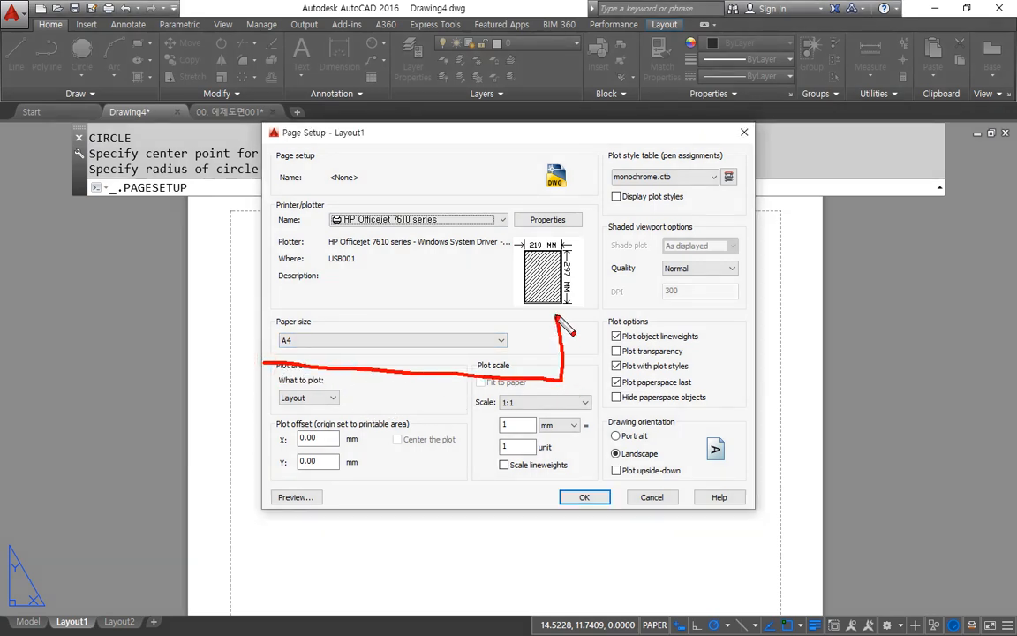
pyautogui.moveTo(653, 164)
pyautogui.mouseDown()
pyautogui.moveTo(609, 190)
pyautogui.moveTo(660, 210)
pyautogui.mouseUp()
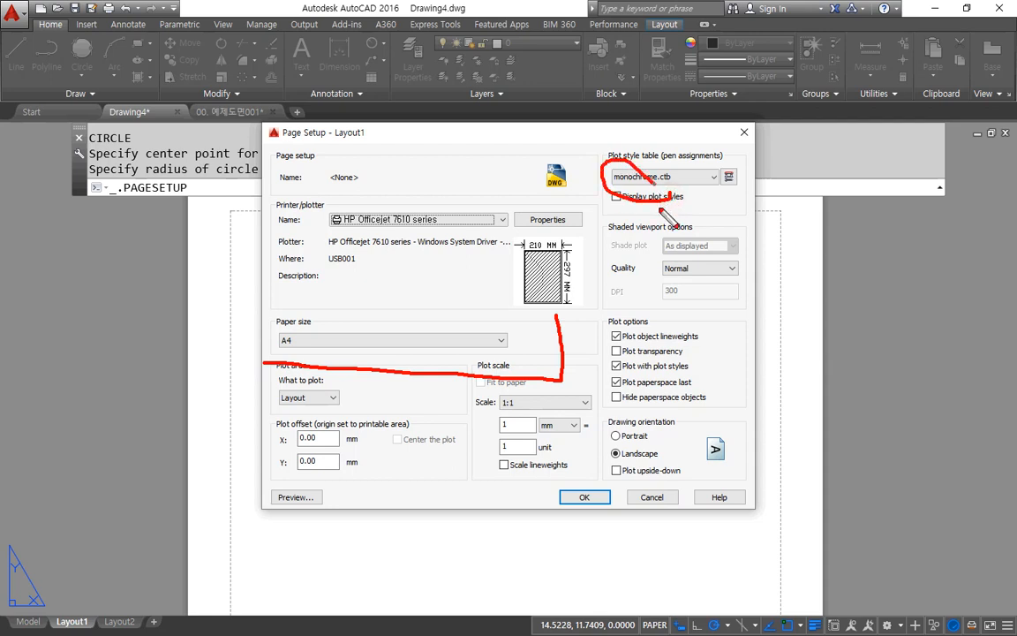
pyautogui.moveTo(658, 437)
pyautogui.mouseDown()
pyautogui.moveTo(615, 446)
pyautogui.moveTo(640, 473)
pyautogui.moveTo(671, 459)
pyautogui.moveTo(660, 440)
pyautogui.mouseUp()
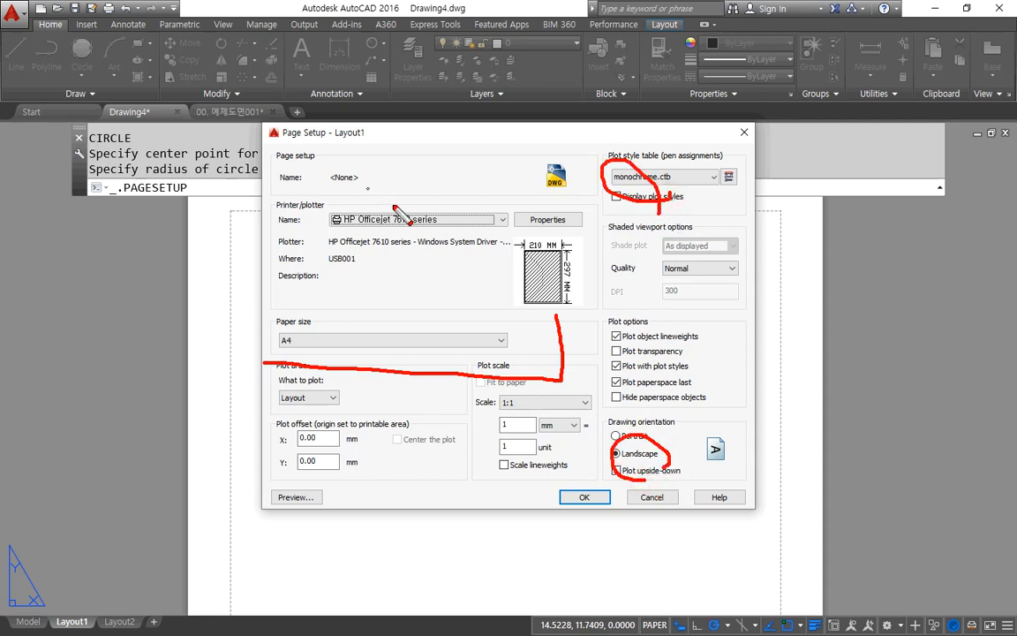
pyautogui.moveTo(394, 206)
pyautogui.mouseDown()
pyautogui.moveTo(344, 214)
pyautogui.moveTo(402, 243)
pyautogui.mouseUp()
pyautogui.moveTo(305, 311)
pyautogui.mouseDown()
pyautogui.moveTo(257, 332)
pyautogui.moveTo(320, 373)
pyautogui.mouseUp()
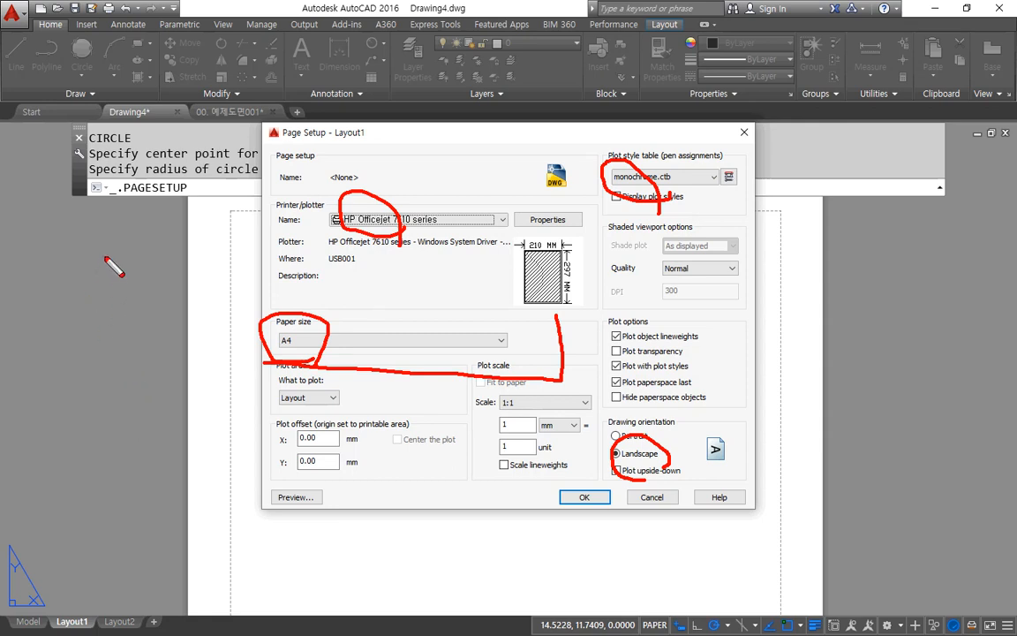
pyautogui.press('Escape')
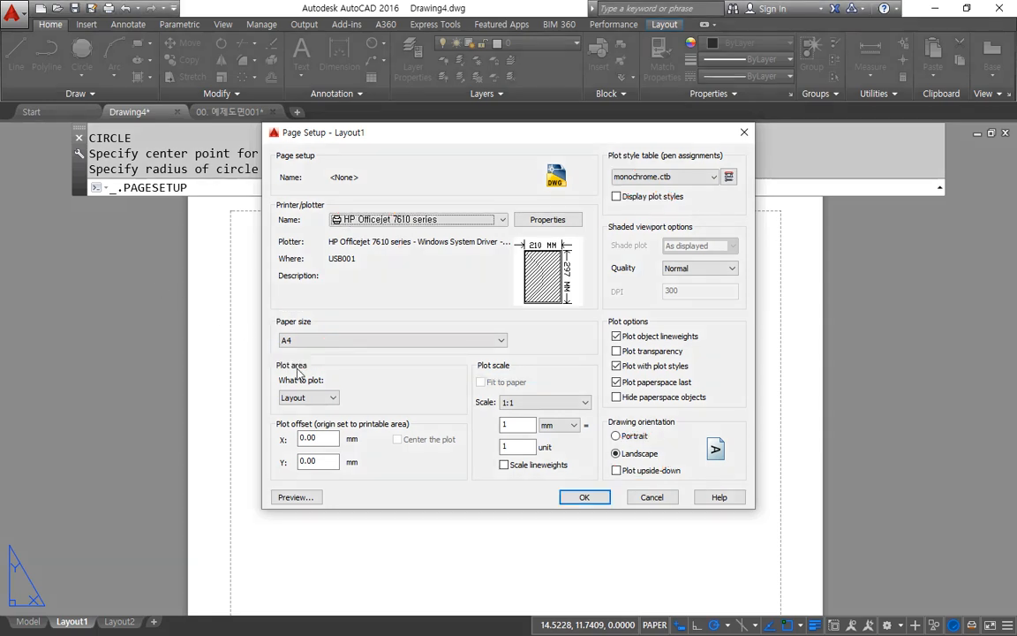
# Step: Check the plot area choices, keep Layout, and apply Layout1's page setup
pyautogui.click(319, 396)
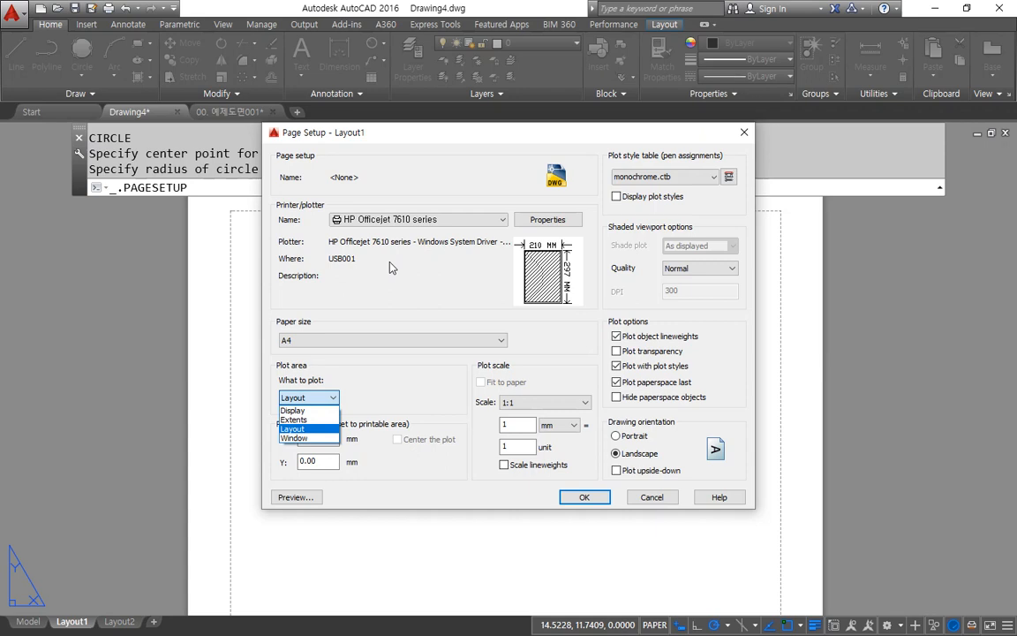
pyautogui.click(415, 360)
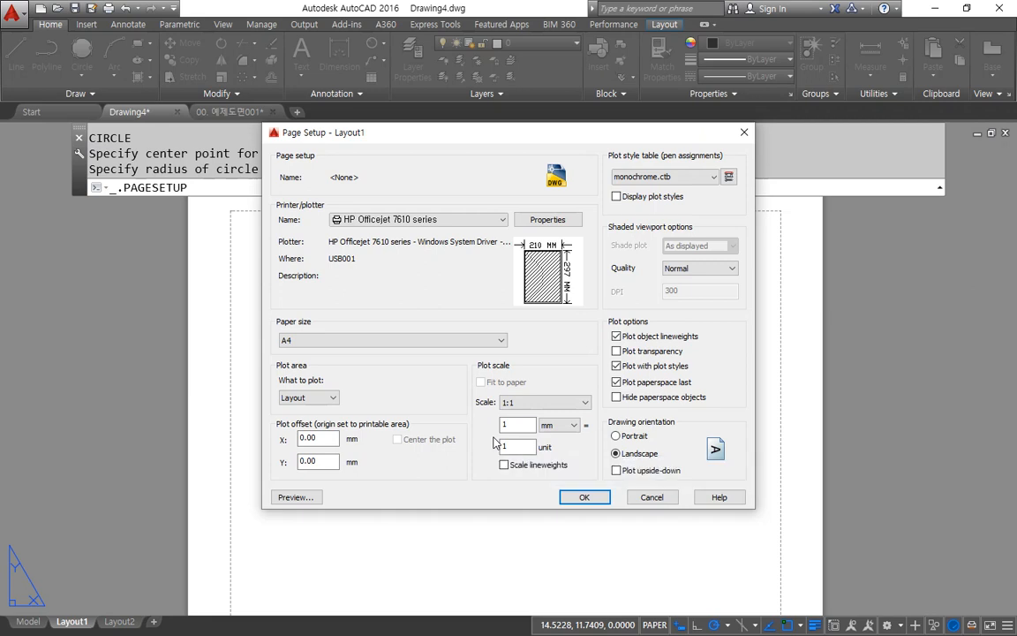
pyautogui.click(584, 496)
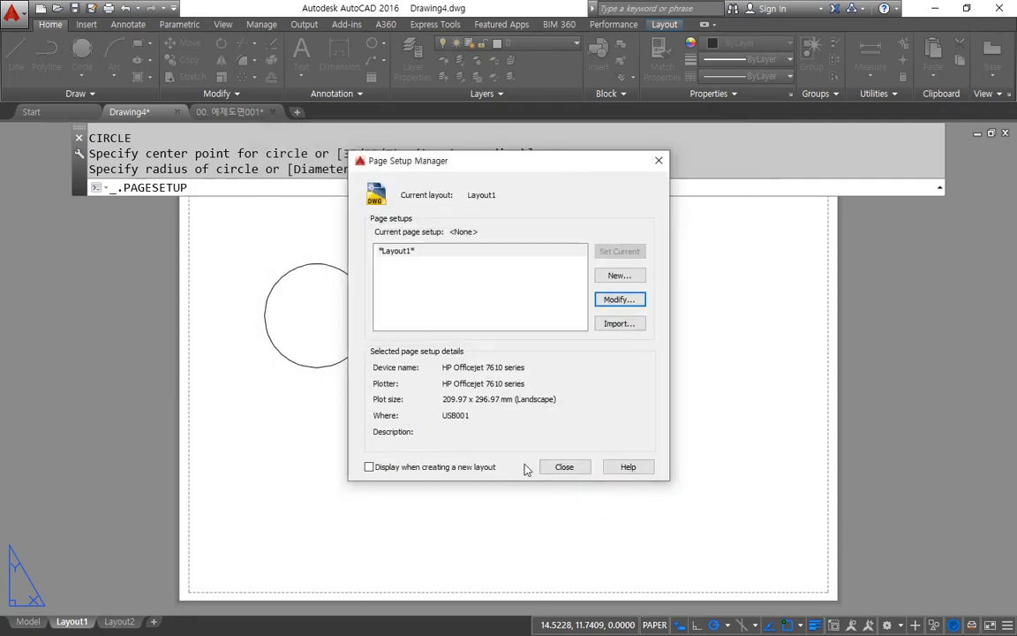
pyautogui.click(558, 467)
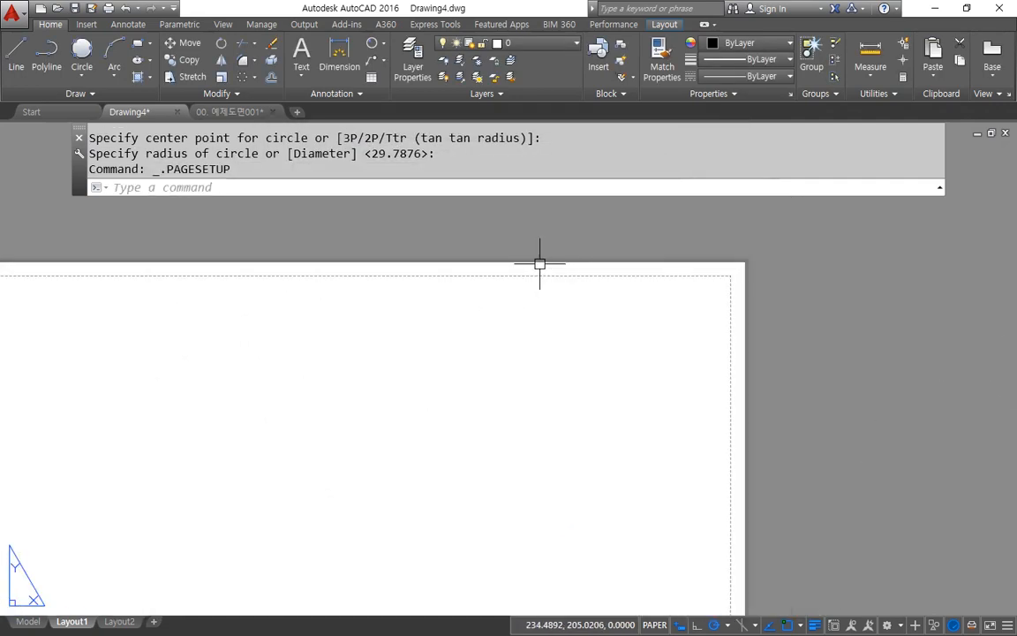
# Step: Erase the circle outside the paper, beyond its right edge
pyautogui.scroll(-3, 540, 264)
pyautogui.click(761, 393)
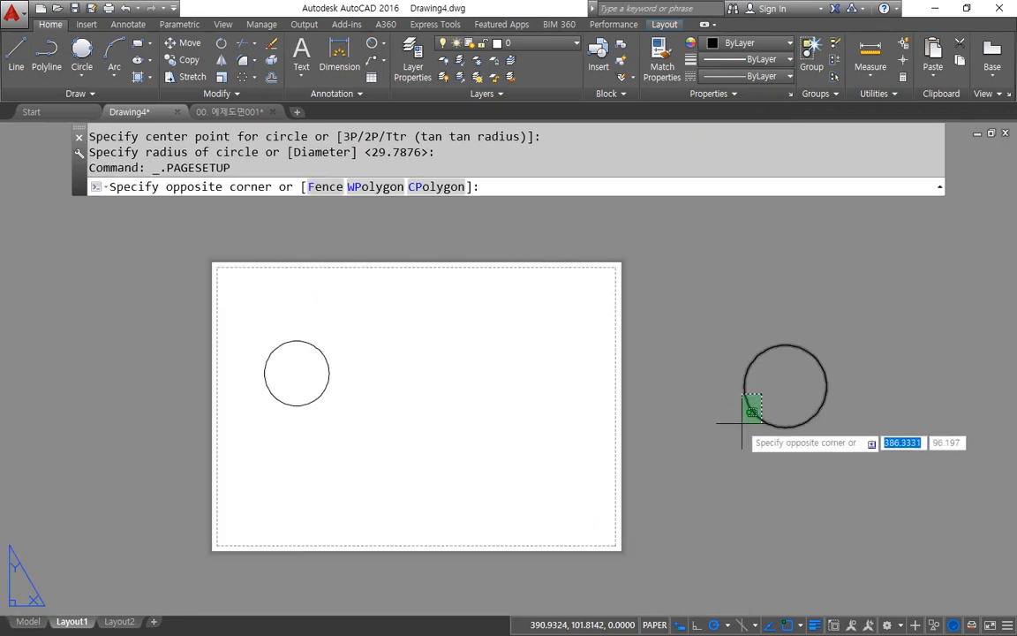
pyautogui.click(740, 422)
pyautogui.press('Delete')
pyautogui.scroll(2, 287, 397)
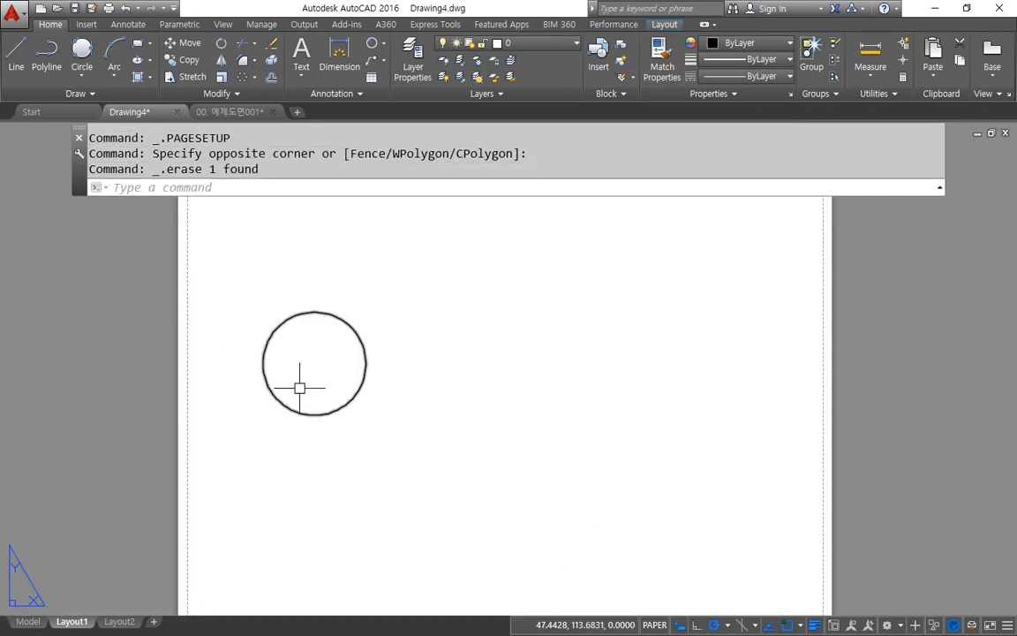
pyautogui.scroll(-2, 345, 378)
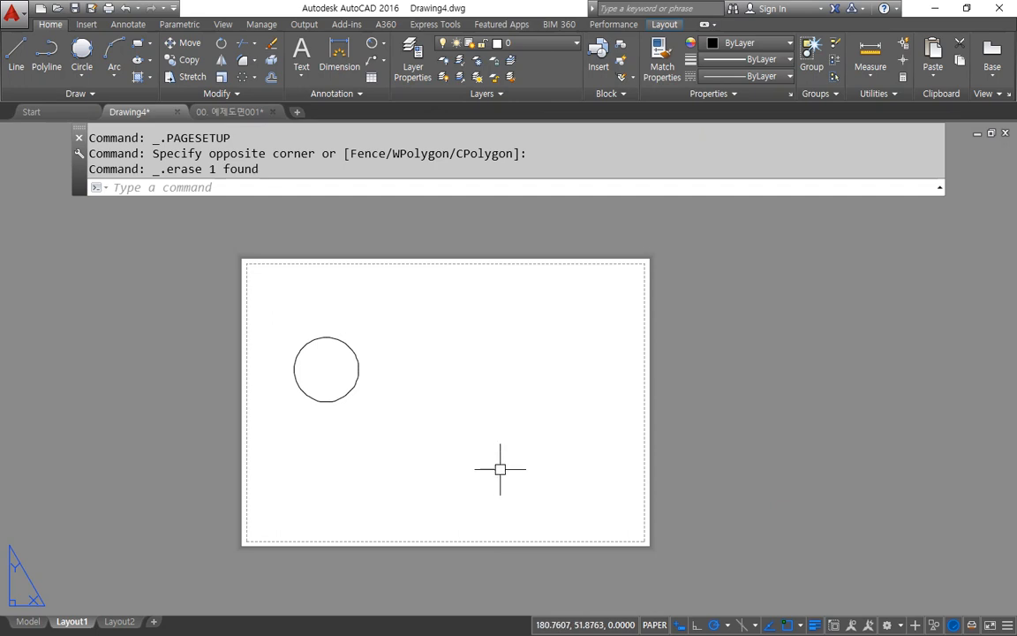
# Step: Examine the narrow margins between the printable area and the paper edges on all four sides
pyautogui.hotkey('ctrl', '2')
pyautogui.moveTo(503, 264)
pyautogui.mouseDown()
pyautogui.moveTo(515, 275)
pyautogui.moveTo(503, 376)
pyautogui.mouseUp()
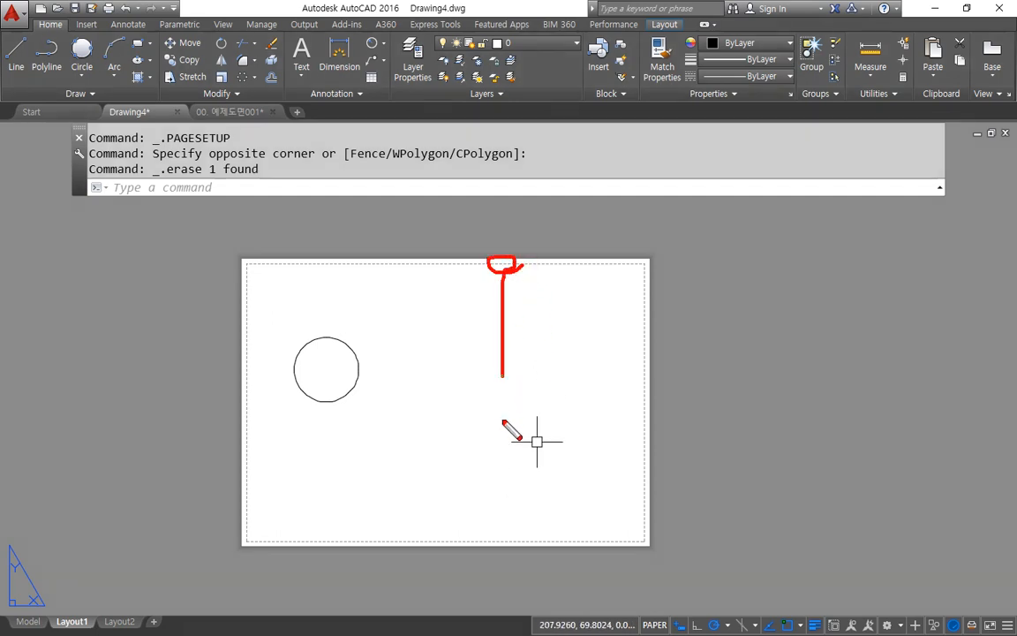
pyautogui.moveTo(503, 421)
pyautogui.mouseDown()
pyautogui.moveTo(504, 537)
pyautogui.moveTo(510, 533)
pyautogui.mouseUp()
pyautogui.moveTo(658, 431); pyautogui.dragTo(244, 391)
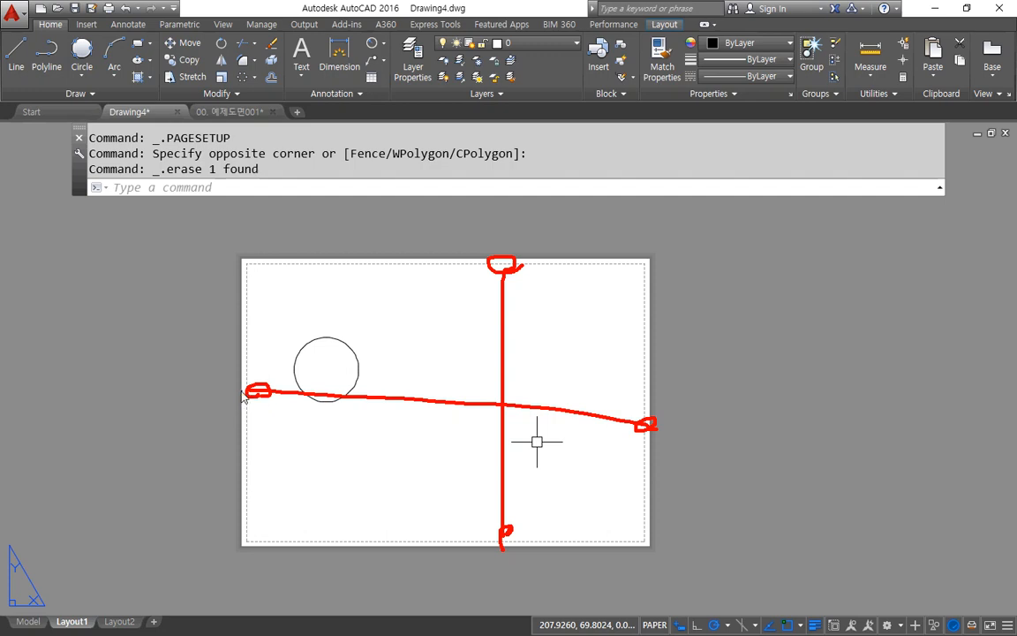
pyautogui.press('Escape')
# Step: Switch to 00. 예제도면001.dwg and review the layout and pagesetup commands in the Notepad notes before returning to AutoCAD
pyautogui.hotkey('ctrl', 'Tab')
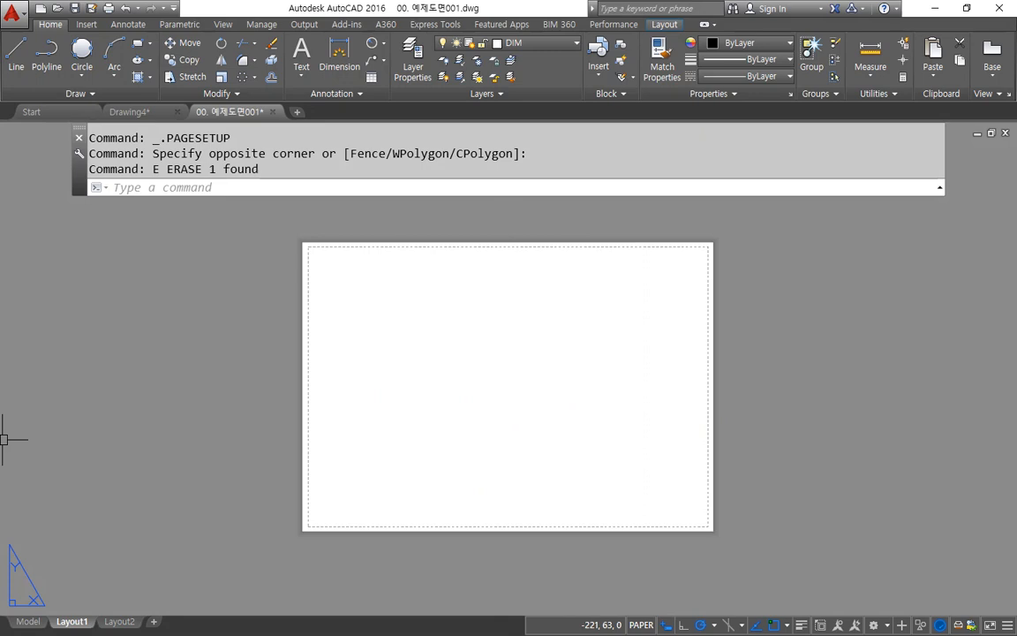
pyautogui.hotkey('alt', 'Tab')
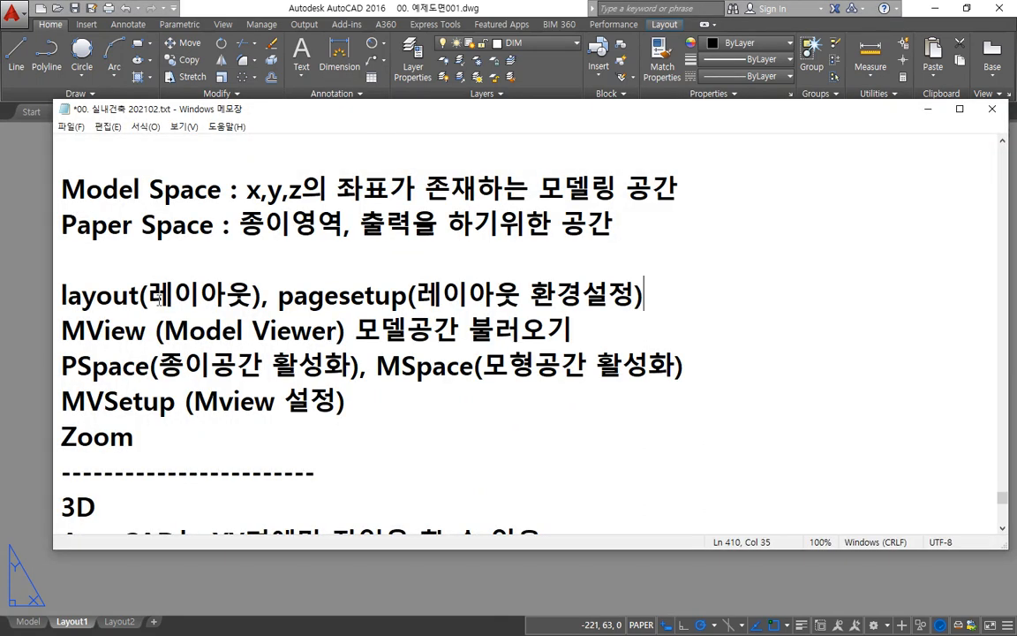
pyautogui.moveTo(278, 297); pyautogui.dragTo(408, 300)
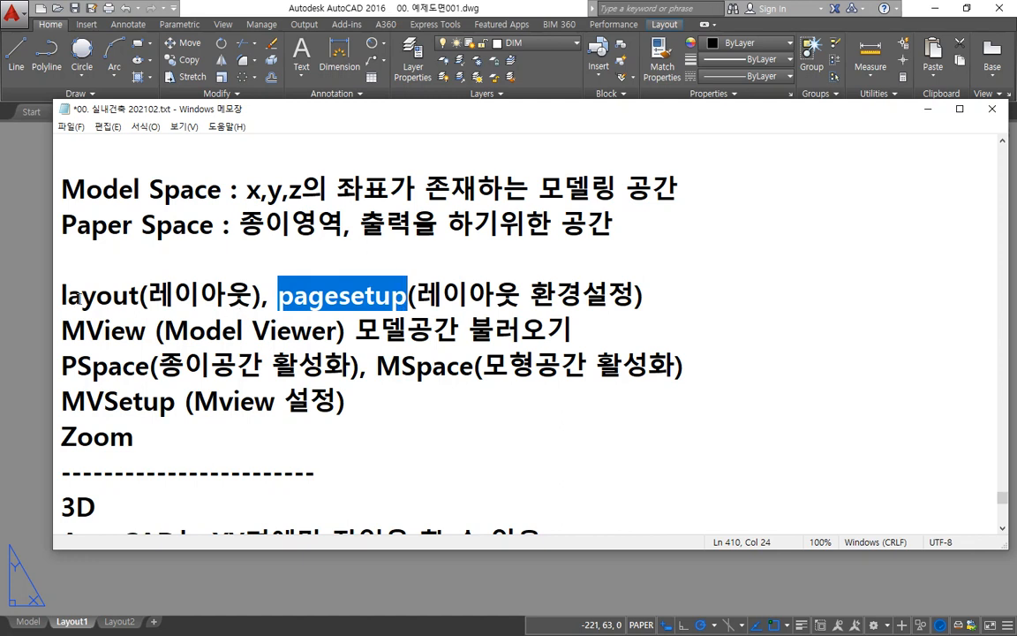
pyautogui.moveTo(72, 297); pyautogui.dragTo(410, 305)
pyautogui.click(353, 5)
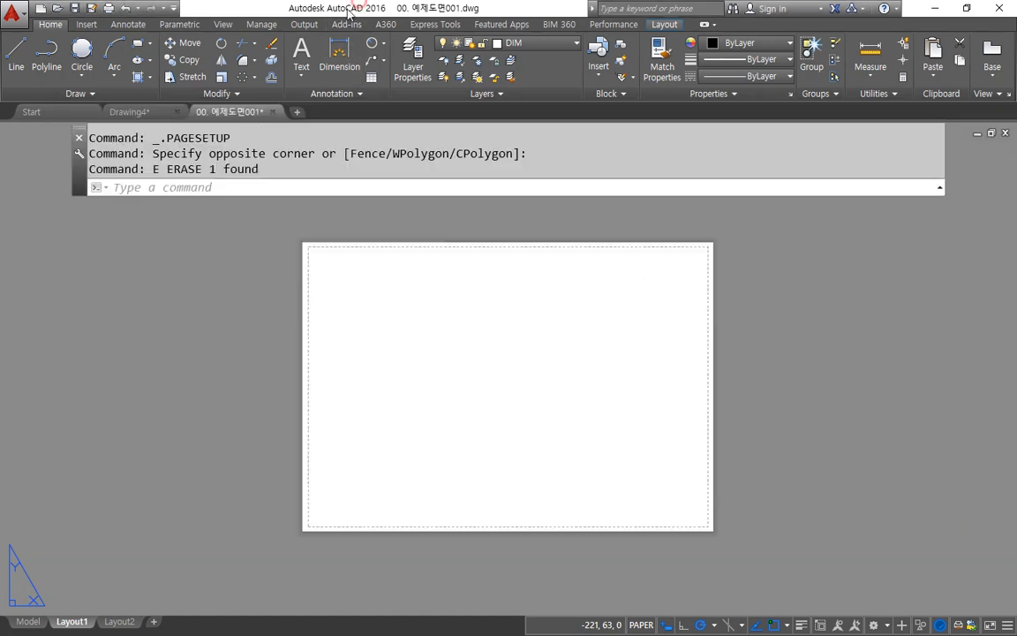
# Step: View Layout1's Page Setup Manager from the layout's options and again with the PAGESETUP command, closing it each time
pyautogui.rightClick(73, 626)
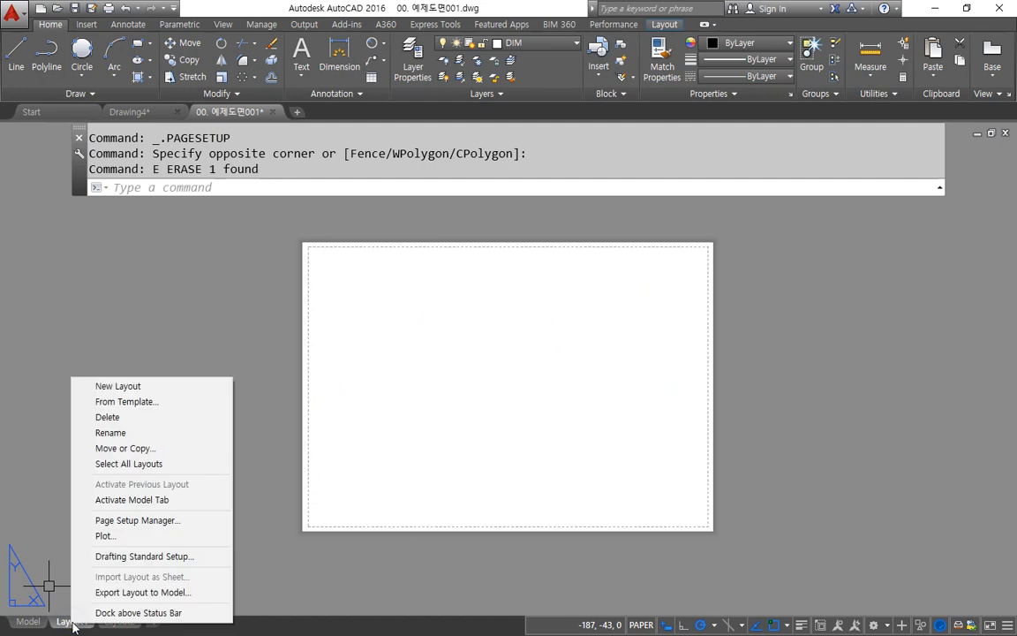
pyautogui.click(177, 526)
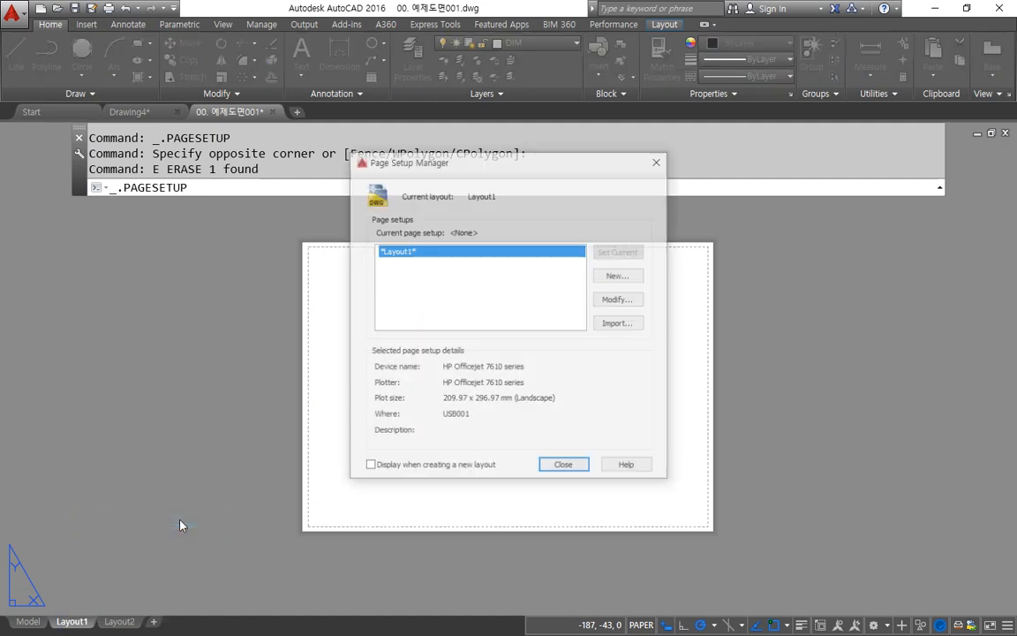
pyautogui.press('Escape')
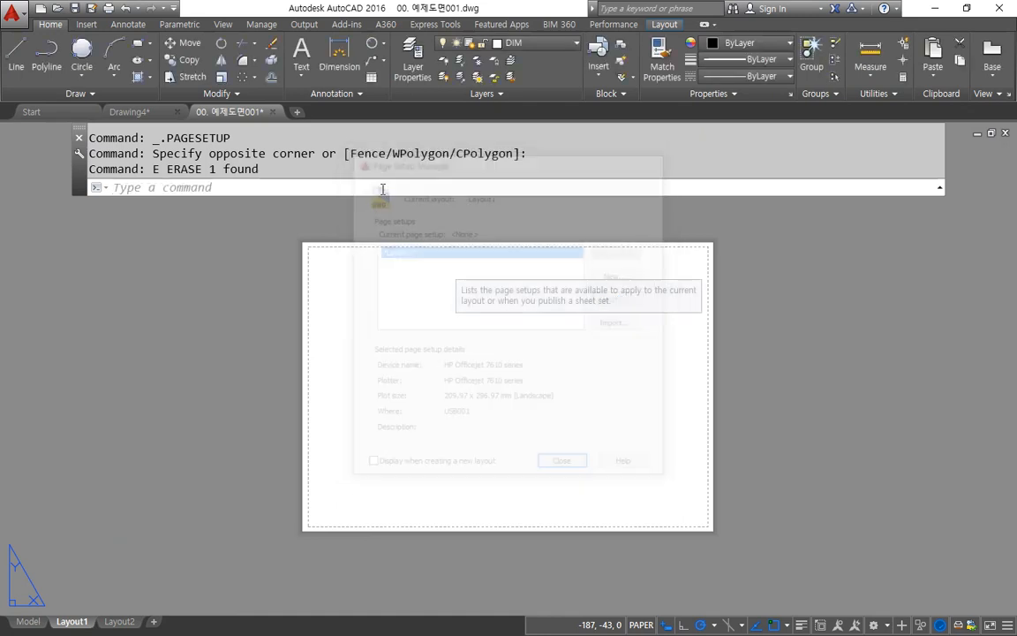
pyautogui.write('pagesetup')
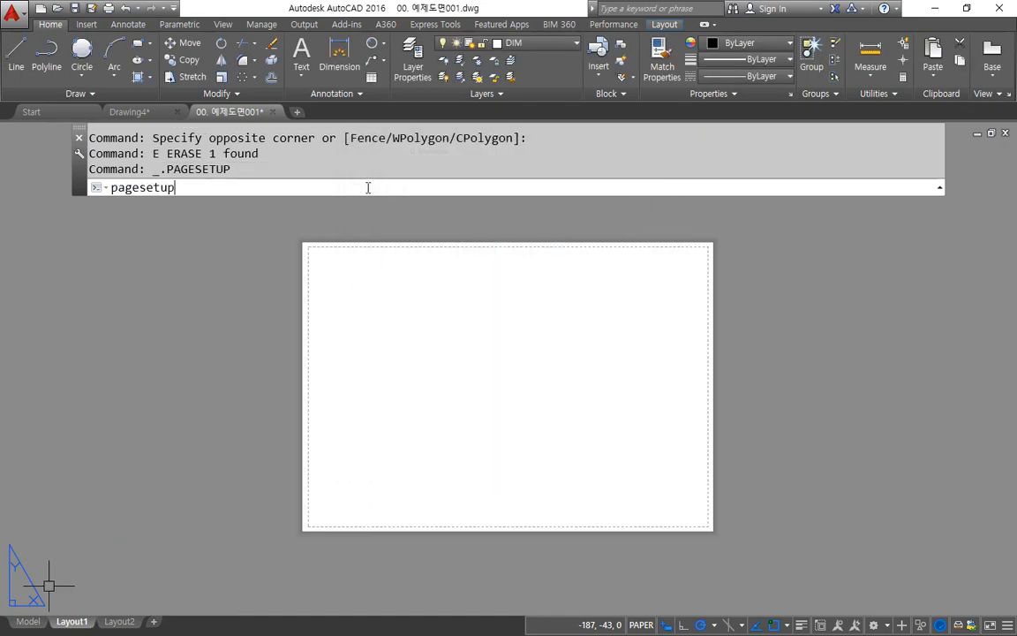
pyautogui.press('Return')
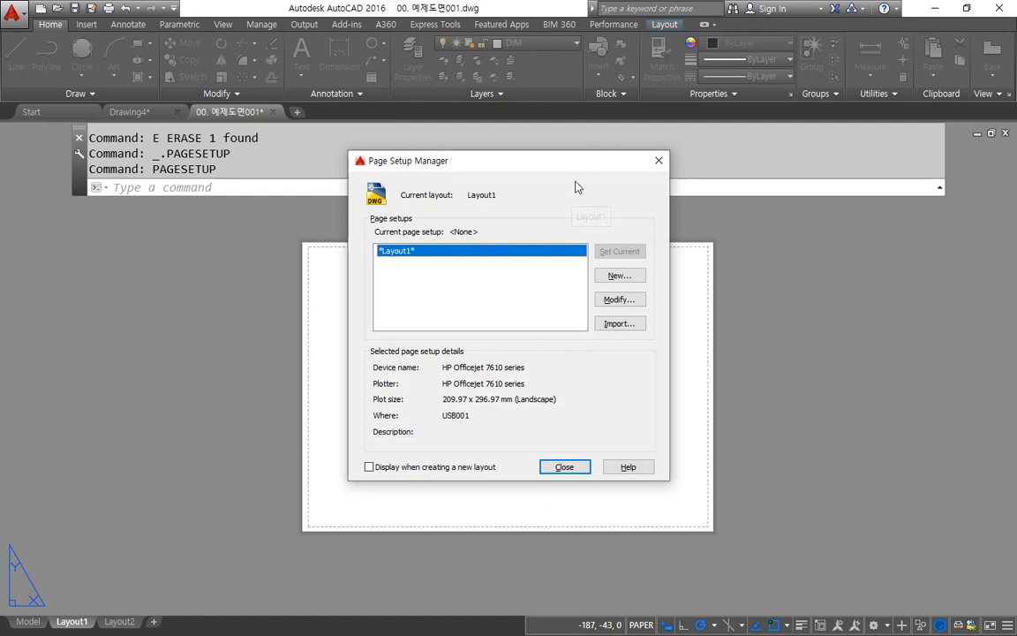
pyautogui.click(564, 466)
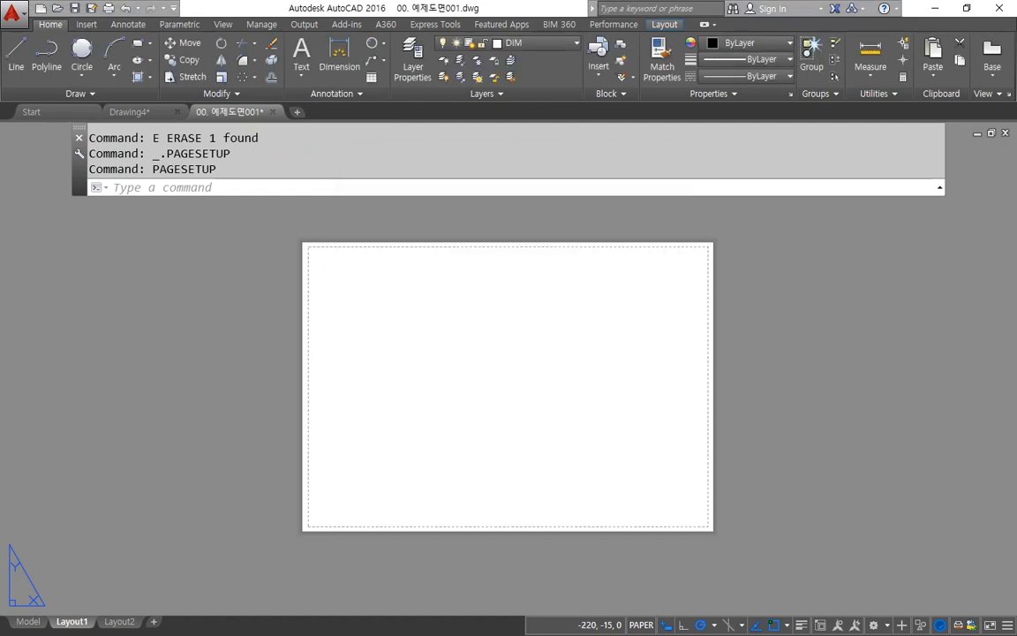
# Step: Check the Model space limits with the LIMITS command, keeping the default lower left corner and cancelling without changes
pyautogui.click(20, 623)
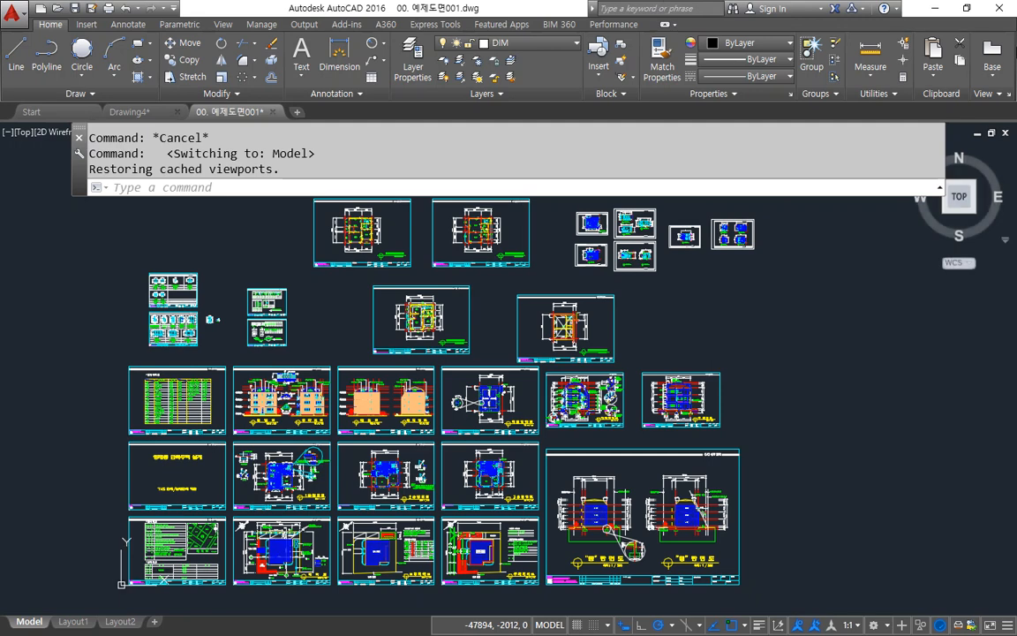
pyautogui.click(470, 187)
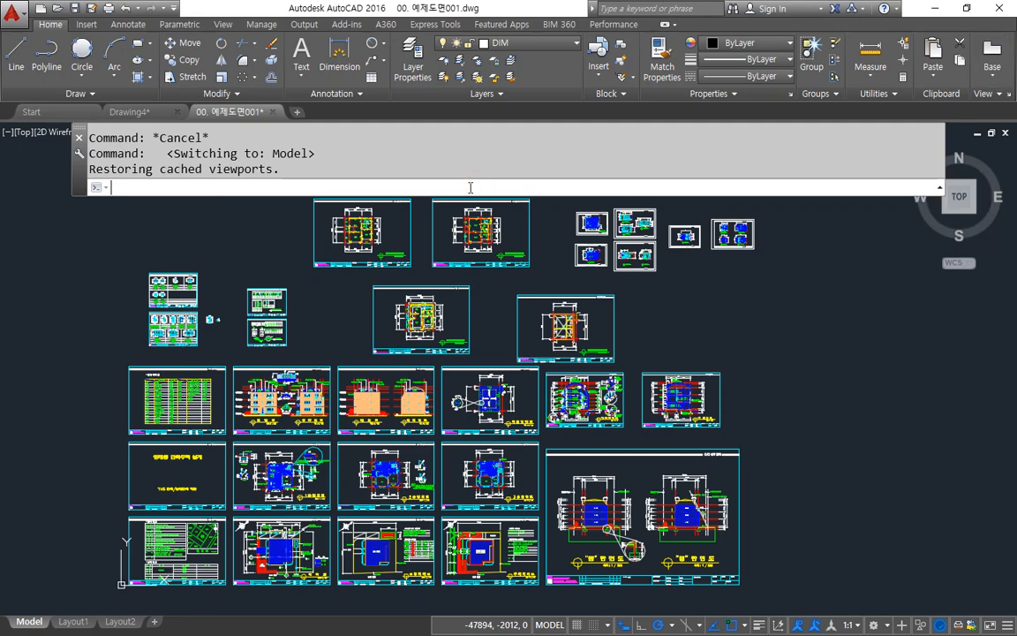
pyautogui.write('limits')
pyautogui.press('Return')
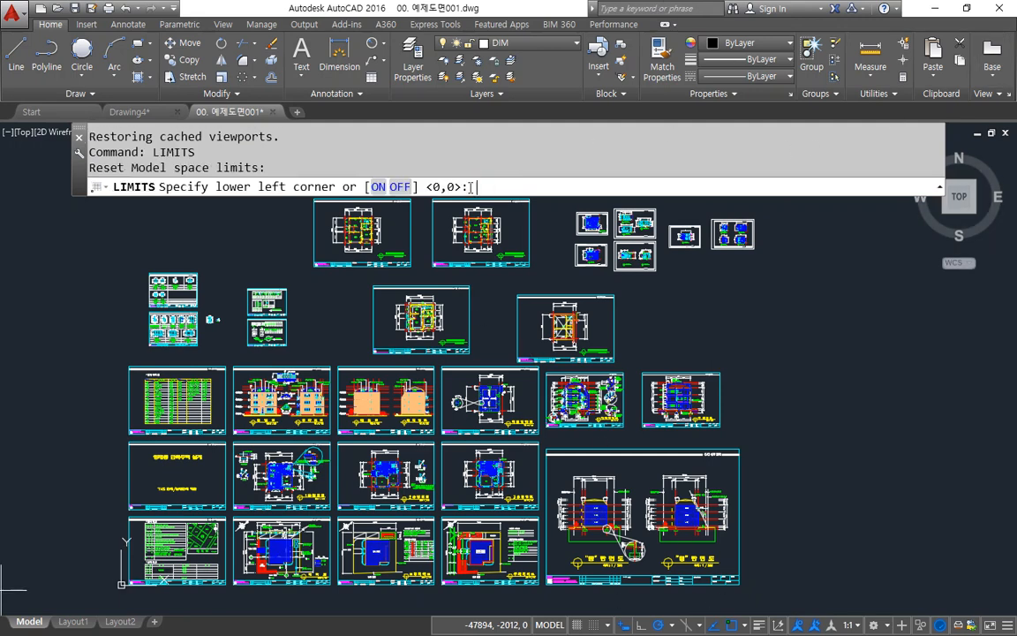
pyautogui.press('Return')
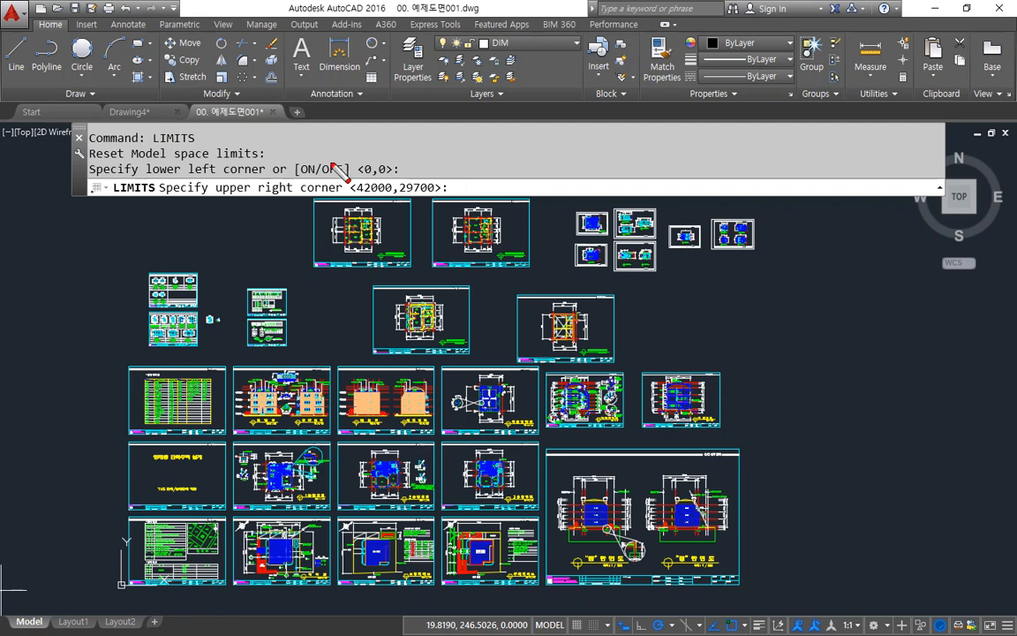
pyautogui.moveTo(336, 181)
pyautogui.mouseDown()
pyautogui.moveTo(297, 161)
pyautogui.moveTo(359, 175)
pyautogui.mouseUp()
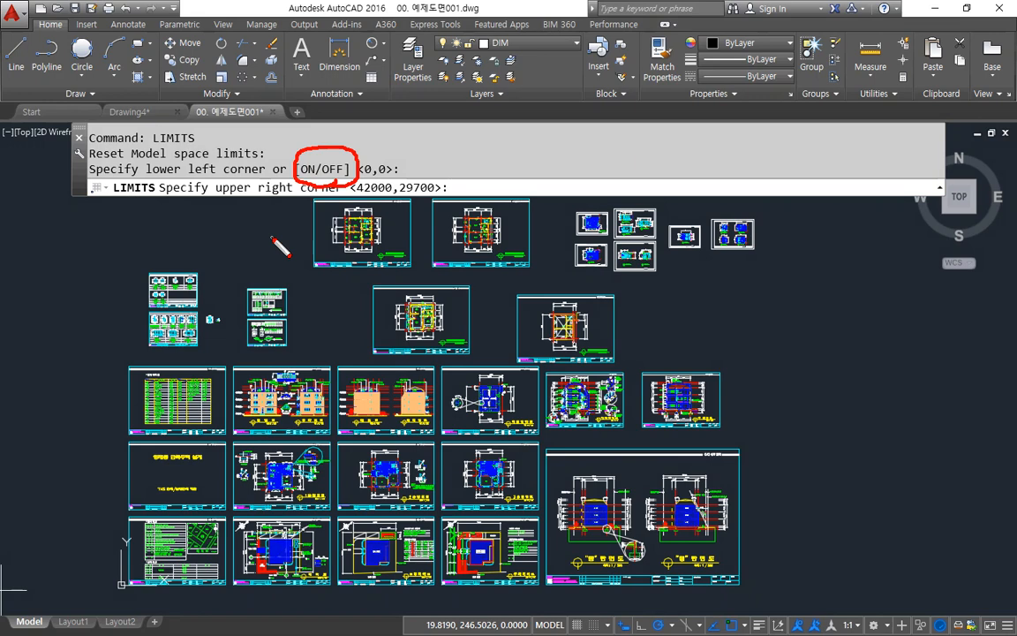
pyautogui.press('Escape')
pyautogui.press('Escape')
pyautogui.press('Escape')
pyautogui.press('Escape')
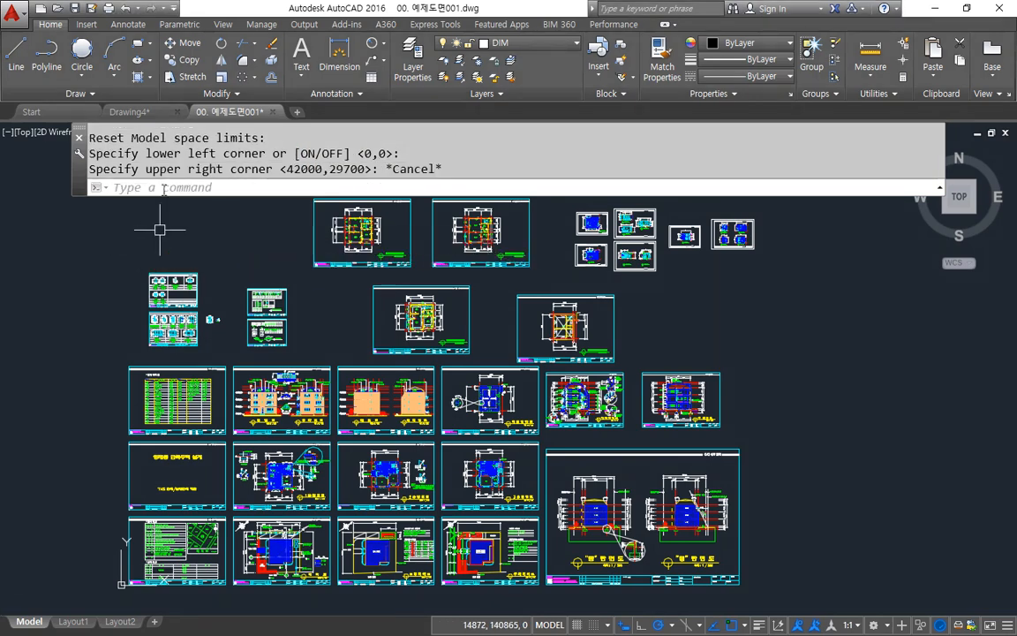
# Step: Check the Paper space limits of Layout1 with the LIMITS command and cancel without changing them
pyautogui.click(73, 622)
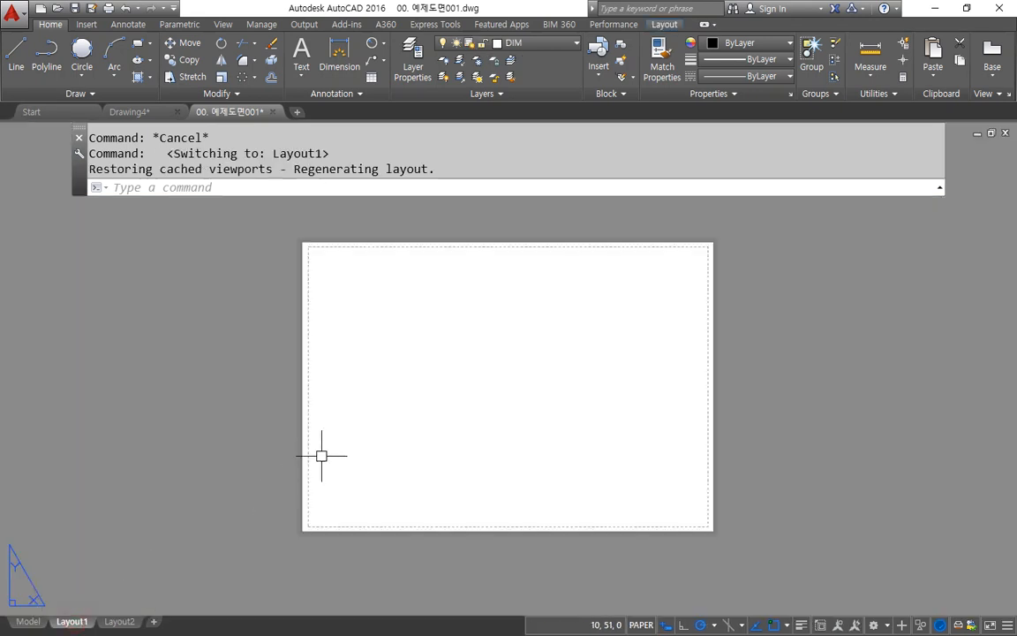
pyautogui.write('LIMITS')
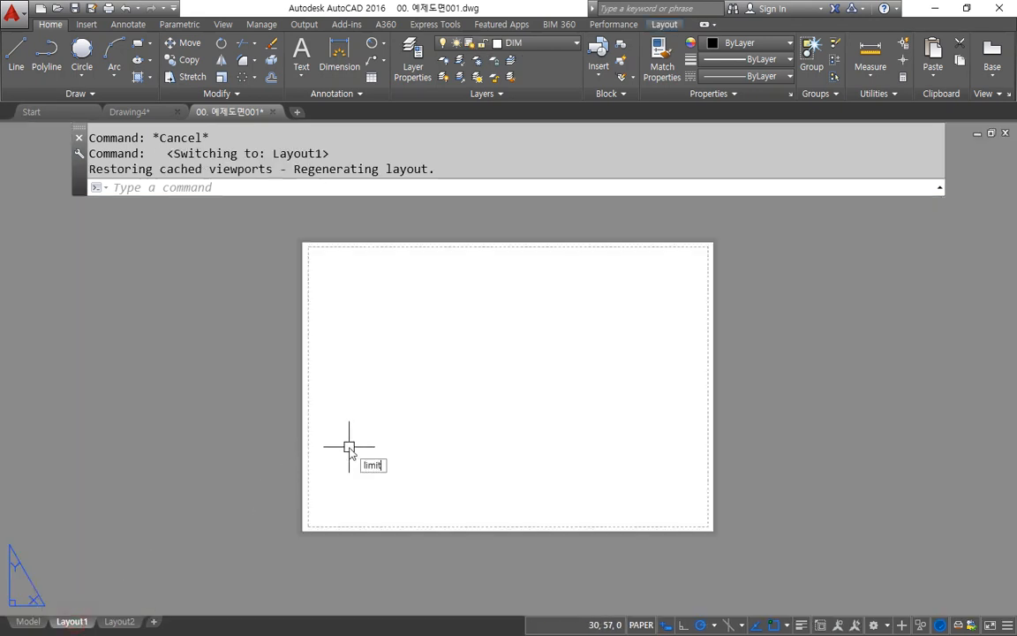
pyautogui.press('Return')
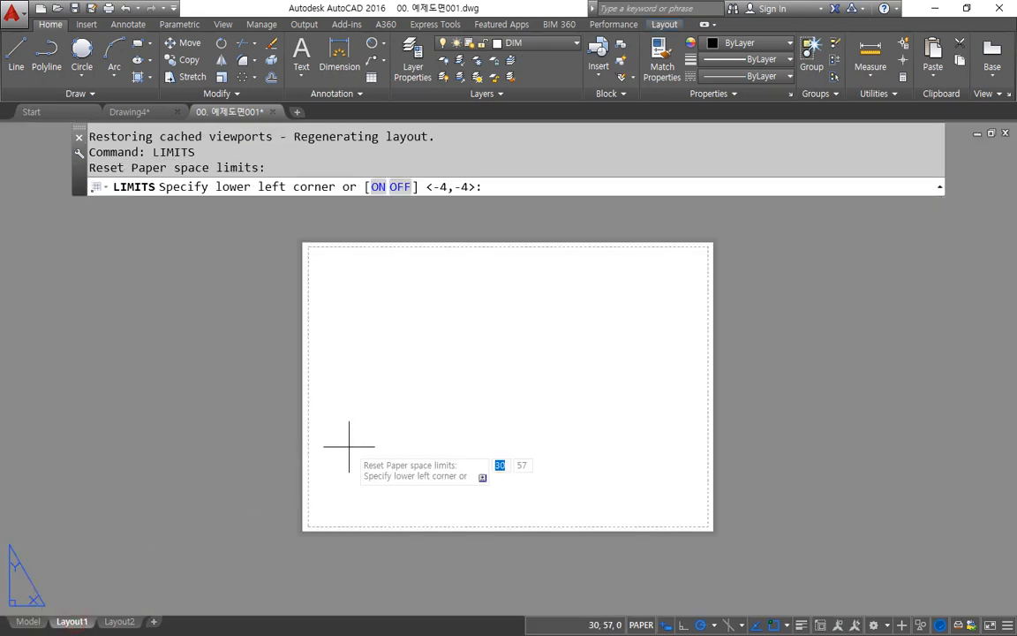
pyautogui.press('Return')
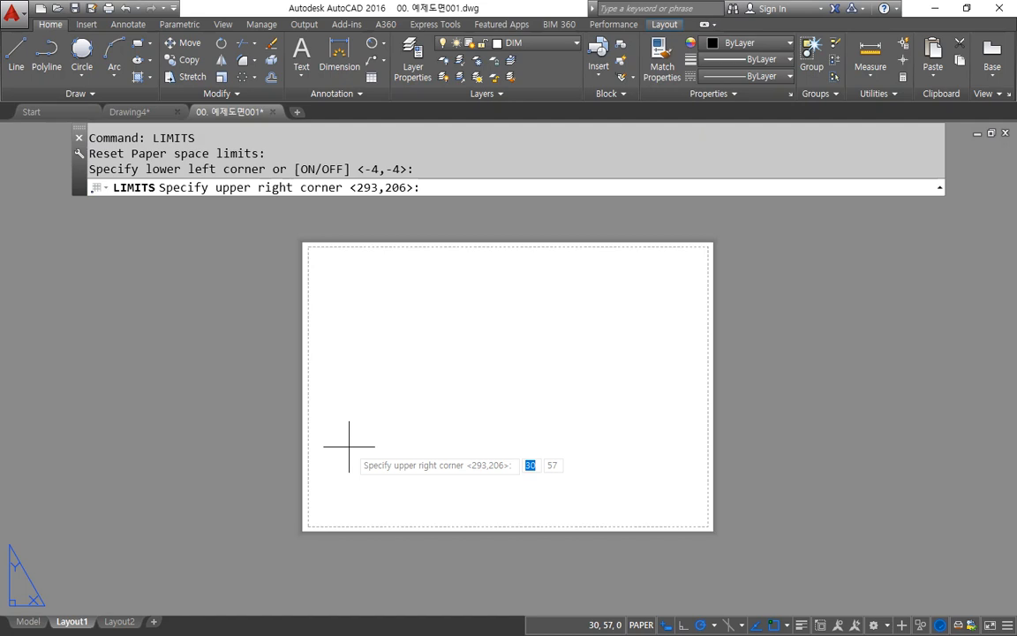
pyautogui.press('Escape')
pyautogui.press('Escape')
pyautogui.press('Escape')
pyautogui.press('Escape')
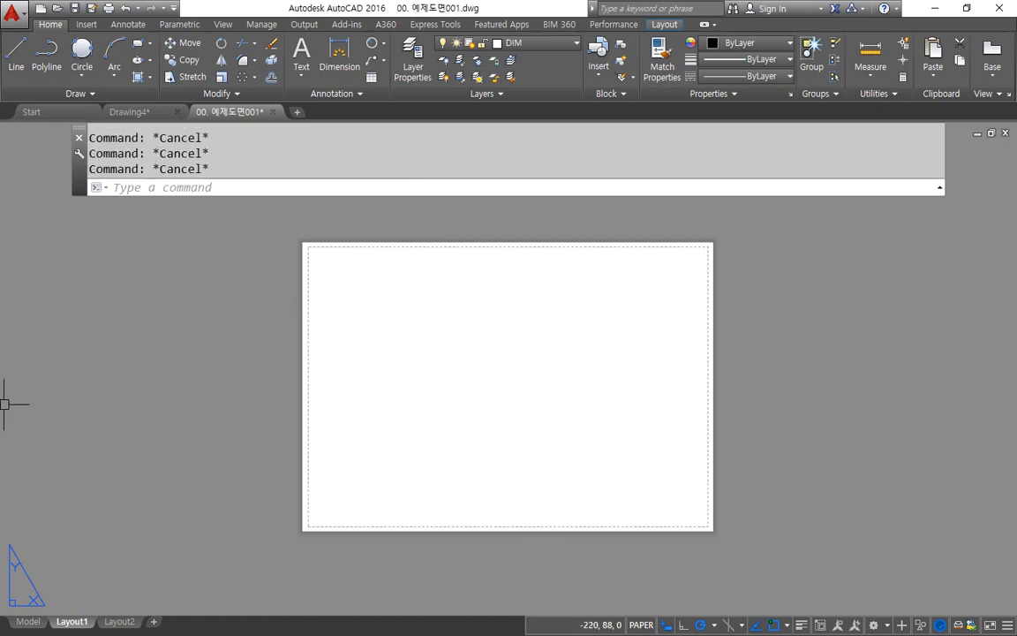
pyautogui.click(540, 383)
pyautogui.click(418, 381)
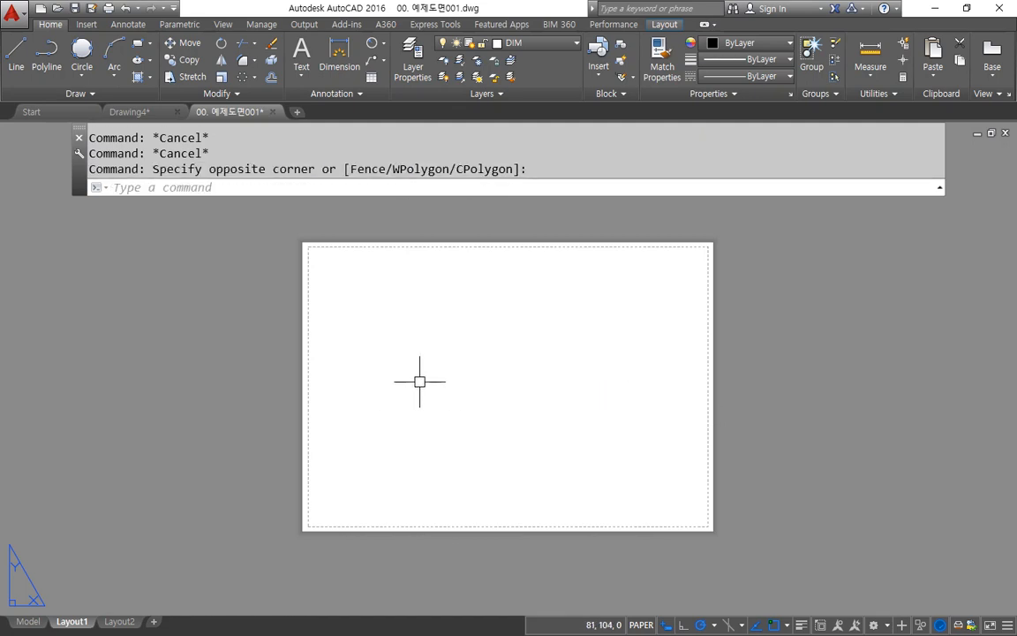
pyautogui.write('rec')
pyautogui.press('Return')
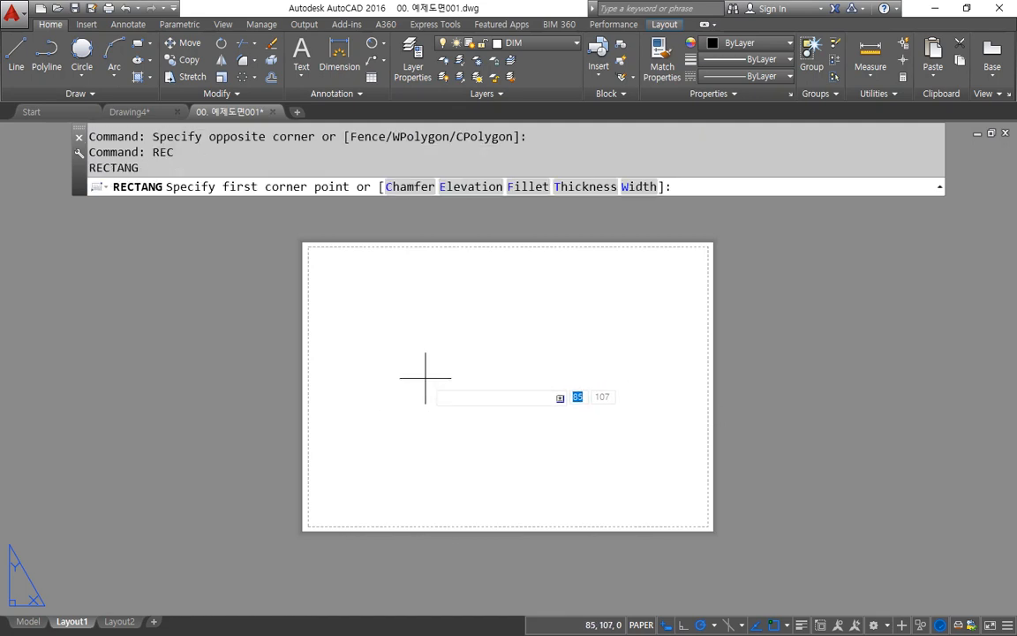
pyautogui.write('-')
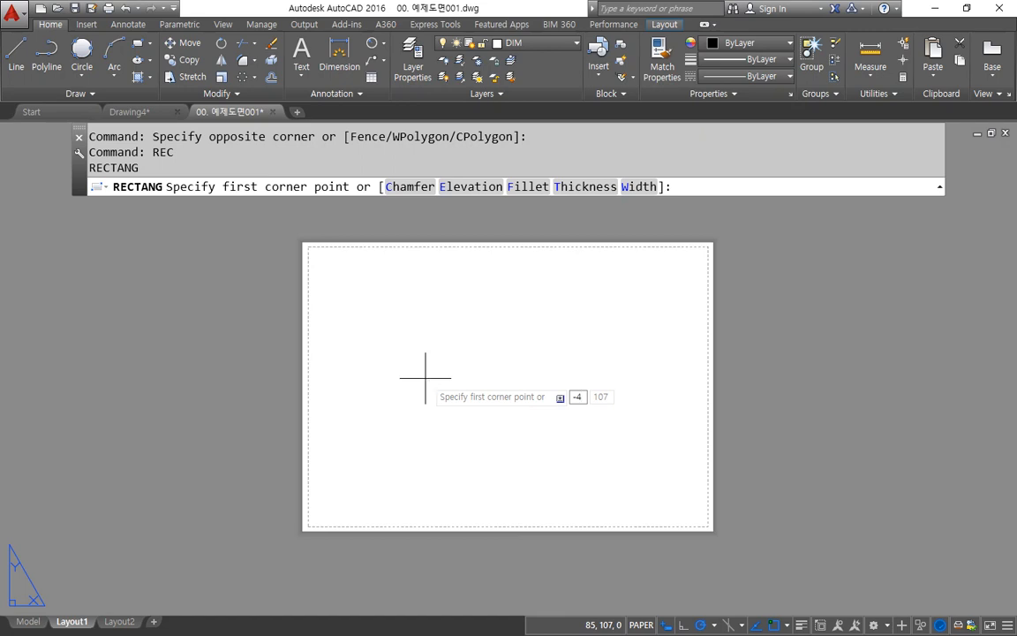
pyautogui.write('4,-4')
pyautogui.press('Return')
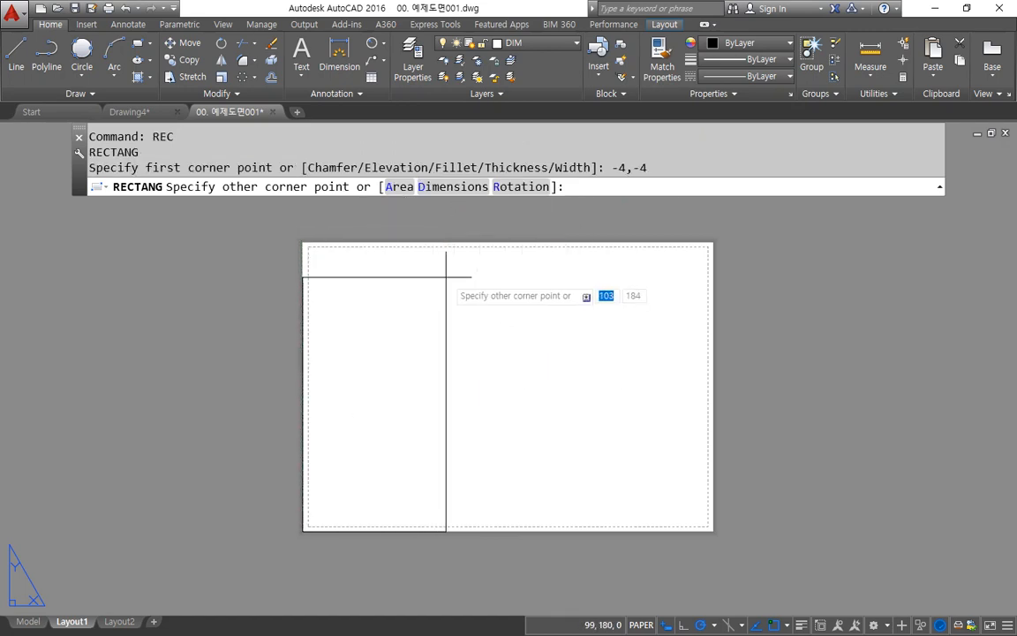
pyautogui.write('@2')
pyautogui.press('Tab')
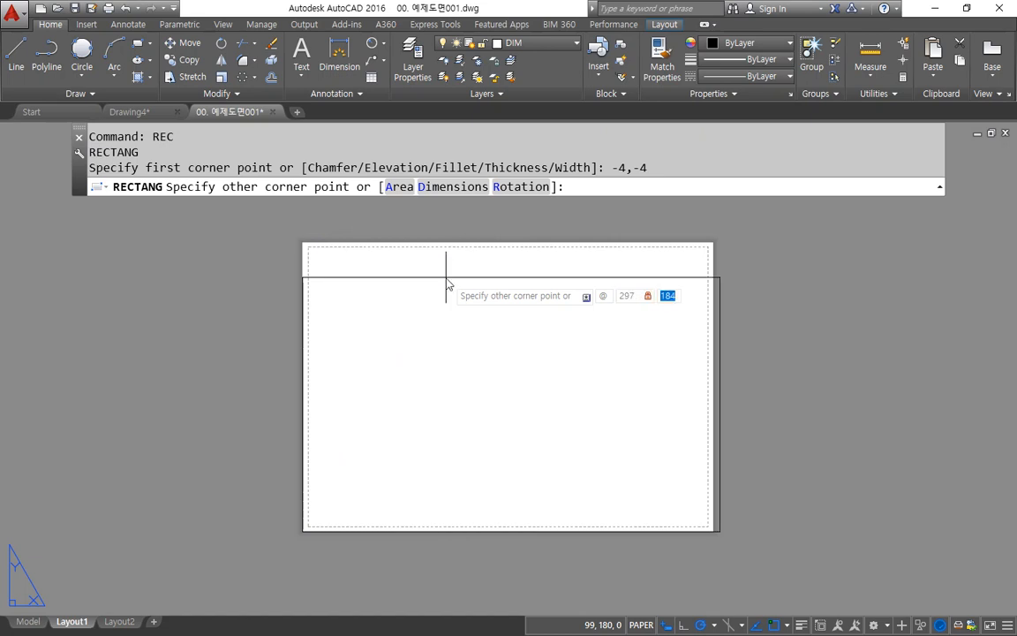
pyautogui.write('261')
pyautogui.press('Return')
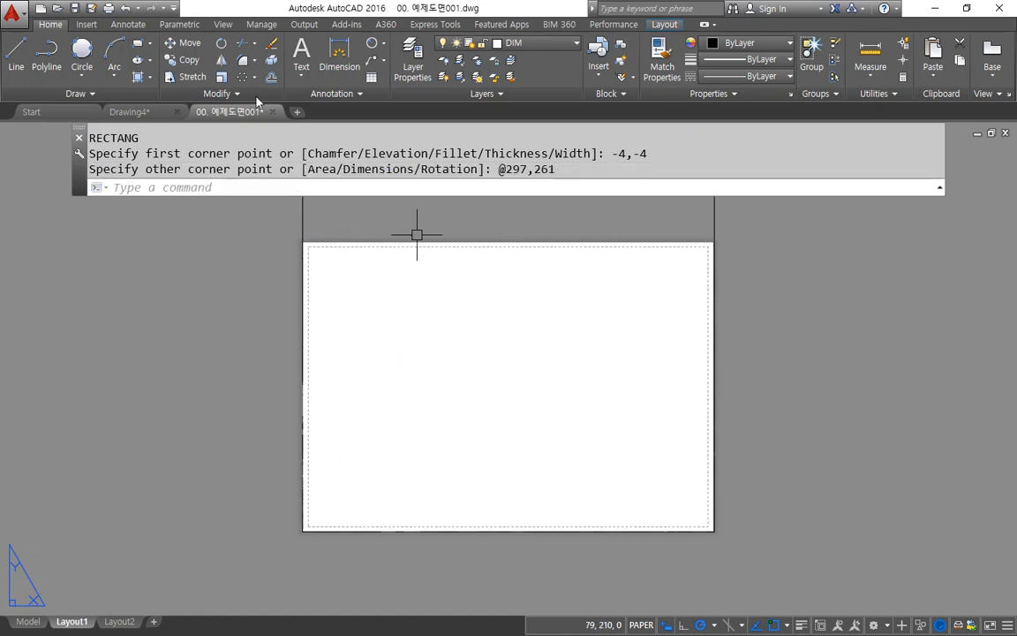
# Step: Erase the rectangle that extends above the paper
pyautogui.click(336, 254)
pyautogui.click(123, 298)
pyautogui.write('e')
pyautogui.press('Return')
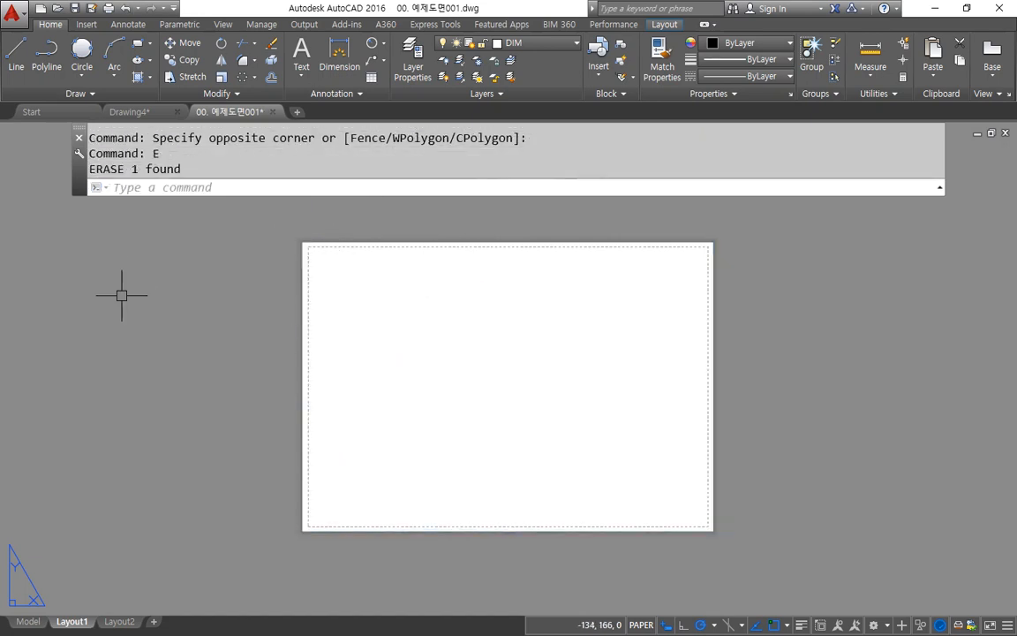
pyautogui.write('rec')
pyautogui.press('Return')
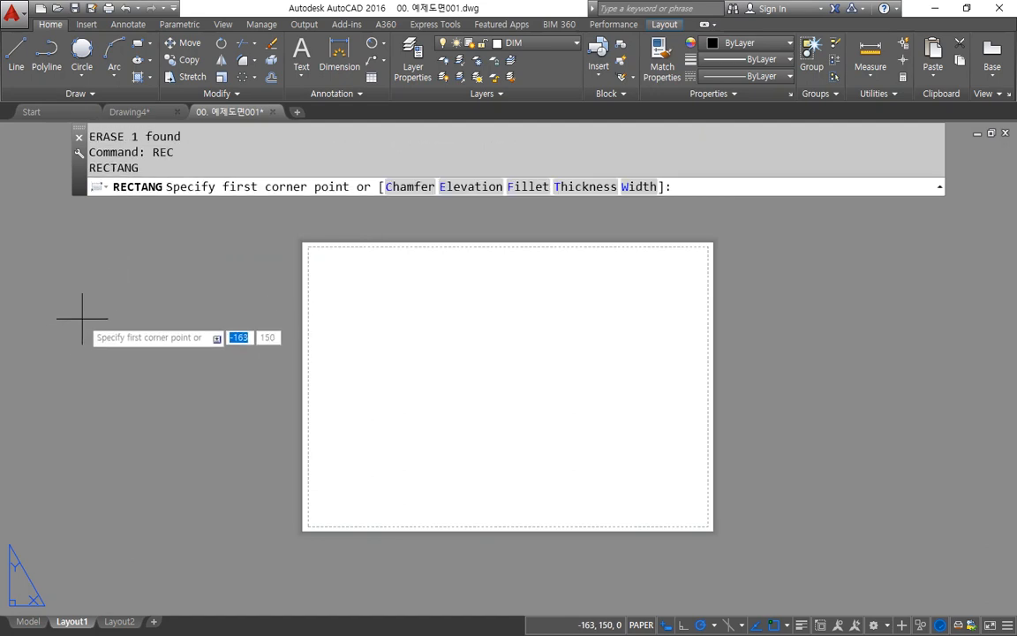
pyautogui.write('-4')
pyautogui.press('Tab')
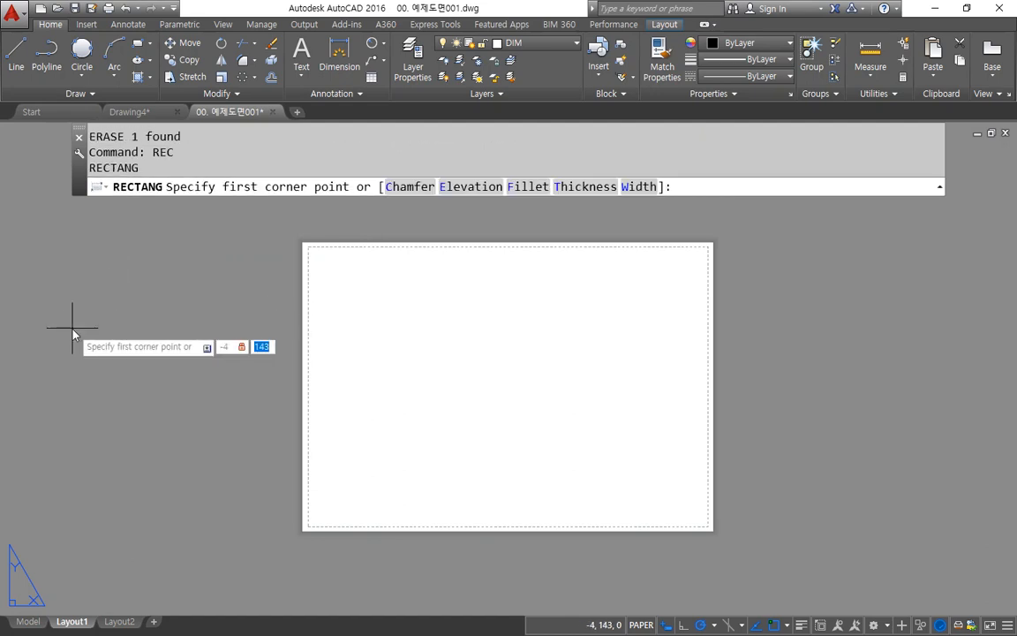
pyautogui.write('-4')
pyautogui.press('Return')
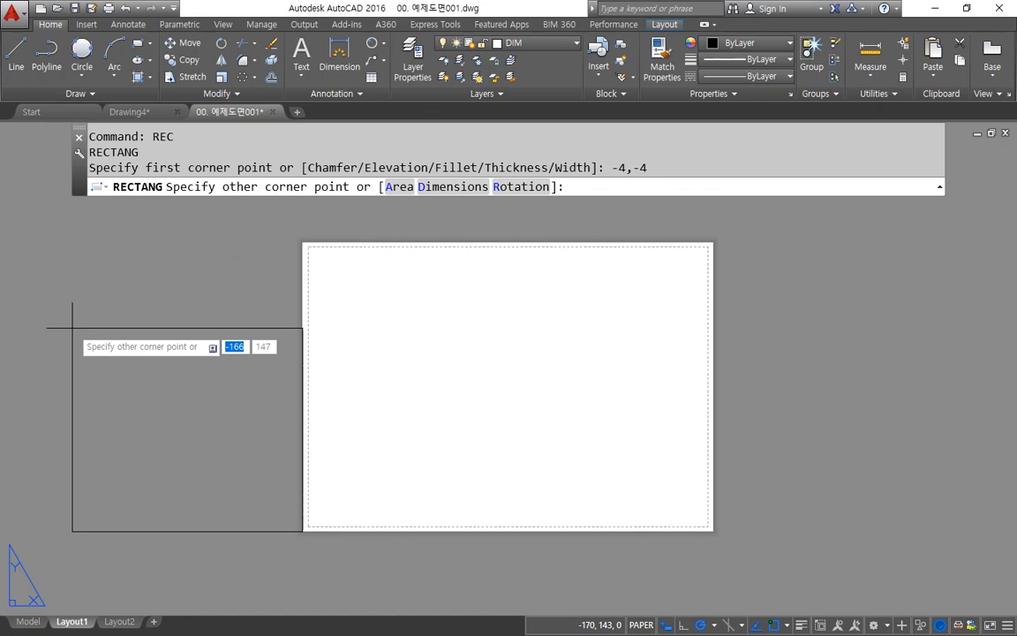
pyautogui.write('@297')
pyautogui.press('Tab')
pyautogui.write('21')
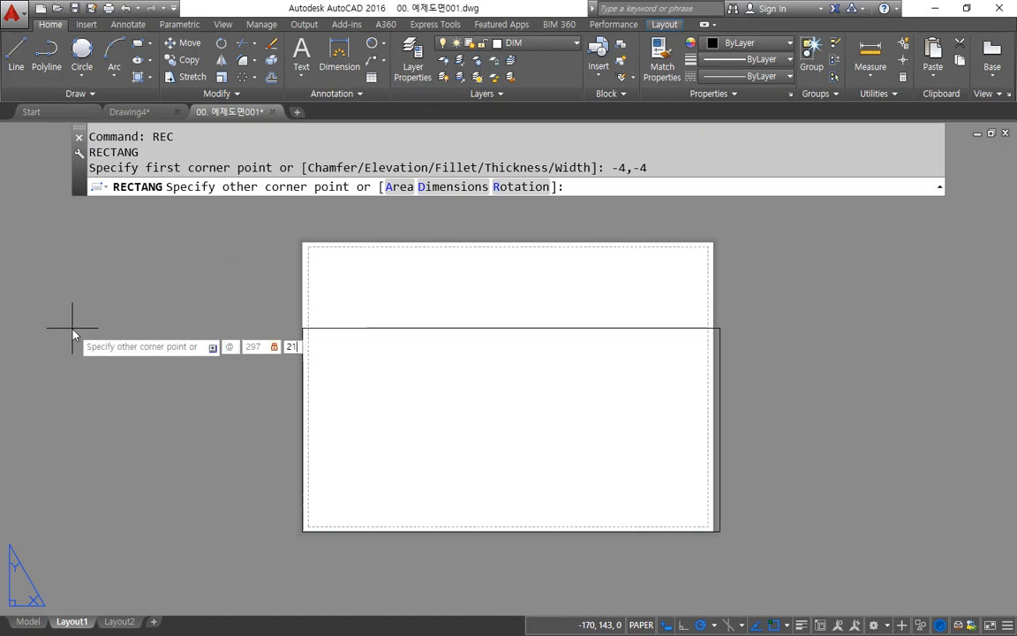
pyautogui.write('0')
pyautogui.press('Return')
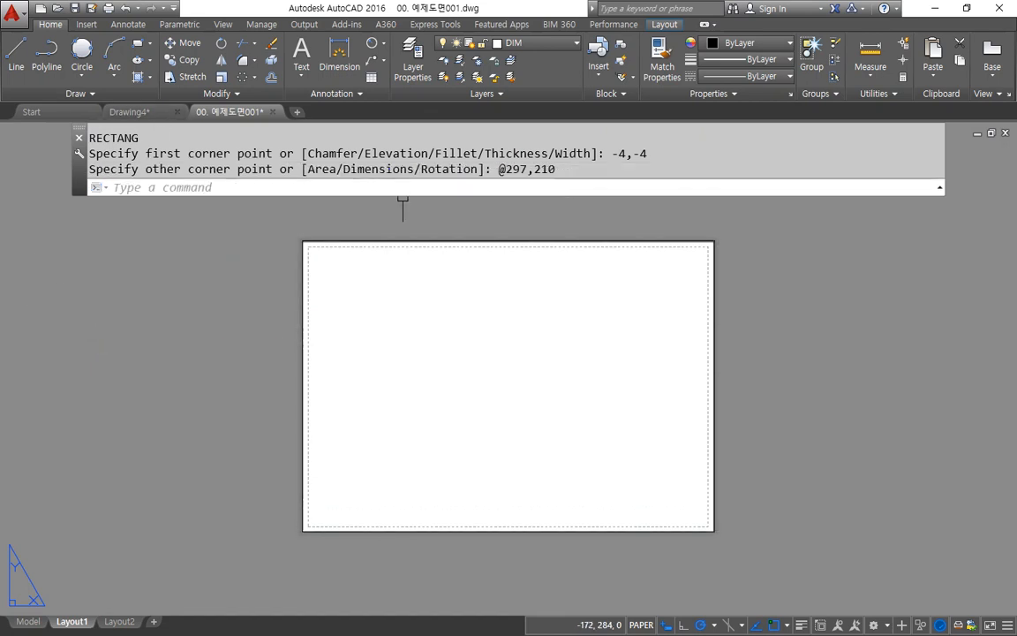
# Step: Select the 297 by 210 rectangle, compare it closely with the paper's upper edge, and show its properties
pyautogui.click(767, 289)
pyautogui.click(204, 402)
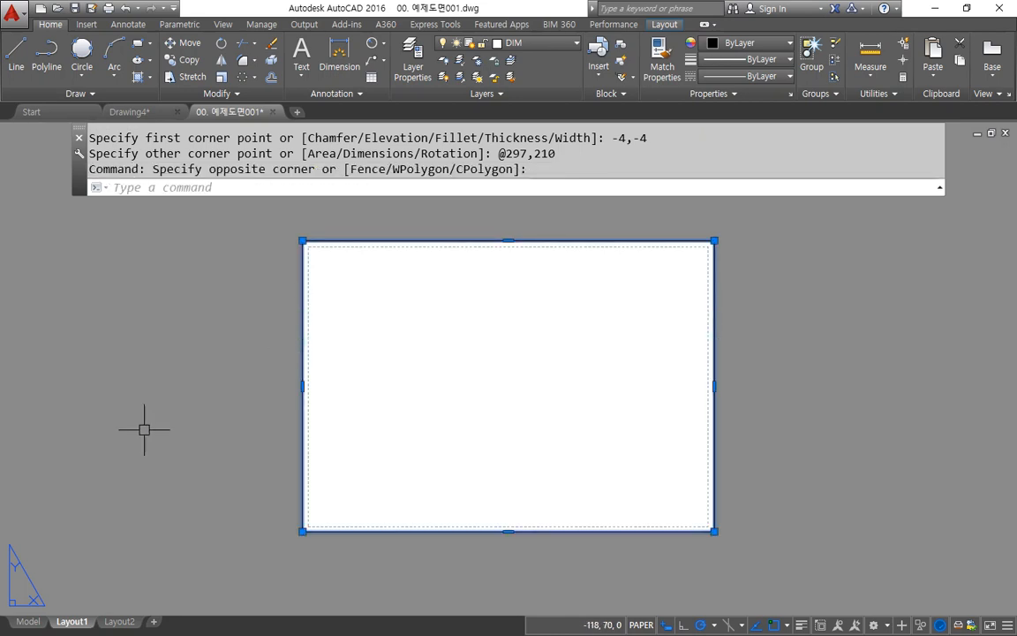
pyautogui.scroll(6, 377, 215)
pyautogui.scroll(3, 343, 340)
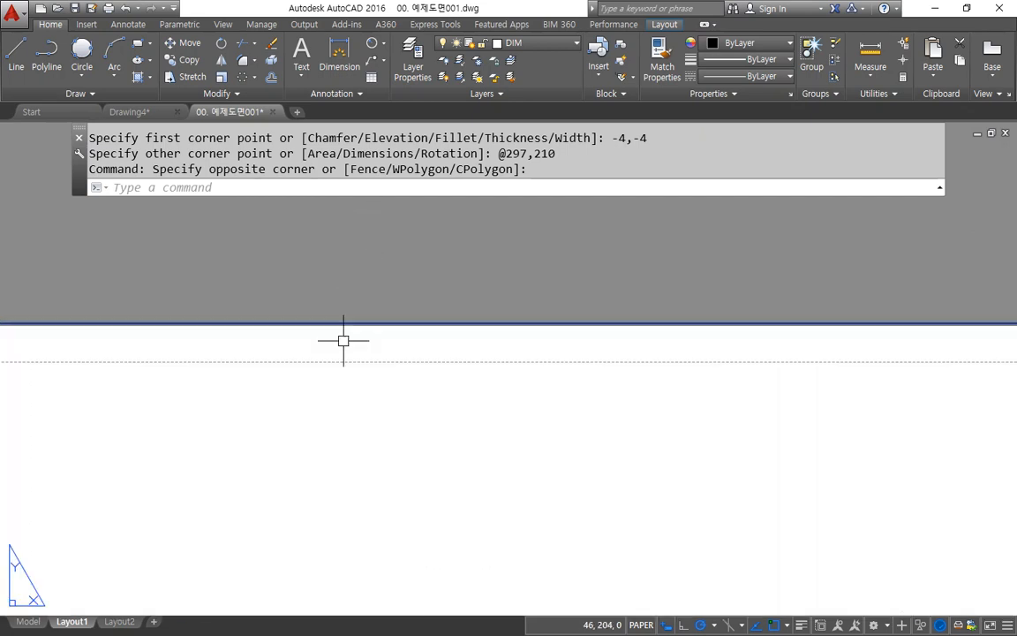
pyautogui.scroll(-3, 343, 340)
pyautogui.moveTo(358, 381); pyautogui.dragTo(431, 305, button='middle')
pyautogui.hotkey('ctrl', '1')
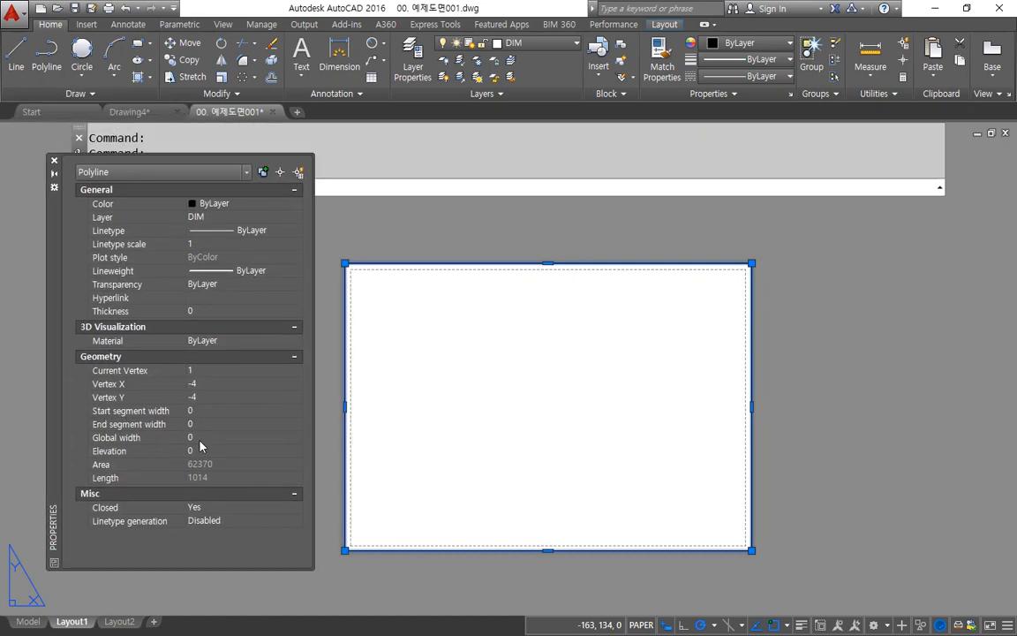
# Step: Set the global width of the rectangle around the paper to 5
pyautogui.click(198, 437)
pyautogui.write('5')
pyautogui.press('Return')
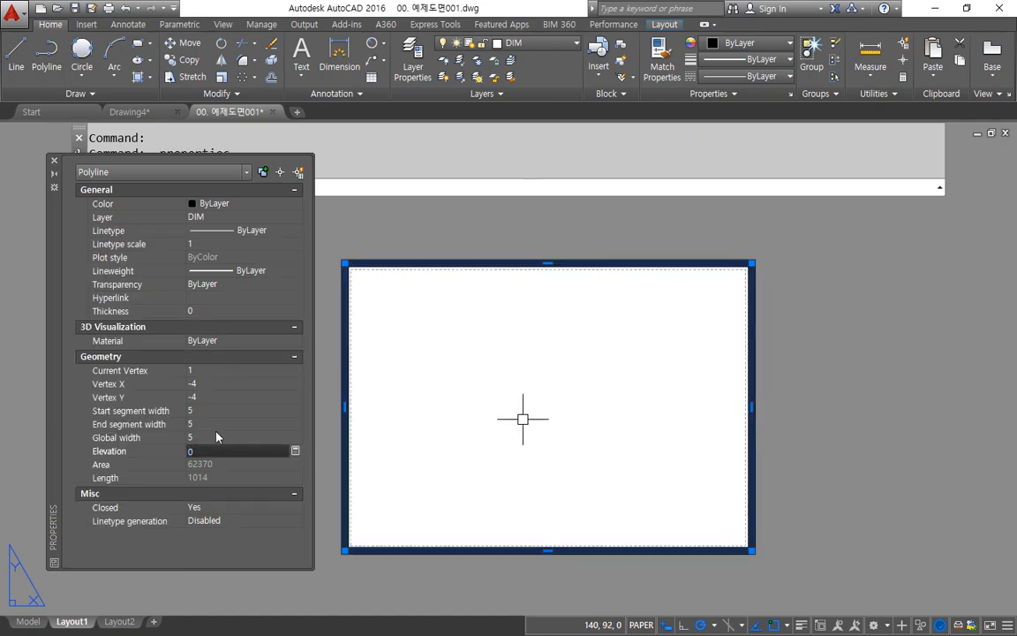
# Step: Set the paper-edge rectangle's global width back to 0 and deselect it
pyautogui.click(201, 424)
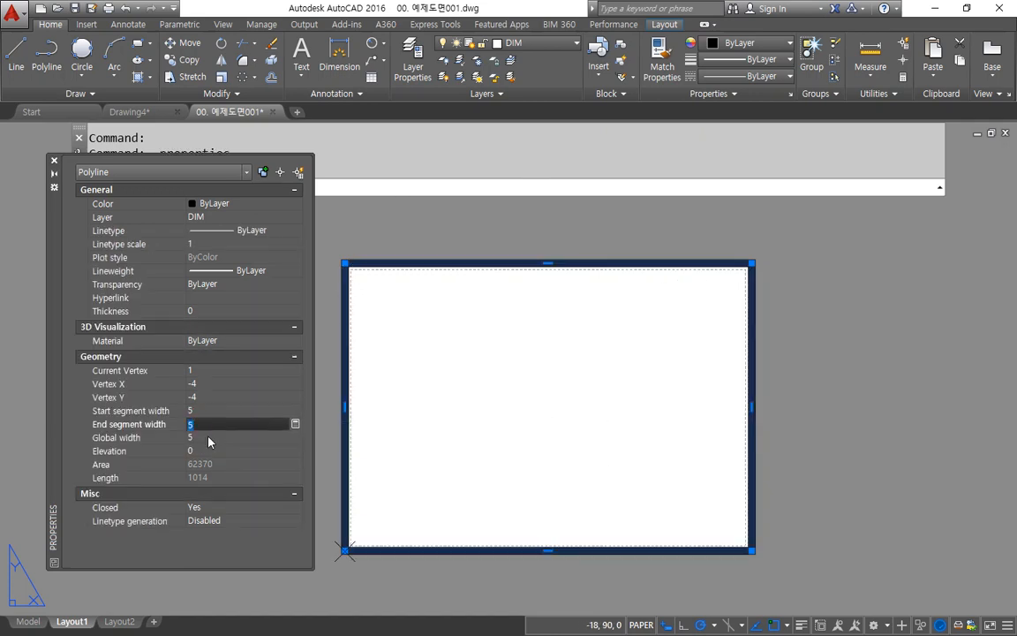
pyautogui.click(208, 438)
pyautogui.write('0')
pyautogui.press('Return')
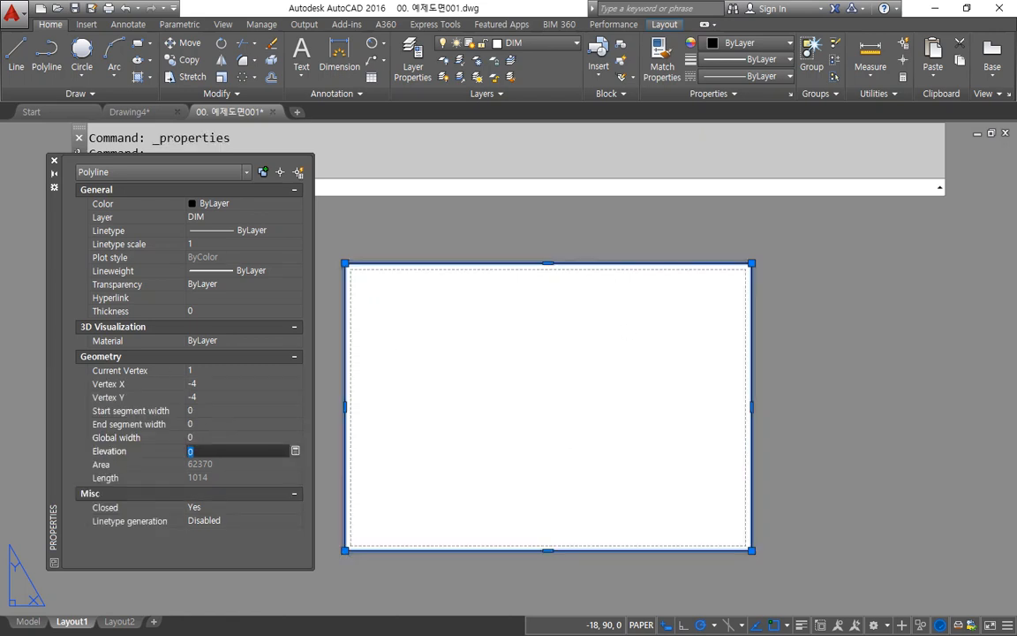
pyautogui.press('Escape')
# Step: Offset the rectangle on the paper's edge 10 inward
pyautogui.write('o')
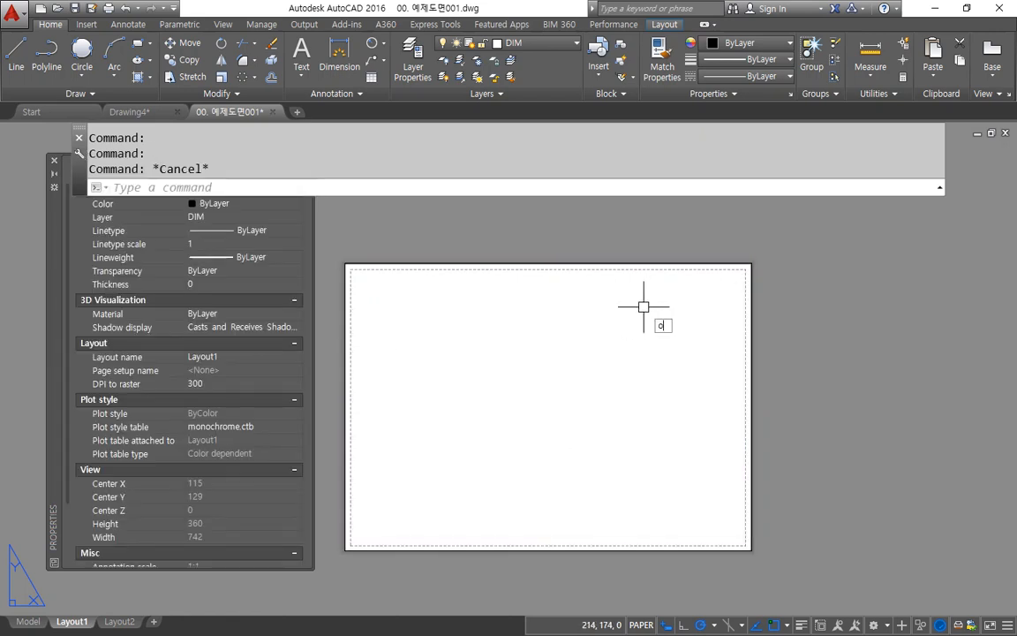
pyautogui.press('Return')
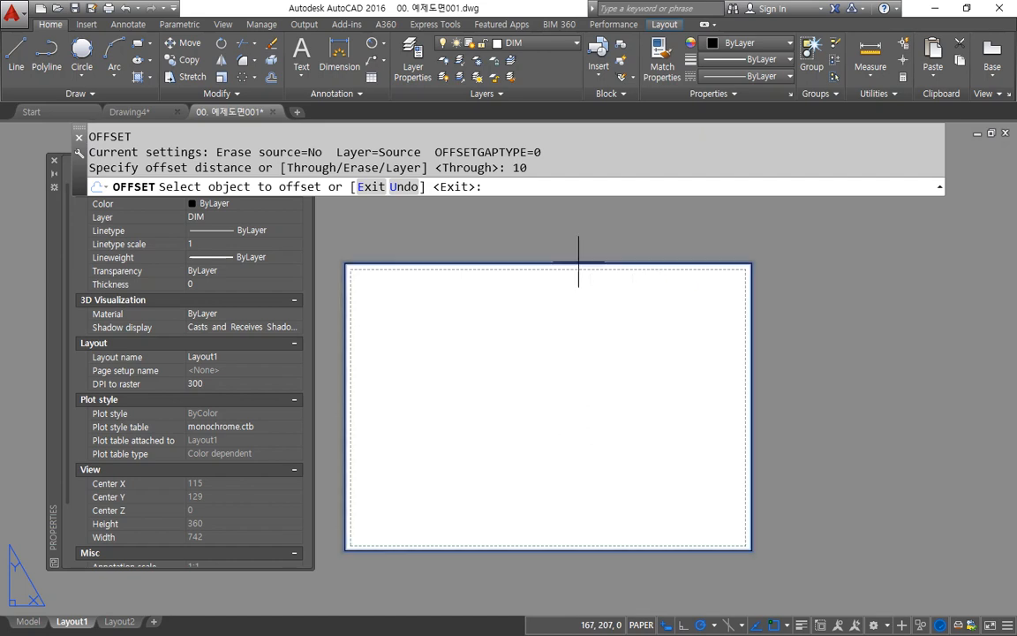
pyautogui.click(575, 265)
pyautogui.click(558, 353)
pyautogui.press('Return')
# Step: Erase the outer rectangle along the paper's edge, keeping the inner offset one
pyautogui.click(539, 264)
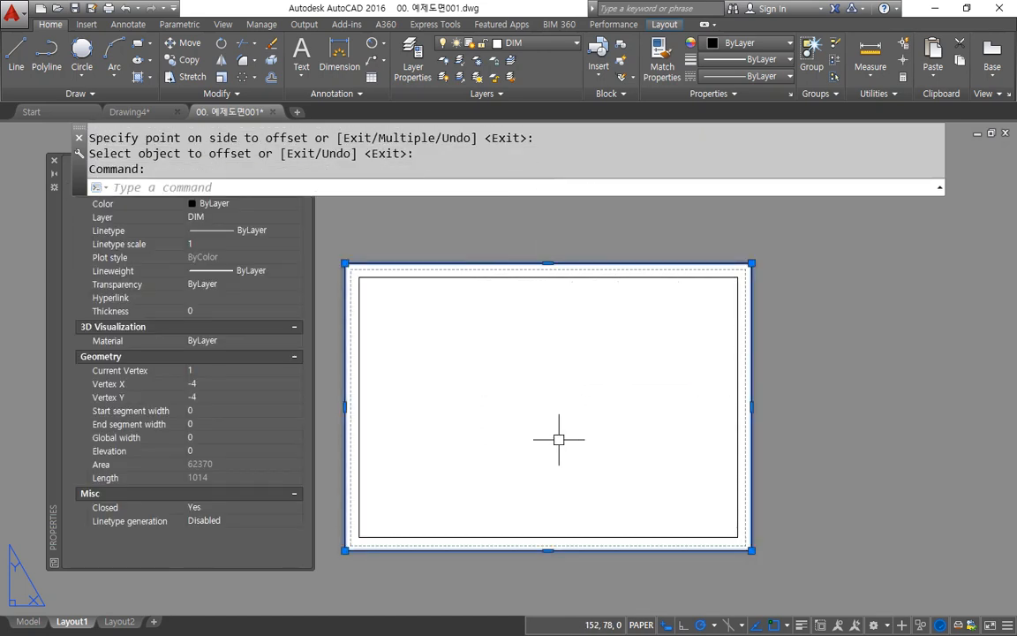
pyautogui.write('e')
pyautogui.press('Return')
# Step: Set the global width of the inner border rectangle to 3
pyautogui.click(543, 281)
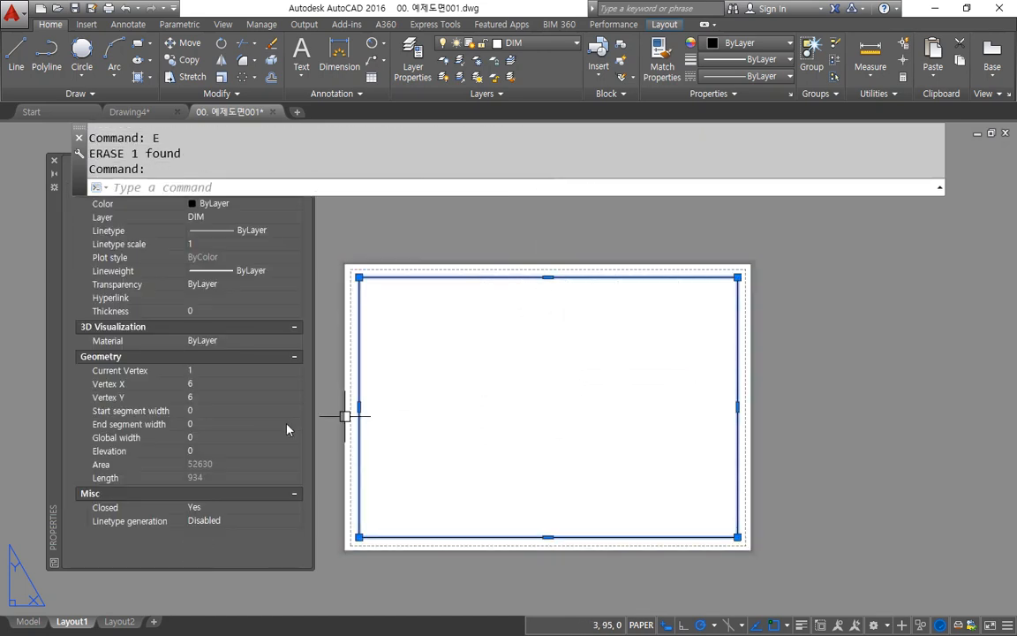
pyautogui.click(202, 438)
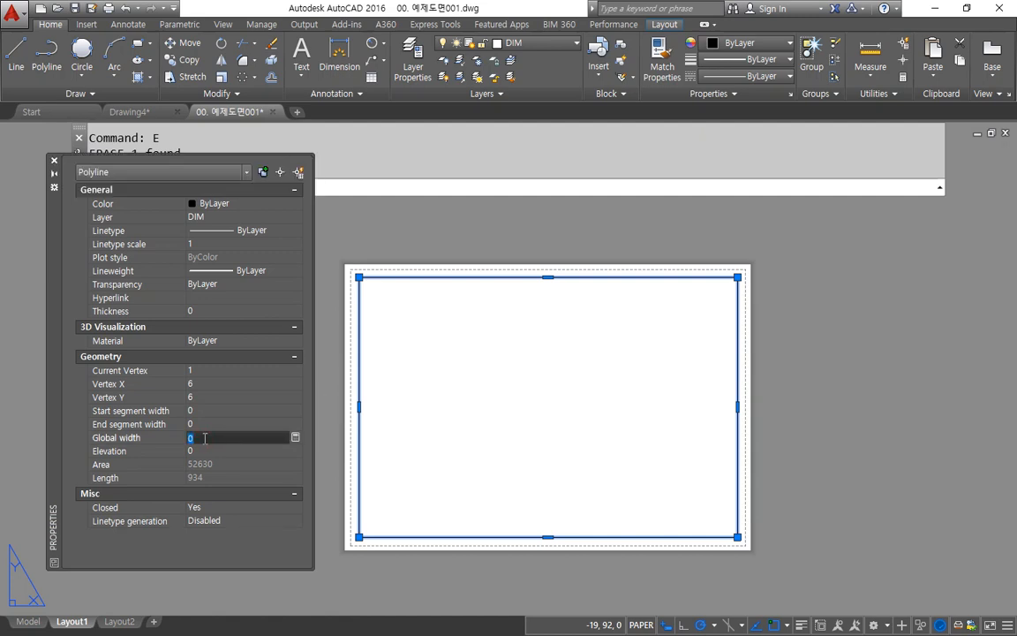
pyautogui.write('3')
pyautogui.press('Return')
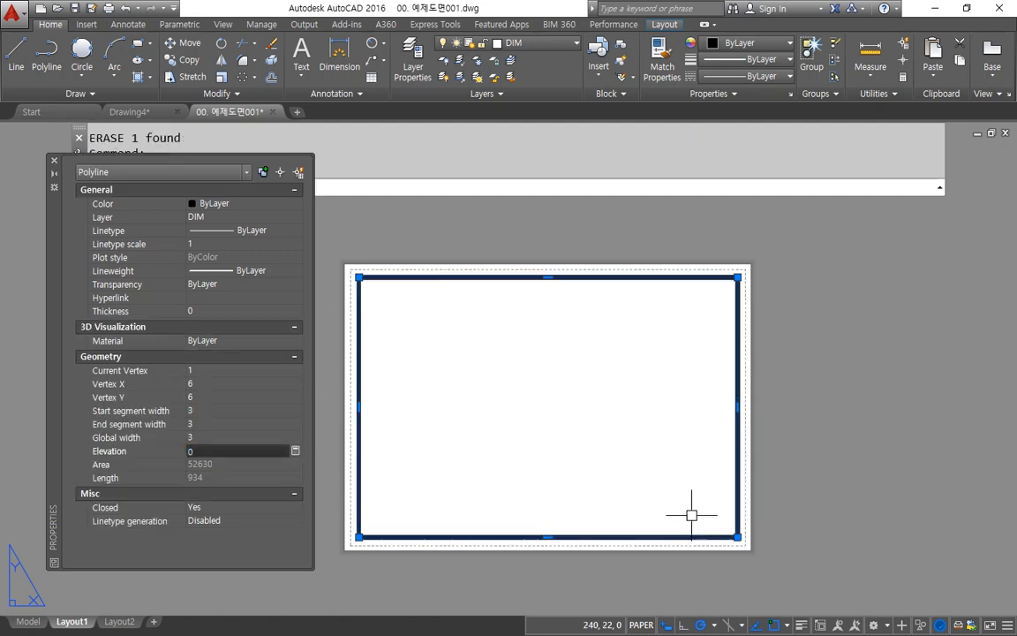
# Step: Set the global width of the border rectangle on the Layout1 paper to 1 and deselect it
pyautogui.press('Escape')
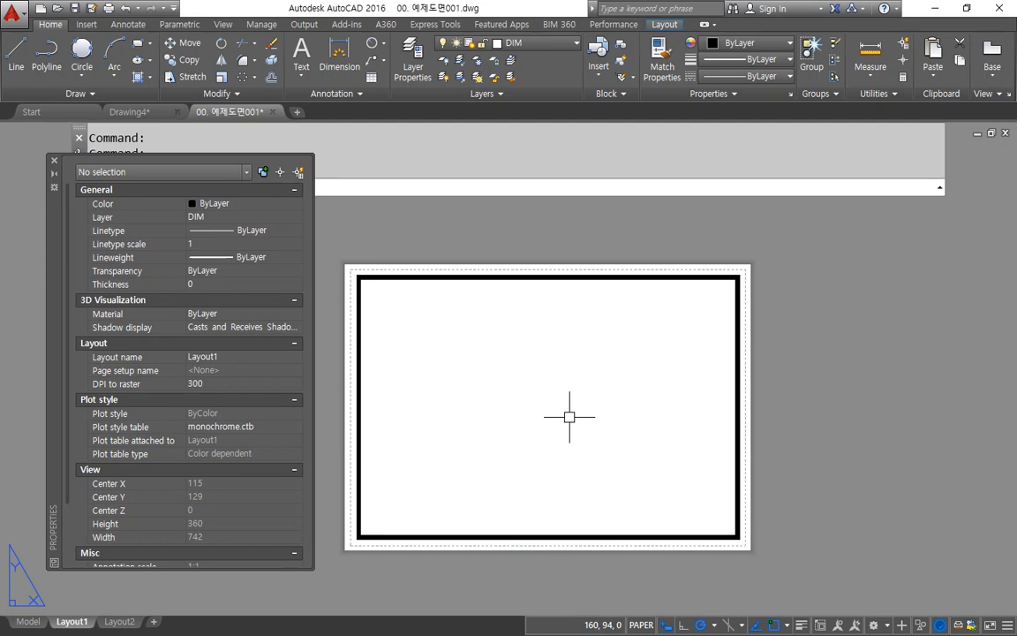
pyautogui.click(568, 330)
pyautogui.click(478, 250)
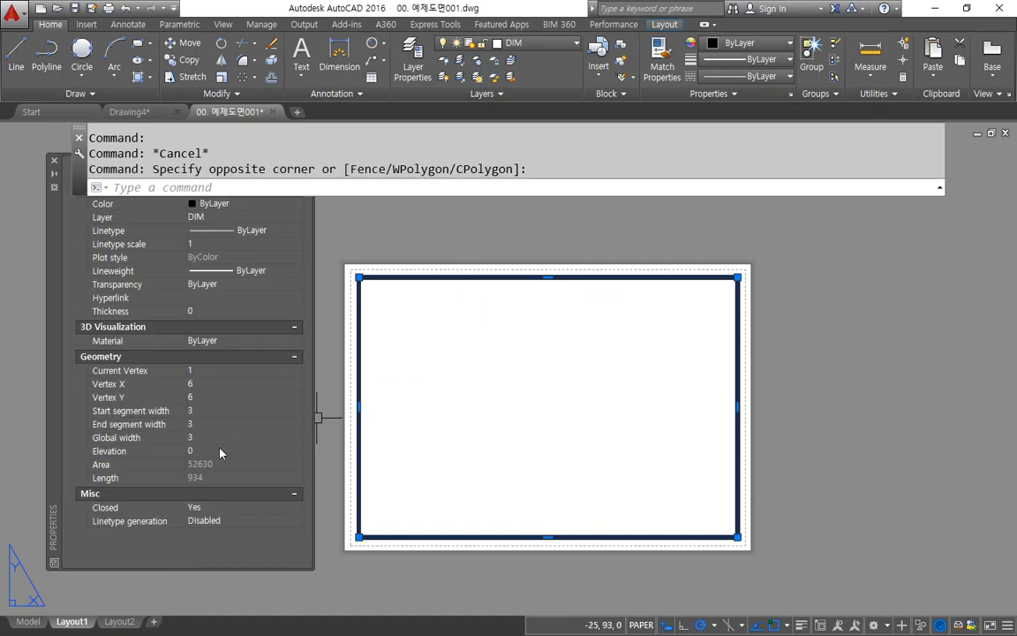
pyautogui.click(221, 437)
pyautogui.write('1')
pyautogui.press('Tab')
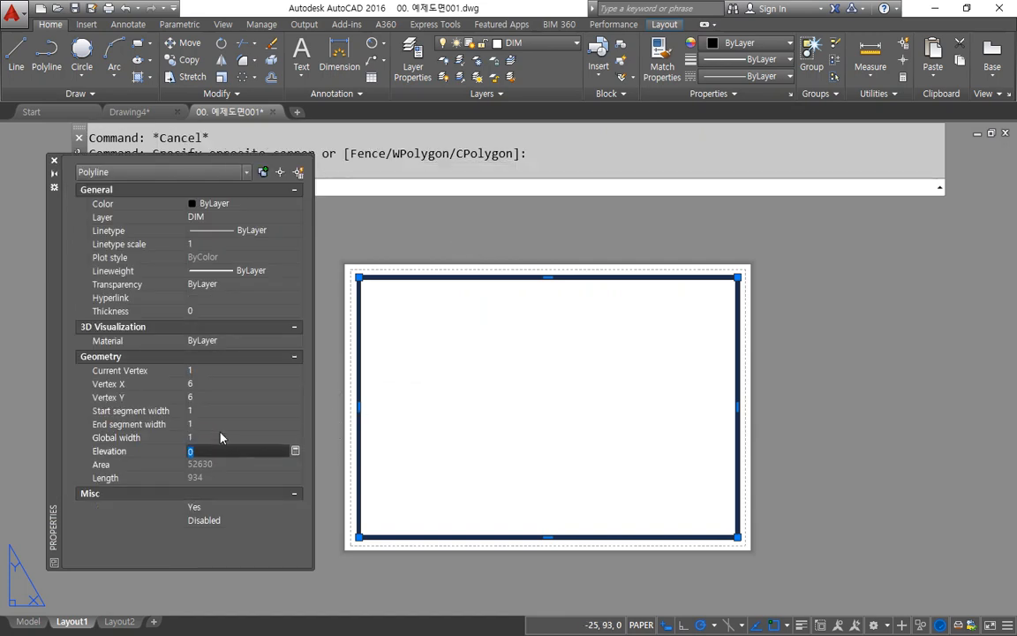
pyautogui.press('Escape')
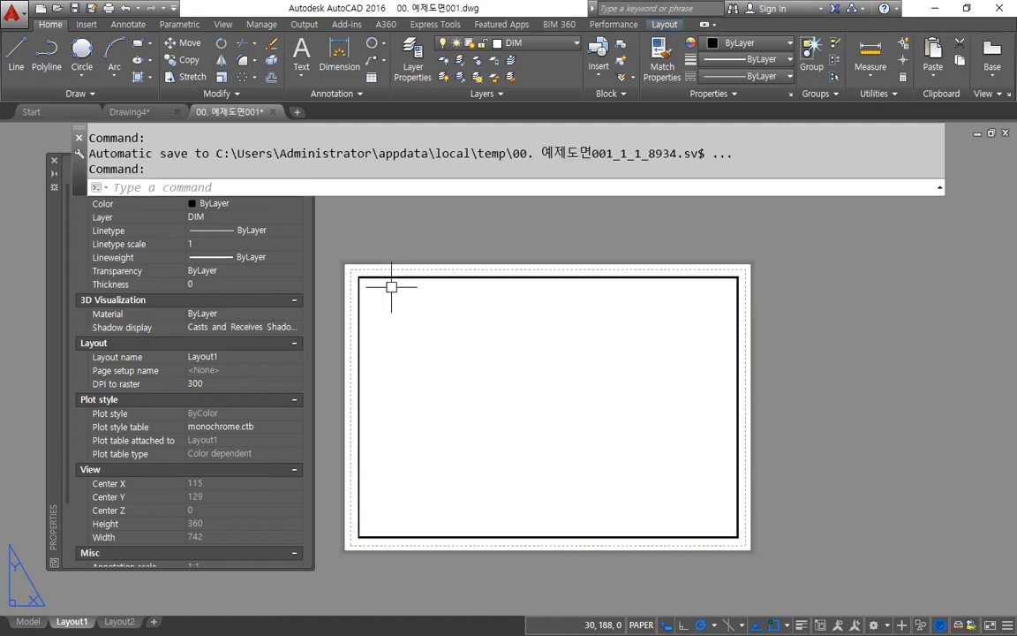
# Step: Switch to the Notepad notes, highlight the MView entry, and return to the AutoCAD drawing
pyautogui.hotkey('alt', 'Tab')
pyautogui.moveTo(146, 364); pyautogui.dragTo(57, 366)
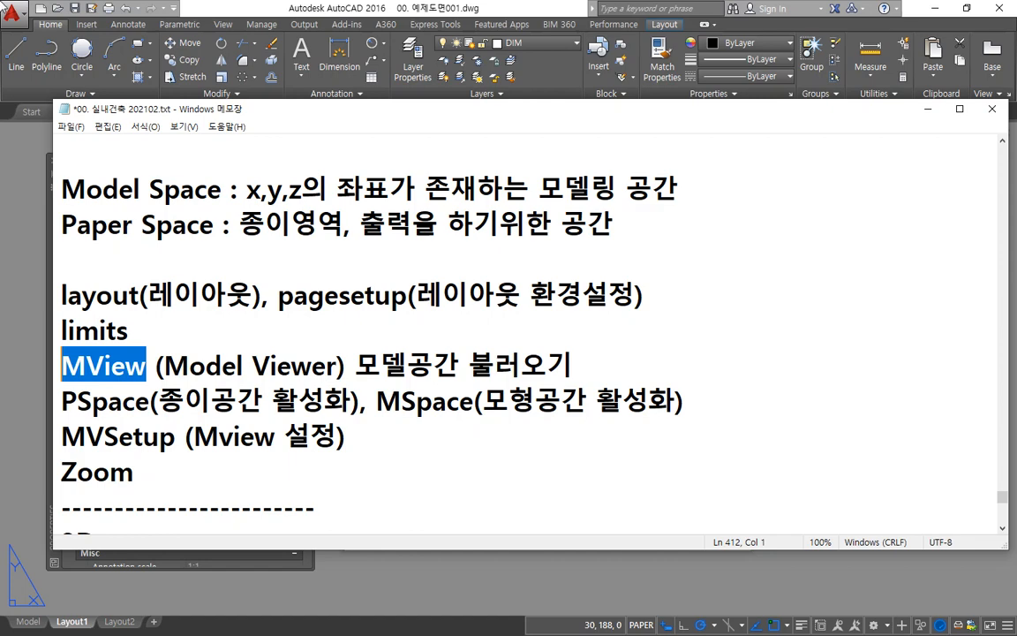
pyautogui.click(395, 4)
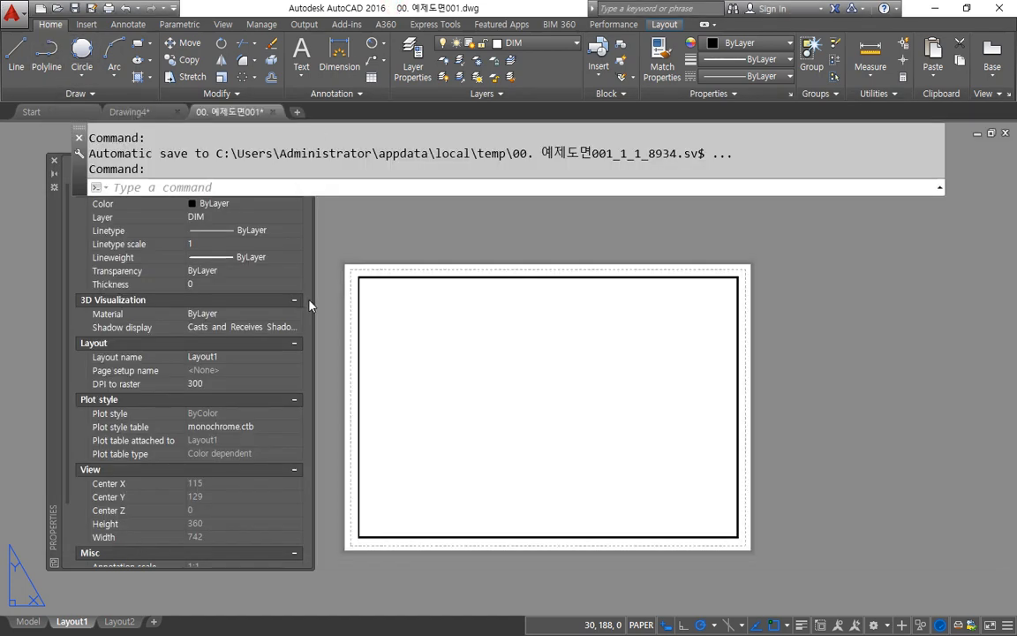
# Step: Create a rectangular viewport with MVIEW inside the border frame, starting its lower-left corner at about 48,44
pyautogui.write('MV')
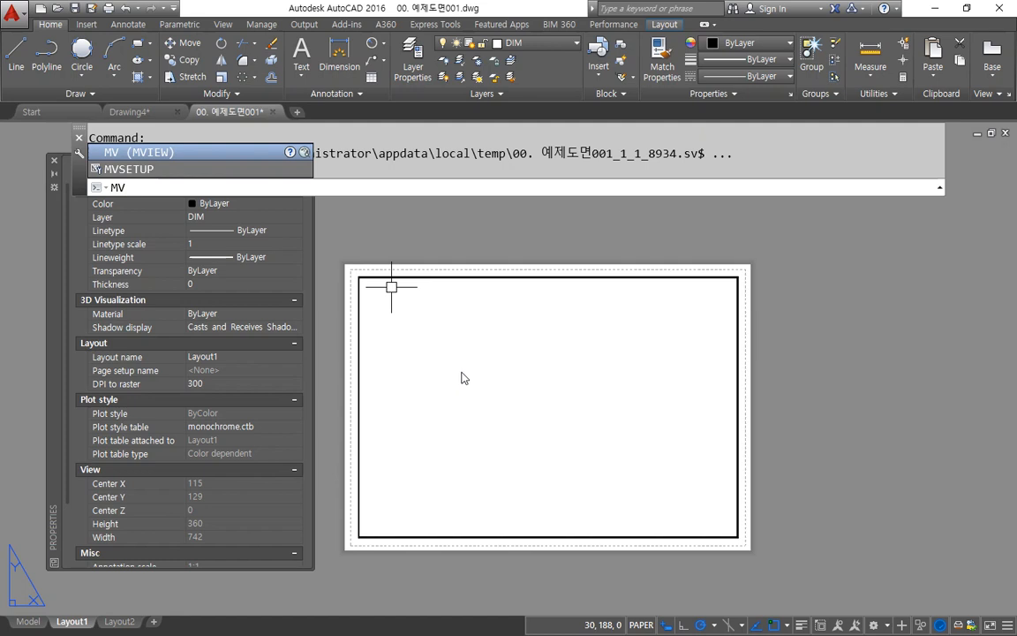
pyautogui.press('Return')
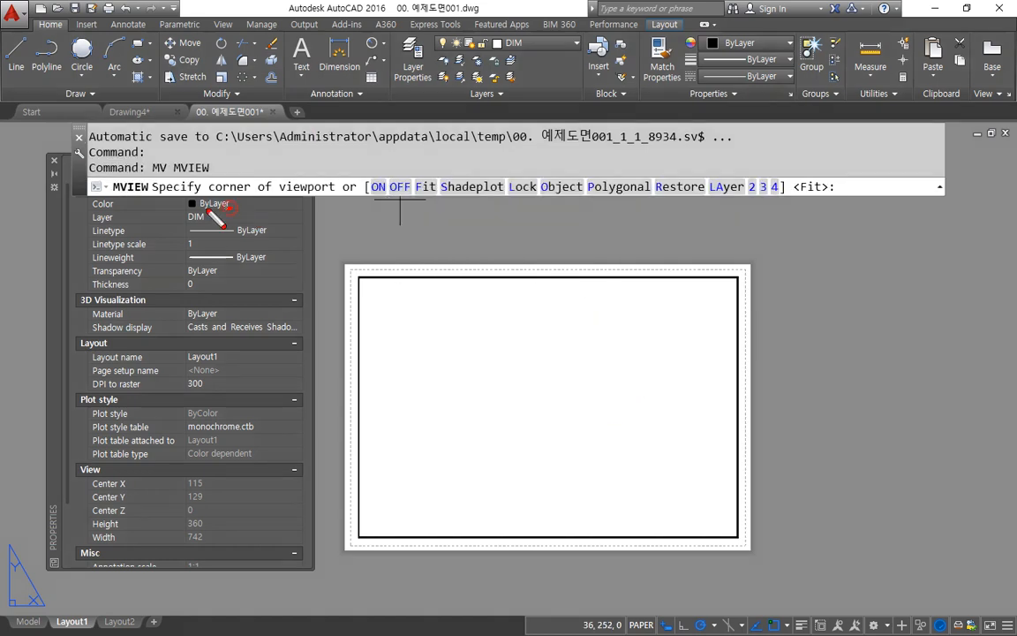
pyautogui.moveTo(227, 207)
pyautogui.mouseDown()
pyautogui.moveTo(231, 161)
pyautogui.moveTo(308, 168)
pyautogui.moveTo(294, 193)
pyautogui.moveTo(217, 205)
pyautogui.mouseUp()
pyautogui.press('Escape')
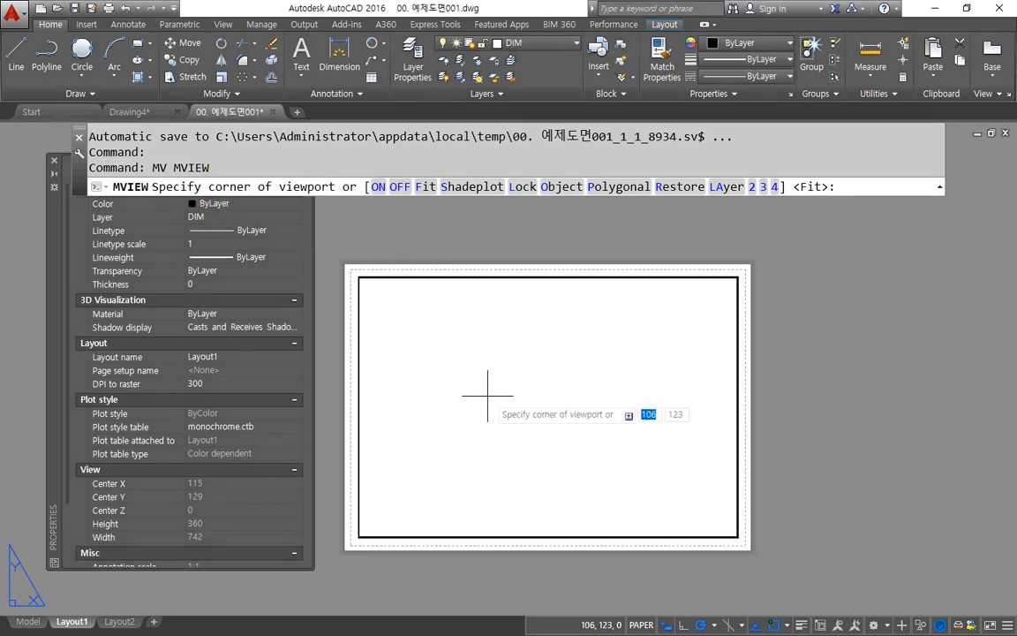
pyautogui.click(416, 484)
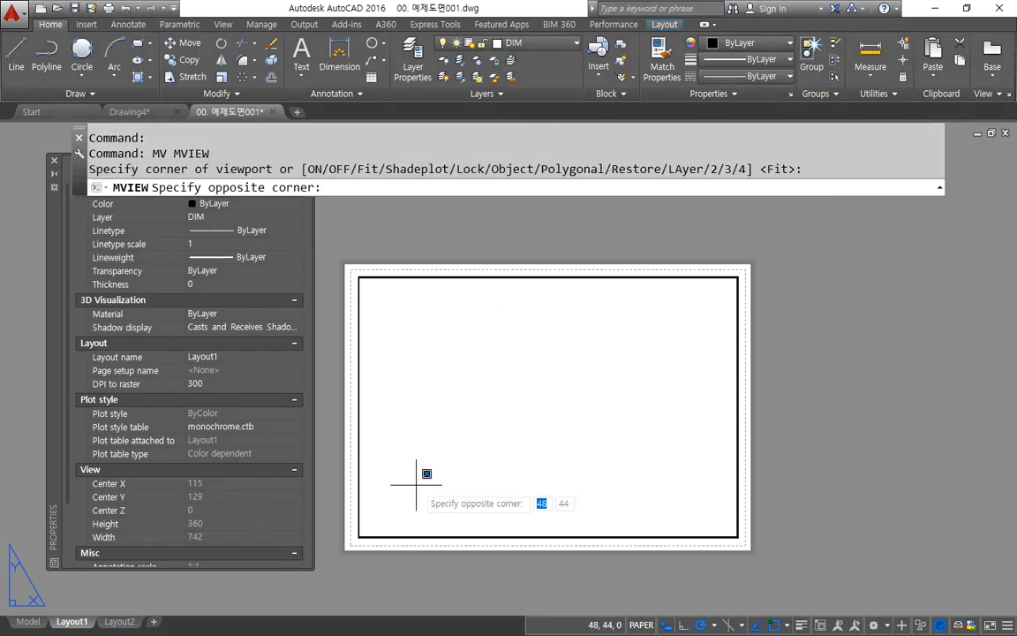
pyautogui.click(647, 305)
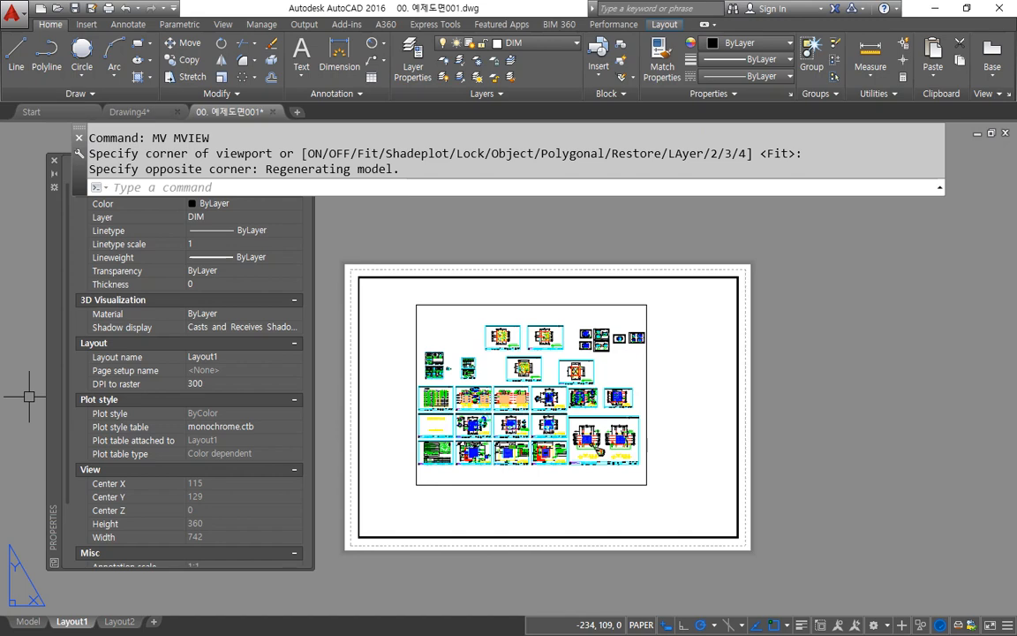
# Step: View the drawings in model space, close the Properties palette there, and return to Layout1
pyautogui.click(28, 621)
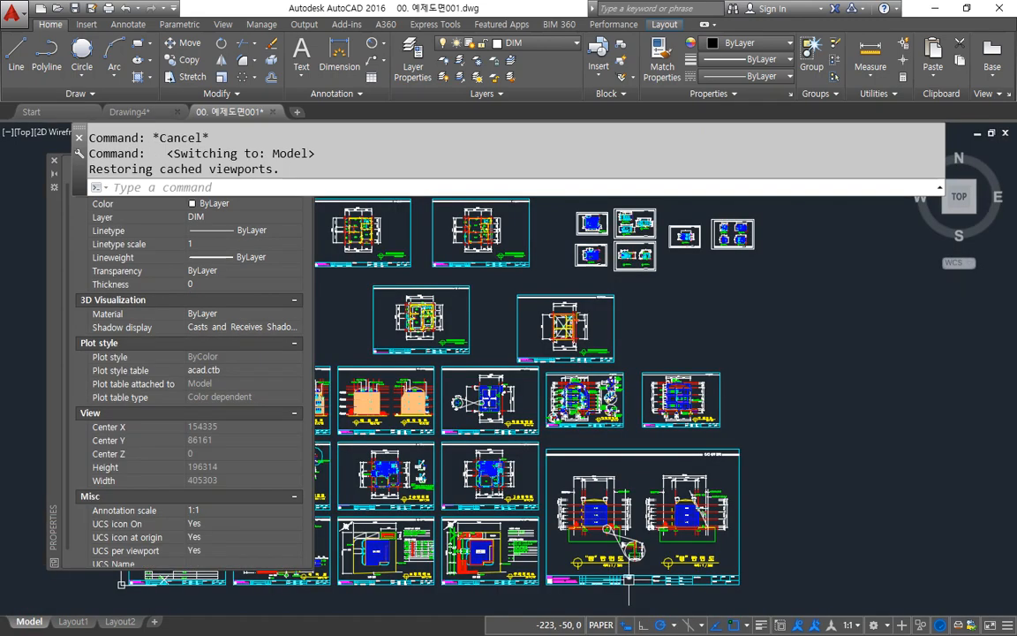
pyautogui.click(53, 160)
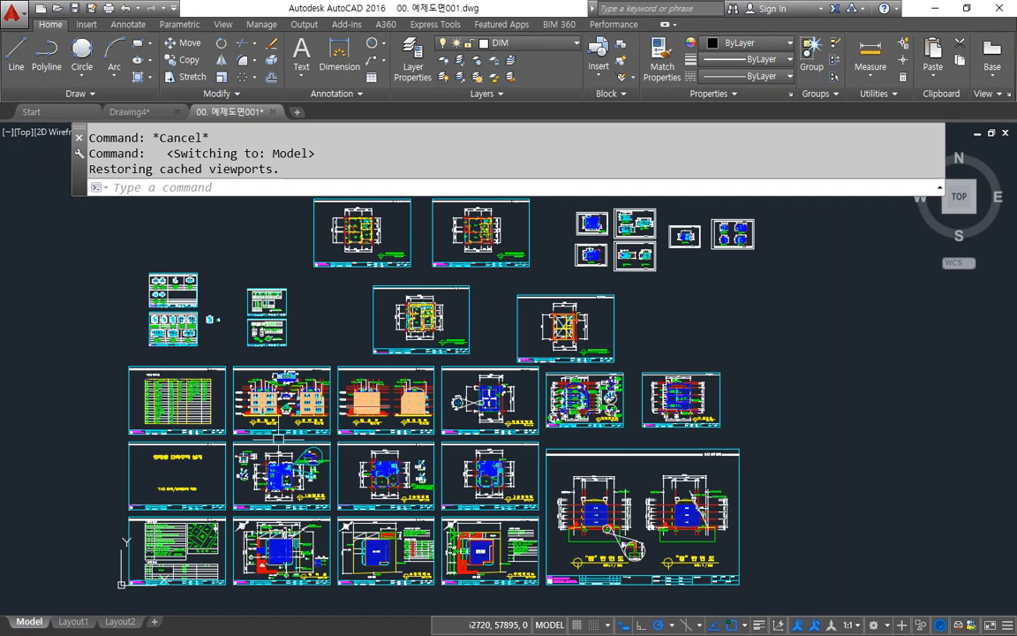
pyautogui.click(74, 621)
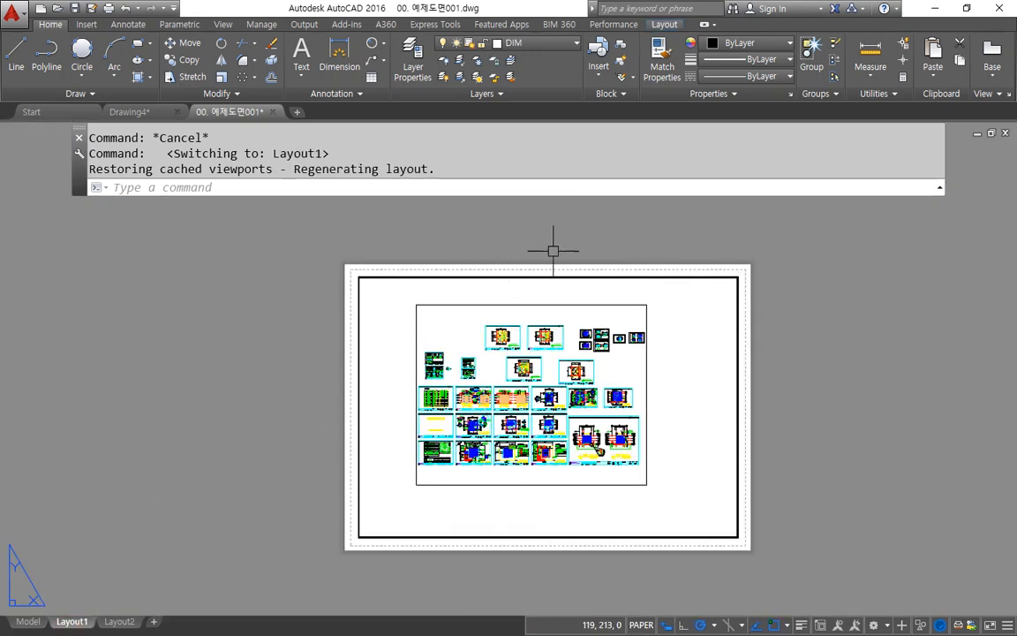
# Step: Examine the model drawings shown inside the new viewport and the viewport's frame on the paper
pyautogui.scroll(2, 707, 386)
pyautogui.moveTo(328, 362); pyautogui.dragTo(335, 351, button='middle')
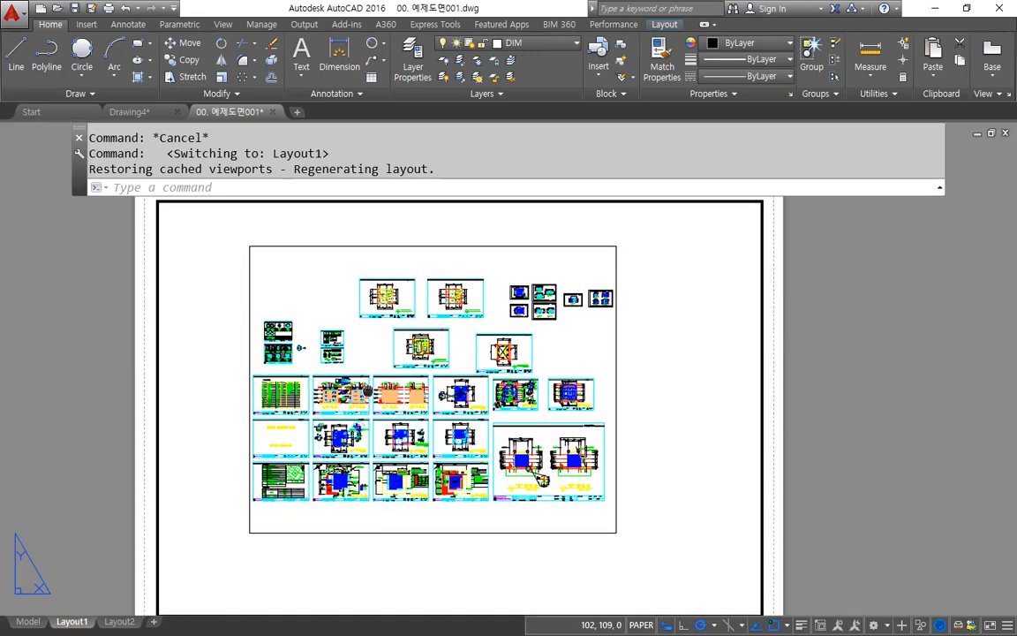
pyautogui.moveTo(498, 280)
pyautogui.mouseDown()
pyautogui.moveTo(412, 275)
pyautogui.moveTo(387, 484)
pyautogui.moveTo(484, 303)
pyautogui.moveTo(477, 296)
pyautogui.mouseUp()
pyautogui.moveTo(406, 379); pyautogui.dragTo(346, 436)
pyautogui.moveTo(353, 334); pyautogui.dragTo(473, 475)
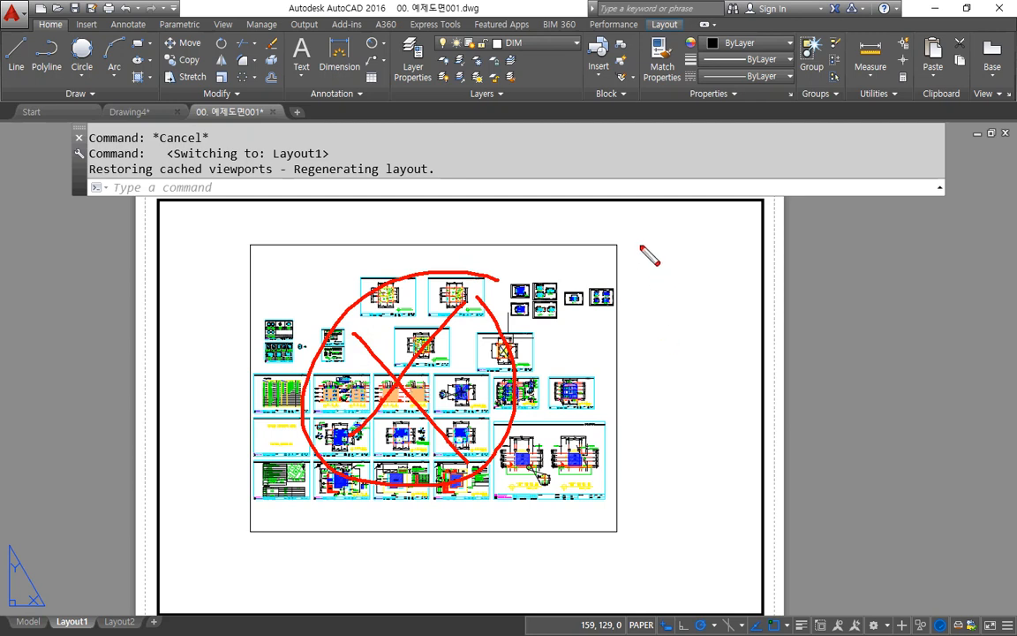
pyautogui.moveTo(643, 249)
pyautogui.mouseDown()
pyautogui.moveTo(602, 258)
pyautogui.moveTo(634, 265)
pyautogui.moveTo(625, 266)
pyautogui.mouseUp()
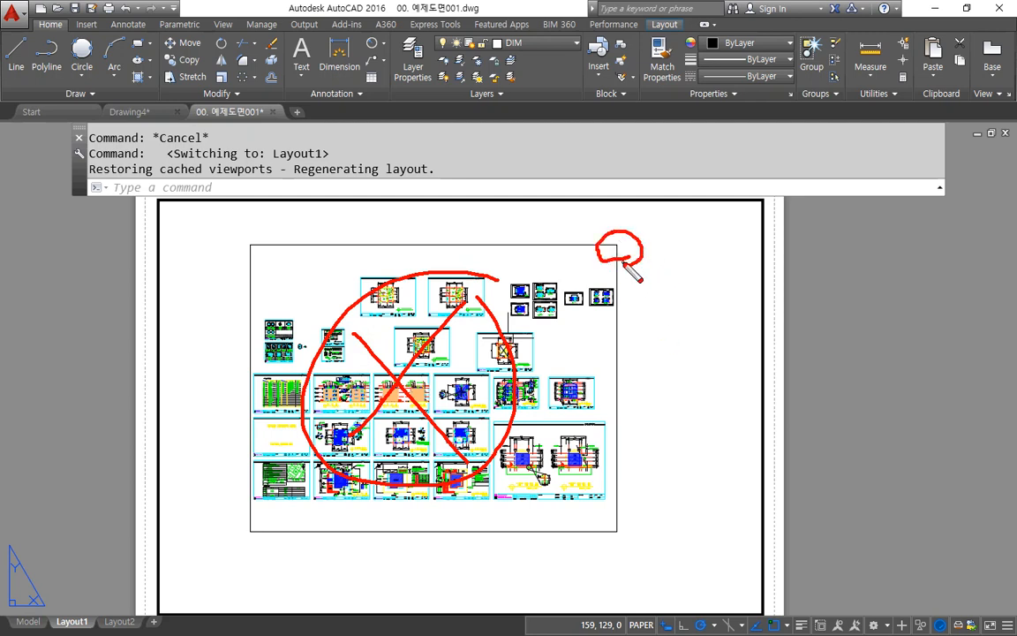
pyautogui.press('Escape')
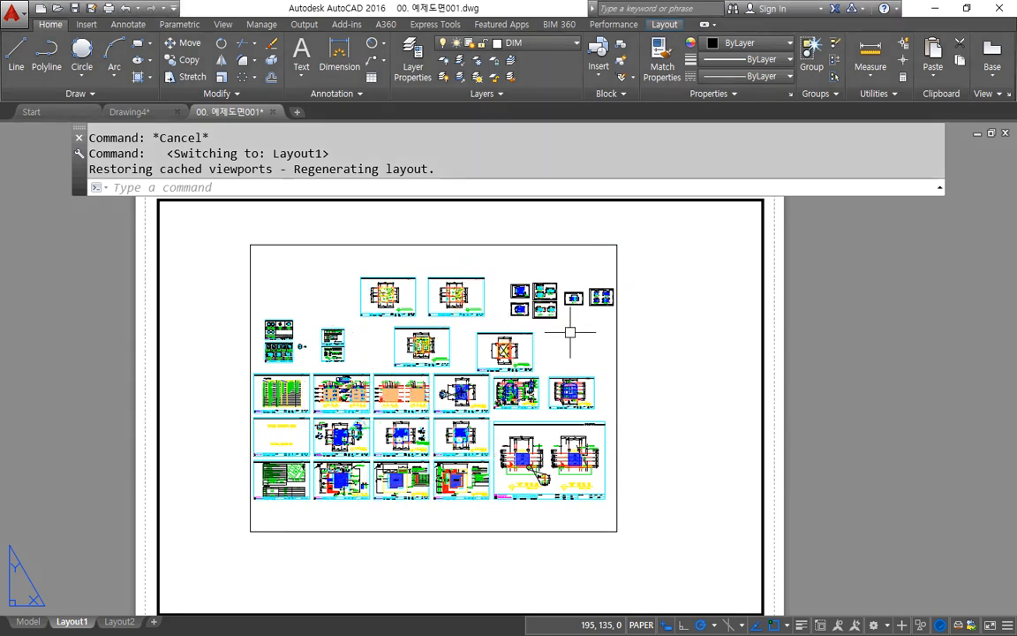
# Step: Try to select the model drawings inside the viewport with selection windows while paper space is active
pyautogui.click(548, 339)
pyautogui.click(263, 446)
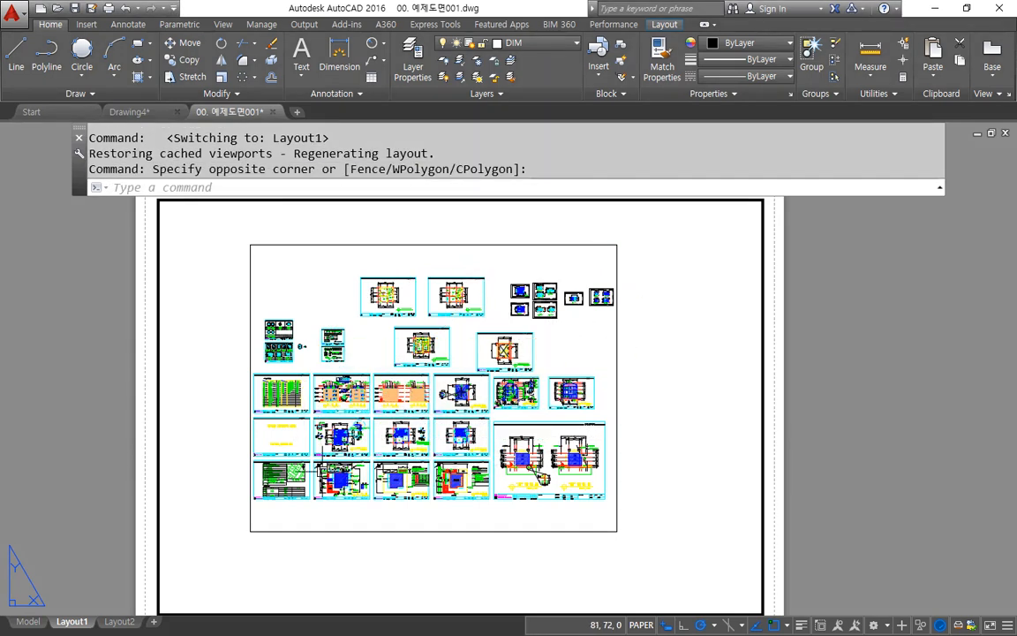
pyautogui.click(323, 264)
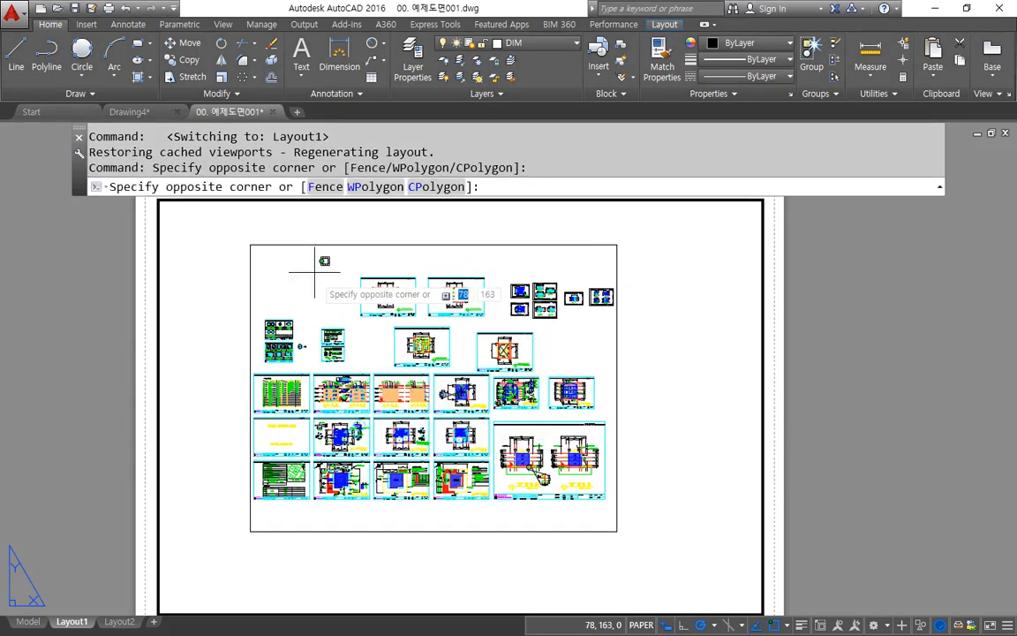
pyautogui.click(581, 515)
pyautogui.click(581, 514)
pyautogui.click(291, 270)
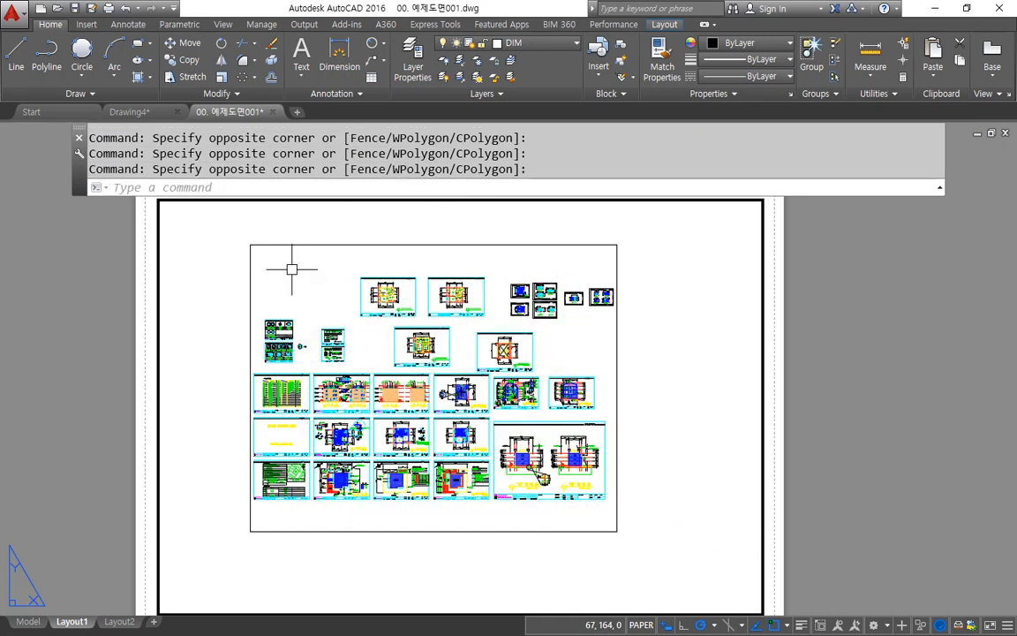
# Step: Select the viewport with a crossing window over the upper part of its right-hand frame edge
pyautogui.click(635, 354)
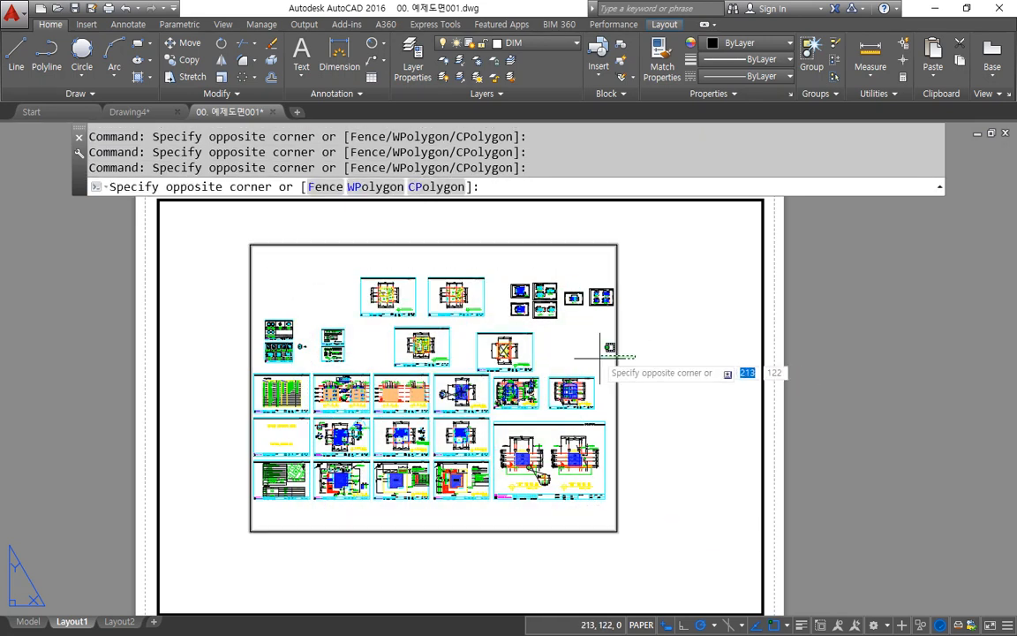
pyautogui.click(586, 339)
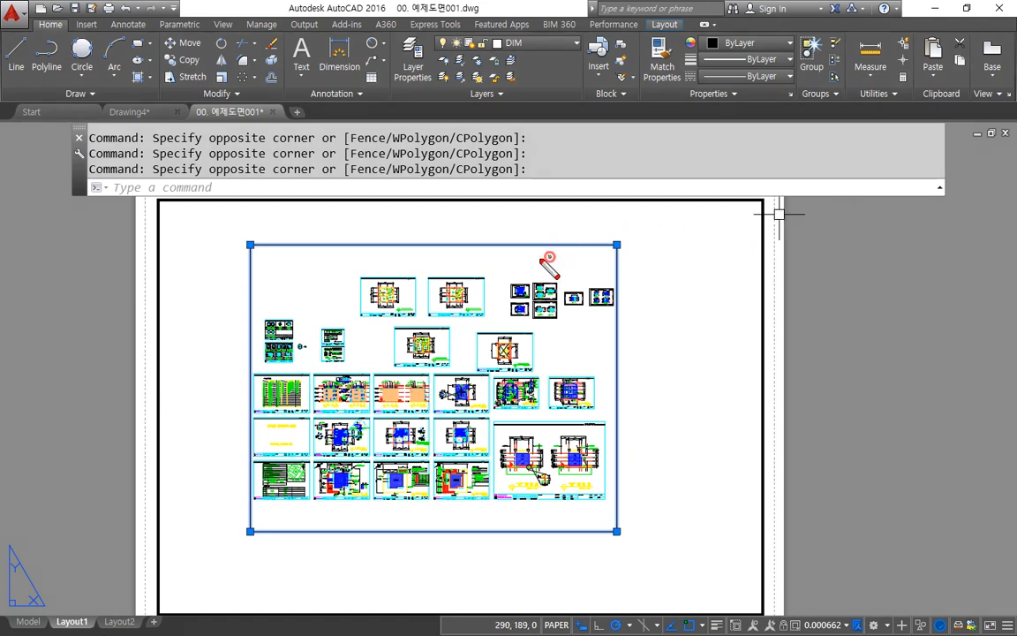
pyautogui.moveTo(548, 261)
pyautogui.mouseDown()
pyautogui.moveTo(538, 239)
pyautogui.moveTo(541, 256)
pyautogui.mouseUp()
pyautogui.moveTo(481, 292); pyautogui.dragTo(355, 411)
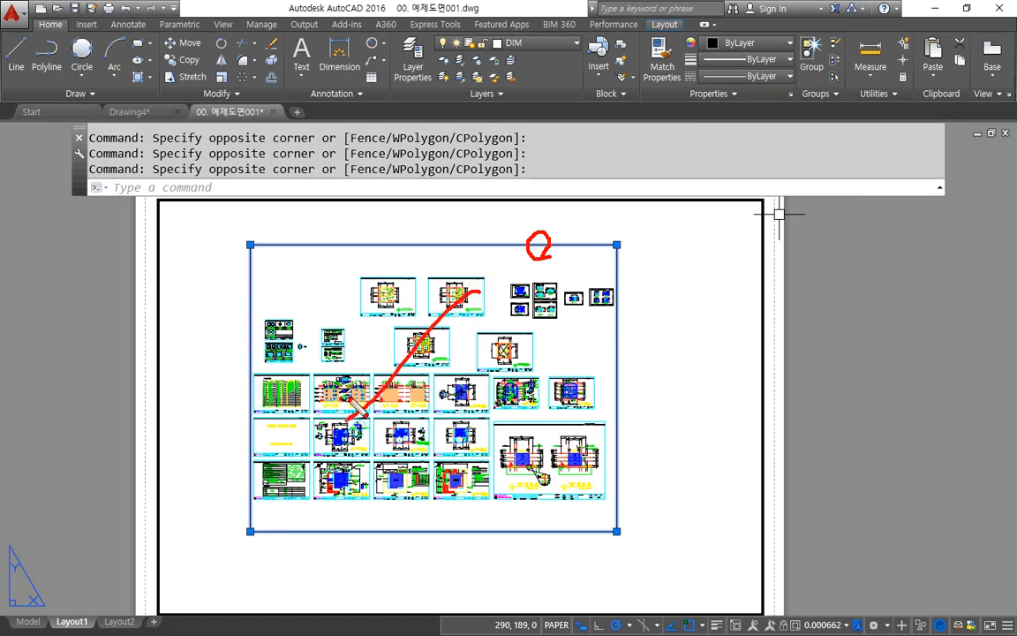
pyautogui.moveTo(358, 320); pyautogui.dragTo(433, 408)
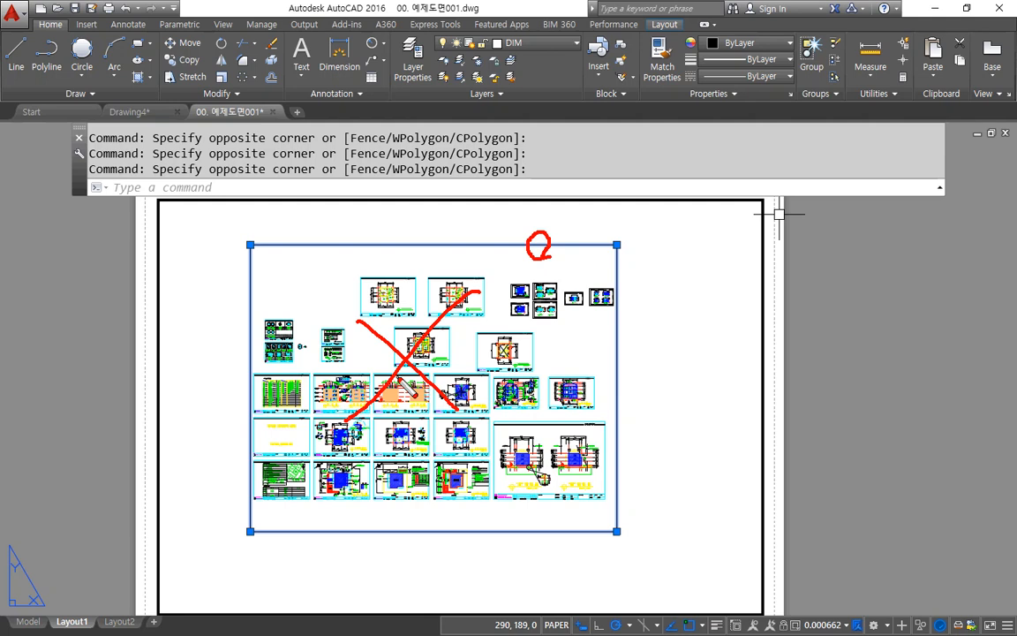
pyautogui.write('m')
pyautogui.press('Return')
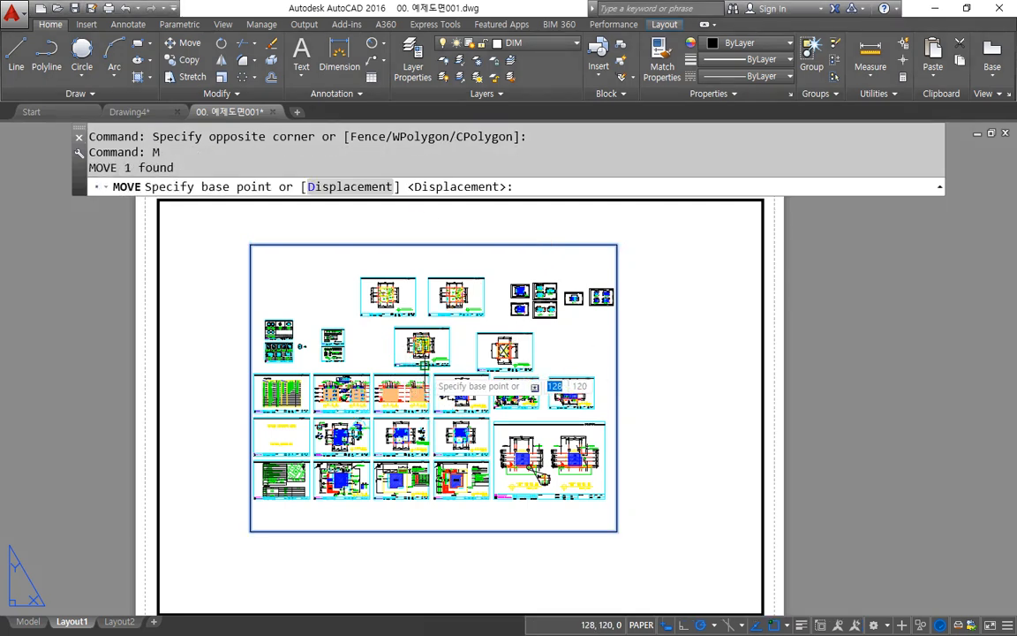
pyautogui.write('m')
pyautogui.press('Return')
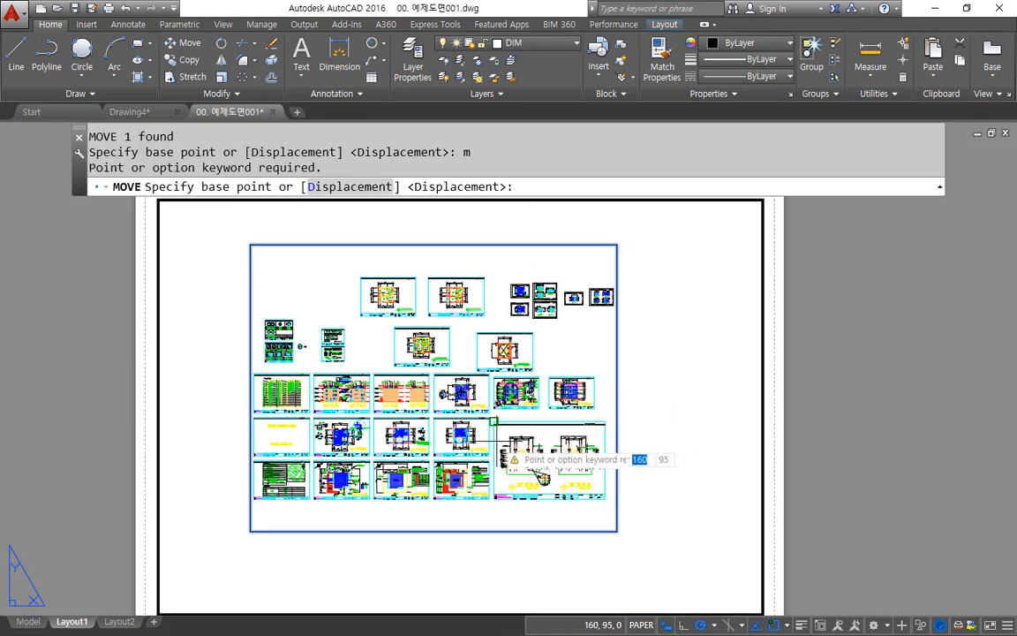
pyautogui.click(493, 421)
pyautogui.press('Escape')
pyautogui.press('Escape')
pyautogui.press('Escape')
pyautogui.press('Escape')
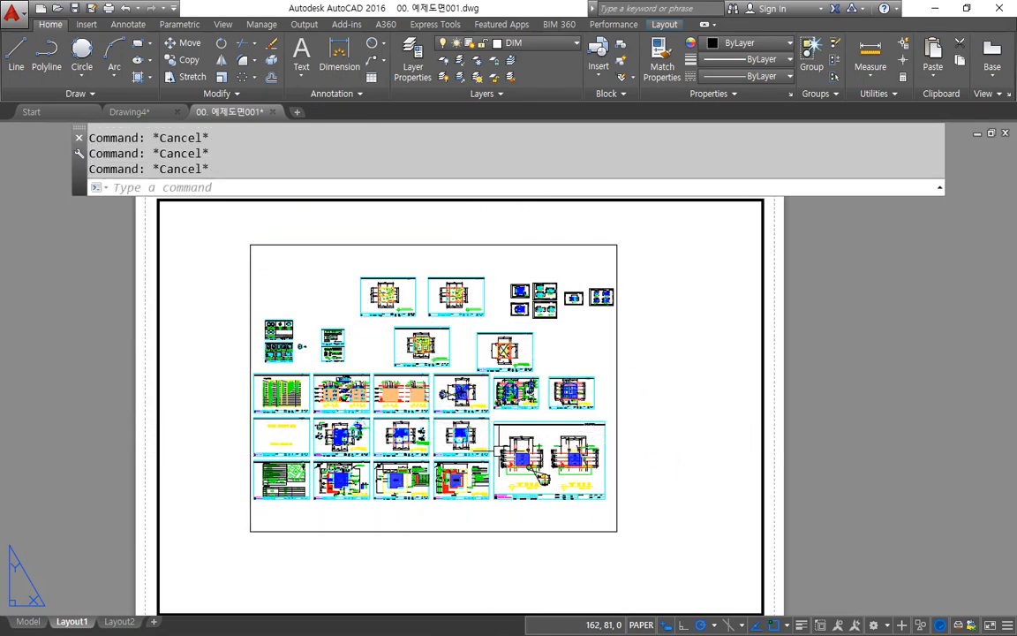
# Step: Try to move the model drawings inside the viewport from paper space by windowing them, and cancel the command
pyautogui.write('m')
pyautogui.press('Return')
pyautogui.click(469, 412)
pyautogui.click(320, 262)
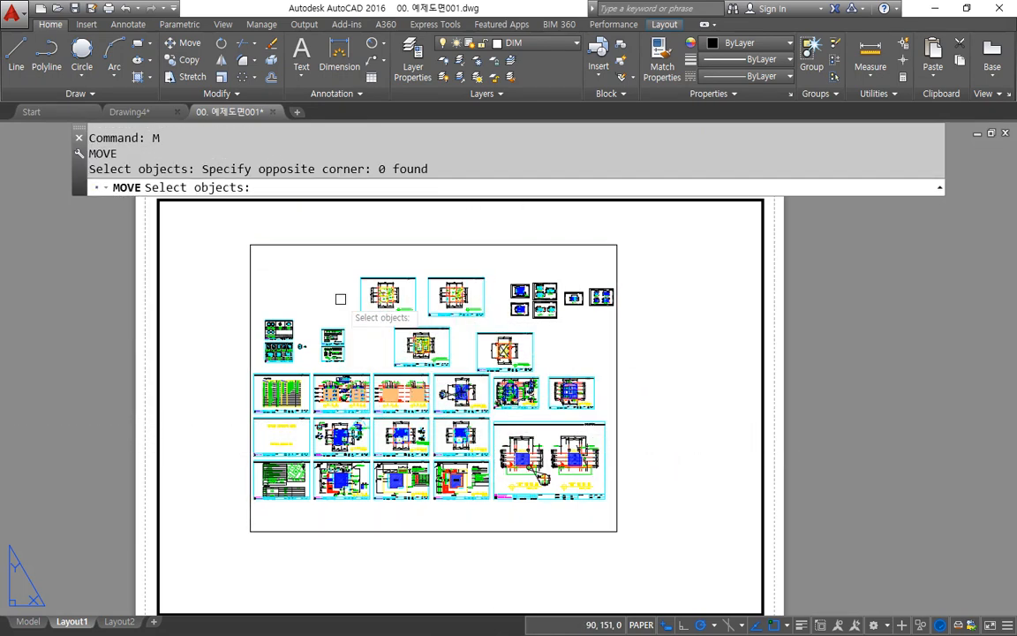
pyautogui.press('Return')
pyautogui.click(371, 342)
pyautogui.click(508, 276)
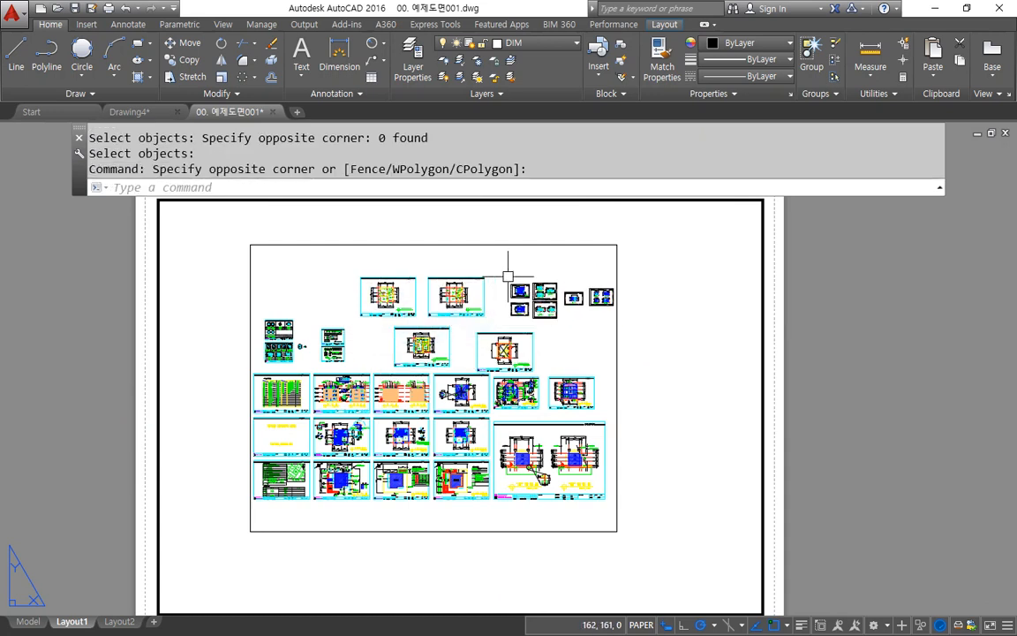
pyautogui.press('Return')
pyautogui.click(521, 258)
pyautogui.click(300, 417)
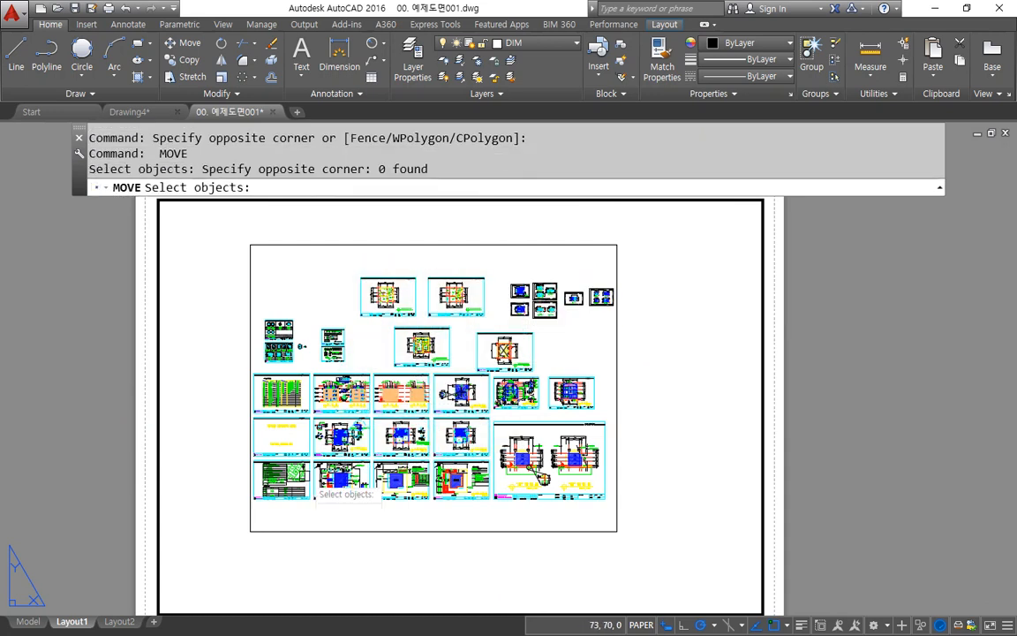
pyautogui.press('Escape')
pyautogui.press('Escape')
# Step: Move the viewport by its frame horizontally to the right, keeping it inside the border rectangle
pyautogui.press('Return')
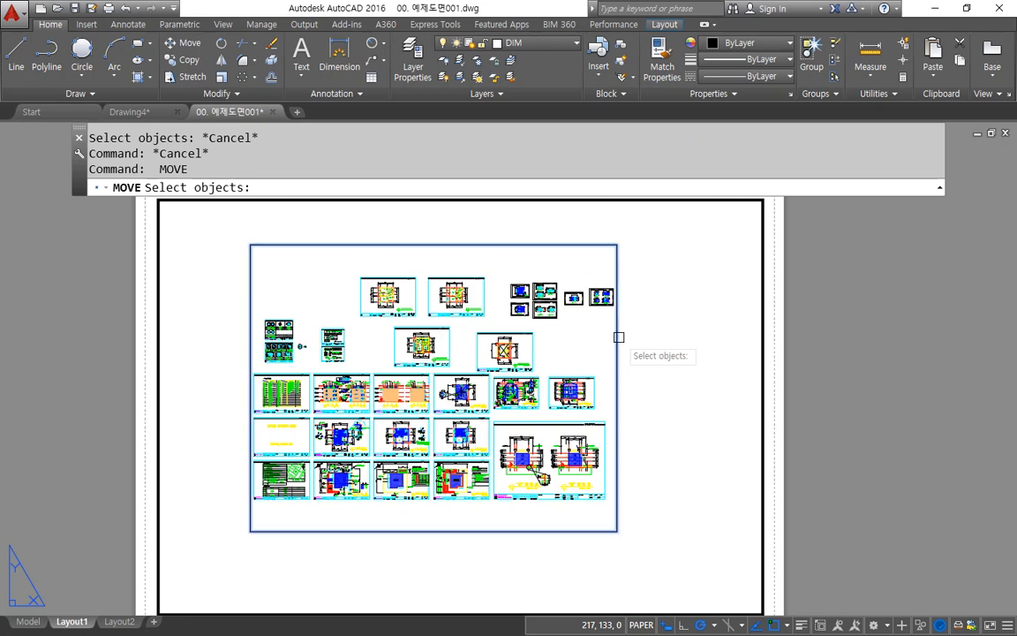
pyautogui.click(619, 336)
pyautogui.press('Return')
pyautogui.click(584, 339)
pyautogui.click(685, 340)
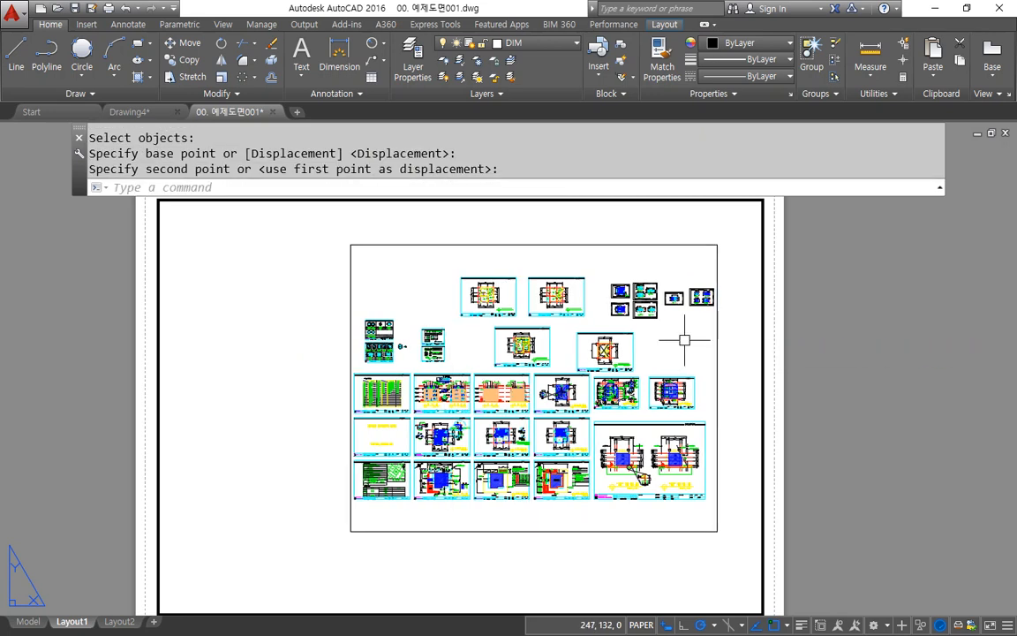
# Step: Try to move the model drawings by windowing the inside of the viewport from paper space, and cancel the command
pyautogui.press('Return')
pyautogui.click(695, 263)
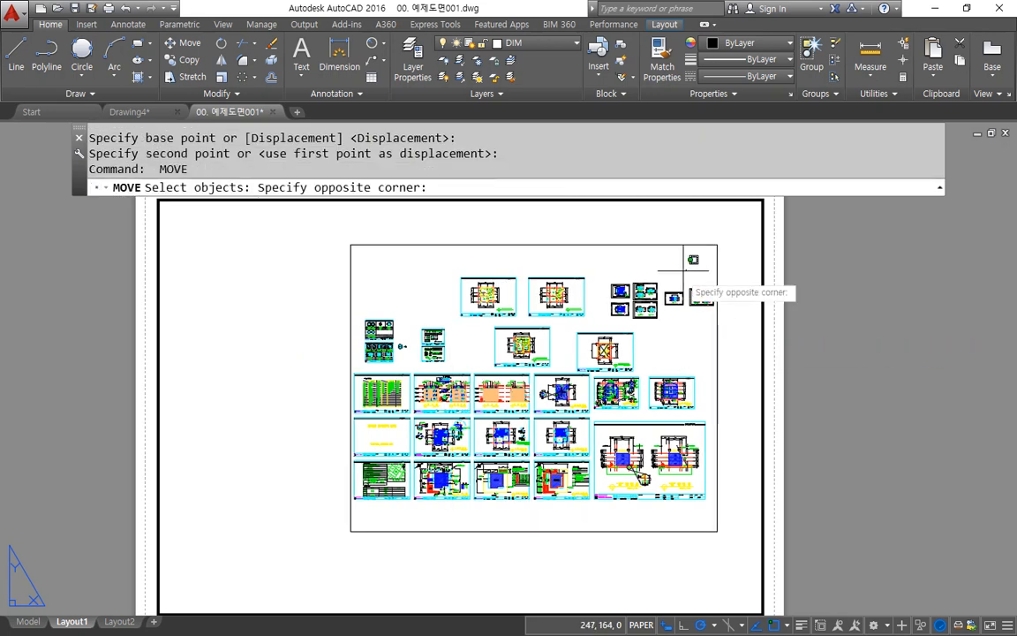
pyautogui.click(356, 470)
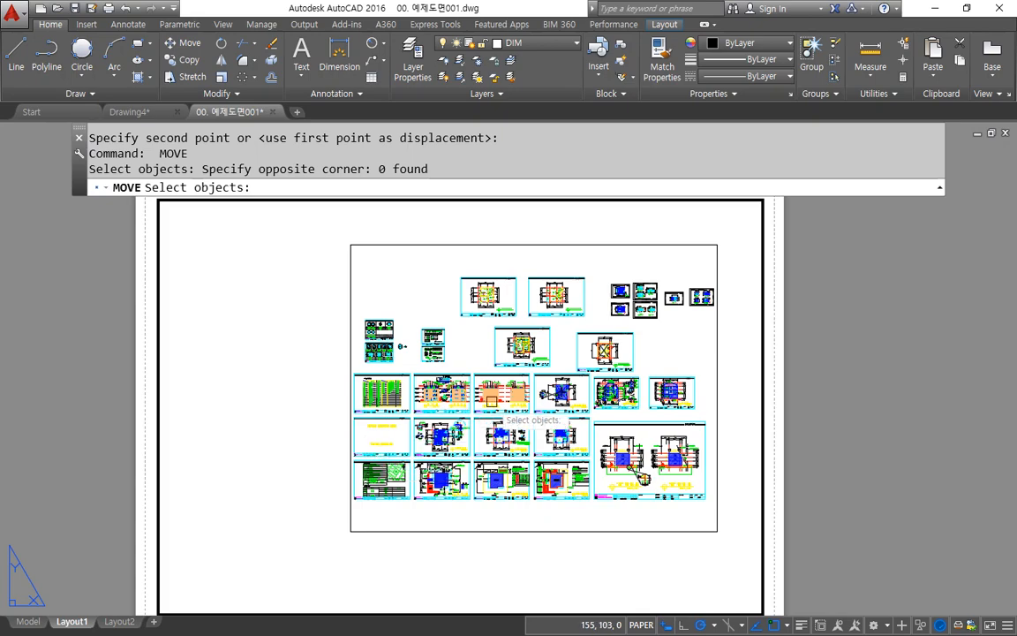
pyautogui.scroll(5, 470, 316)
pyautogui.moveTo(410, 216); pyautogui.dragTo(433, 446, button='middle')
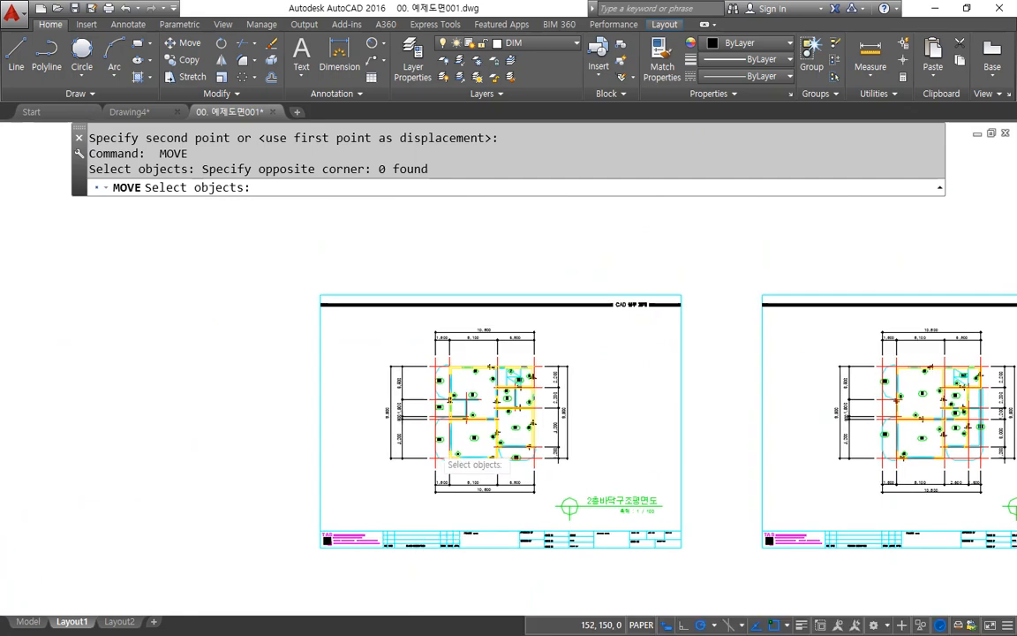
pyautogui.scroll(6, 433, 455)
pyautogui.press('Escape')
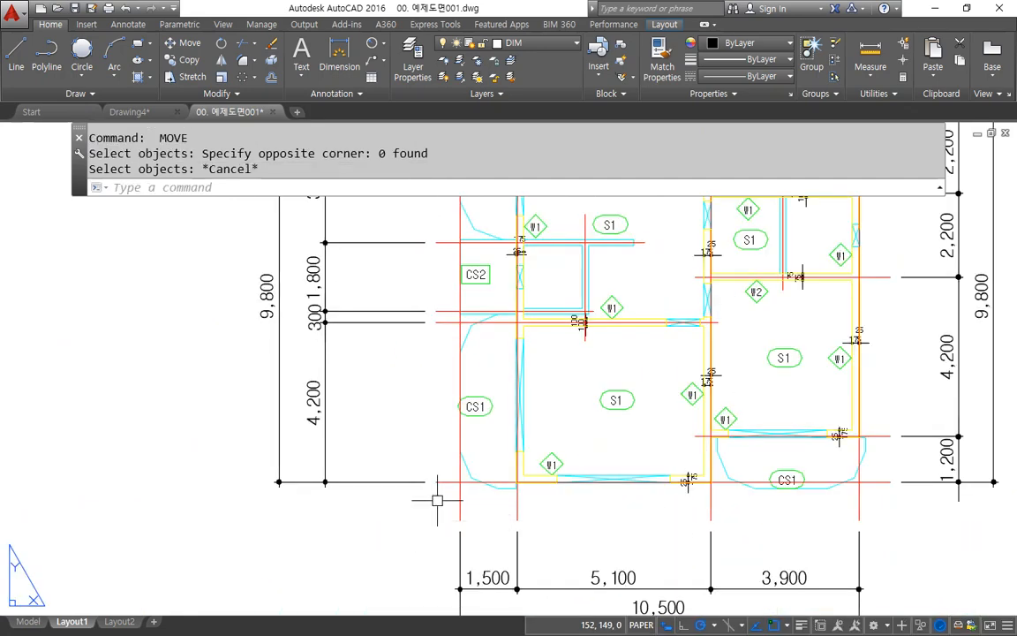
# Step: Try a line in paper space starting from a point on the second-floor structural plan inside the viewport, and cancel it
pyautogui.write('l')
pyautogui.press('Return')
pyautogui.click(432, 483)
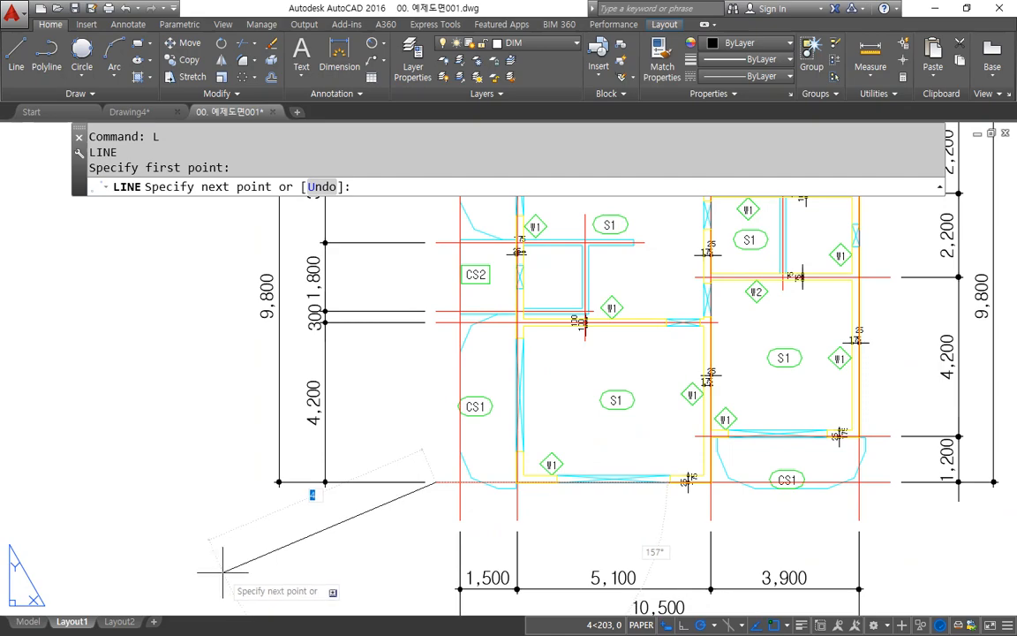
pyautogui.scroll(-4, 315, 549)
pyautogui.press('Escape')
pyautogui.scroll(-10, 316, 556)
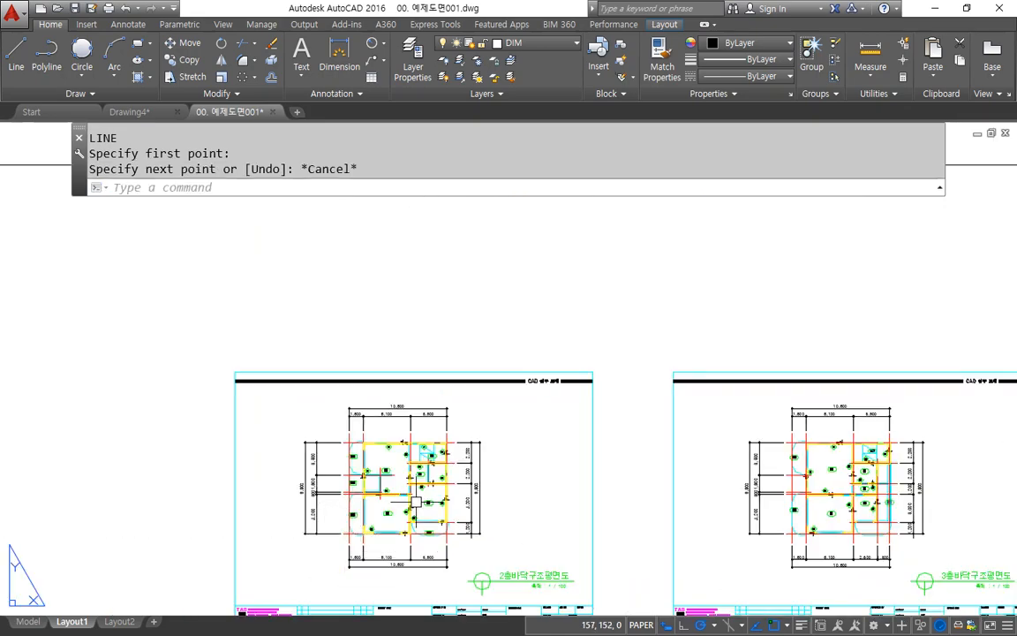
pyautogui.scroll(-2, 476, 274)
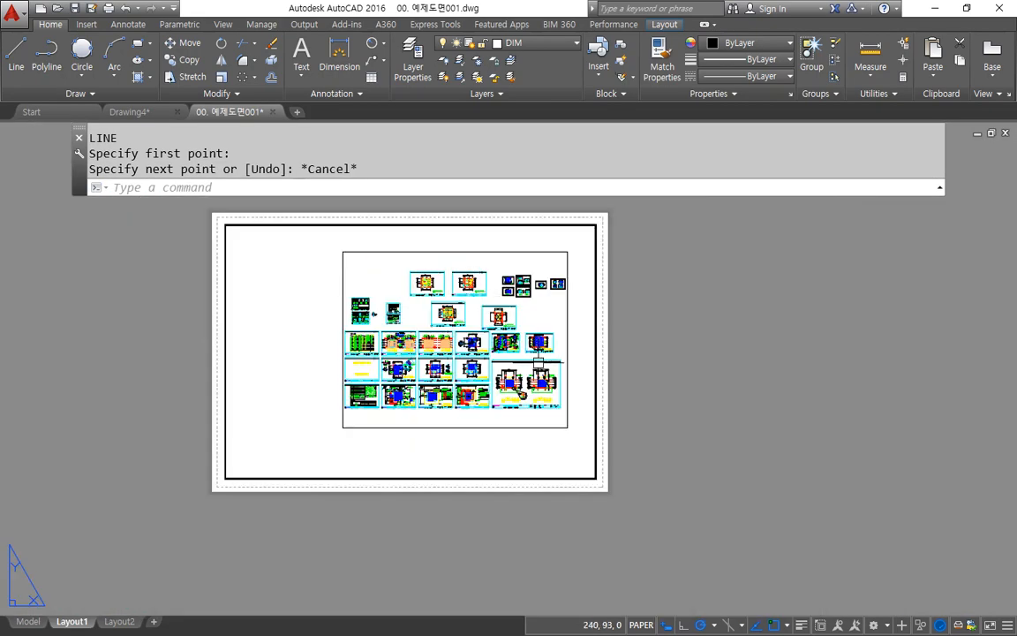
# Step: Erase the viewport from the layout sheet by selecting its frame
pyautogui.click(570, 304)
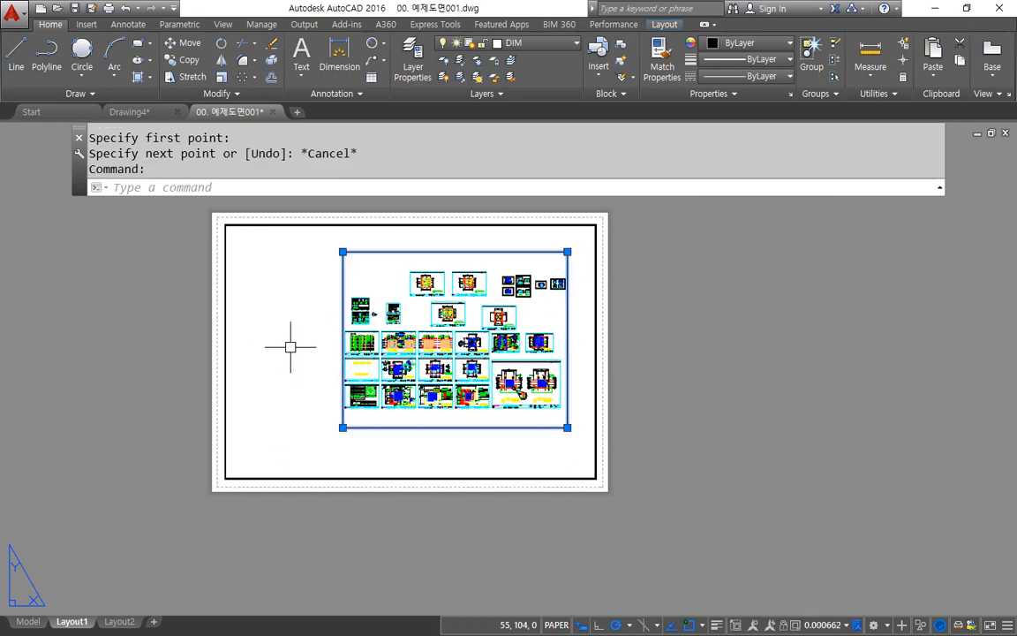
pyautogui.press('Escape')
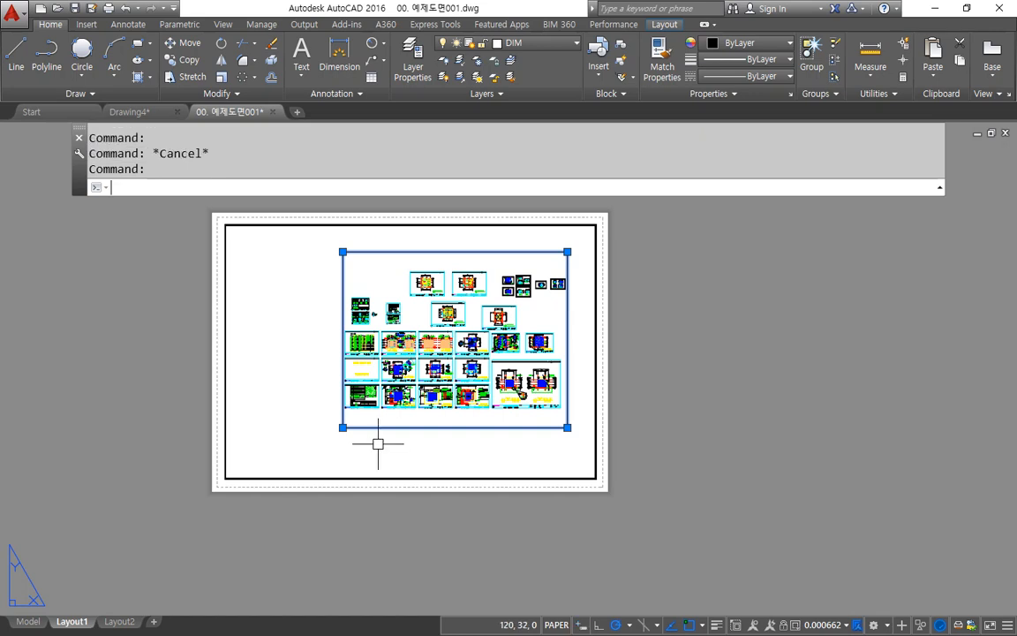
pyautogui.press('Delete')
# Step: Start the MVIEW command to review its viewport options, and cancel it without creating a viewport
pyautogui.write('m')
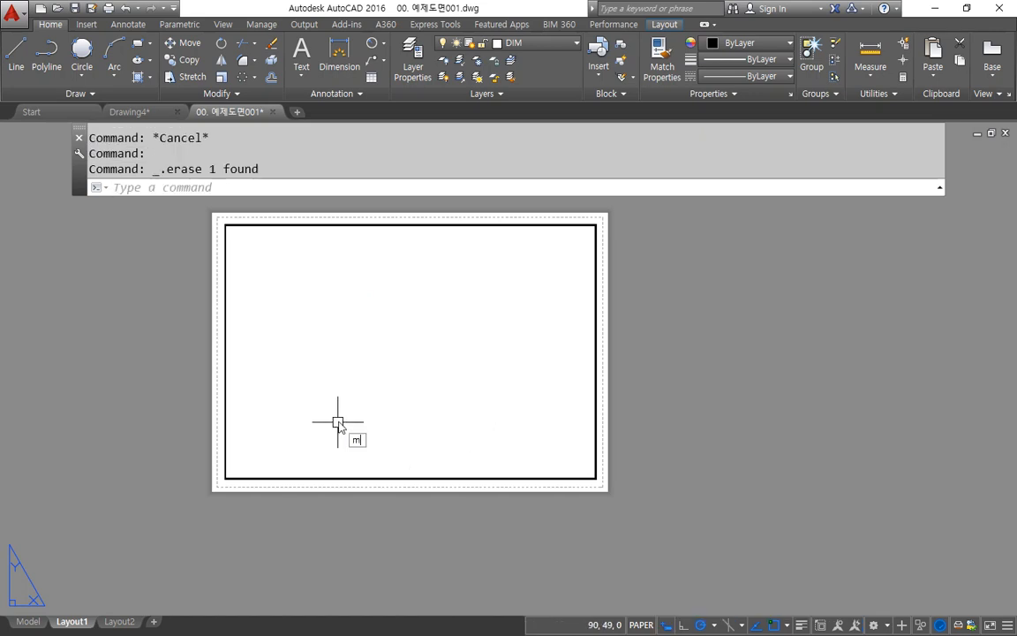
pyautogui.write('v')
pyautogui.press('Return')
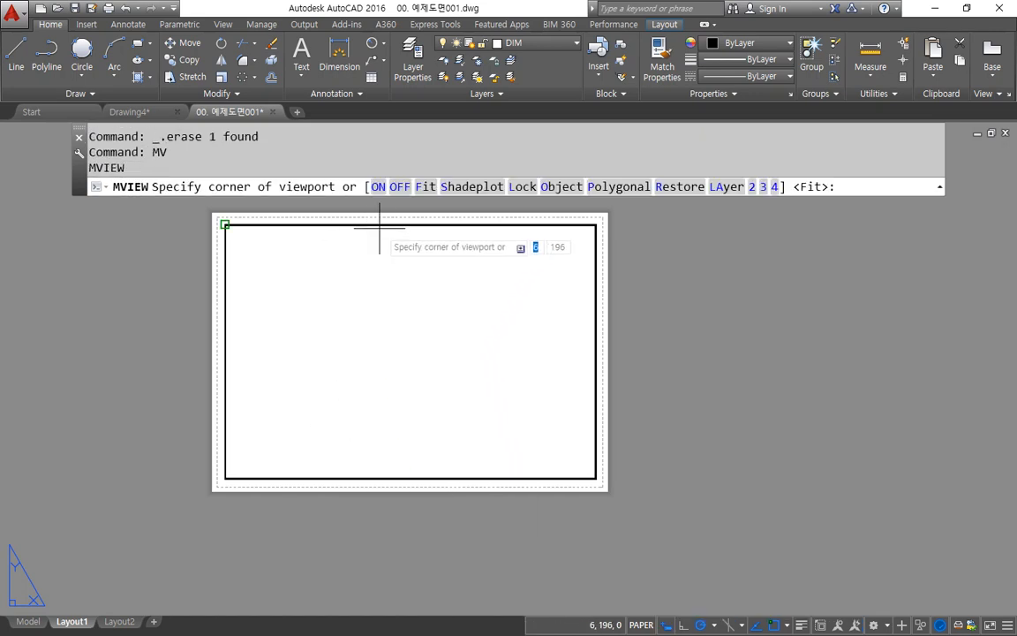
pyautogui.moveTo(474, 205)
pyautogui.mouseDown()
pyautogui.moveTo(349, 135)
pyautogui.moveTo(669, 148)
pyautogui.mouseUp()
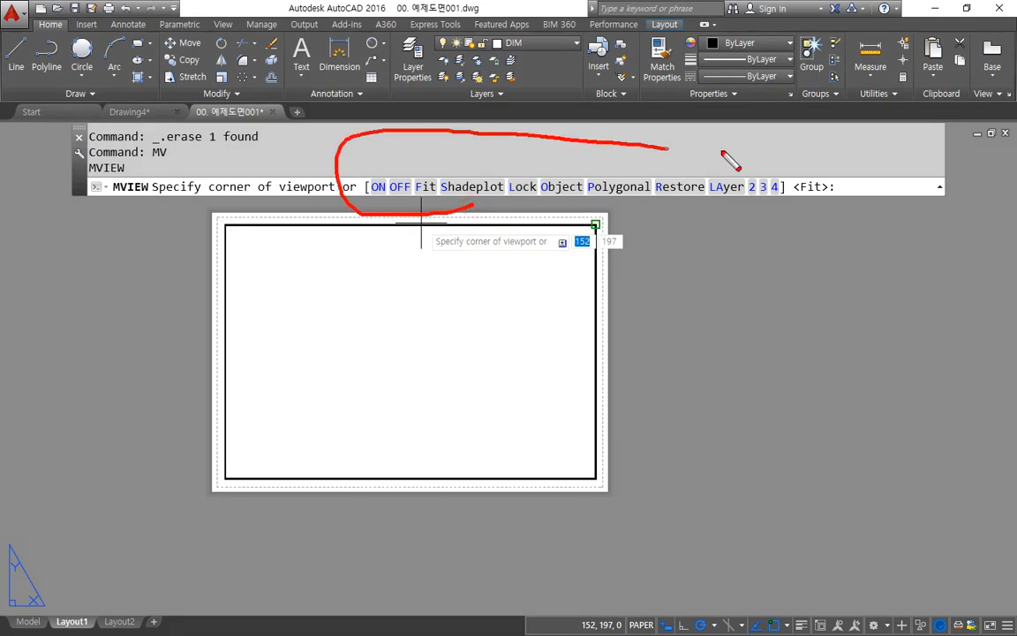
pyautogui.moveTo(732, 161)
pyautogui.mouseDown()
pyautogui.moveTo(840, 215)
pyautogui.moveTo(417, 227)
pyautogui.moveTo(742, 223)
pyautogui.mouseUp()
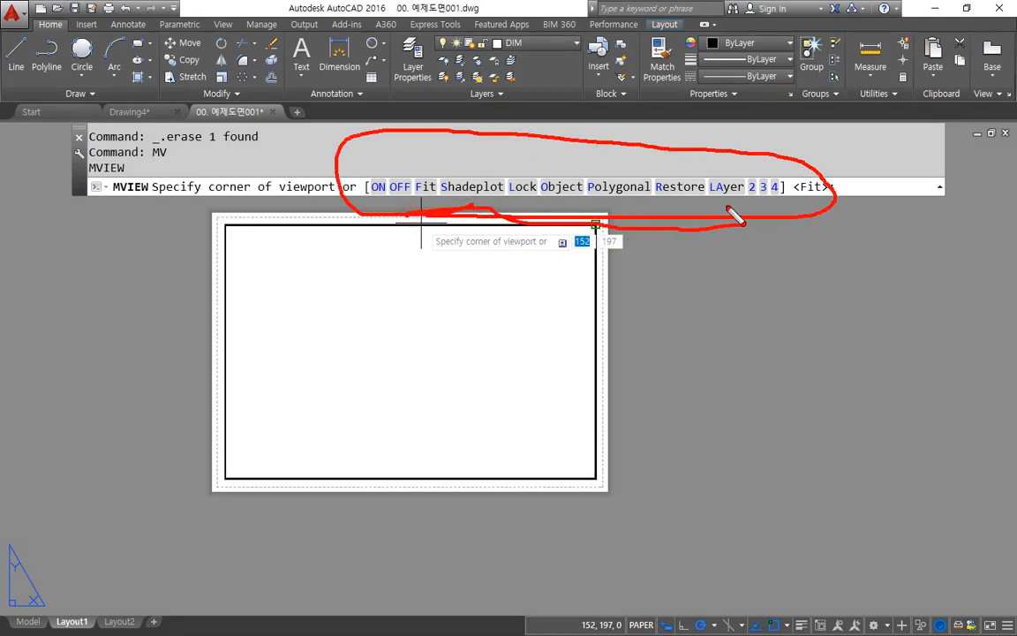
pyautogui.press('e')
pyautogui.moveTo(816, 201)
pyautogui.mouseDown()
pyautogui.moveTo(804, 201)
pyautogui.moveTo(833, 176)
pyautogui.moveTo(807, 208)
pyautogui.moveTo(815, 218)
pyautogui.moveTo(829, 195)
pyautogui.moveTo(801, 214)
pyautogui.moveTo(820, 210)
pyautogui.mouseUp()
pyautogui.press('Escape')
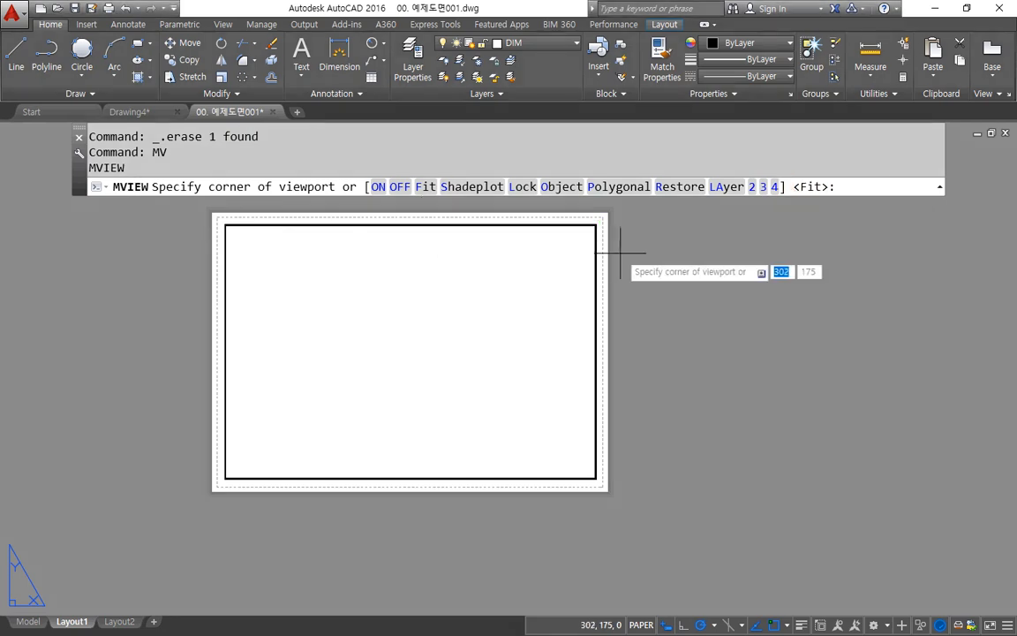
pyautogui.press('Escape')
pyautogui.press('Escape')
# Step: Erase the thick border rectangle from the sheet, selecting it with a crossing window over its upper-right corner
pyautogui.click(625, 215)
pyautogui.click(546, 253)
pyautogui.press('Delete')
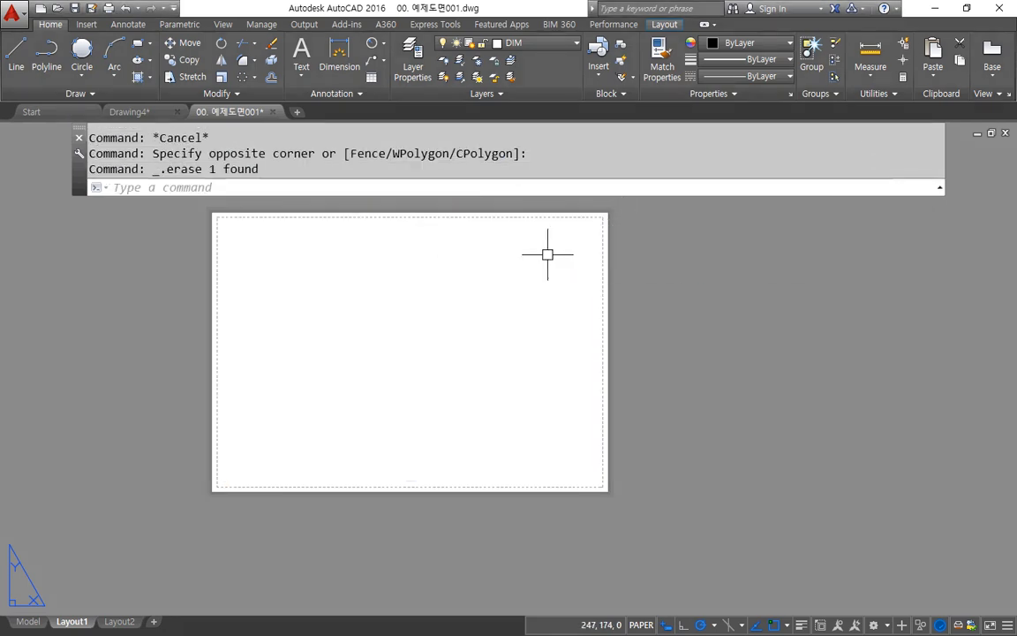
# Step: Create an MVIEW viewport with the Fit option so that it fills the sheet's printable area, and inspect its corner
pyautogui.write('mv')
pyautogui.press('Return')
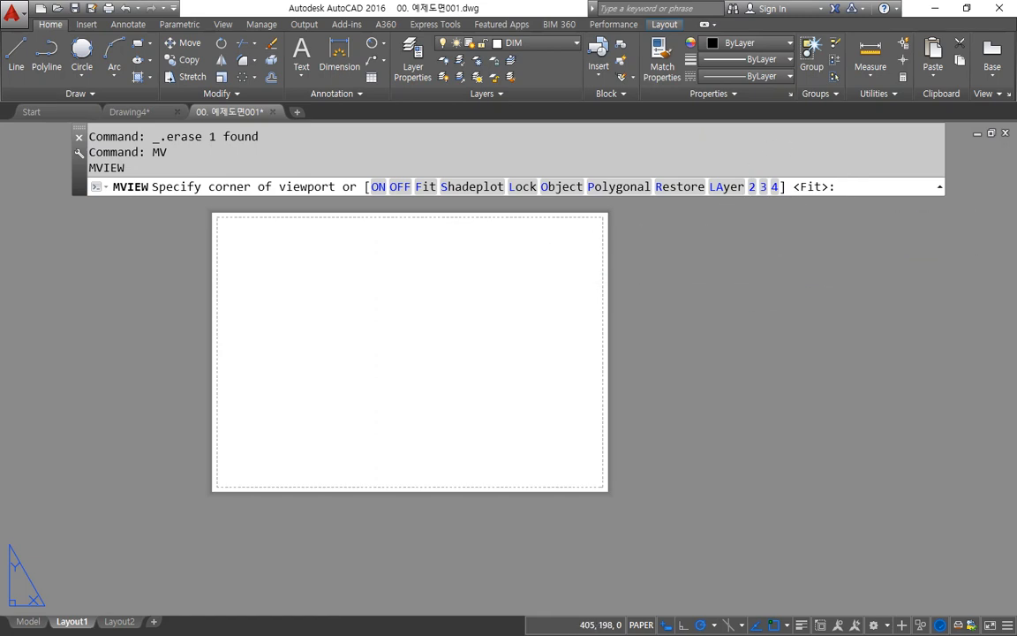
pyautogui.press('Return')
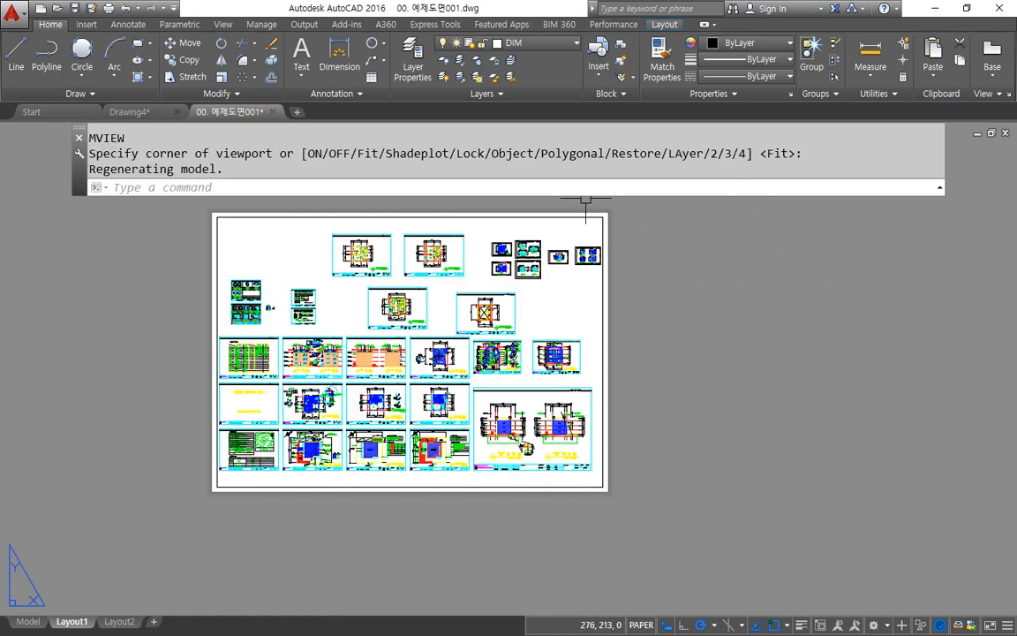
pyautogui.scroll(5, 596, 208)
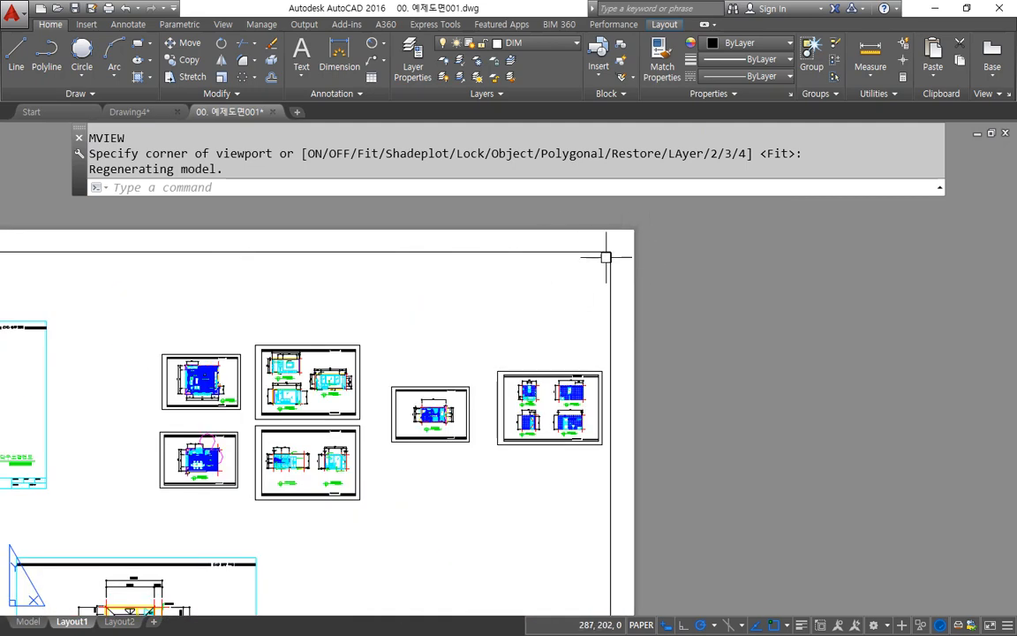
pyautogui.scroll(-2, 585, 254)
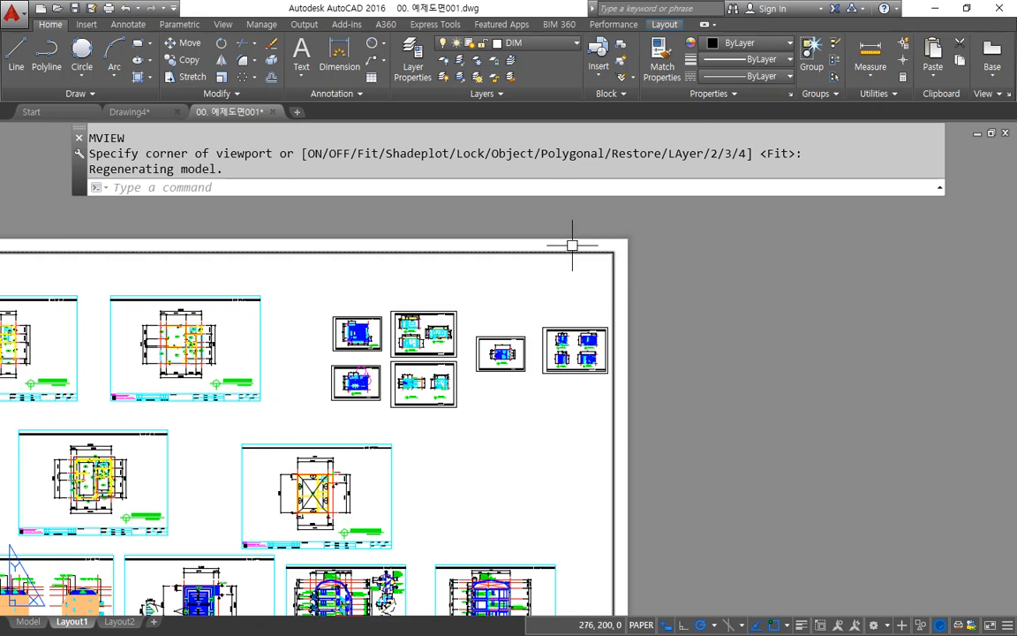
pyautogui.scroll(-1, 573, 243)
pyautogui.scroll(-1, 636, 249)
pyautogui.moveTo(684, 293); pyautogui.dragTo(688, 263, button='middle')
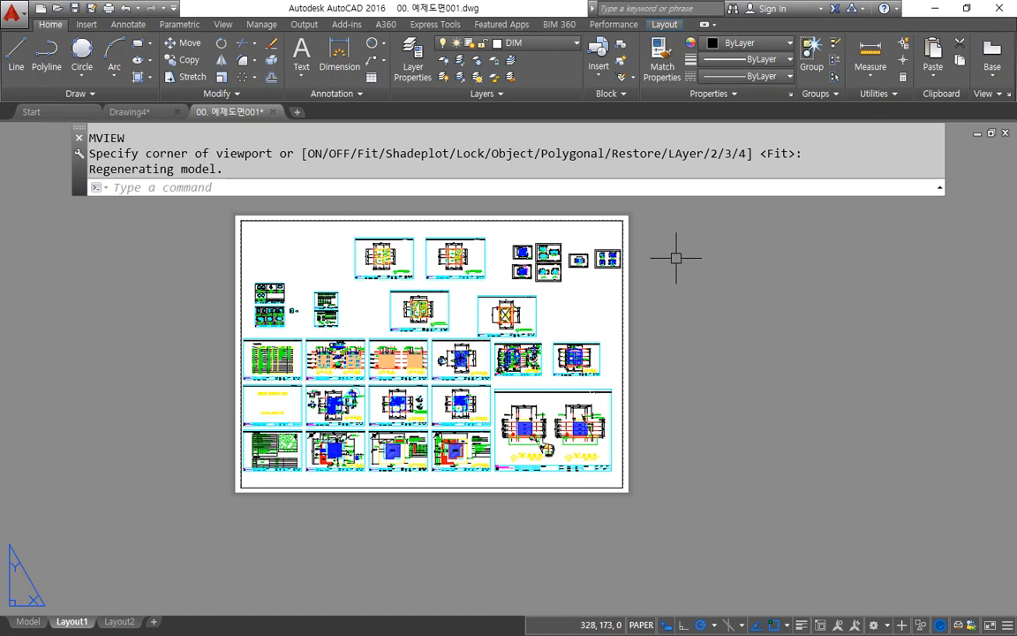
# Step: Draw a diagonal line from the lower-right to the upper-left corner of the fitted viewport
pyautogui.write('l')
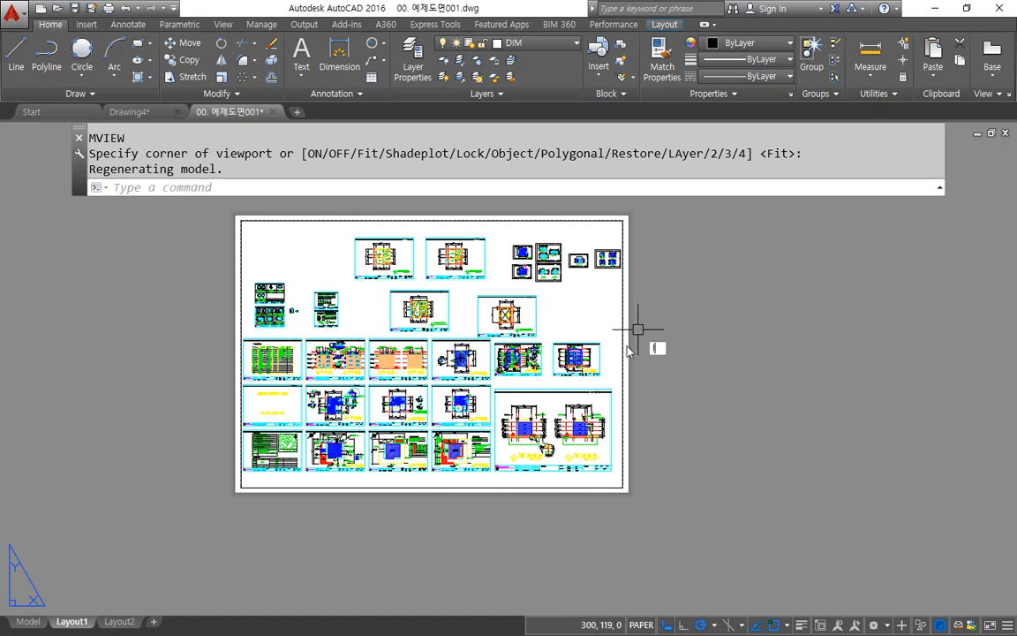
pyautogui.press('Return')
pyautogui.click(624, 487)
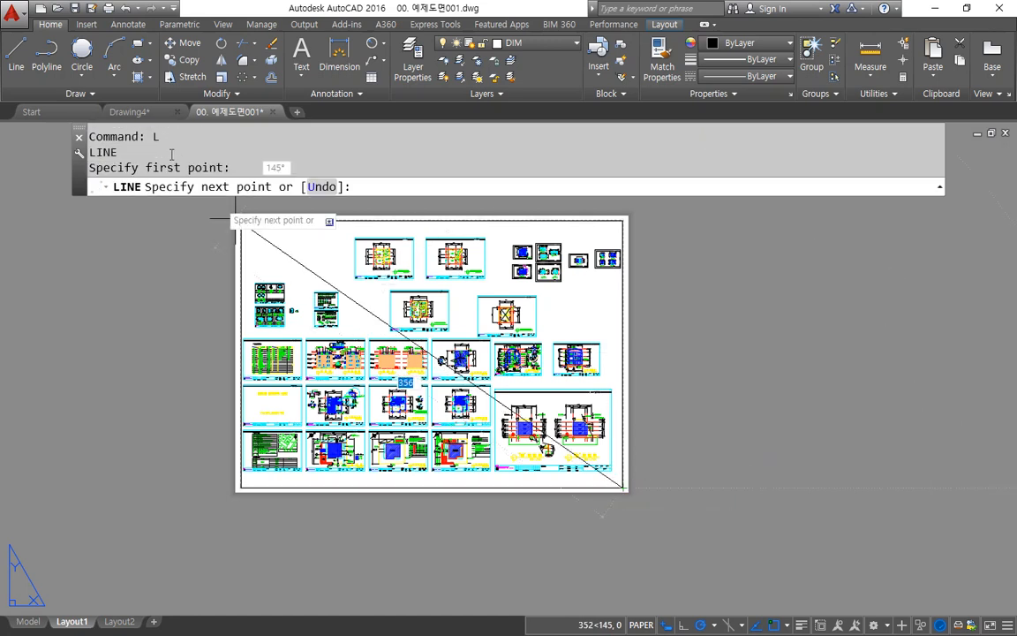
pyautogui.click(239, 220)
pyautogui.press('Return')
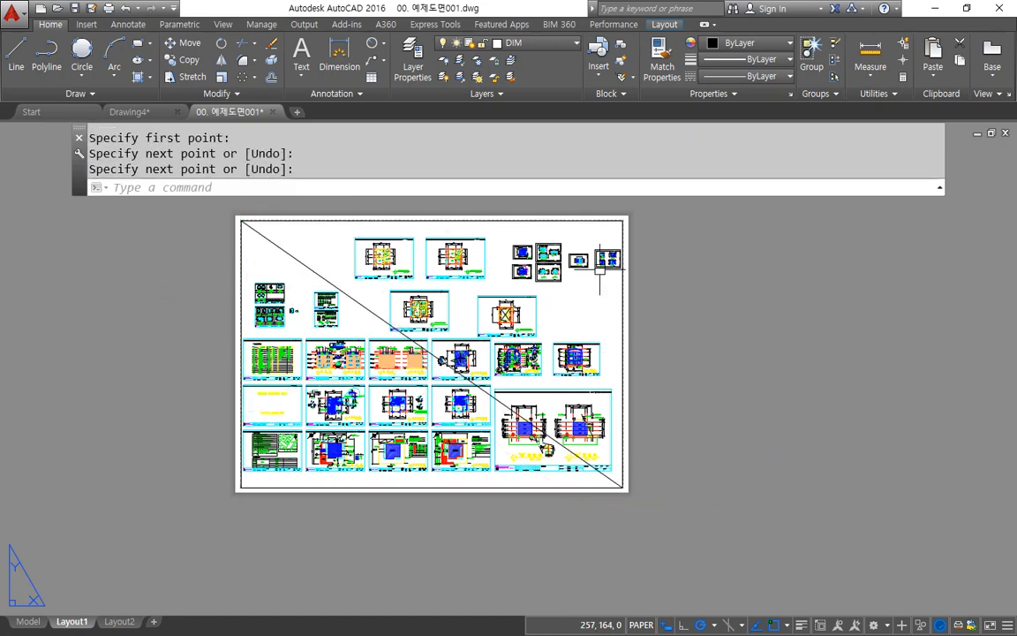
# Step: Erase the fitted viewport with a crossing window over its right-hand edge, keeping the diagonal line
pyautogui.click(708, 256)
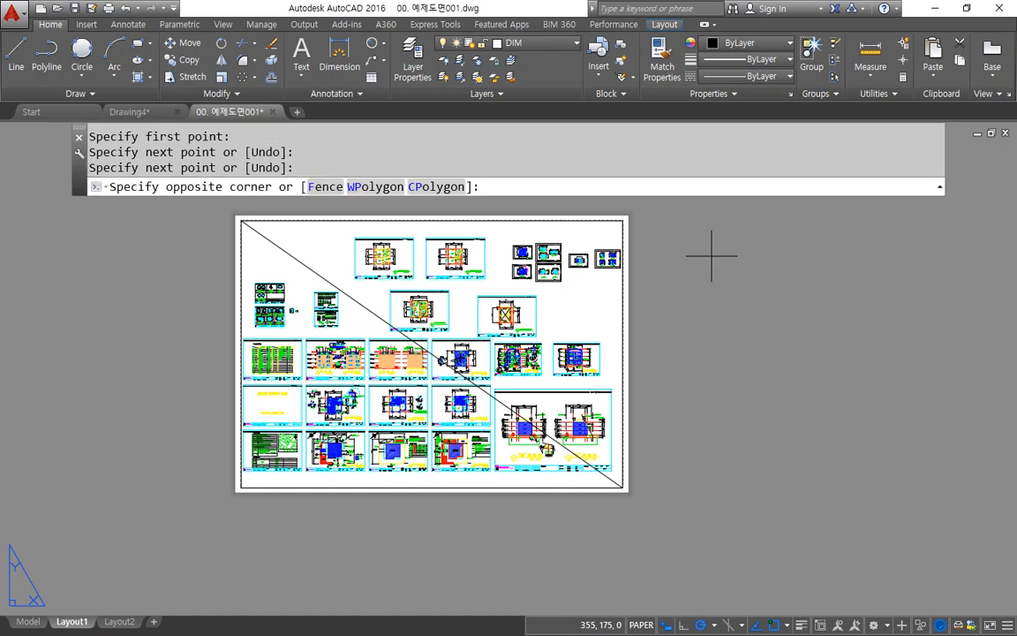
pyautogui.click(597, 335)
pyautogui.press('Delete')
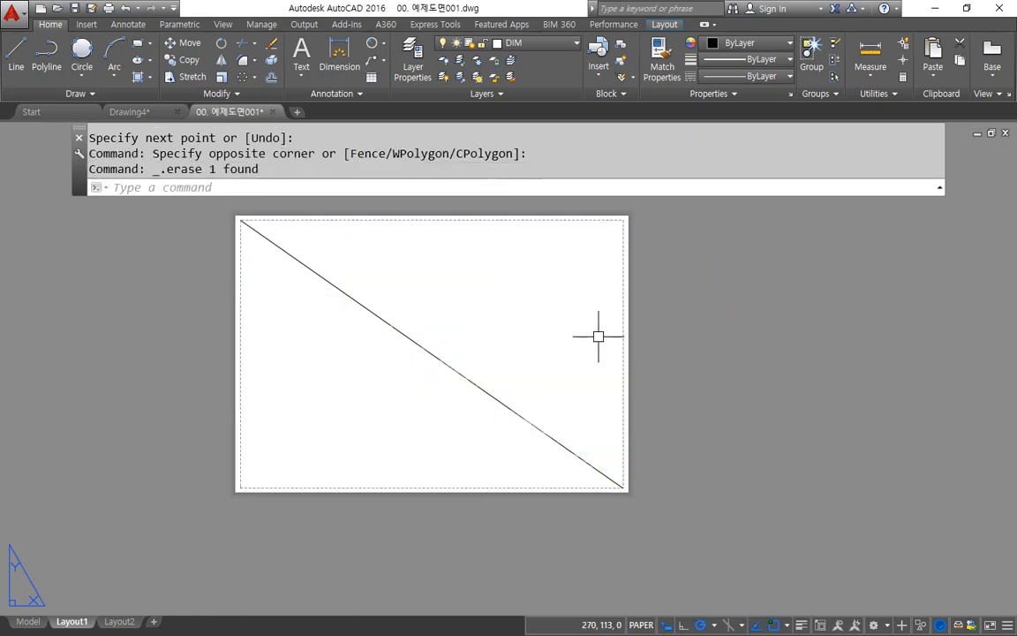
# Step: Draw a 297 x 210 rectangle in the empty area to the right of the layout sheet
pyautogui.moveTo(527, 351); pyautogui.dragTo(464, 354, button='middle')
pyautogui.write('rec')
pyautogui.press('Return')
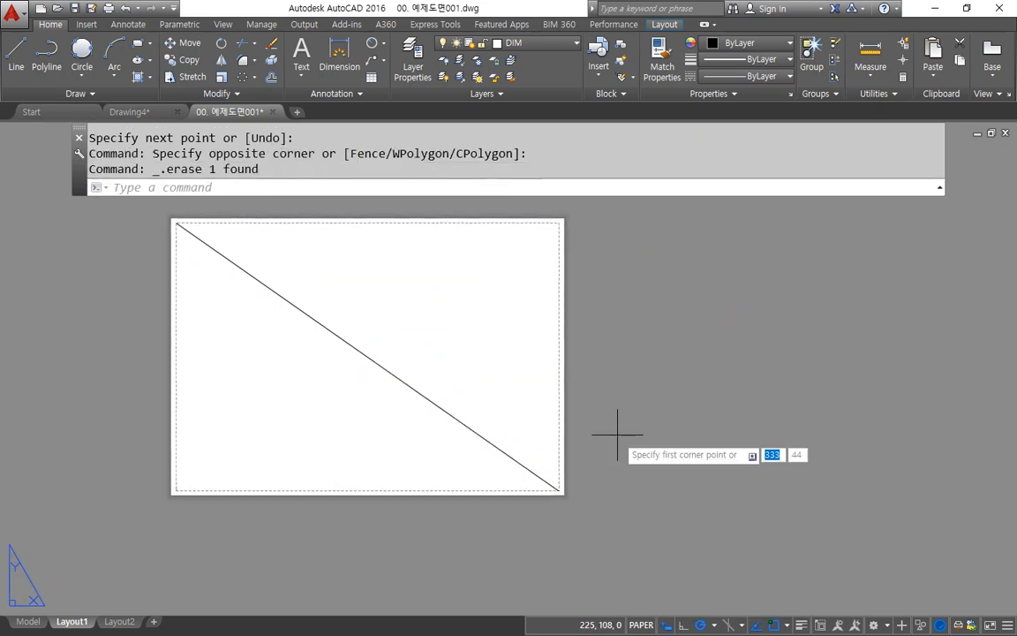
pyautogui.click(615, 440)
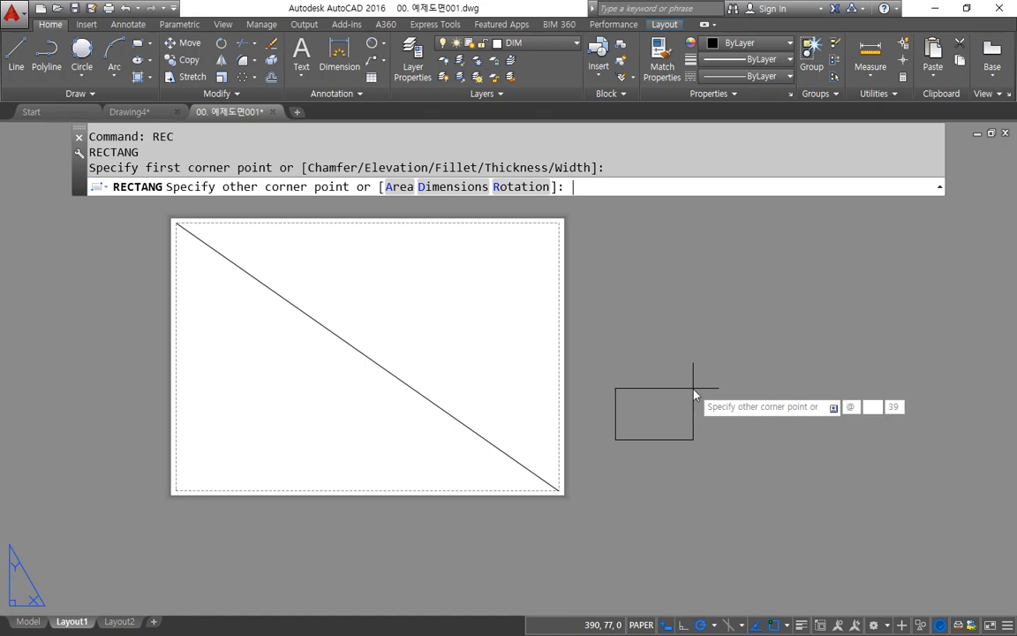
pyautogui.write('297')
pyautogui.press('Tab')
pyautogui.write('210')
pyautogui.press('Return')
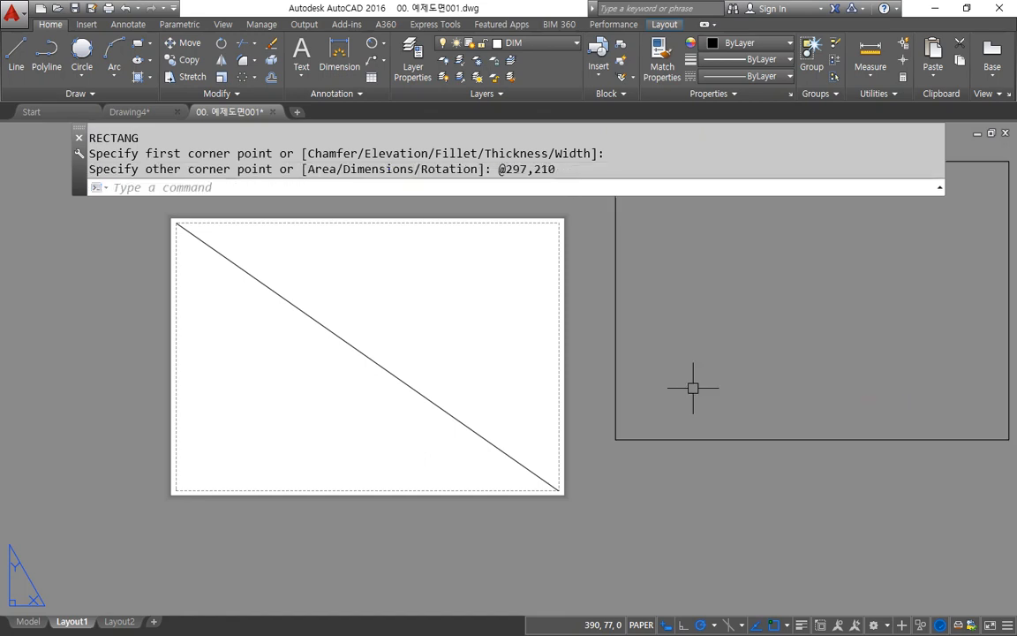
# Step: Offset the 297 x 210 rectangle inward by 10
pyautogui.write('o')
pyautogui.press('Return')
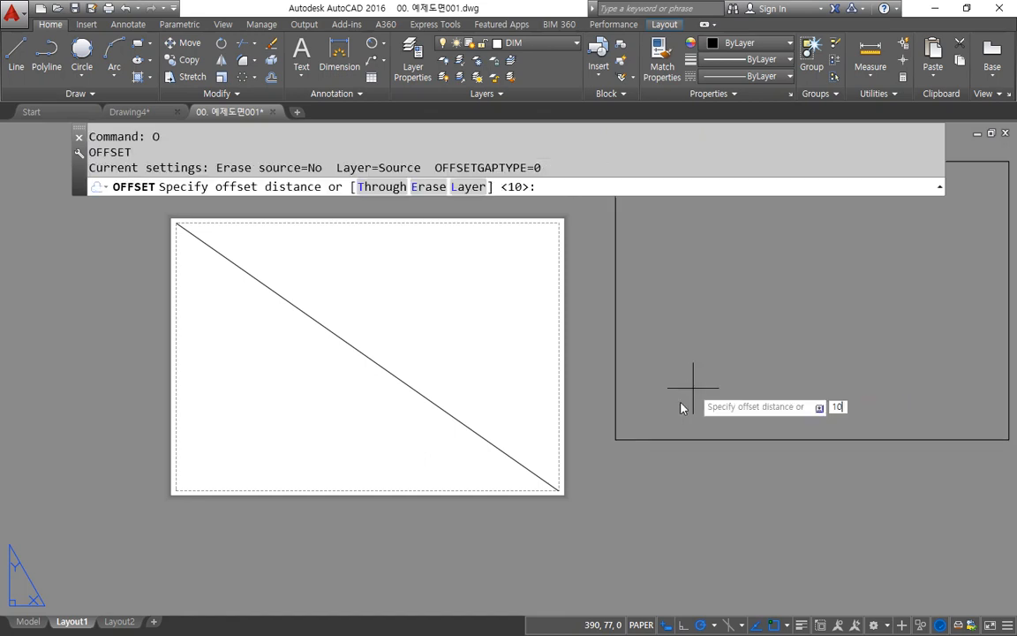
pyautogui.press('Return')
pyautogui.scroll(-2, 693, 382)
pyautogui.click(597, 311)
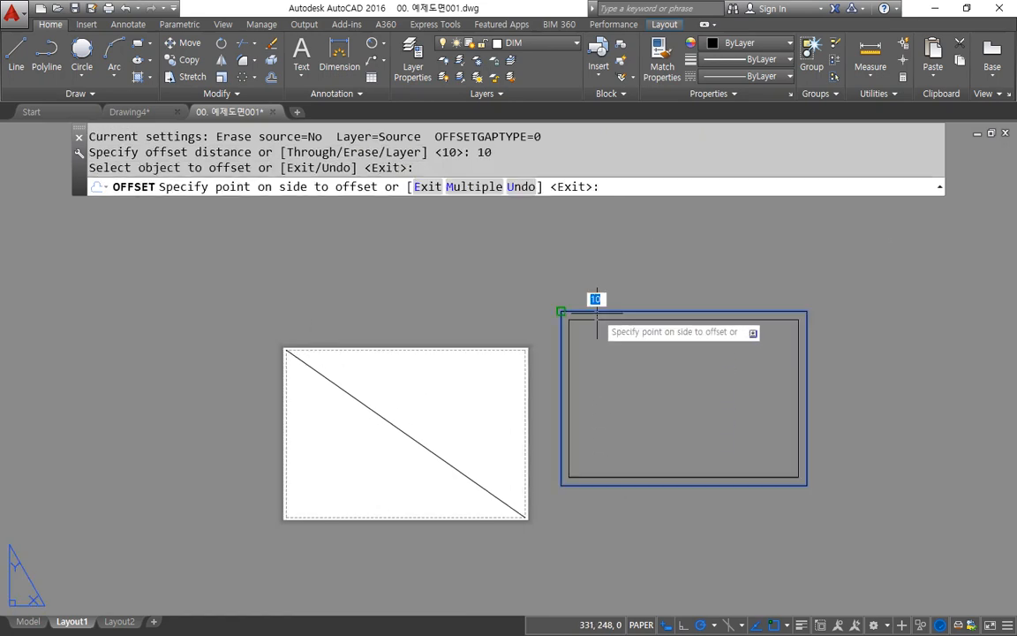
pyautogui.click(620, 362)
pyautogui.press('Return')
# Step: Draw a diagonal line across the outer rectangle from its upper-left to its lower-right corner
pyautogui.write('l')
pyautogui.press('Return')
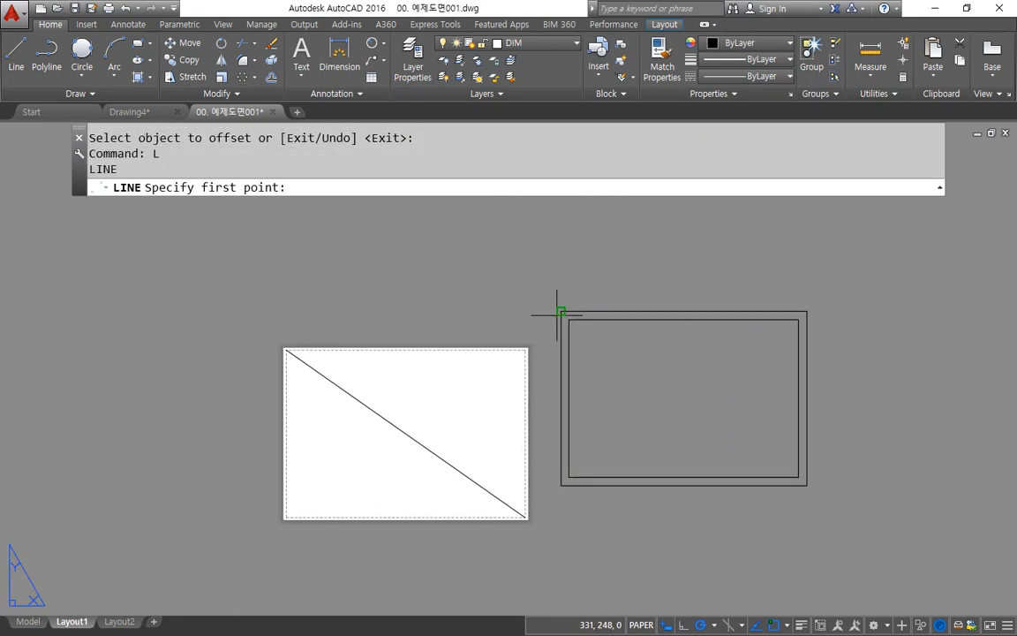
pyautogui.click(560, 312)
pyautogui.click(806, 484)
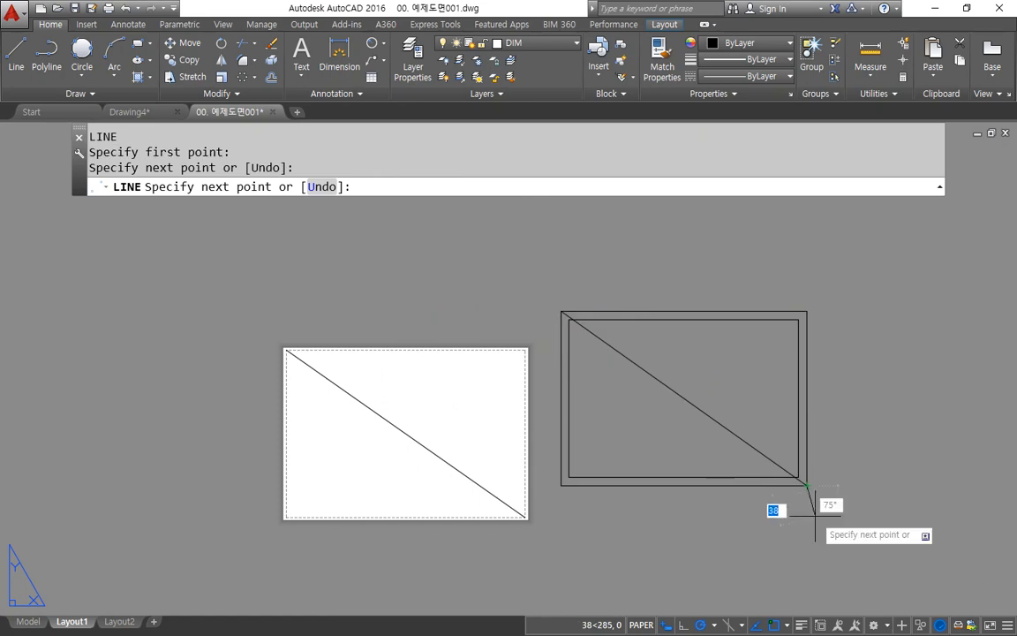
pyautogui.press('Return')
# Step: Move both rectangles and their diagonal from that diagonal's midpoint to the midpoint of the sheet's diagonal
pyautogui.write('m')
pyautogui.press('Return')
pyautogui.click(828, 504)
pyautogui.click(722, 415)
pyautogui.press('Return')
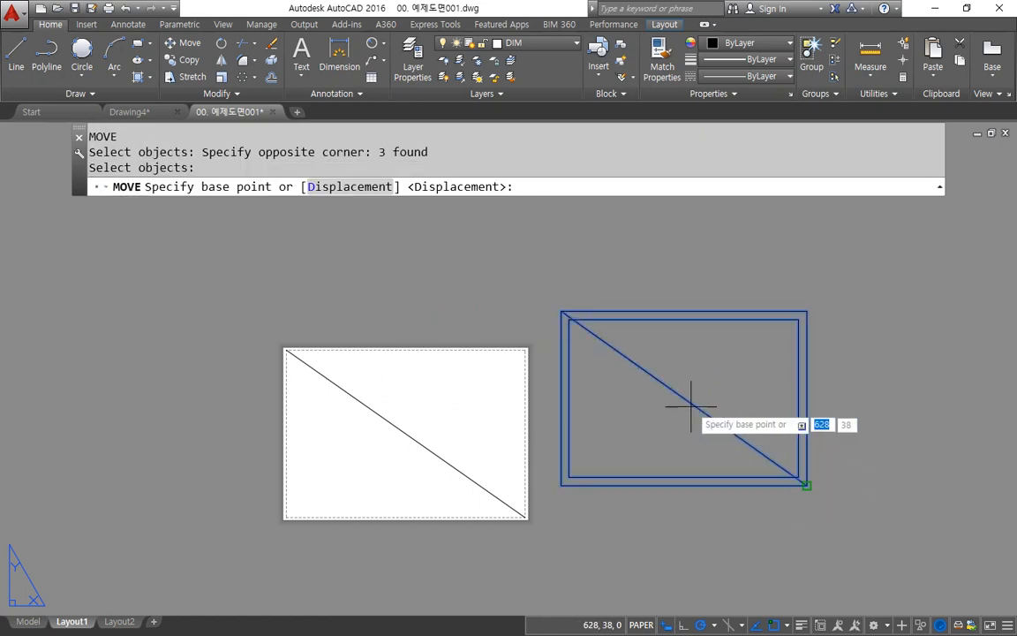
pyautogui.write('mid')
pyautogui.press('Return')
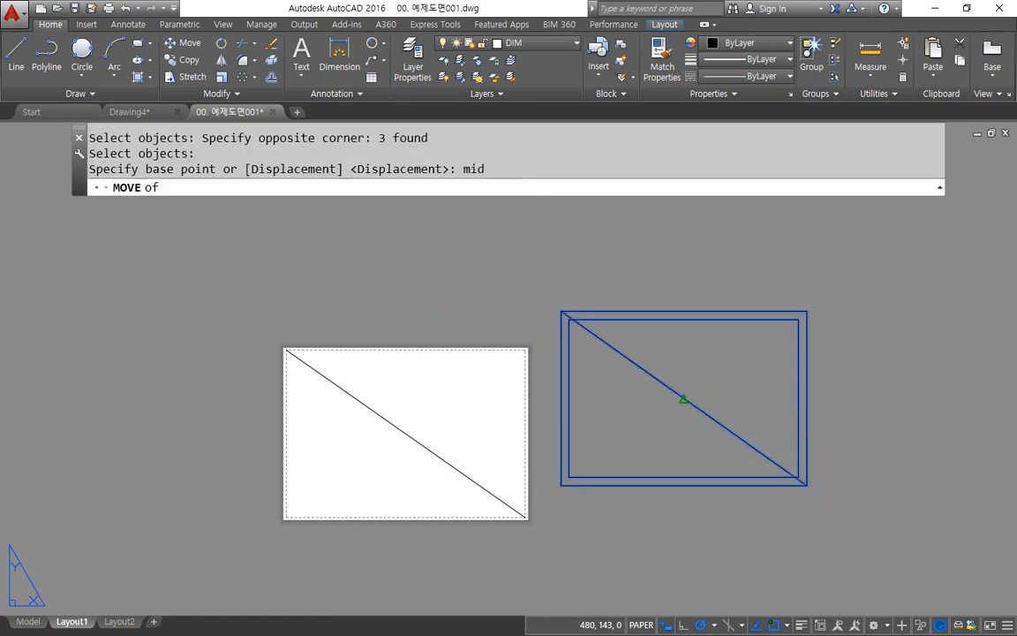
pyautogui.click(684, 400)
pyautogui.write('mid')
pyautogui.press('Return')
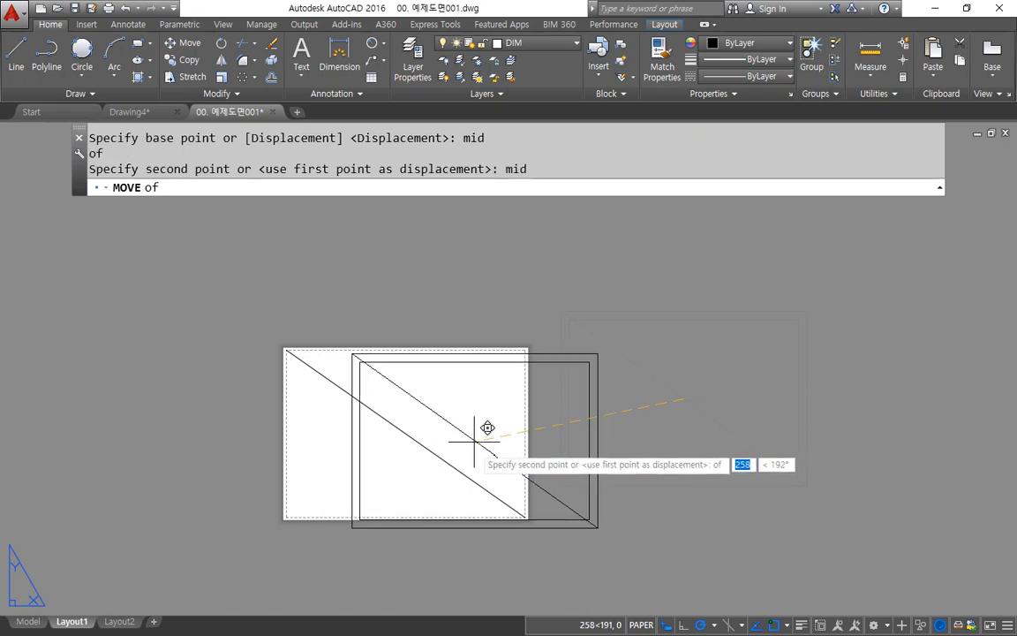
pyautogui.click(438, 462)
# Step: Erase both diagonal lines and the outer 297 x 210 rectangle, keeping only the inner border
pyautogui.click(446, 422)
pyautogui.click(357, 461)
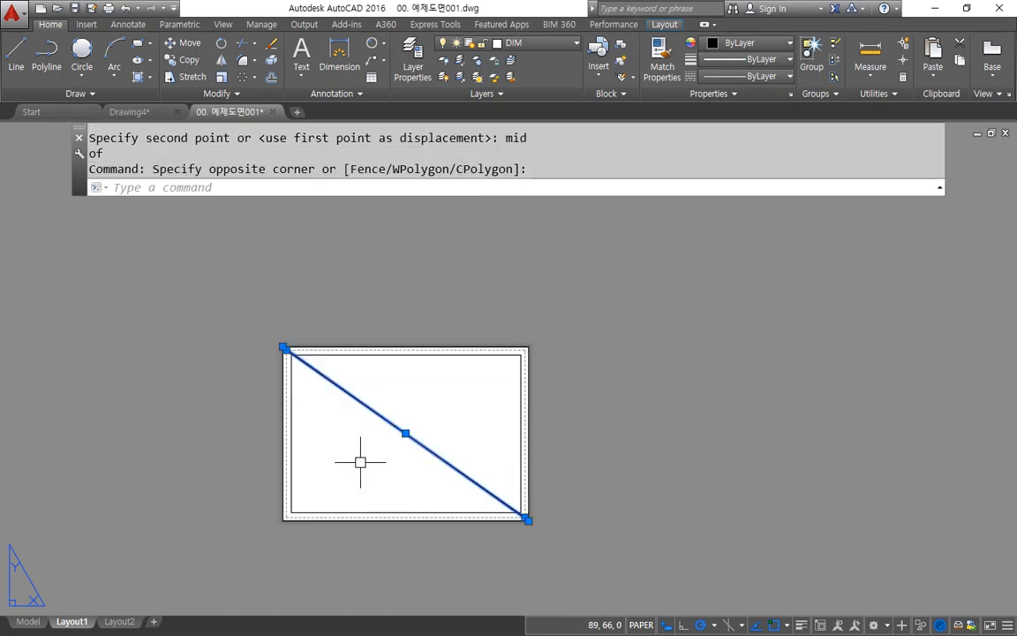
pyautogui.write('E')
pyautogui.press('Return')
pyautogui.scroll(2, 353, 393)
pyautogui.moveTo(545, 415); pyautogui.dragTo(566, 385, button='middle')
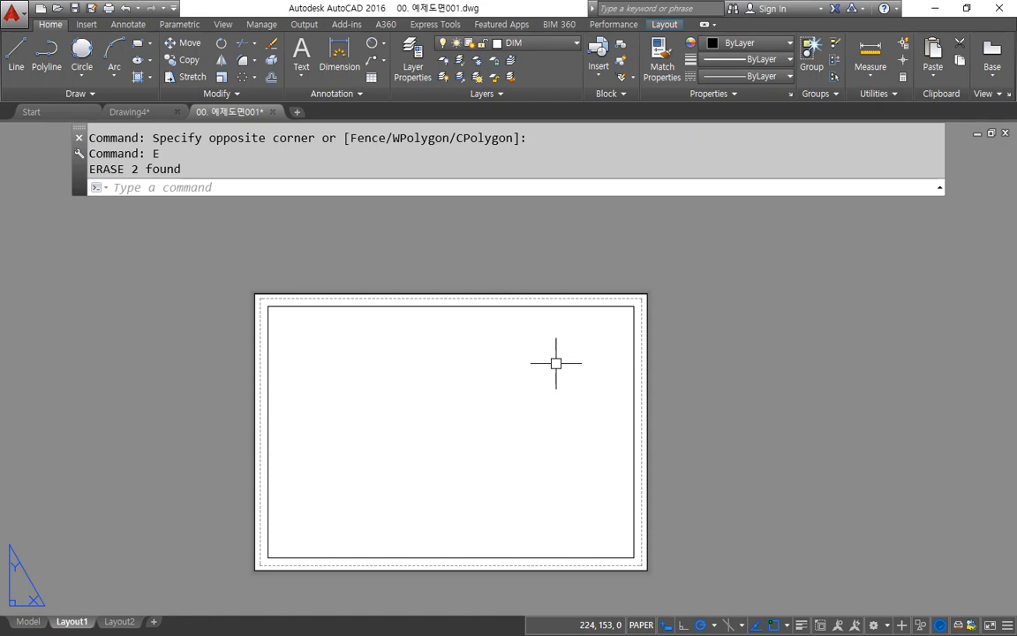
pyautogui.click(645, 295)
pyautogui.click(645, 295)
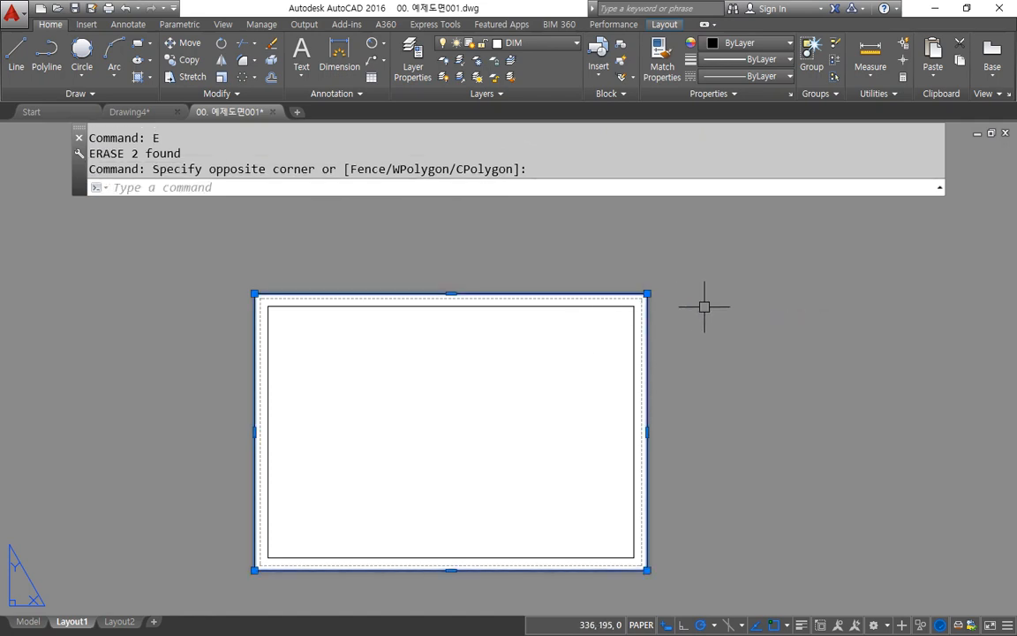
pyautogui.press('Delete')
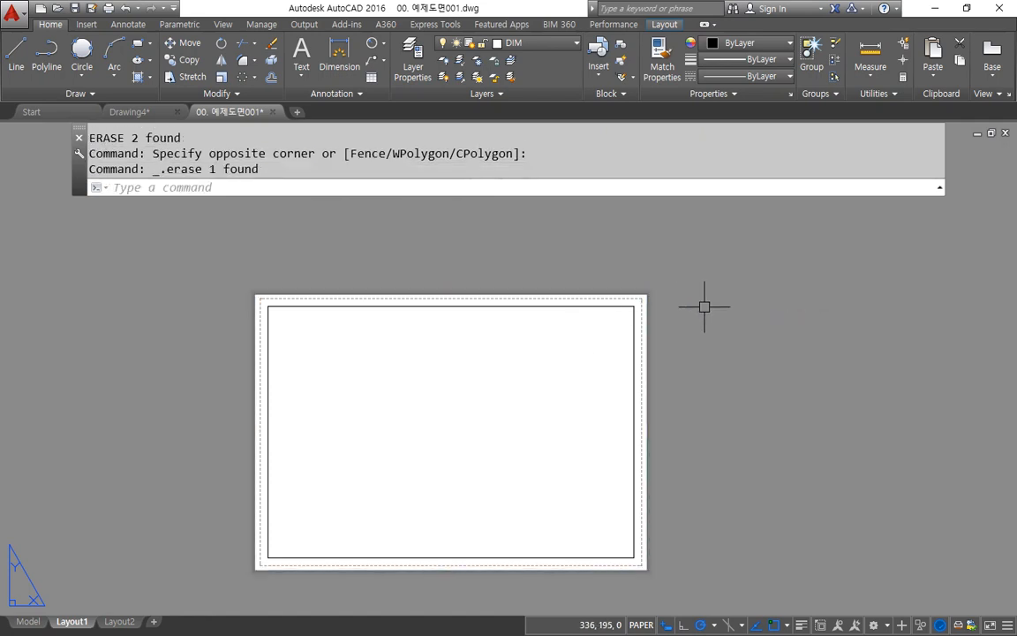
# Step: Thicken the inner border rectangle by changing its polyline global width in its properties
pyautogui.hotkey('ctrl', '1')
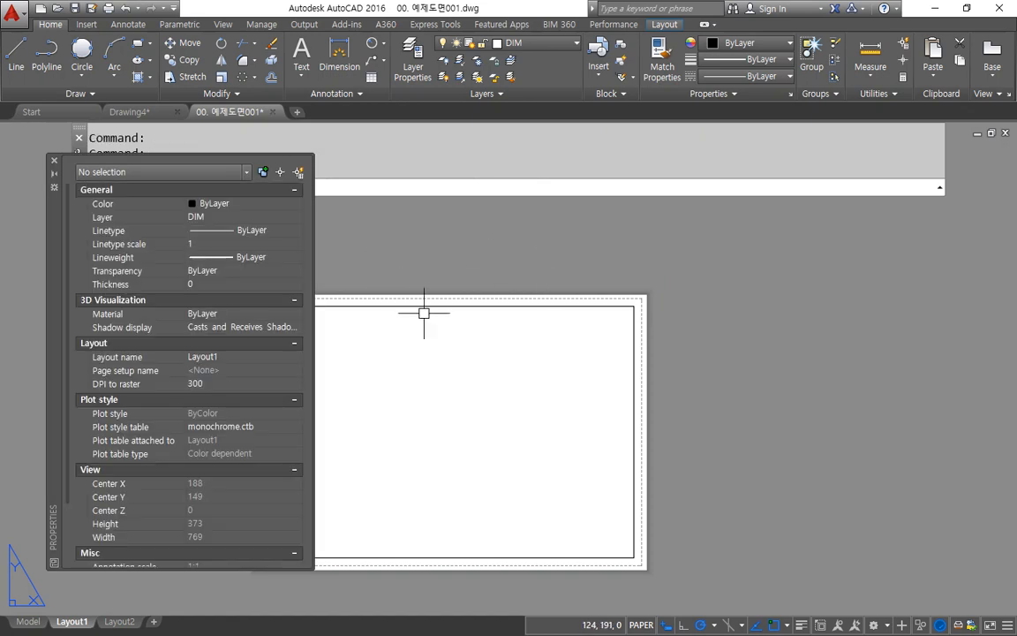
pyautogui.click(425, 307)
pyautogui.click(201, 437)
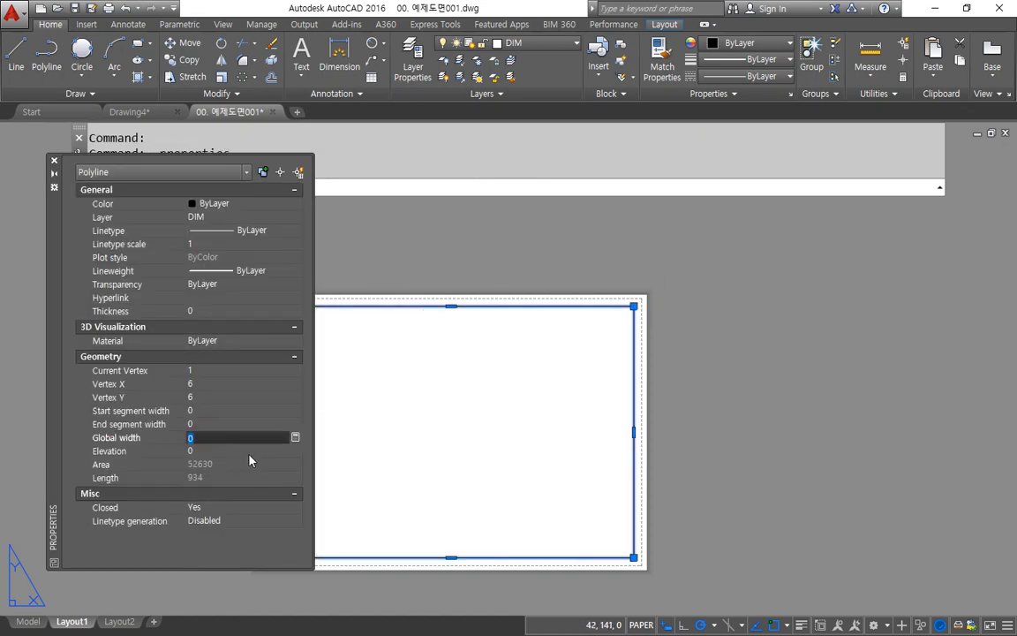
pyautogui.press('Return')
pyautogui.press('Escape')
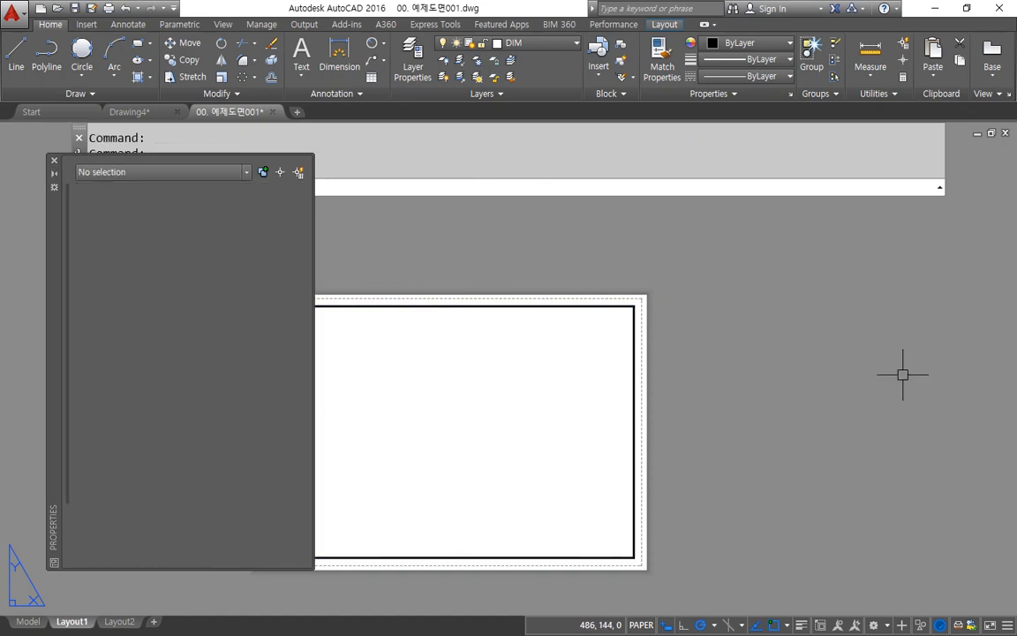
pyautogui.press('Escape')
pyautogui.click(54, 162)
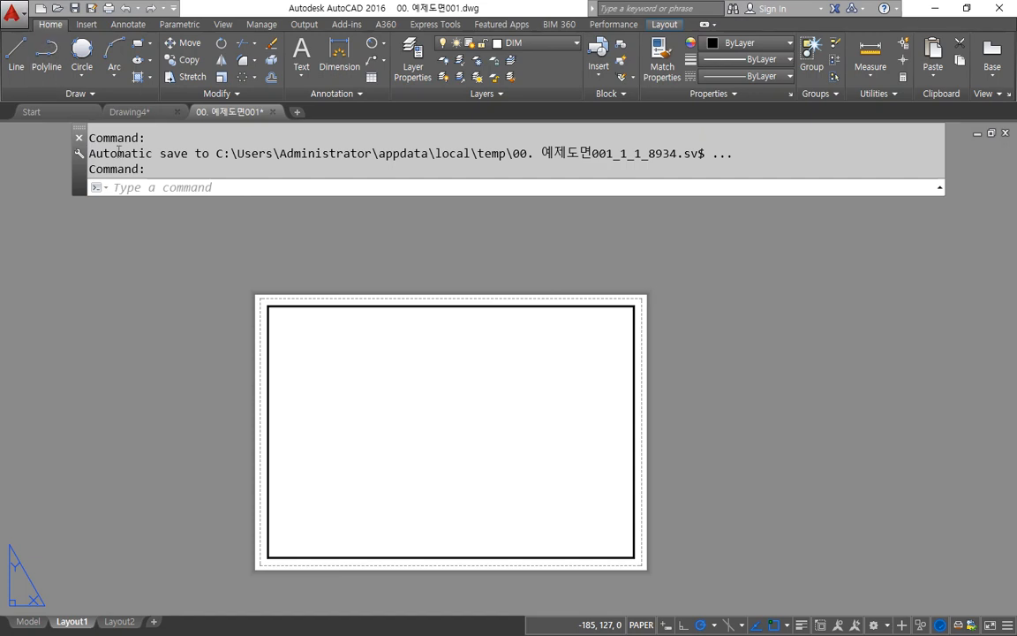
# Step: Create a single viewport with MVIEW spanning the inner border from its lower-left to its upper-right corner
pyautogui.click(169, 188)
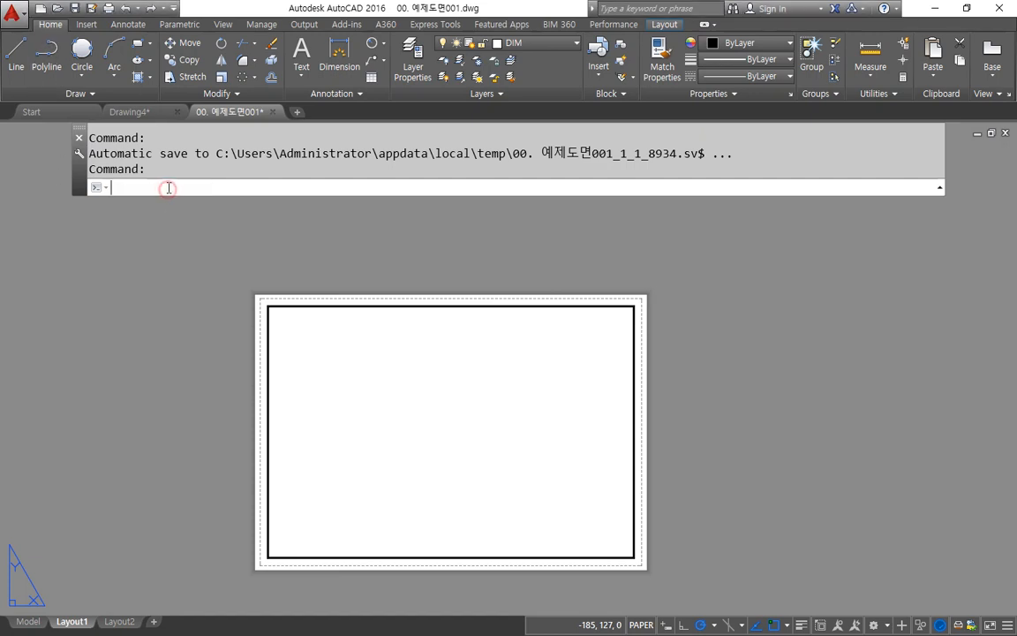
pyautogui.write('mv')
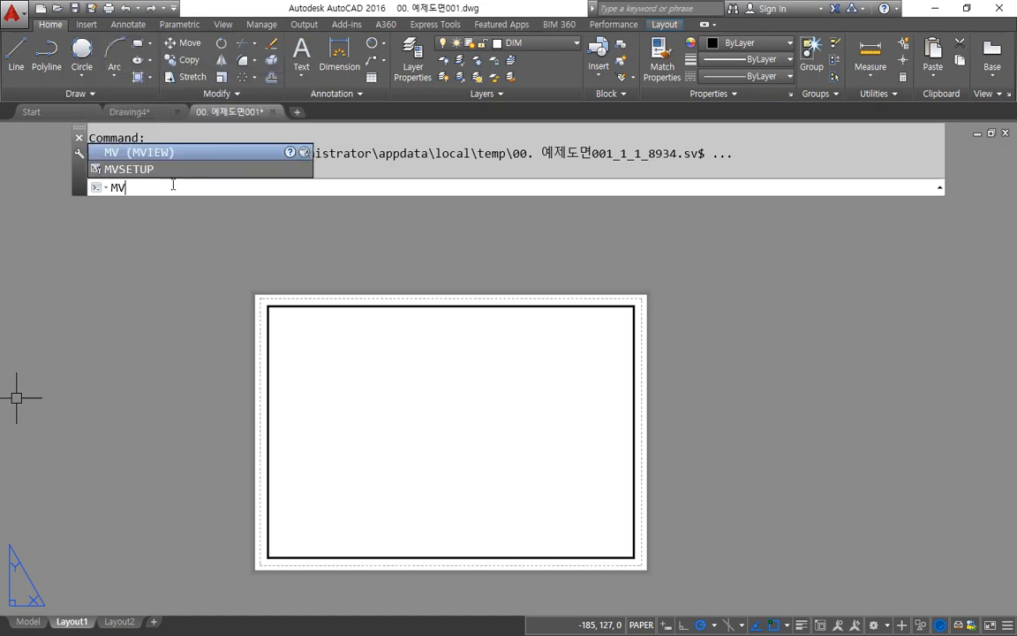
pyautogui.press('Return')
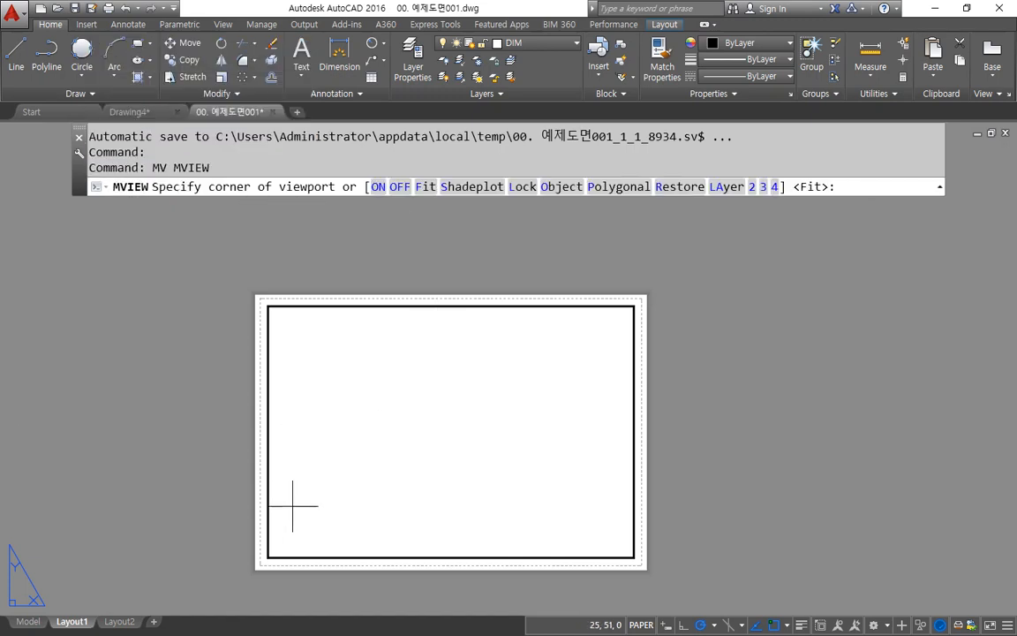
pyautogui.click(268, 558)
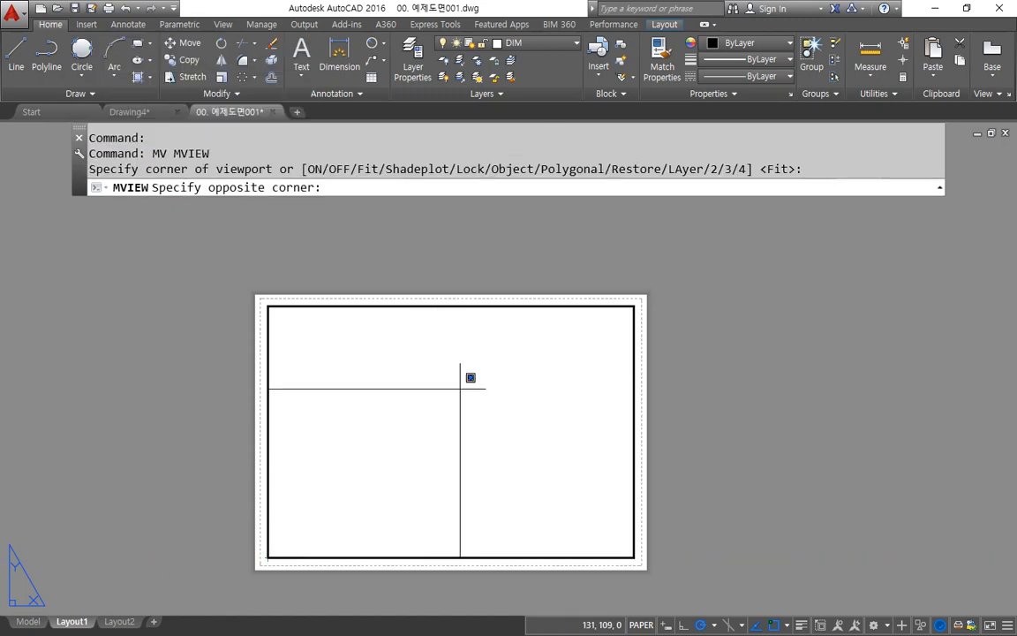
pyautogui.click(633, 306)
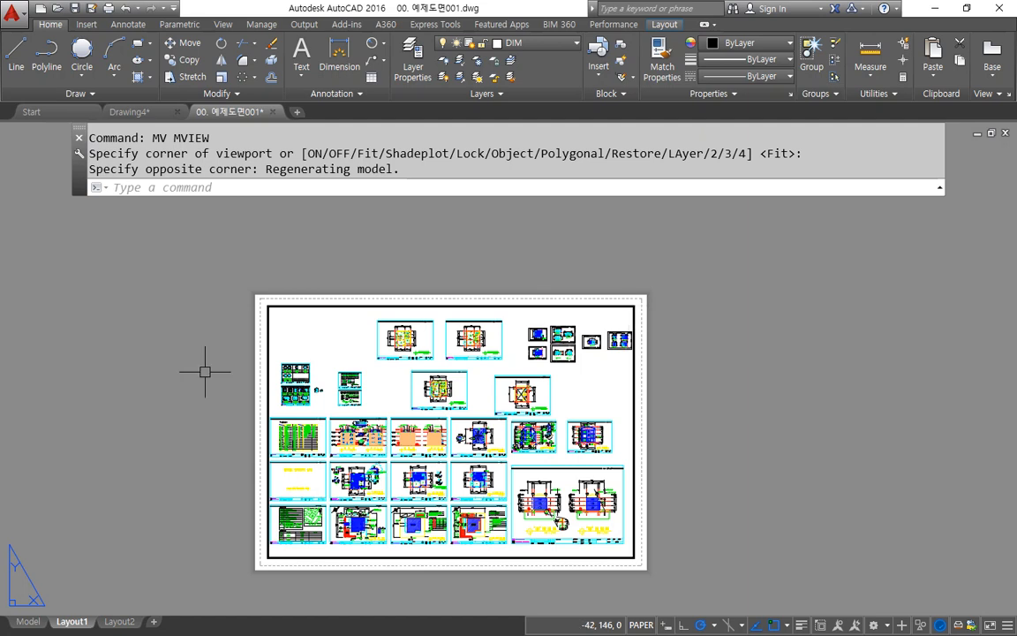
# Step: Erase the viewport together with the border rectangle around it
pyautogui.click(729, 254)
pyautogui.click(534, 381)
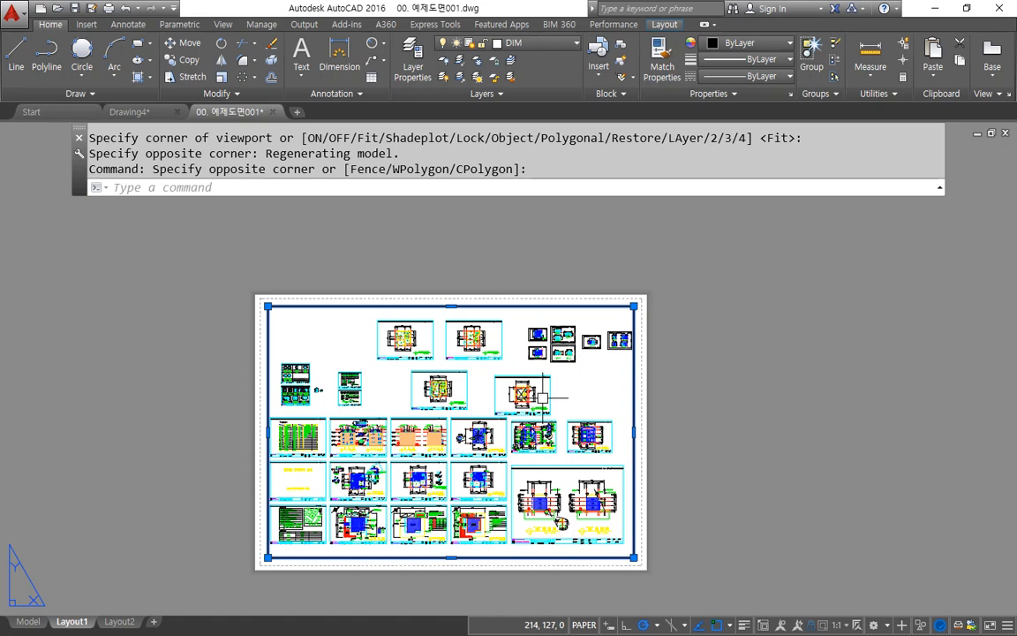
pyautogui.press('Delete')
# Step: Create four viewports with MVIEW option 4 over a freehand rectangular area inside the empty sheet
pyautogui.write('MV')
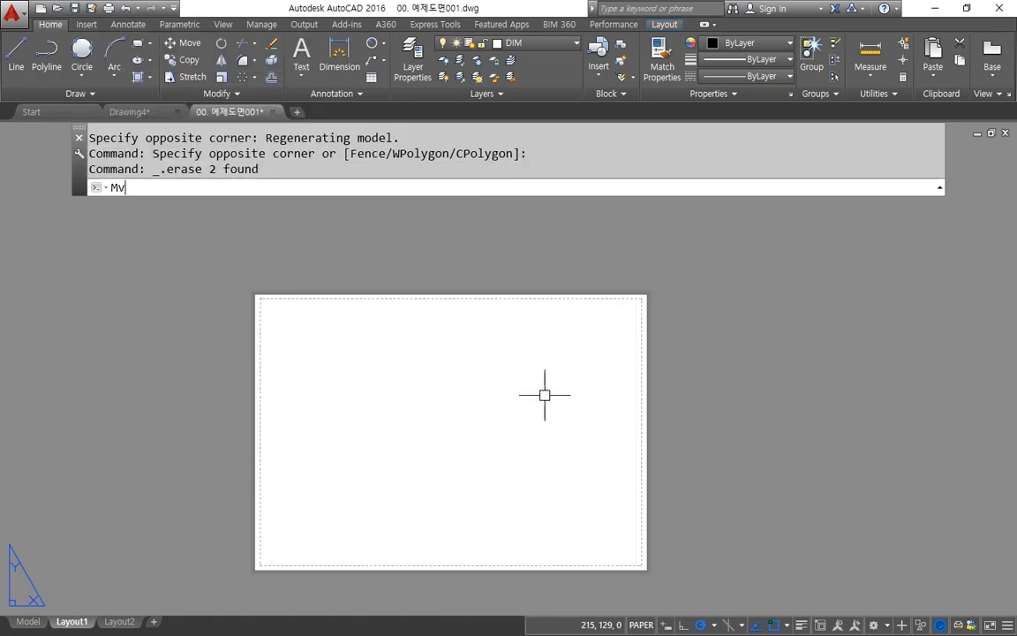
pyautogui.press('Return')
pyautogui.moveTo(778, 205)
pyautogui.mouseDown()
pyautogui.moveTo(776, 173)
pyautogui.moveTo(781, 205)
pyautogui.moveTo(763, 191)
pyautogui.mouseUp()
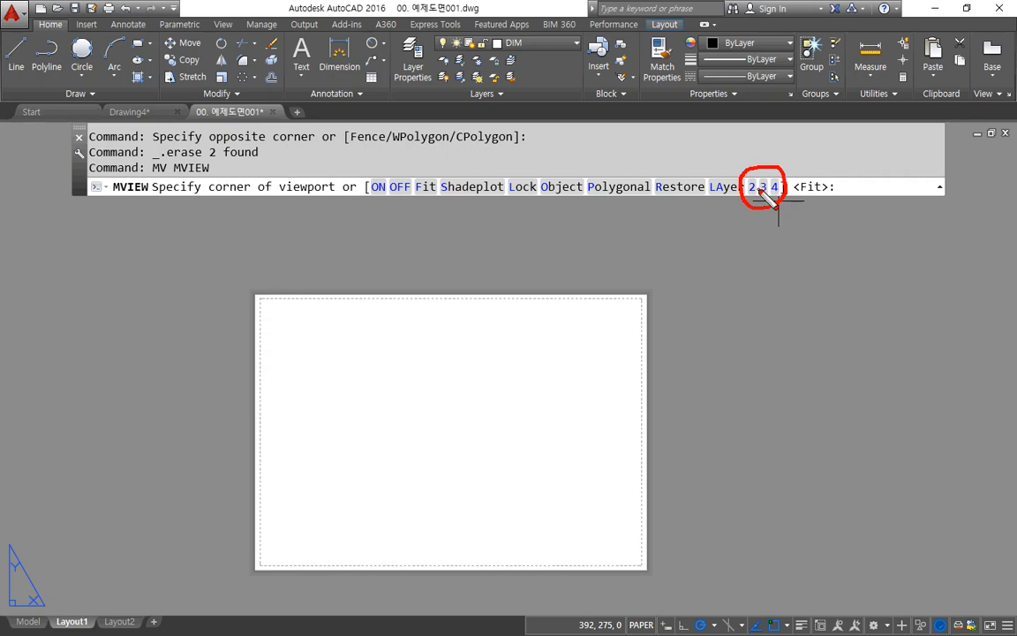
pyautogui.press('Escape')
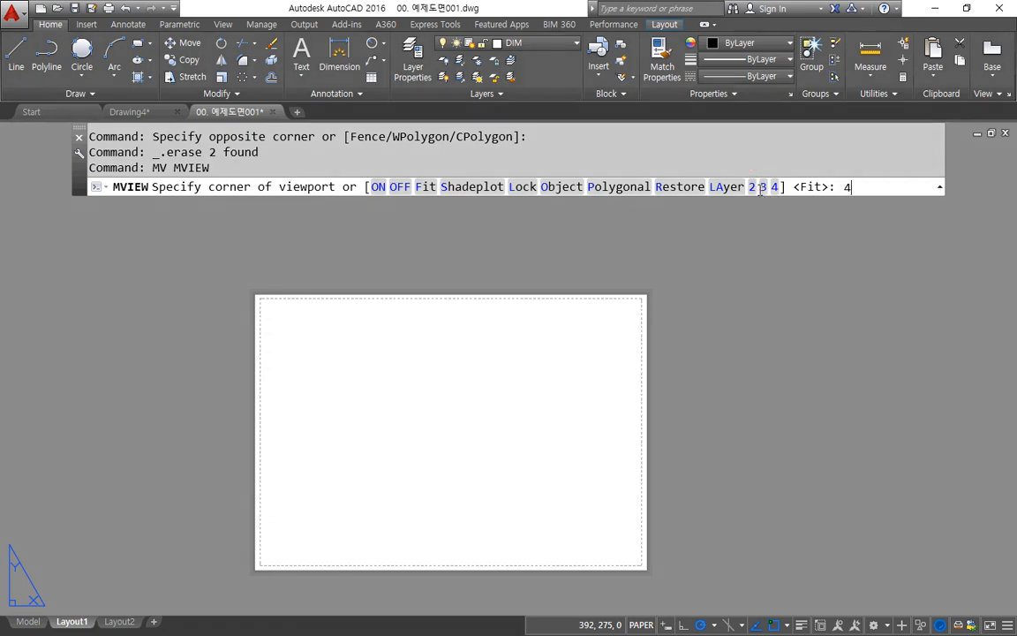
pyautogui.press('Return')
pyautogui.click(298, 533)
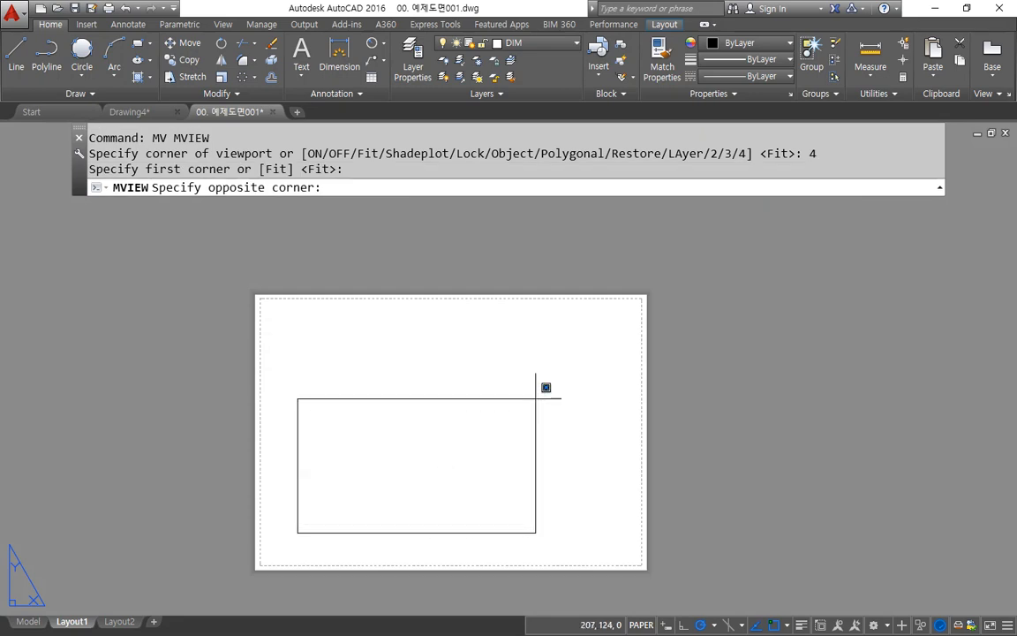
pyautogui.click(582, 322)
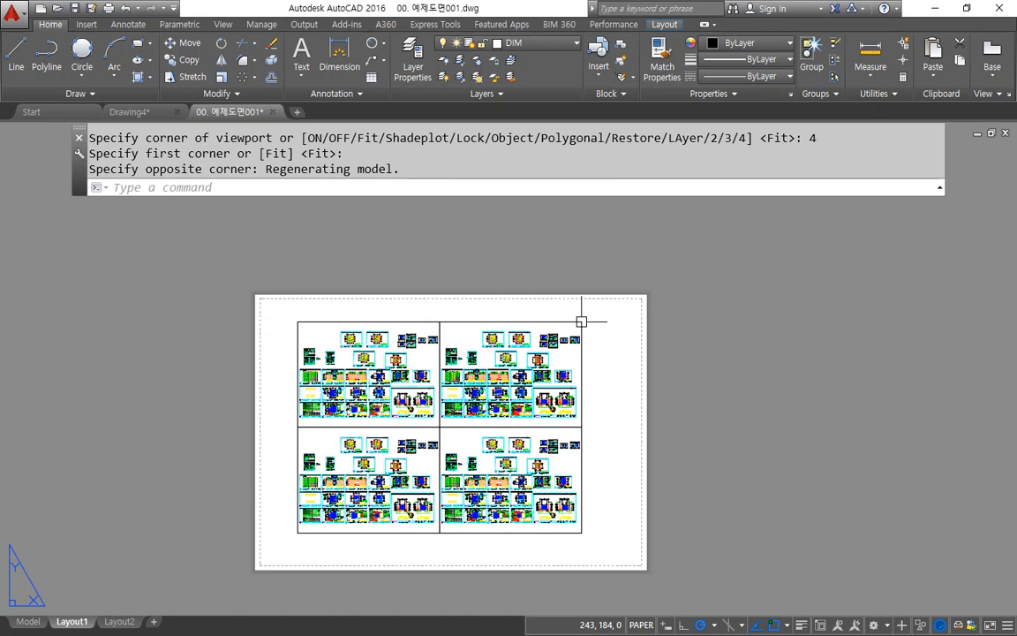
# Step: Erase the upper-right one of the four viewports
pyautogui.click(617, 311)
pyautogui.click(534, 362)
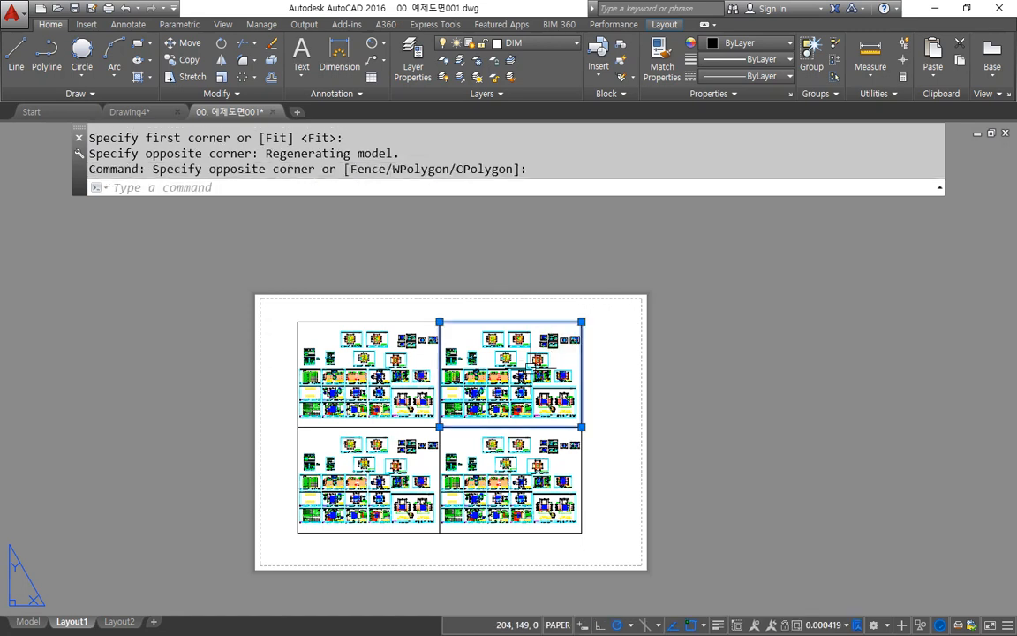
pyautogui.press('Delete')
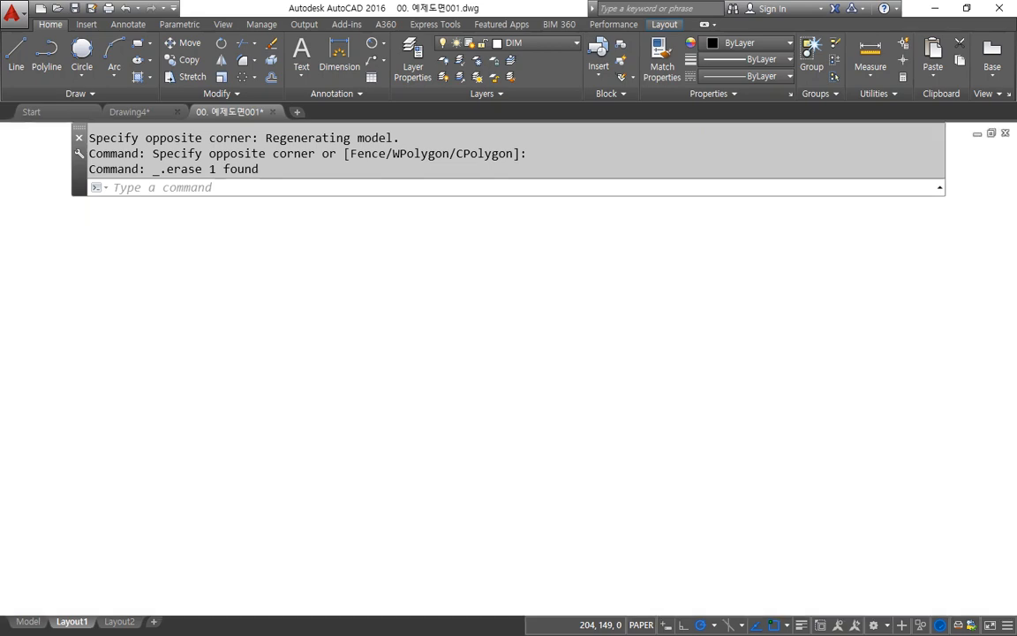
# Step: Undo the viewport, border and erase operations back past the frame's move, and redo only that move
pyautogui.hotkey('ctrl', 'z')
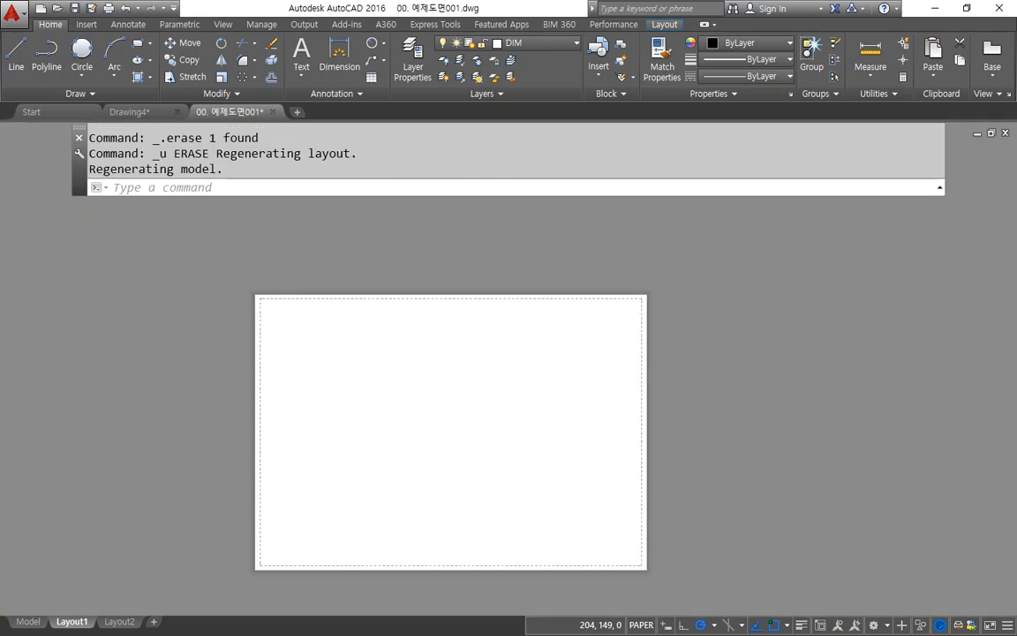
pyautogui.hotkey('ctrl', 'z')
pyautogui.hotkey('ctrl', 'z')
pyautogui.hotkey('ctrl', 'z')
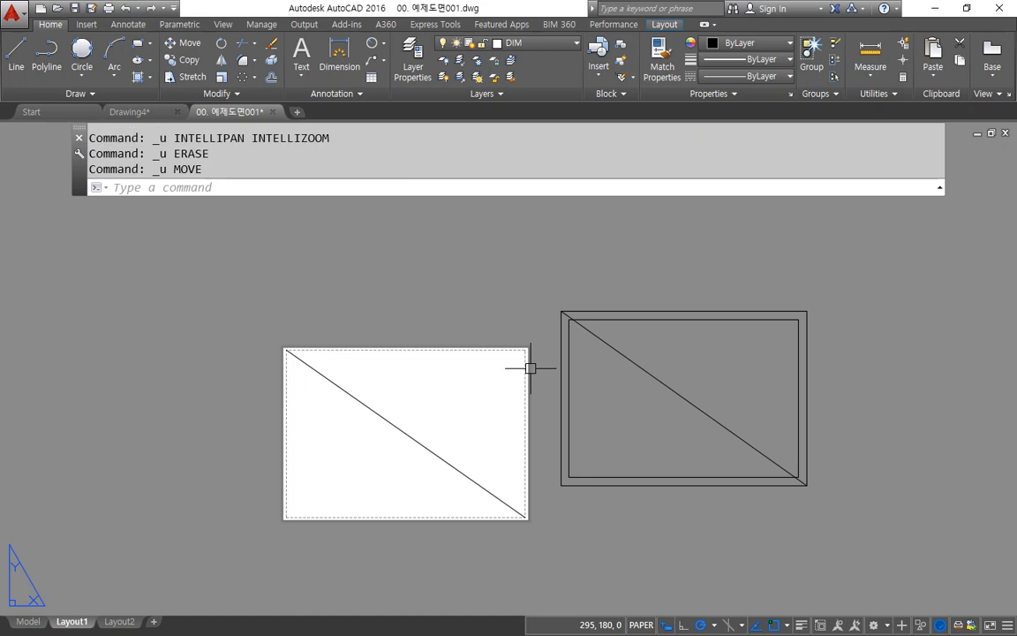
pyautogui.hotkey('ctrl', 'y')
# Step: Erase the two overlapping diagonals and the outer rectangle so that only the inner border stays on the sheet
pyautogui.click(465, 421)
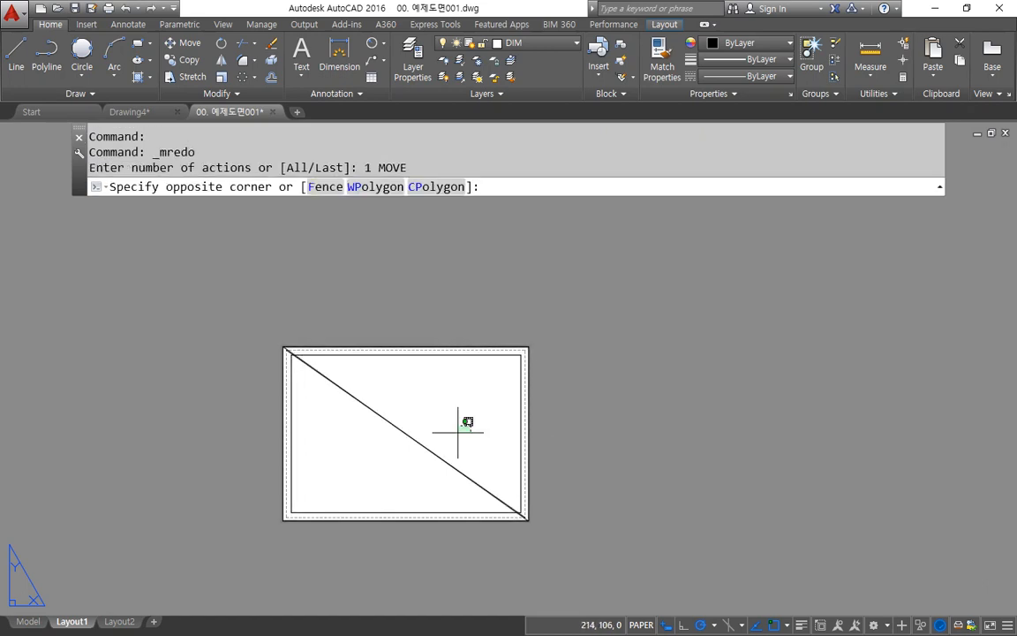
pyautogui.click(372, 446)
pyautogui.write('e')
pyautogui.press('Return')
pyautogui.click(547, 312)
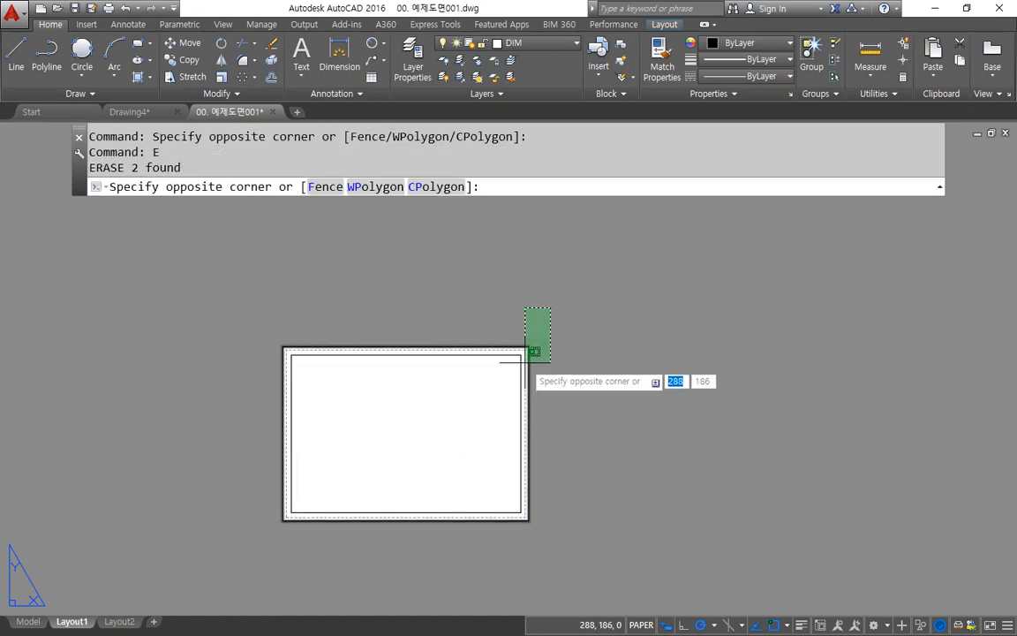
pyautogui.click(530, 360)
pyautogui.write('e')
pyautogui.press('Return')
# Step: Create four viewports with MVIEW option 4, fitted from the inner border's lower-left to its upper-right corner
pyautogui.write('mv')
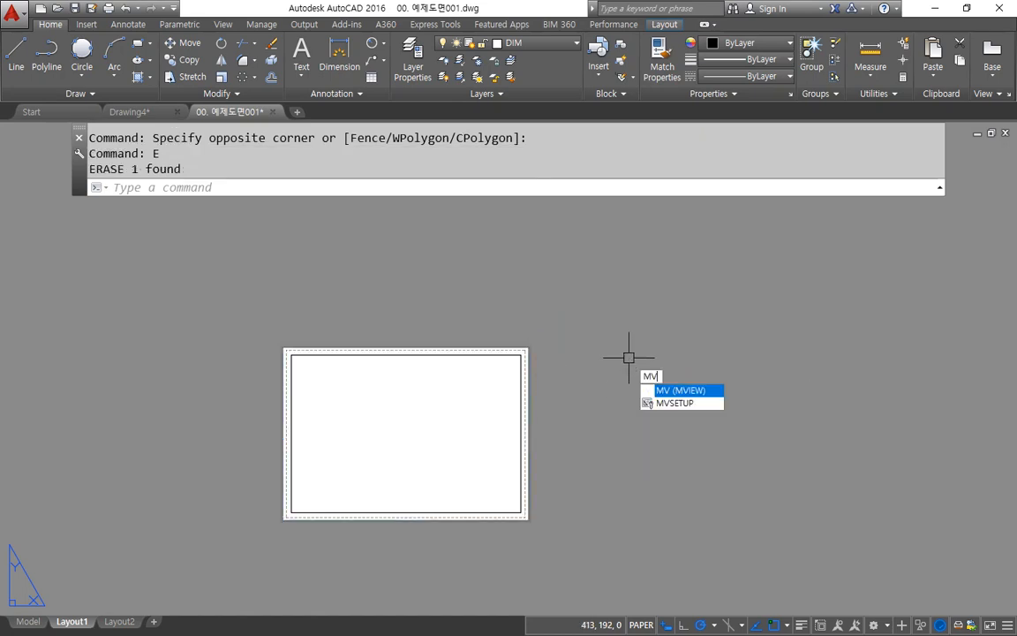
pyautogui.press('Return')
pyautogui.write('4')
pyautogui.press('Return')
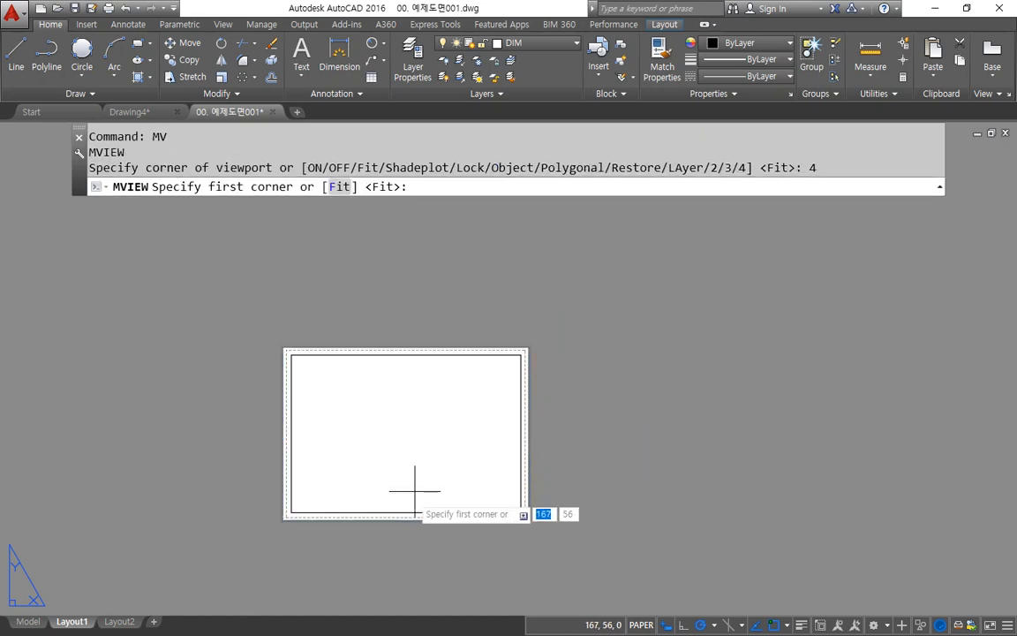
pyautogui.click(292, 512)
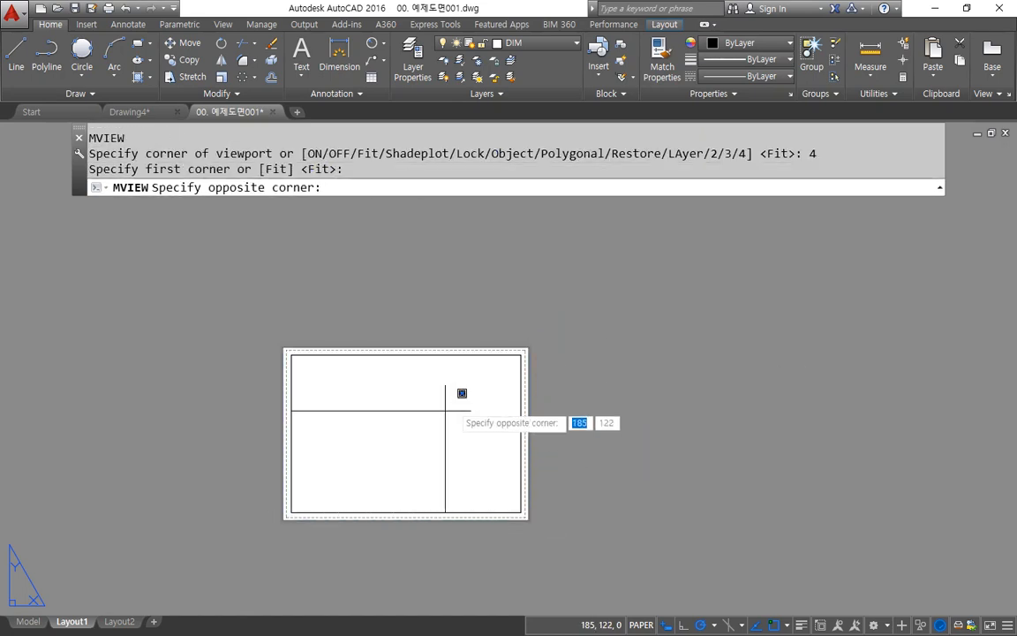
pyautogui.click(523, 351)
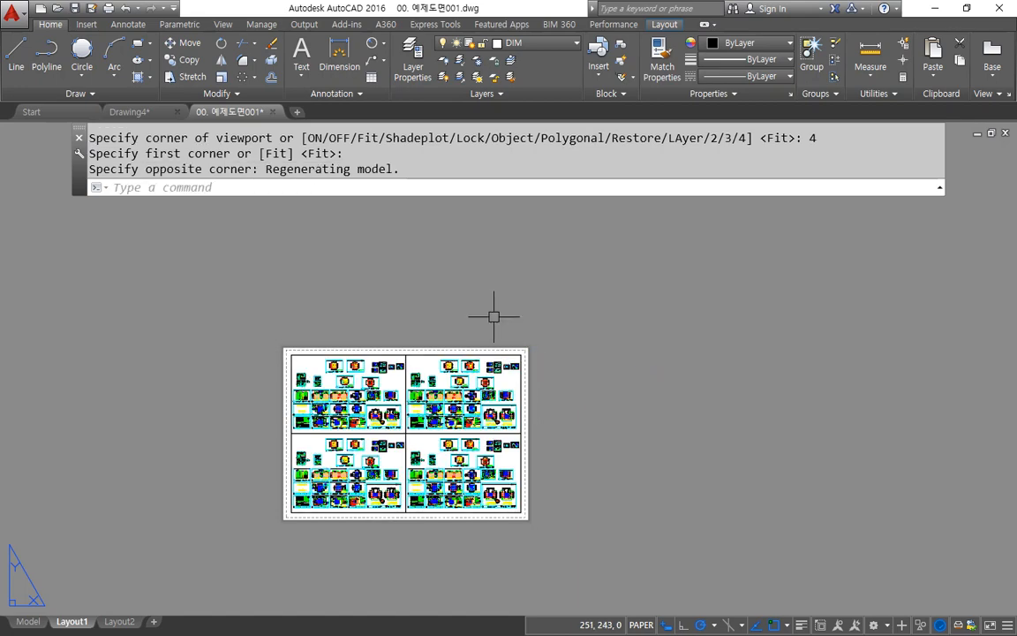
# Step: Erase the upper-right viewport inside the border, keeping the other three
pyautogui.scroll(2, 495, 320)
pyautogui.click(491, 379)
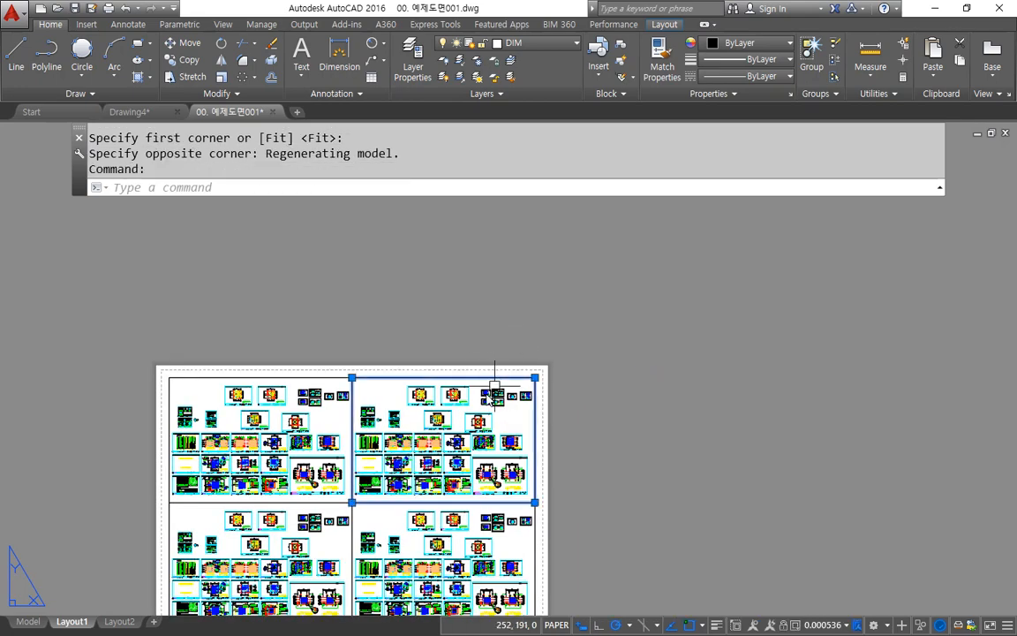
pyautogui.write('E')
pyautogui.press('Return')
pyautogui.moveTo(398, 481); pyautogui.dragTo(509, 354, button='middle')
pyautogui.moveTo(481, 299); pyautogui.dragTo(488, 297, button='middle')
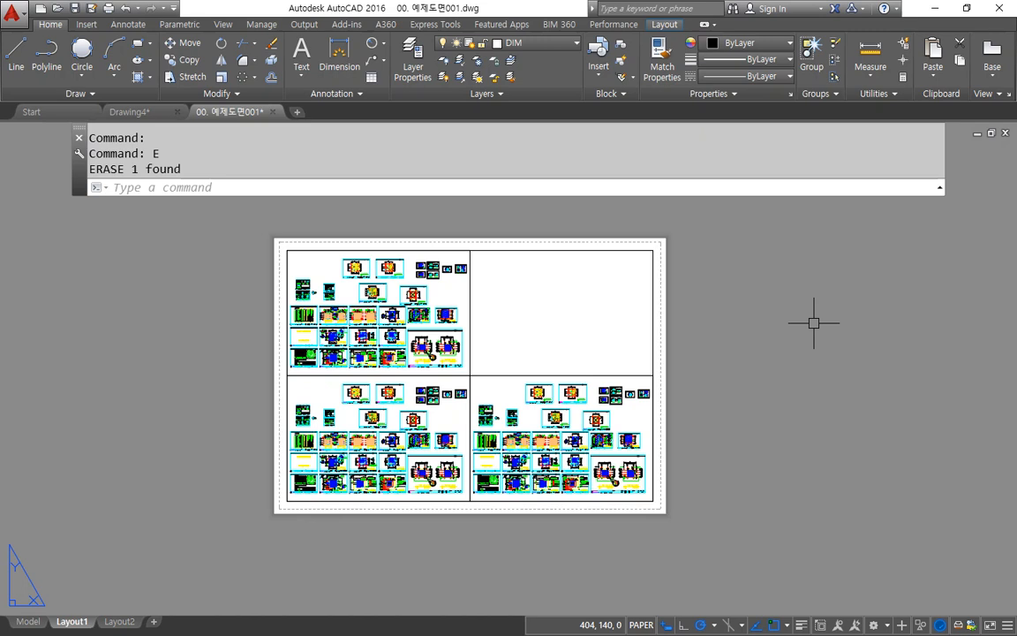
pyautogui.write('mv')
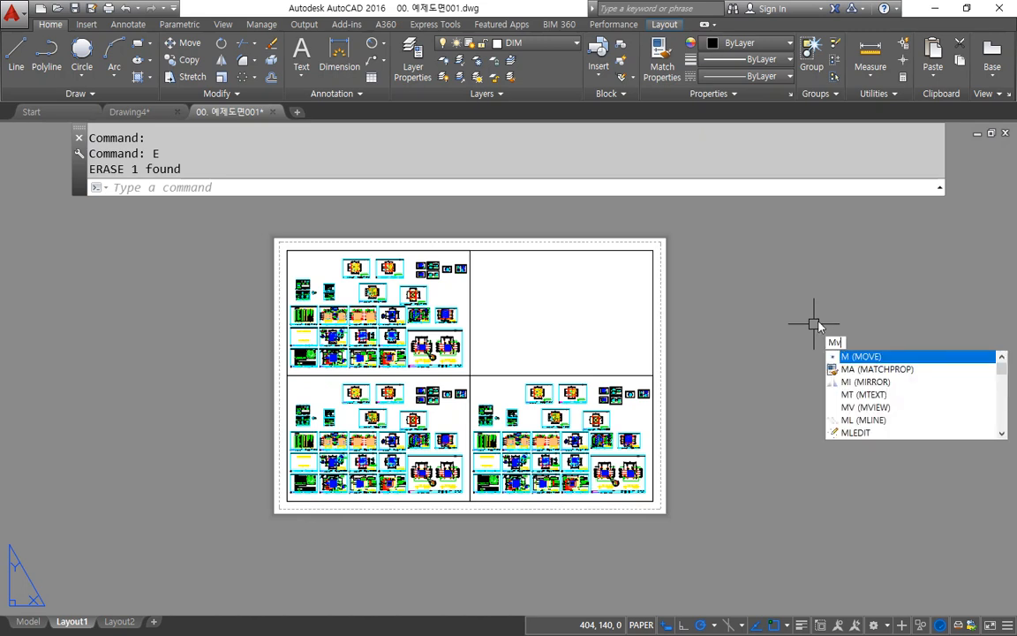
pyautogui.press('Return')
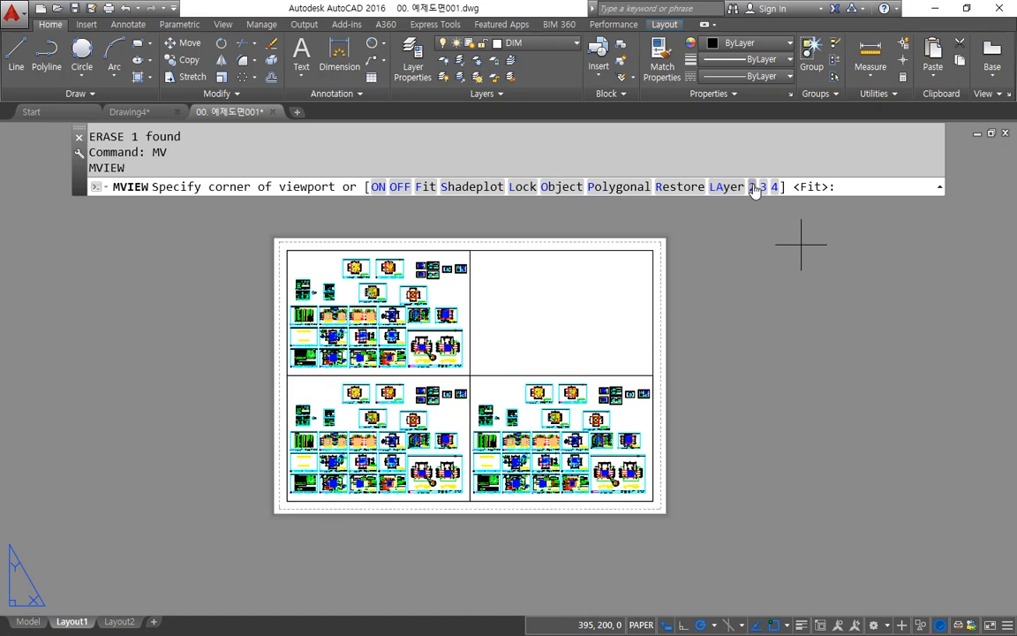
pyautogui.press('Escape')
pyautogui.press('Escape')
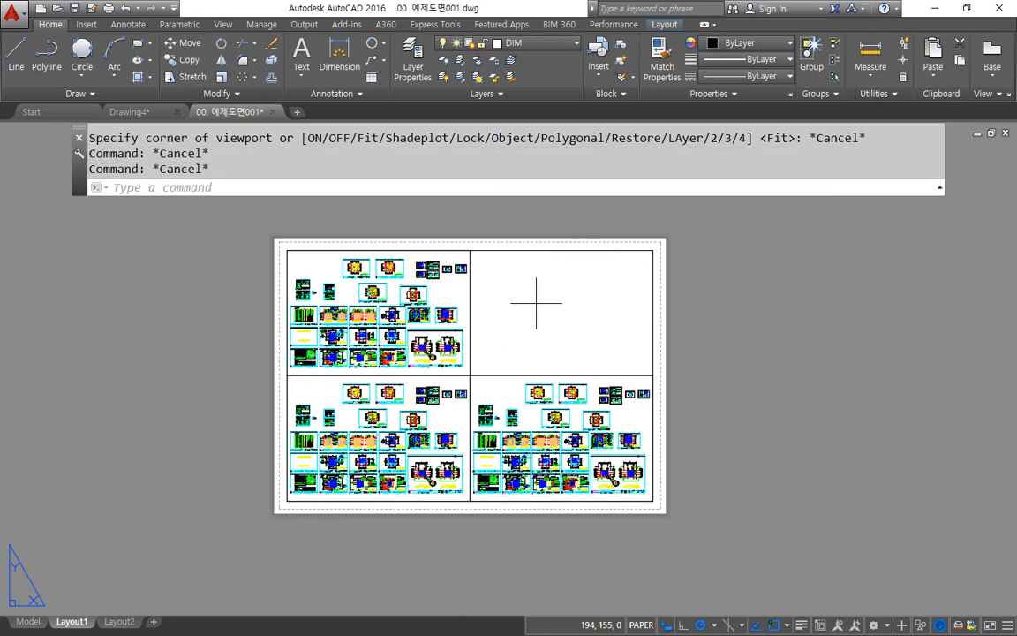
# Step: Erase the three remaining viewports with one crossing selection, leaving only the inner border on the sheet
pyautogui.click(536, 302)
pyautogui.click(411, 375)
pyautogui.write('e')
pyautogui.press('Return')
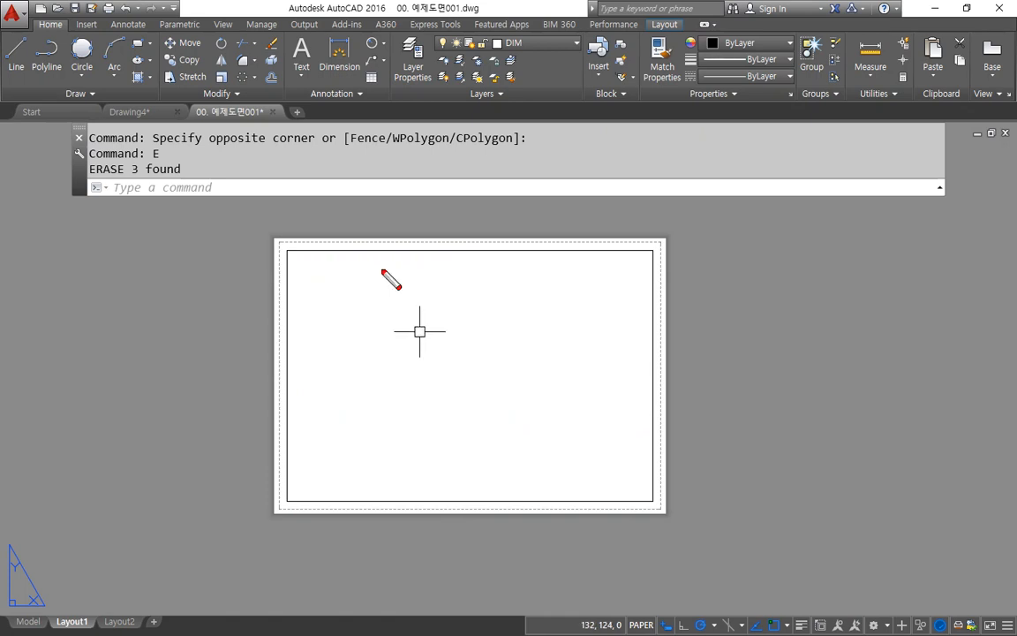
pyautogui.moveTo(399, 244); pyautogui.dragTo(390, 483)
pyautogui.moveTo(527, 261); pyautogui.dragTo(550, 504)
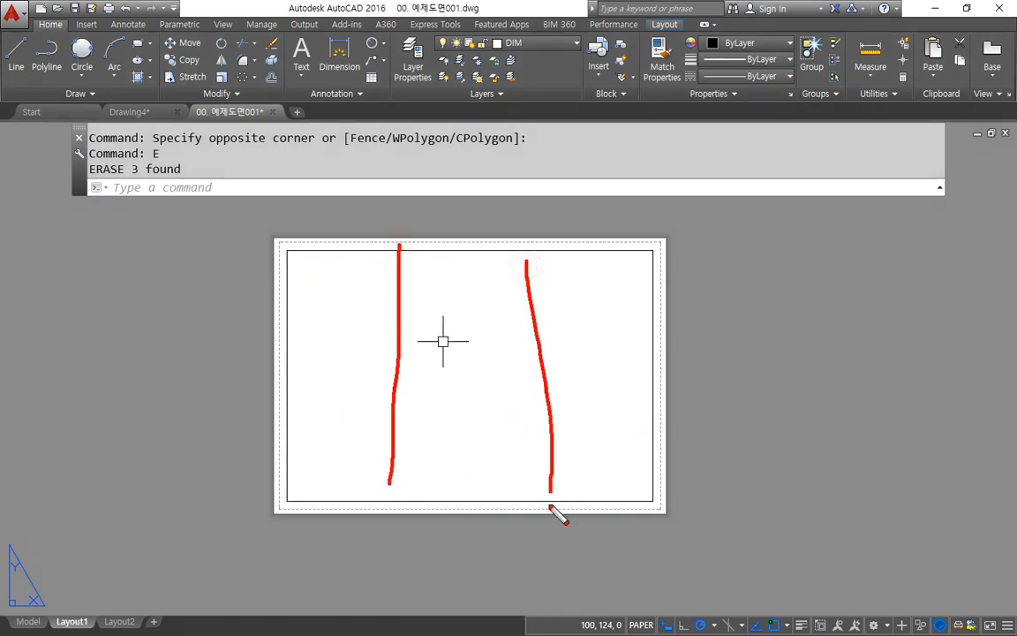
pyautogui.press('e')
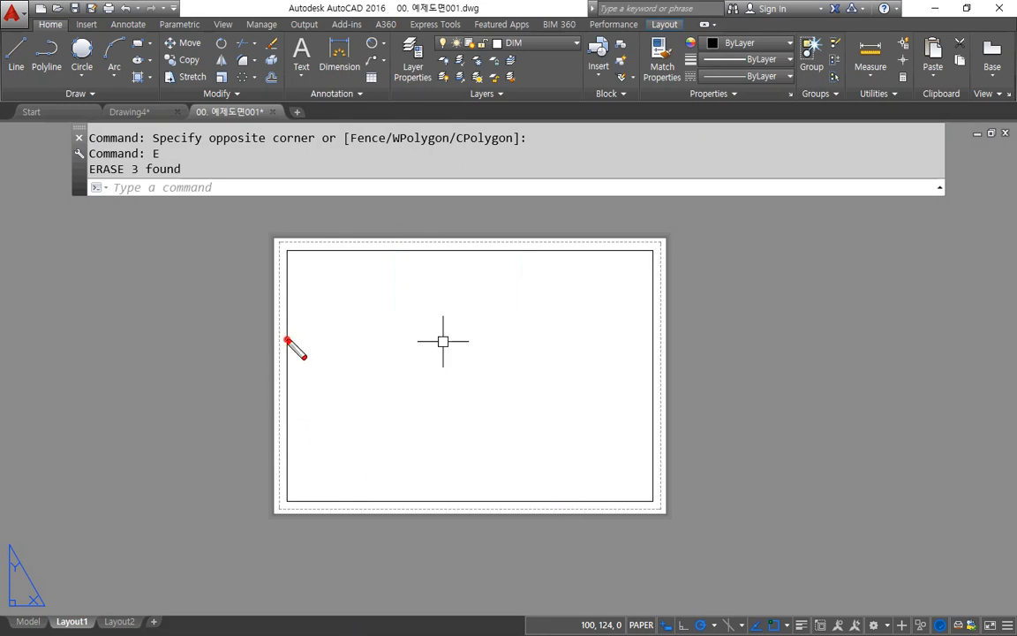
pyautogui.moveTo(286, 338); pyautogui.dragTo(609, 344)
pyautogui.moveTo(646, 429); pyautogui.dragTo(238, 422)
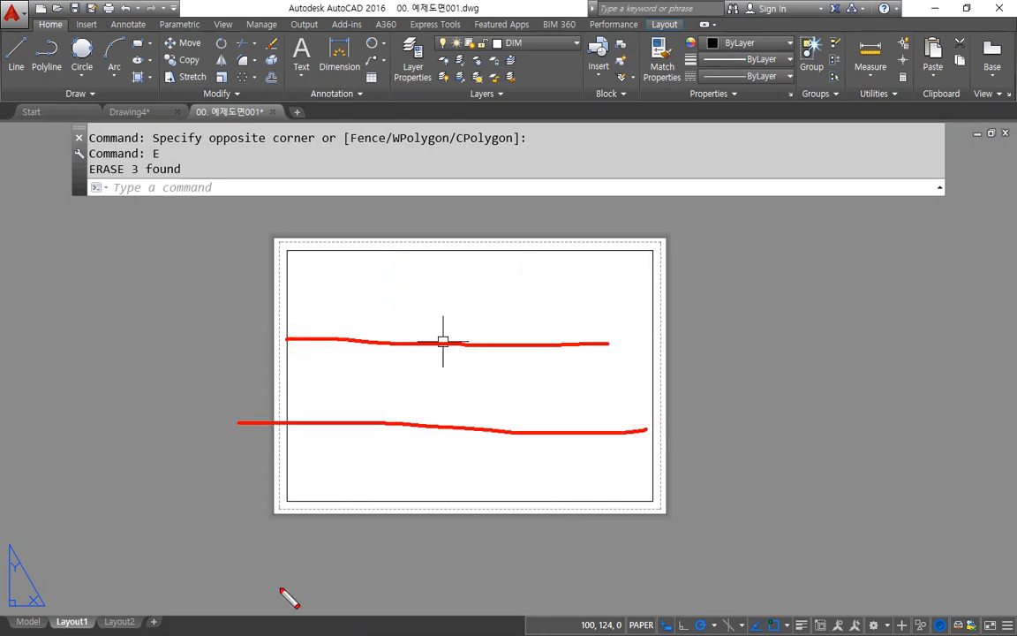
pyautogui.press('e')
pyautogui.moveTo(466, 253); pyautogui.dragTo(475, 516)
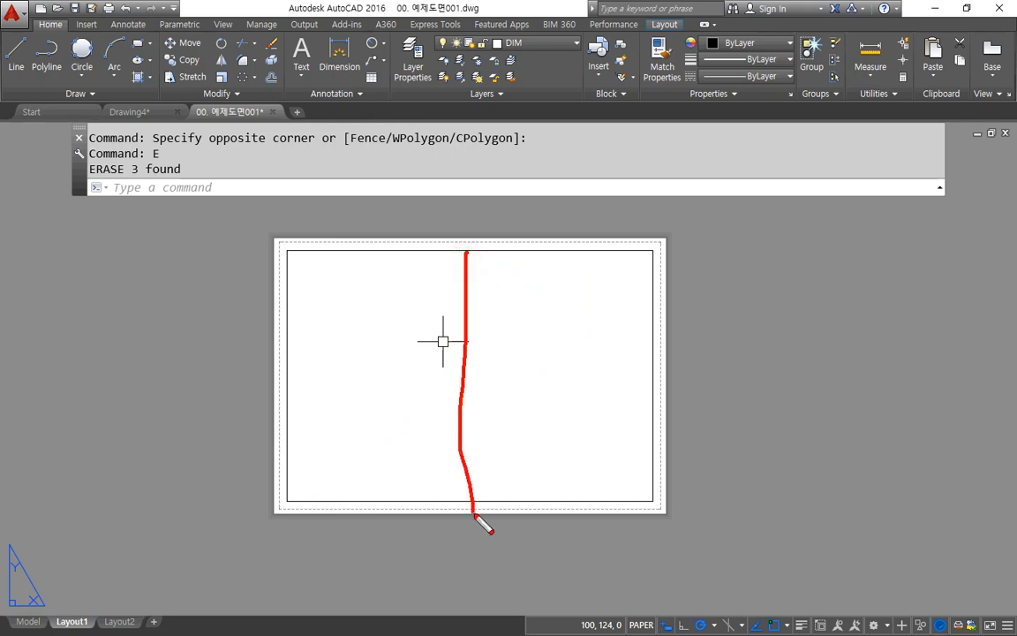
pyautogui.moveTo(459, 381); pyautogui.dragTo(640, 377)
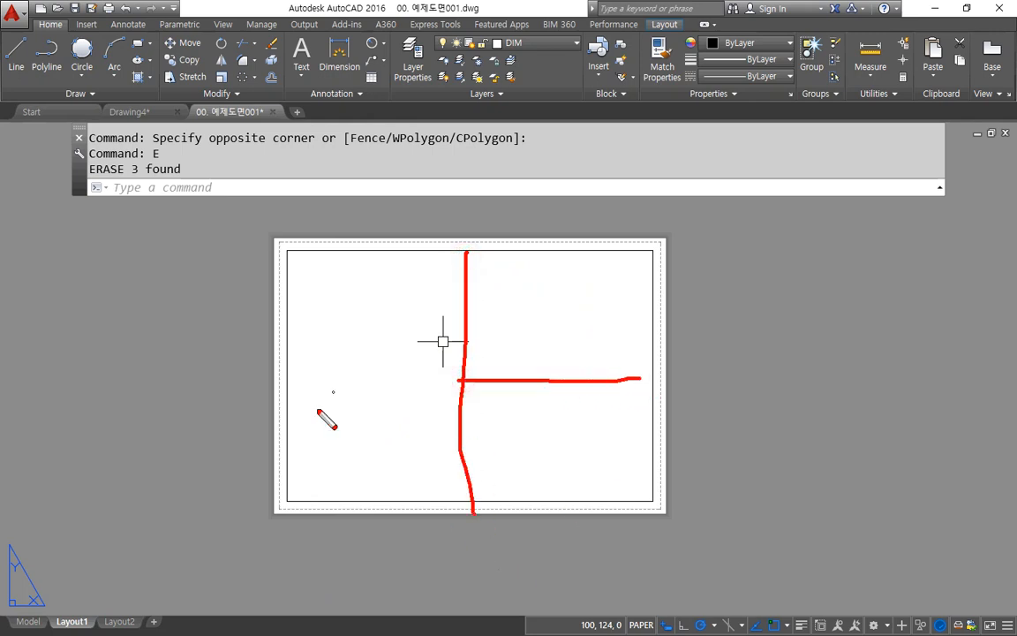
pyautogui.press('e')
pyautogui.moveTo(466, 248); pyautogui.dragTo(475, 433)
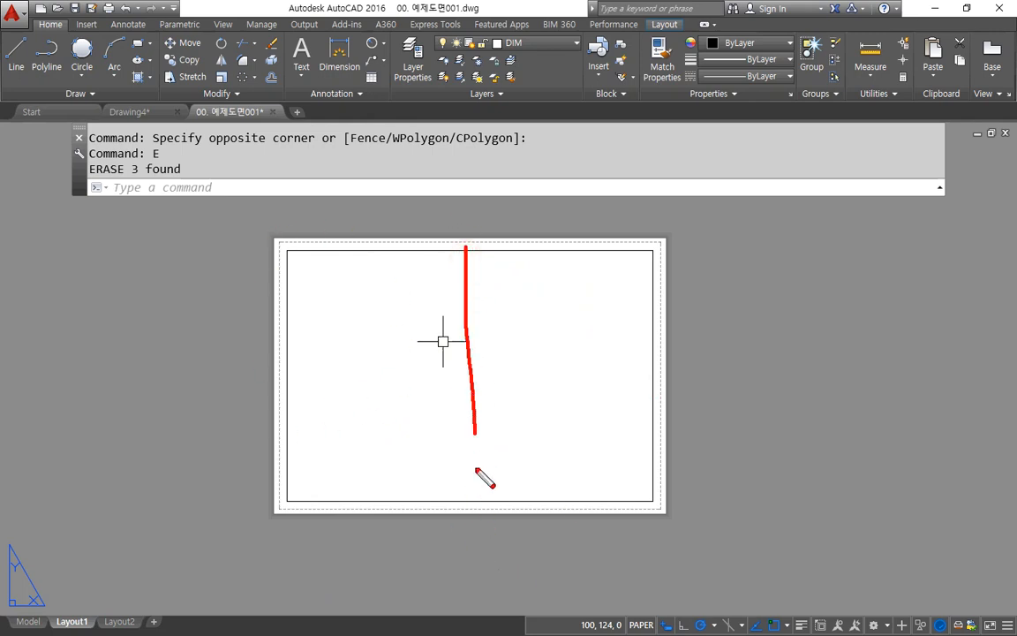
pyautogui.moveTo(469, 376)
pyautogui.mouseDown()
pyautogui.moveTo(348, 378)
pyautogui.moveTo(638, 368)
pyautogui.moveTo(477, 463)
pyautogui.moveTo(482, 493)
pyautogui.mouseUp()
pyautogui.press('e')
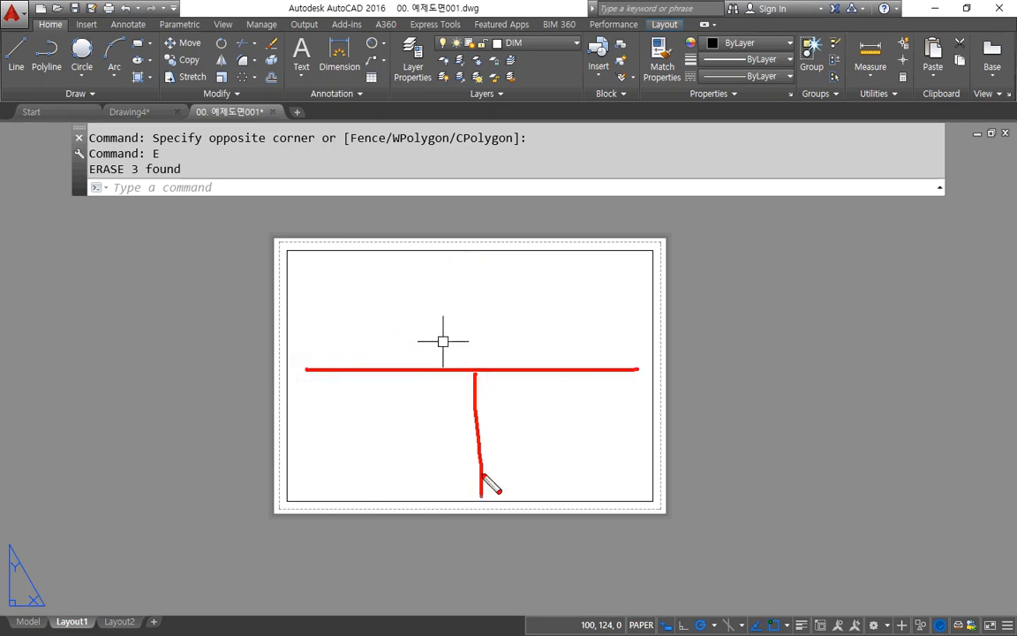
pyautogui.press('e')
pyautogui.moveTo(295, 376); pyautogui.dragTo(657, 374)
pyautogui.moveTo(468, 361); pyautogui.dragTo(469, 262)
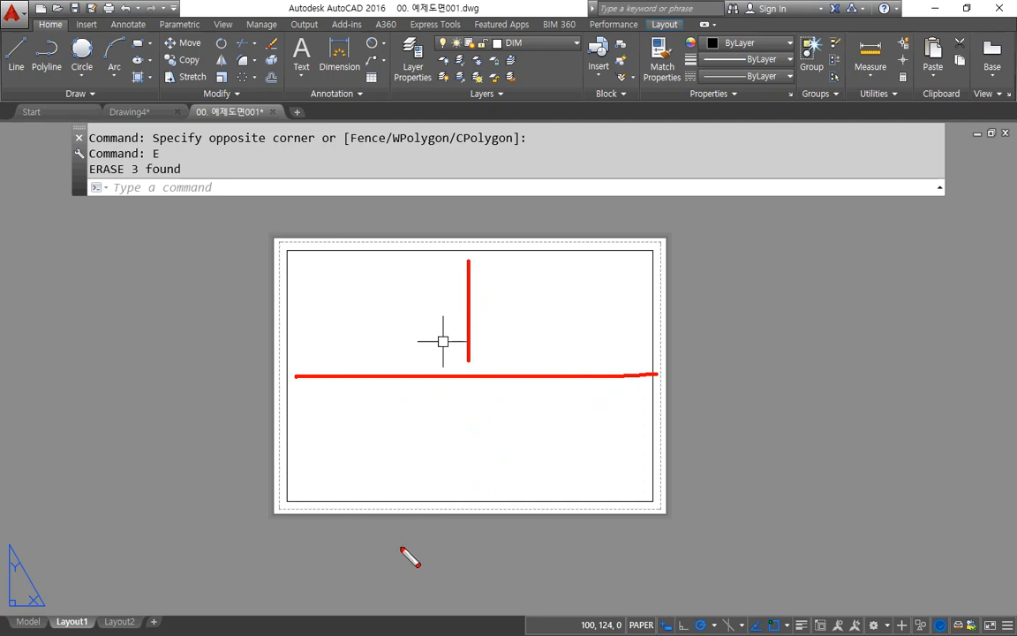
pyautogui.press('Escape')
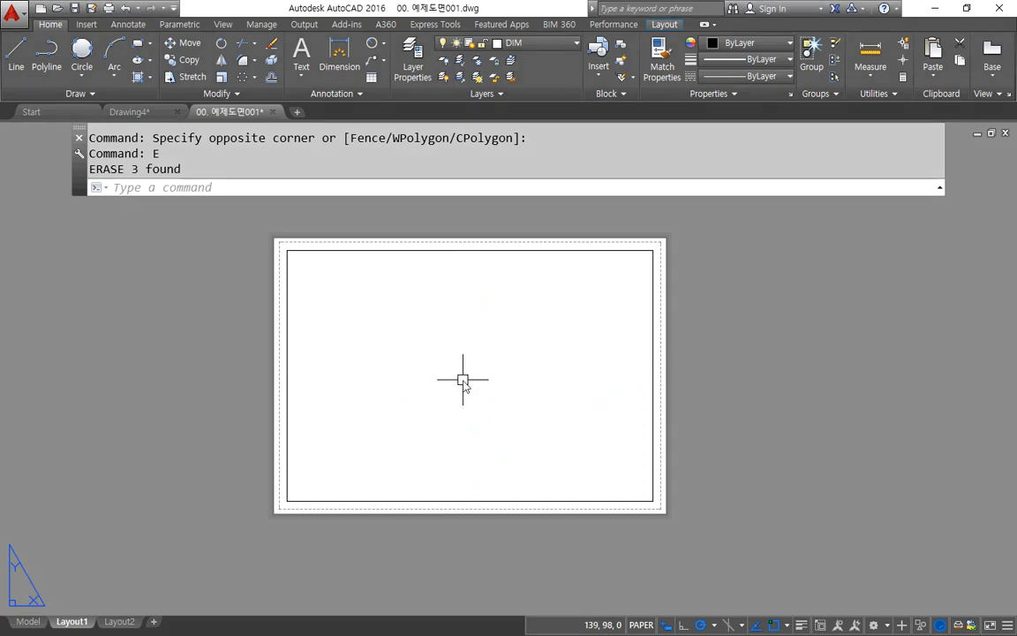
# Step: Start MVIEW with option 3 to bring up the arrangement choices for three viewports
pyautogui.write('mv')
pyautogui.press('Return')
pyautogui.write('3')
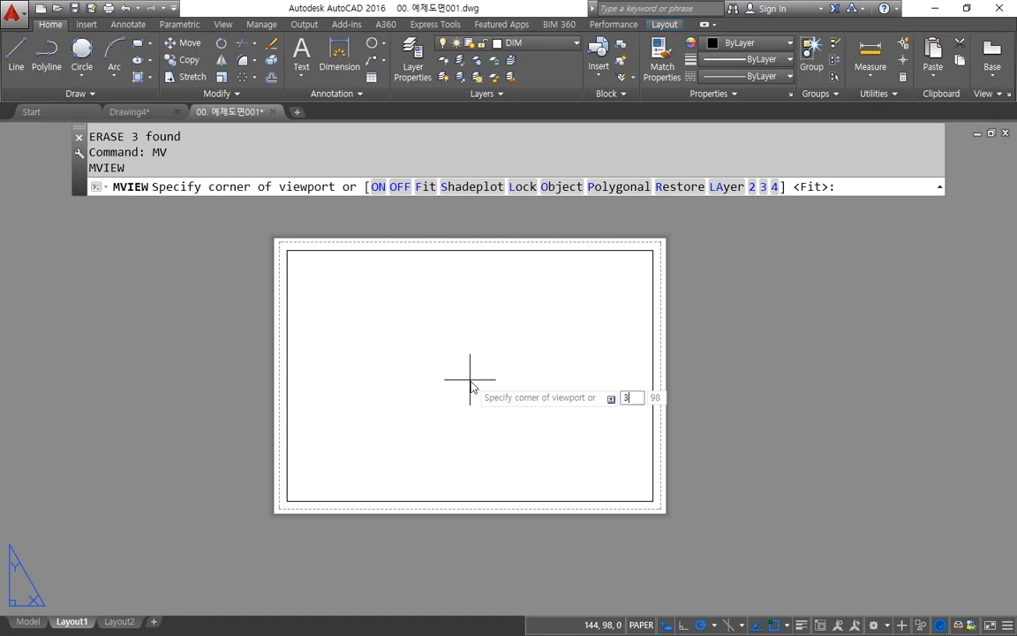
pyautogui.press('Return')
pyautogui.moveTo(189, 209)
pyautogui.mouseDown()
pyautogui.moveTo(204, 154)
pyautogui.moveTo(198, 222)
pyautogui.mouseUp()
pyautogui.moveTo(346, 205)
pyautogui.mouseDown()
pyautogui.moveTo(287, 179)
pyautogui.moveTo(353, 211)
pyautogui.moveTo(398, 188)
pyautogui.moveTo(438, 212)
pyautogui.mouseUp()
pyautogui.press('e')
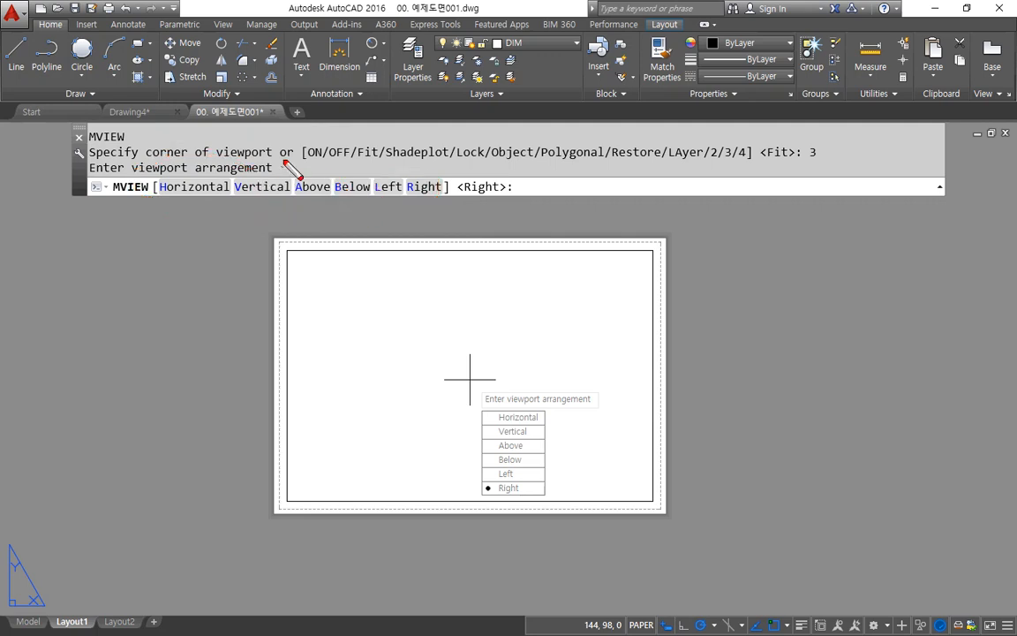
pyautogui.moveTo(281, 156); pyautogui.dragTo(281, 224)
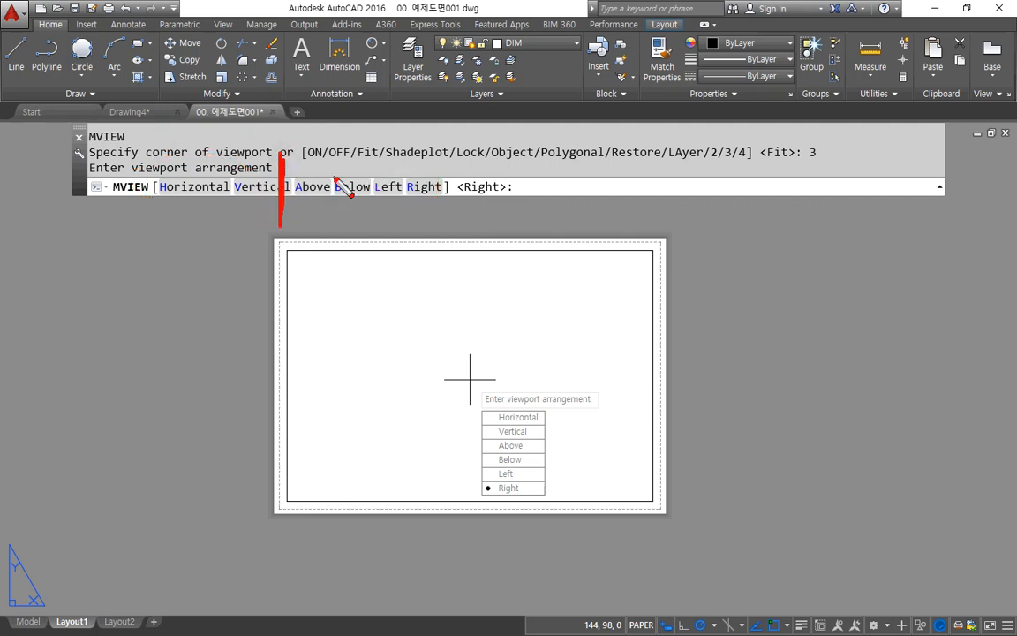
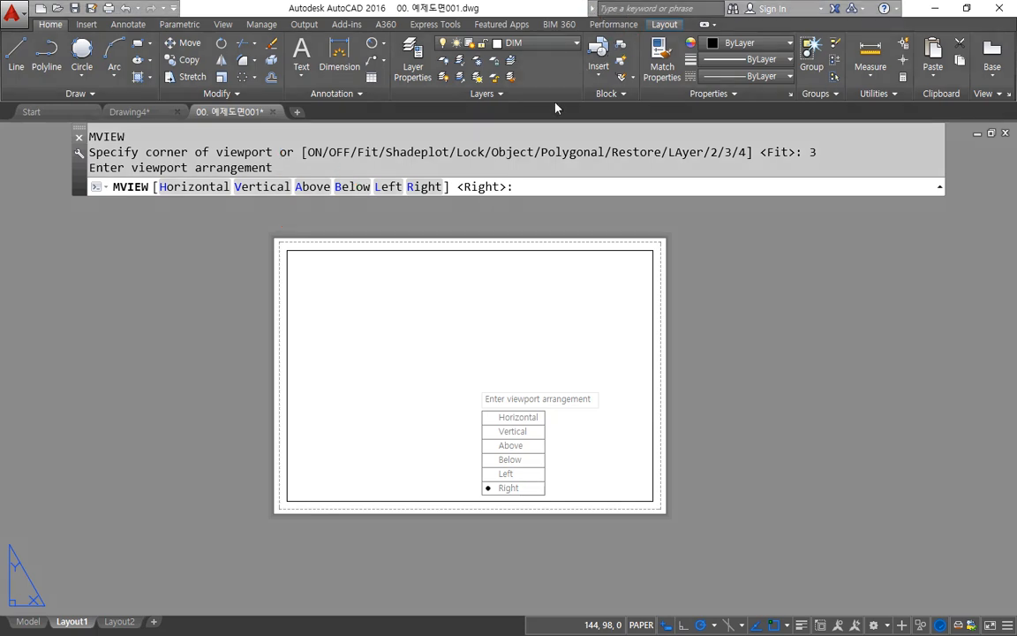
# Step: Create three viewports in the Right arrangement, spanning the inner border from its upper-left to its lower-right corner
pyautogui.click(424, 187)
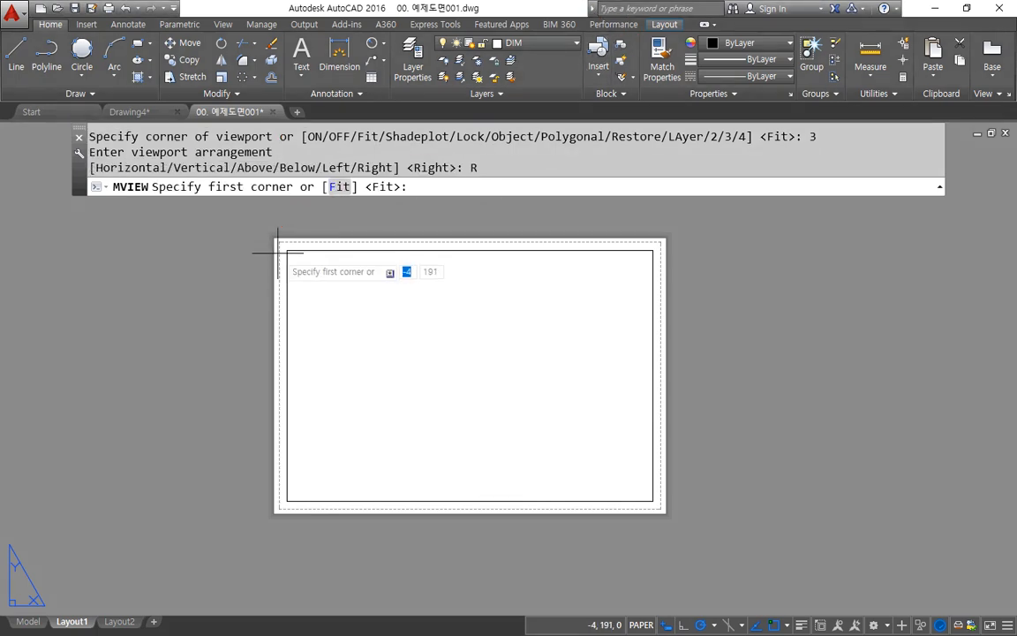
pyautogui.click(287, 251)
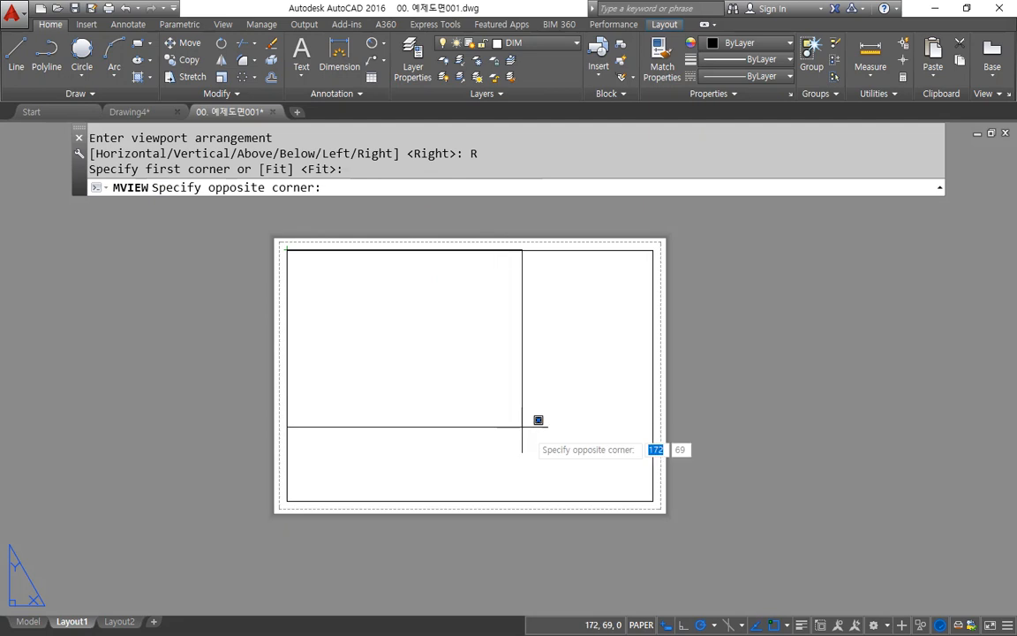
pyautogui.click(653, 494)
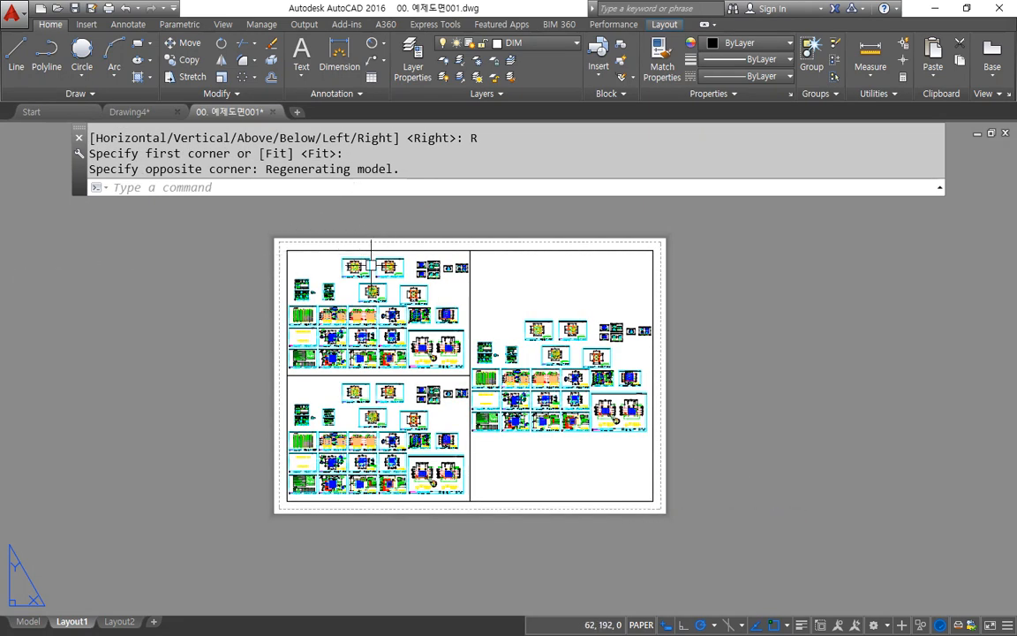
# Step: Erase the three viewports with one crossing selection, keeping the inner border
pyautogui.press('Escape')
pyautogui.moveTo(496, 328); pyautogui.dragTo(380, 375)
pyautogui.press('Delete')
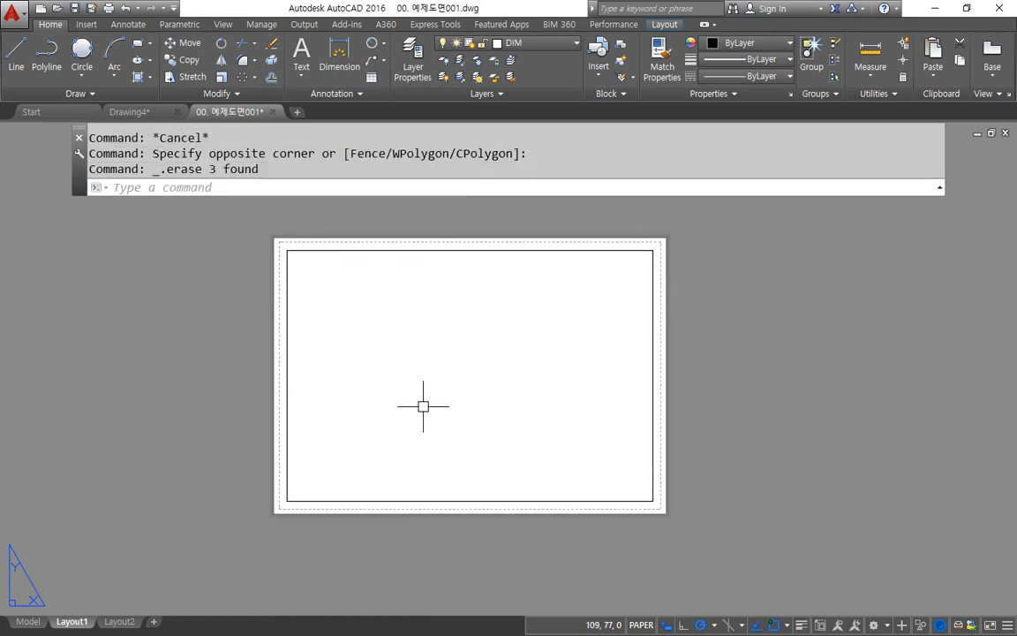
# Step: Create a single rectangular viewport with MVIEW in the lower-left part of the inner border
pyautogui.write('MV')
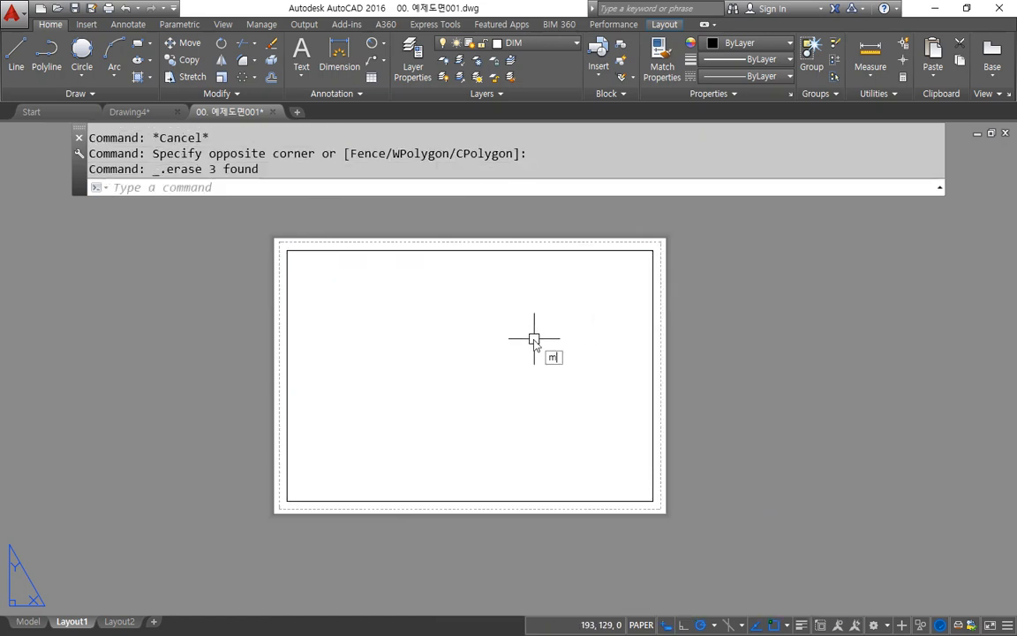
pyautogui.press('Return')
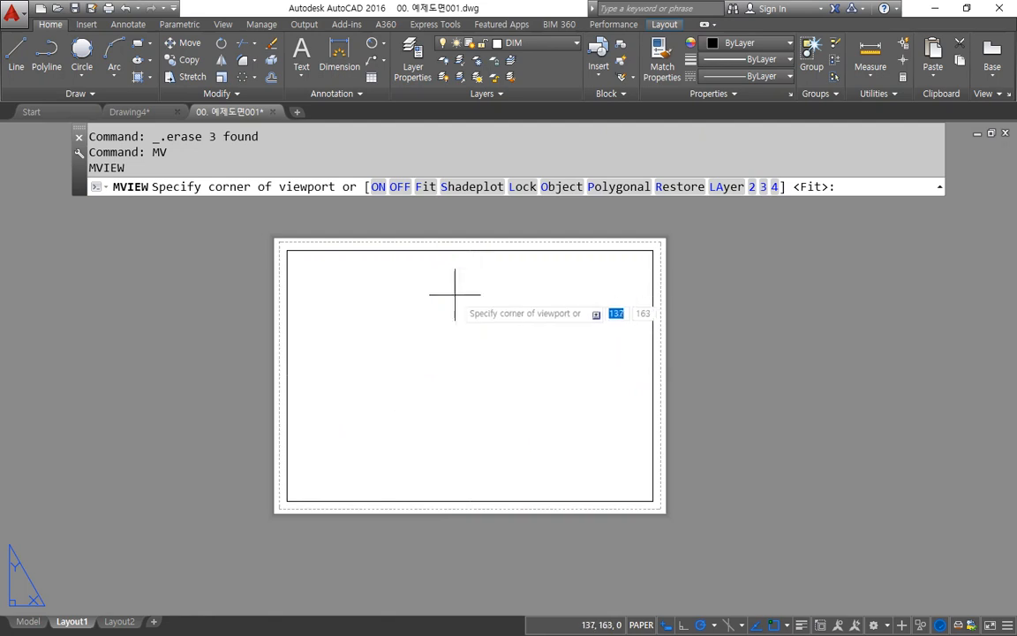
pyautogui.click(305, 479)
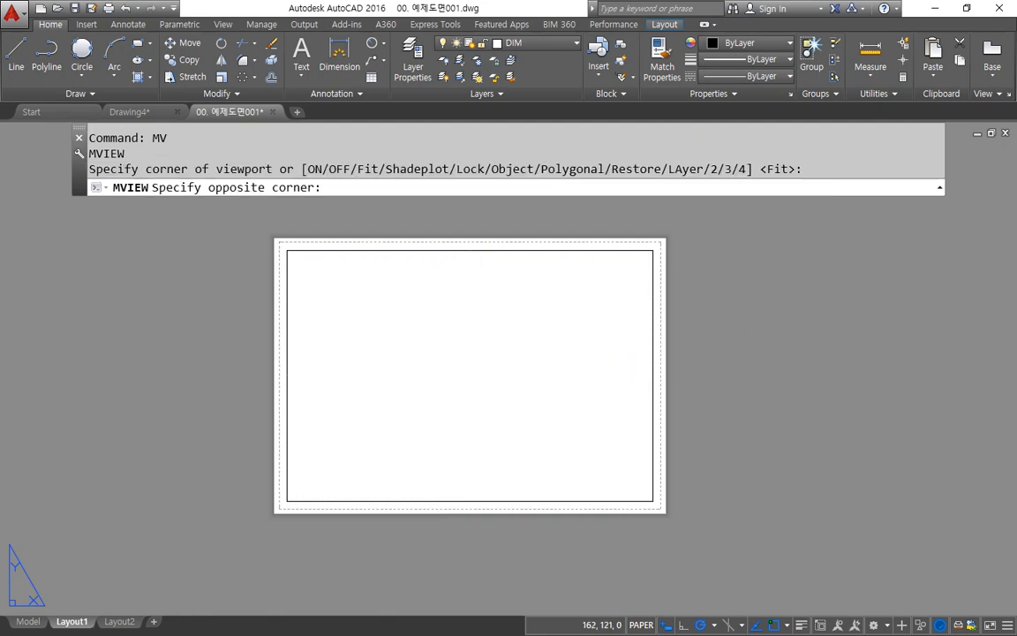
pyautogui.click(493, 348)
# Step: Repeat MVIEW to add three overlapping viewports in the upper-right, upper-left and lower-right parts of the inner border
pyautogui.press('Return')
pyautogui.click(624, 275)
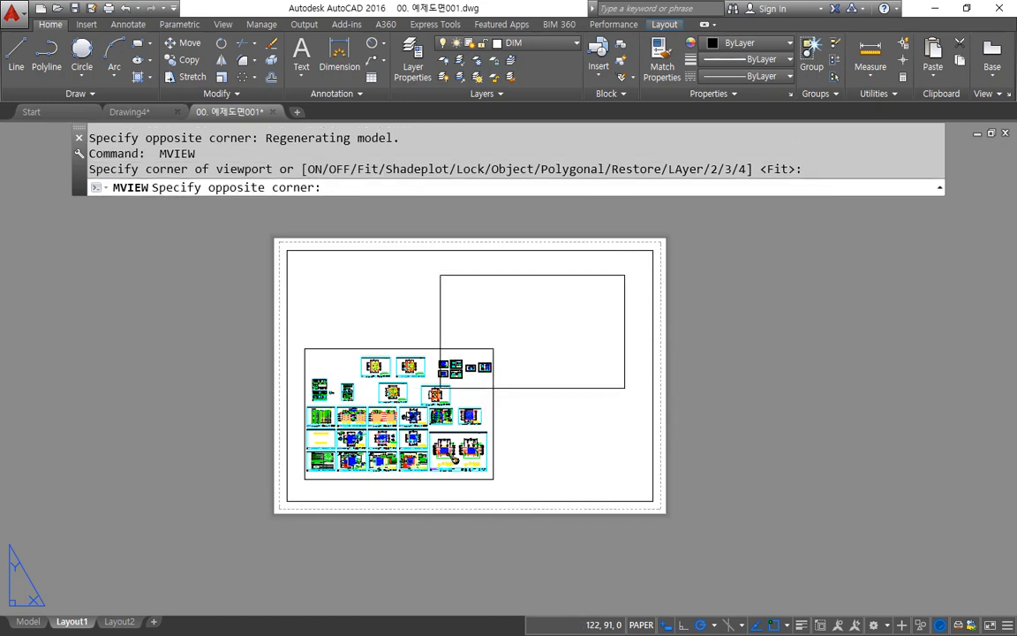
pyautogui.click(440, 388)
pyautogui.press('Return')
pyautogui.click(309, 266)
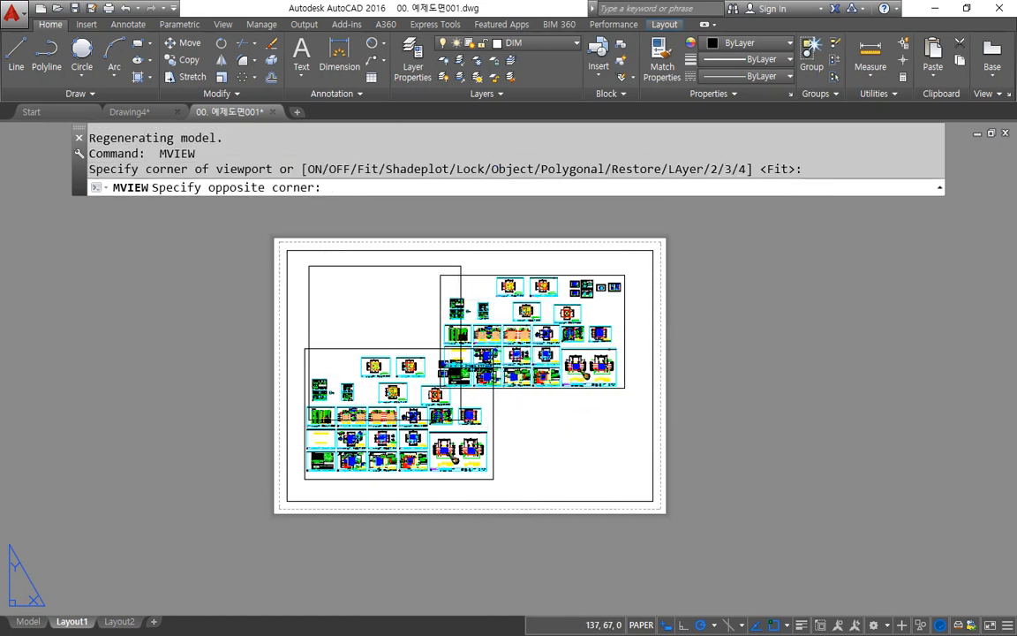
pyautogui.click(460, 420)
pyautogui.press('Return')
pyautogui.click(625, 484)
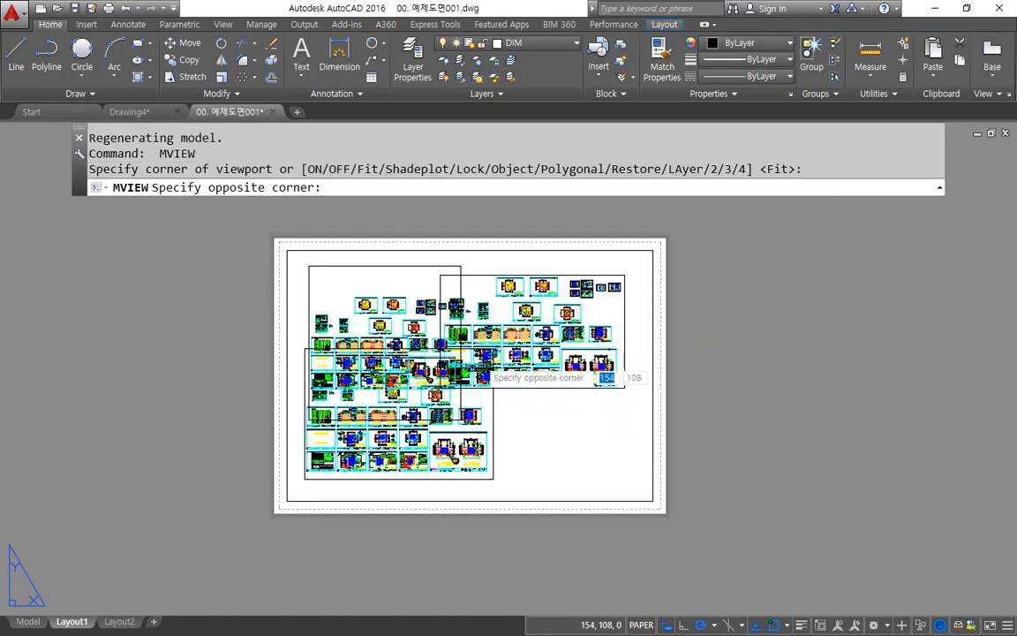
pyautogui.click(483, 366)
pyautogui.scroll(2, 483, 366)
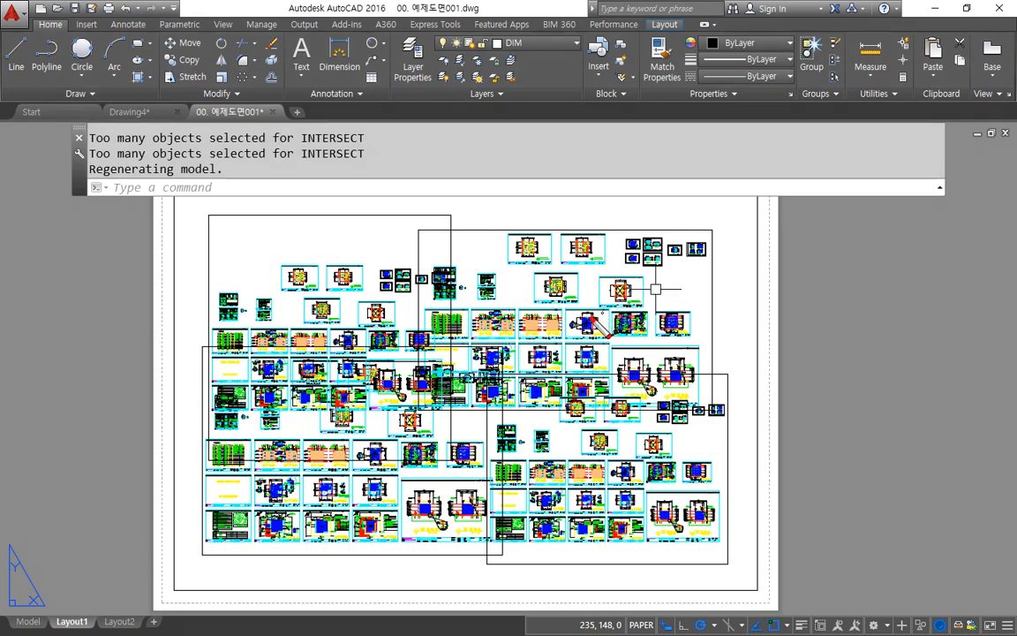
pyautogui.moveTo(593, 319)
pyautogui.mouseDown()
pyautogui.moveTo(608, 274)
pyautogui.moveTo(591, 334)
pyautogui.mouseUp()
pyautogui.moveTo(621, 459); pyautogui.dragTo(634, 479)
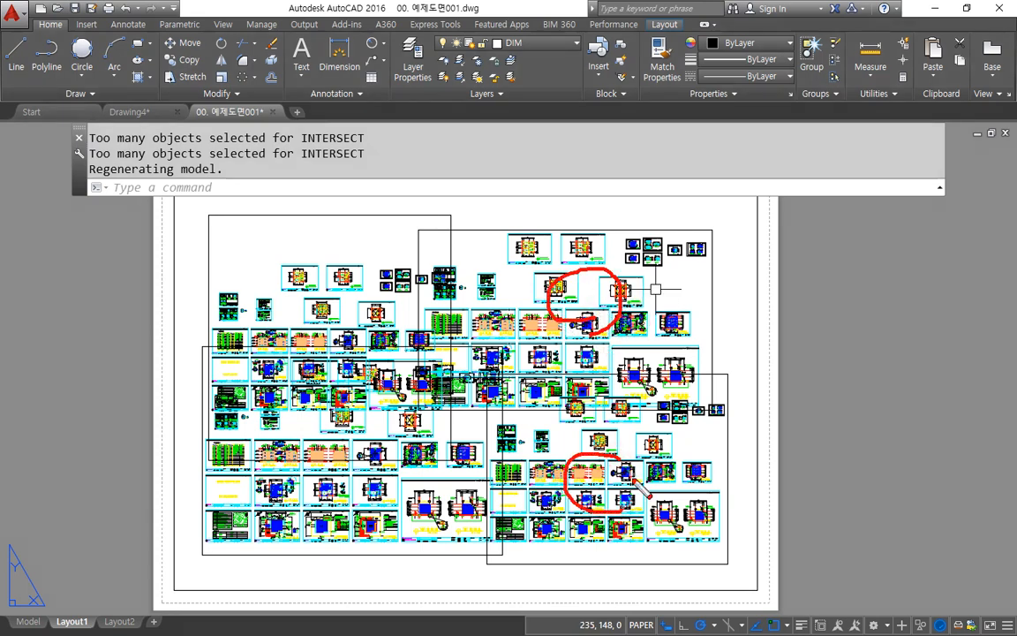
pyautogui.moveTo(293, 444); pyautogui.dragTo(307, 448)
pyautogui.moveTo(282, 250)
pyautogui.mouseDown()
pyautogui.moveTo(320, 294)
pyautogui.moveTo(298, 249)
pyautogui.mouseUp()
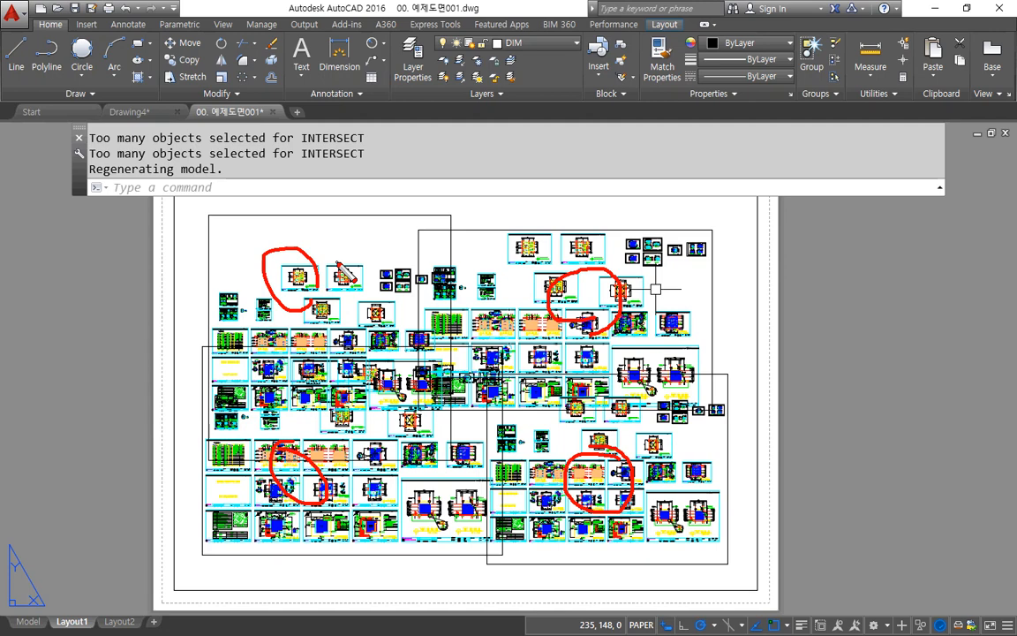
pyautogui.press('Escape')
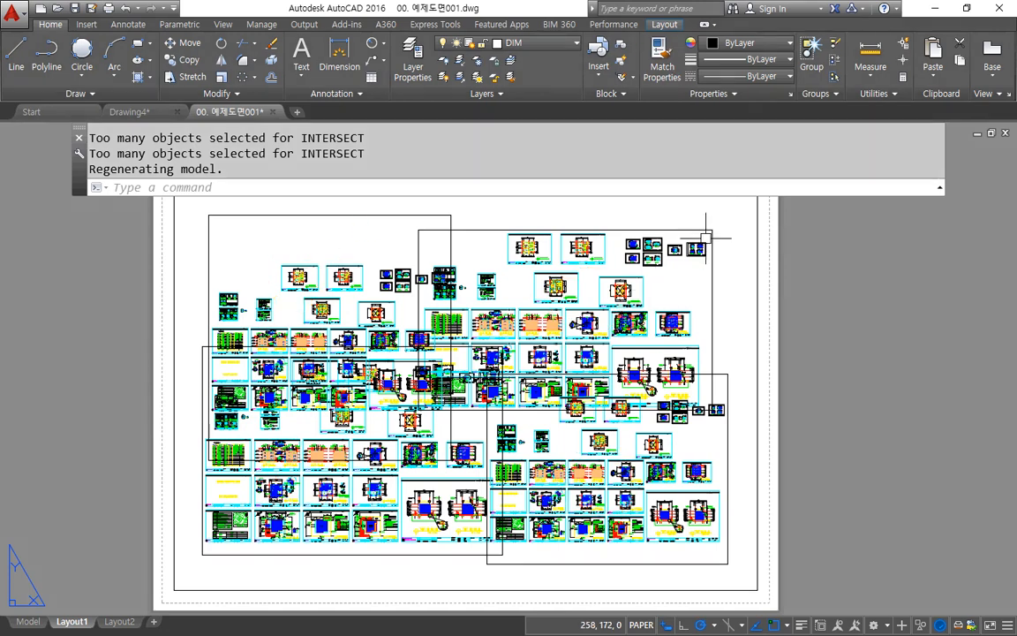
# Step: Erase the upper-right, lower-right and upper-left viewports, keeping only the lower-left one
pyautogui.click(714, 221)
pyautogui.click(693, 388)
pyautogui.press('Delete')
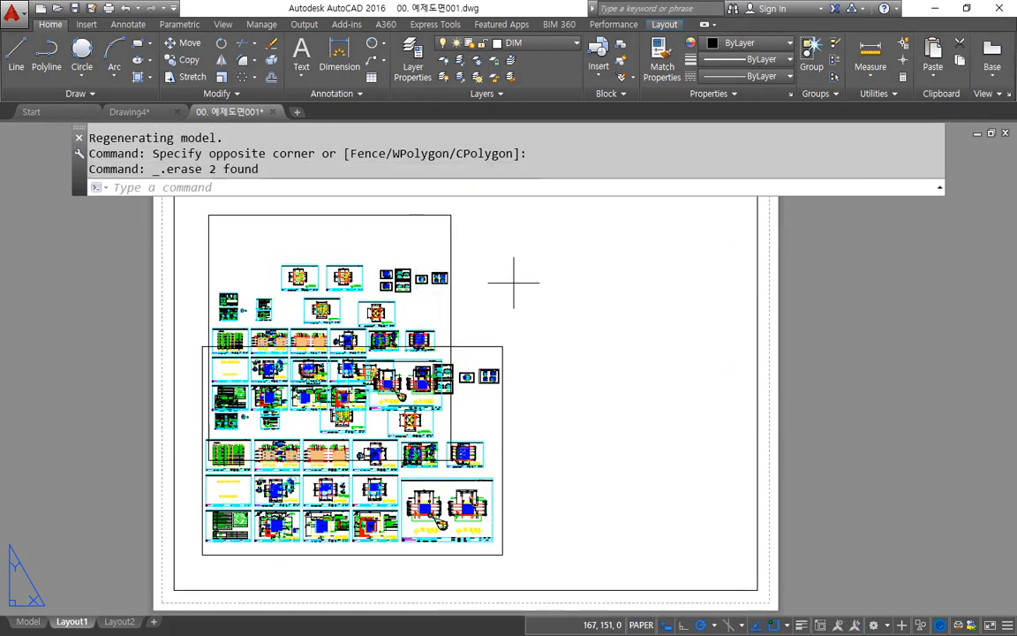
pyautogui.click(517, 281)
pyautogui.click(397, 265)
pyautogui.press('Delete')
# Step: Stretch the remaining viewport by its upper-right grip until it nearly fills the inner border
pyautogui.click(510, 325)
pyautogui.click(500, 345)
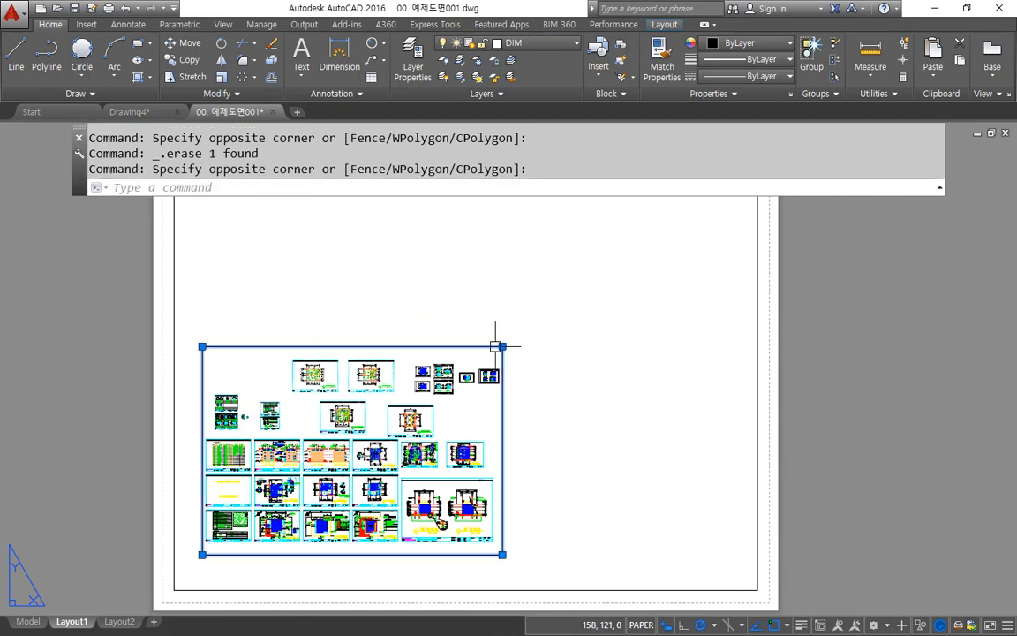
pyautogui.click(502, 346)
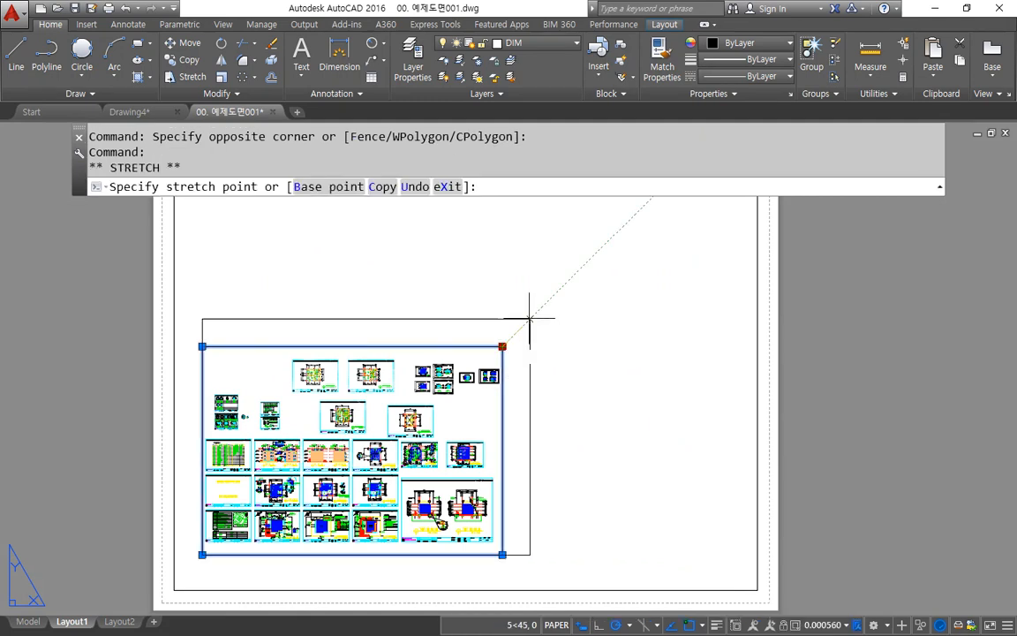
pyautogui.click(708, 234)
pyautogui.press('Escape')
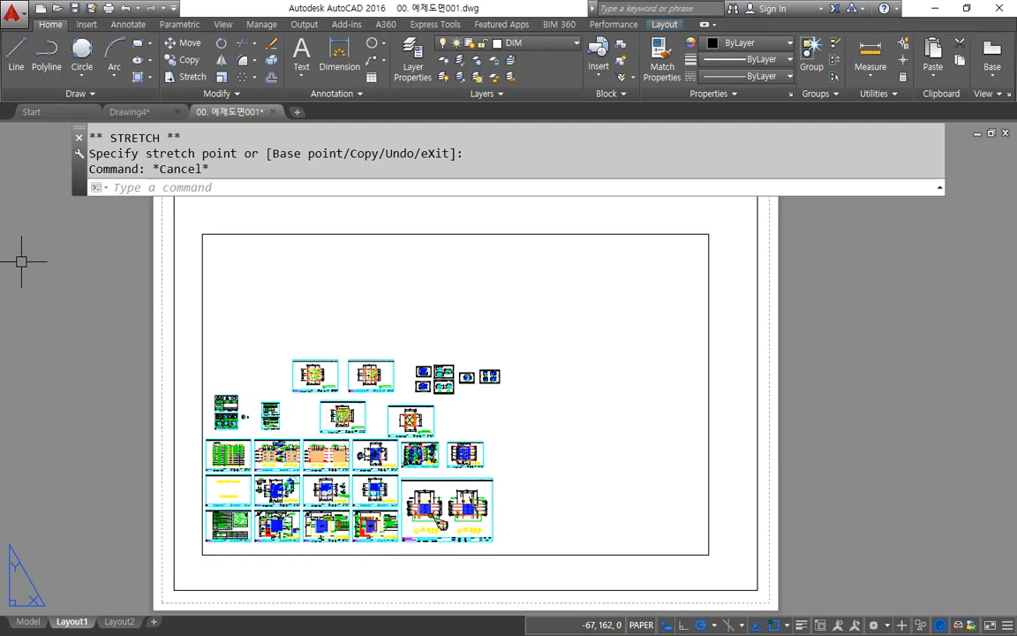
# Step: Switch to the Notepad notes to review the PSpace and MSpace line, and return to AutoCAD
pyautogui.hotkey('alt', 'Tab')
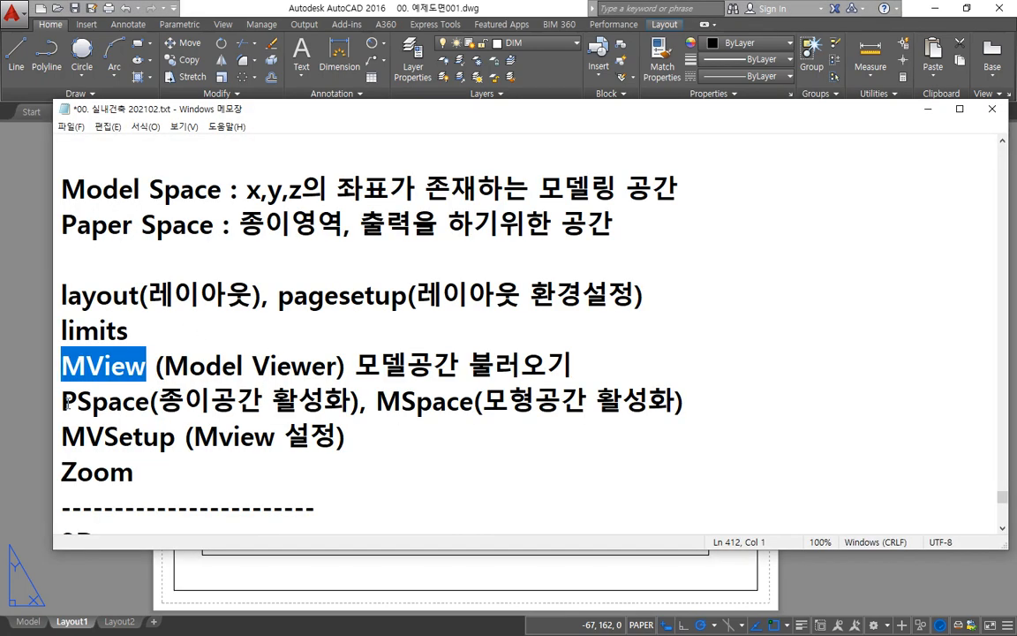
pyautogui.moveTo(66, 403); pyautogui.dragTo(712, 404)
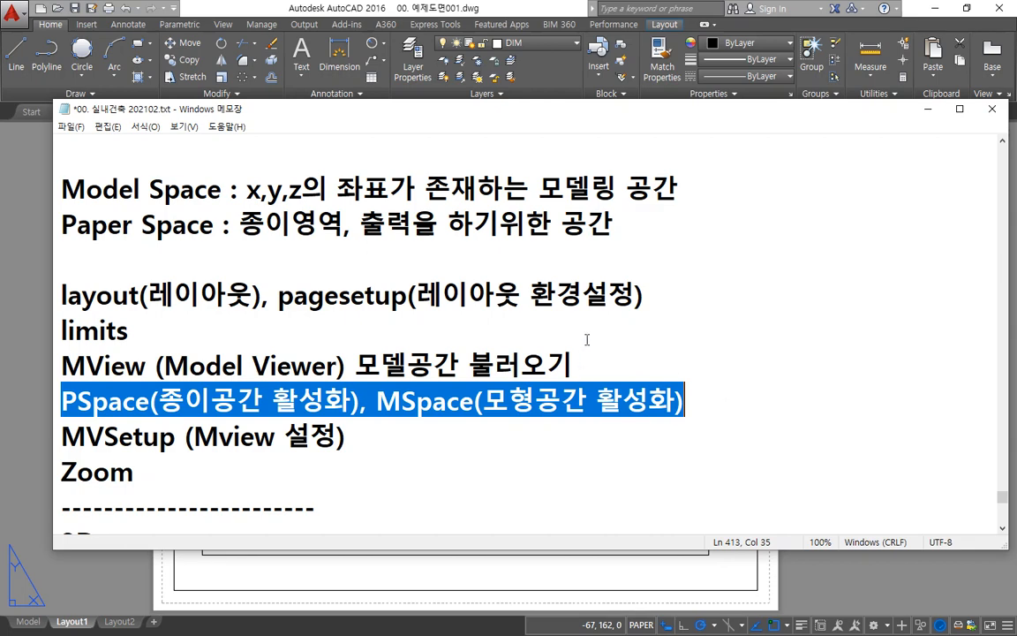
pyautogui.click(690, 398)
pyautogui.hotkey('alt', 'Tab')
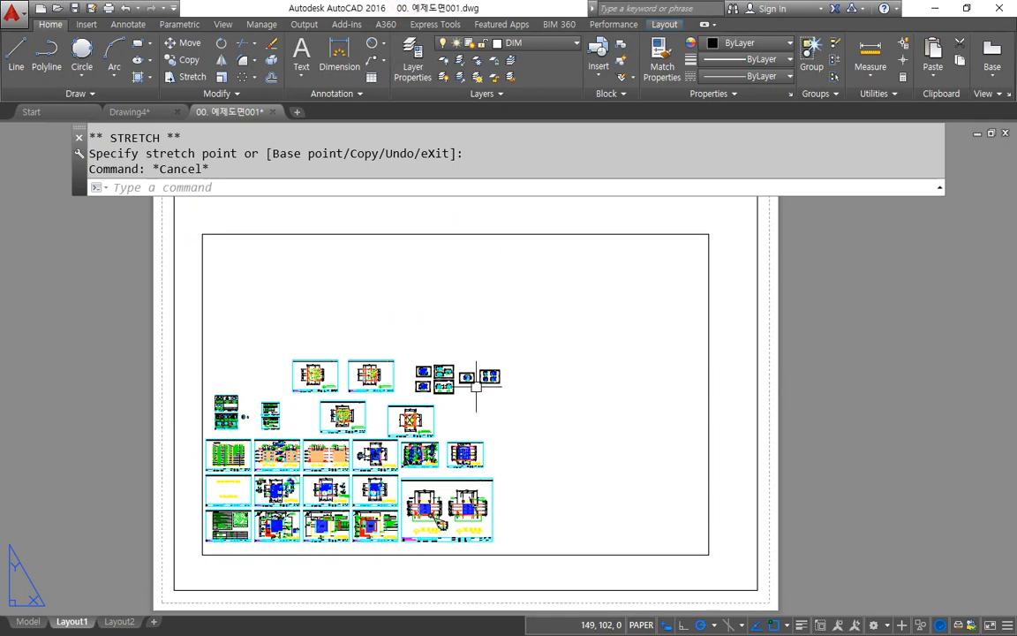
# Step: Activate model space inside the viewport and pan and zoom the drawings so they fill the viewport
pyautogui.doubleClick(500, 283)
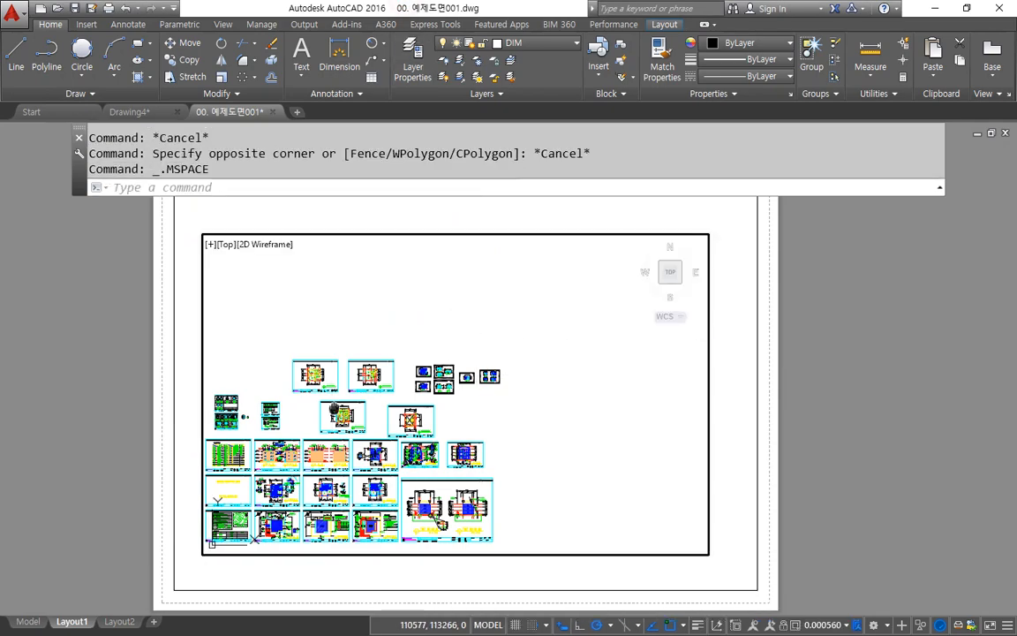
pyautogui.moveTo(334, 409); pyautogui.dragTo(457, 332, button='middle')
pyautogui.scroll(8, 457, 341)
pyautogui.scroll(-5, 457, 340)
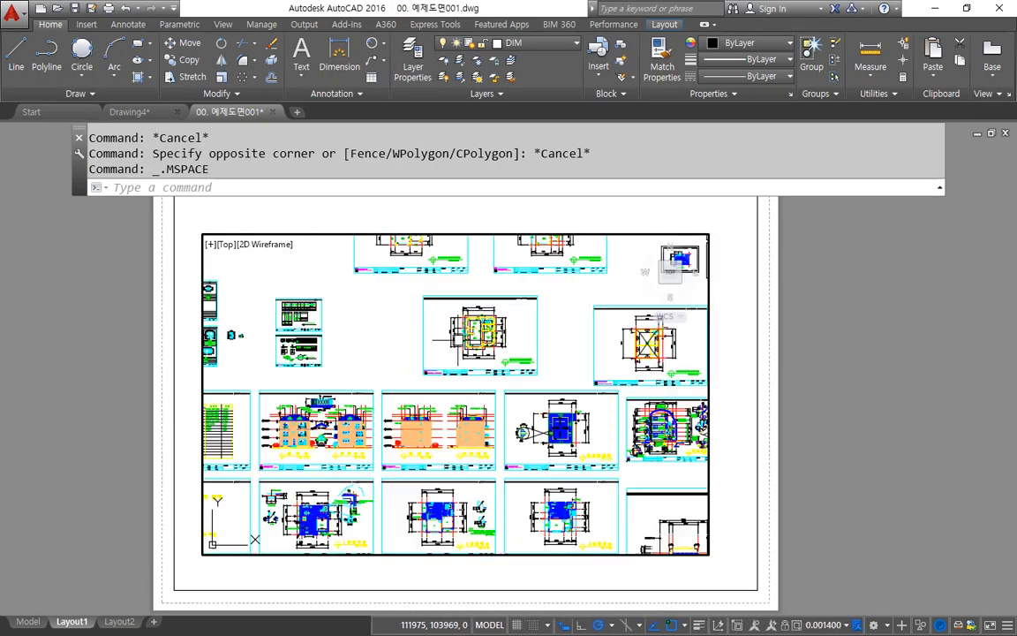
pyautogui.scroll(2, 454, 333)
pyautogui.scroll(-5, 454, 334)
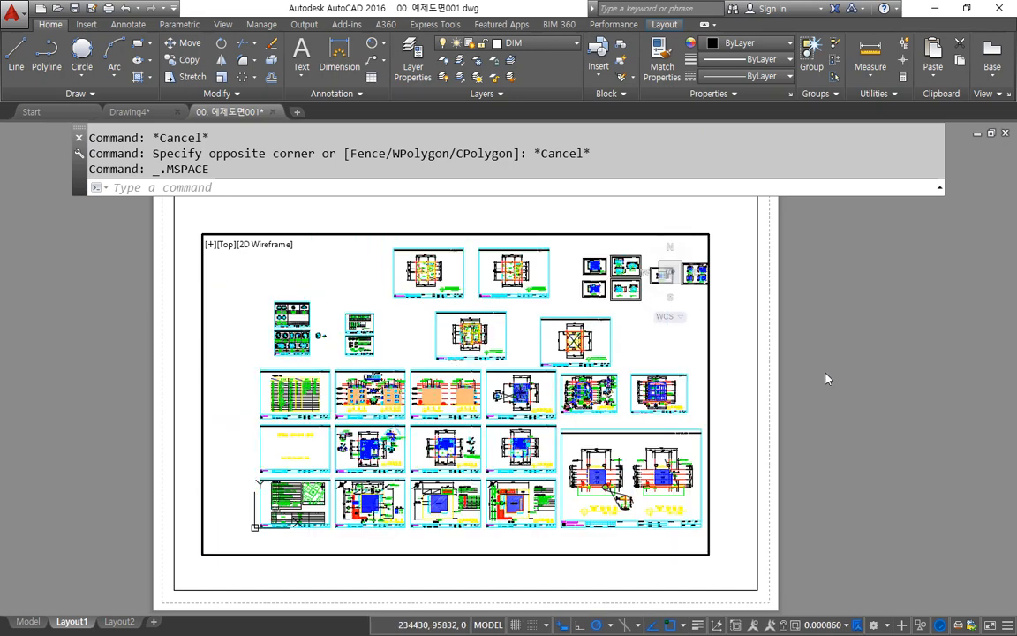
# Step: Leave the viewport's model space and return to paper space
pyautogui.moveTo(739, 238)
pyautogui.mouseDown()
pyautogui.moveTo(707, 281)
pyautogui.moveTo(719, 279)
pyautogui.mouseUp()
pyautogui.press('Escape')
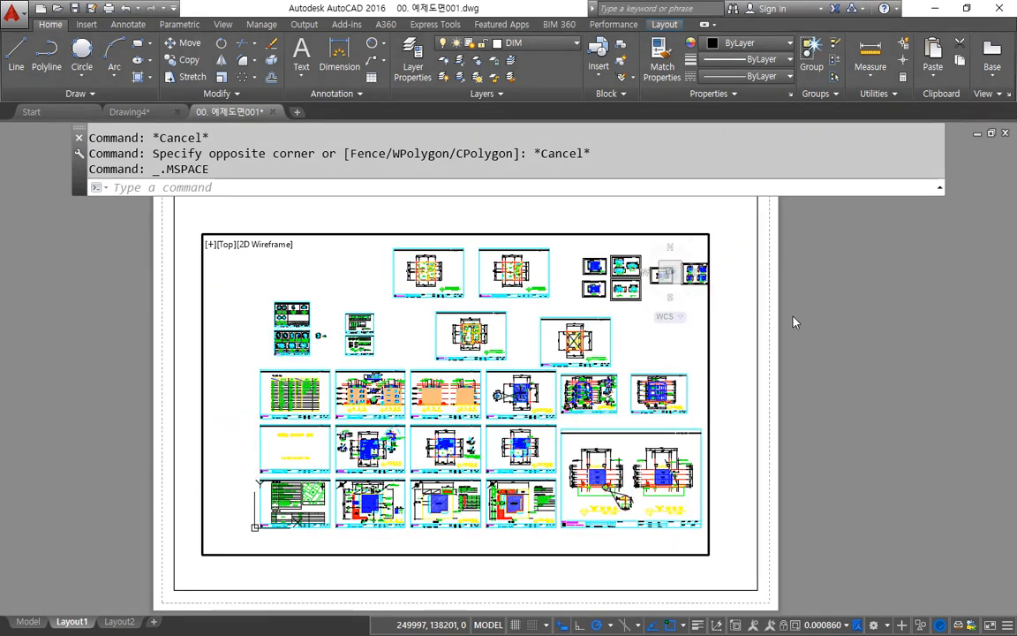
pyautogui.moveTo(850, 310); pyautogui.dragTo(853, 417)
pyautogui.press('Escape')
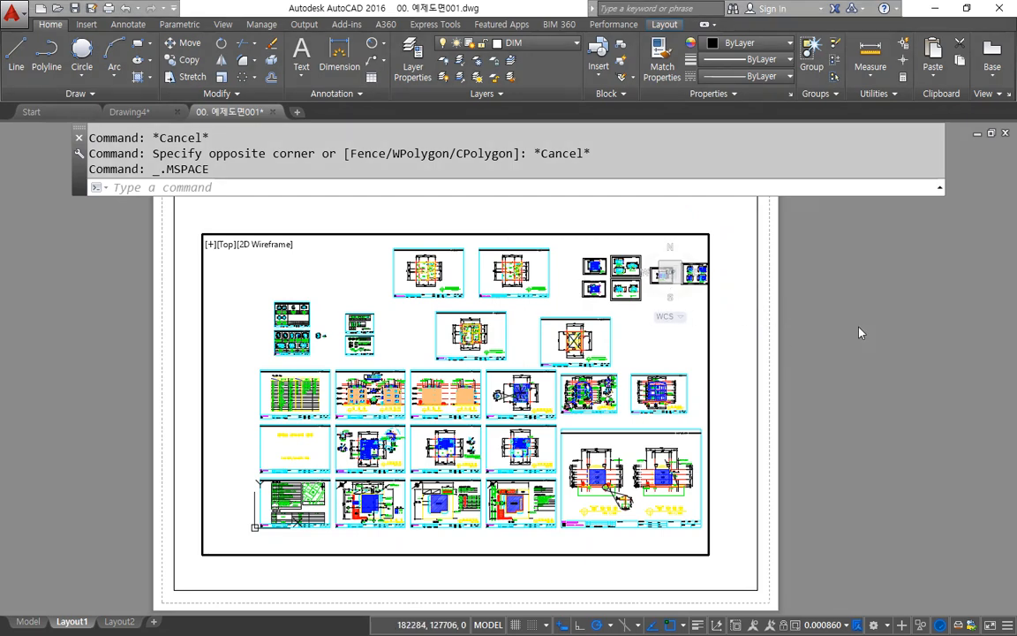
pyautogui.doubleClick(860, 325)
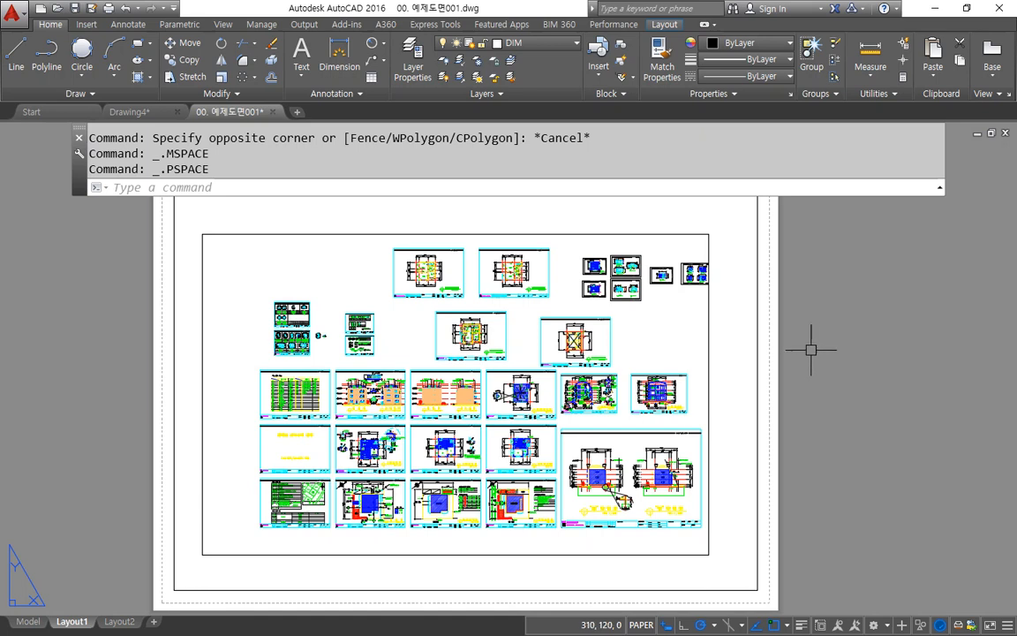
# Step: Reactivate model space in the viewport, shift the drawings slightly upward, and return to paper space
pyautogui.doubleClick(409, 325)
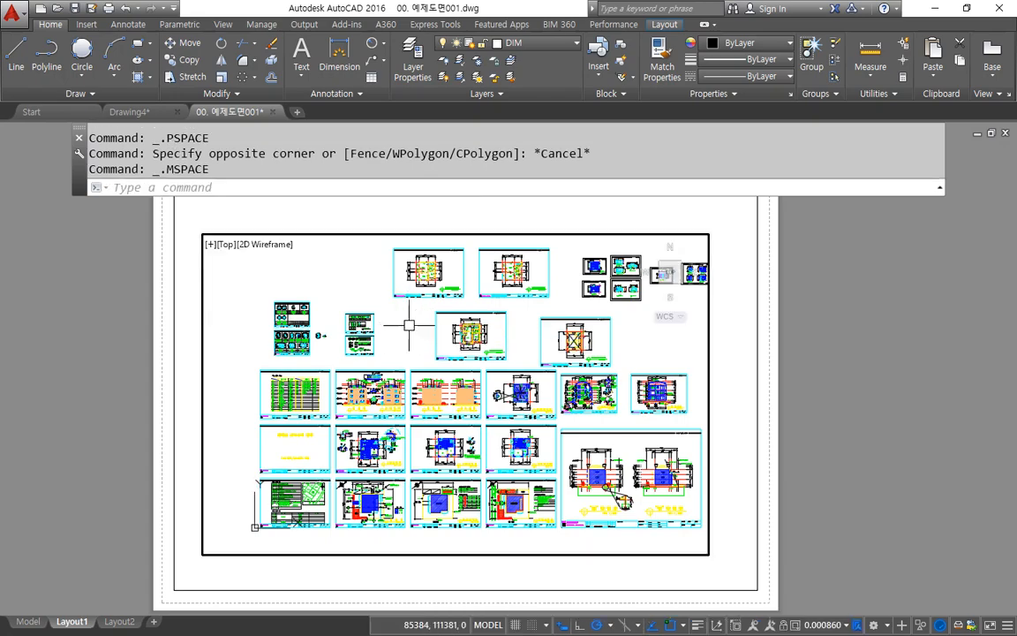
pyautogui.moveTo(414, 327)
pyautogui.mouseDown(button='middle')
pyautogui.moveTo(413, 346)
pyautogui.moveTo(432, 341)
pyautogui.moveTo(391, 384)
pyautogui.moveTo(417, 318)
pyautogui.moveTo(433, 362)
pyautogui.moveTo(371, 300)
pyautogui.moveTo(405, 313)
pyautogui.moveTo(420, 307)
pyautogui.mouseUp(button='middle')
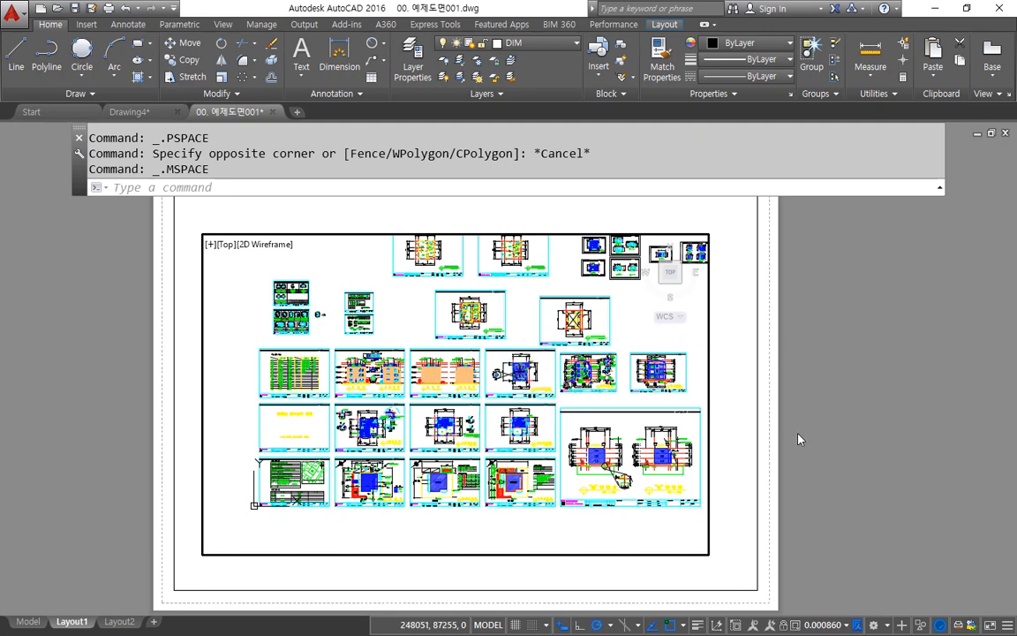
pyautogui.doubleClick(828, 387)
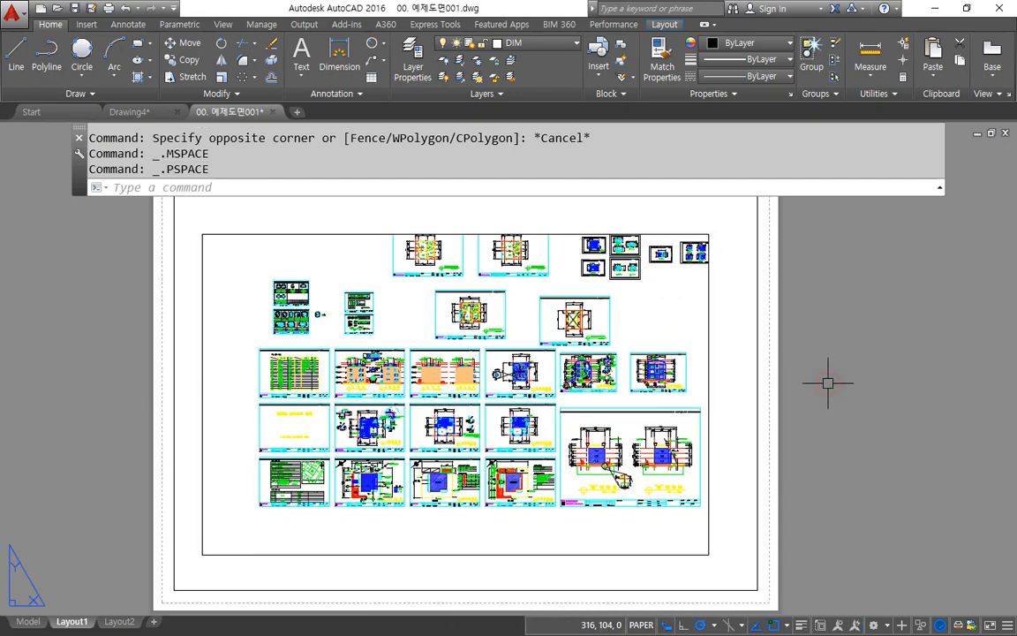
# Step: Enlarge the paper space view until the viewport fills the screen, and activate the viewport's model space
pyautogui.scroll(8, 617, 272)
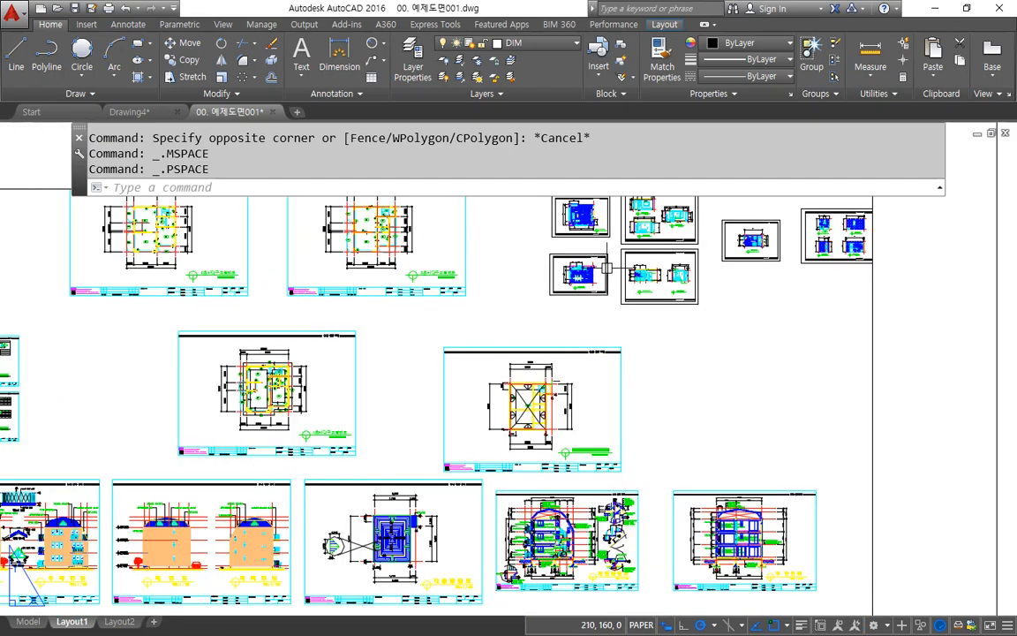
pyautogui.scroll(-6, 618, 290)
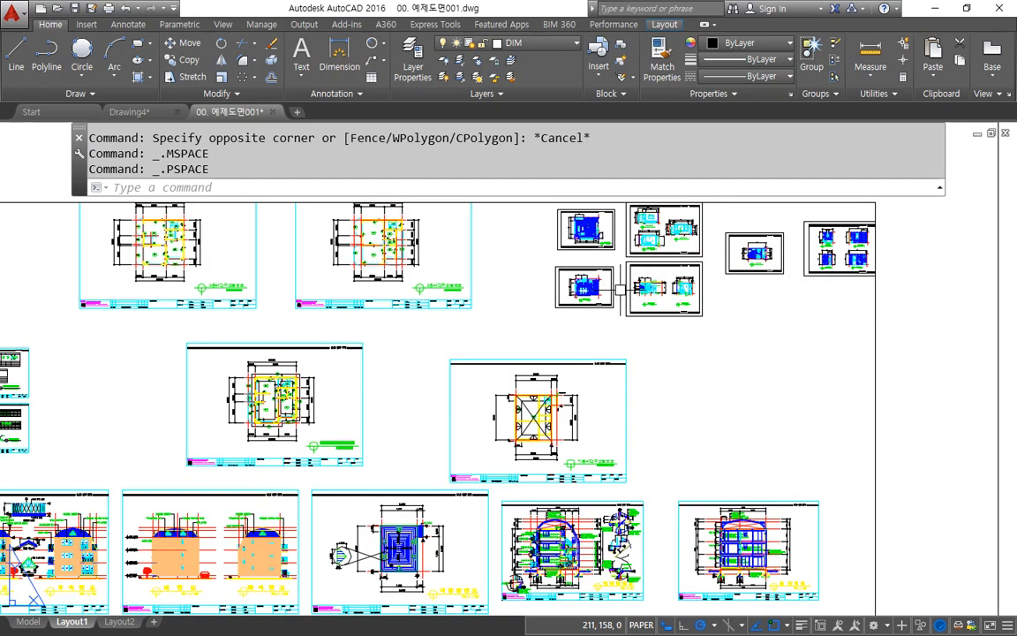
pyautogui.moveTo(620, 289); pyautogui.dragTo(728, 291, button='middle')
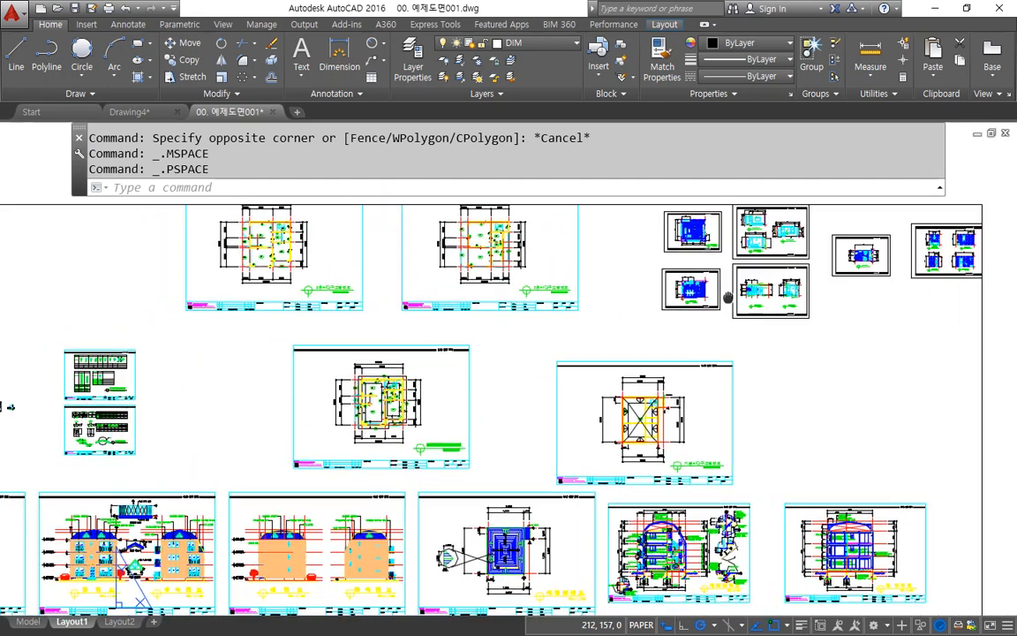
pyautogui.moveTo(591, 333); pyautogui.dragTo(655, 238, button='middle')
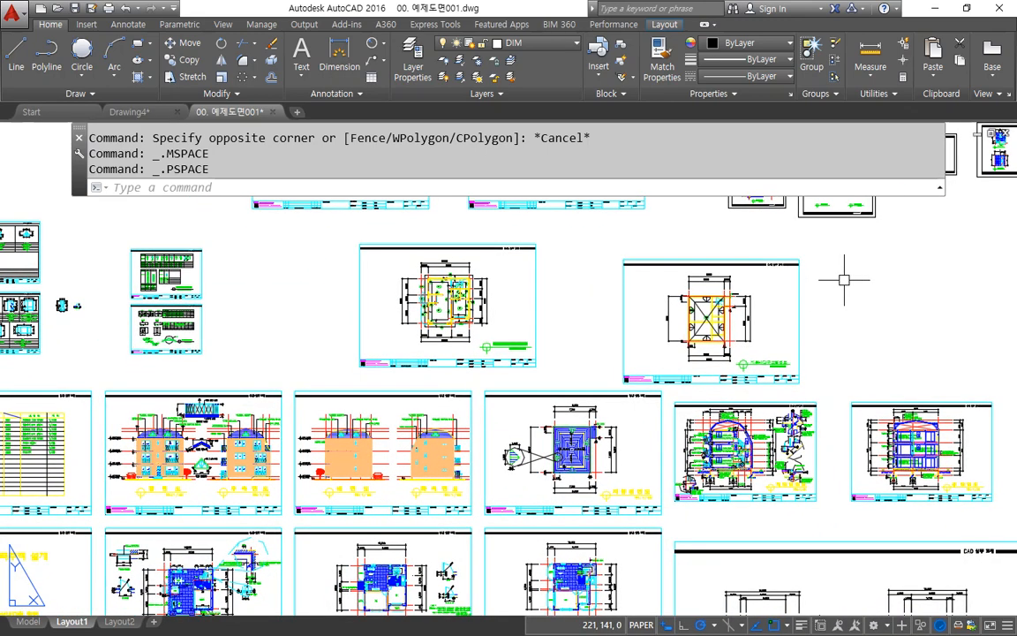
pyautogui.doubleClick(799, 283)
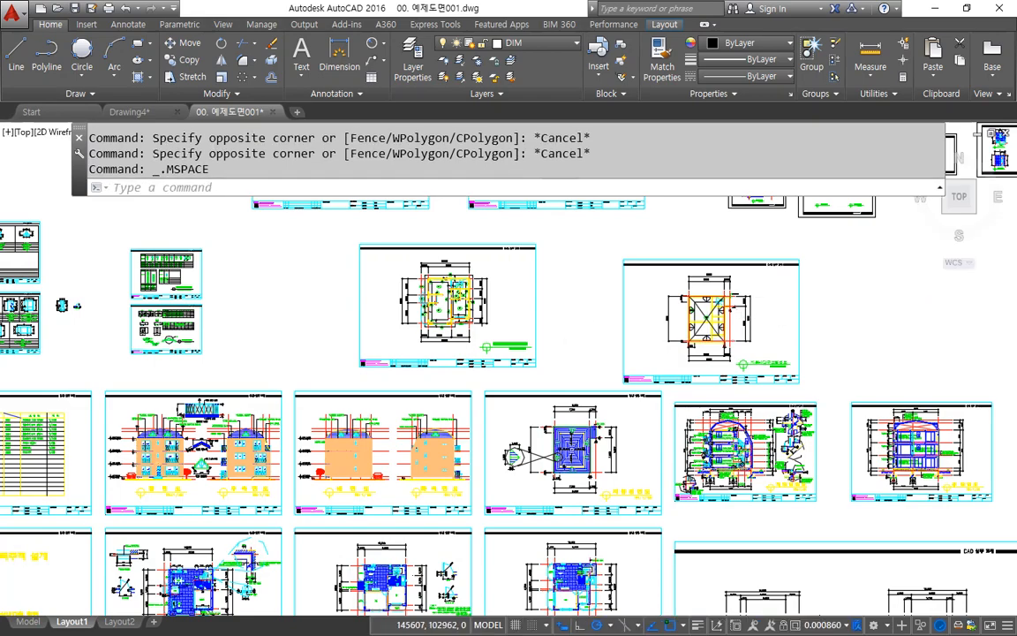
# Step: Zoom and pan the drawings inside the viewport's model space, and return to paper space with PSPACE
pyautogui.scroll(-4, 566, 318)
pyautogui.scroll(5, 566, 318)
pyautogui.scroll(-2, 552, 311)
pyautogui.scroll(4, 588, 295)
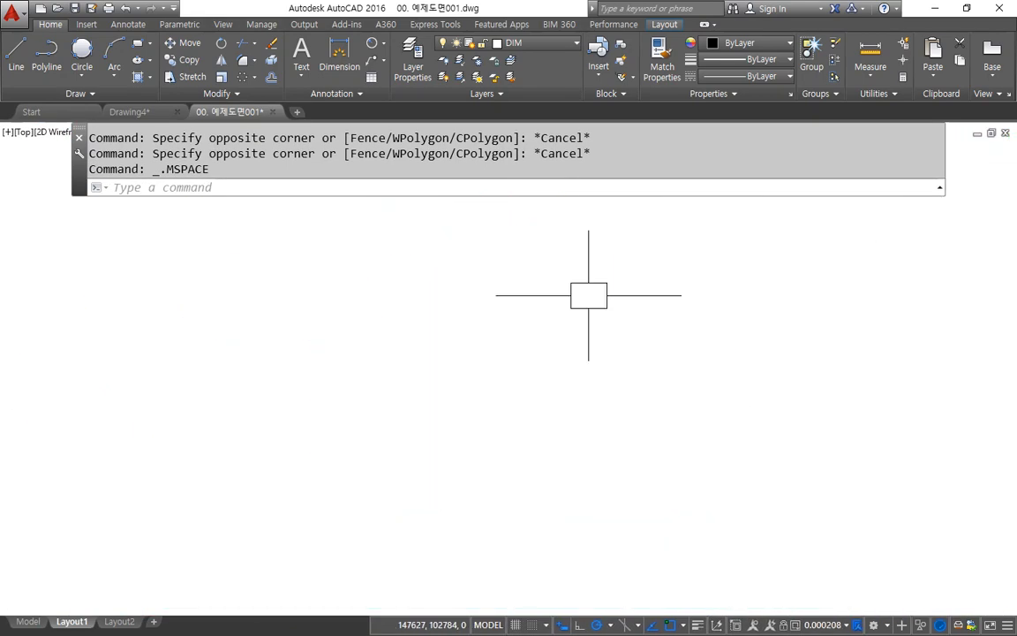
pyautogui.scroll(-8, 588, 295)
pyautogui.scroll(5, 437, 301)
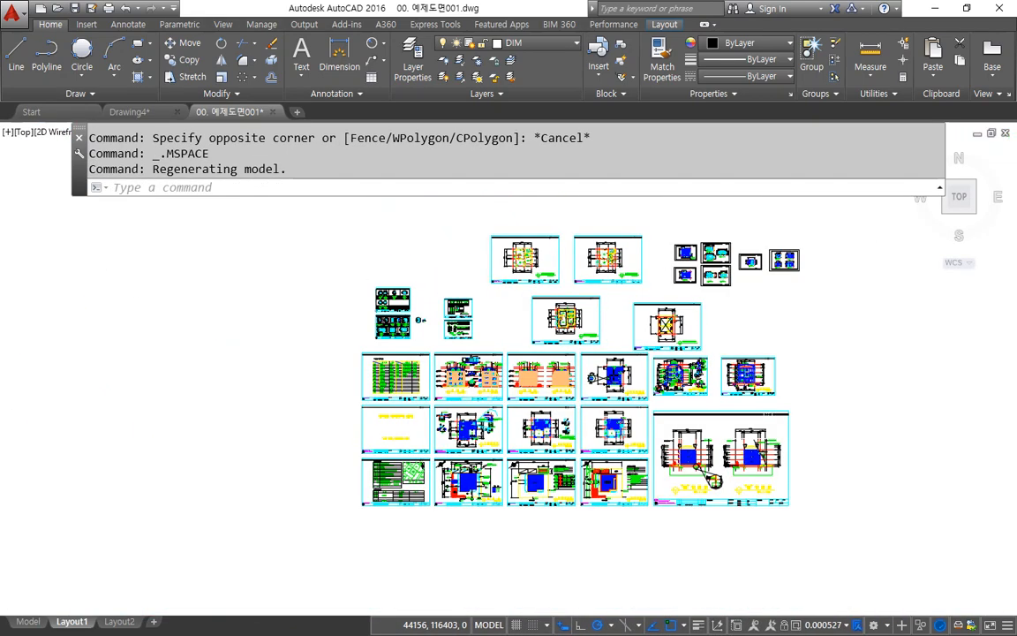
pyautogui.moveTo(447, 310); pyautogui.dragTo(314, 282, button='middle')
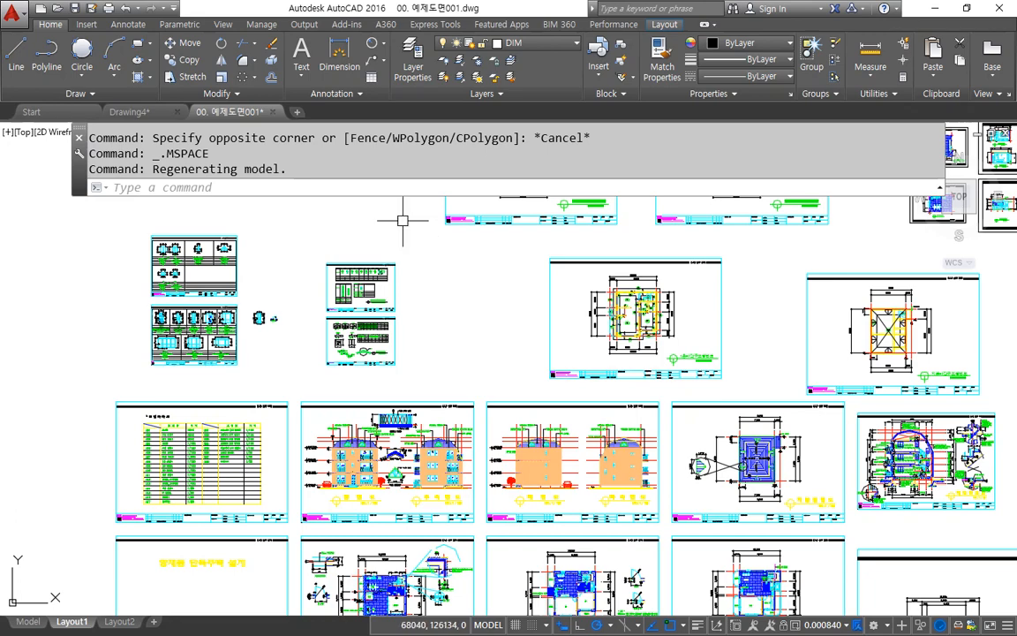
pyautogui.click(387, 188)
pyautogui.write('p')
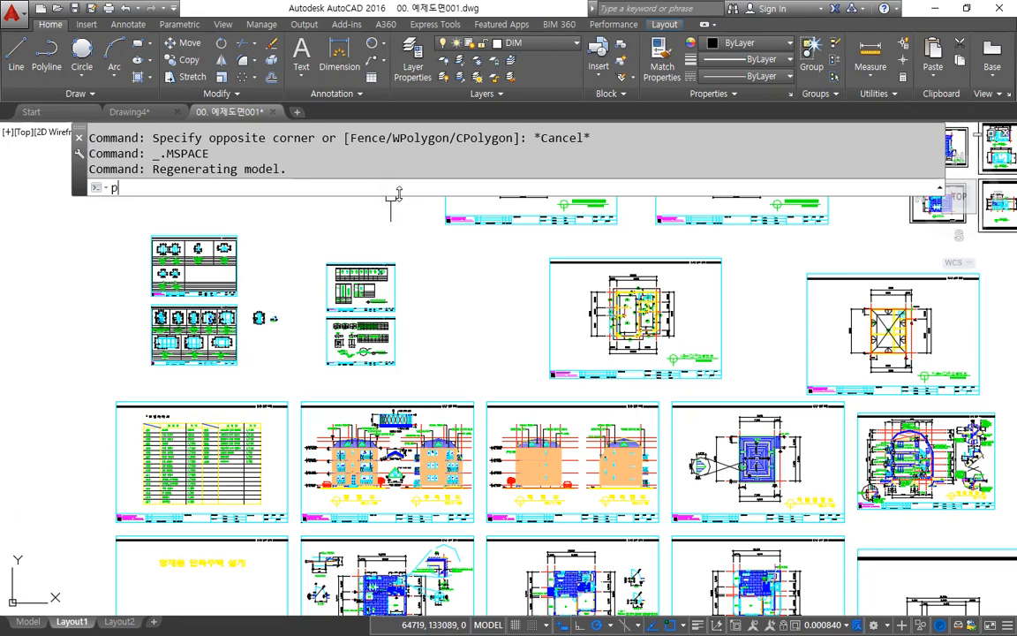
pyautogui.write('s')
pyautogui.press('Return')
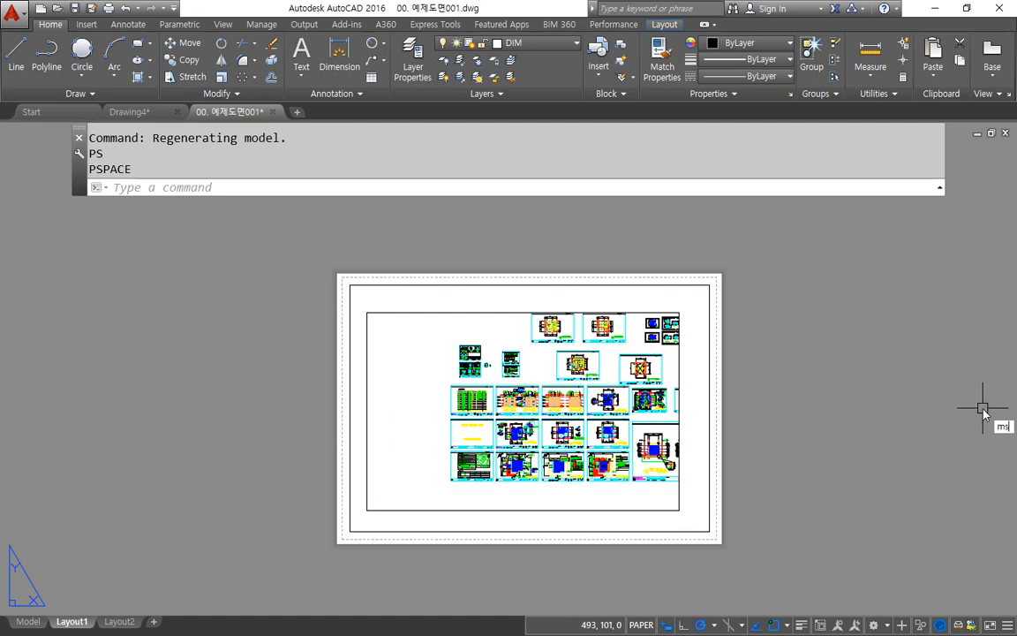
# Step: Activate the viewport's model space with MSPACE, adjust the zoom of its drawings slightly, and return to paper space
pyautogui.press('Return')
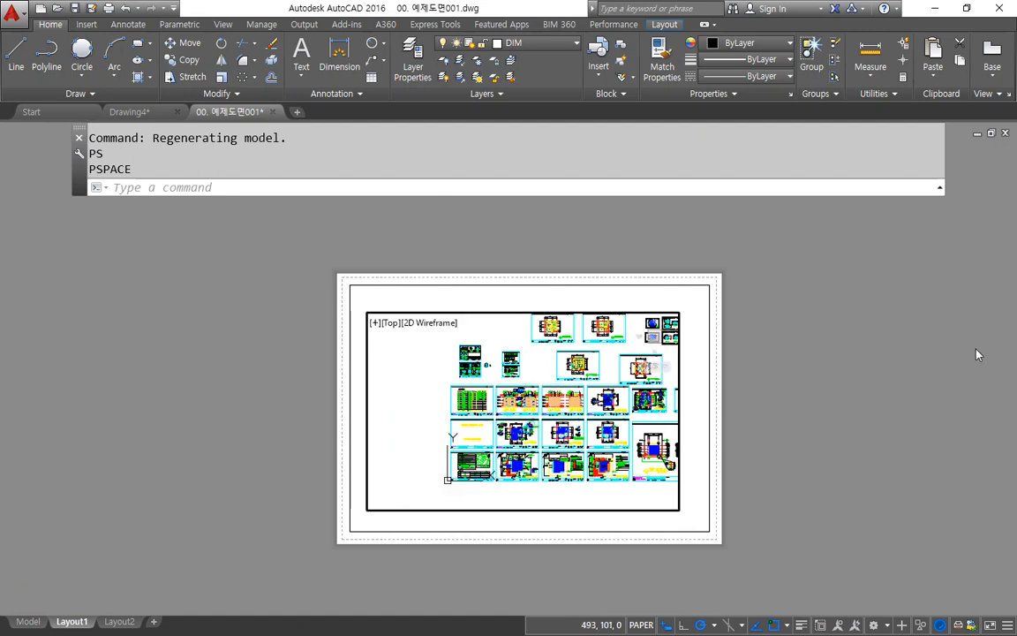
pyautogui.scroll(3, 583, 411)
pyautogui.scroll(-3, 583, 411)
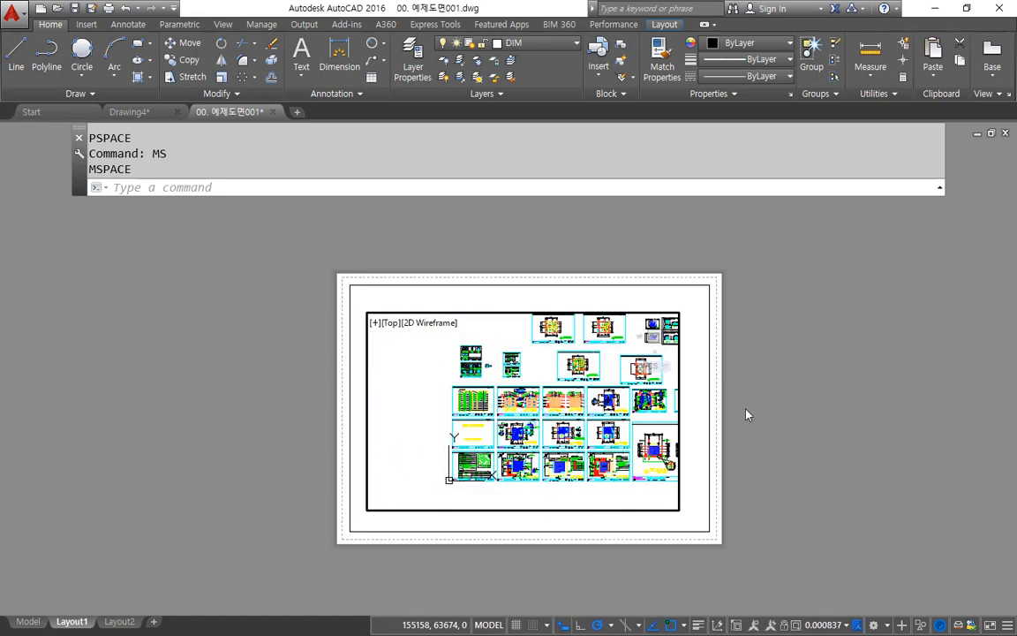
pyautogui.scroll(3, 754, 405)
pyautogui.scroll(-3, 678, 405)
pyautogui.scroll(3, 621, 403)
pyautogui.scroll(-3, 632, 400)
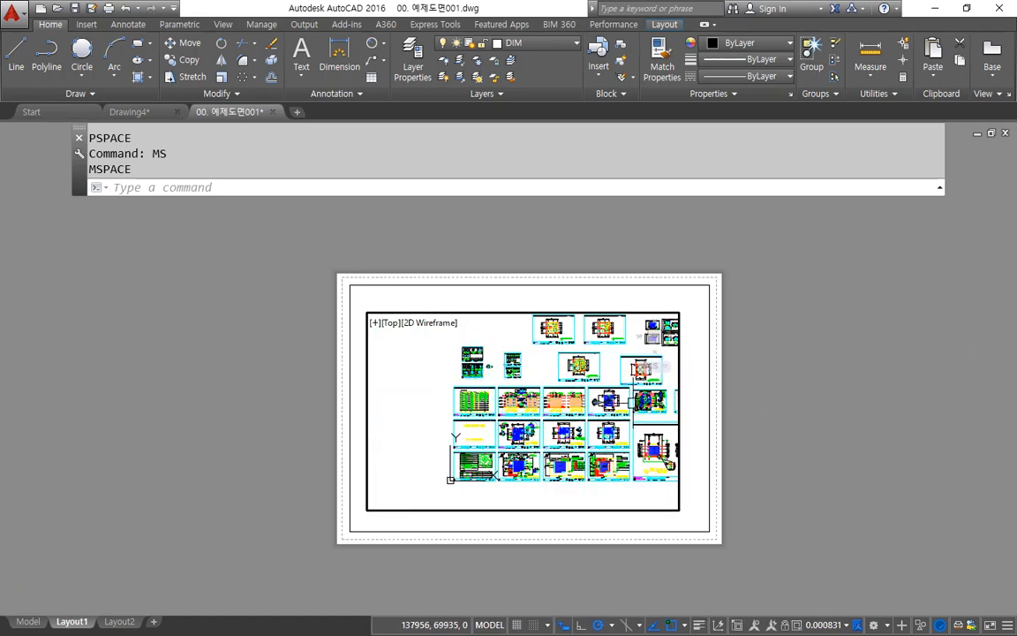
pyautogui.write('ps')
pyautogui.press('Return')
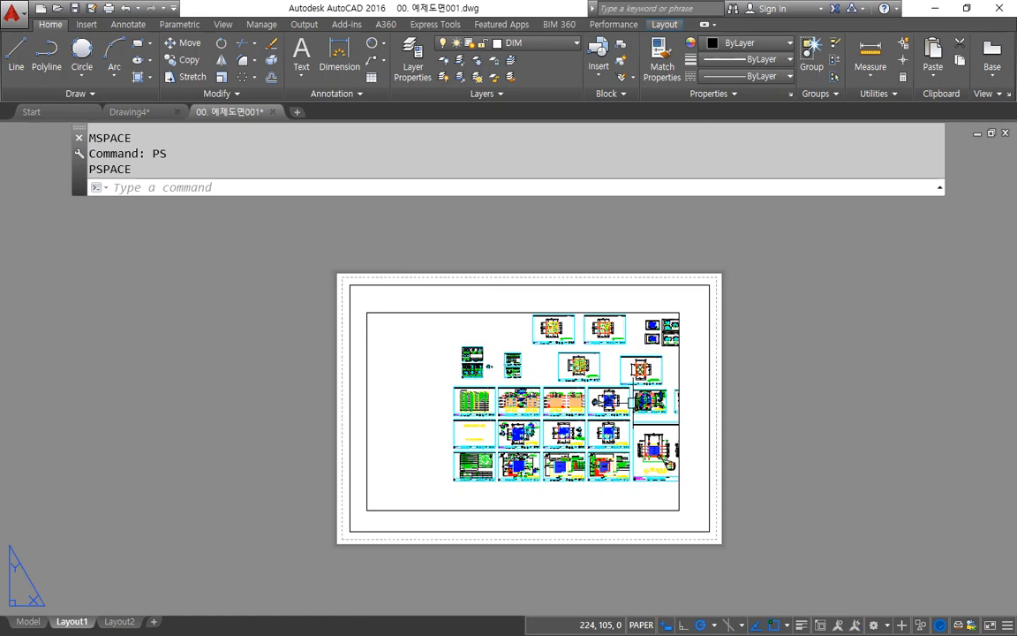
# Step: Erase the existing viewport from the layout sheet, leaving the outer border in place
pyautogui.scroll(2, 621, 436)
pyautogui.moveTo(448, 455); pyautogui.dragTo(447, 423, button='middle')
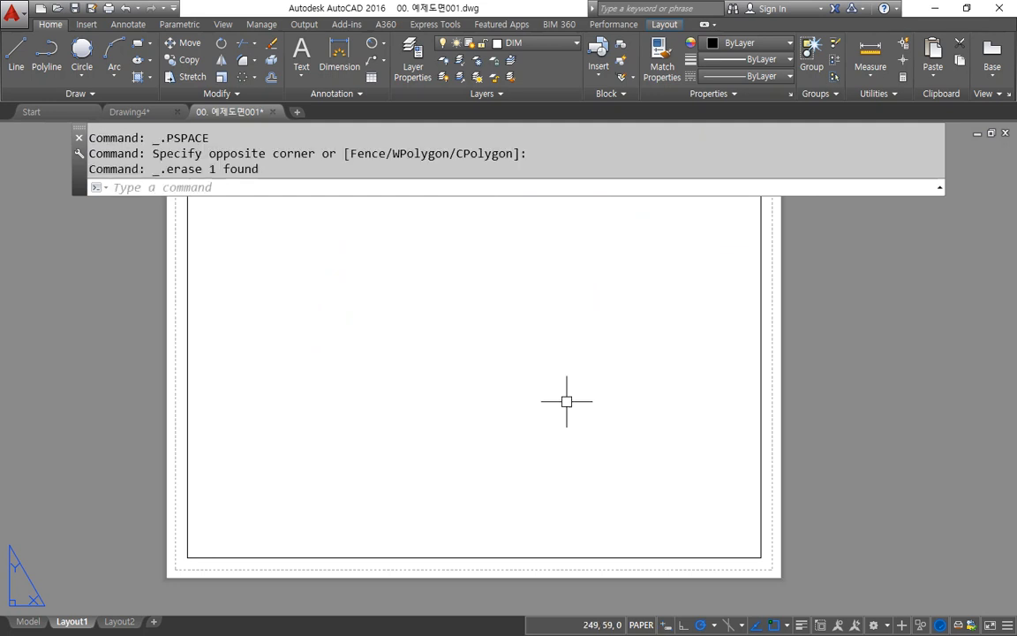
pyautogui.moveTo(490, 378)
pyautogui.mouseDown(button='middle')
pyautogui.moveTo(453, 456)
pyautogui.moveTo(475, 415)
pyautogui.mouseUp(button='middle')
# Step: Use MVIEW to create a large viewport inside the sheet border and a smaller viewport nested within it
pyautogui.write('v')
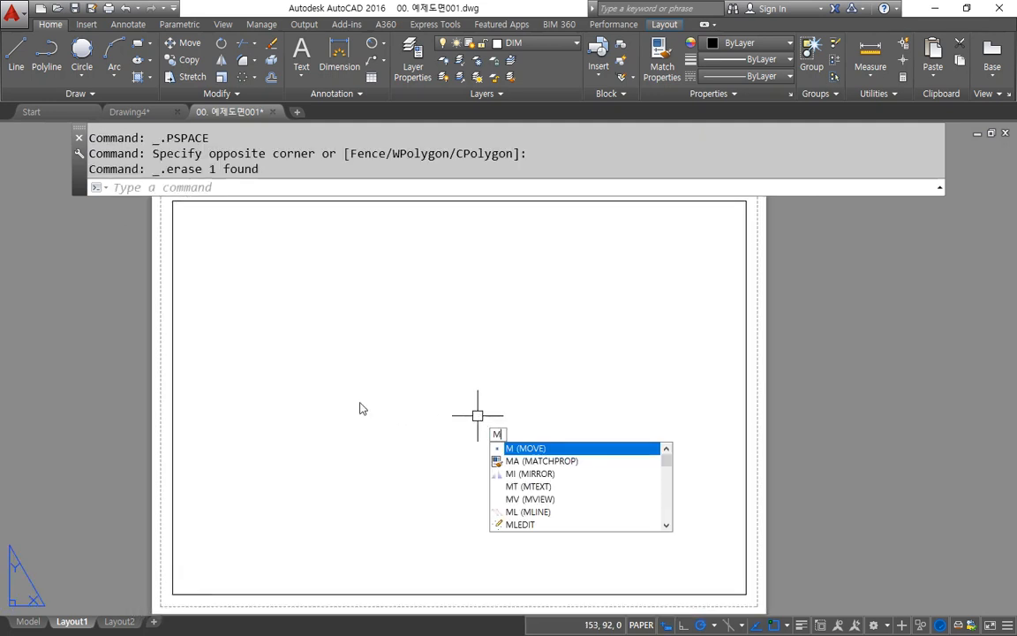
pyautogui.press('Return')
pyautogui.click(273, 520)
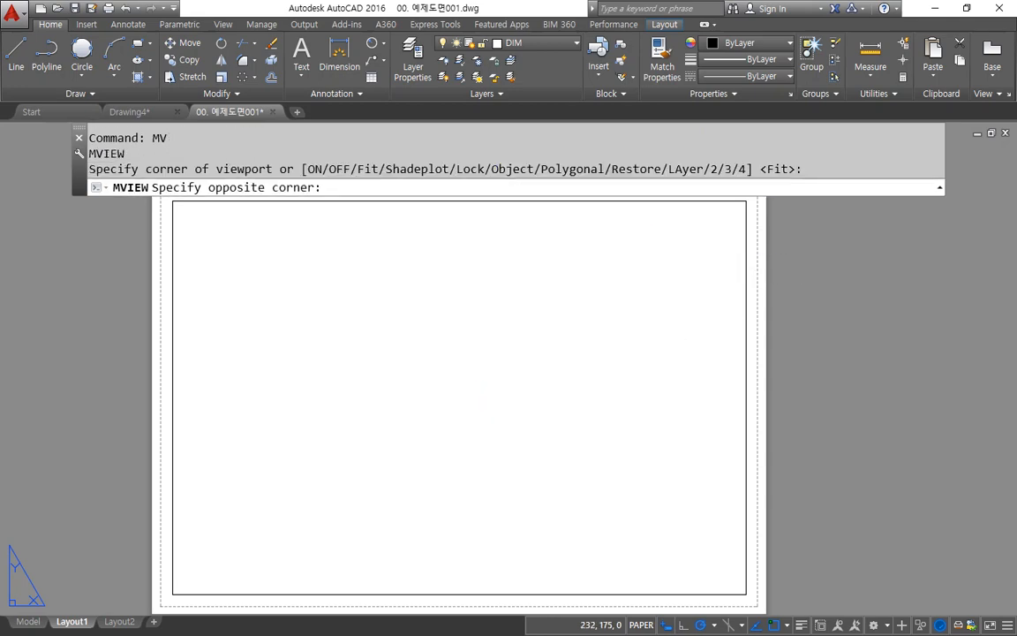
pyautogui.click(640, 244)
pyautogui.press('Return')
pyautogui.click(548, 304)
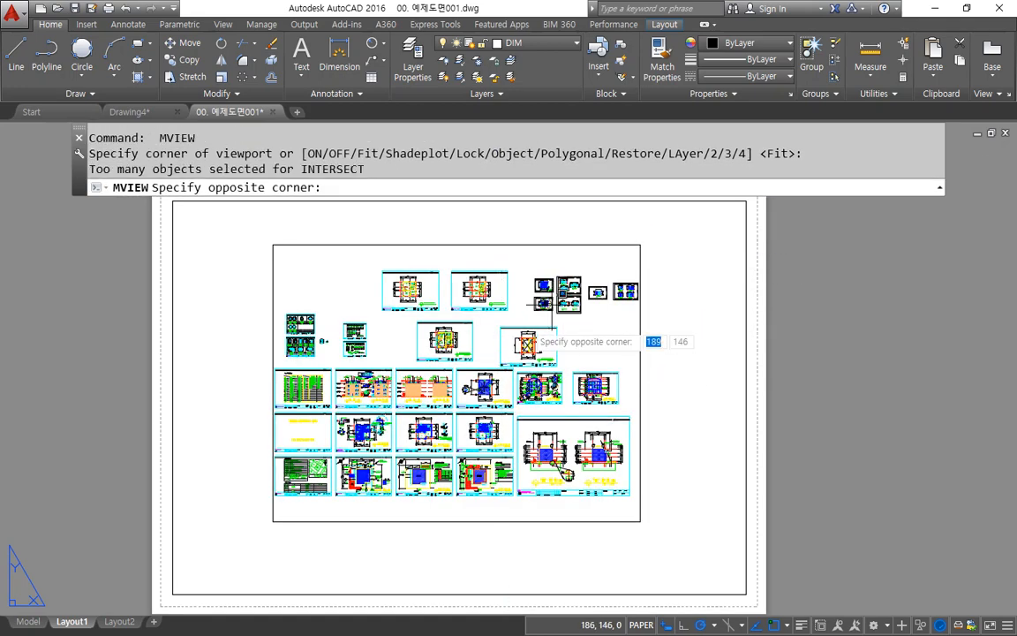
pyautogui.click(370, 450)
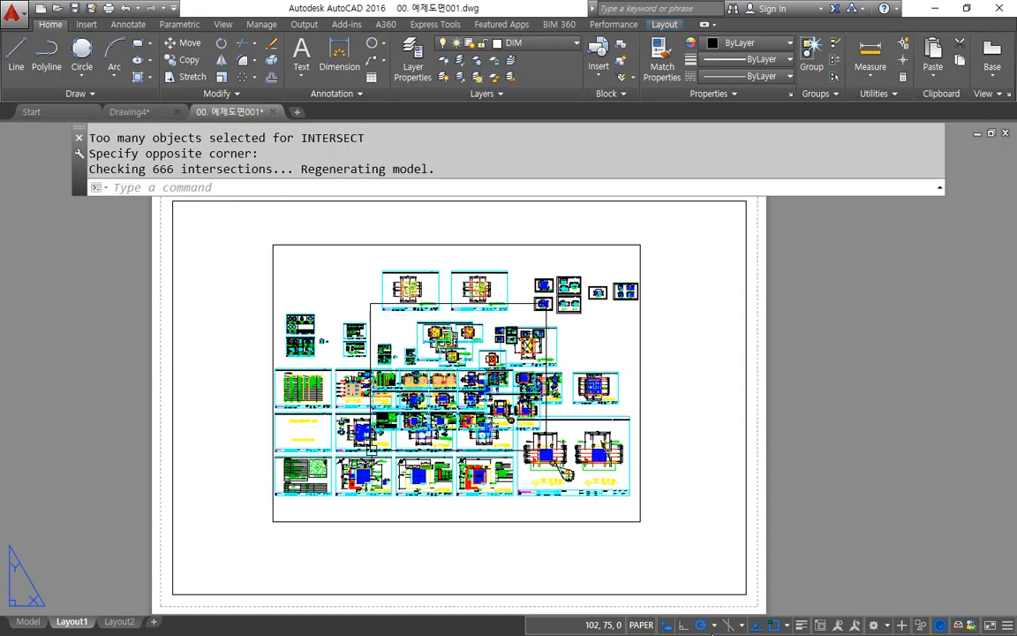
pyautogui.moveTo(503, 416); pyautogui.dragTo(442, 411)
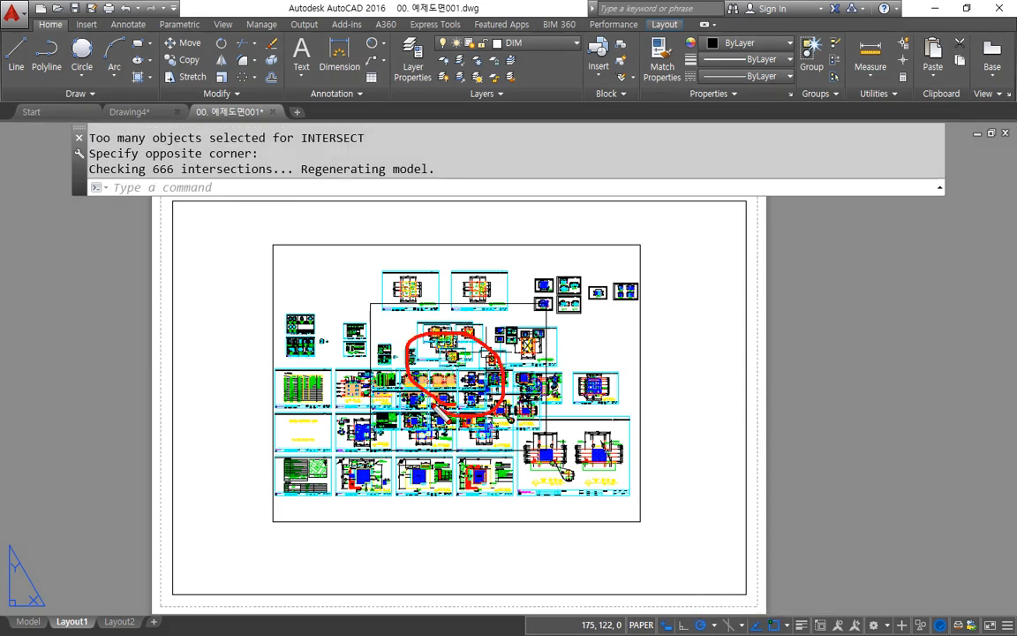
pyautogui.press('Escape')
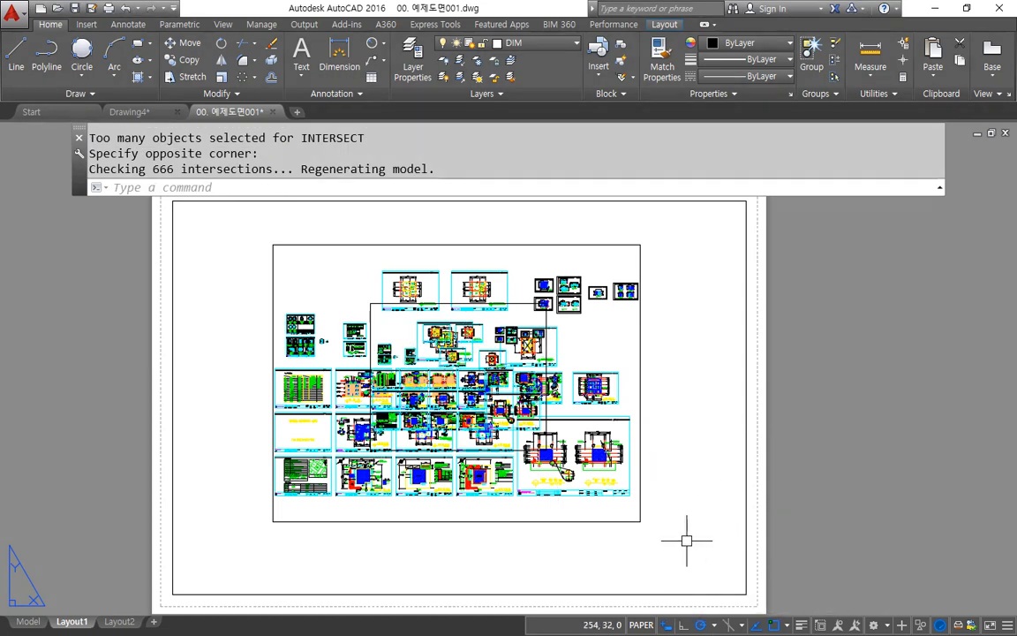
# Step: Create a third MVIEW viewport near the sheet's lower-right corner, overlapping the large viewport
pyautogui.write('mv')
pyautogui.press('Return')
pyautogui.click(710, 568)
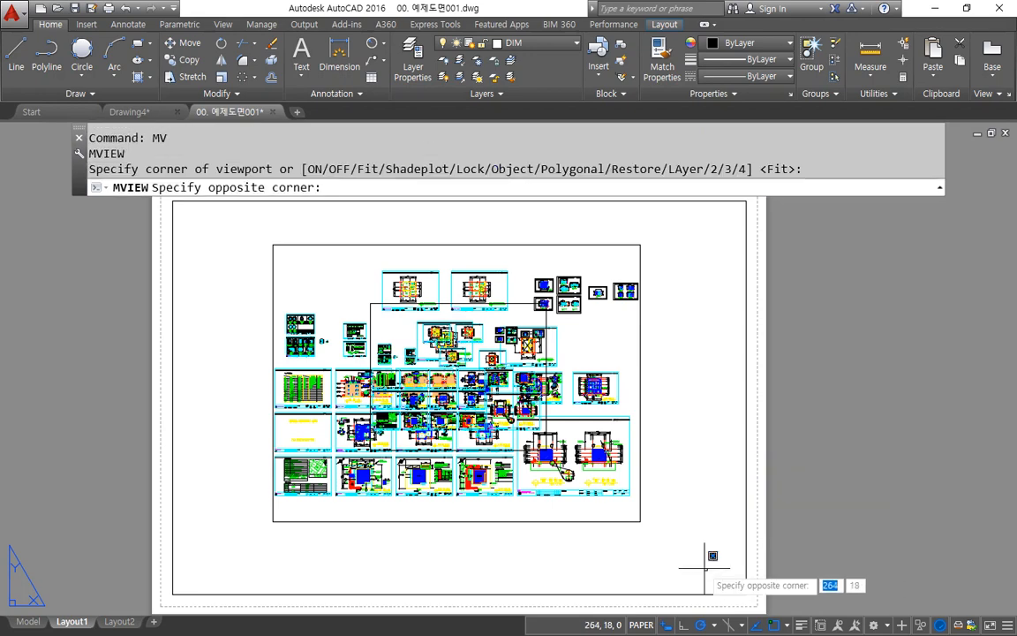
pyautogui.click(458, 354)
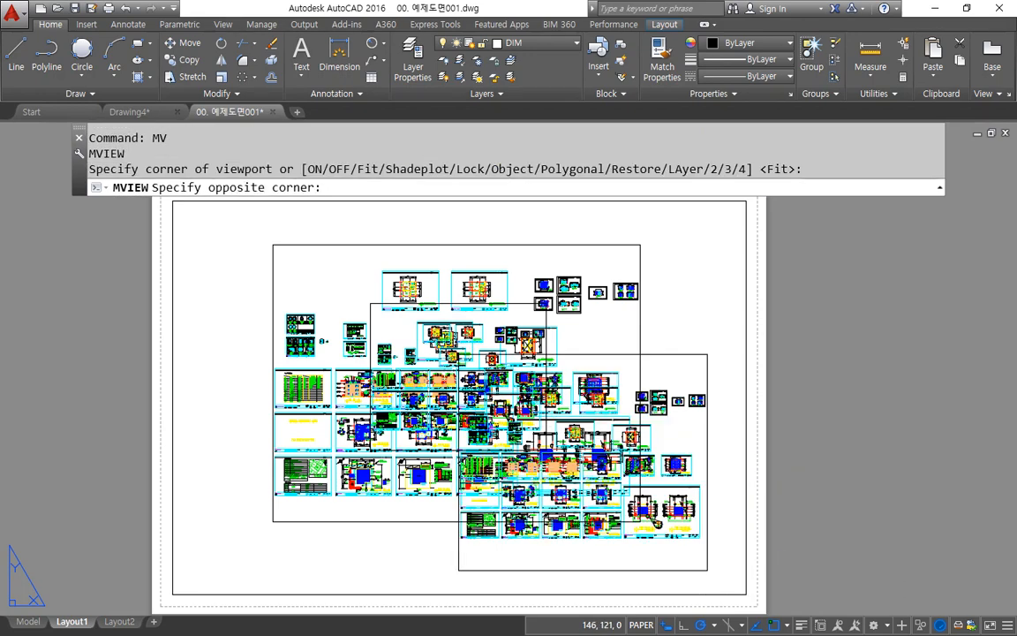
pyautogui.moveTo(618, 294)
pyautogui.mouseDown()
pyautogui.moveTo(686, 310)
pyautogui.moveTo(757, 422)
pyautogui.mouseUp()
pyautogui.moveTo(667, 362)
pyautogui.mouseDown()
pyautogui.moveTo(481, 355)
pyautogui.moveTo(479, 512)
pyautogui.moveTo(649, 517)
pyautogui.moveTo(628, 378)
pyautogui.mouseUp()
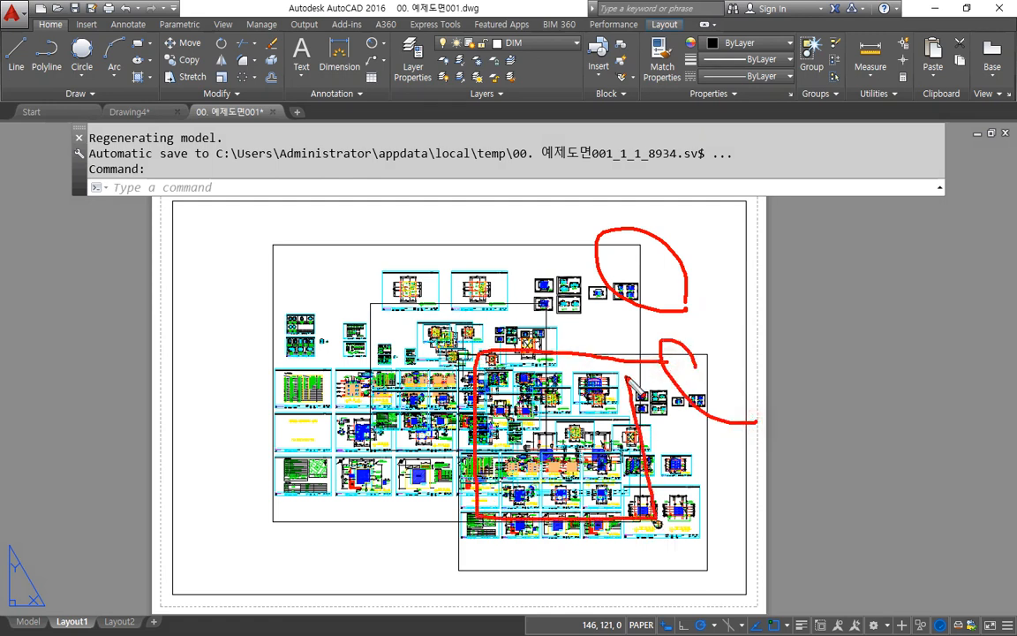
pyautogui.moveTo(500, 311); pyautogui.dragTo(530, 313)
pyautogui.moveTo(703, 461); pyautogui.dragTo(707, 452)
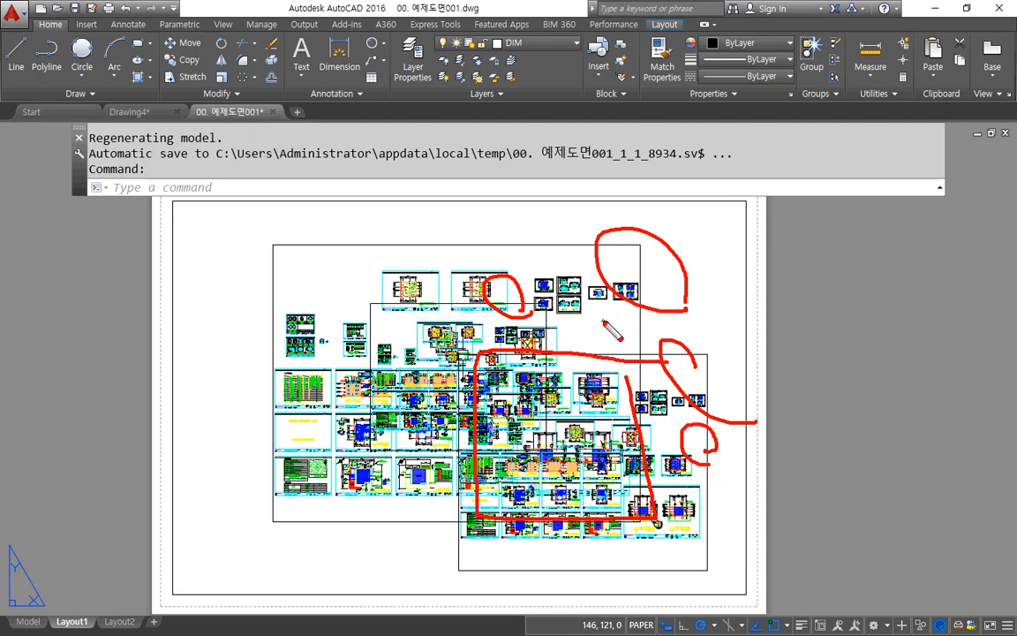
pyautogui.press('Escape')
pyautogui.hotkey('ctrl', '2')
pyautogui.moveTo(525, 244); pyautogui.dragTo(505, 246)
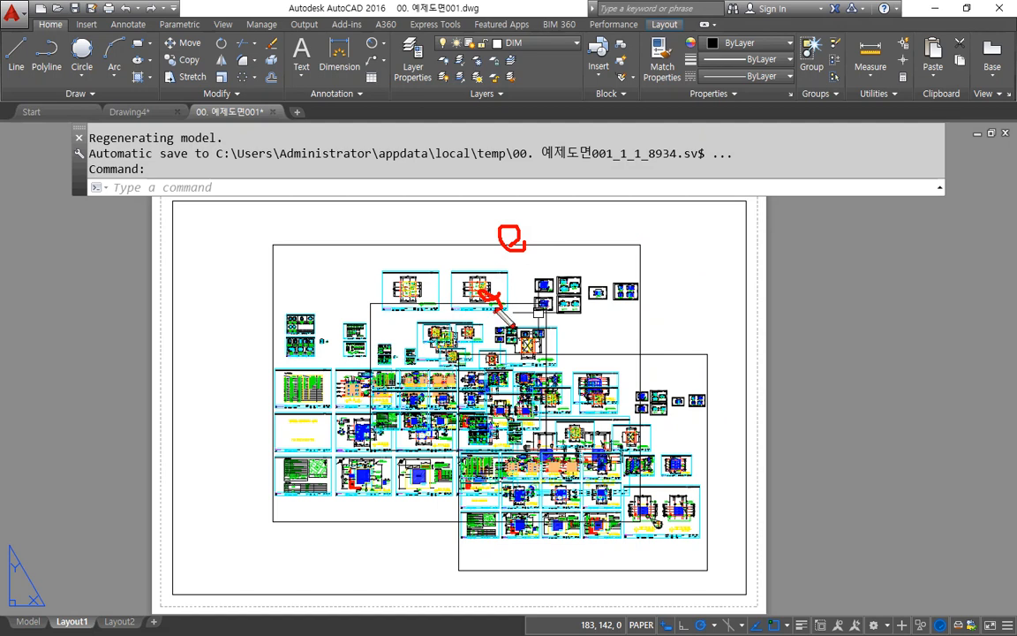
pyautogui.press('Escape')
# Step: Activate the large viewport's model space and try to switch to the small viewport nested inside it
pyautogui.doubleClick(616, 310)
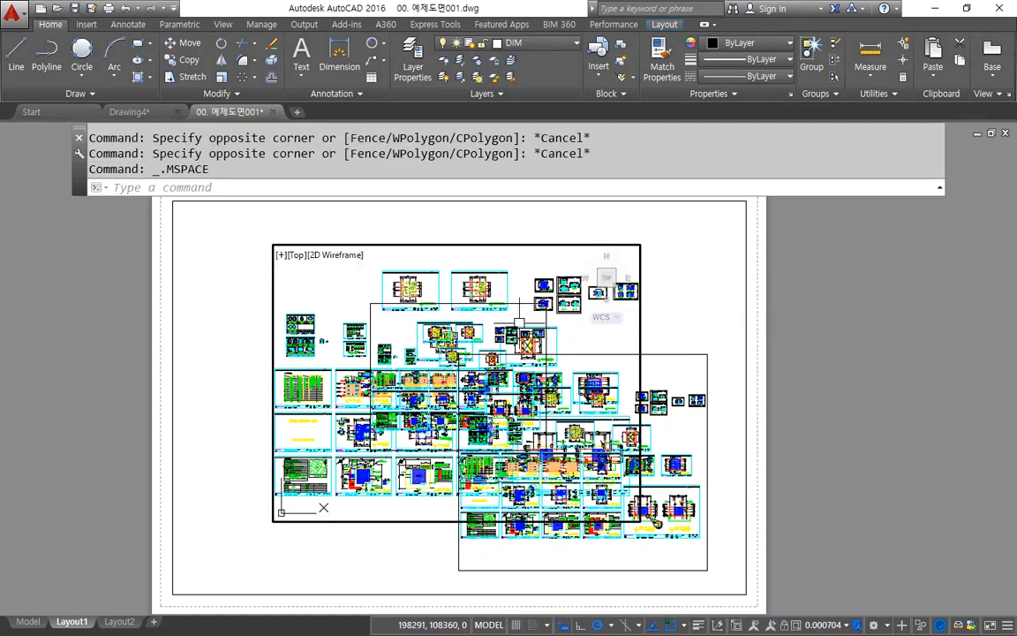
pyautogui.click(496, 300)
pyautogui.click(471, 274)
pyautogui.press('Escape')
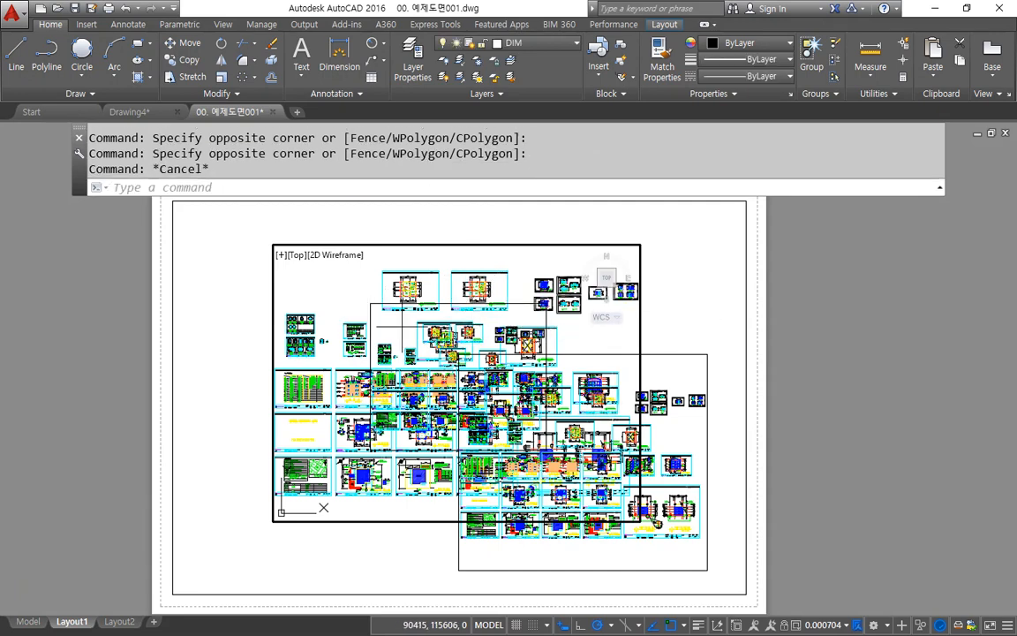
pyautogui.click(397, 331)
pyautogui.click(397, 331)
pyautogui.click(397, 331)
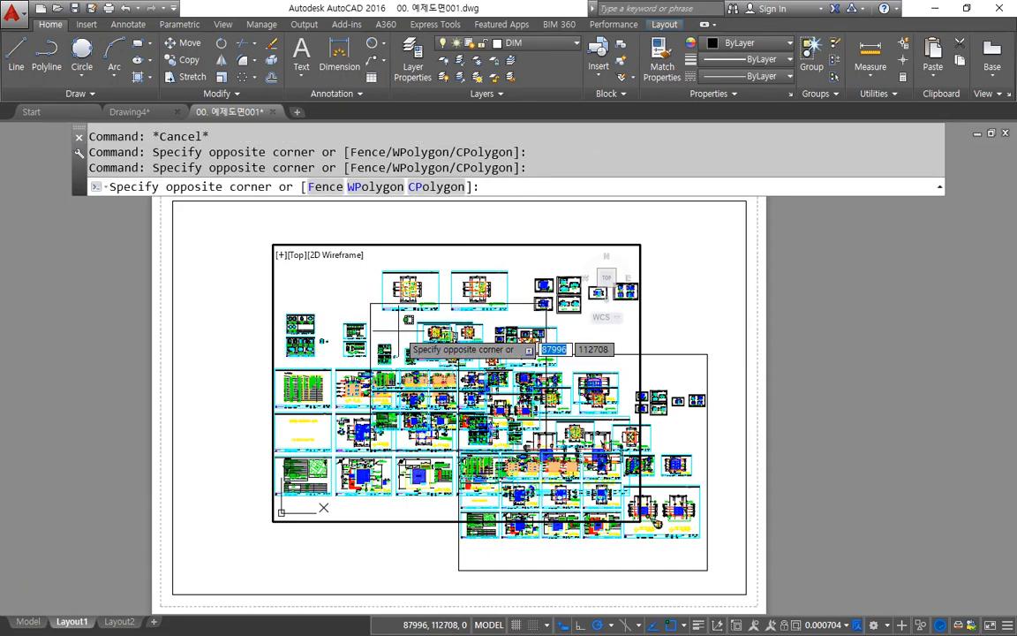
pyautogui.click(398, 331)
pyautogui.click(402, 331)
pyautogui.press('Escape')
# Step: Switch the active model space back and forth between the large viewport and the overlapping lower-right viewport
pyautogui.click(683, 367)
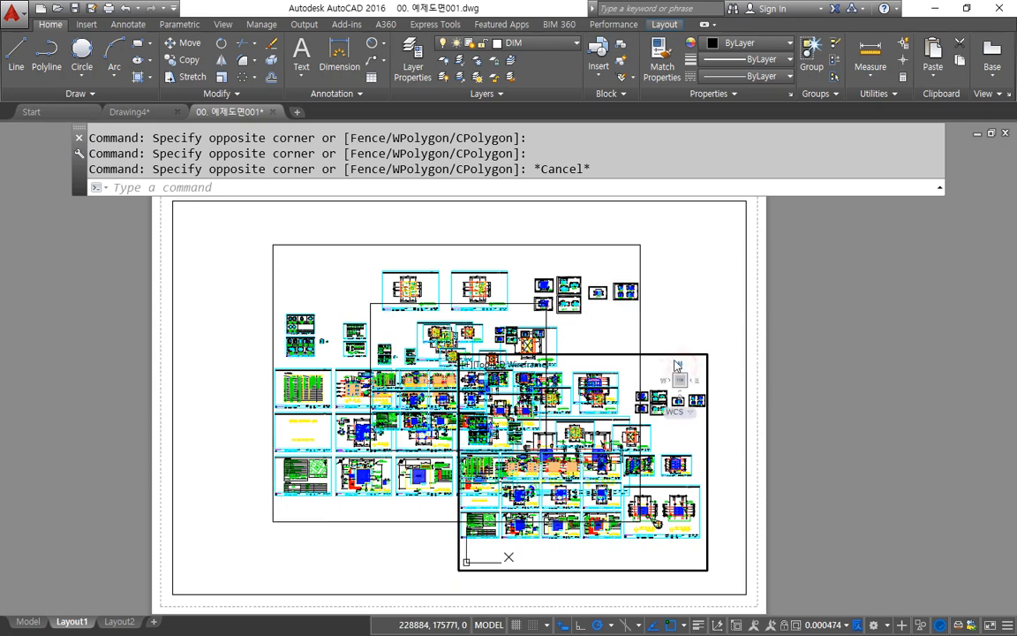
pyautogui.click(631, 332)
pyautogui.click(679, 367)
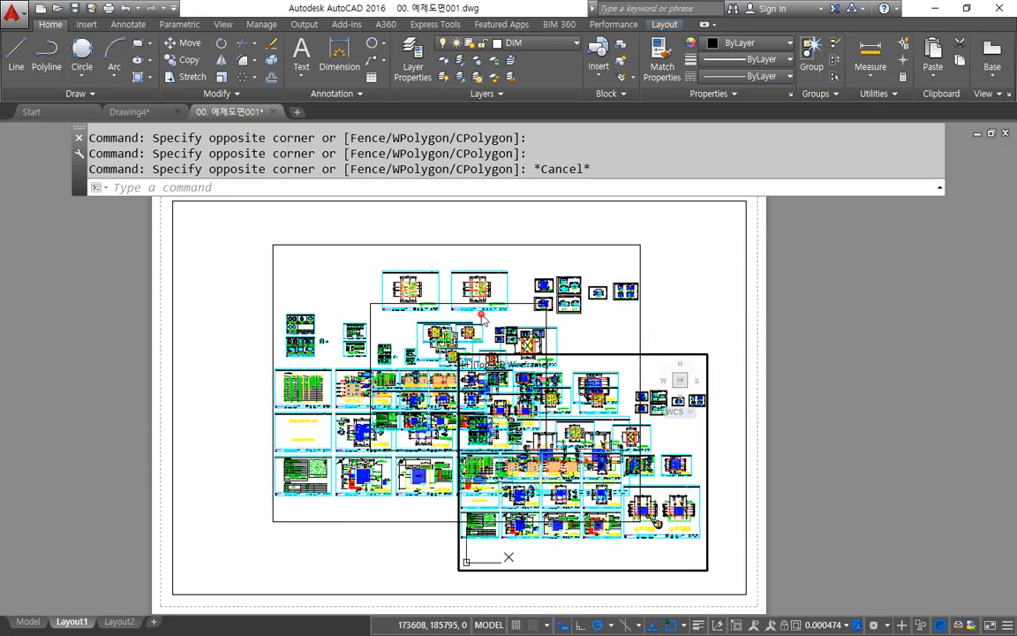
pyautogui.click(482, 317)
pyautogui.click(660, 365)
pyautogui.click(601, 352)
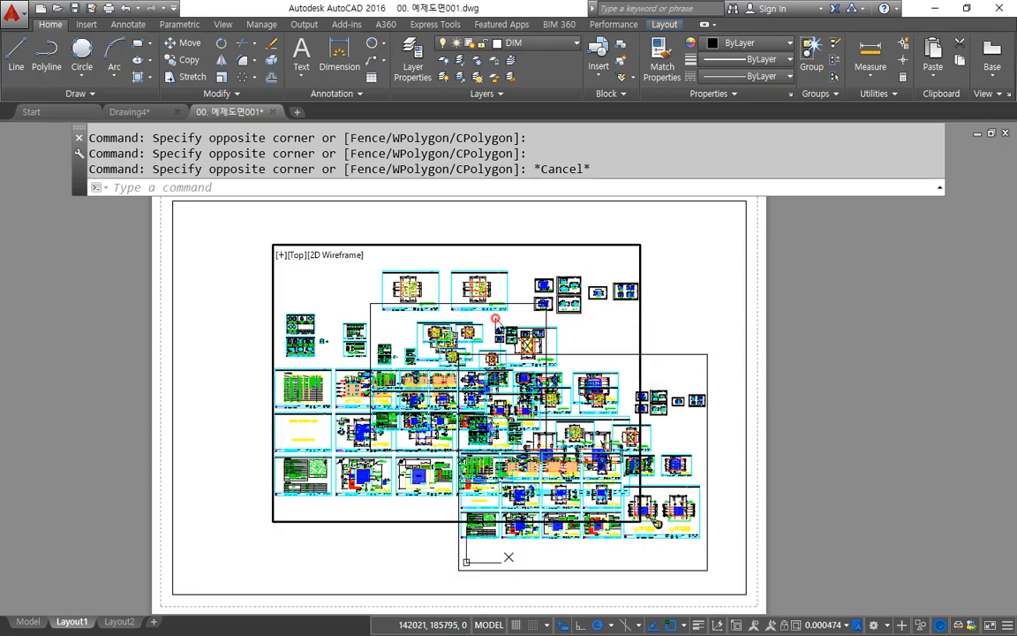
pyautogui.click(663, 370)
pyautogui.click(609, 350)
pyautogui.click(673, 375)
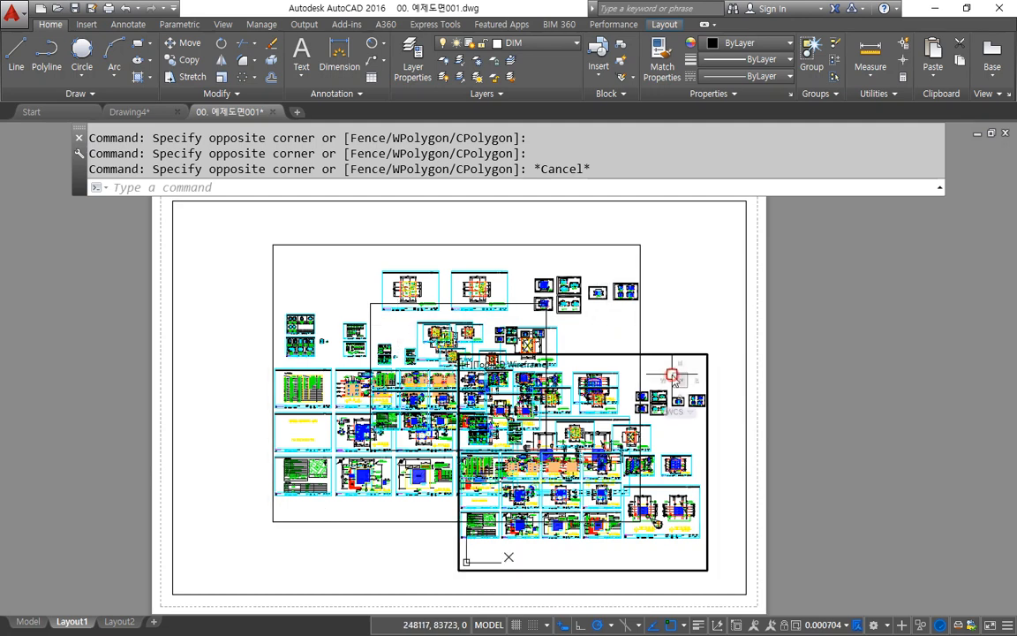
pyautogui.click(367, 324)
pyautogui.press('Escape')
# Step: Return to paper space and move the small nested viewport about 69 units toward the sheet's upper-left corner, past the large viewport's edge
pyautogui.click(734, 326)
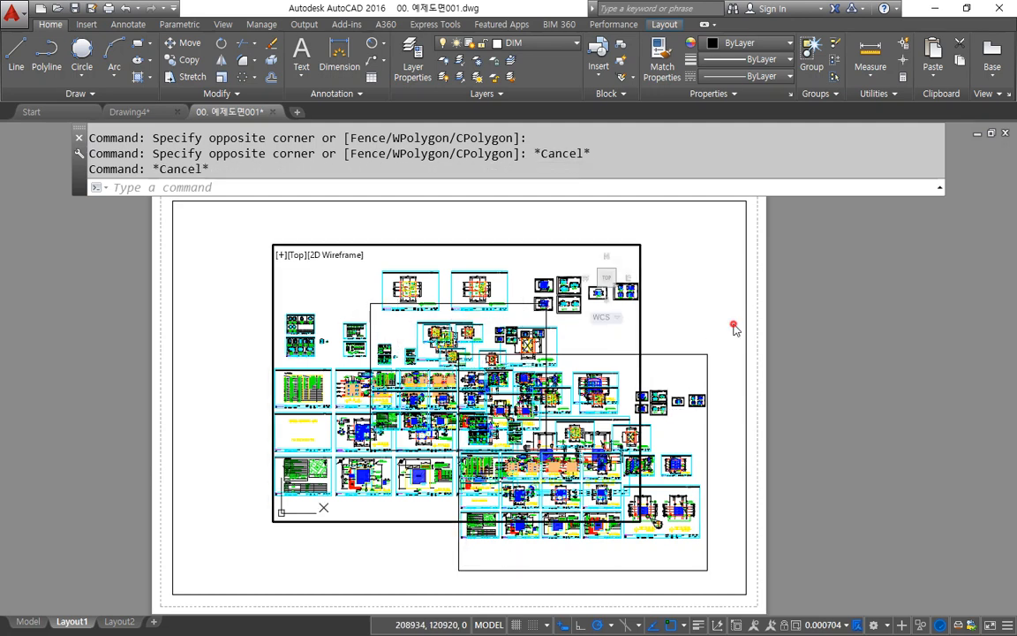
pyautogui.click(734, 325)
pyautogui.write('m')
pyautogui.press('Return')
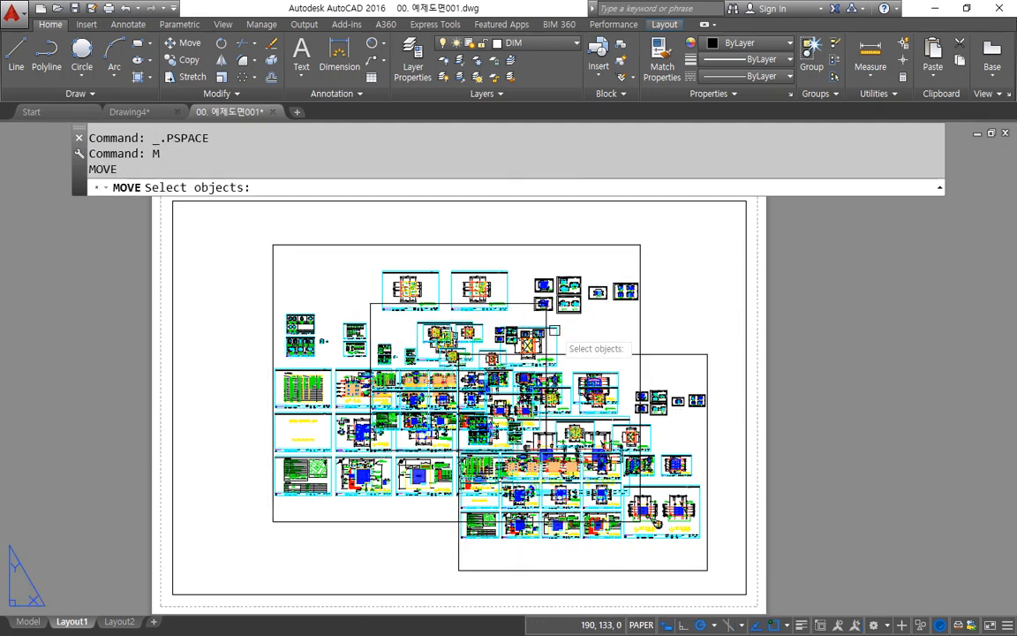
pyautogui.click(549, 311)
pyautogui.press('Return')
pyautogui.click(583, 327)
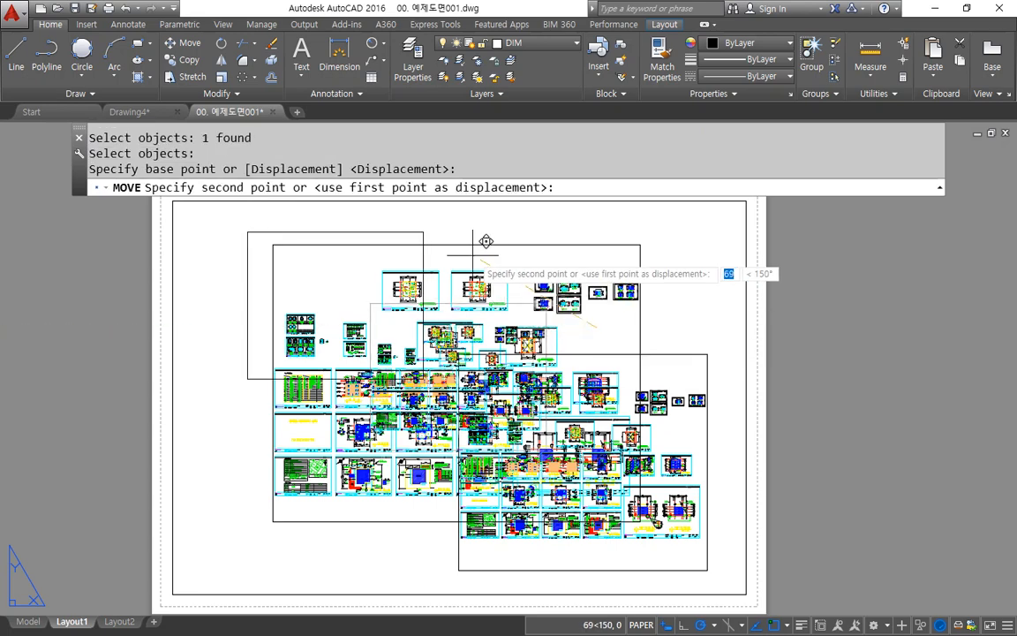
pyautogui.click(473, 255)
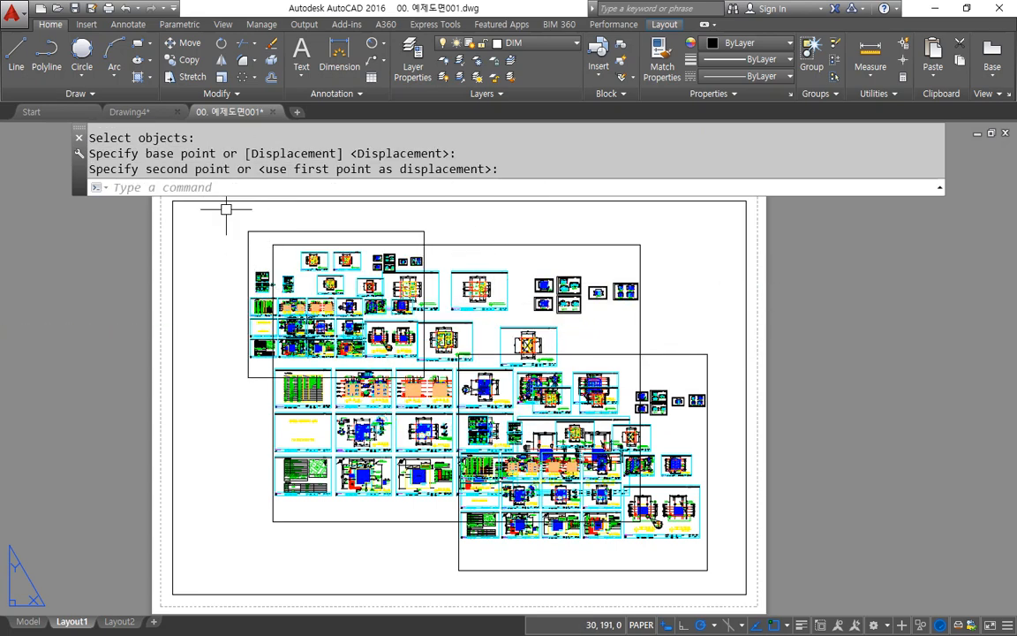
# Step: Activate model space in the lower-right viewport and switch through the large and upper-left viewports back to it
pyautogui.doubleClick(691, 370)
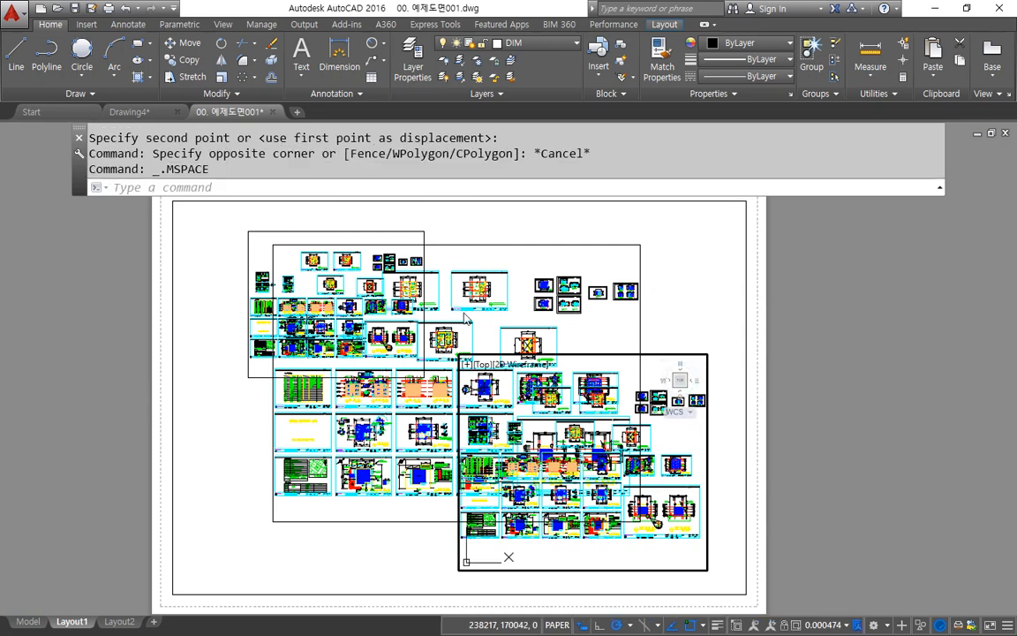
pyautogui.click(435, 255)
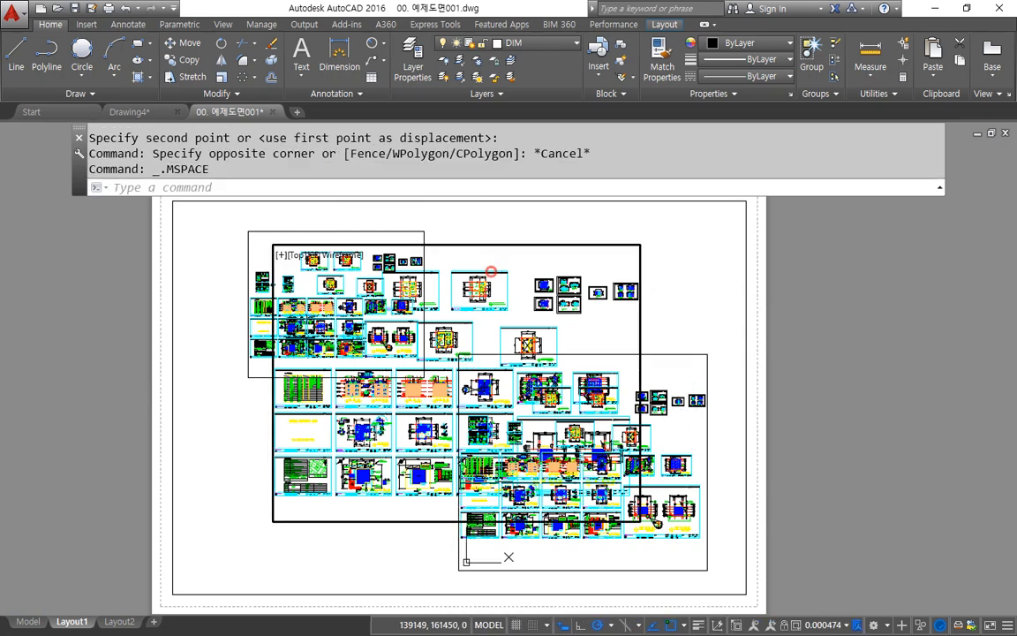
pyautogui.click(262, 247)
pyautogui.click(680, 440)
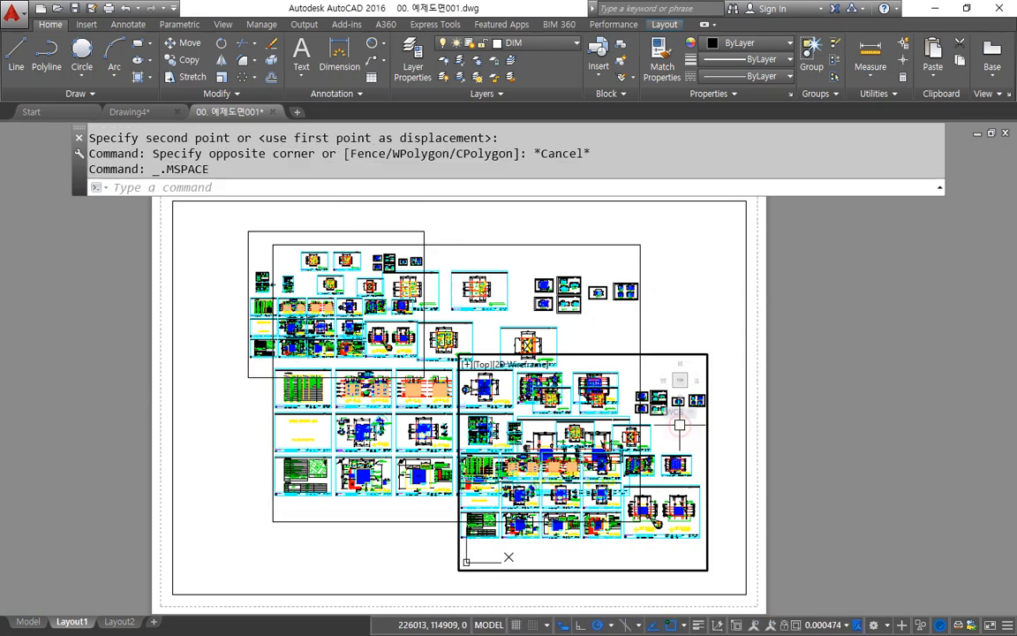
# Step: Activate the large viewport, return to paper space and delete all three viewports from the Layout1 sheet
pyautogui.click(595, 322)
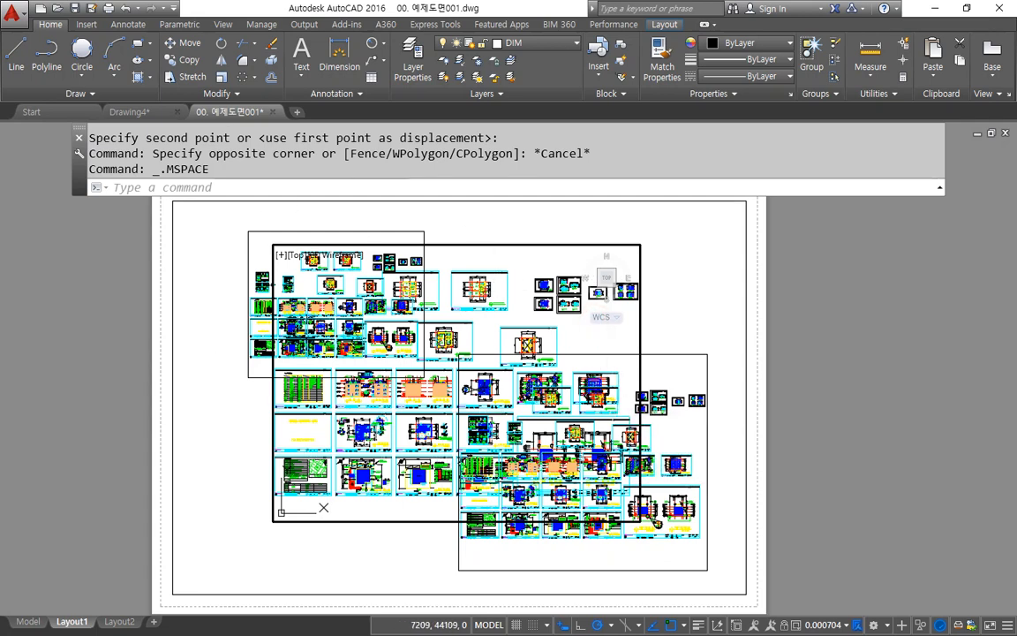
pyautogui.doubleClick(724, 324)
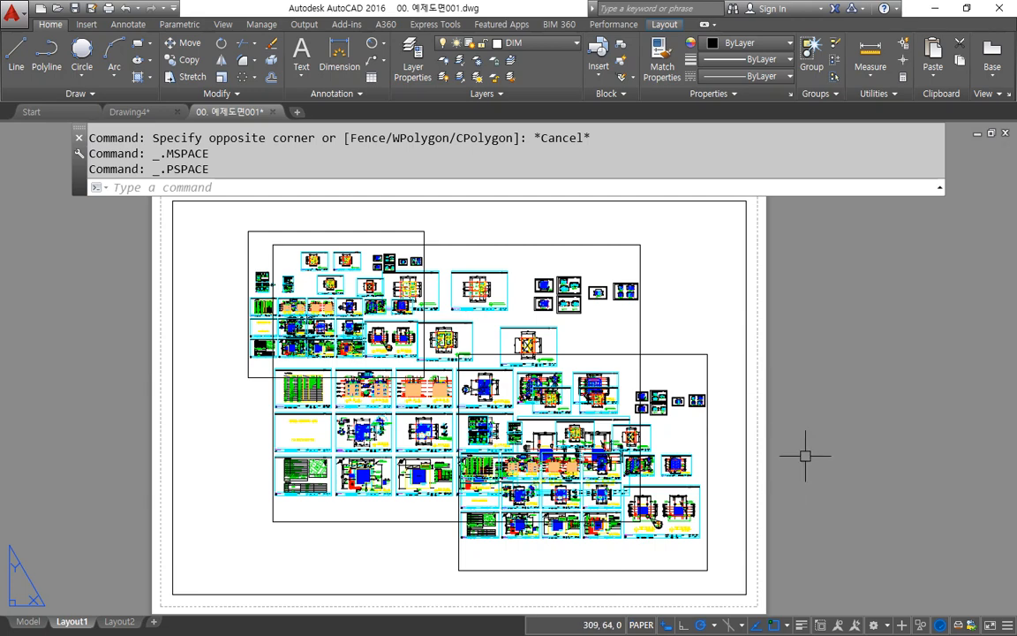
pyautogui.click(720, 404)
pyautogui.click(462, 236)
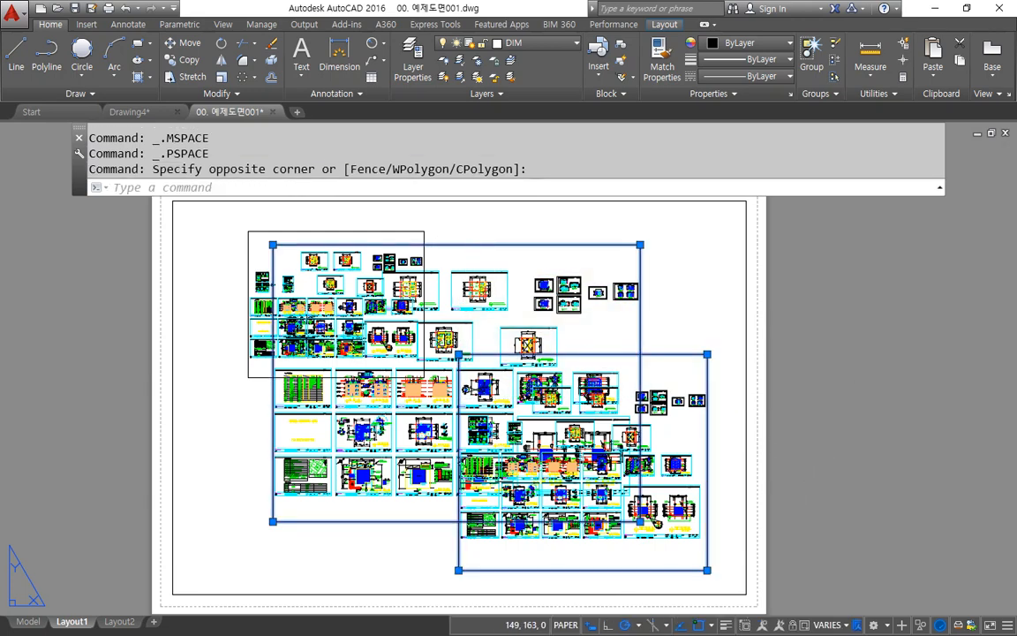
pyautogui.press('Delete')
pyautogui.click(426, 346)
pyautogui.click(273, 226)
pyautogui.press('Delete')
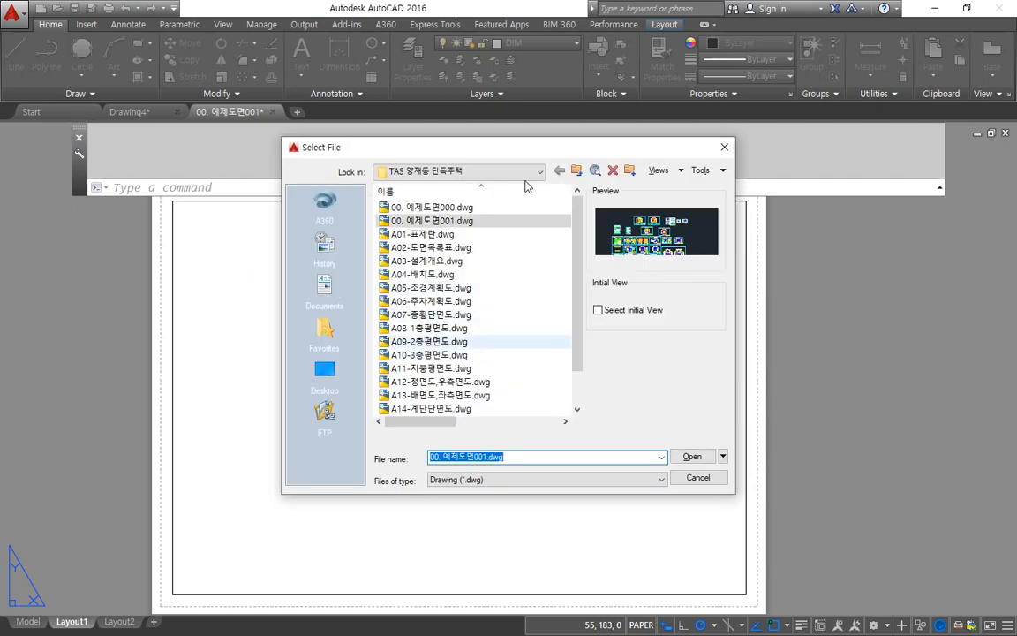
pyautogui.click(575, 171)
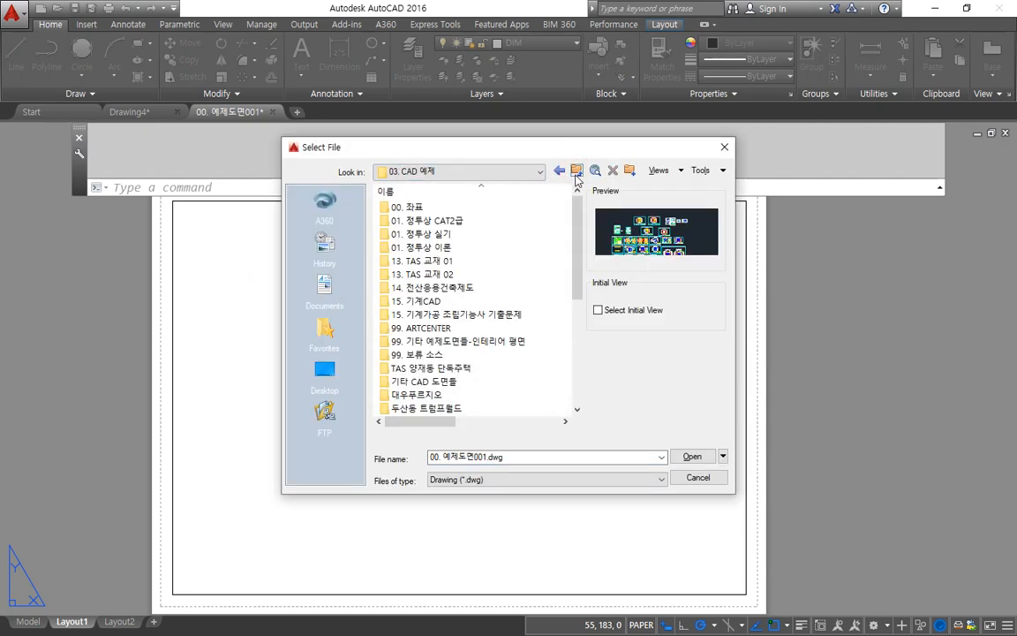
pyautogui.click(575, 170)
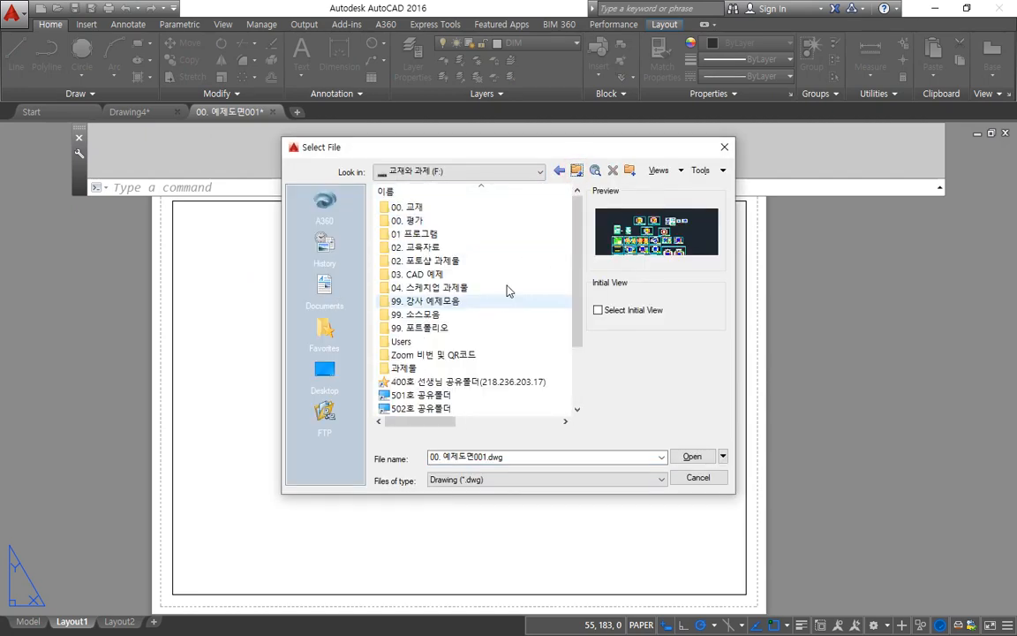
pyautogui.click(477, 172)
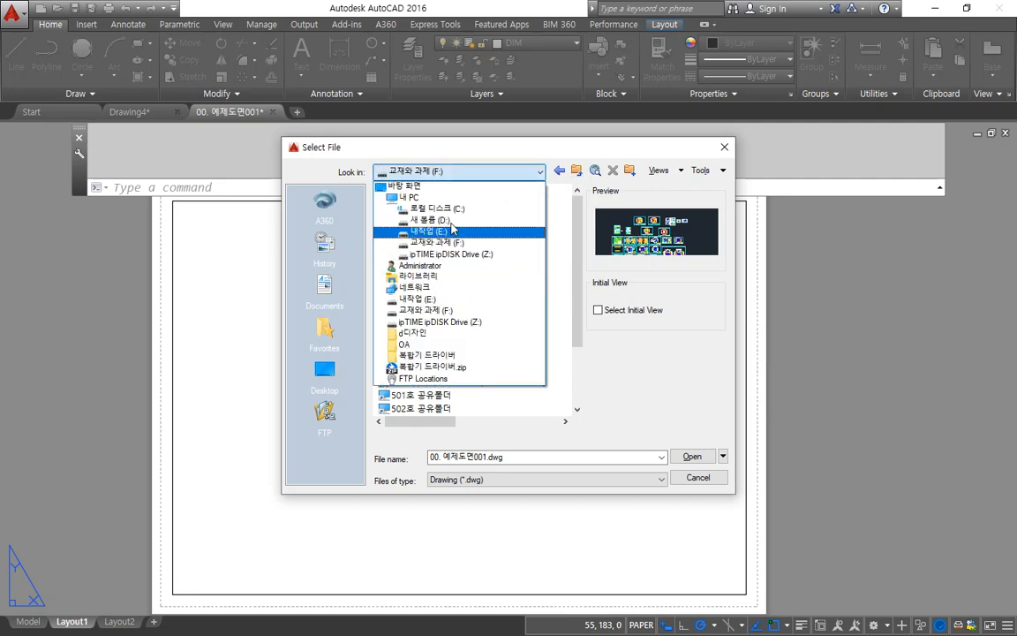
pyautogui.click(463, 230)
pyautogui.click(423, 367)
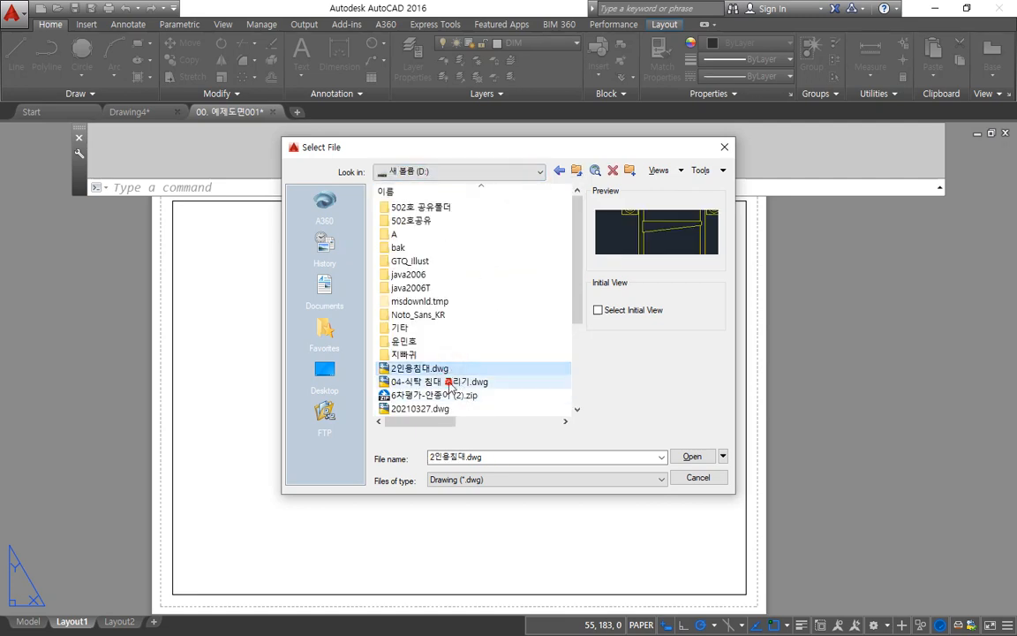
pyautogui.click(438, 381)
pyautogui.click(440, 409)
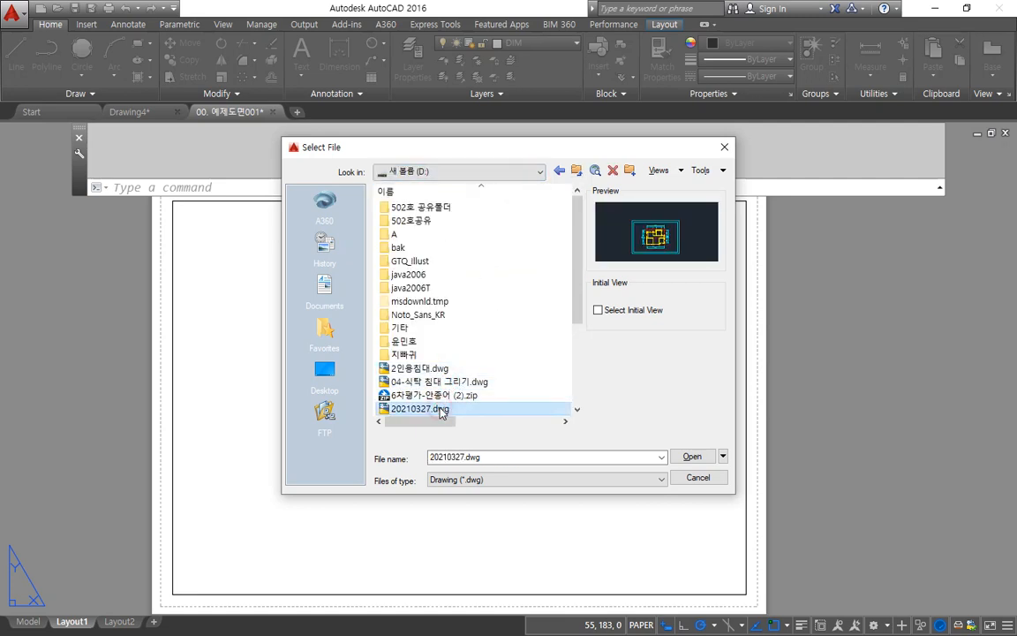
pyautogui.click(713, 478)
pyautogui.press('Escape')
pyautogui.press('Escape')
pyautogui.press('Escape')
# Step: Create an MVIEW viewport spanning the sheet's border frame from its lower-left corner to its upper-right corner
pyautogui.scroll(-2, 423, 298)
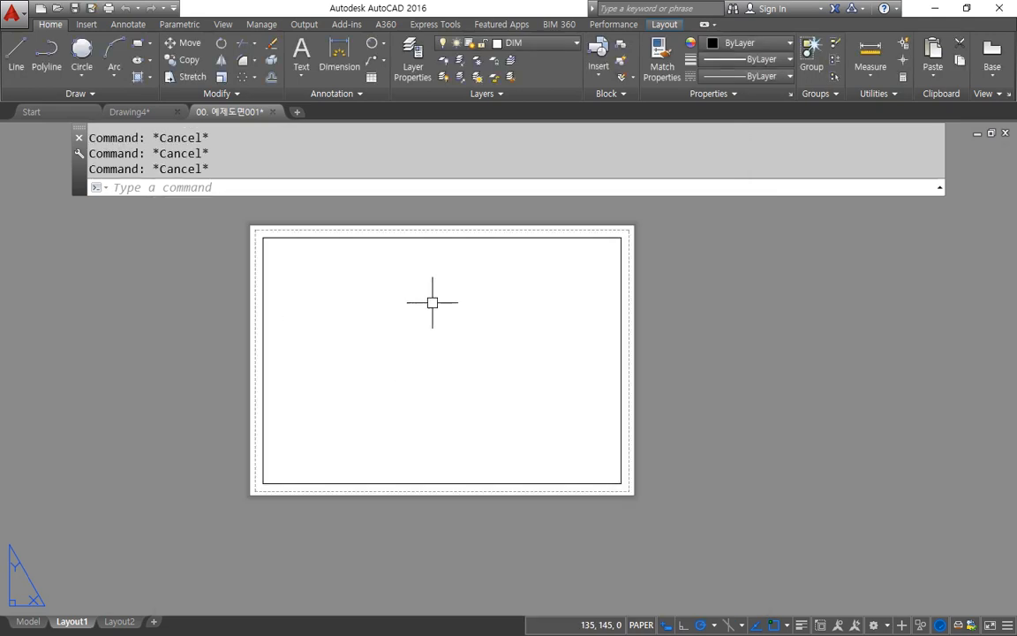
pyautogui.write('M')
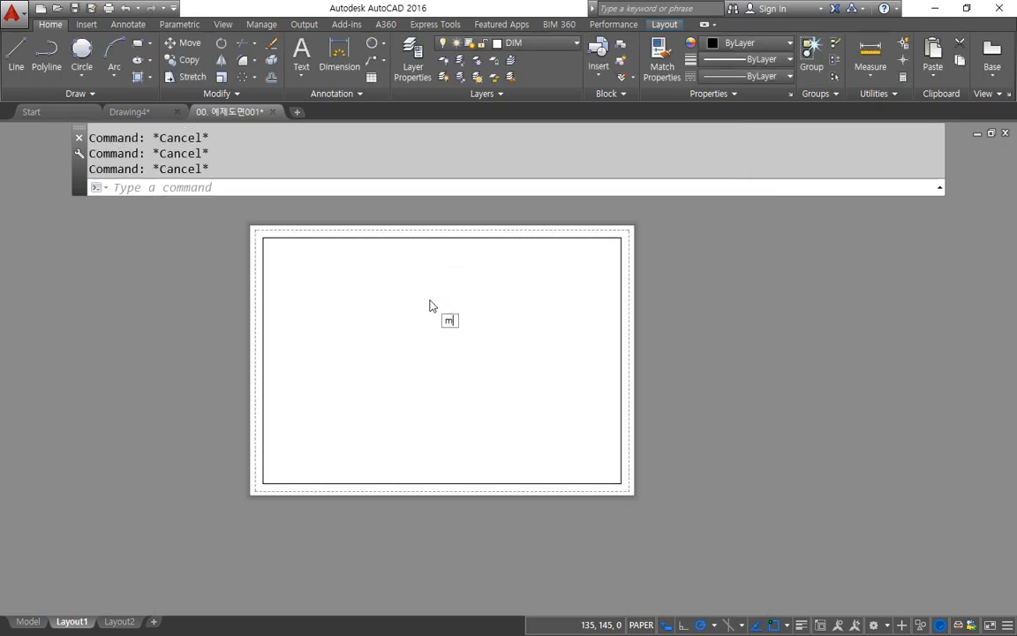
pyautogui.scroll(2, 430, 302)
pyautogui.write('V')
pyautogui.press('Return')
pyautogui.click(161, 590)
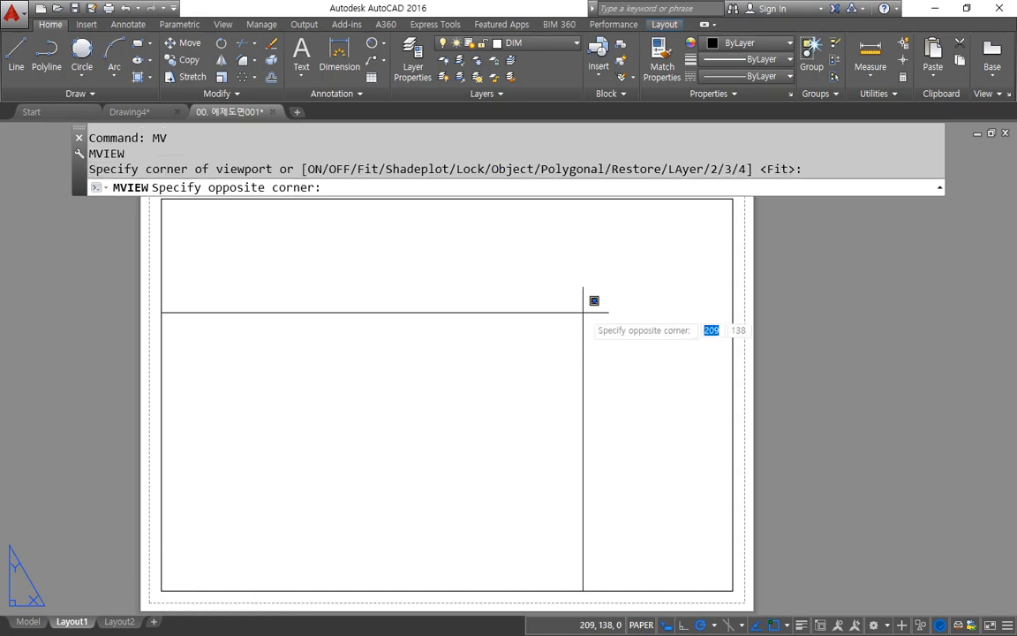
pyautogui.moveTo(592, 298); pyautogui.dragTo(560, 323, button='middle')
pyautogui.click(699, 228)
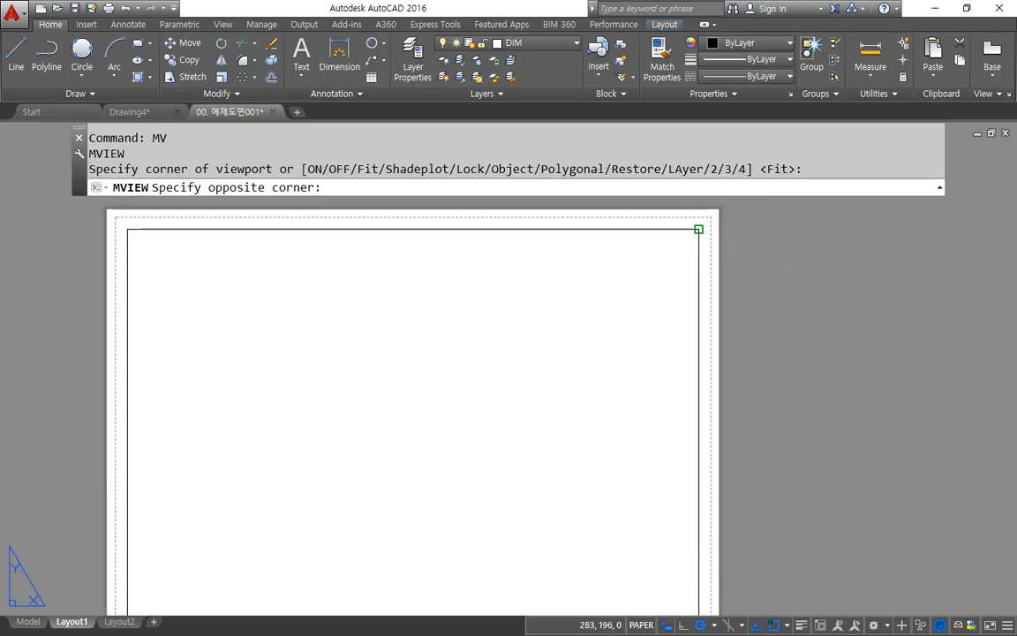
pyautogui.scroll(-2, 465, 328)
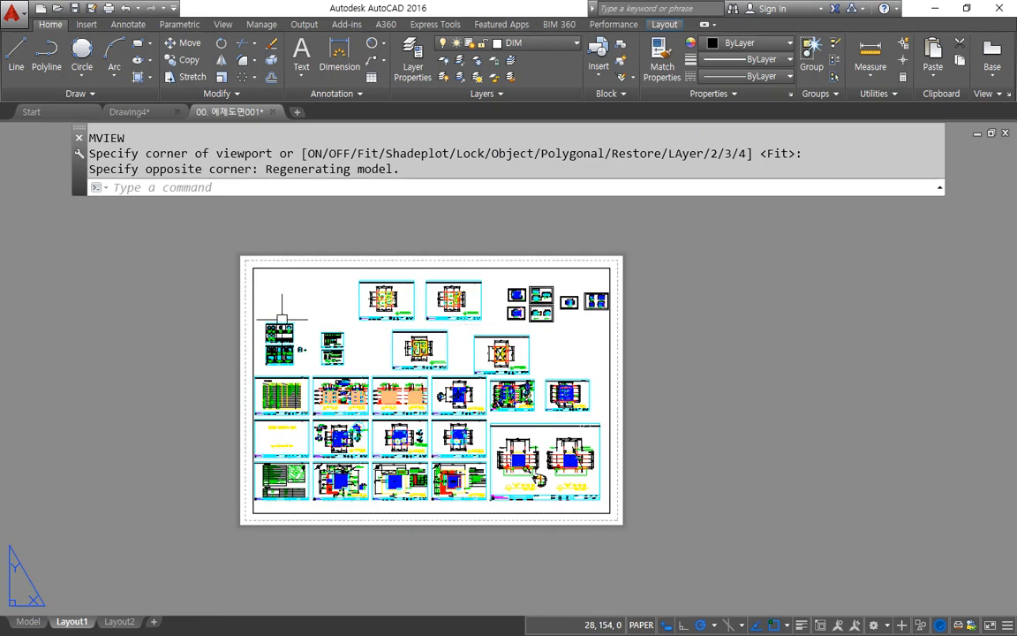
# Step: Activate the new viewport's model space, frame the kitchen floor plan (평면도) centrally inside it, and return to paper space
pyautogui.doubleClick(422, 306)
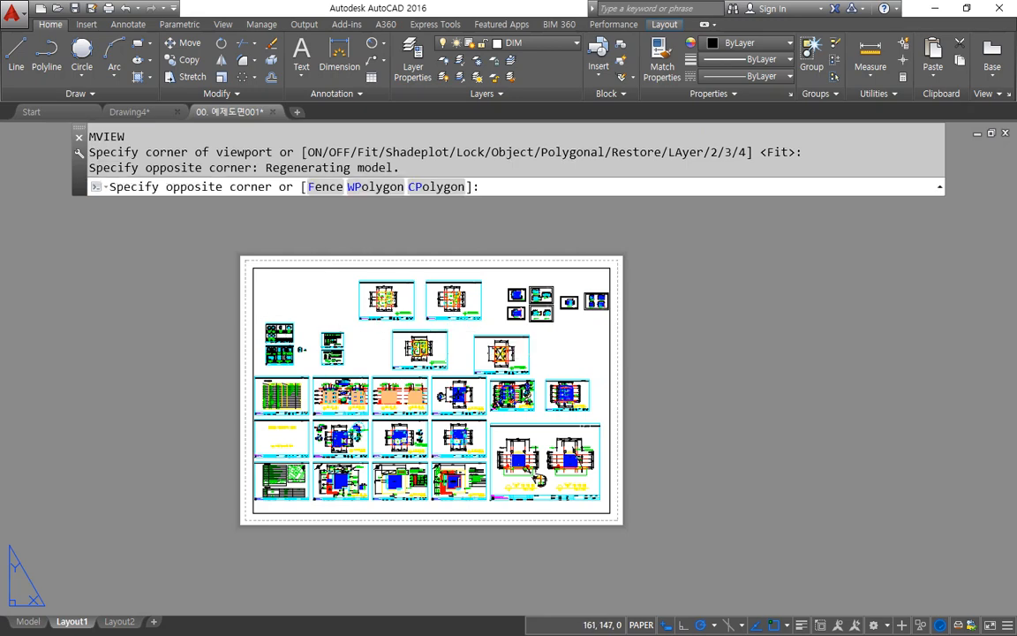
pyautogui.scroll(6, 423, 348)
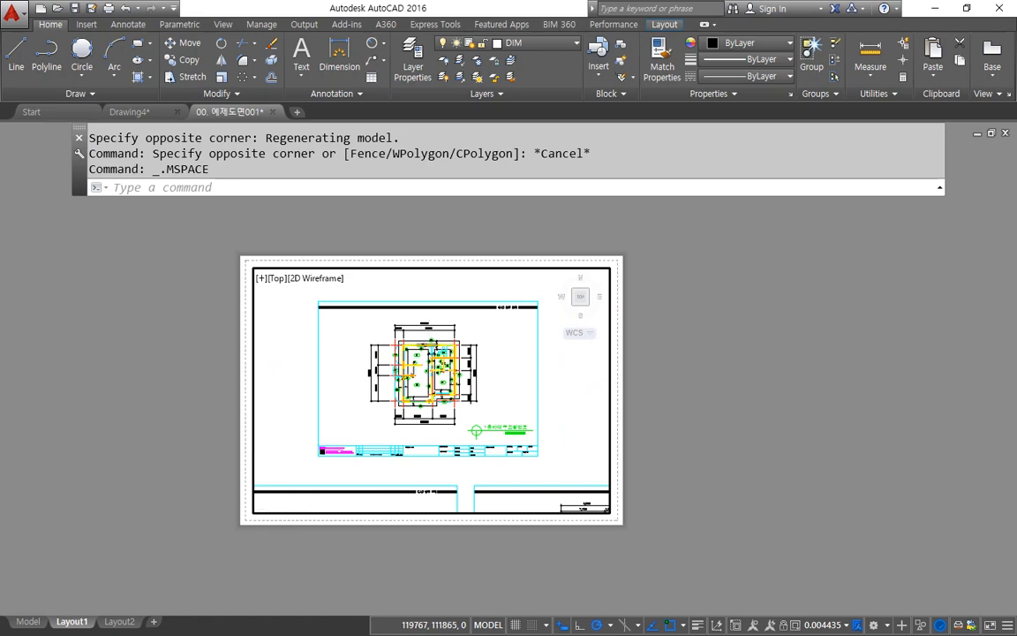
pyautogui.scroll(-4, 431, 318)
pyautogui.scroll(-2, 431, 318)
pyautogui.scroll(5, 454, 420)
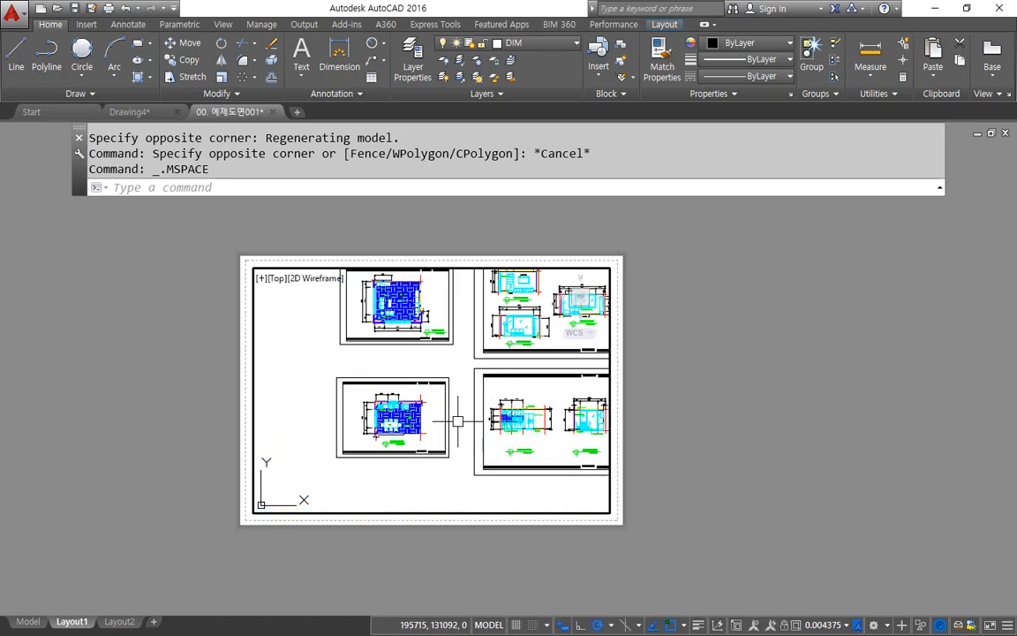
pyautogui.scroll(4, 335, 433)
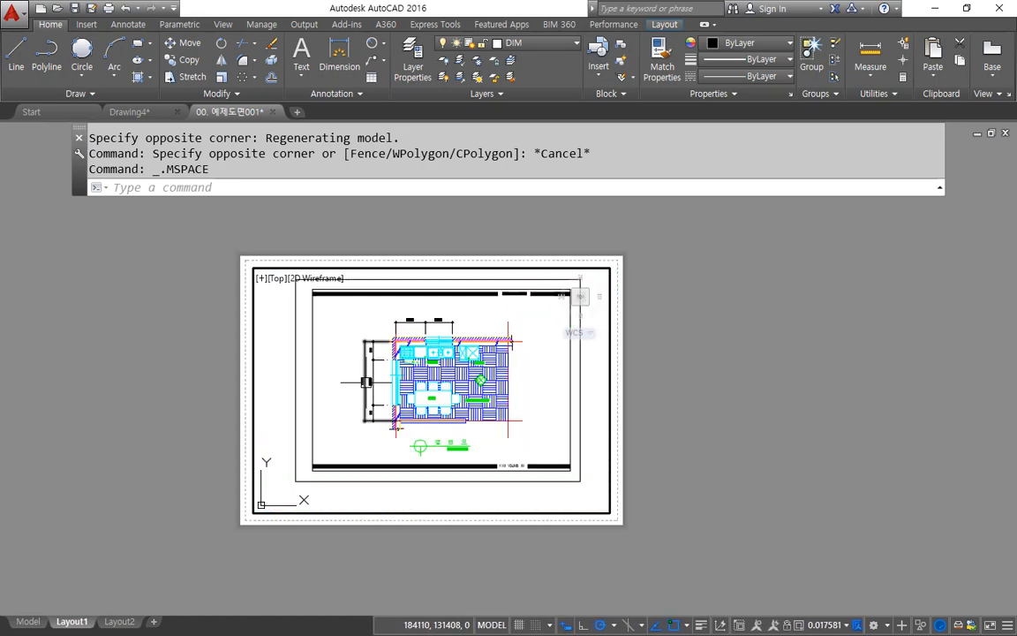
pyautogui.moveTo(370, 393); pyautogui.dragTo(362, 400, button='middle')
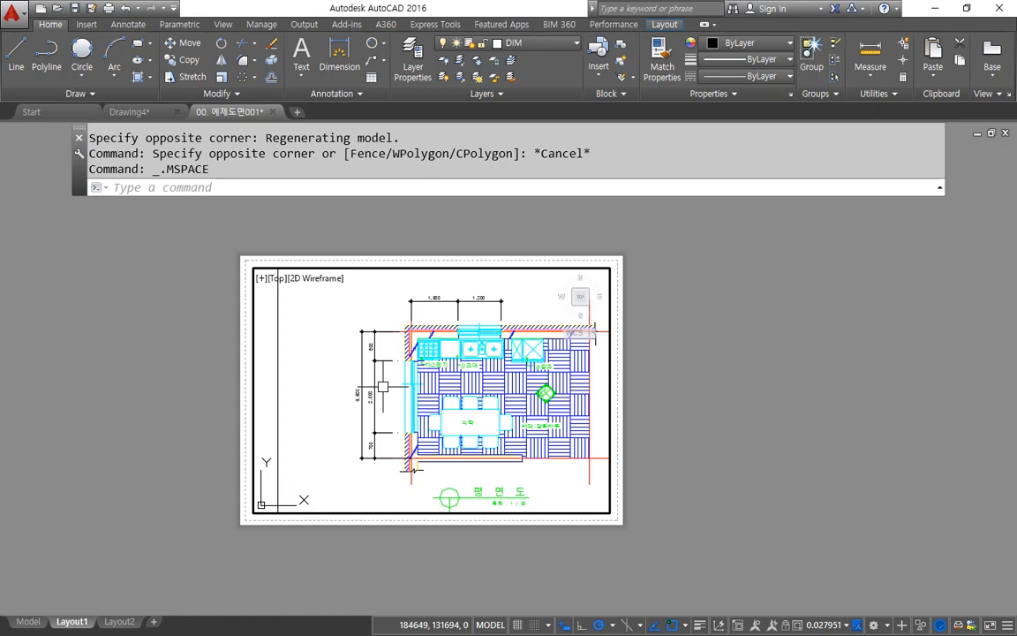
pyautogui.moveTo(433, 369)
pyautogui.mouseDown(button='middle')
pyautogui.moveTo(394, 371)
pyautogui.moveTo(398, 354)
pyautogui.mouseUp(button='middle')
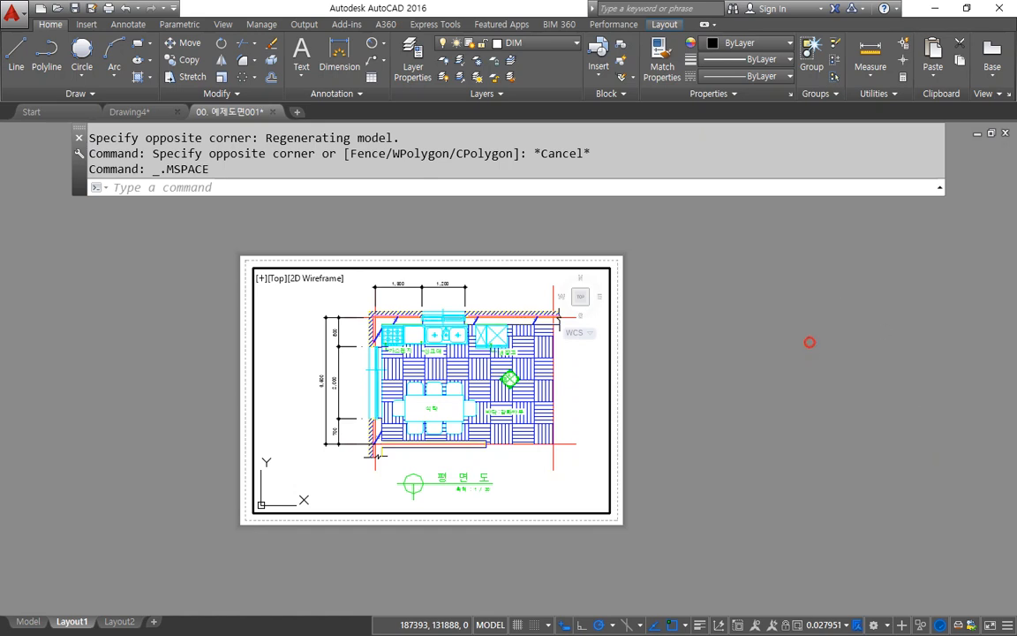
pyautogui.doubleClick(104, 435)
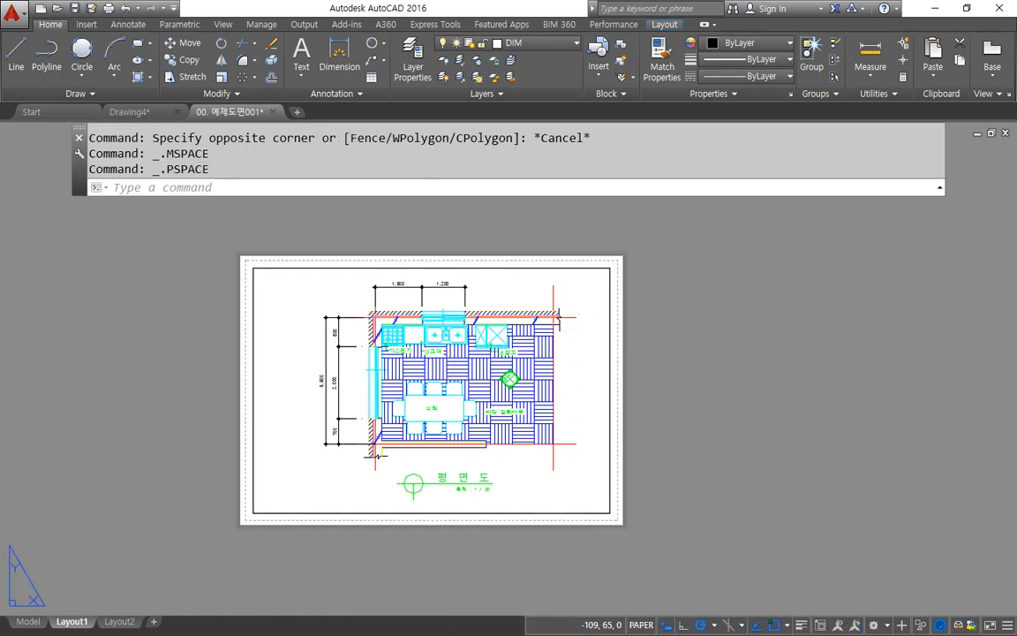
# Step: Switch to the Notepad notes, highlight the line "MVSetup (Mview 설정)", and switch back to AutoCAD
pyautogui.hotkey('alt', 'Tab')
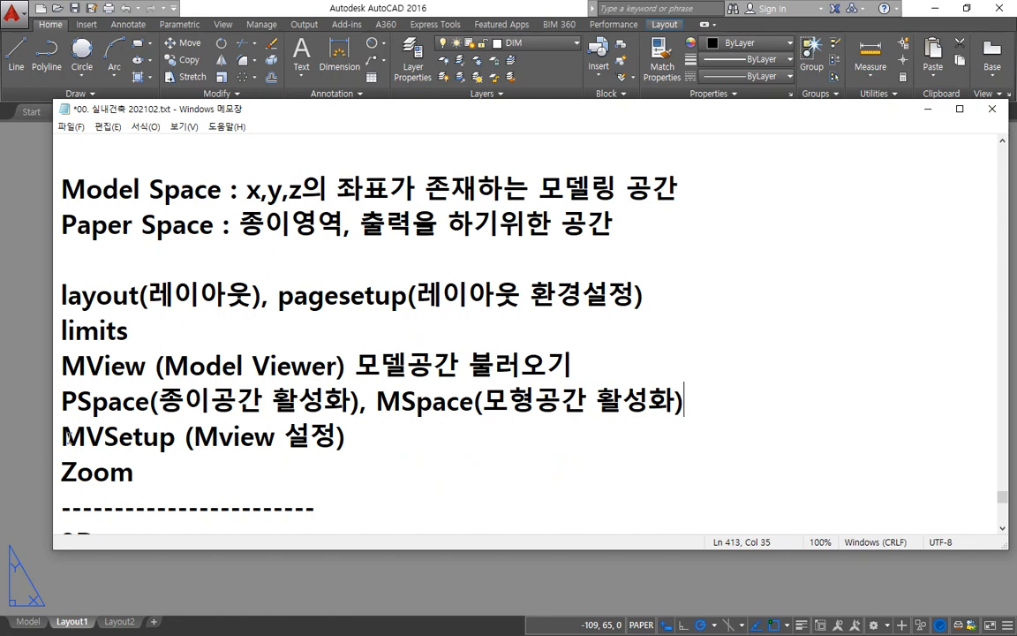
pyautogui.moveTo(62, 435); pyautogui.dragTo(399, 435)
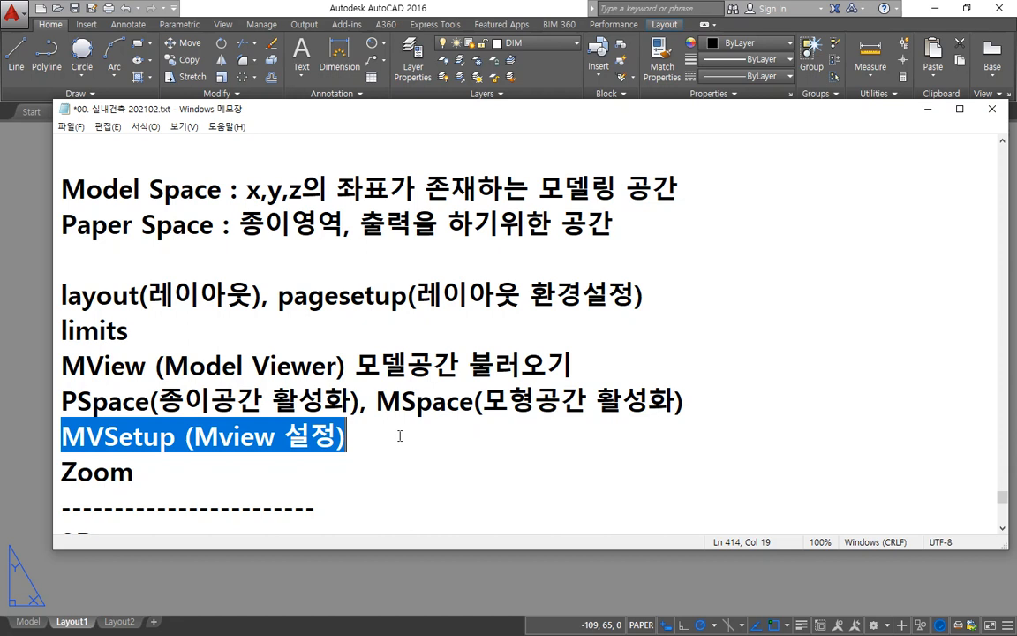
pyautogui.click(332, 3)
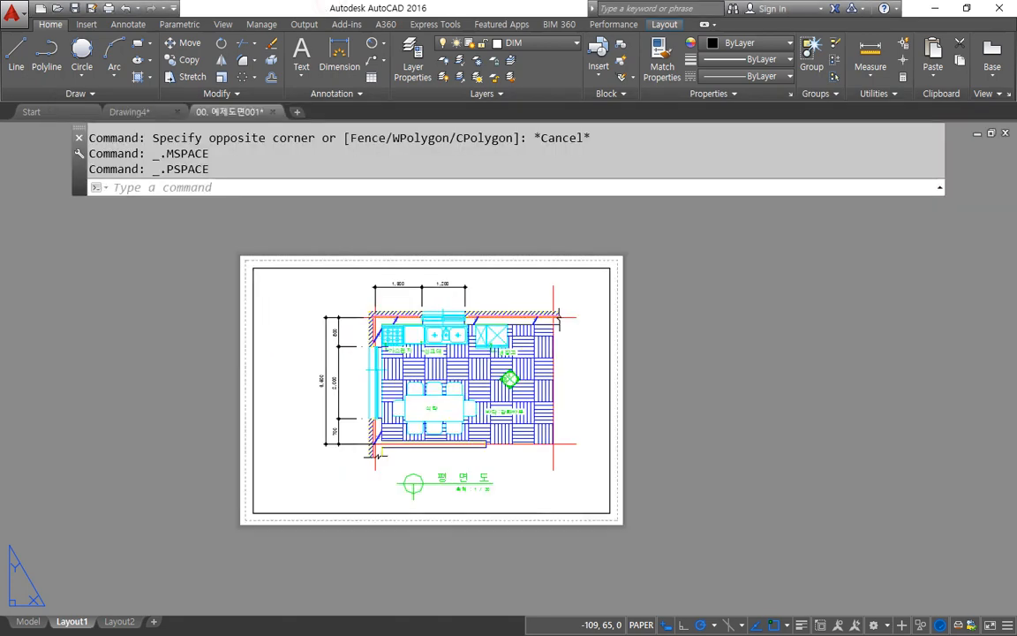
# Step: Switch to model space and zoom by window onto the 1층바닥구조평면도 sheet
pyautogui.click(23, 623)
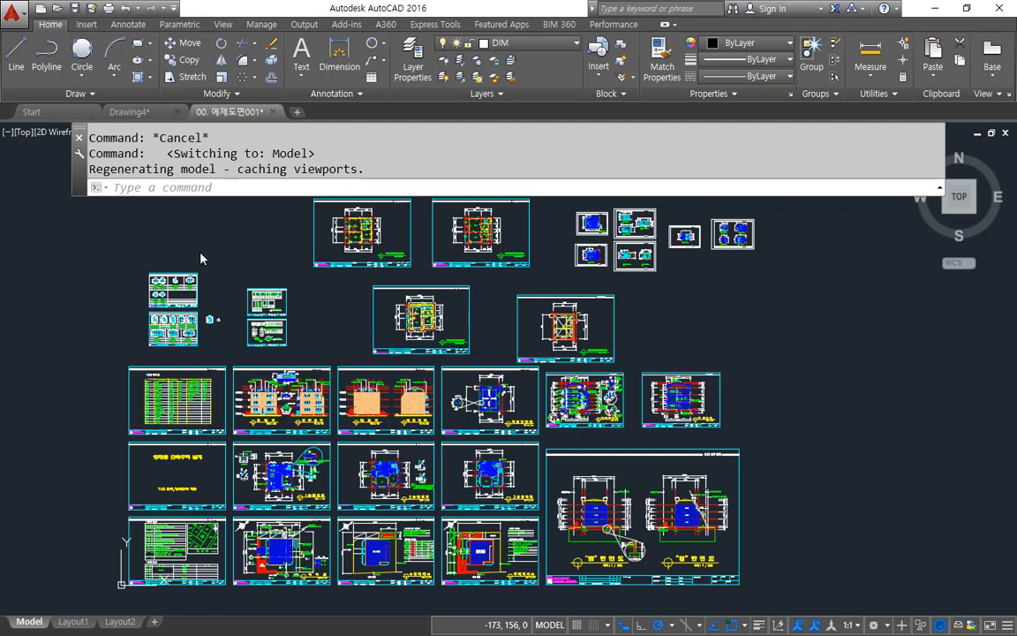
pyautogui.click(235, 188)
pyautogui.write('z')
pyautogui.press('Return')
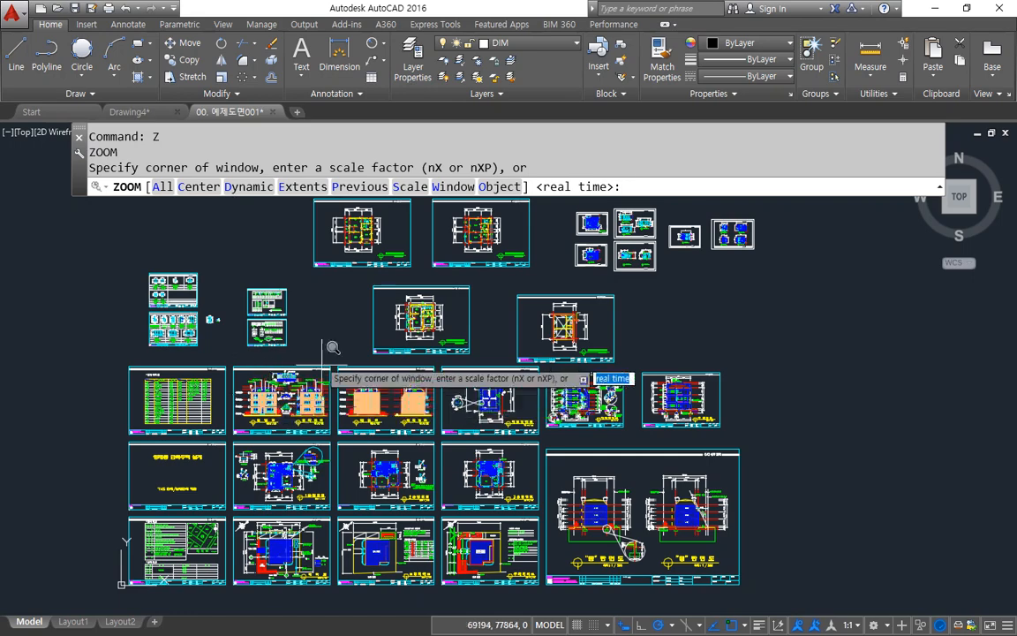
pyautogui.click(356, 278)
pyautogui.click(477, 353)
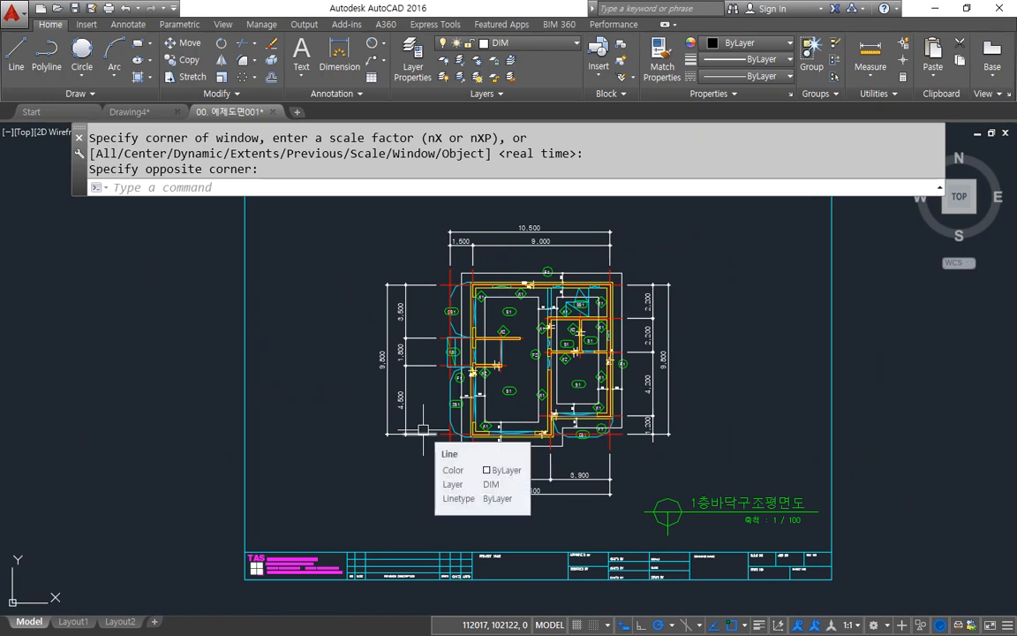
# Step: Use Zoom with the All option to show the whole set of drawings in model space
pyautogui.write('z')
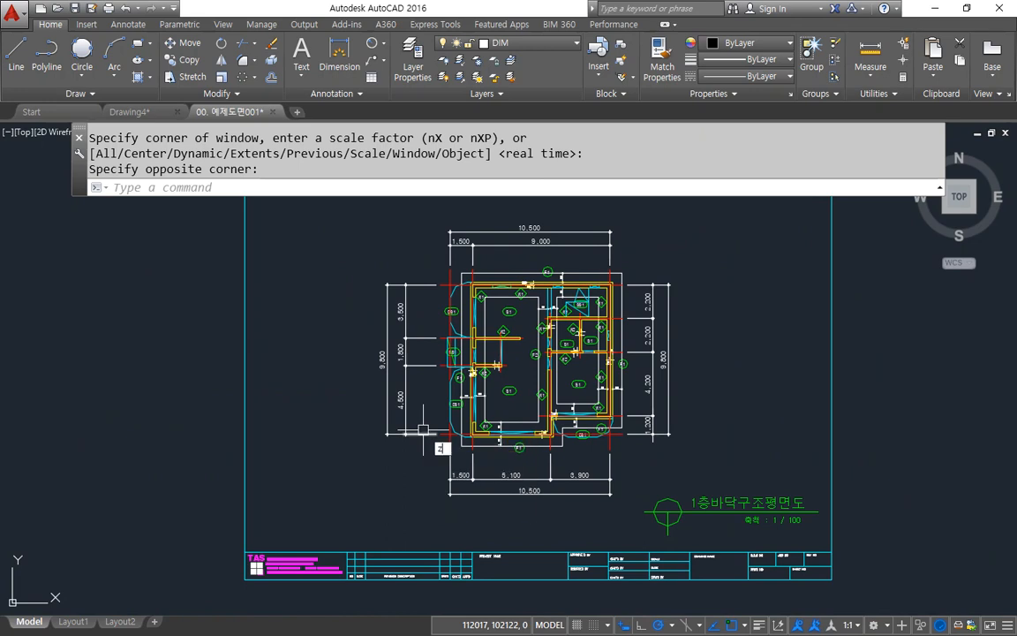
pyautogui.press('Return')
pyautogui.press('Return')
pyautogui.press('Escape')
pyautogui.write('z')
pyautogui.press('Return')
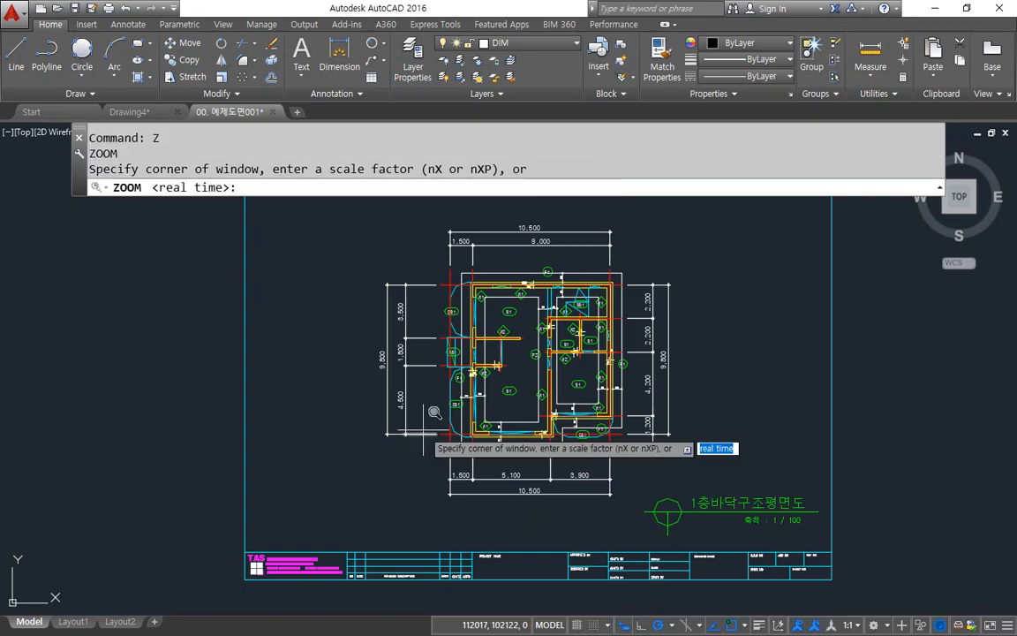
pyautogui.write('a')
pyautogui.press('Return')
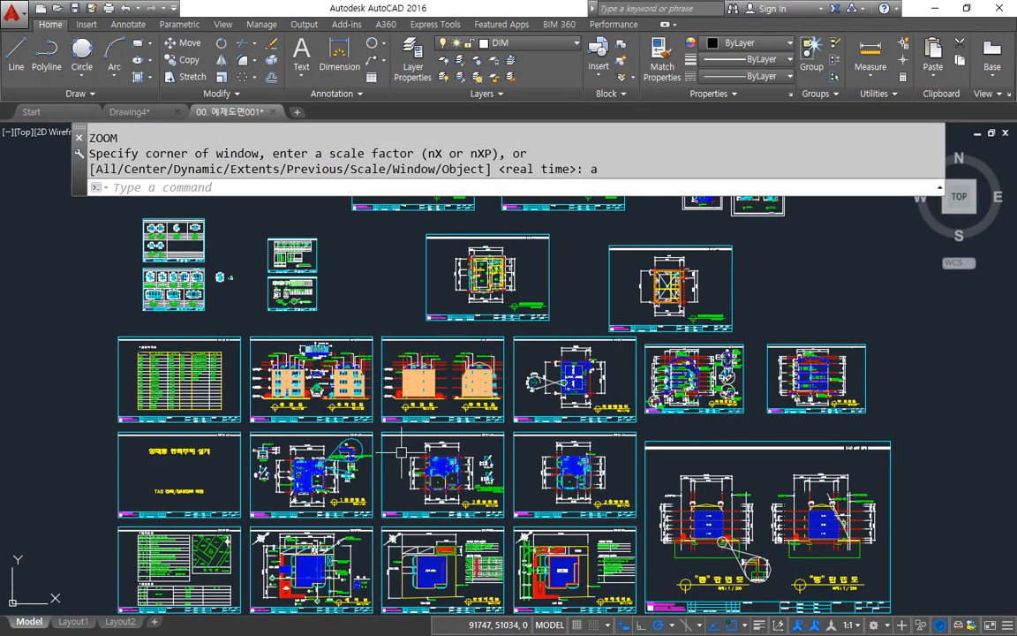
# Step: Zoom by window onto the roof plan sheet (지붕평면도), picking its opposite corners approximately
pyautogui.write('z')
pyautogui.press('Return')
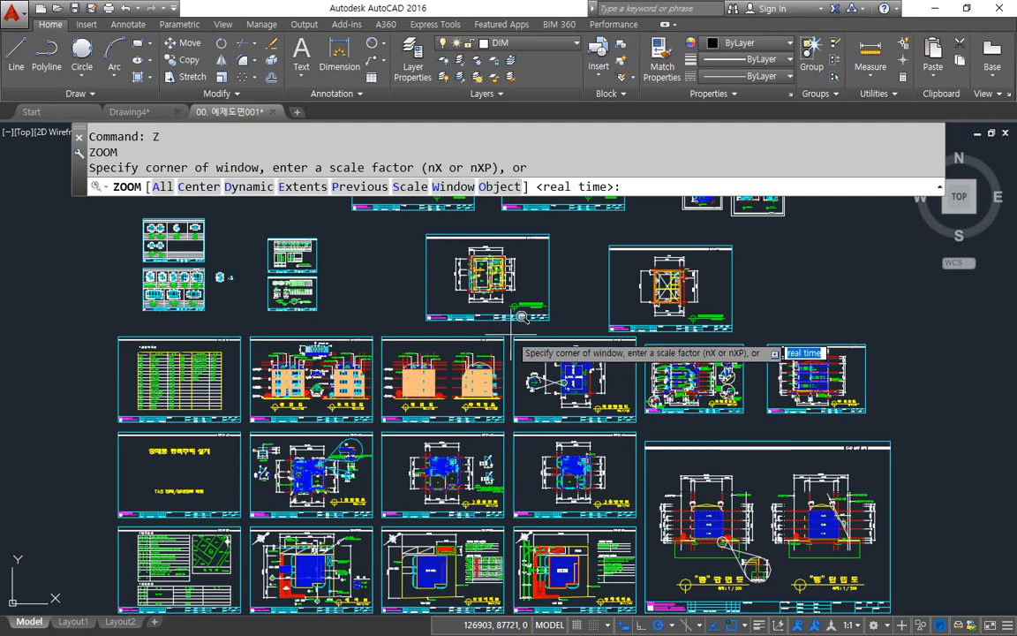
pyautogui.click(512, 336)
pyautogui.click(639, 427)
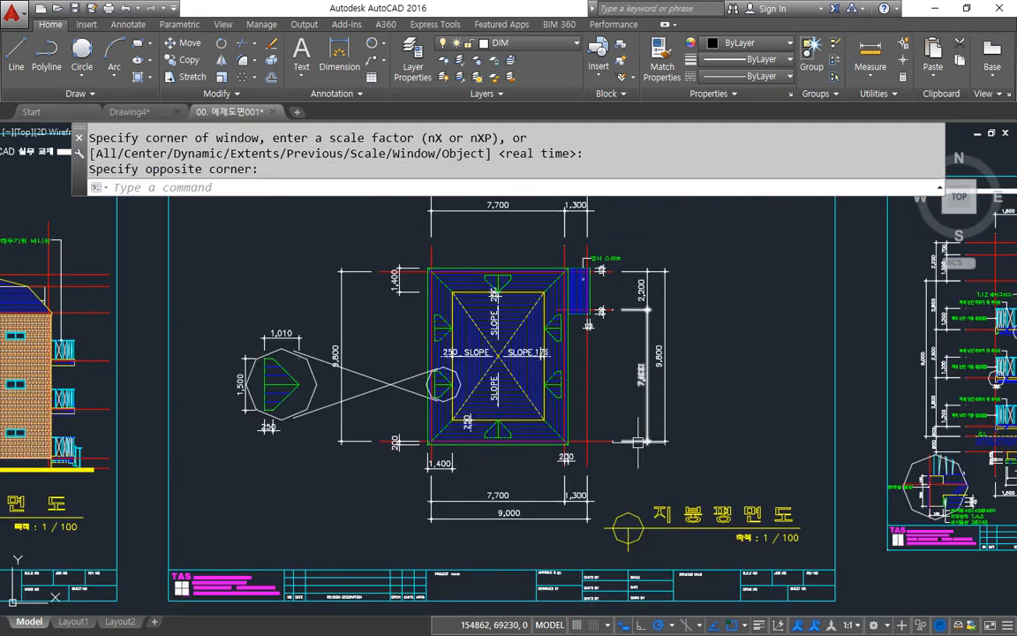
# Step: Zoom by window onto the roof plan sheet (지붕평면도), snapping both window corners to endpoints of its border
pyautogui.scroll(-6, 638, 442)
pyautogui.write('z')
pyautogui.press('Return')
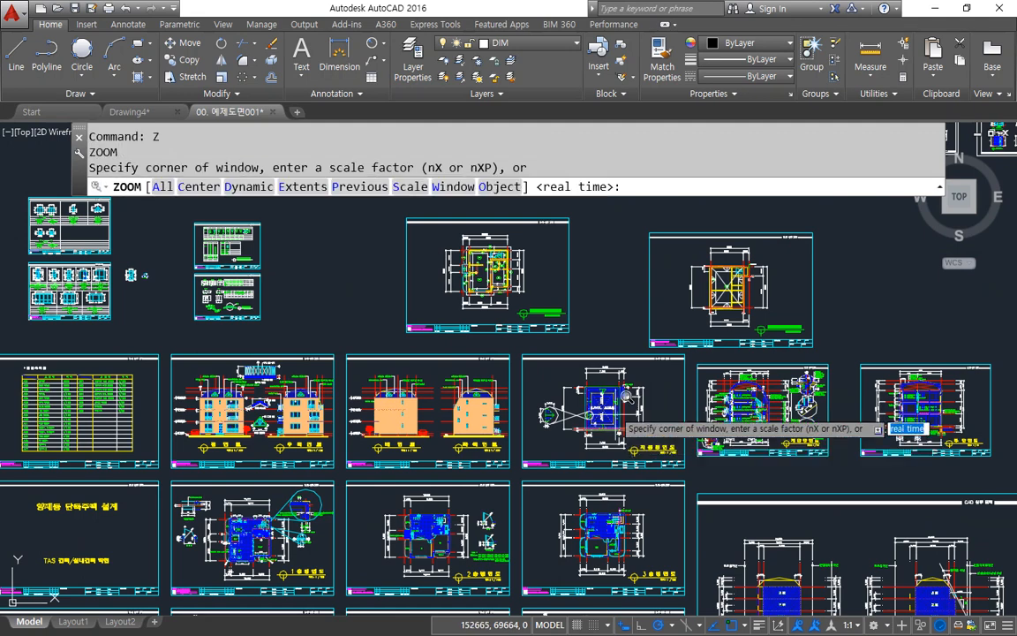
pyautogui.write('end')
pyautogui.press('Return')
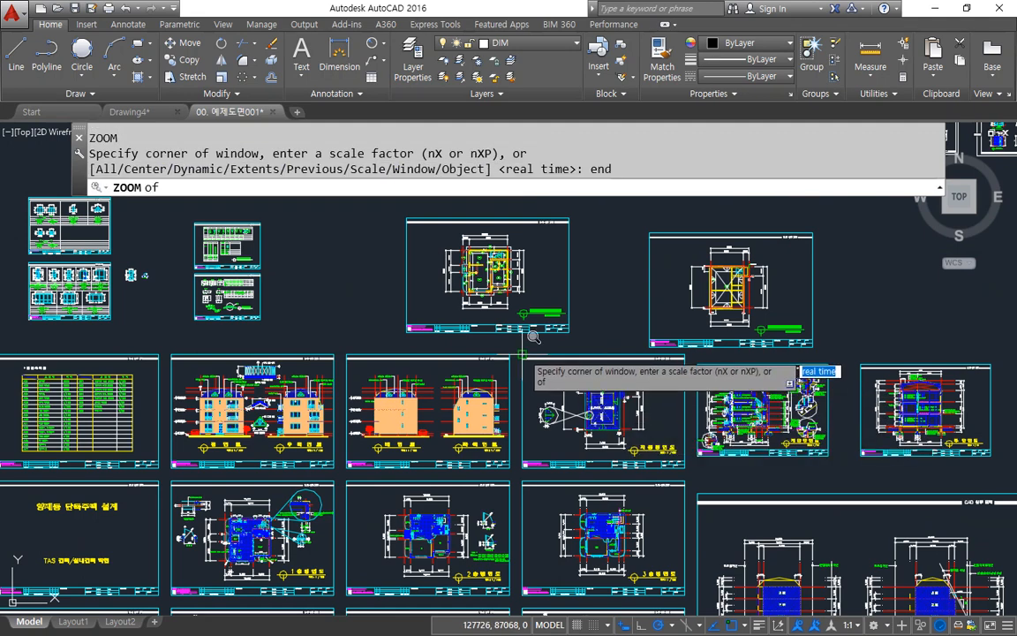
pyautogui.click(534, 336)
pyautogui.write('en')
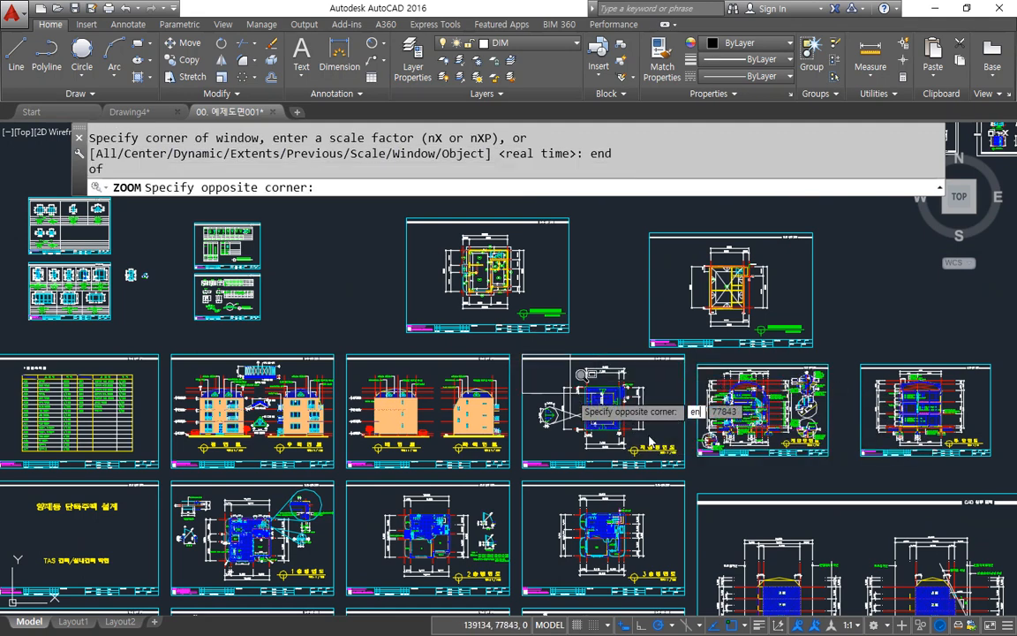
pyautogui.write('d')
pyautogui.press('Return')
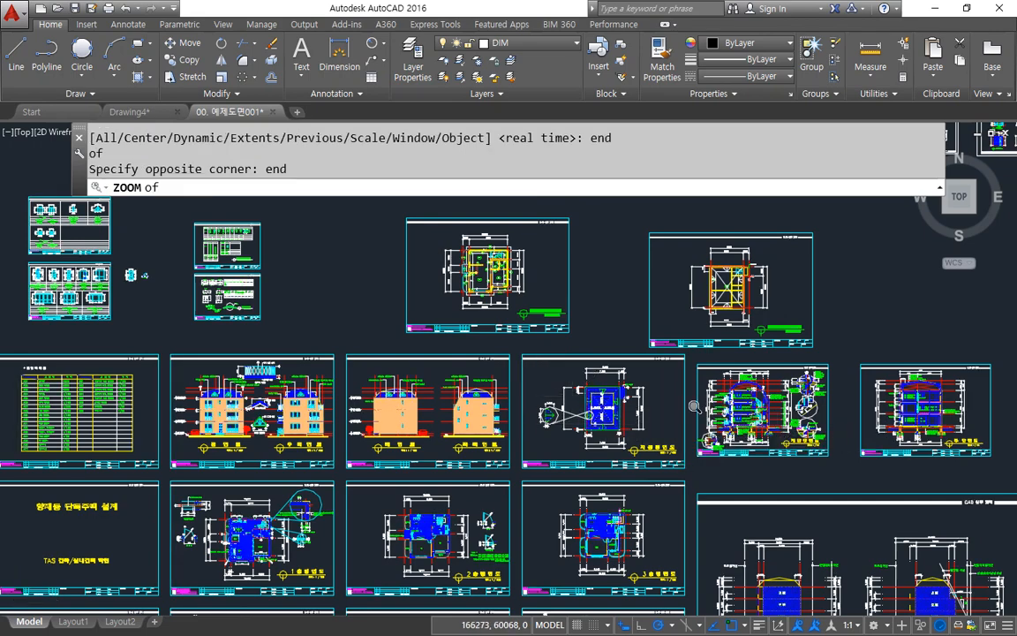
pyautogui.click(695, 407)
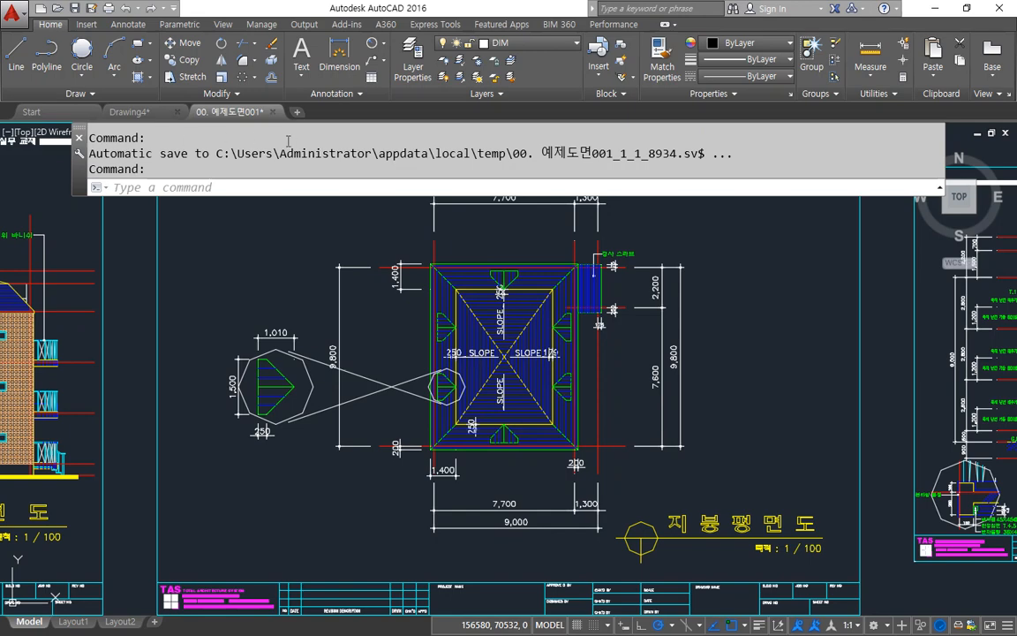
# Step: Repeat the window zoom on the roof plan sheet, using endpoint snaps on two diagonally opposite corners of its frame
pyautogui.write('z')
pyautogui.press('Return')
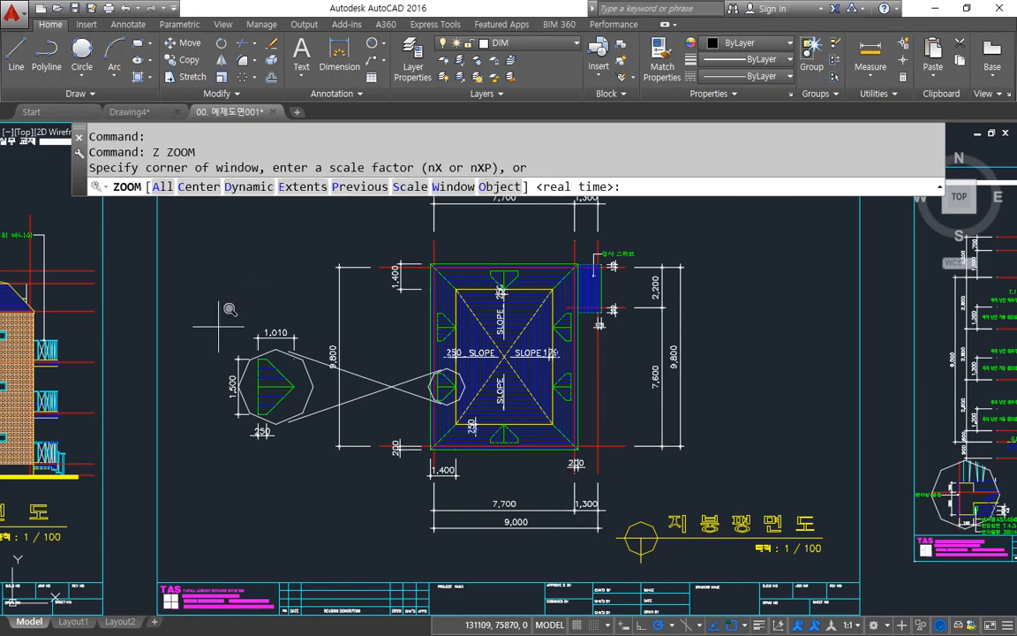
pyautogui.scroll(-2, 287, 318)
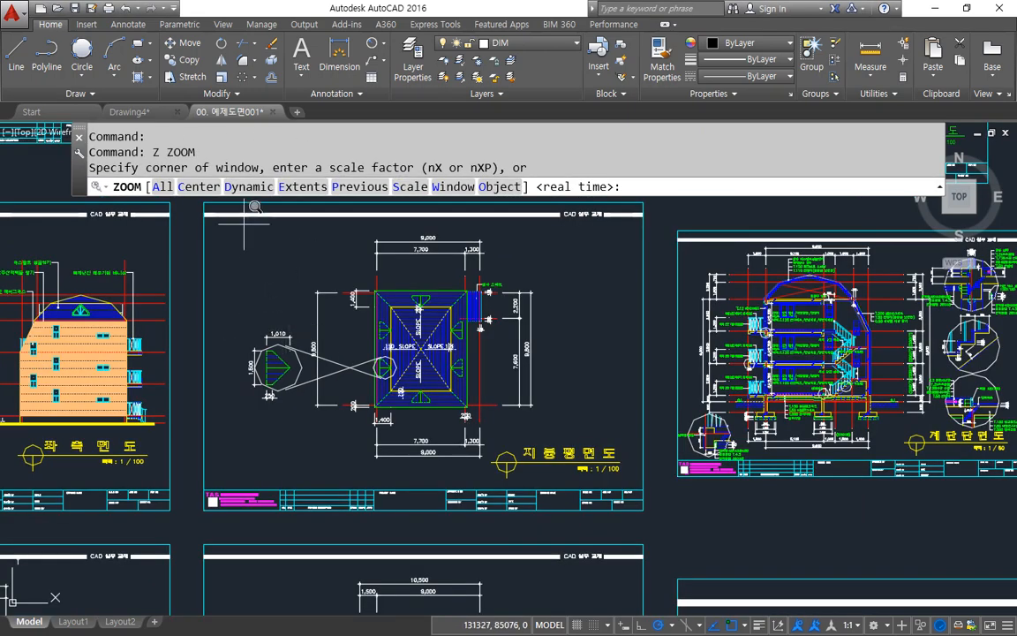
pyautogui.write('end')
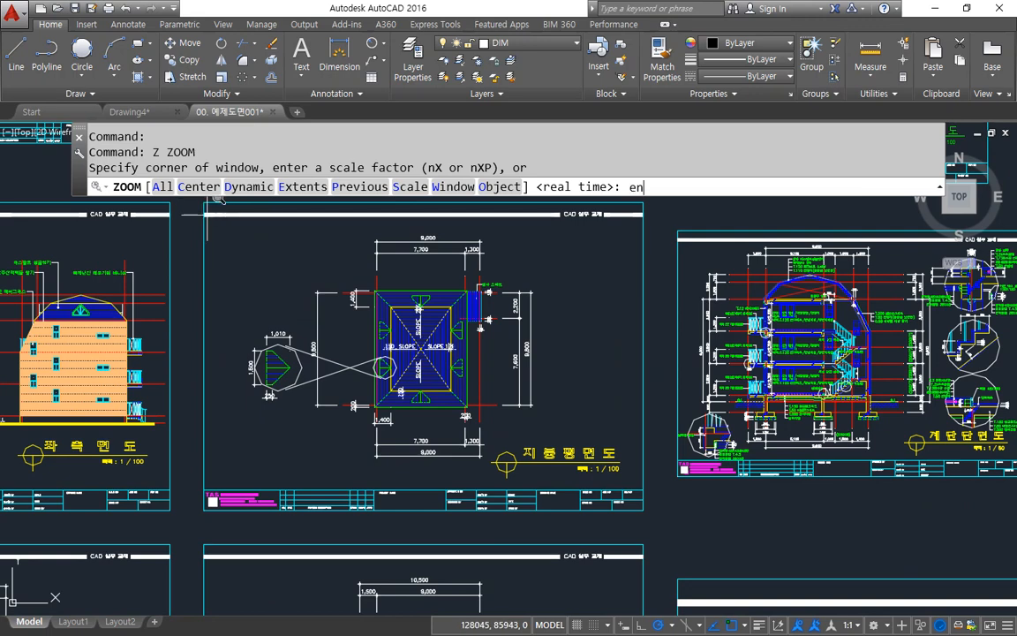
pyautogui.press('Return')
pyautogui.click(204, 203)
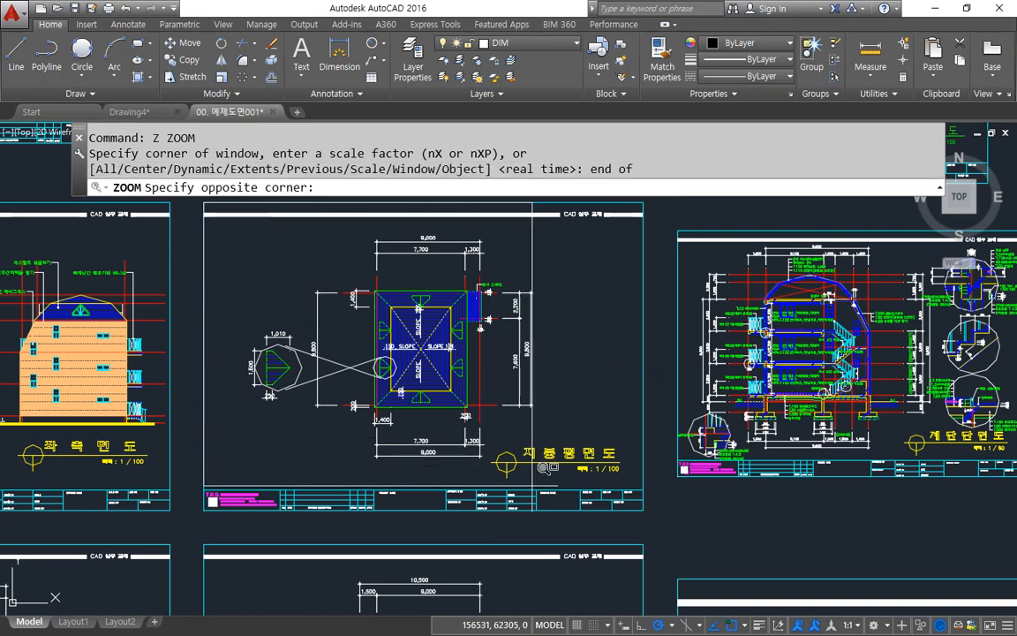
pyautogui.write('end')
pyautogui.press('Return')
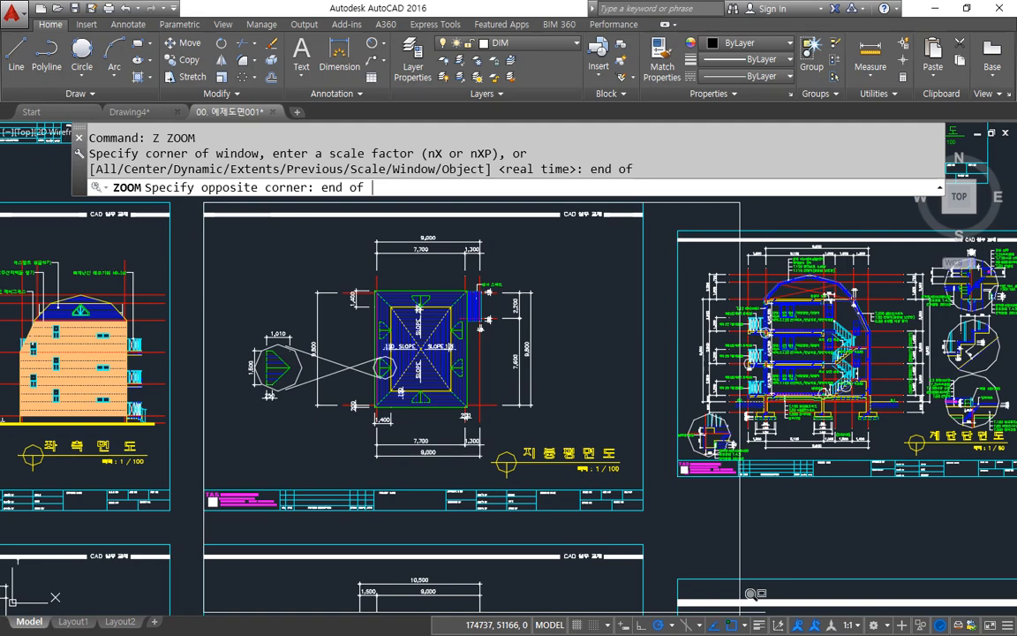
pyautogui.click(643, 510)
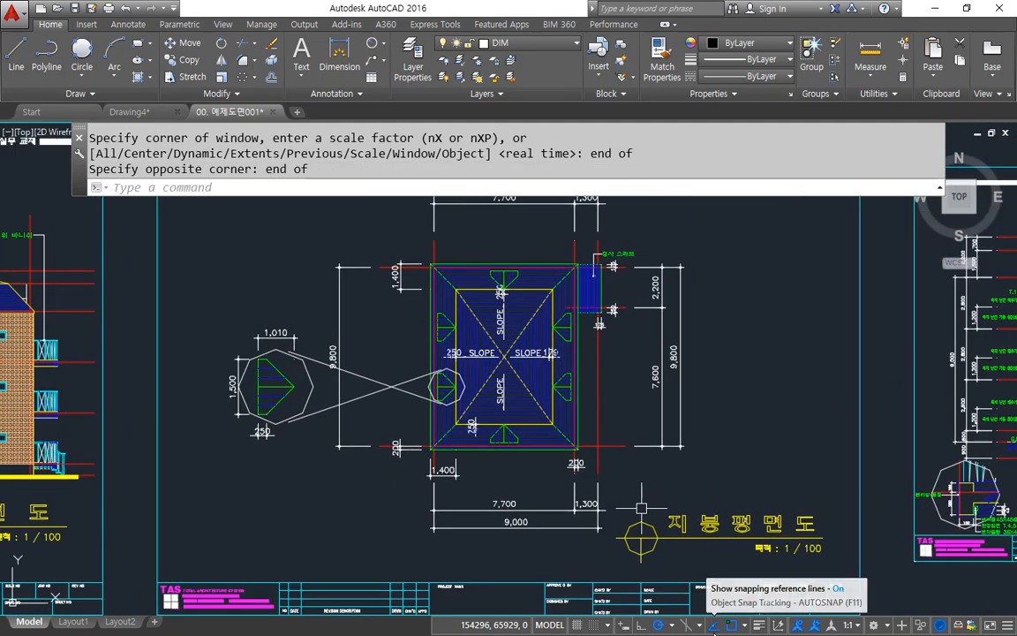
# Step: Use Zoom's real-time option twice to magnify the view around the roof plan sheet, leaving the command each time
pyautogui.scroll(-5, 534, 427)
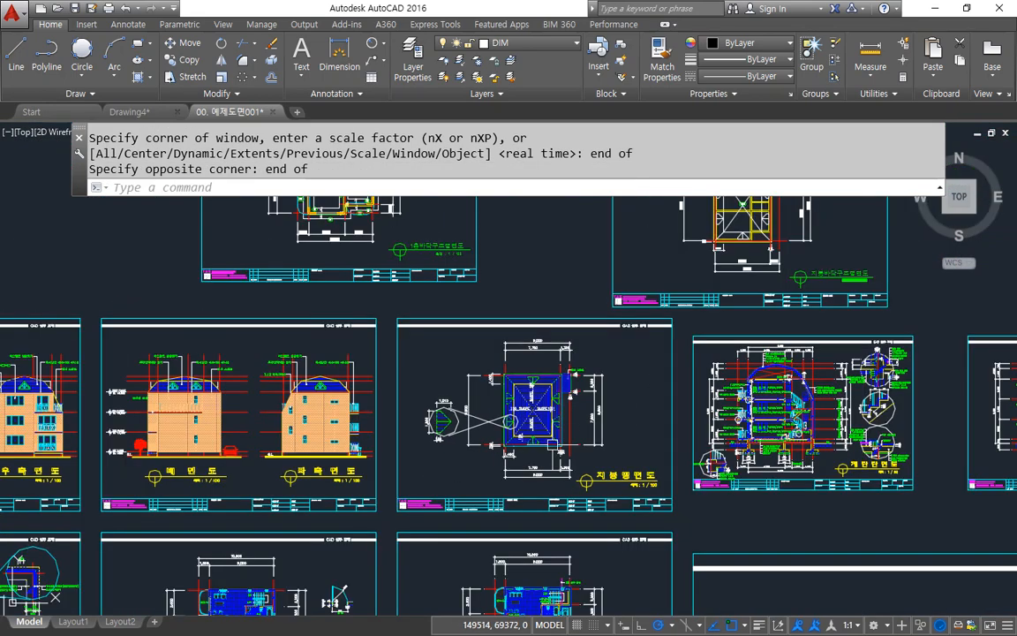
pyautogui.write('z')
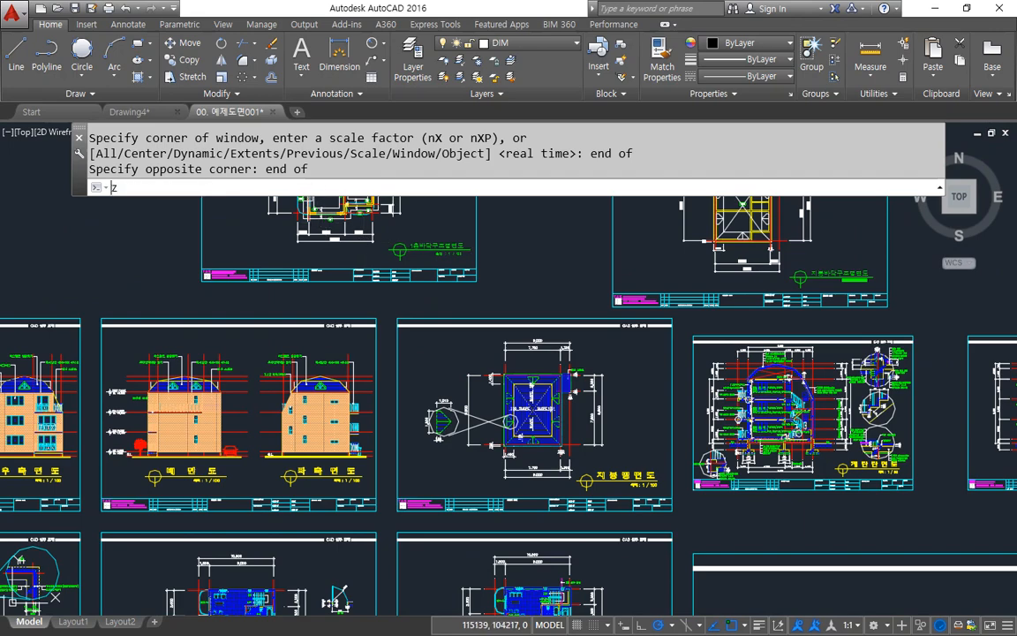
pyautogui.press('Return')
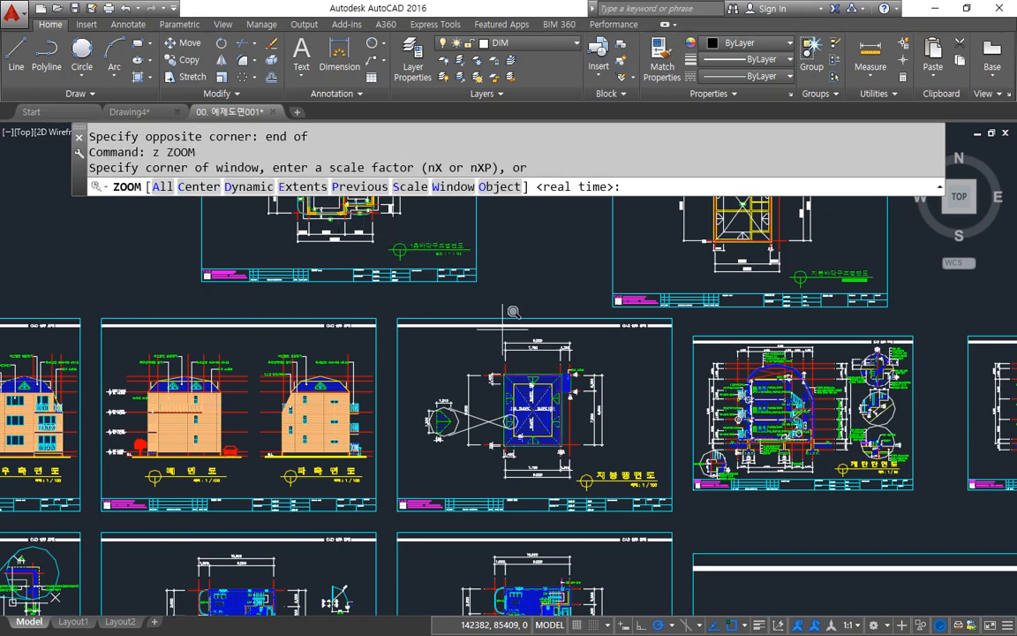
pyautogui.press('Return')
pyautogui.moveTo(436, 311)
pyautogui.mouseDown()
pyautogui.moveTo(450, 283)
pyautogui.moveTo(471, 341)
pyautogui.moveTo(461, 415)
pyautogui.moveTo(455, 375)
pyautogui.moveTo(455, 420)
pyautogui.moveTo(452, 320)
pyautogui.moveTo(452, 336)
pyautogui.mouseUp()
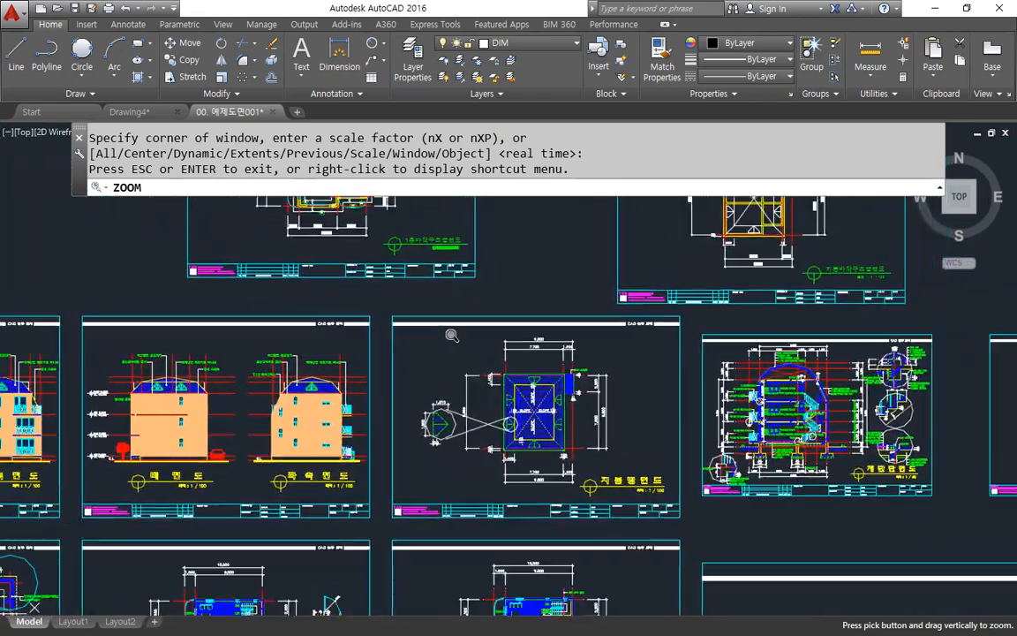
pyautogui.press('Escape')
pyautogui.write('z')
pyautogui.press('Return')
pyautogui.press('Return')
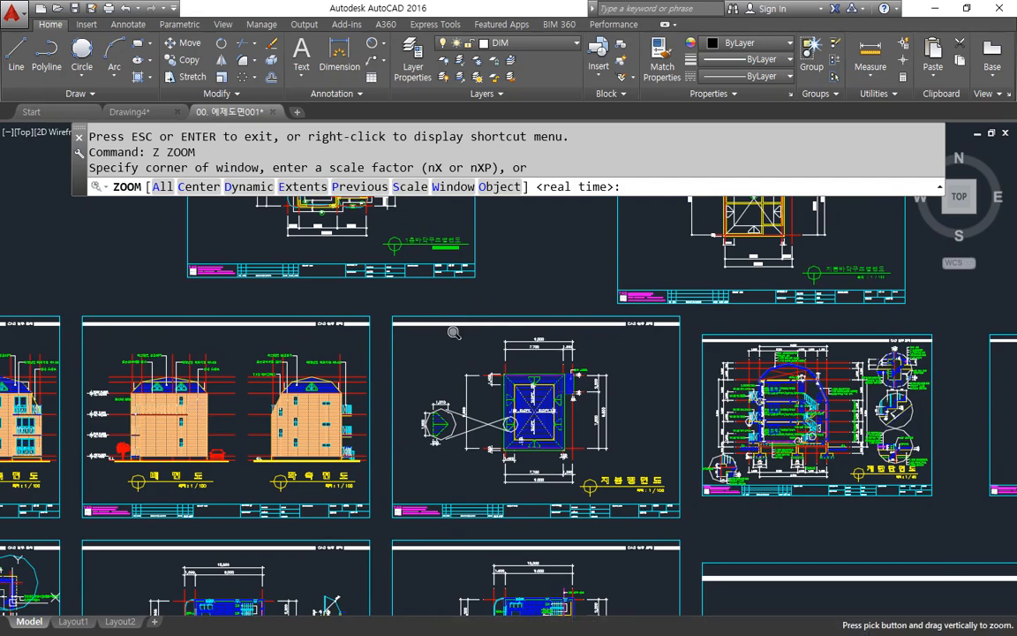
pyautogui.moveTo(488, 379)
pyautogui.mouseDown()
pyautogui.moveTo(494, 358)
pyautogui.moveTo(509, 512)
pyautogui.moveTo(495, 388)
pyautogui.moveTo(491, 462)
pyautogui.moveTo(488, 342)
pyautogui.moveTo(487, 460)
pyautogui.moveTo(485, 390)
pyautogui.mouseUp()
pyautogui.press('Escape')
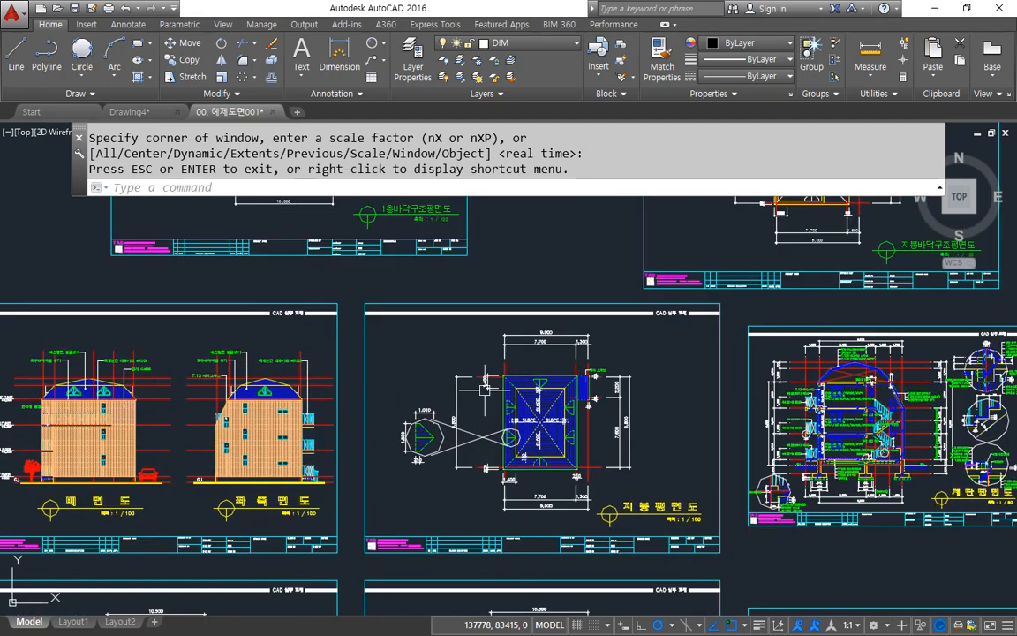
# Step: Zoom the model space view with absolute scale factors of 2, 3, 2 and 1 in turn
pyautogui.write('z')
pyautogui.press('Return')
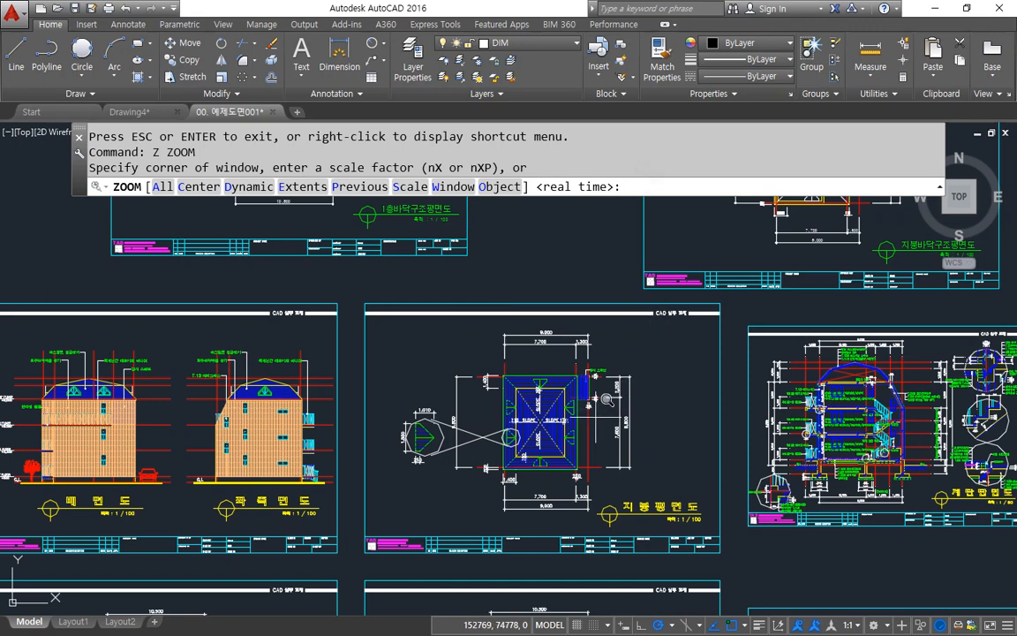
pyautogui.write('2')
pyautogui.press('Return')
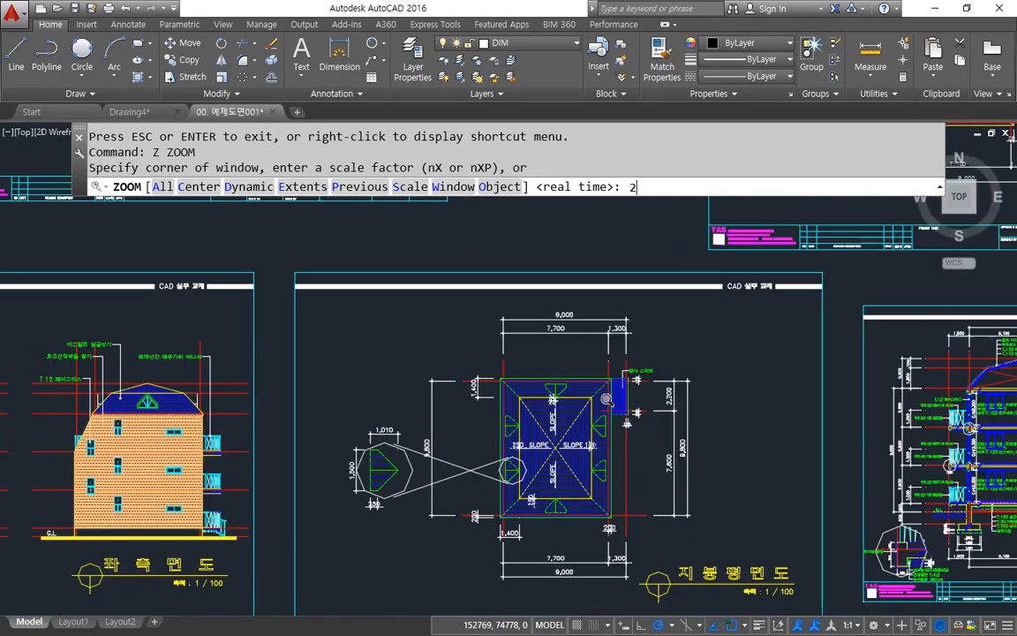
pyautogui.press('Return')
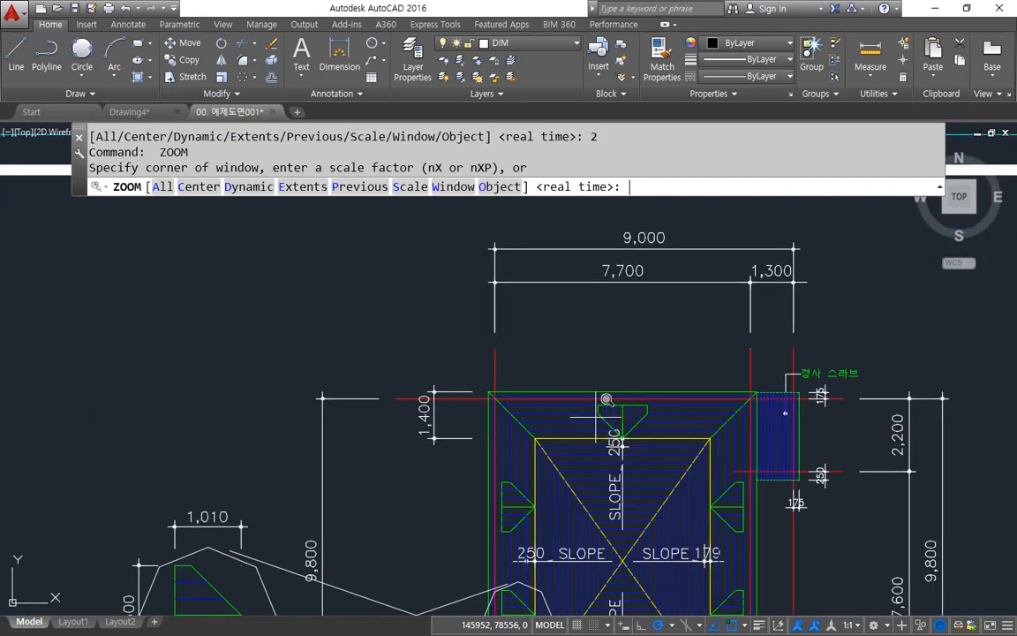
pyautogui.write('3')
pyautogui.press('Return')
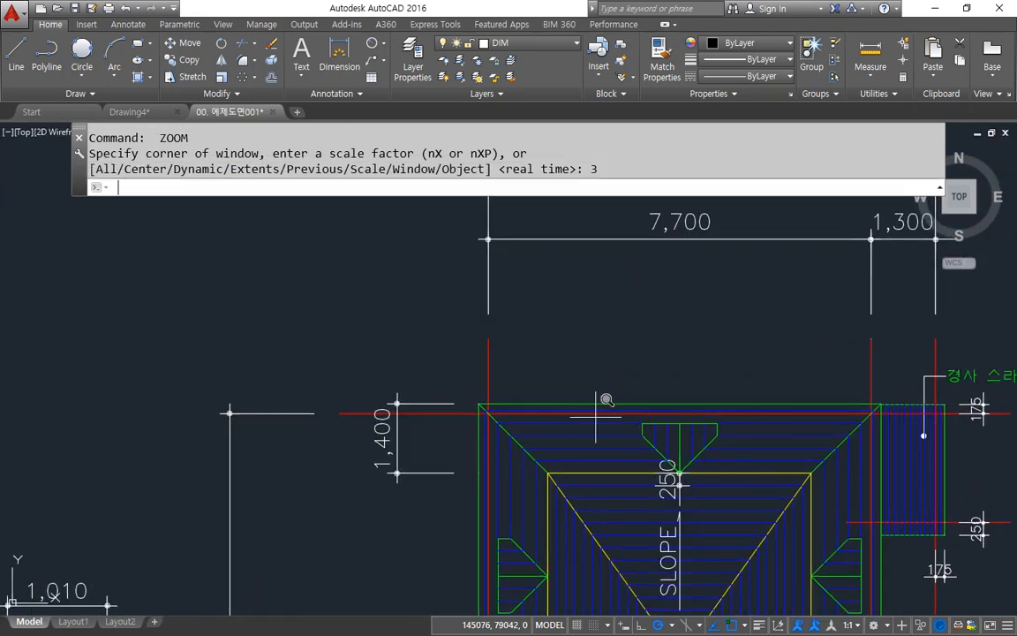
pyautogui.press('Return')
pyautogui.write('2')
pyautogui.press('Return')
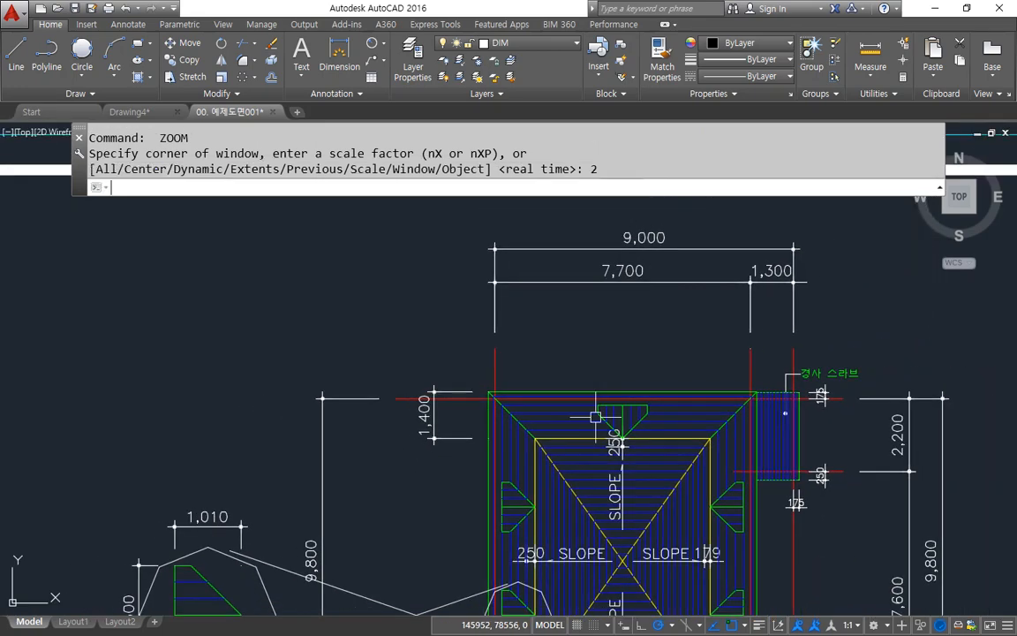
pyautogui.press('Return')
pyautogui.write('1')
pyautogui.press('Return')
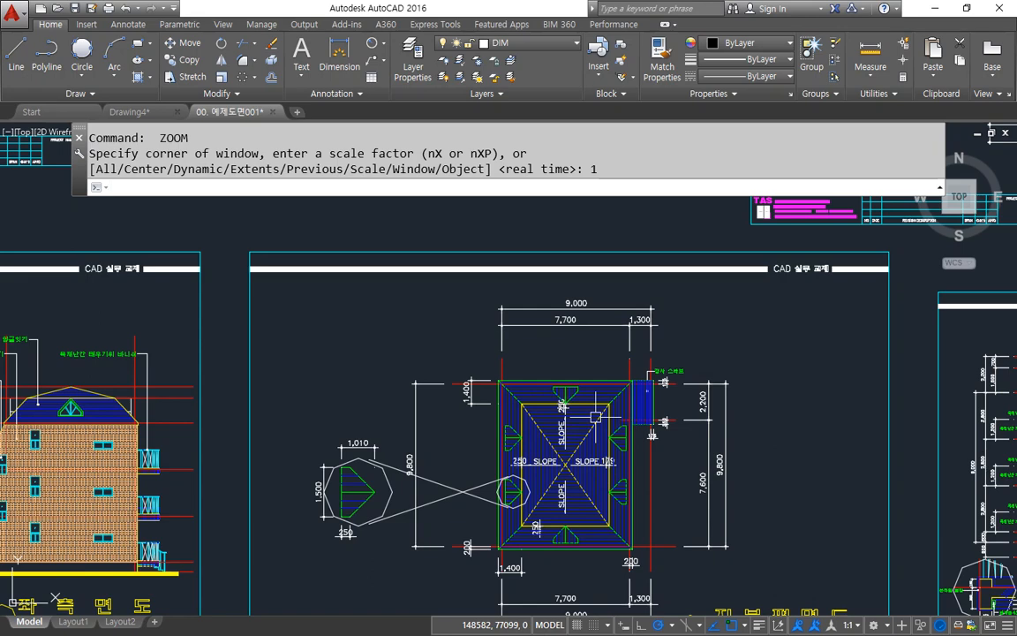
# Step: Zoom the view to scale factor 2 and then to 0.5 around the roof plan
pyautogui.write('z')
pyautogui.press('Return')
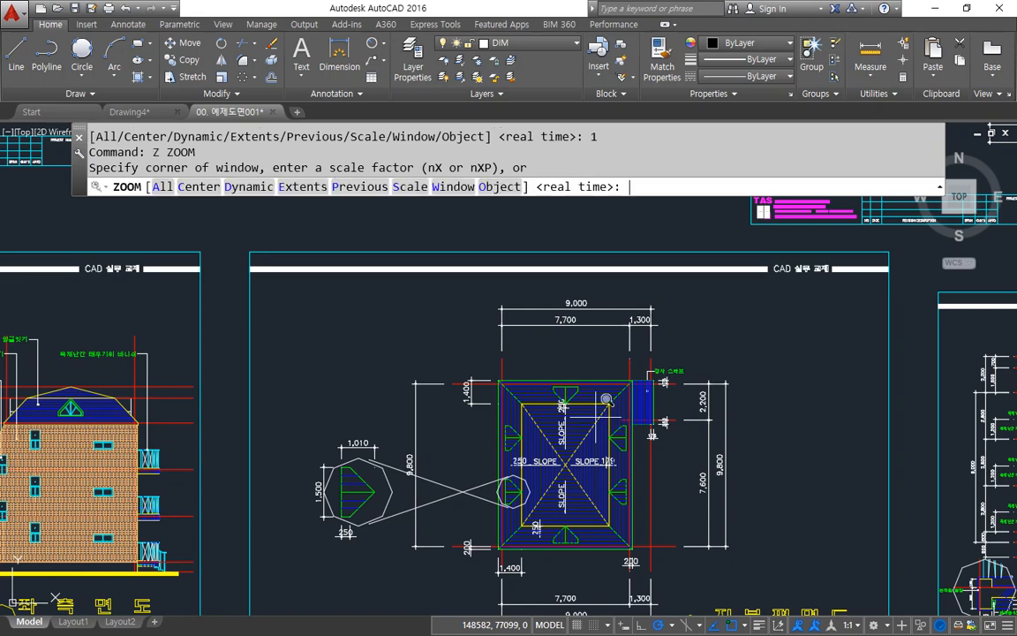
pyautogui.write('2')
pyautogui.press('Return')
pyautogui.press('Return')
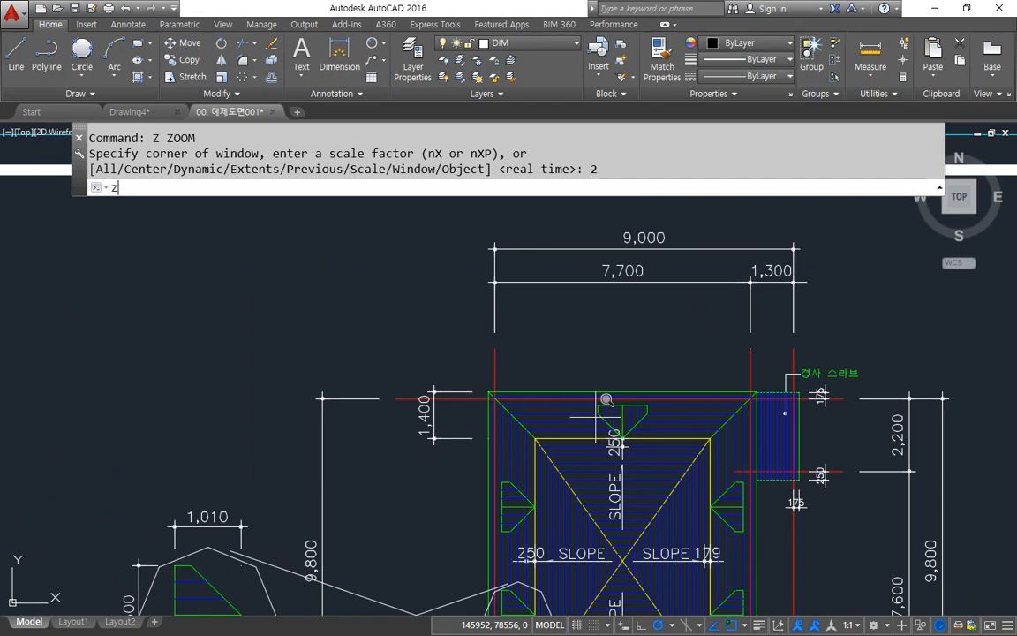
pyautogui.write('z')
pyautogui.press('Return')
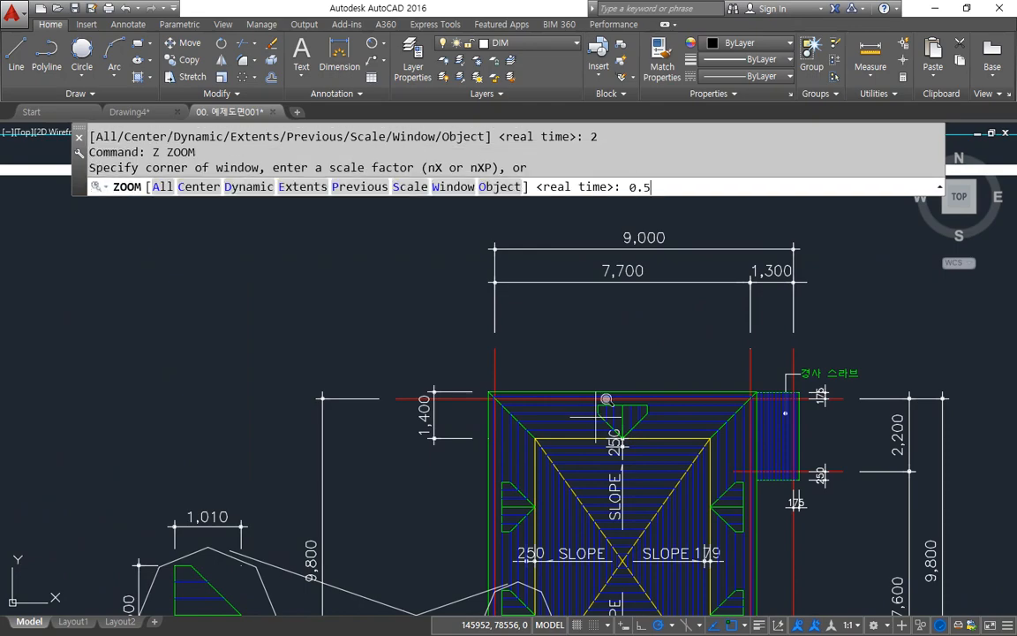
pyautogui.press('Return')
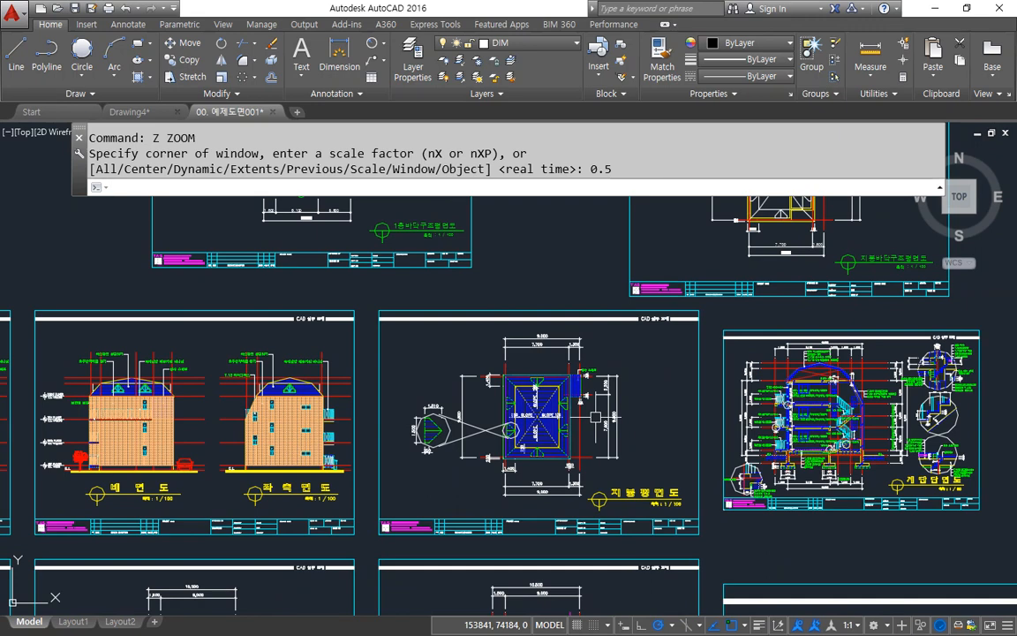
# Step: Zoom relative to the current view with the factor 2x
pyautogui.doubleClick(518, 272)
pyautogui.write('z')
pyautogui.press('Return')
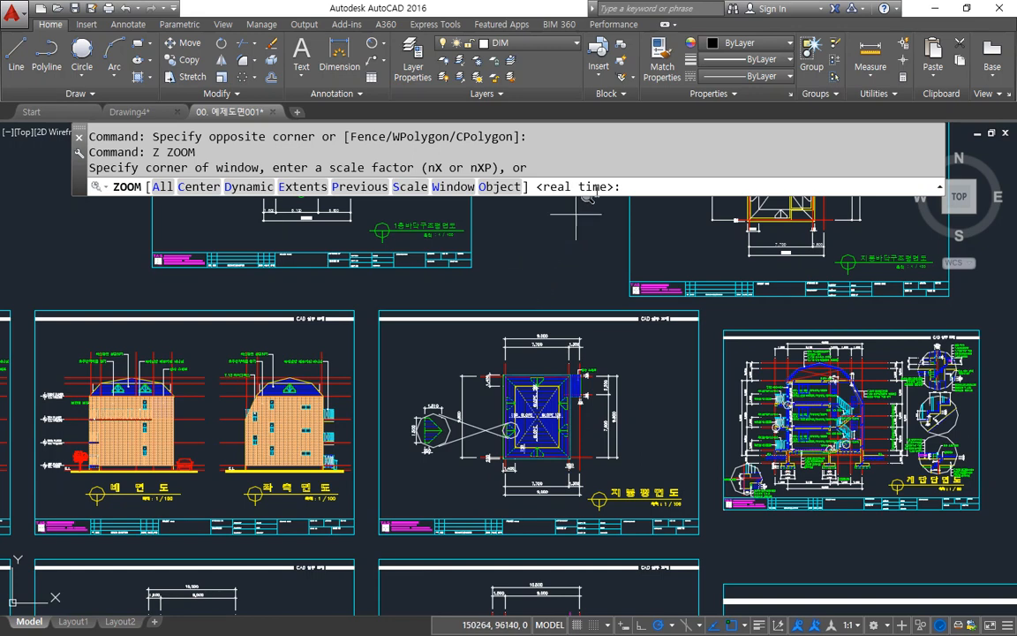
pyautogui.write('2x')
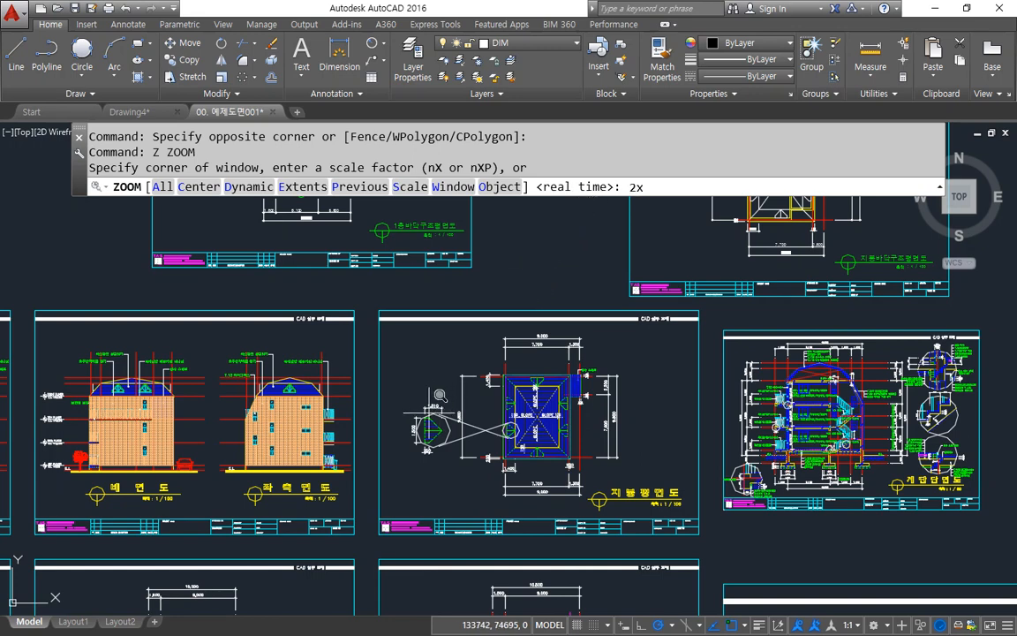
pyautogui.press('Return')
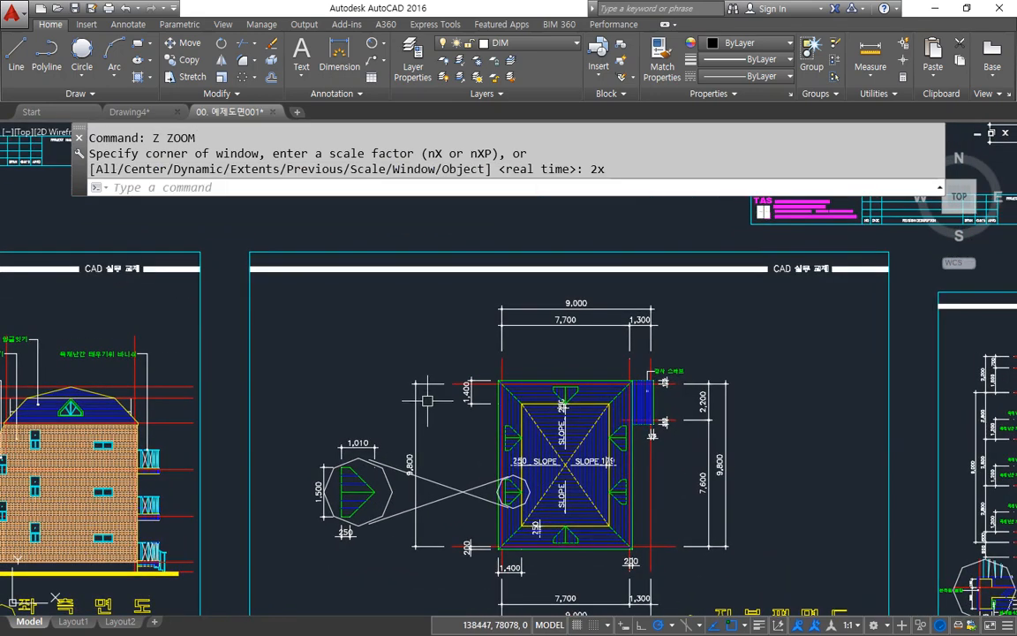
# Step: Zoom the model space view around the roof plan with the absolute scale factor 2, entering the factor a second time
pyautogui.press('Return')
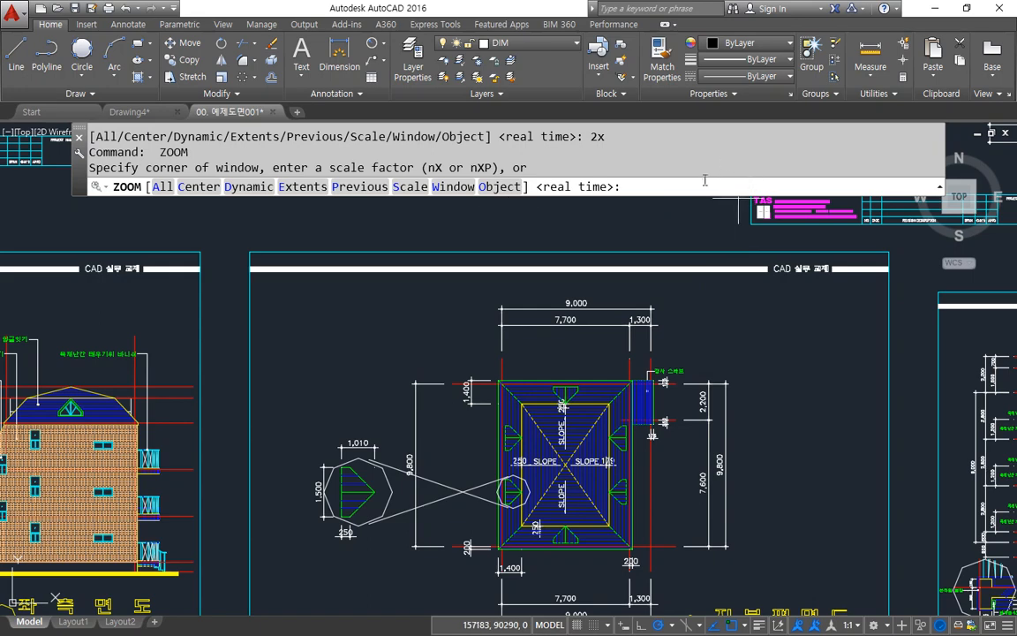
pyautogui.write('2')
pyautogui.press('Return')
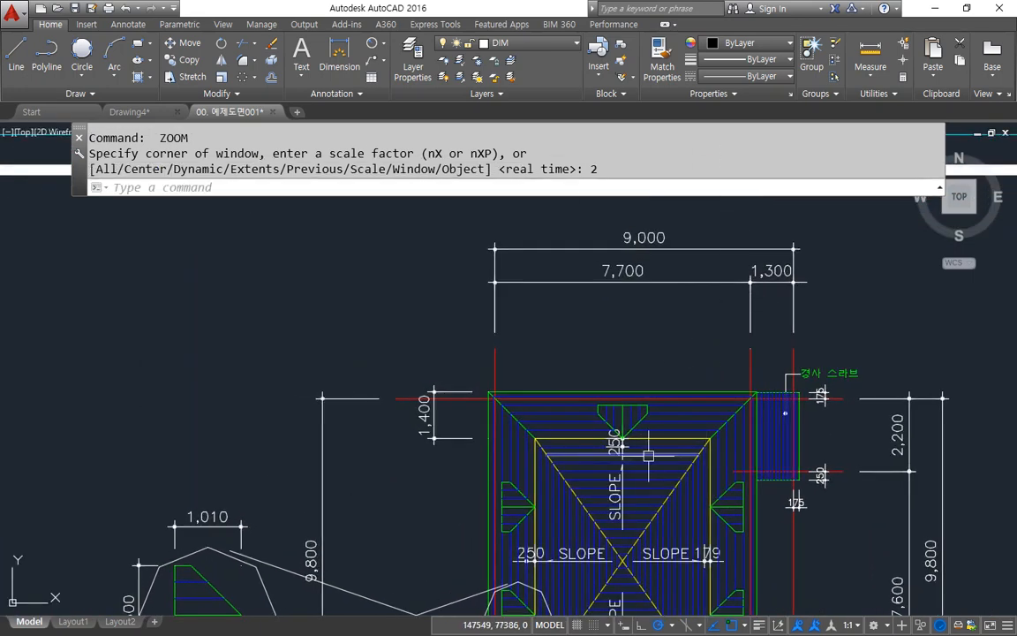
pyautogui.press('Return')
pyautogui.write('2')
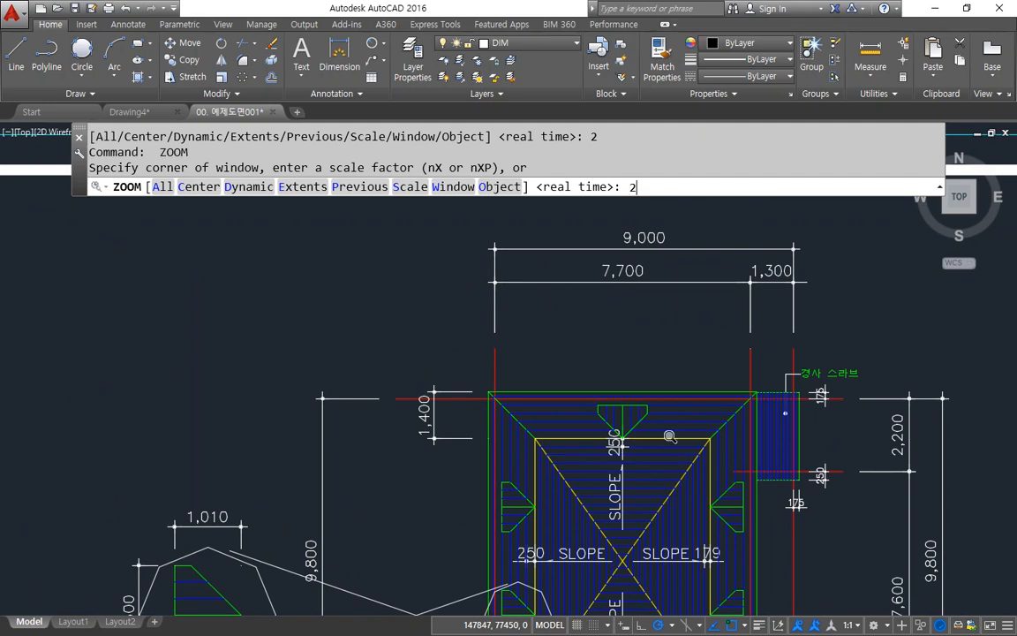
pyautogui.press('BackSpace')
pyautogui.press('Return')
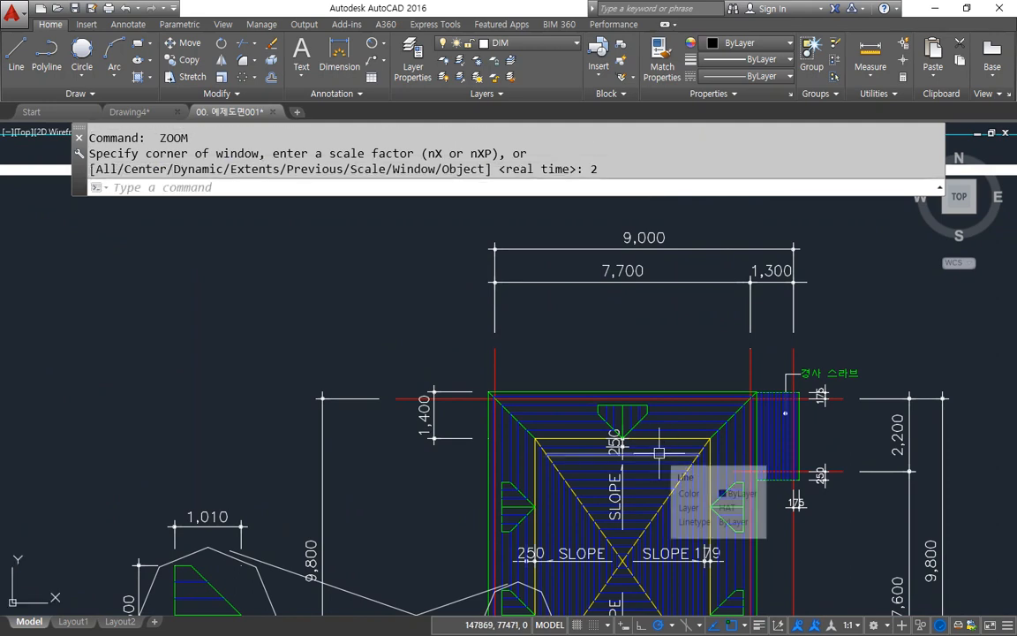
# Step: Zoom in on the roof plan twice relative to the current view, with the factor 2x each time
pyautogui.press('Return')
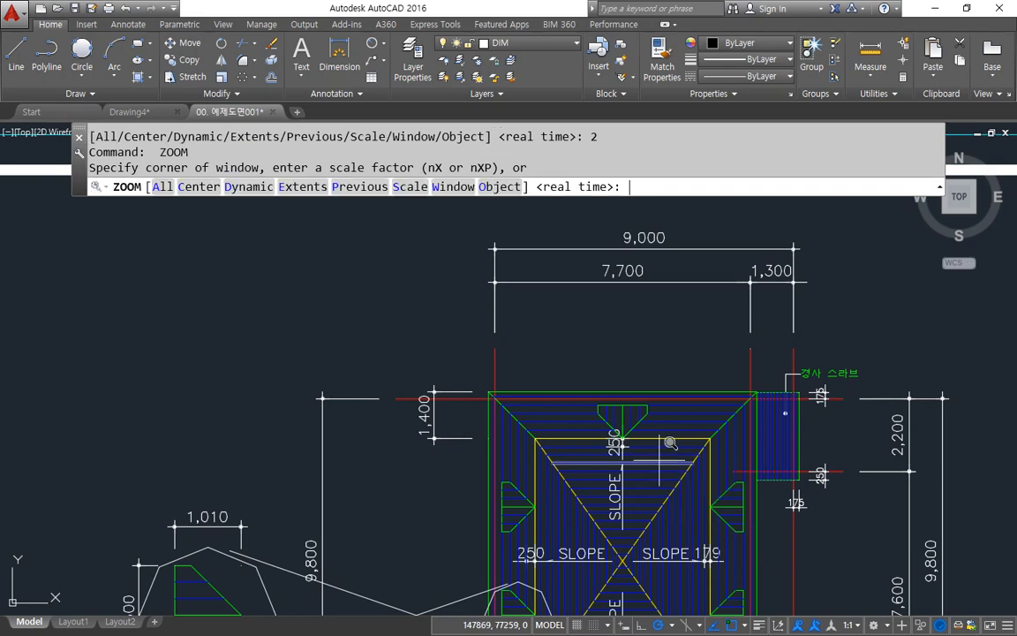
pyautogui.write('2x')
pyautogui.press('Return')
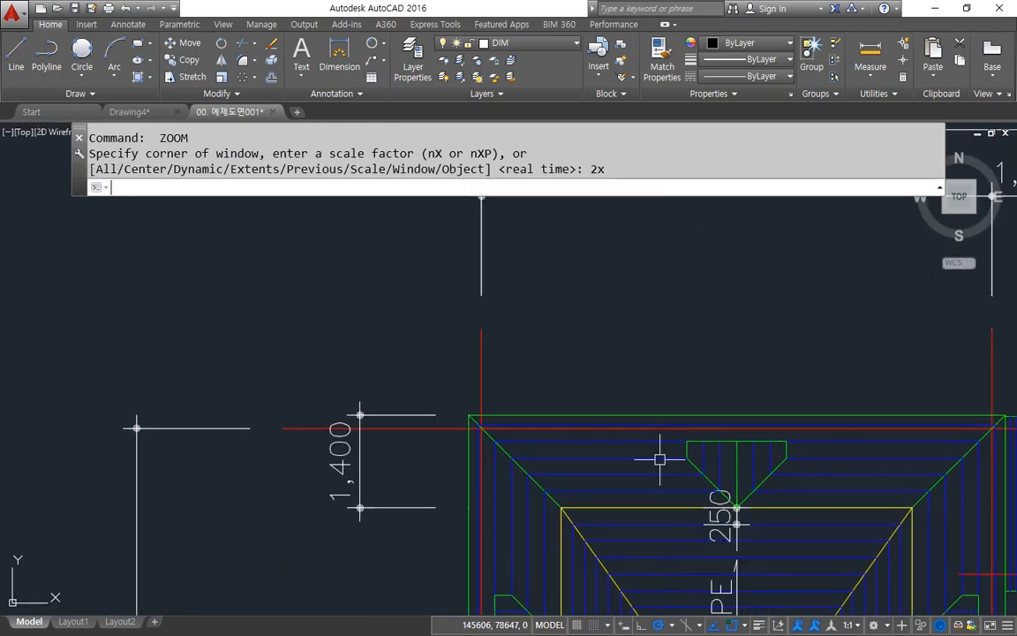
pyautogui.press('Return')
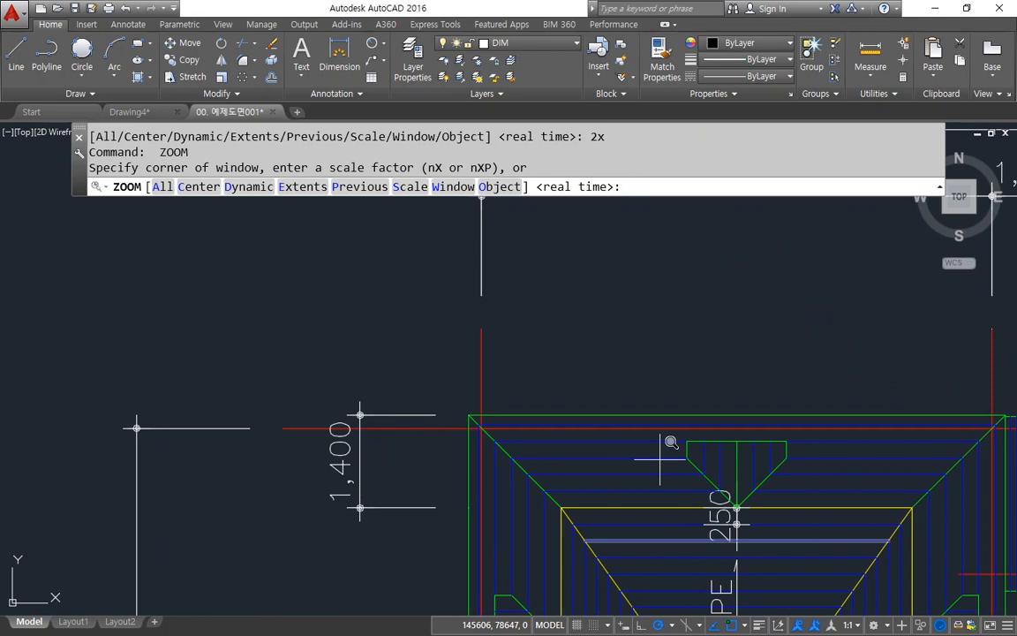
pyautogui.write('2x')
pyautogui.press('Return')
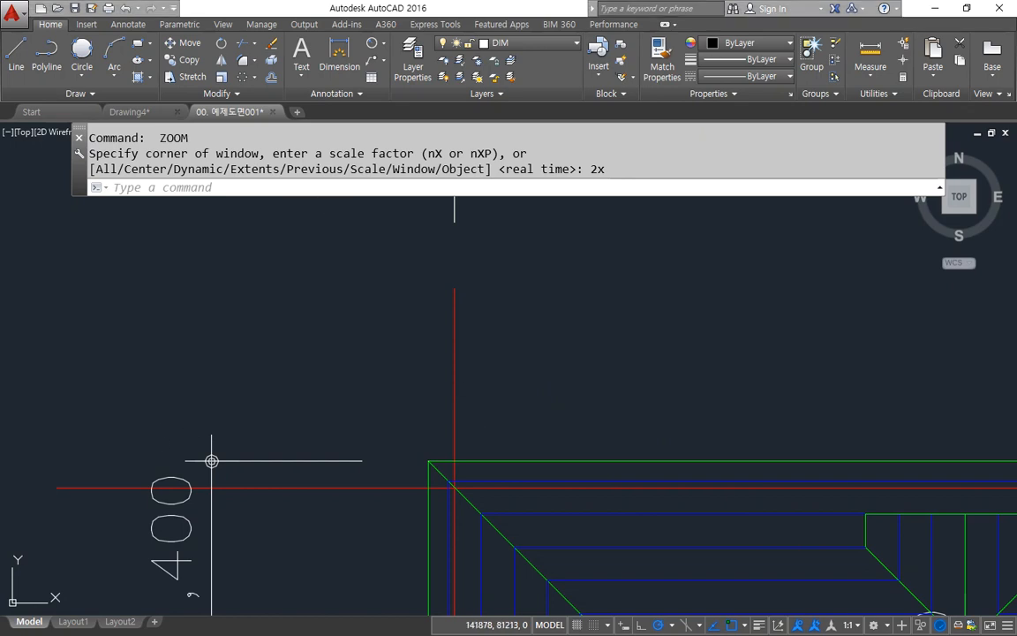
# Step: Switch to the Notepad notes and extend the Zoom line with "숫자를 사용하면 기준은 Limits", followed by a new line
pyautogui.hotkey('alt', 'Tab')
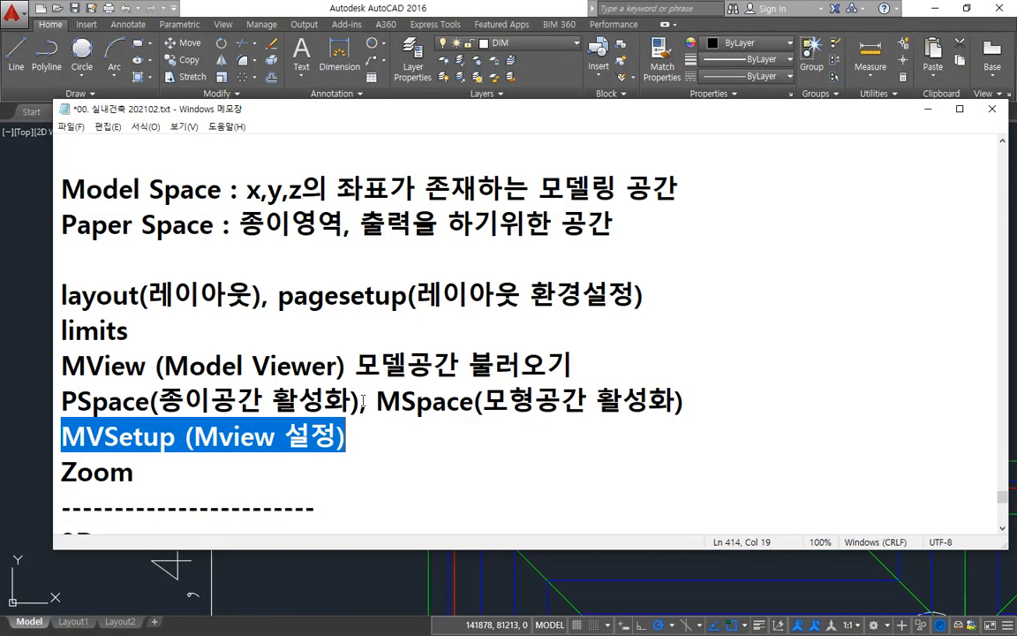
pyautogui.click(263, 461)
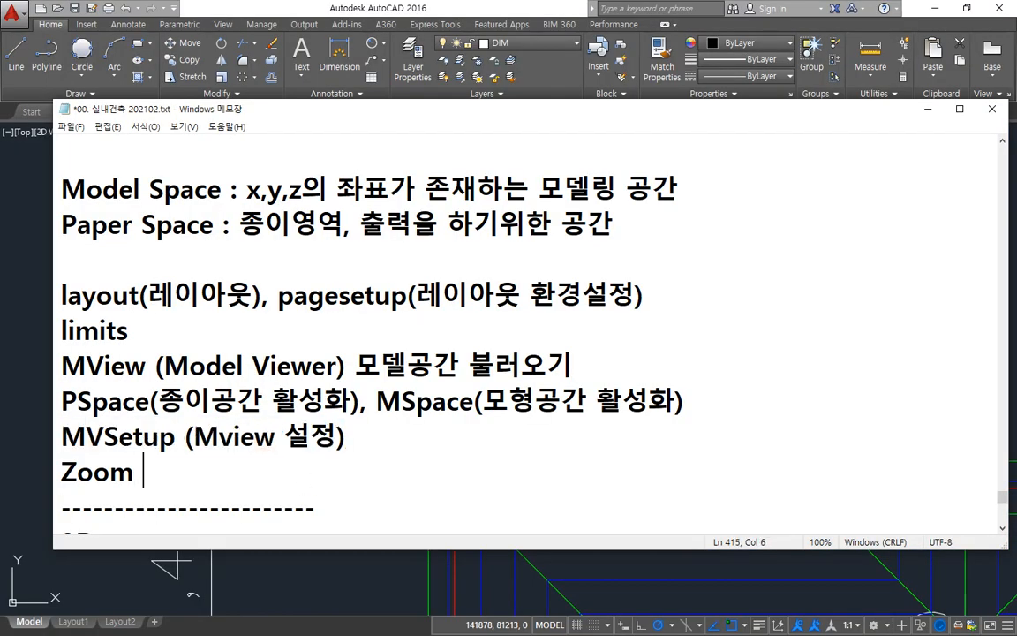
pyautogui.write('숫자를 ')
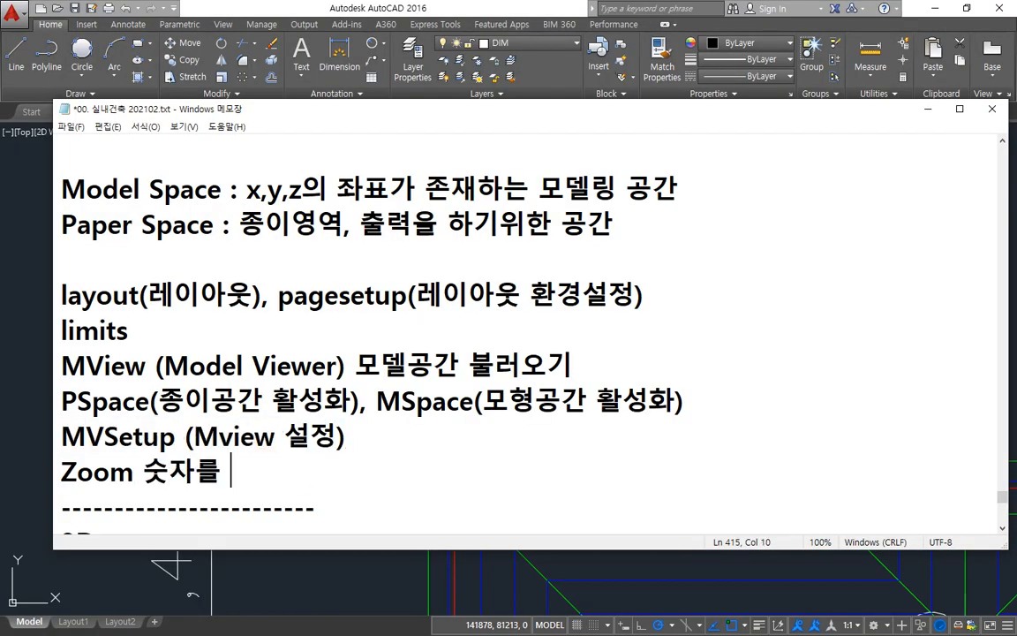
pyautogui.write('사용하면 ㄱ')
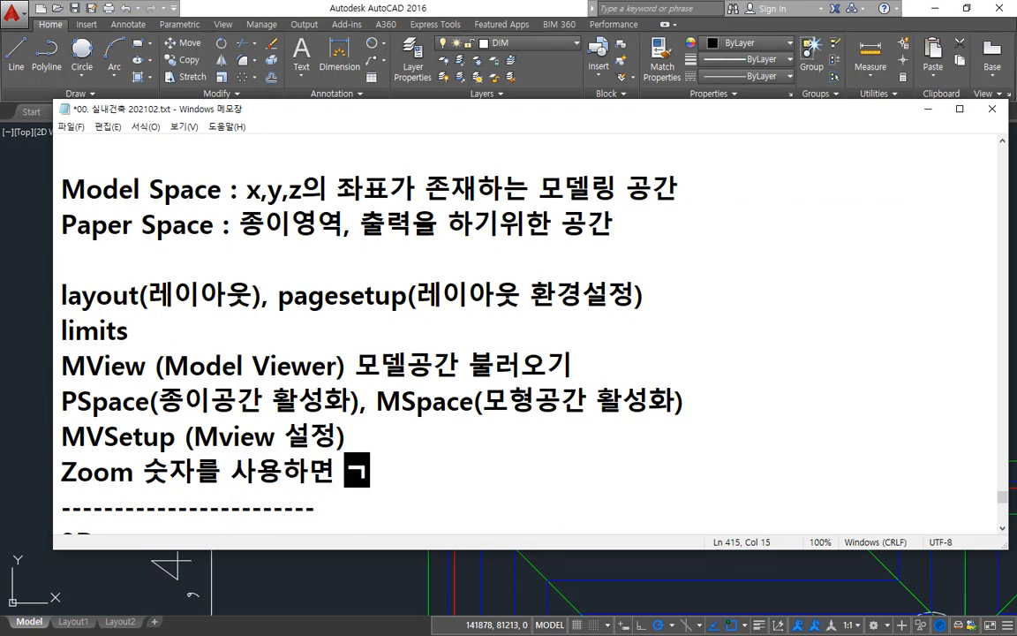
pyautogui.write('기준은 ')
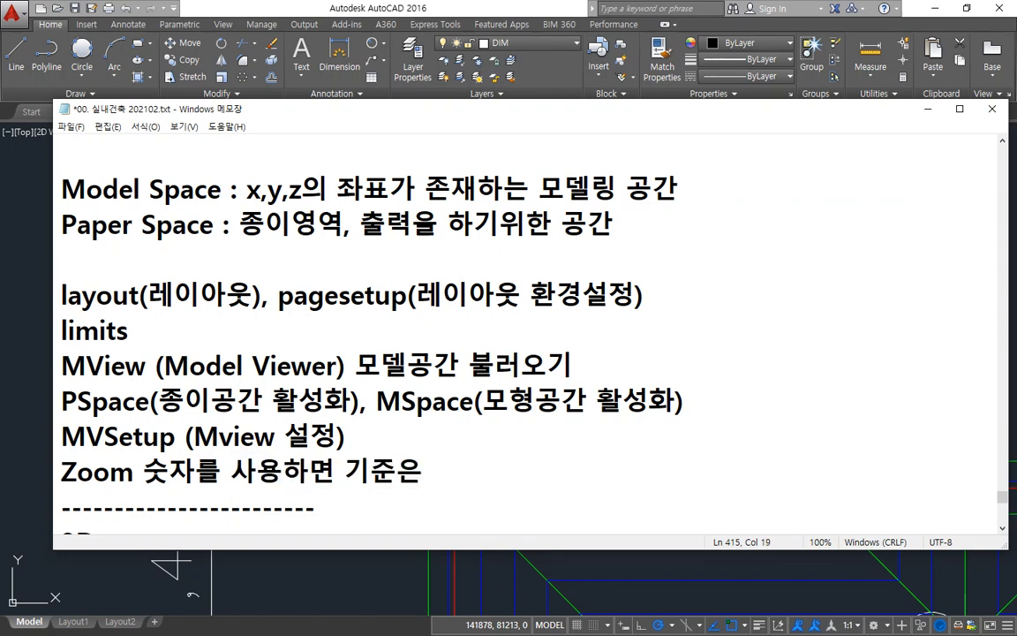
pyautogui.write('Limits')
pyautogui.press('Return')
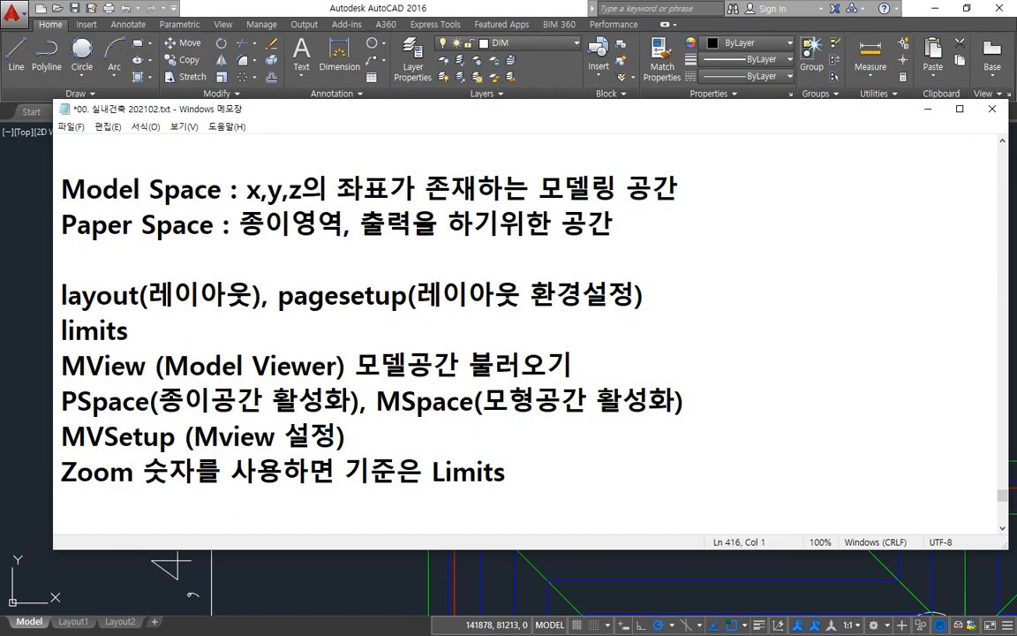
# Step: Write "숫자x - 기준은 Screen(화면)" on the line below the Zoom note
pyautogui.write('숫자x')
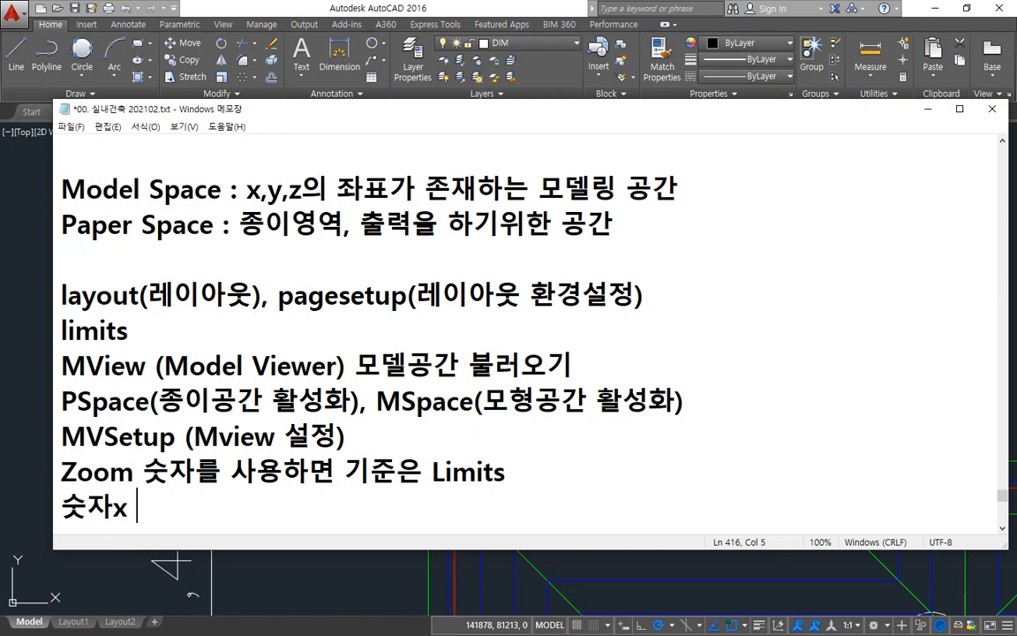
pyautogui.write(' - 기준은 S')
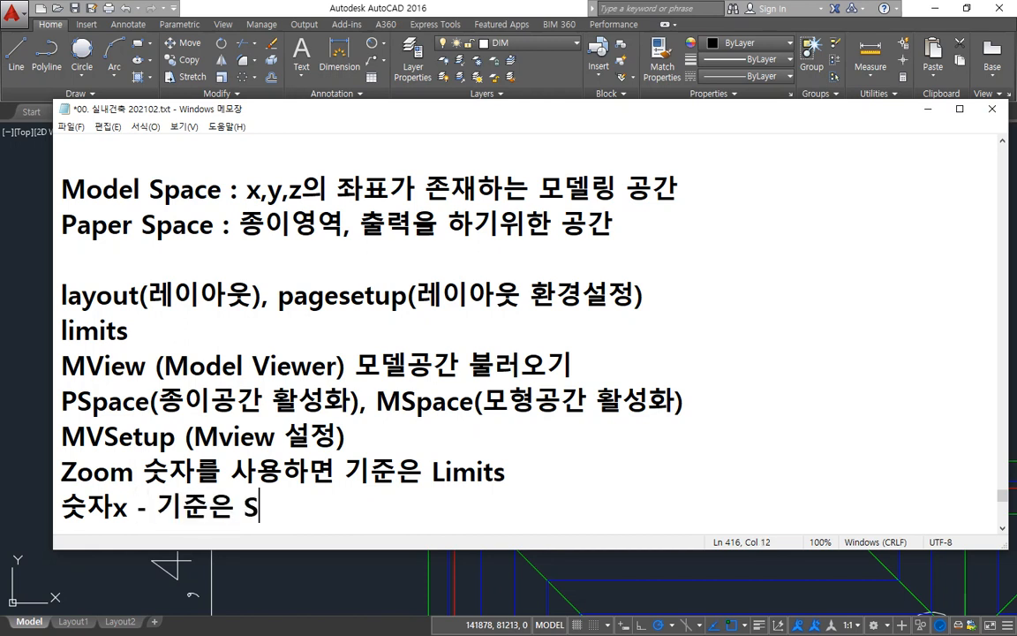
pyautogui.write('creen(')
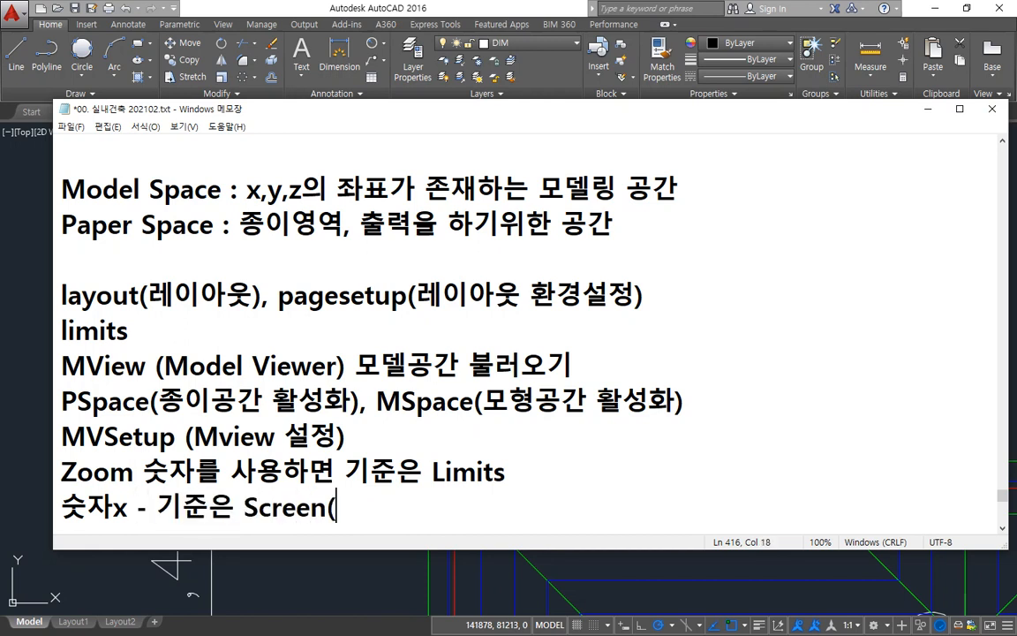
pyautogui.write('화면)')
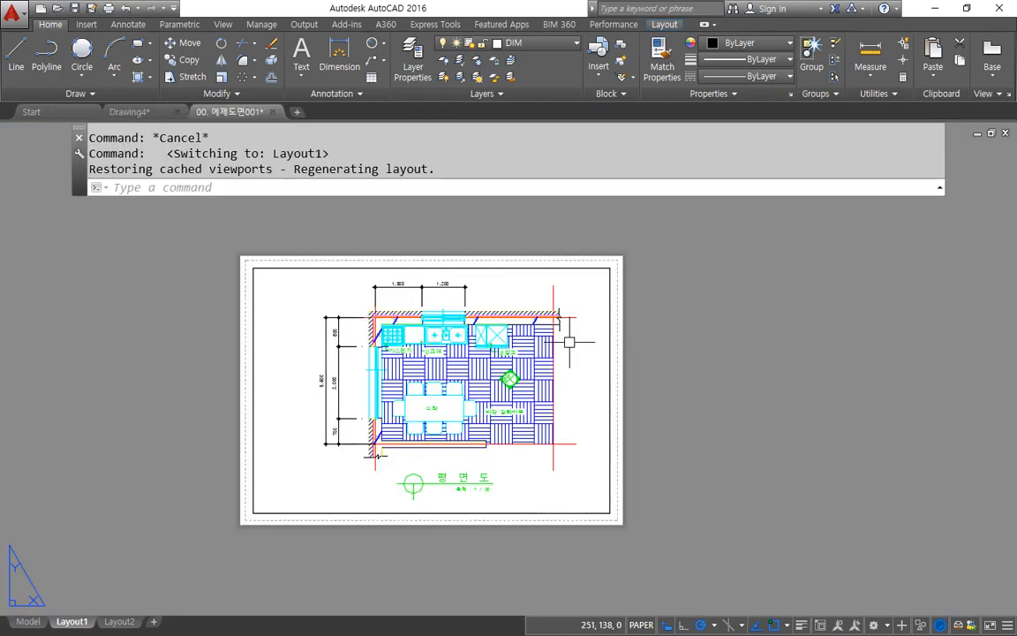
# Step: Activate model space inside the AutoCAD Layout1 viewport and frame the whole floor plan sheet within it
pyautogui.doubleClick(564, 357)
pyautogui.scroll(-5, 565, 356)
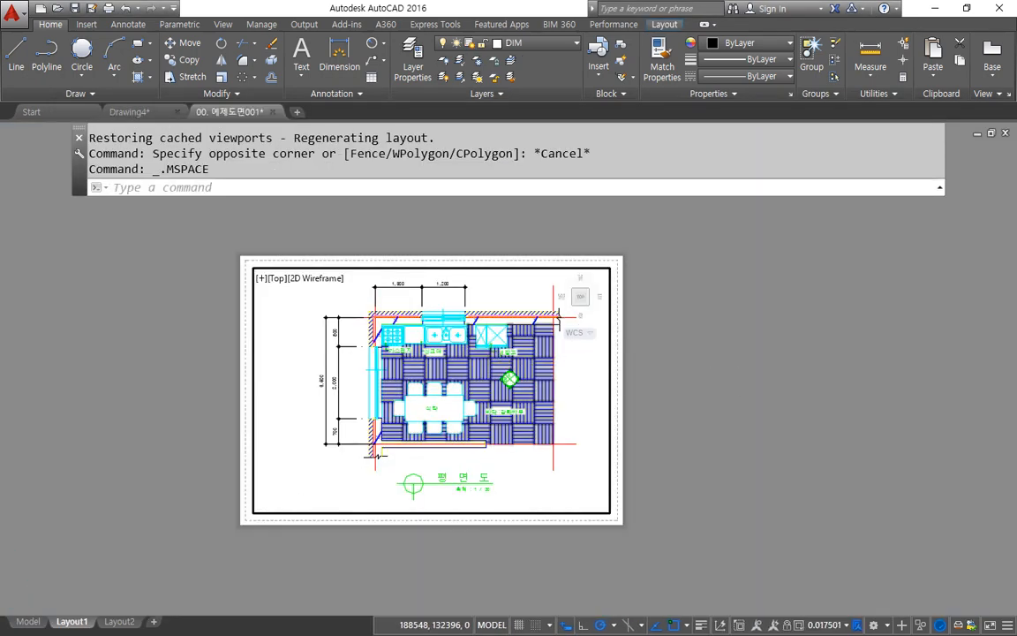
pyautogui.moveTo(467, 343)
pyautogui.mouseDown(button='middle')
pyautogui.moveTo(432, 393)
pyautogui.moveTo(335, 368)
pyautogui.moveTo(344, 406)
pyautogui.mouseUp(button='middle')
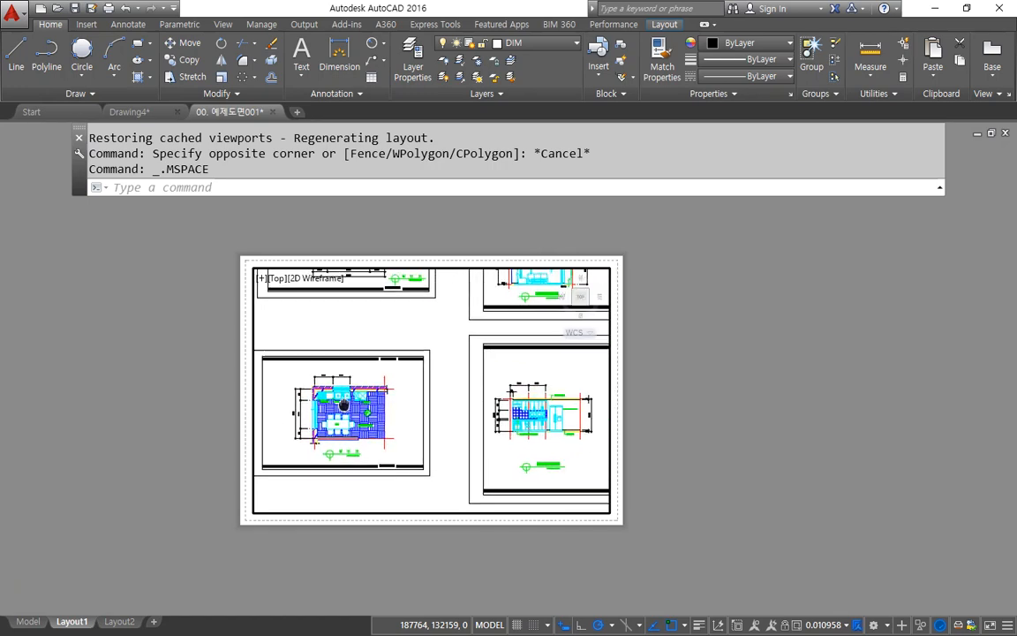
pyautogui.scroll(-3, 395, 379)
pyautogui.moveTo(397, 378); pyautogui.dragTo(430, 378, button='middle')
pyautogui.scroll(8, 364, 393)
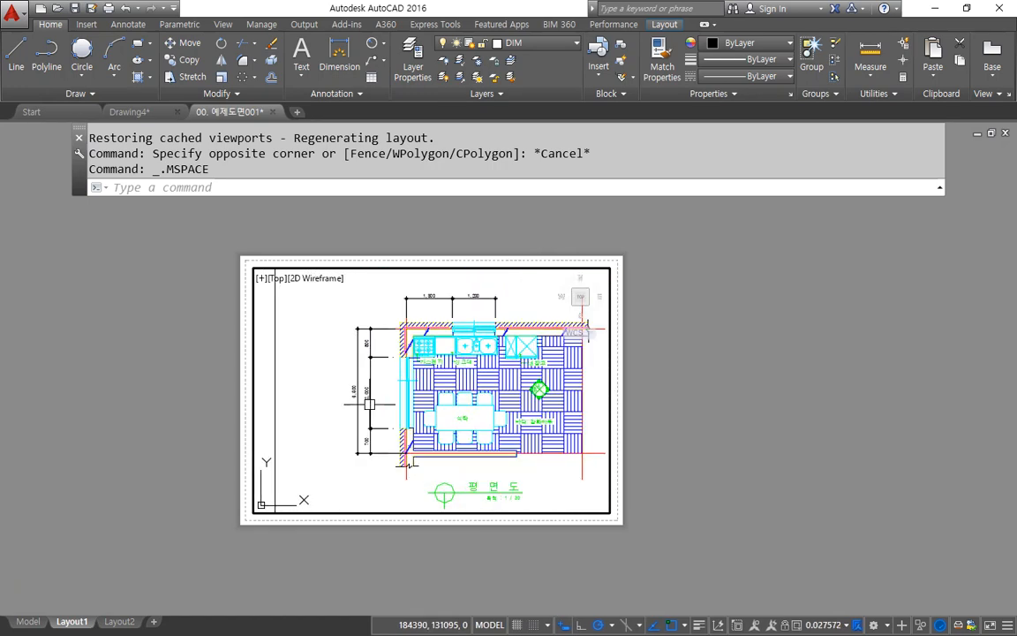
pyautogui.scroll(-2, 342, 360)
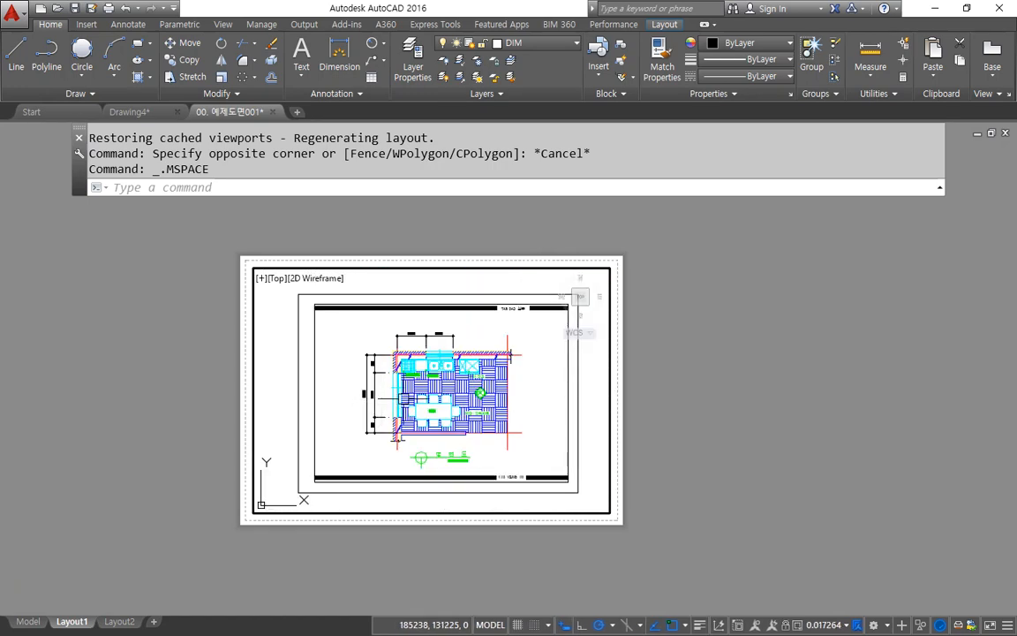
pyautogui.moveTo(362, 359); pyautogui.dragTo(346, 352, button='middle')
# Step: Fit the floor plan sheet in the viewport with a zoom window between two endpoint-snapped opposite corners of its inner border
pyautogui.write('z')
pyautogui.press('Return')
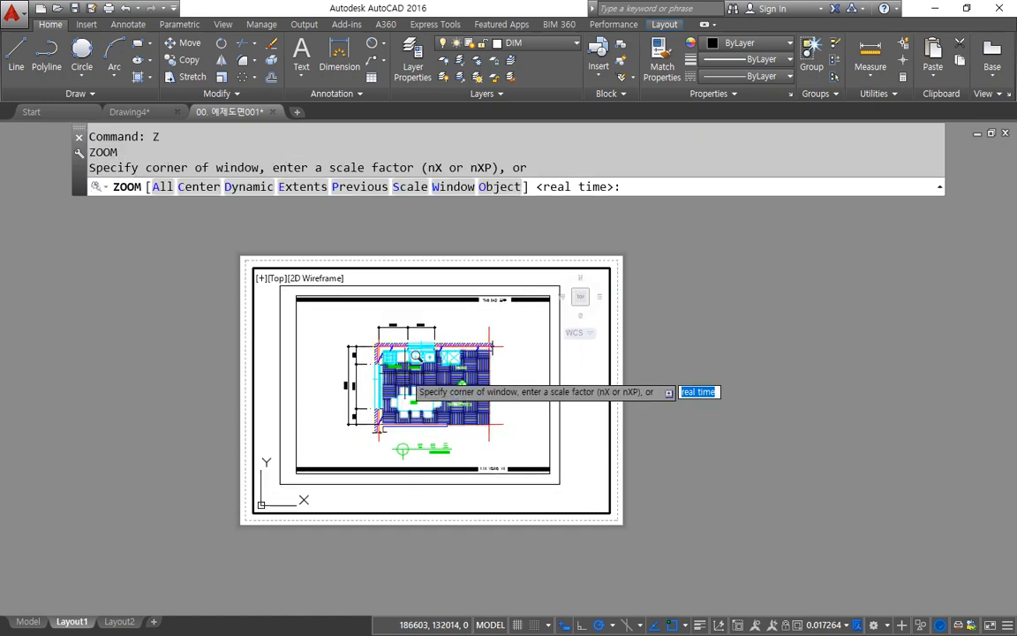
pyautogui.write('end')
pyautogui.press('Return')
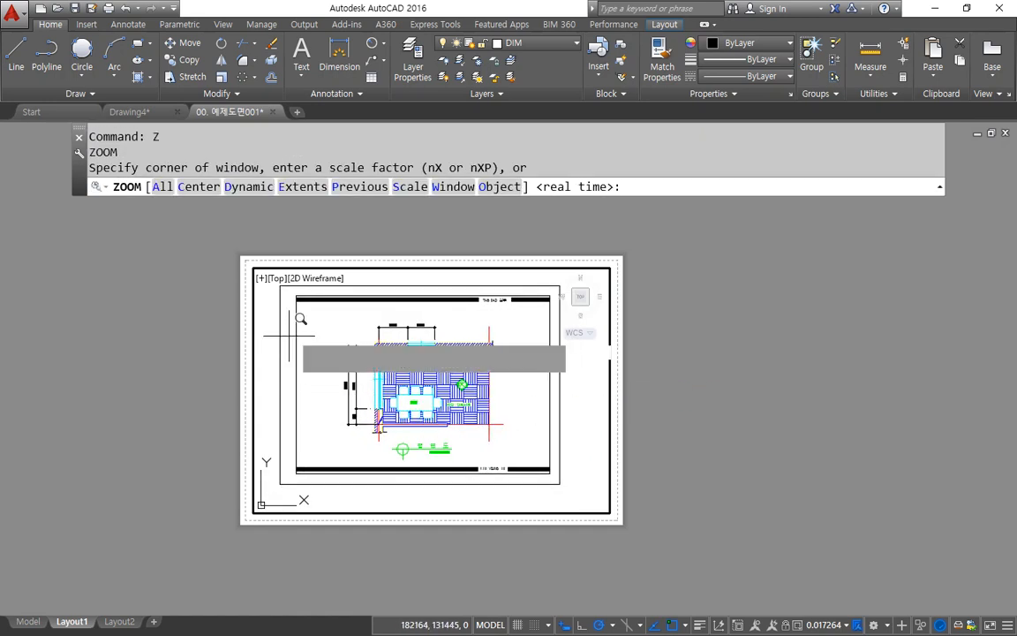
pyautogui.click(296, 327)
pyautogui.write('end')
pyautogui.press('Return')
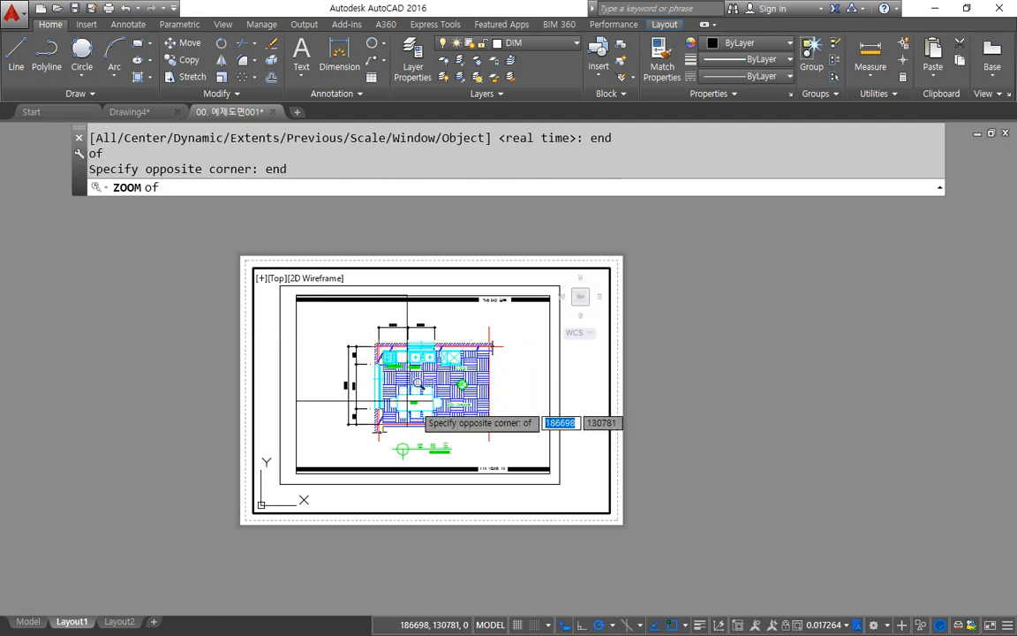
pyautogui.click(561, 425)
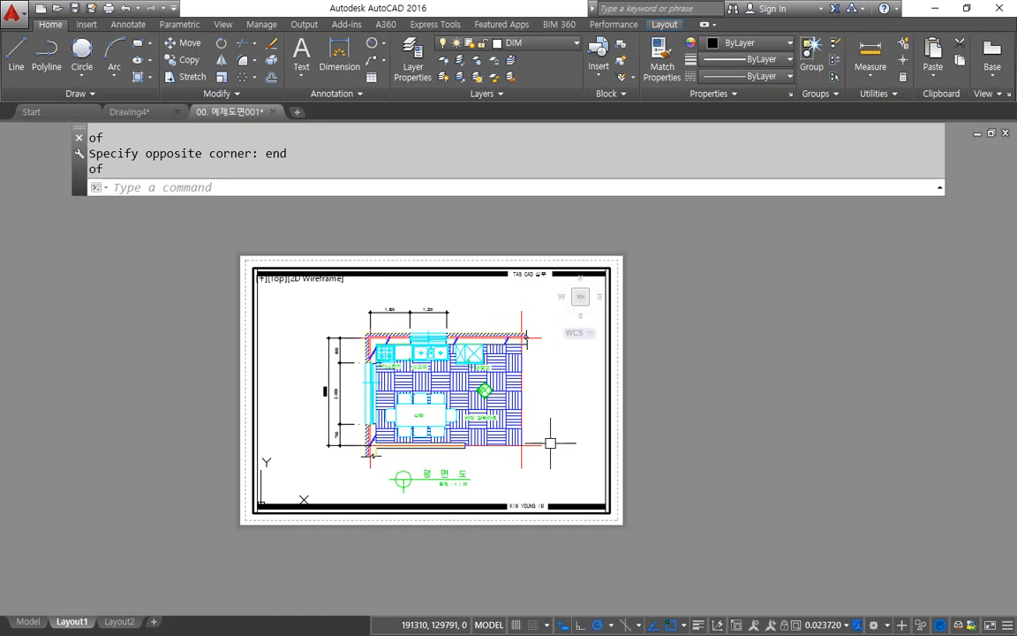
# Step: Scale the floor plan in the active viewport to 1/100xp and 1/50xp in turn, and enter one more zoom scale factor
pyautogui.write('z')
pyautogui.press('Return')
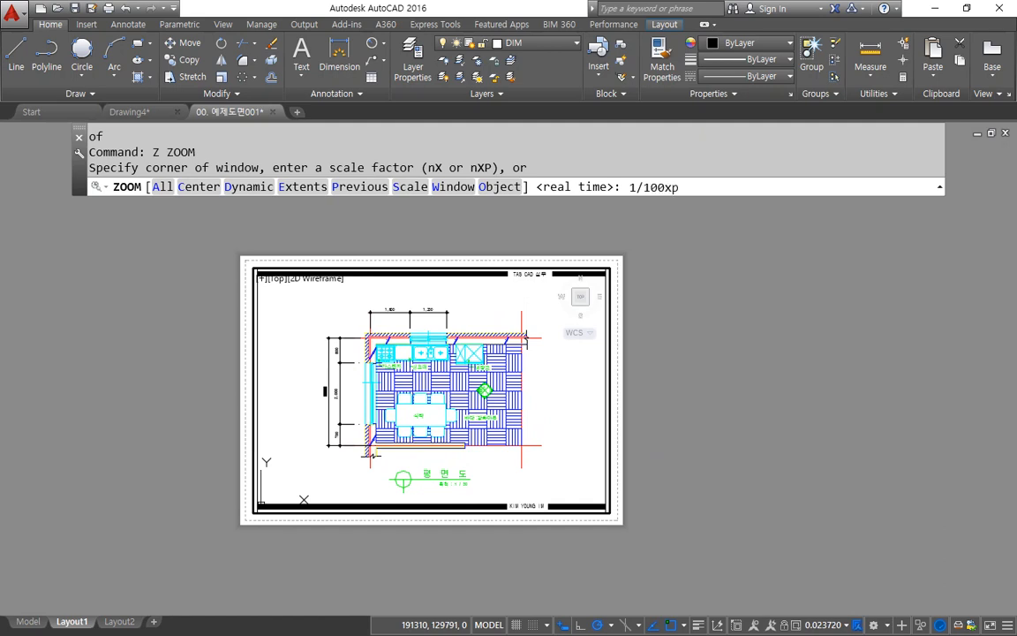
pyautogui.press('Return')
pyautogui.write('z')
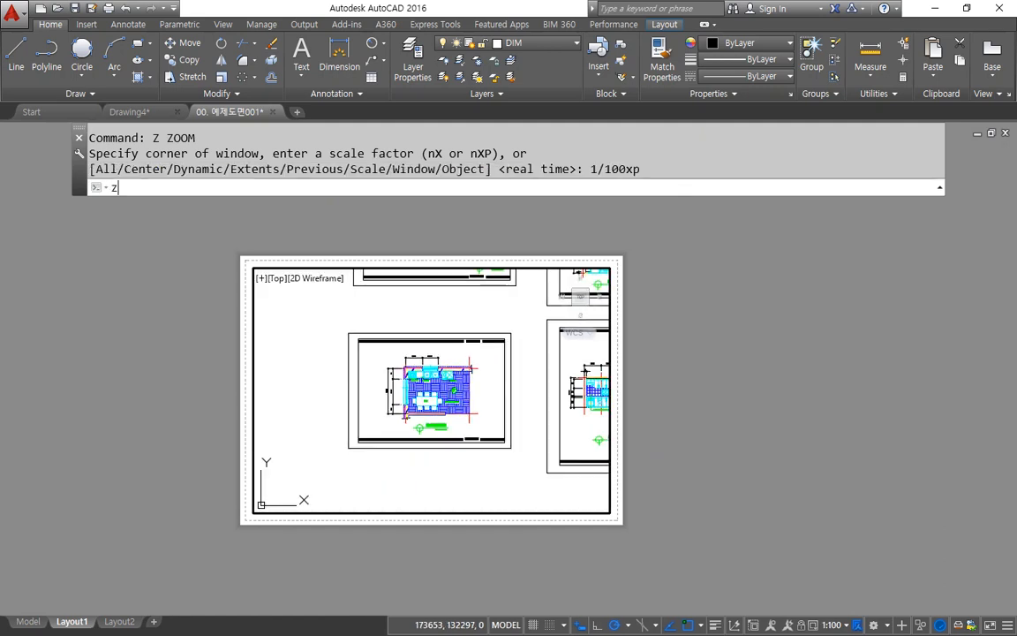
pyautogui.press('Return')
pyautogui.write('1/50xp')
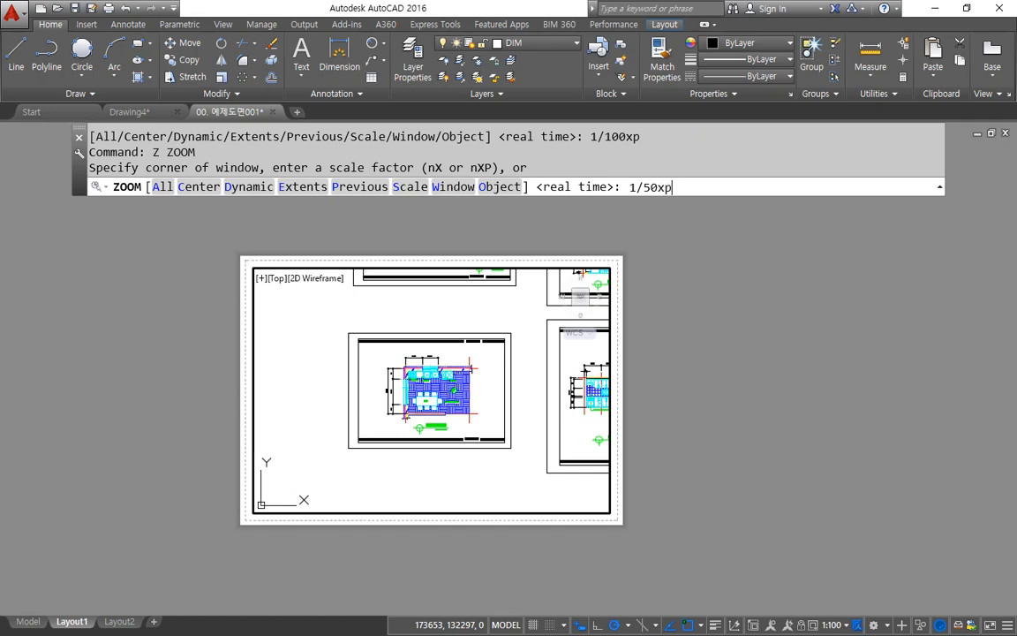
pyautogui.press('Return')
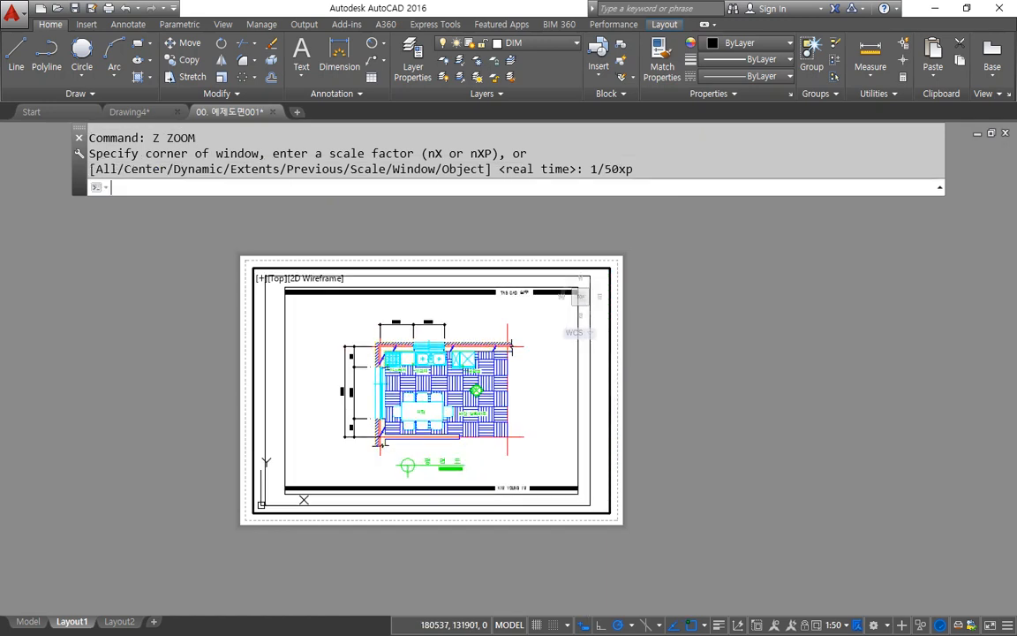
pyautogui.write('z')
pyautogui.press('Return')
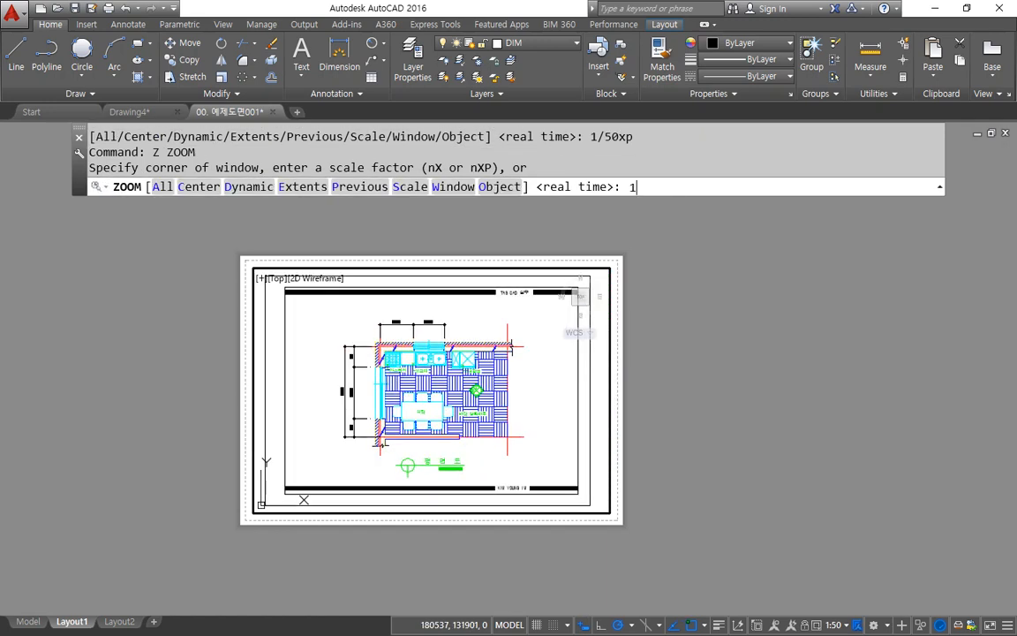
pyautogui.press('Return')
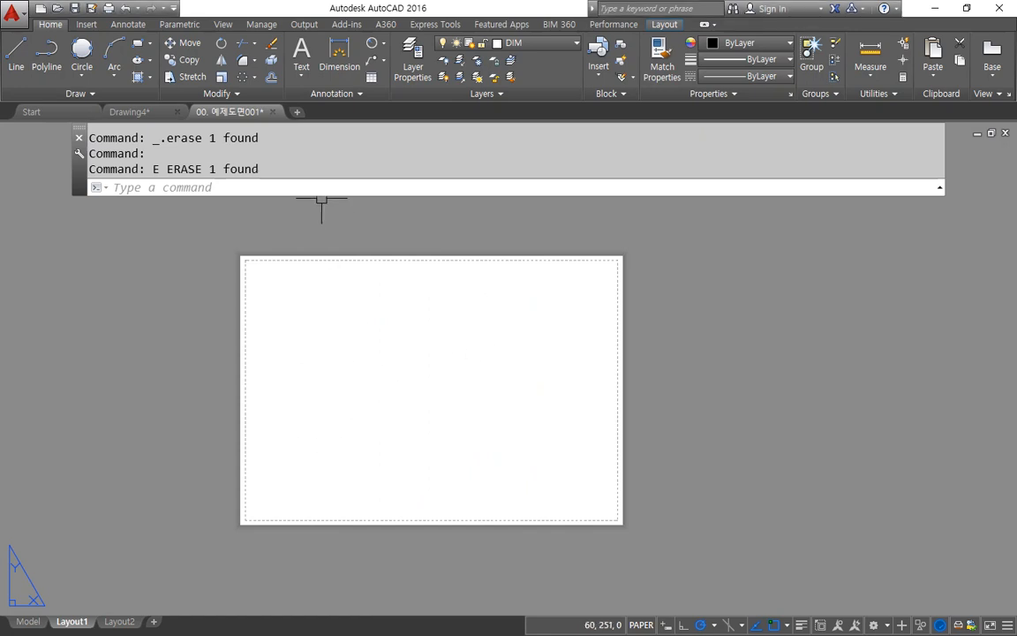
# Step: Create four viewports on the empty Layout1 sheet with MVIEW, spanning most of the printable area, and select the upper-right one
pyautogui.write('mv')
pyautogui.press('Return')
pyautogui.write('4')
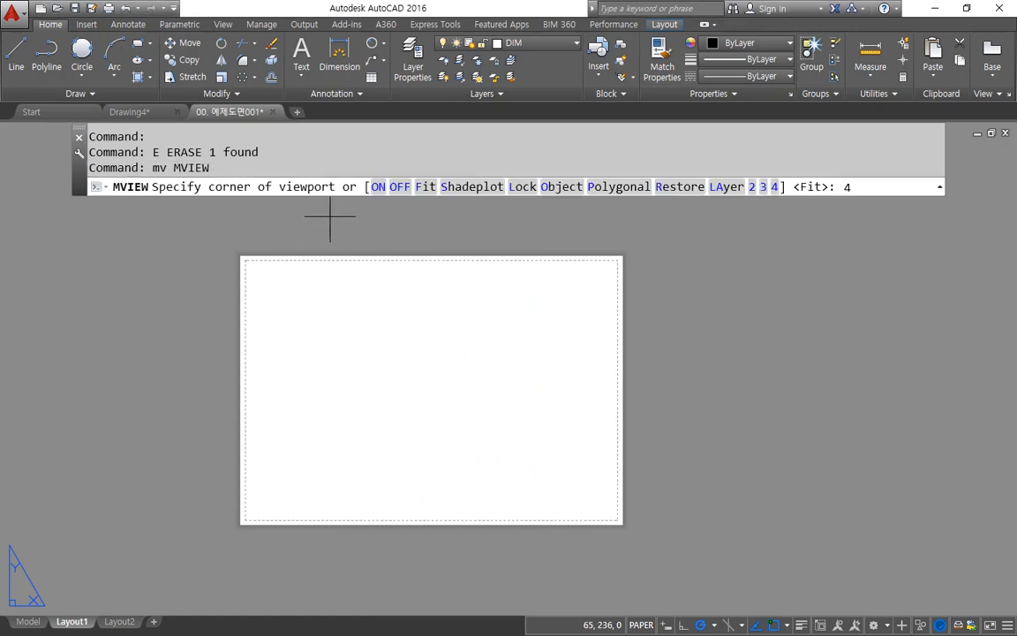
pyautogui.press('Return')
pyautogui.click(271, 508)
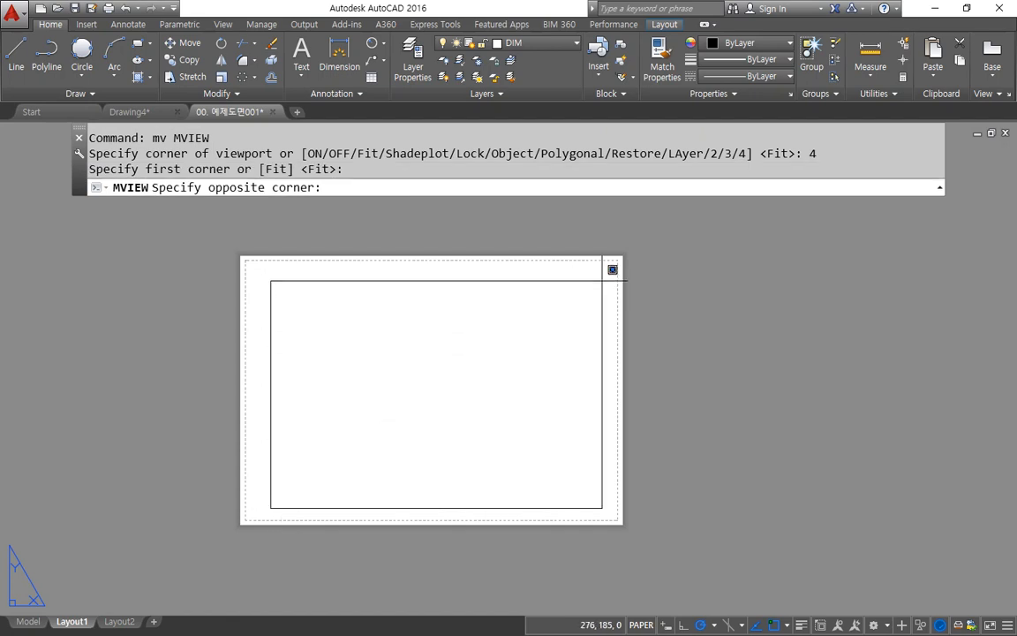
pyautogui.click(603, 280)
pyautogui.click(602, 335)
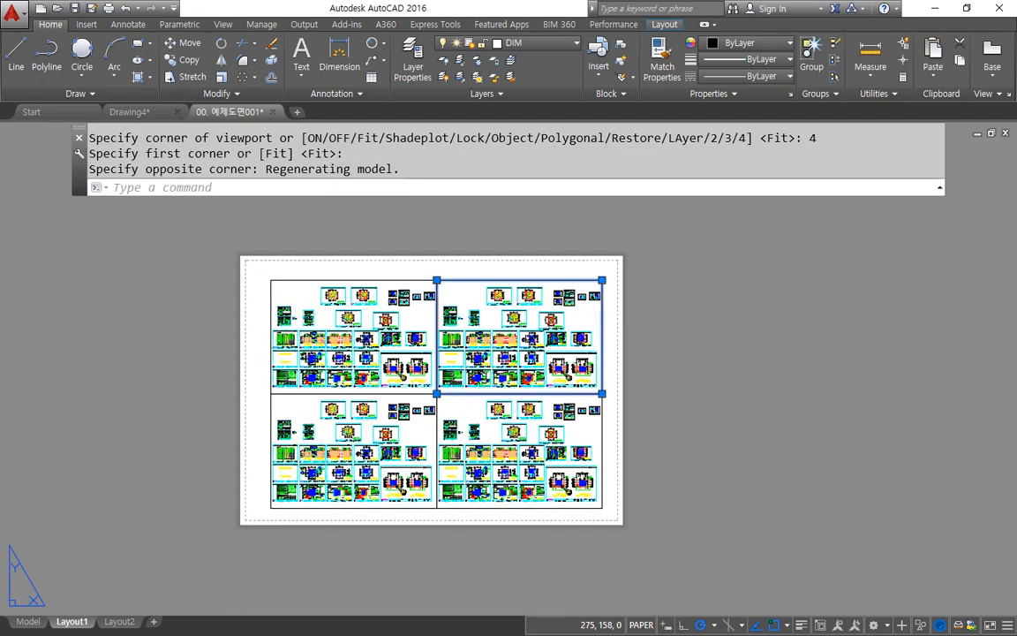
# Step: Erase the selected upper-right viewport from the Layout1 sheet
pyautogui.press('Delete')
pyautogui.write('e')
pyautogui.press('Return')
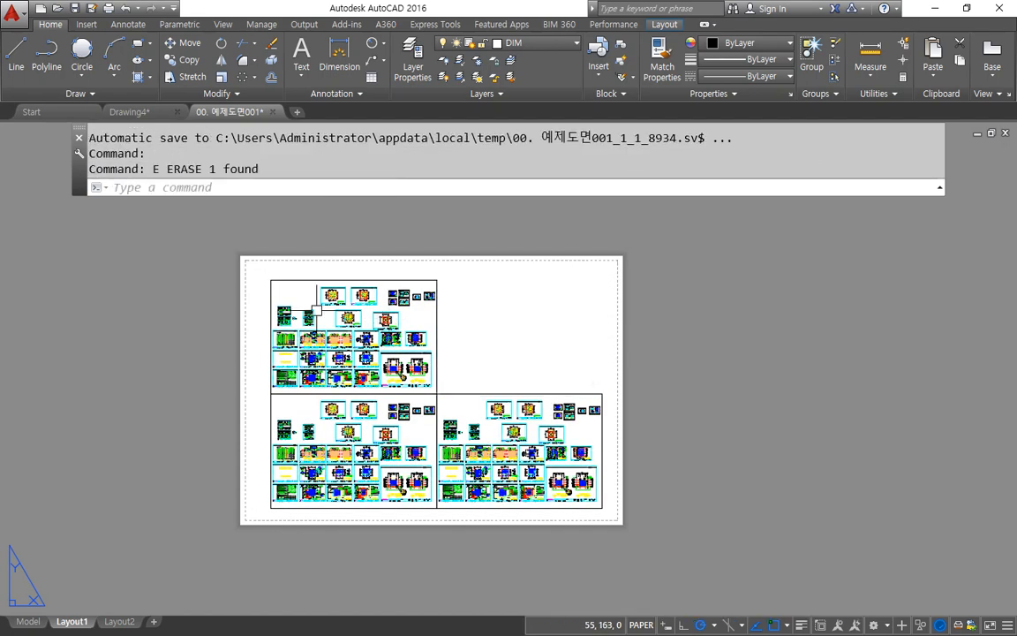
# Step: Fit one floor plan sheet in the upper-left viewport with a zoom window between endpoint-snapped opposite border corners, and return to paper space
pyautogui.doubleClick(300, 296)
pyautogui.scroll(5, 418, 296)
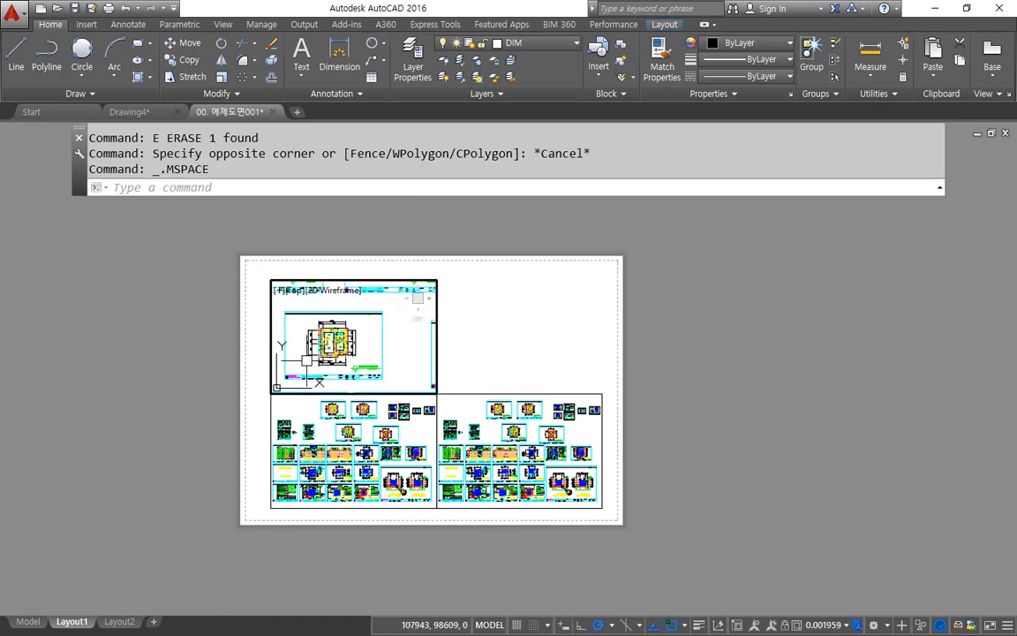
pyautogui.write('z')
pyautogui.press('Return')
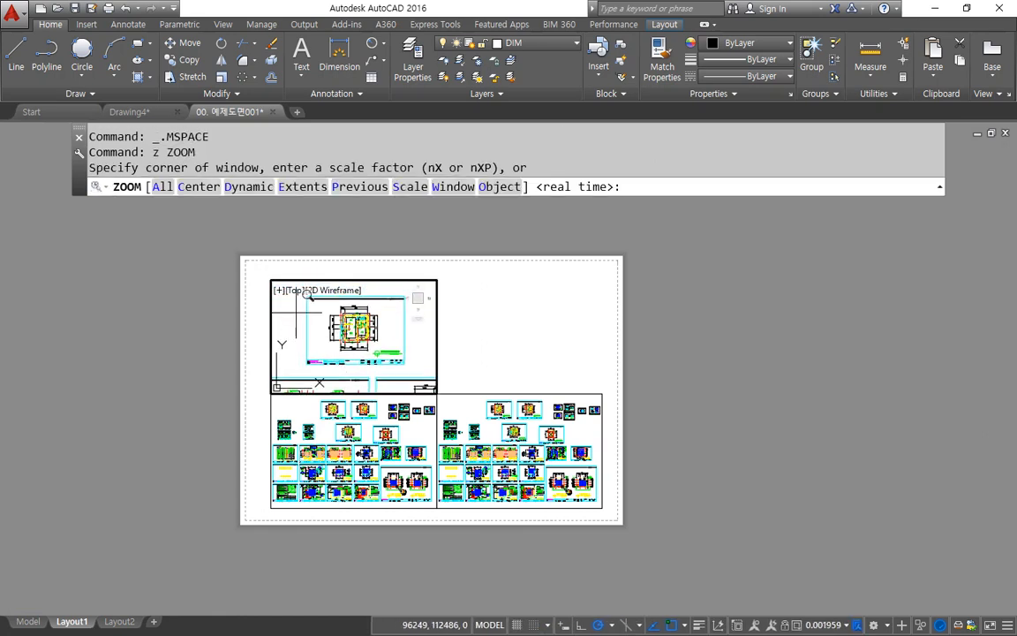
pyautogui.write('end')
pyautogui.press('space')
pyautogui.click(313, 298)
pyautogui.write('end')
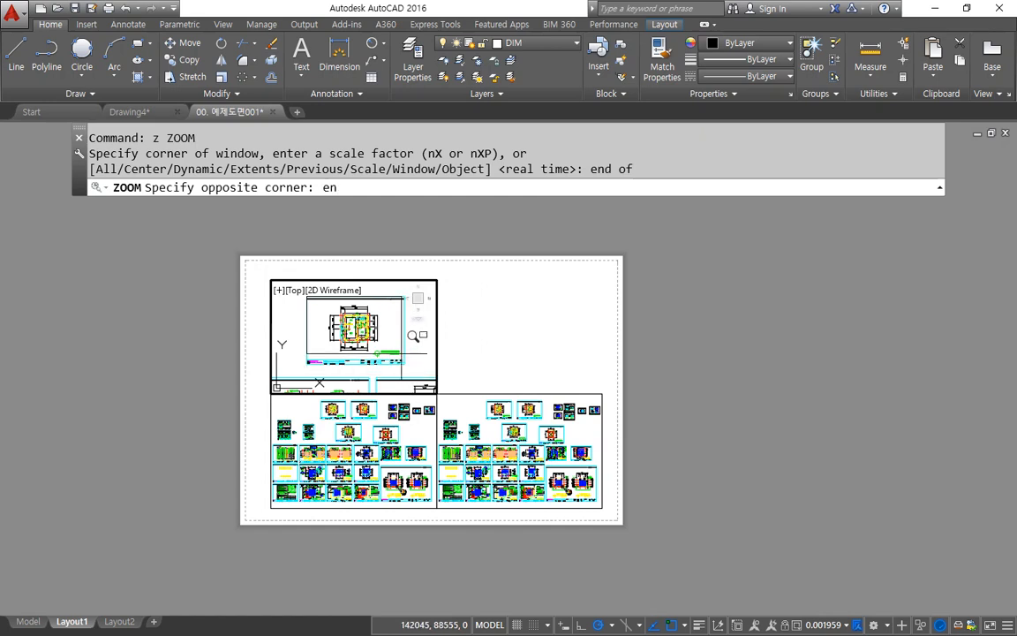
pyautogui.press('space')
pyautogui.click(432, 367)
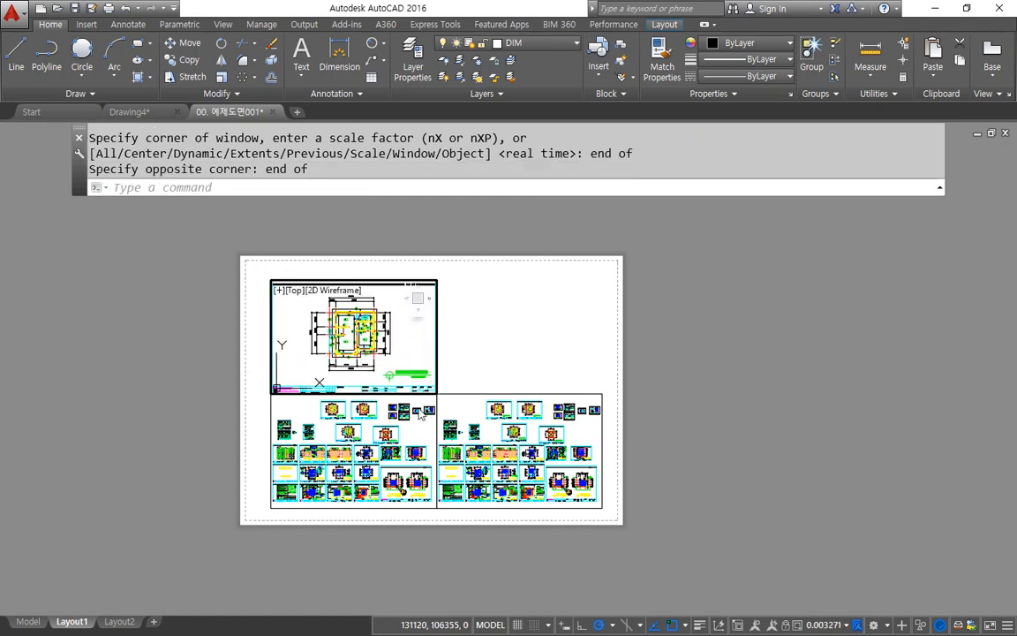
pyautogui.doubleClick(470, 363)
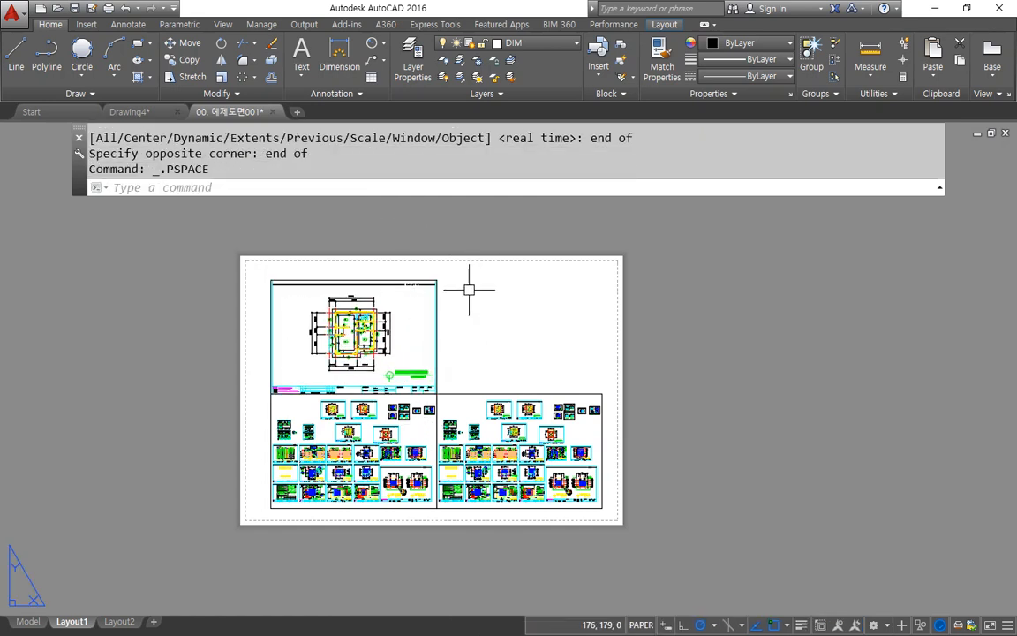
pyautogui.click(396, 265)
pyautogui.press('Escape')
pyautogui.press('Escape')
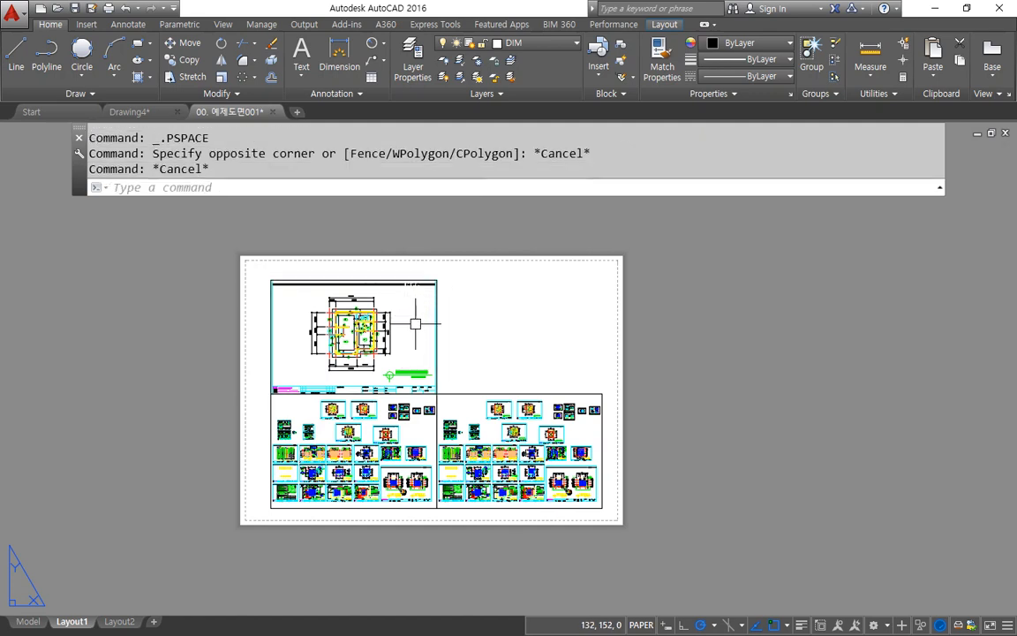
pyautogui.click(474, 337)
pyautogui.click(423, 310)
pyautogui.click(465, 346)
pyautogui.click(415, 399)
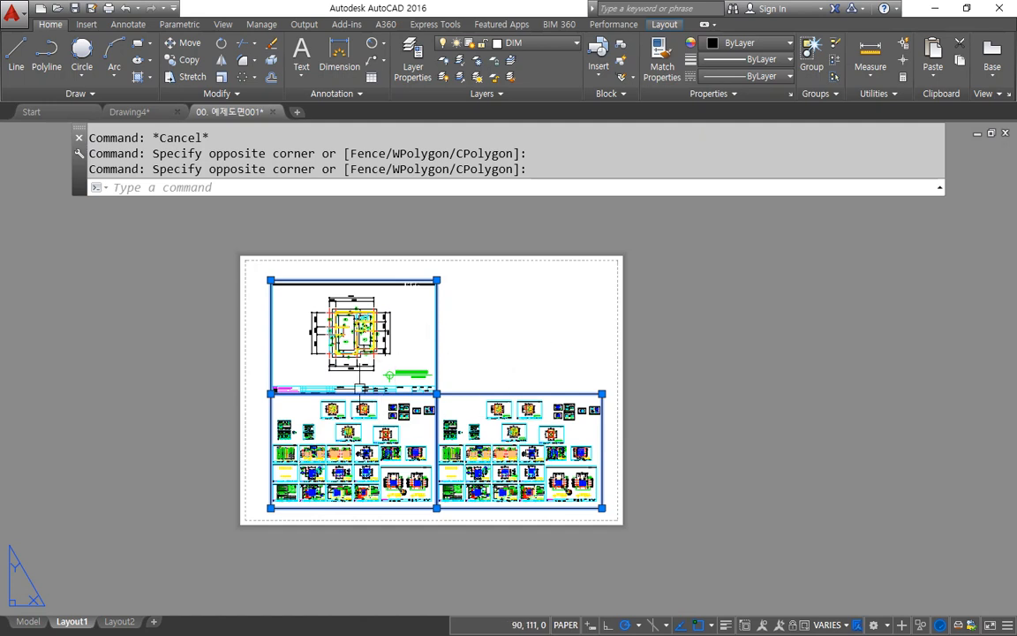
pyautogui.press('Escape')
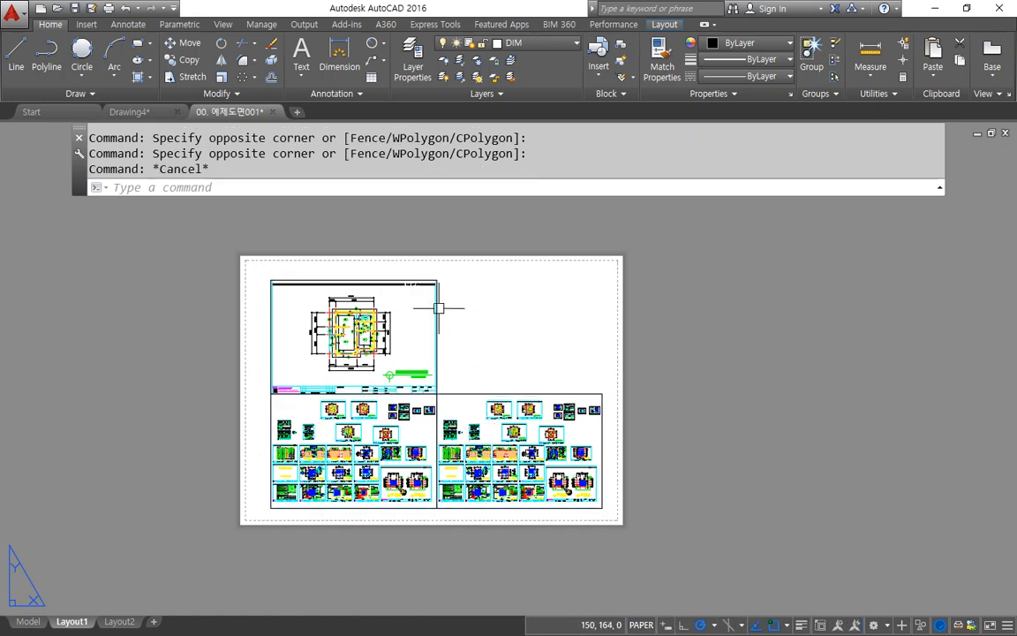
pyautogui.press('Escape')
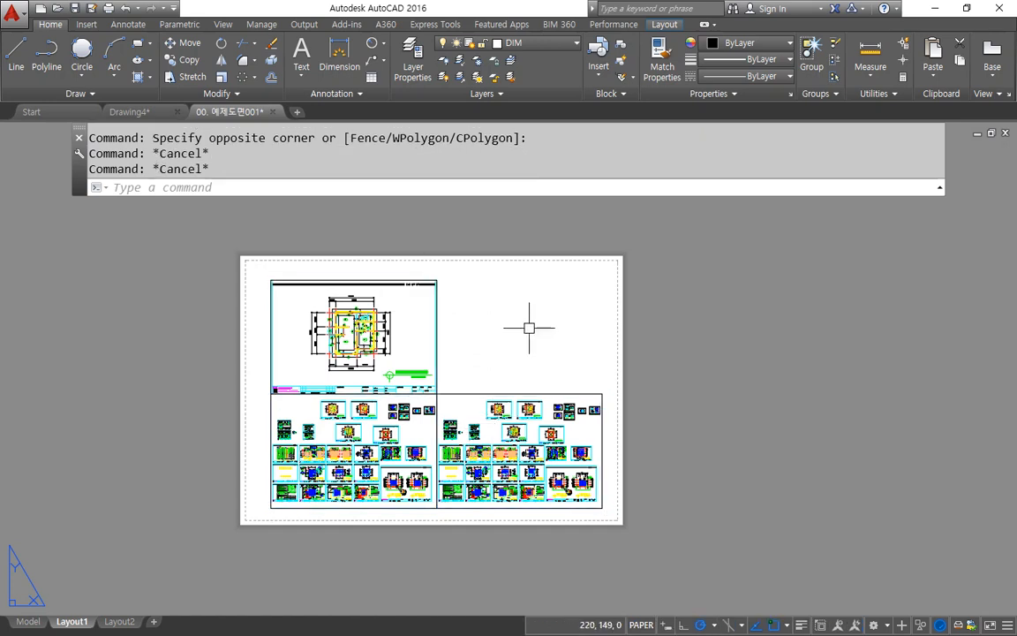
pyautogui.press('Escape')
# Step: Open the layer properties manager and delete all excess layer filters from the drawing
pyautogui.click(419, 71)
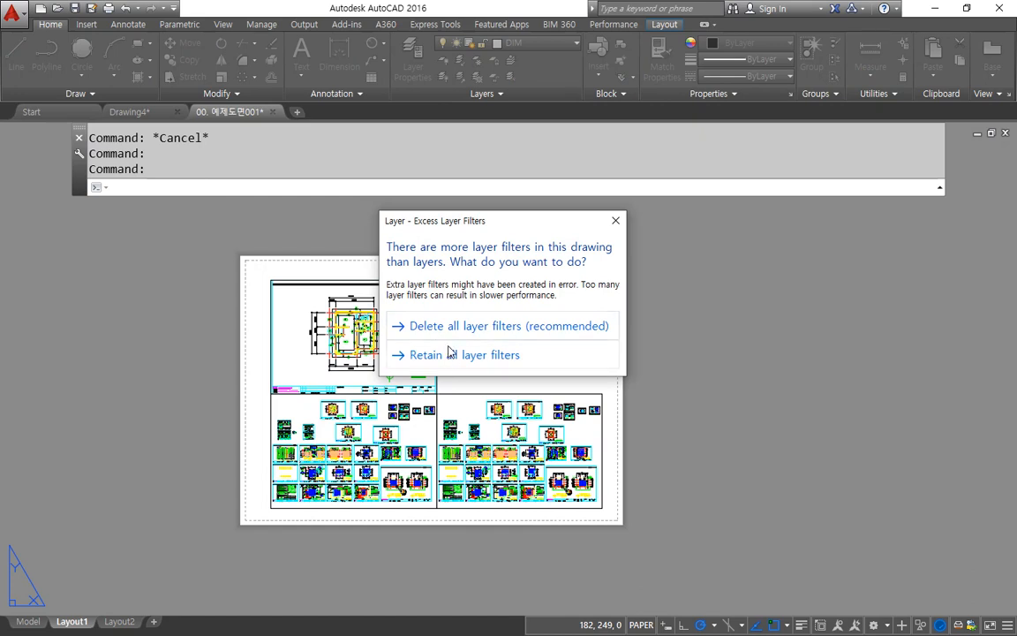
pyautogui.click(424, 326)
pyautogui.scroll(-1, 543, 386)
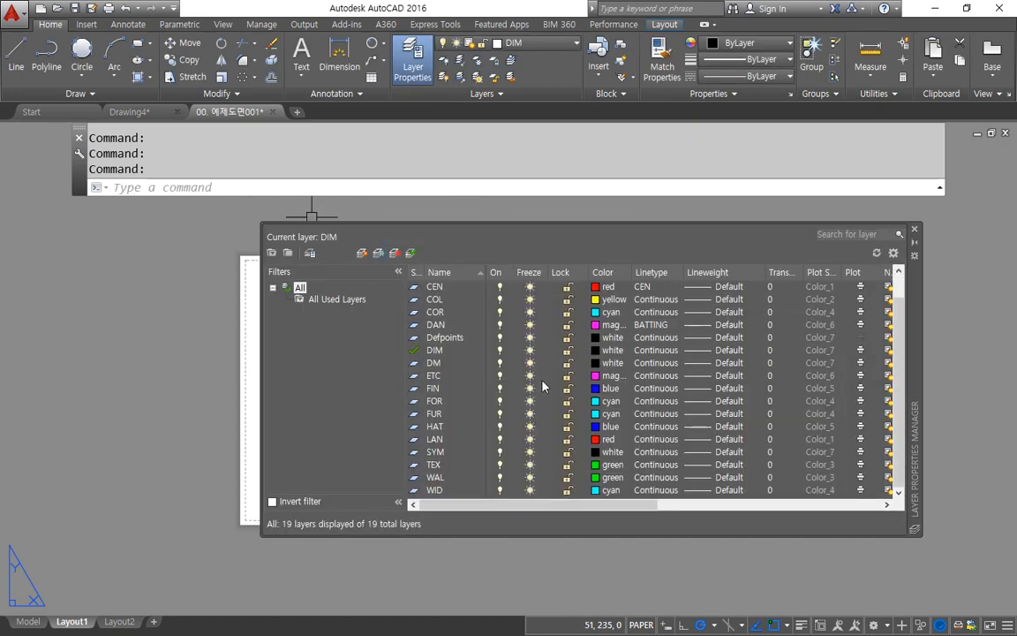
pyautogui.scroll(1, 543, 386)
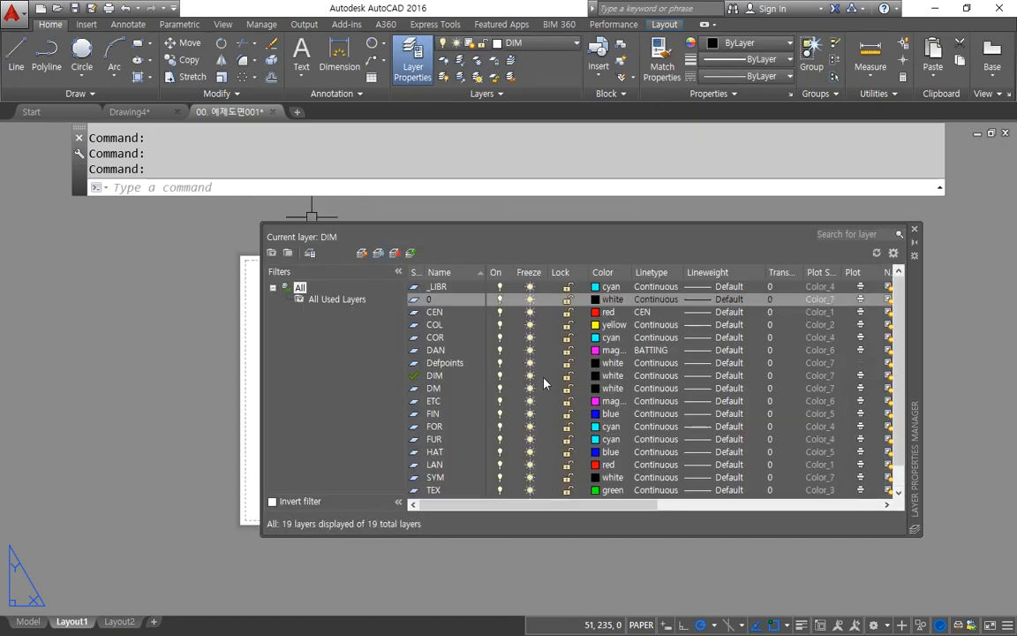
# Step: Create a layer named mv, freeze it, and close the layer properties manager
pyautogui.click(361, 254)
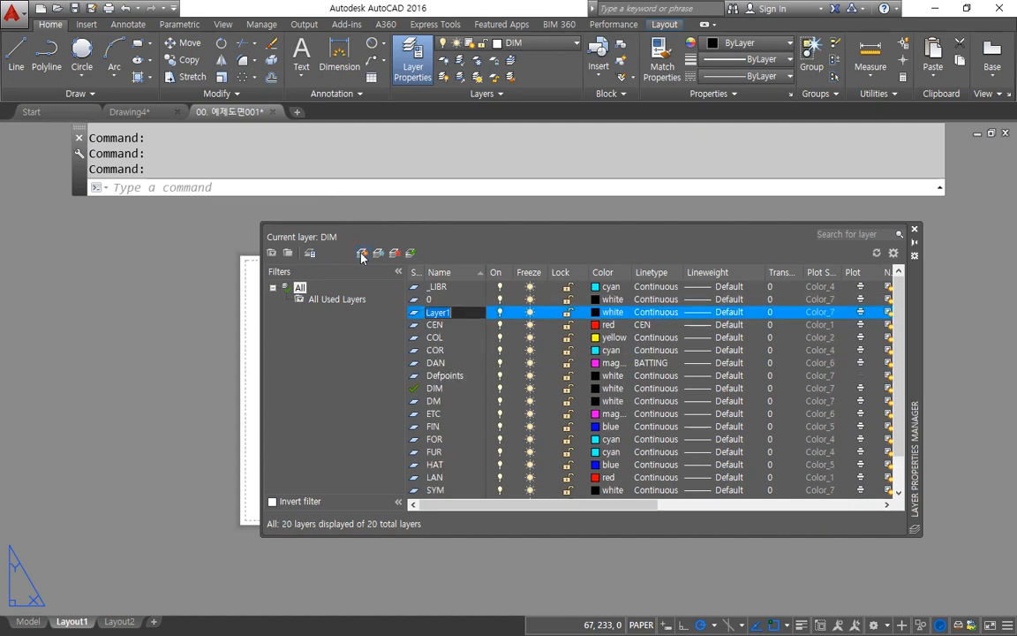
pyautogui.write('mv')
pyautogui.click(529, 312)
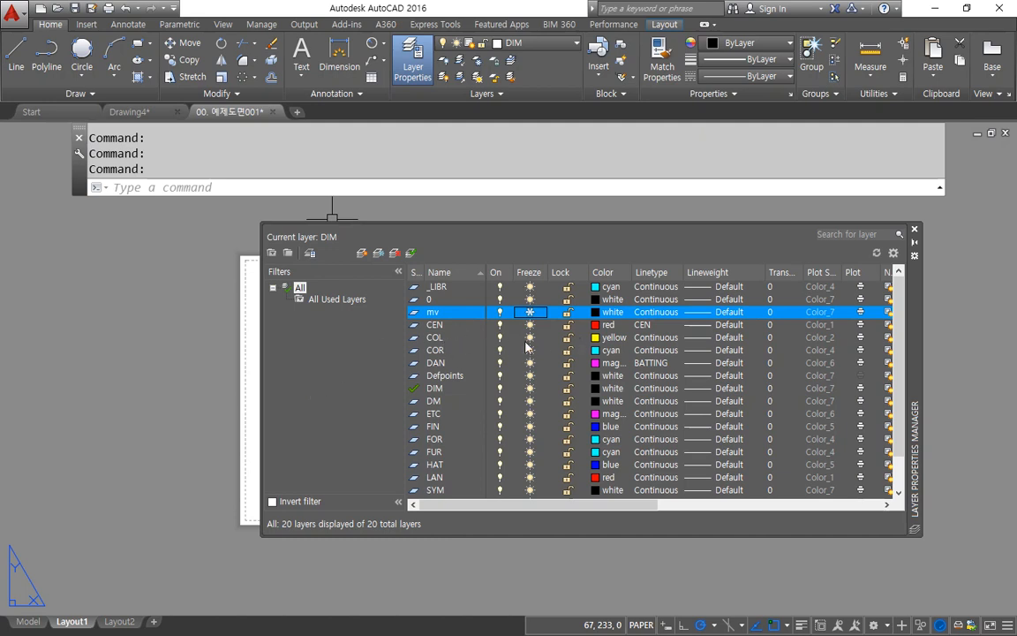
pyautogui.click(183, 289)
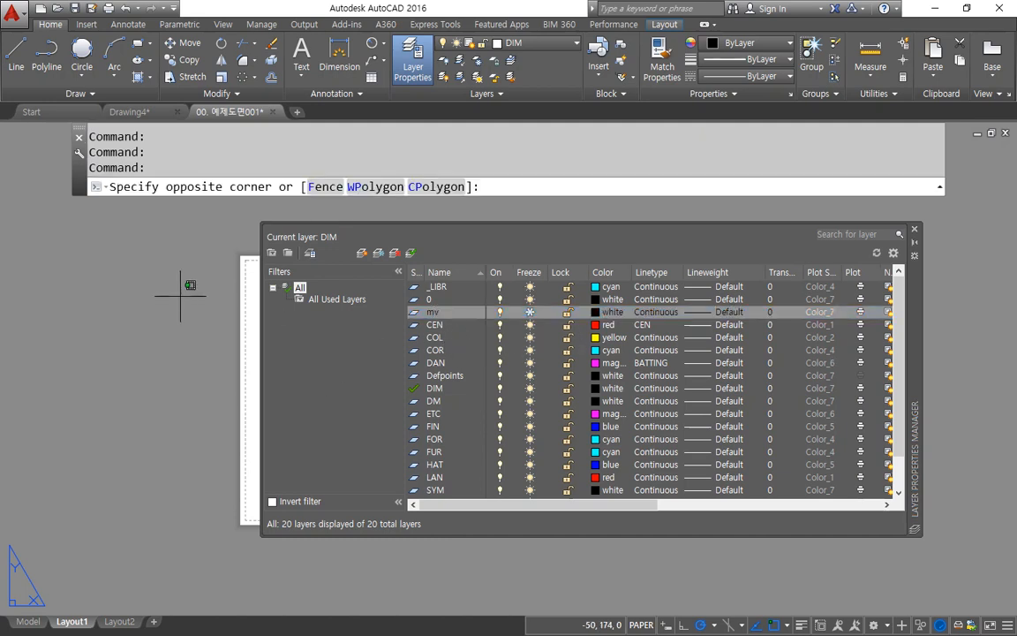
pyautogui.click(914, 229)
# Step: Move the three remaining viewports onto the frozen mv layer to hide their borders, and dismiss the resulting notice
pyautogui.click(500, 327)
pyautogui.click(415, 396)
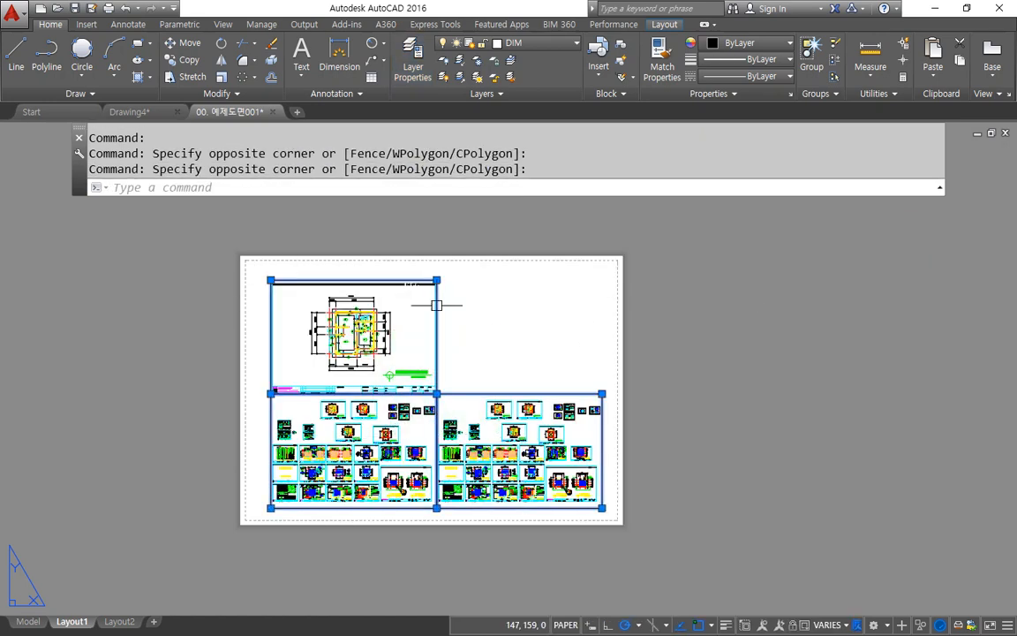
pyautogui.click(481, 41)
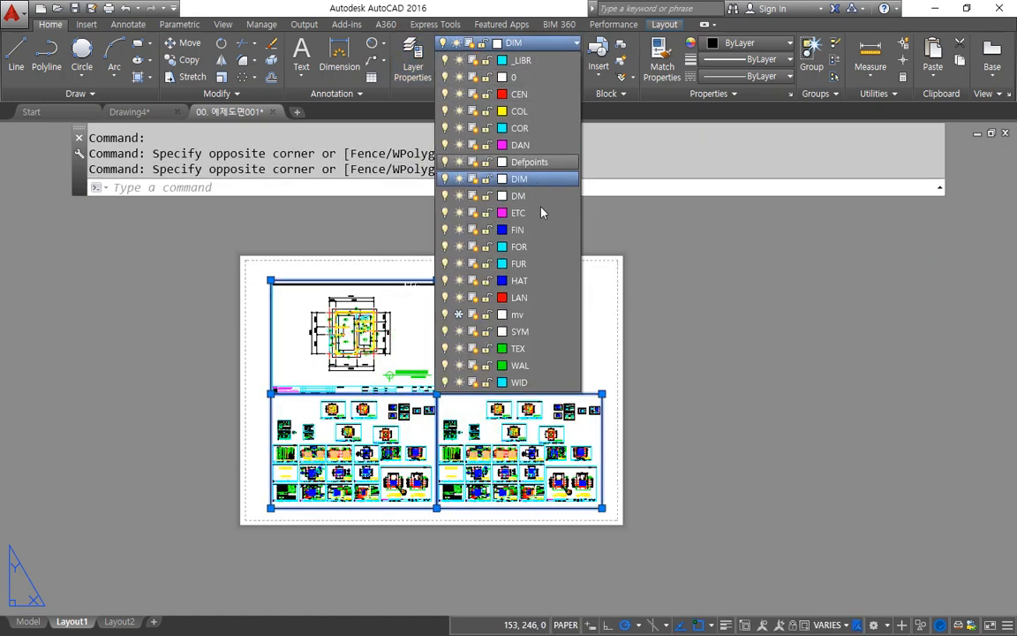
pyautogui.click(512, 314)
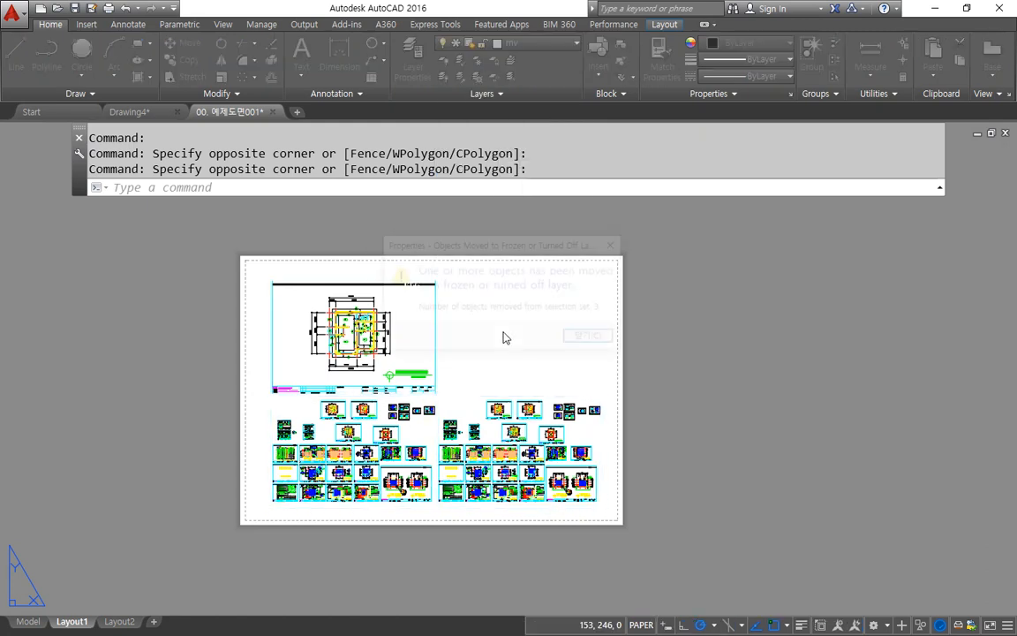
pyautogui.click(587, 336)
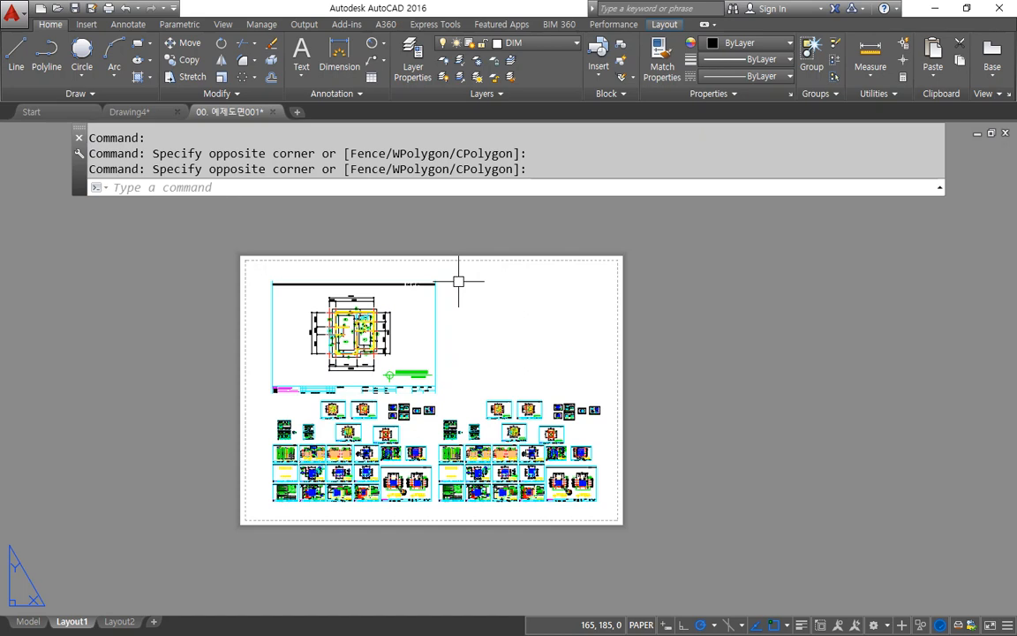
# Step: Switch to Drawing4 and draw a horizontal, a vertical and a diagonal construction line through one common point
pyautogui.hotkey('ctrl', 'Tab')
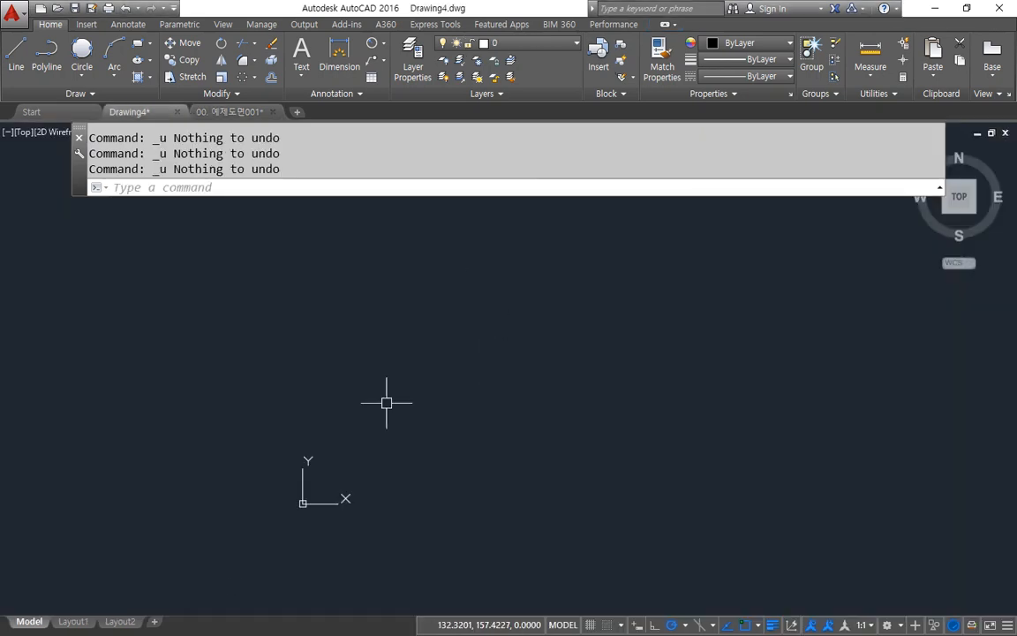
pyautogui.write('xl')
pyautogui.press('Return')
pyautogui.click(538, 347)
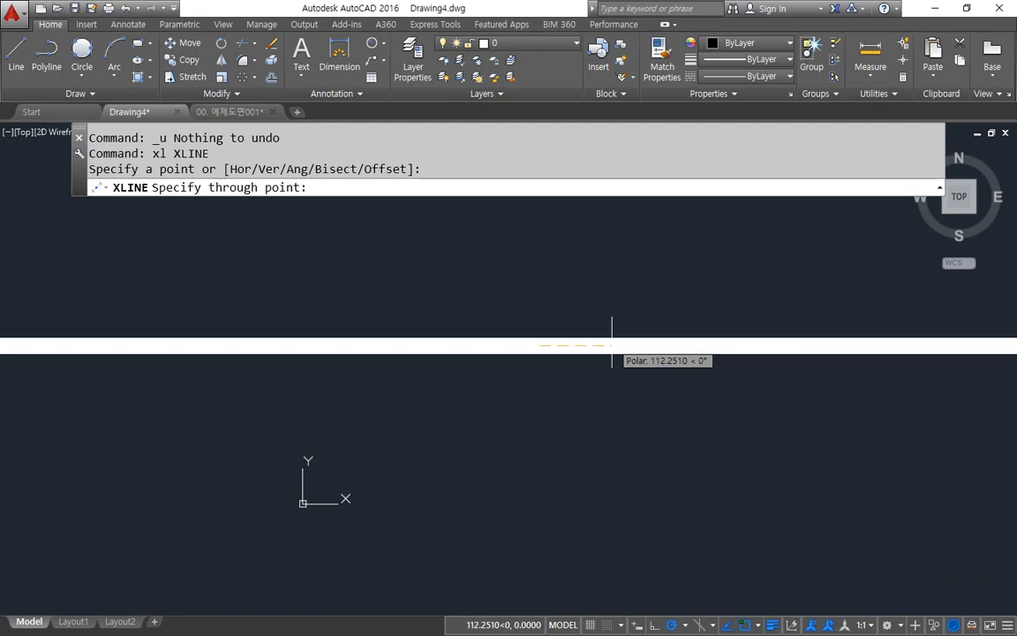
pyautogui.click(610, 345)
pyautogui.click(540, 270)
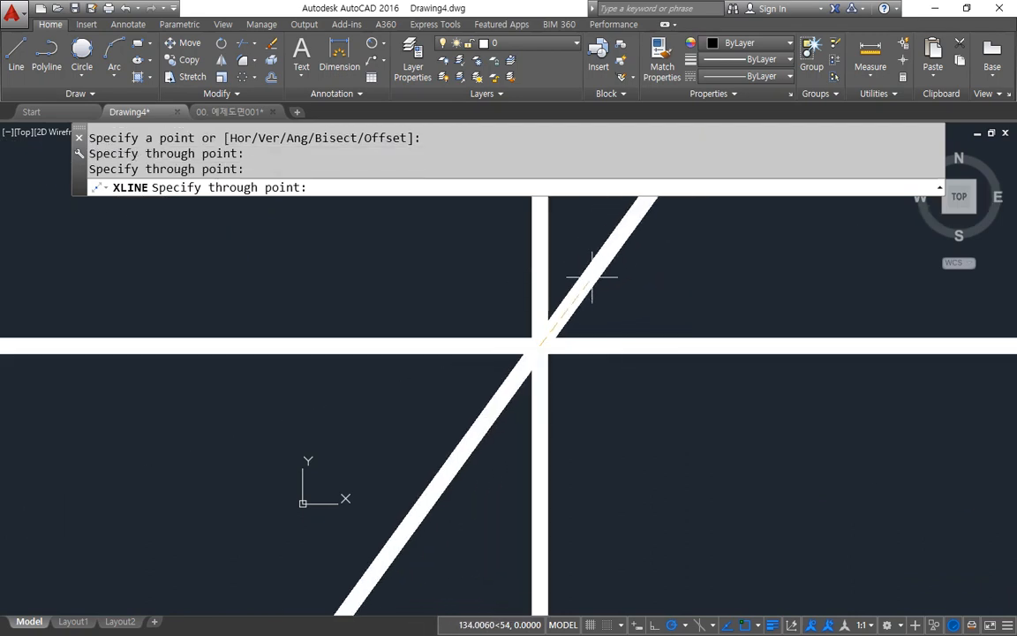
pyautogui.click(597, 287)
pyautogui.press('Return')
# Step: Inspect the object properties of the three construction lines, and clear the selection
pyautogui.click(595, 410)
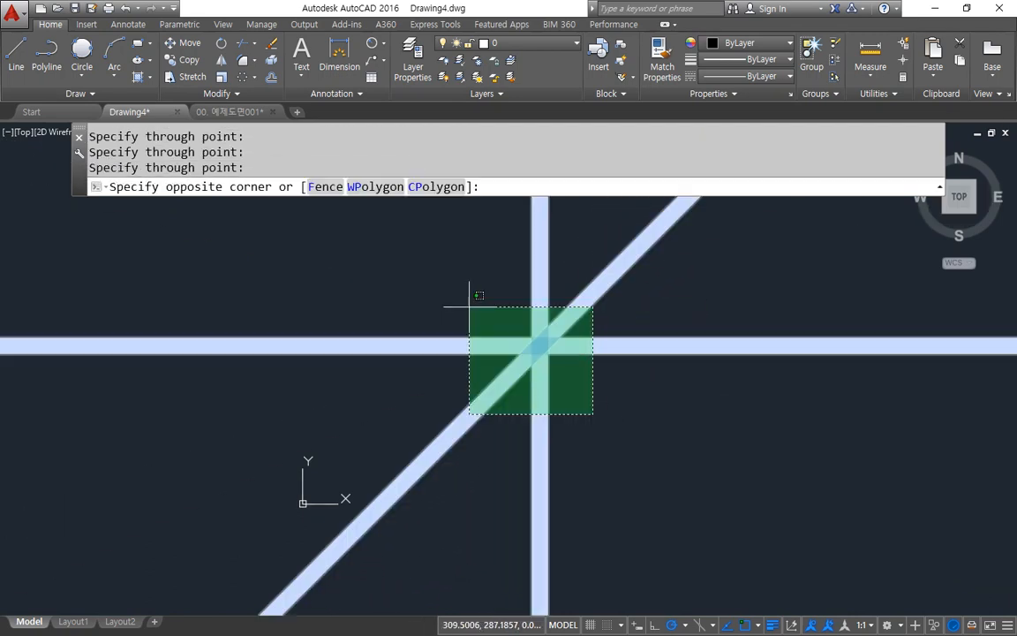
pyautogui.click(469, 309)
pyautogui.hotkey('ctrl', '1')
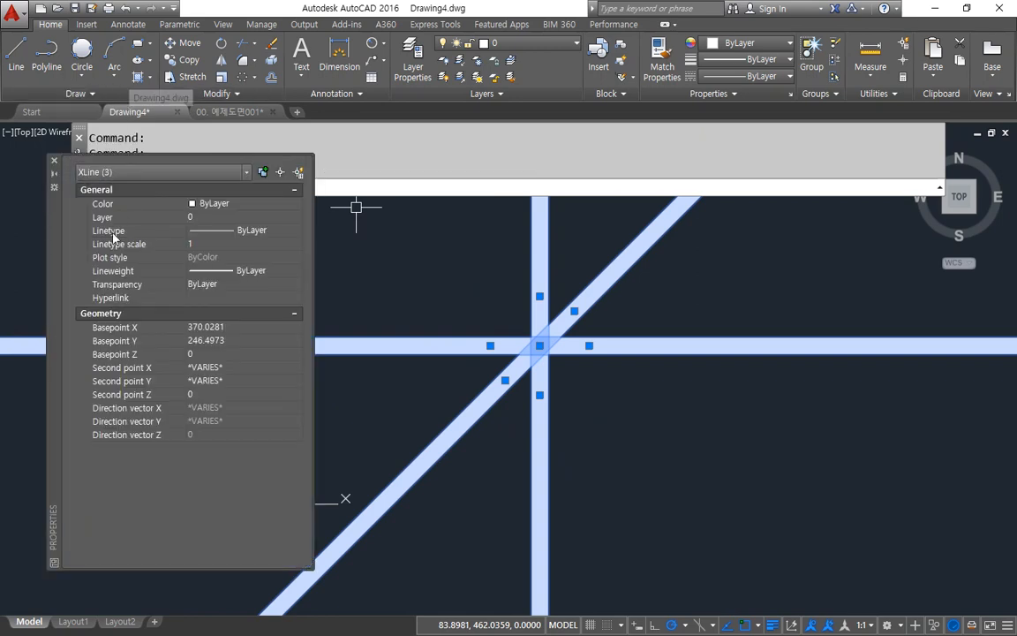
pyautogui.click(239, 369)
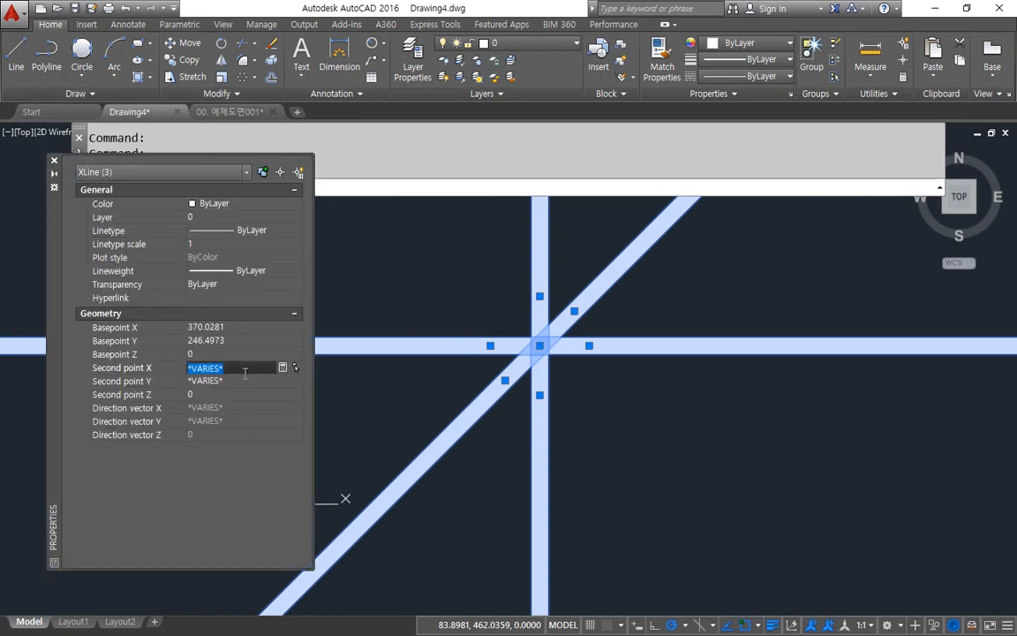
pyautogui.press('Escape')
pyautogui.press('Escape')
# Step: Erase all three construction lines with a crossing selection around their intersection
pyautogui.scroll(-5, 618, 402)
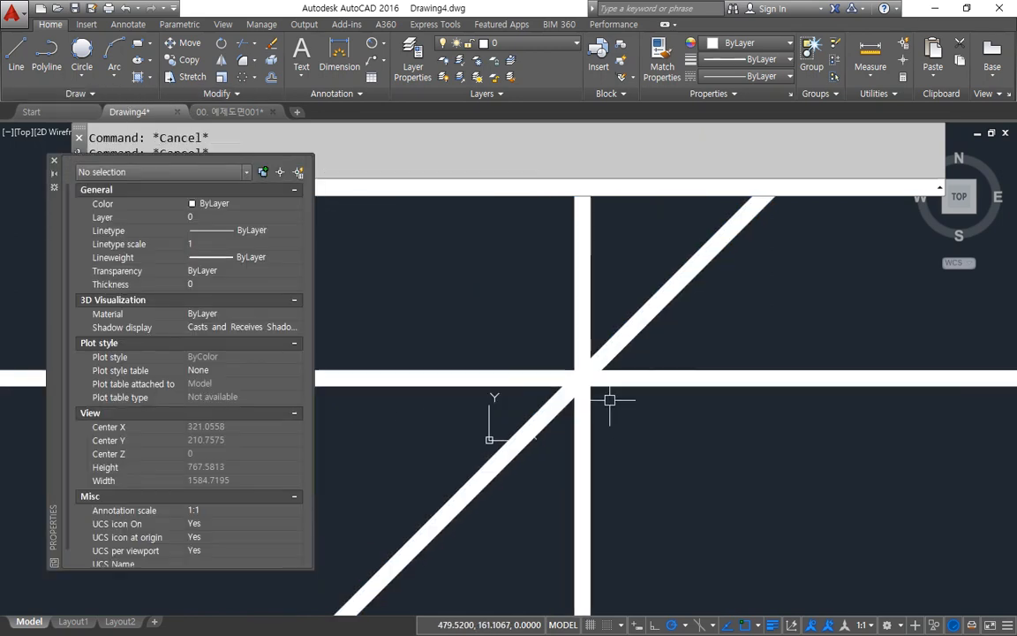
pyautogui.scroll(-3, 623, 402)
pyautogui.click(749, 477)
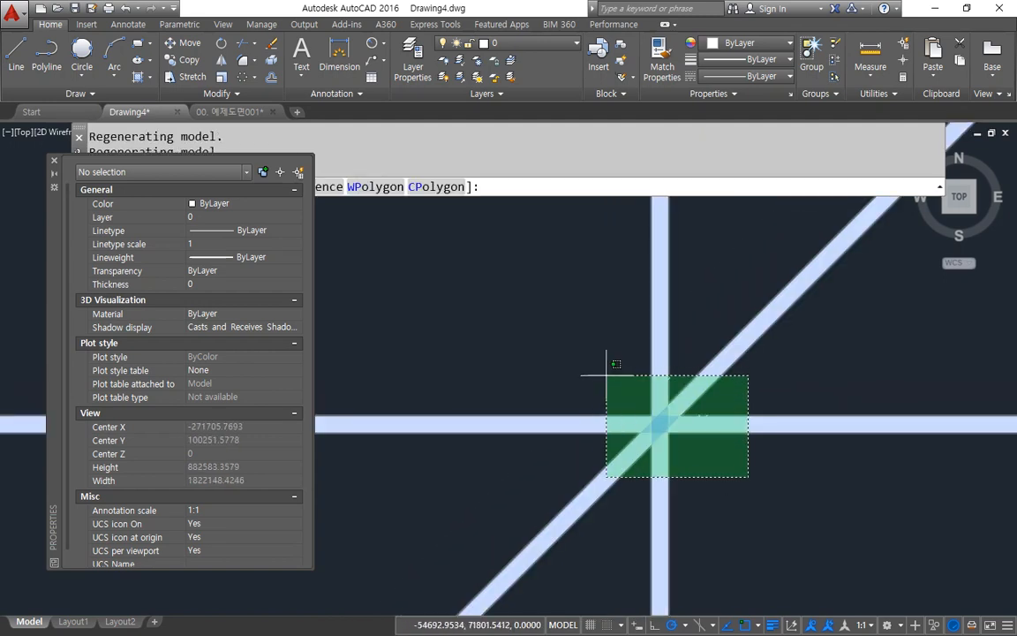
pyautogui.click(592, 374)
pyautogui.write('e')
pyautogui.press('Return')
pyautogui.press('Escape')
pyautogui.write('re')
pyautogui.press('Escape')
pyautogui.press('Escape')
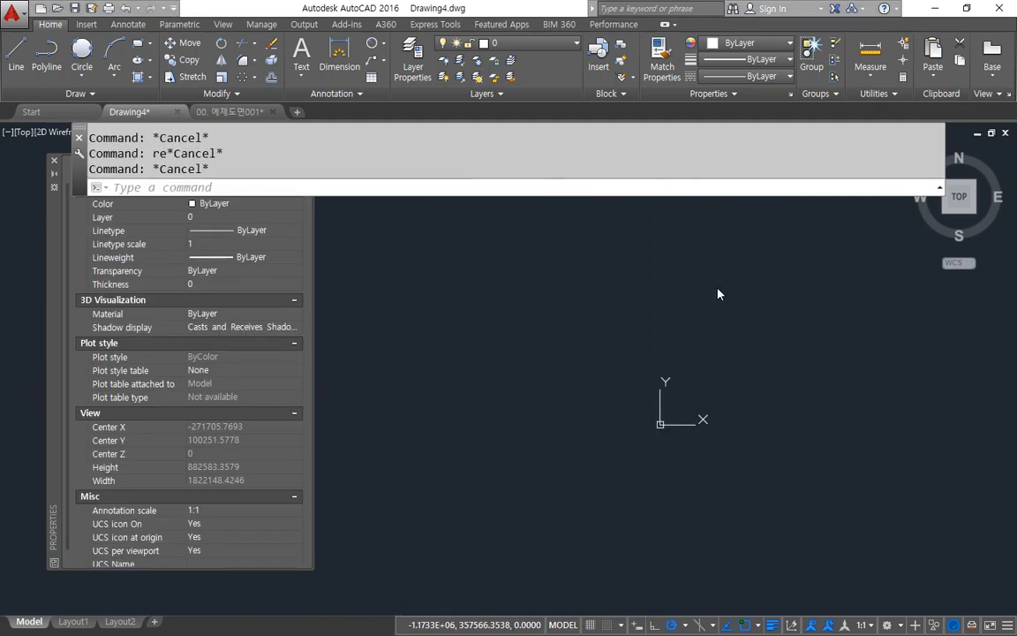
# Step: Draw a rectangle above and to the left of the origin in the empty model space
pyautogui.click(585, 374)
pyautogui.write('rec')
pyautogui.press('Return')
pyautogui.click(698, 261)
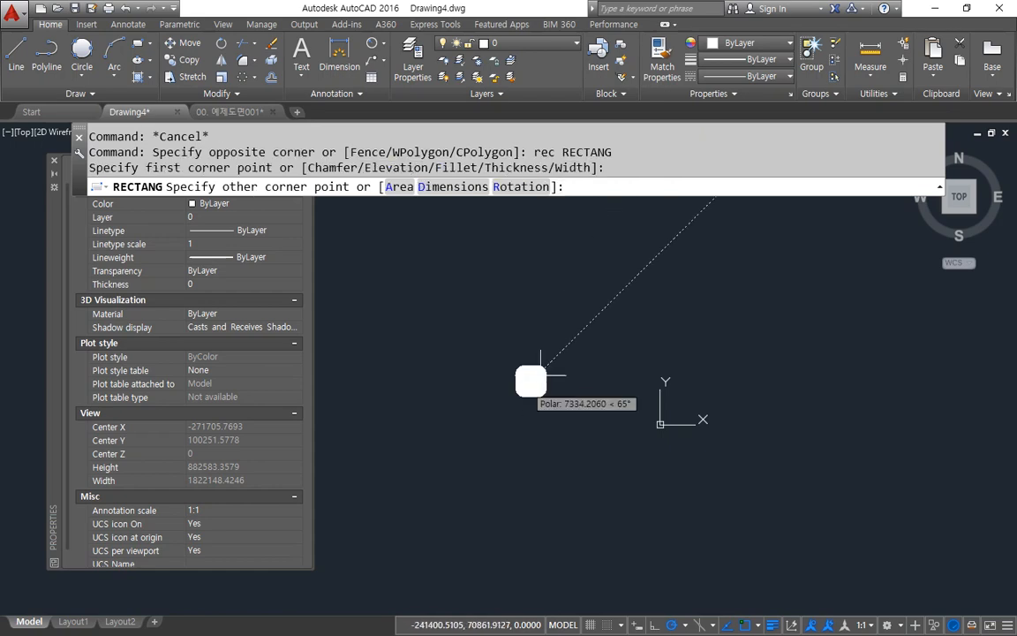
pyautogui.click(522, 388)
# Step: Set the rectangle polyline's global width to 1
pyautogui.click(704, 297)
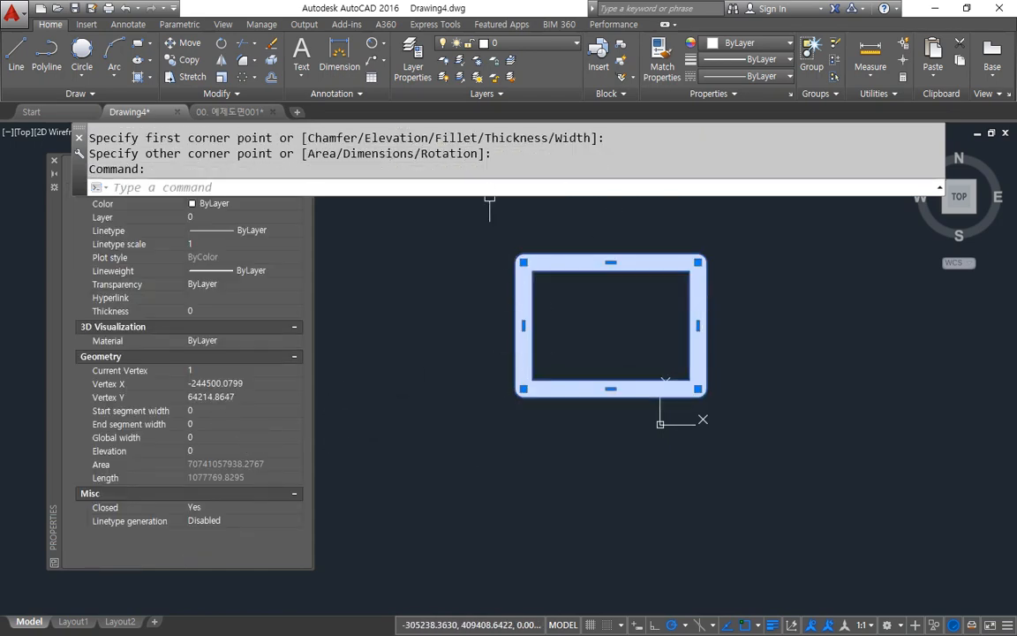
pyautogui.click(204, 437)
pyautogui.press('Return')
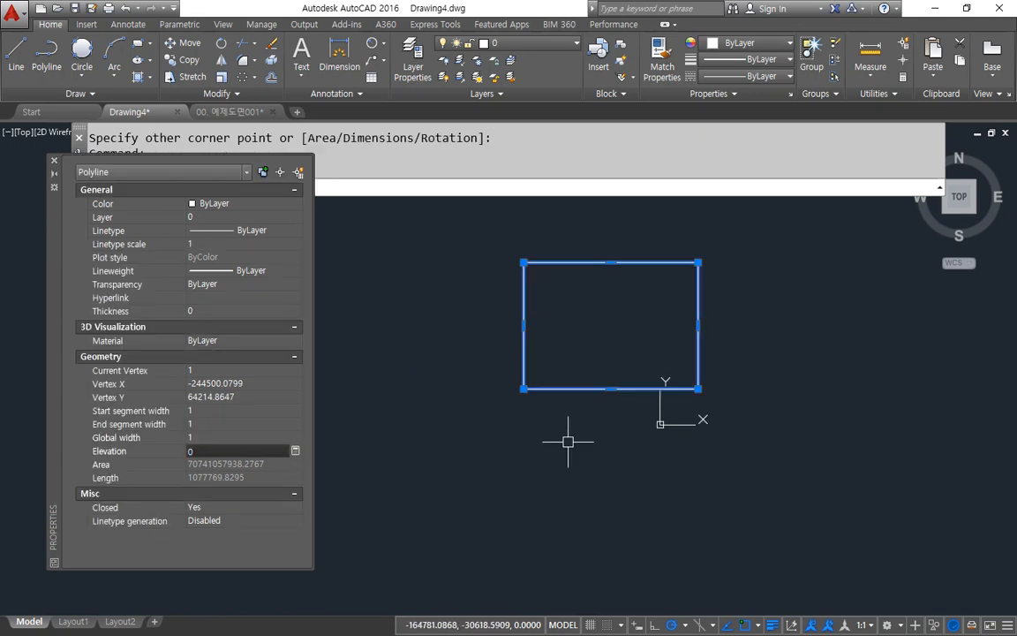
# Step: Erase the rectangle with the global width of 1
pyautogui.press('Escape')
pyautogui.click(647, 432)
pyautogui.click(538, 327)
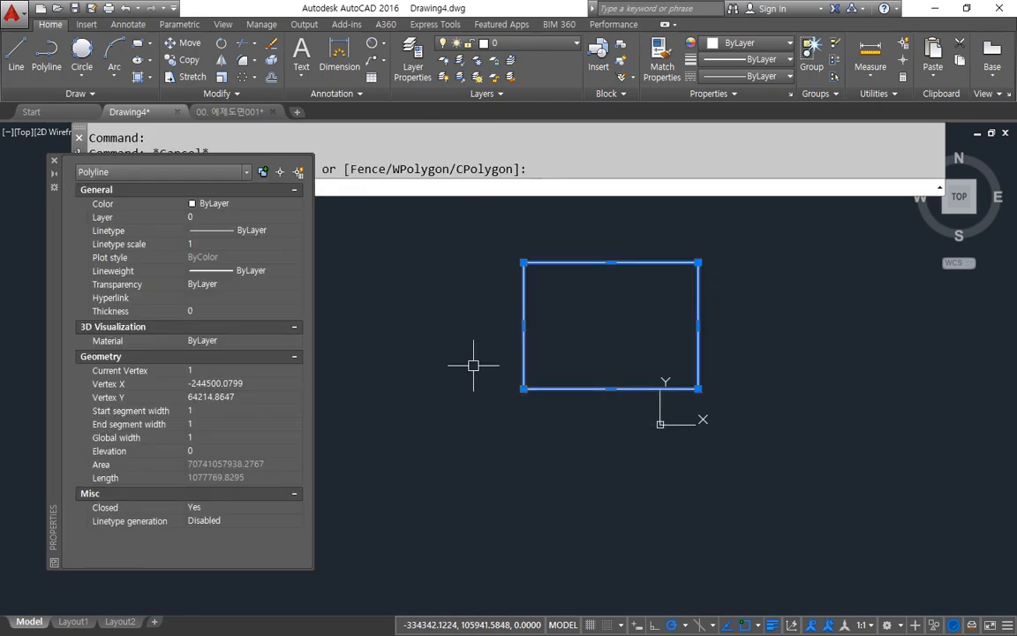
pyautogui.write('e')
pyautogui.press('Return')
pyautogui.write('z')
pyautogui.press('Return')
pyautogui.write('a')
pyautogui.press('Return')
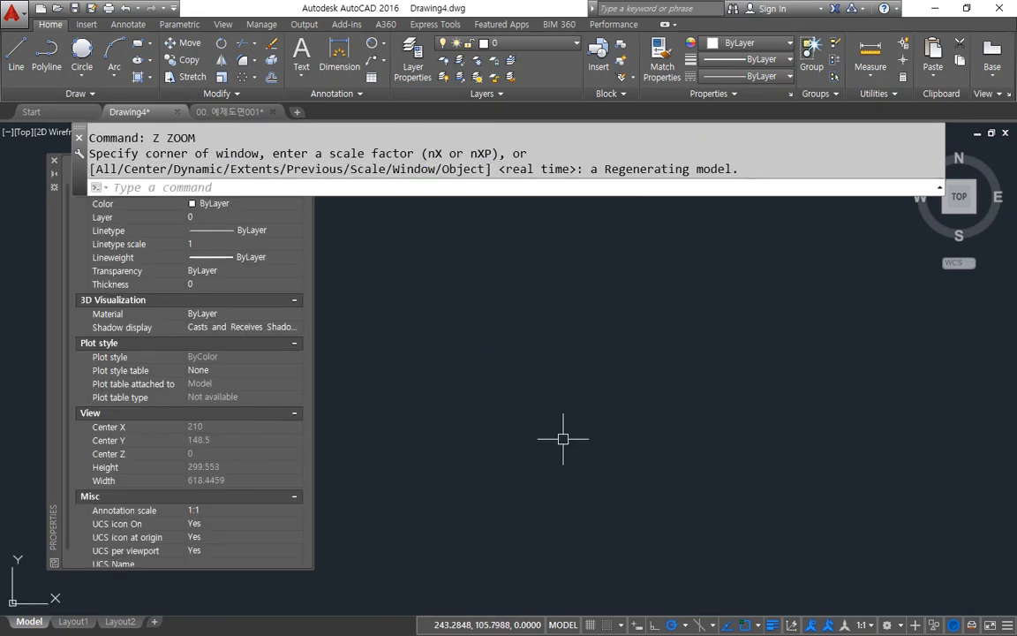
pyautogui.write('rec')
pyautogui.press('Return')
pyautogui.click(420, 506)
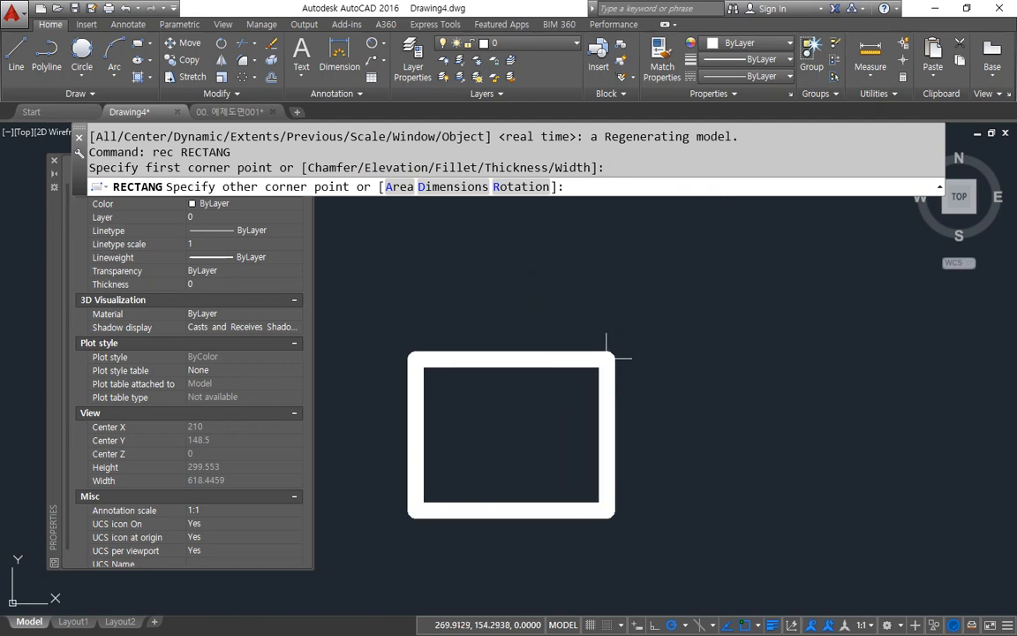
pyautogui.press('Escape')
# Step: Check the line width option of the Rectangle command, accepting its default value
pyautogui.press('Return')
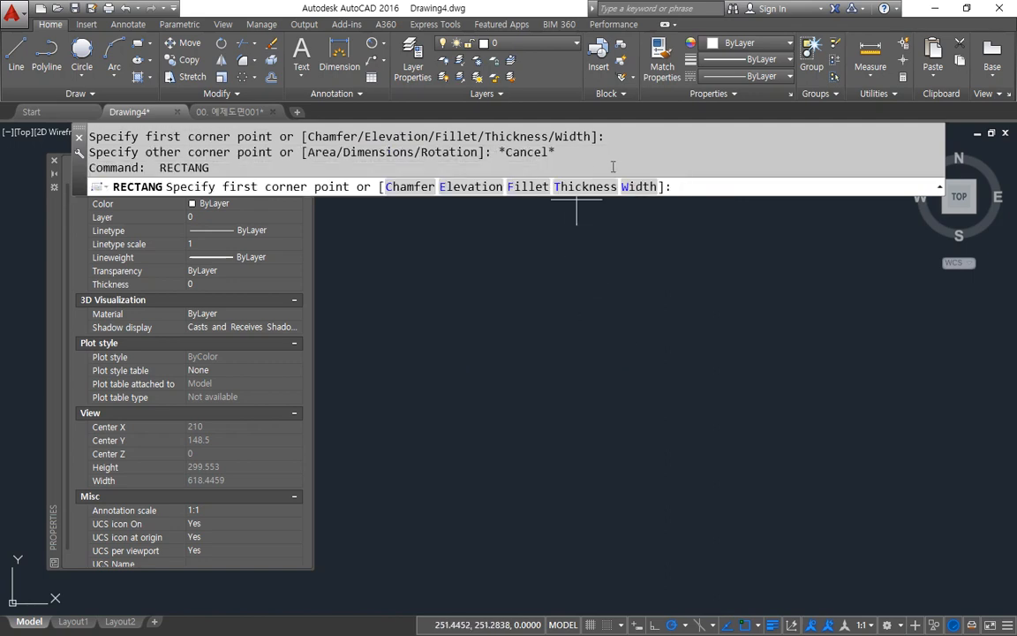
pyautogui.click(633, 188)
pyautogui.press('Return')
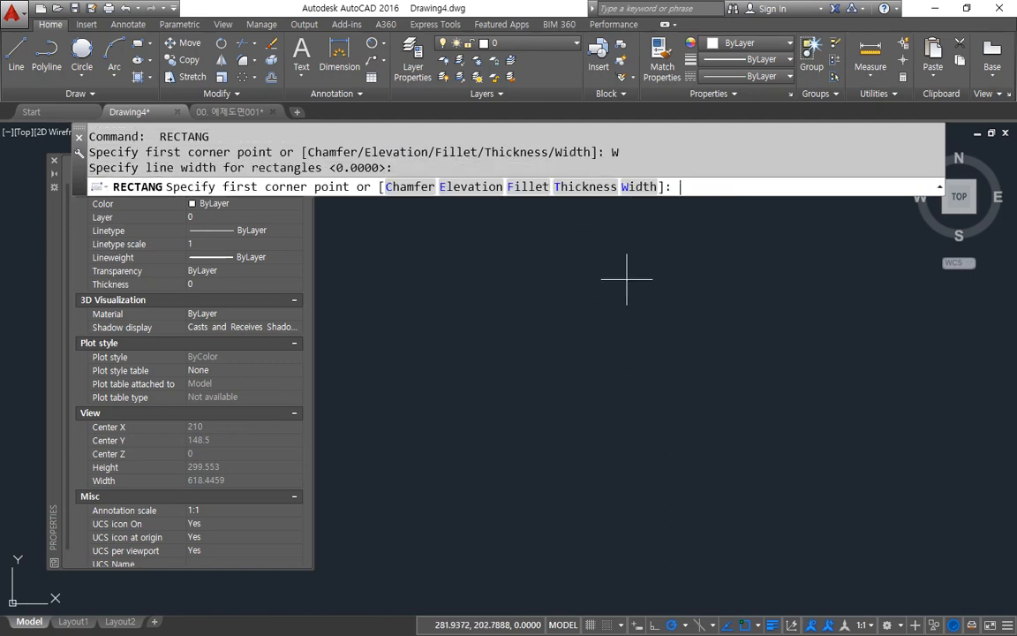
pyautogui.press('Return')
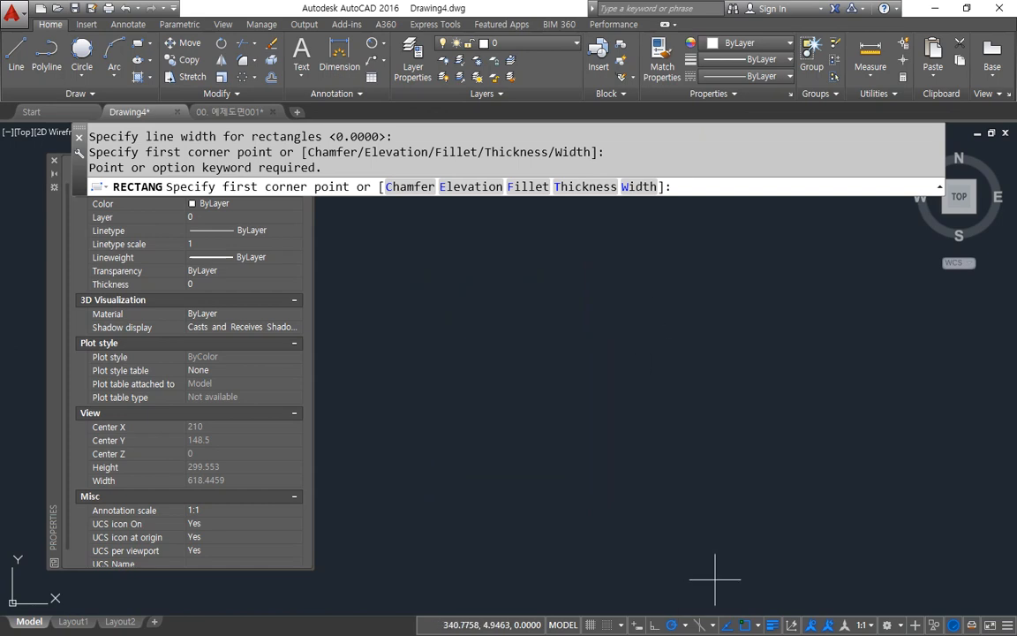
# Step: Create a new blank drawing
pyautogui.click(297, 111)
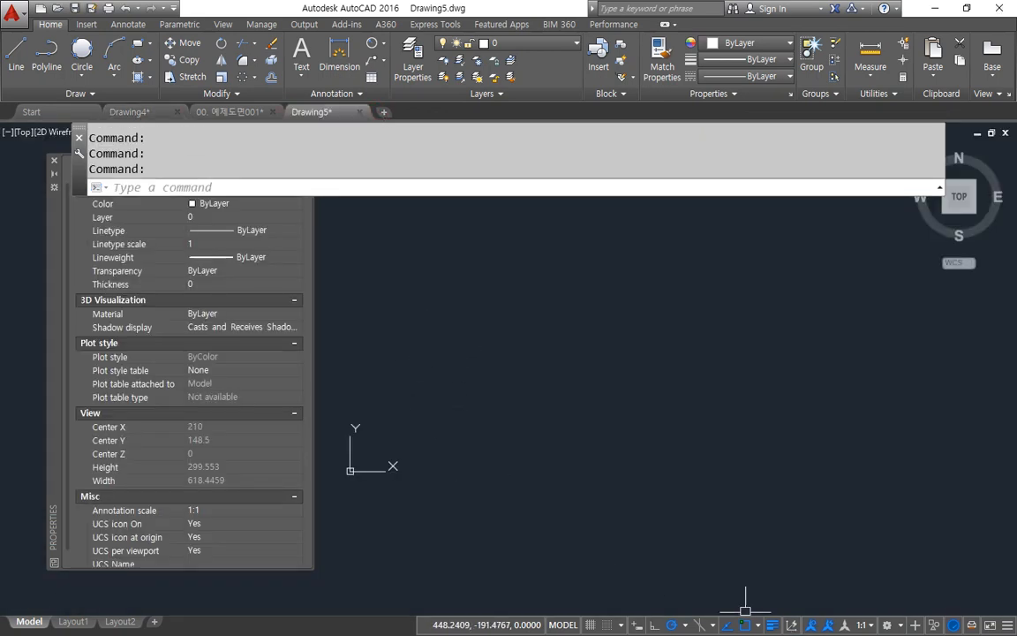
pyautogui.write('c')
pyautogui.press('Return')
pyautogui.click(465, 415)
pyautogui.scroll(-2, 606, 281)
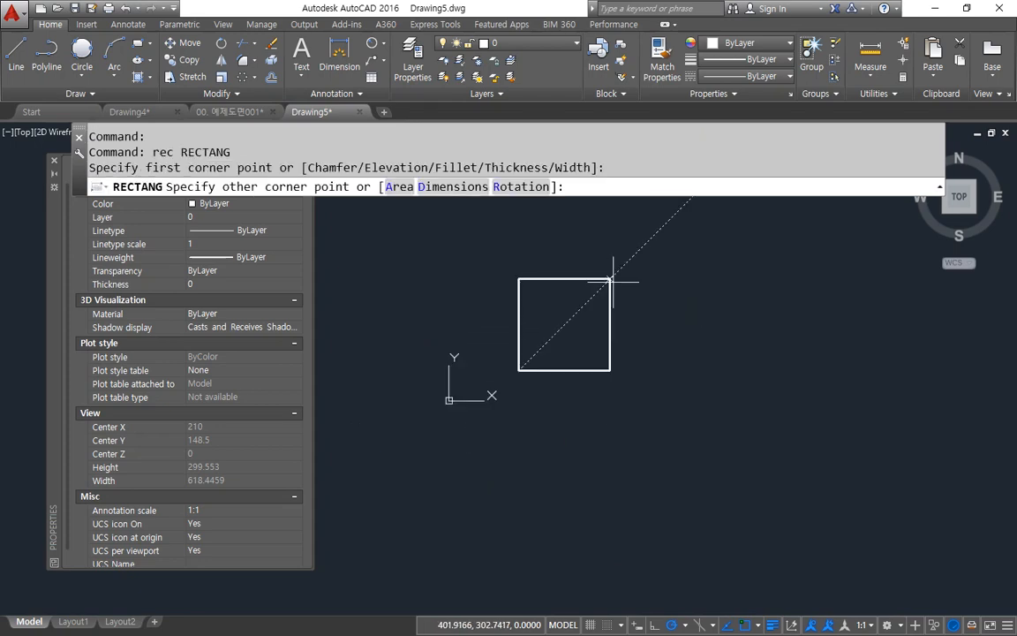
pyautogui.moveTo(613, 277); pyautogui.dragTo(608, 344, button='middle')
pyautogui.press('Escape')
pyautogui.write('re')
pyautogui.press('Escape')
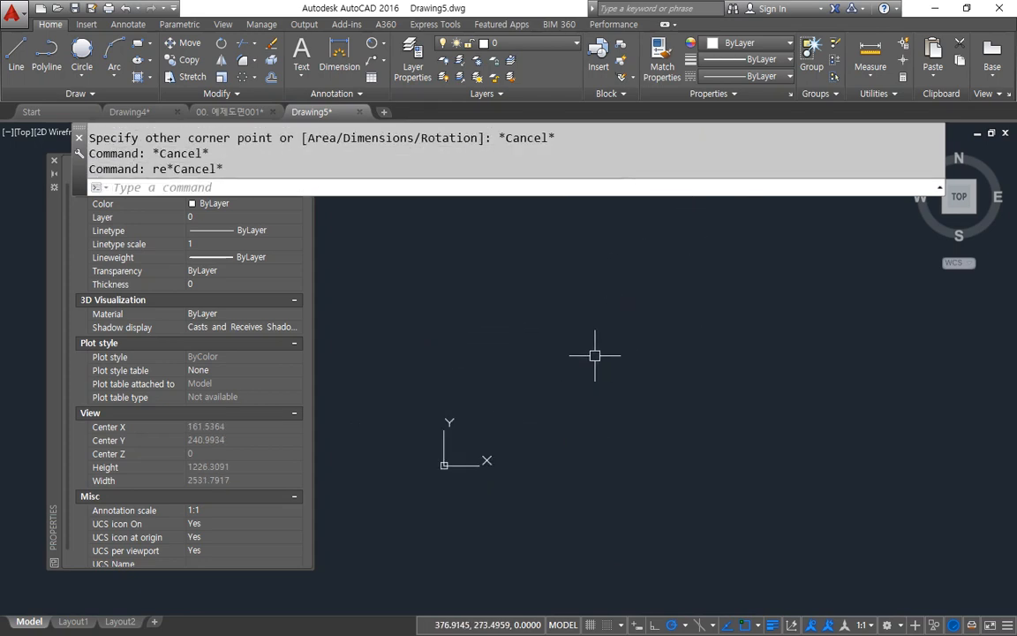
pyautogui.press('Escape')
# Step: Draw horizontal, vertical and 45° construction lines through a common point above and to the right of the origin
pyautogui.write('xl')
pyautogui.press('Return')
pyautogui.click(702, 316)
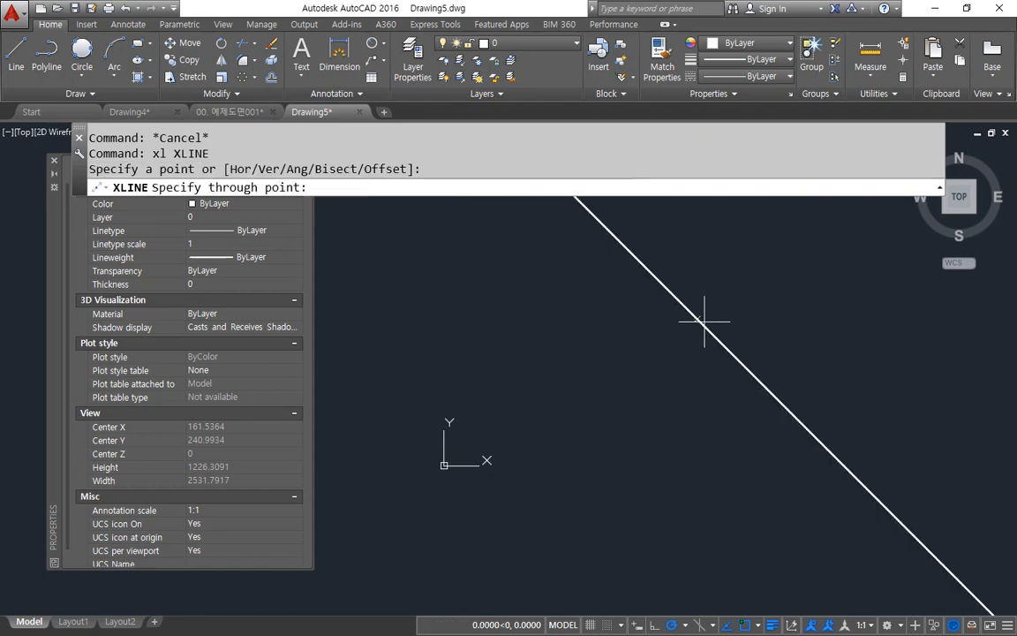
pyautogui.click(768, 300)
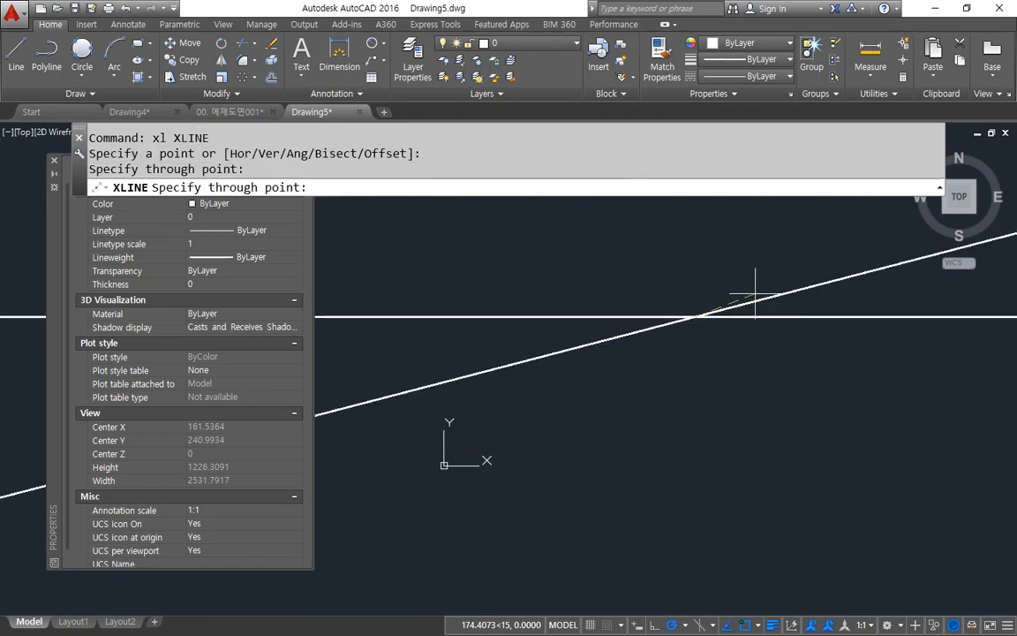
pyautogui.click(694, 275)
pyautogui.click(738, 266)
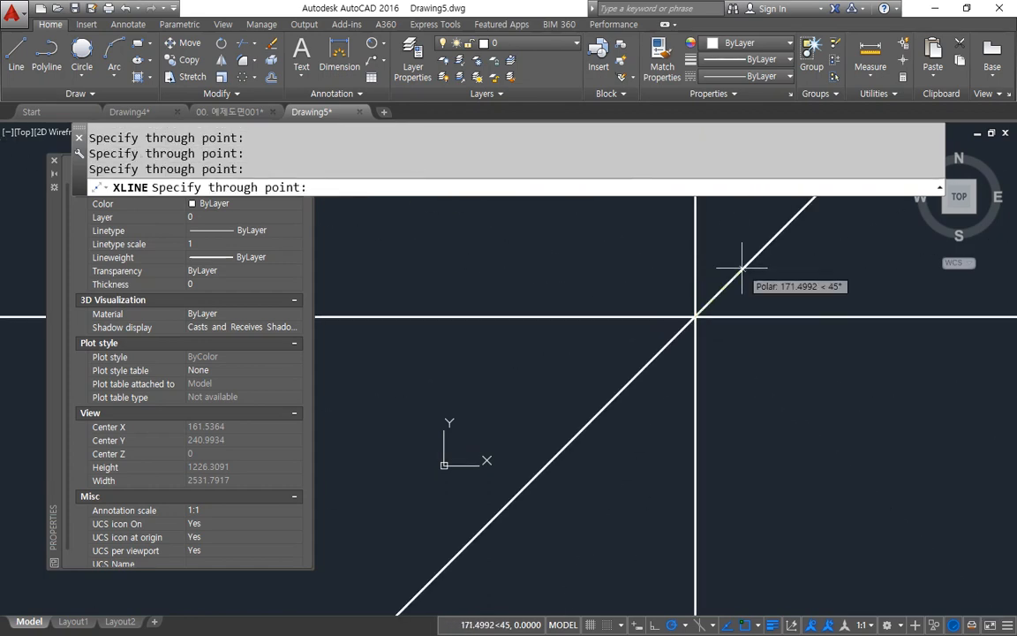
pyautogui.press('Return')
# Step: Trim away the half of the 45° construction line below and to the left of the intersection
pyautogui.write('tr')
pyautogui.press('Return')
pyautogui.press('Return')
pyautogui.click(645, 374)
pyautogui.press('Return')
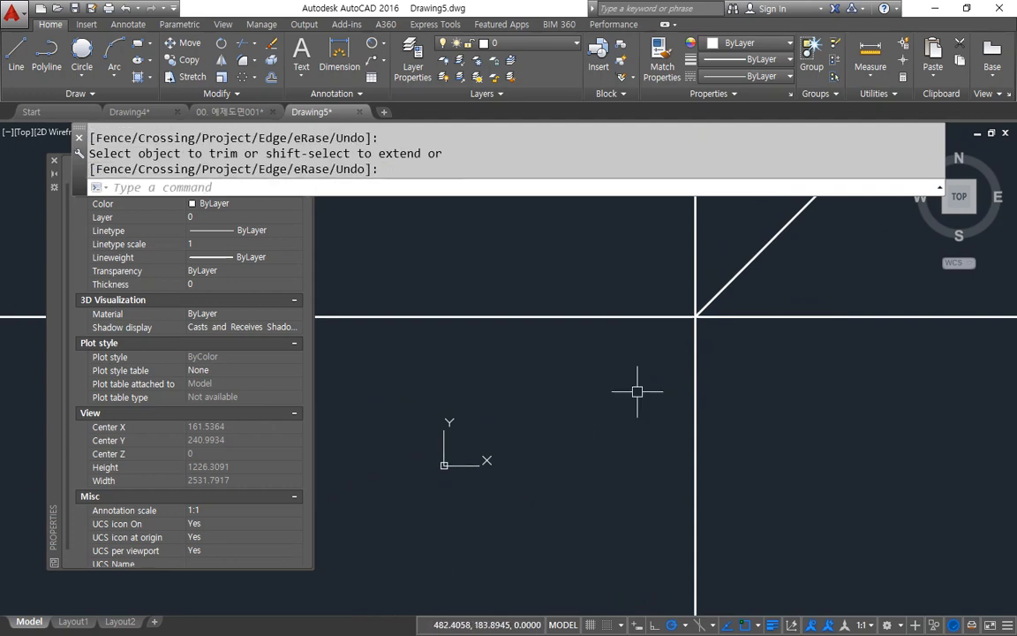
# Step: Offset the vertical construction line 120 to the left
pyautogui.write('o')
pyautogui.press('Return')
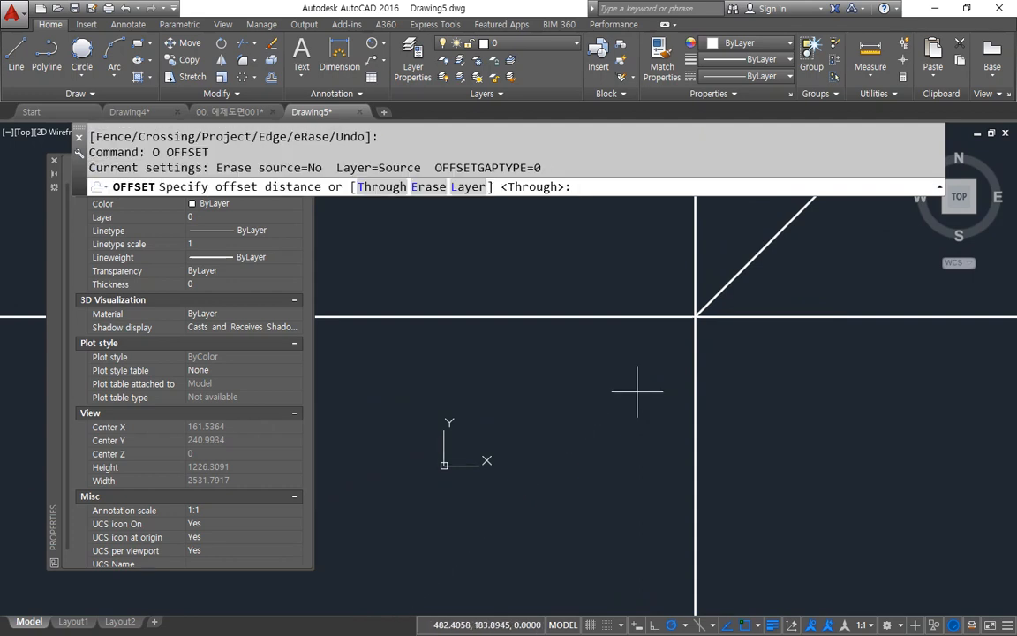
pyautogui.write('120')
pyautogui.press('Return')
pyautogui.click(694, 358)
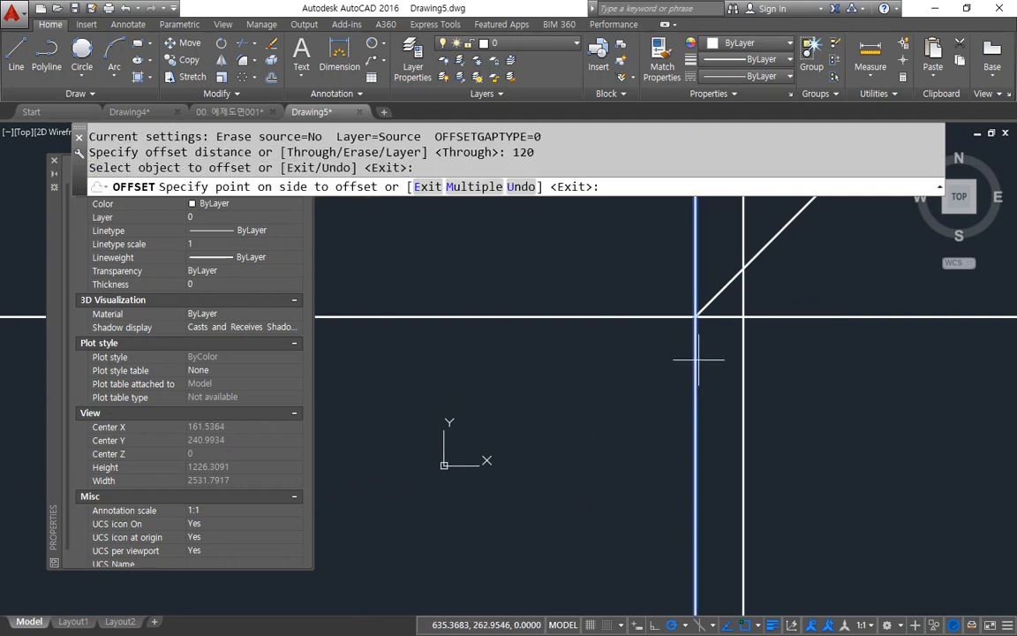
pyautogui.click(629, 375)
pyautogui.press('Return')
pyautogui.press('Return')
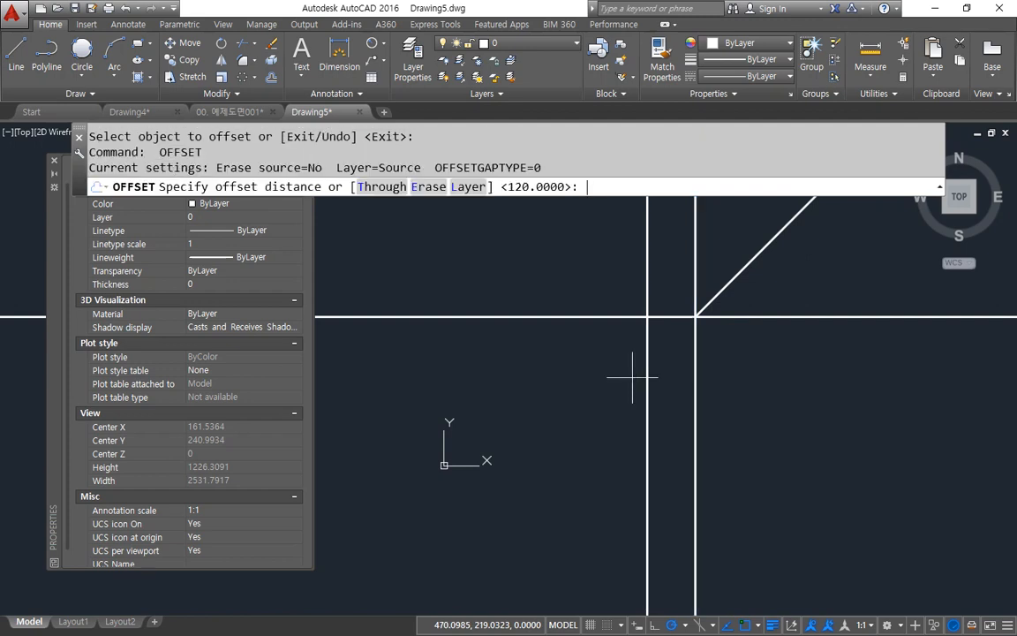
# Step: Offset the left vertical construction line a further 70 to the left
pyautogui.press('Return')
pyautogui.click(647, 353)
pyautogui.click(578, 371)
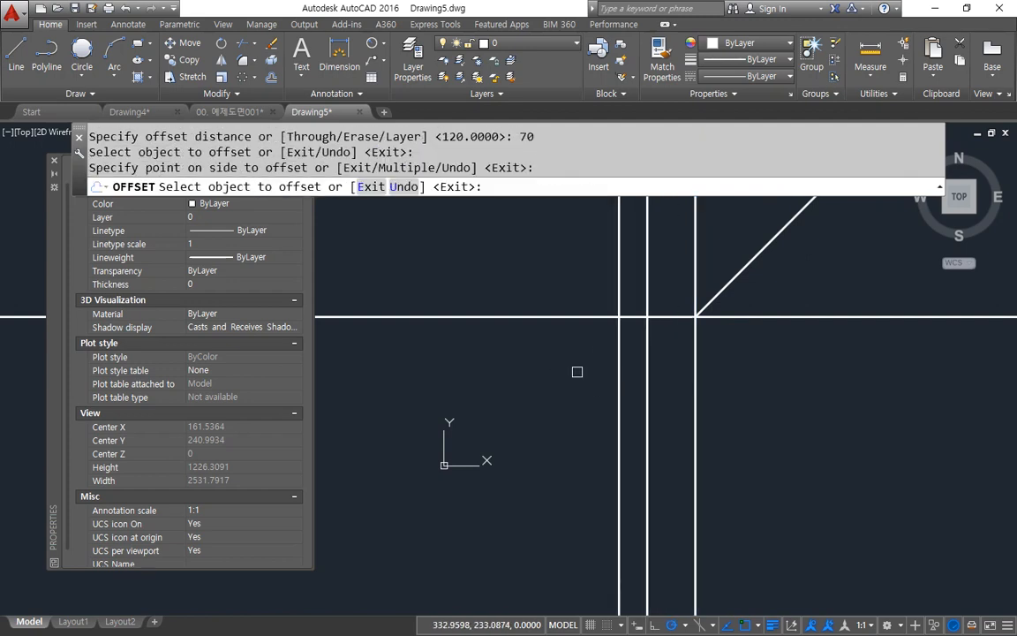
# Step: Offset the horizontal construction line 100 downward
pyautogui.write('0')
pyautogui.press('Return')
pyautogui.write('10')
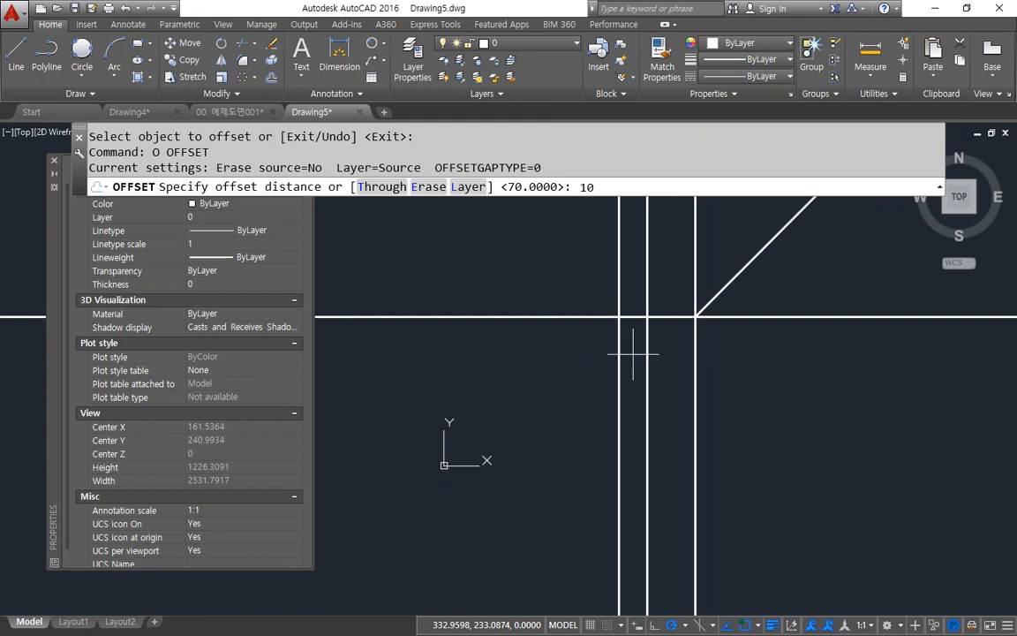
pyautogui.write('0')
pyautogui.press('Return')
pyautogui.click(604, 316)
pyautogui.click(585, 397)
pyautogui.press('Return')
# Step: Trim the construction lines where they extend below the lower horizontal and left of the leftmost vertical
pyautogui.write('tr')
pyautogui.click(841, 438)
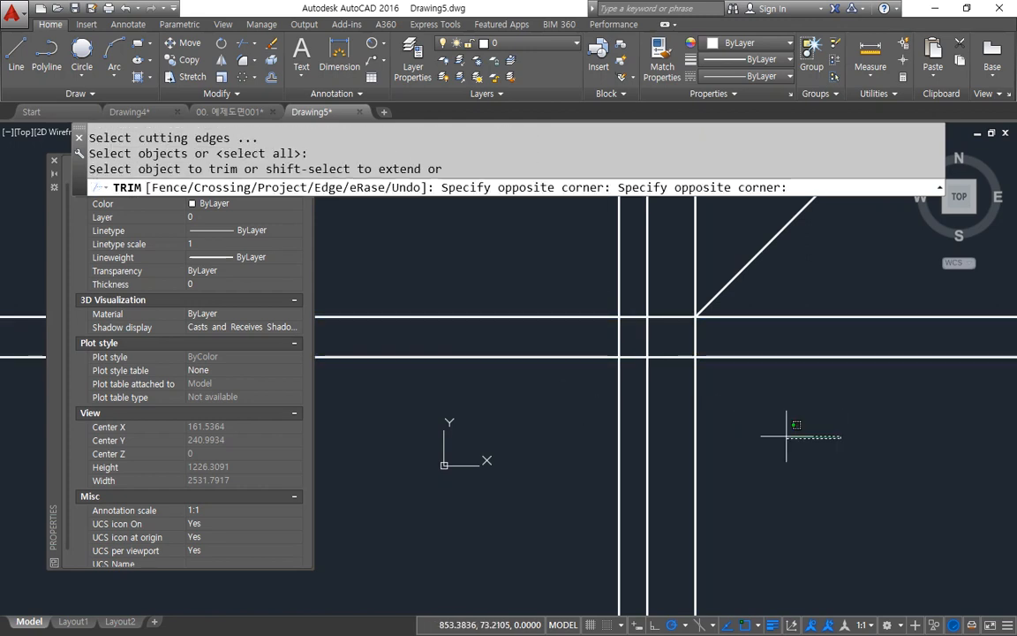
pyautogui.click(580, 401)
pyautogui.click(553, 250)
pyautogui.click(501, 412)
pyautogui.press('space')
# Step: Draw a horizontal line from left of the verticals to the diagonal, continuing straight down to the lowest horizontal line
pyautogui.moveTo(626, 311); pyautogui.dragTo(510, 440, button='middle')
pyautogui.write('l')
pyautogui.press('space')
pyautogui.click(491, 290)
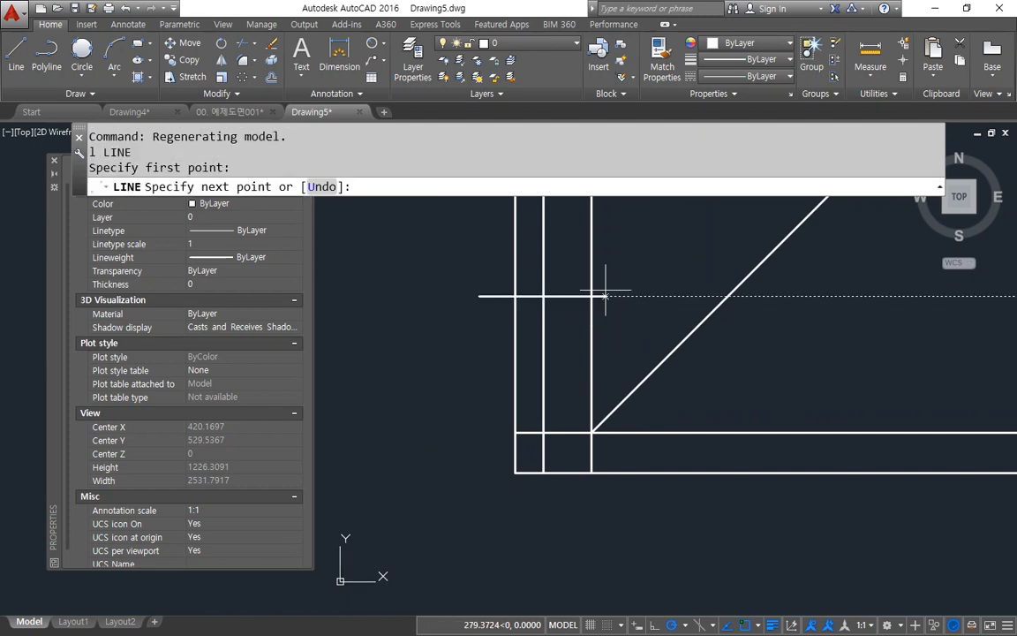
pyautogui.click(728, 296)
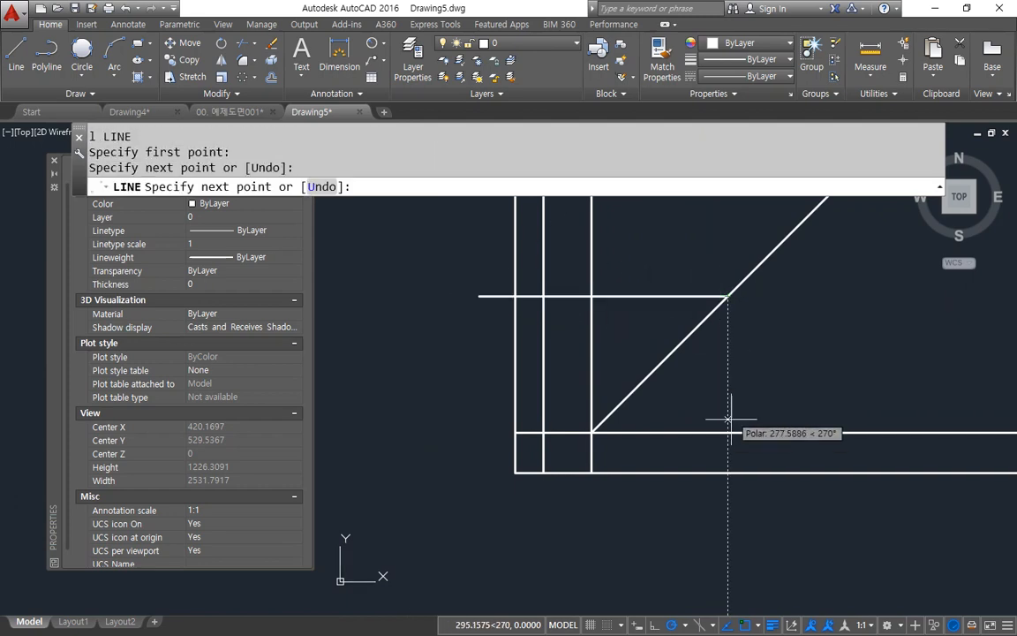
pyautogui.click(728, 473)
pyautogui.press('Return')
# Step: Offset the new horizontal line upward twice and the new vertical line to the right twice, 55 each time
pyautogui.write('o')
pyautogui.press('space')
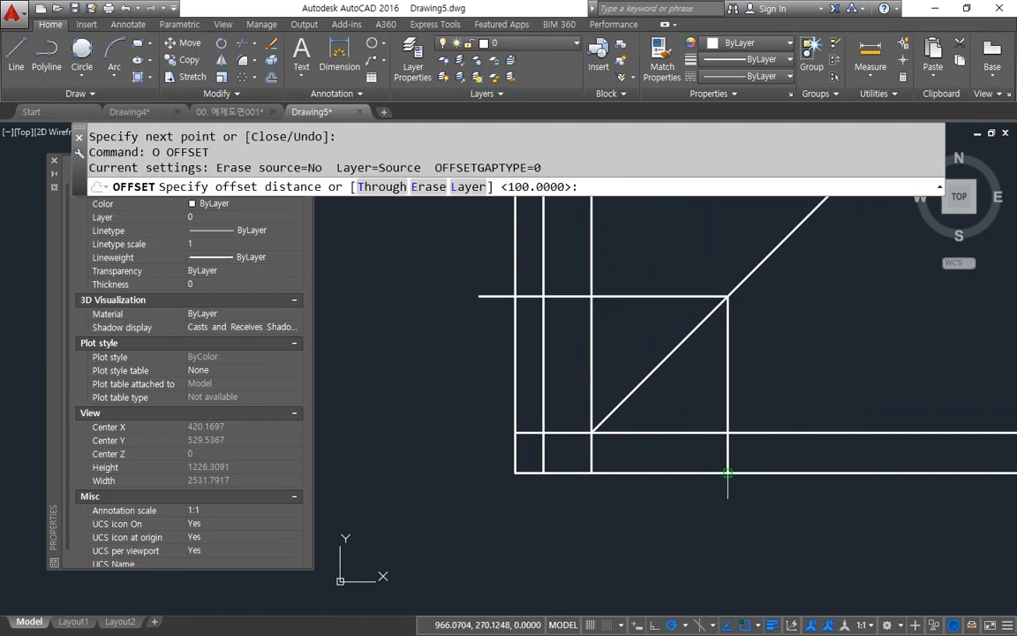
pyautogui.write('55')
pyautogui.press('Return')
pyautogui.click(614, 296)
pyautogui.click(608, 268)
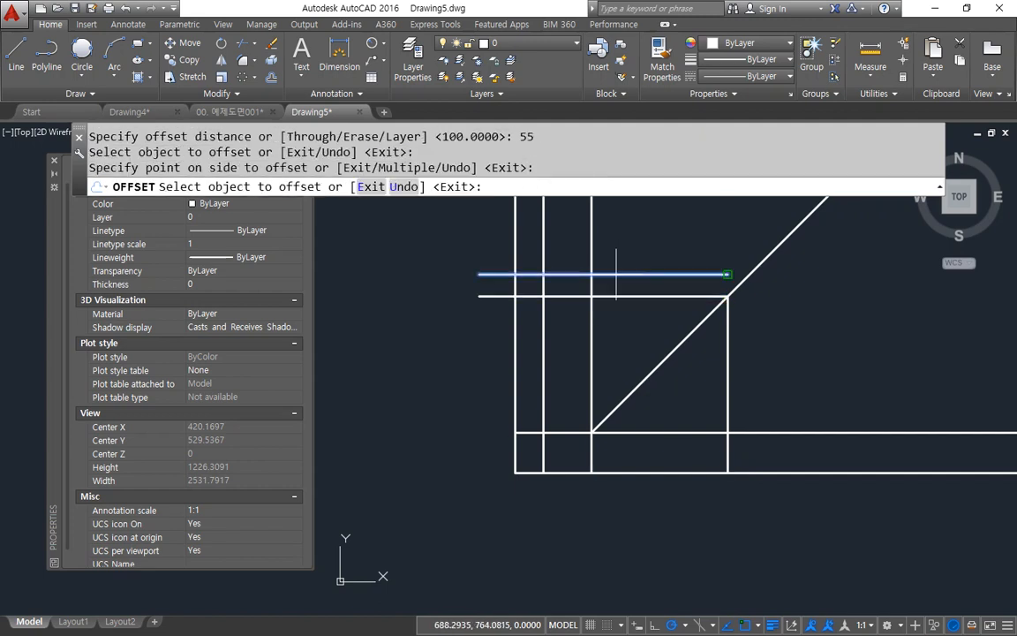
pyautogui.click(618, 274)
pyautogui.click(618, 256)
pyautogui.click(728, 363)
pyautogui.click(749, 374)
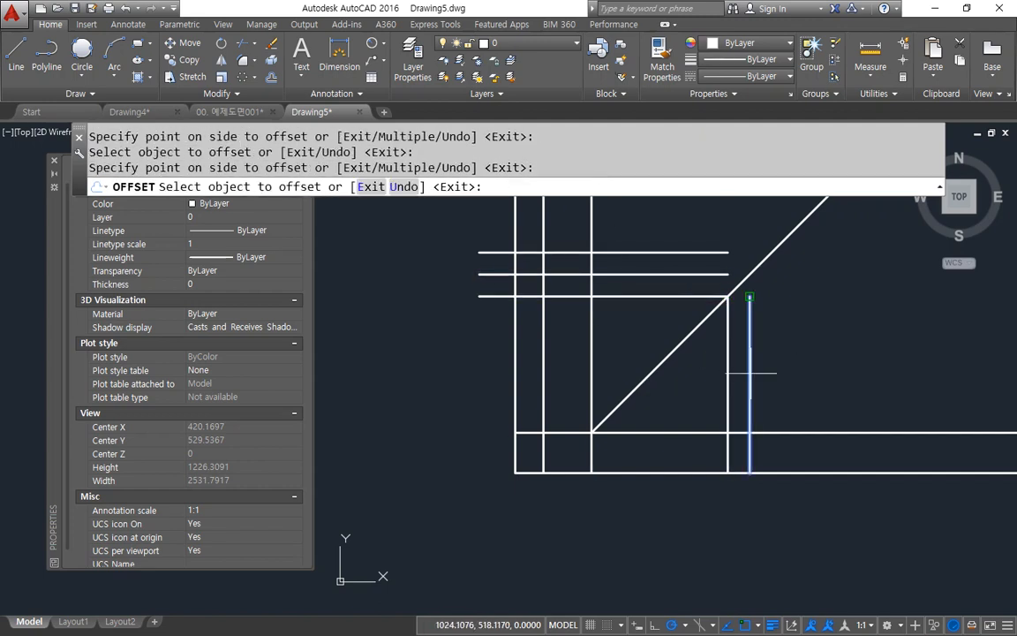
pyautogui.click(826, 365)
pyautogui.press('space')
# Step: Fillet the rightmost vertical line and the diagonal into a sharp corner with radius 0
pyautogui.write('f')
pyautogui.press('space')
pyautogui.click(772, 328)
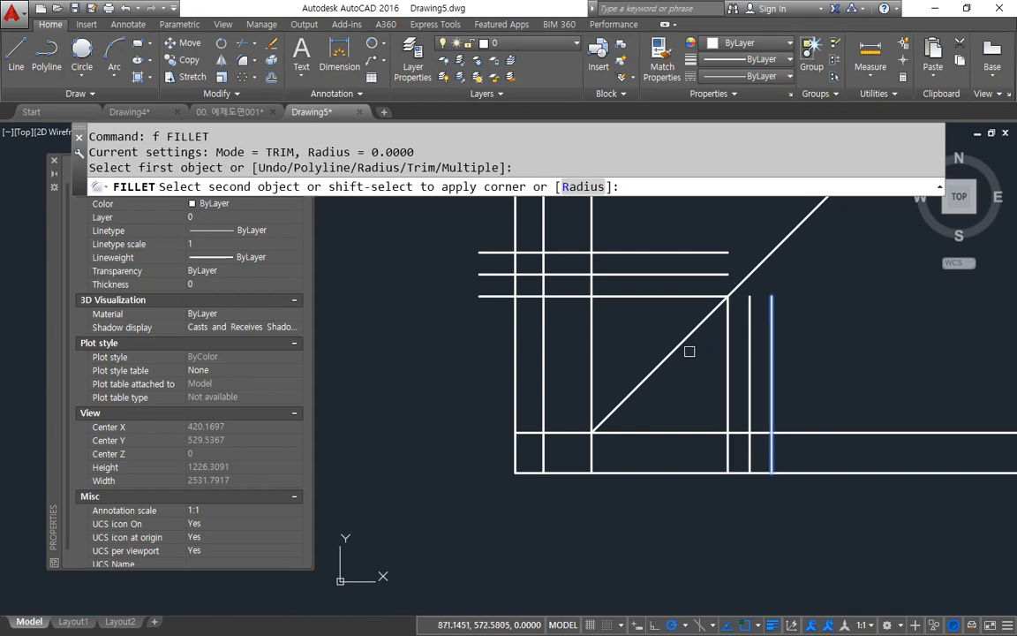
pyautogui.click(684, 338)
# Step: Fence-trim the excess lines around the right verticals, leaving a two-cell side-view box between the lower horizontals
pyautogui.write('t or')
pyautogui.press('space')
pyautogui.press('space')
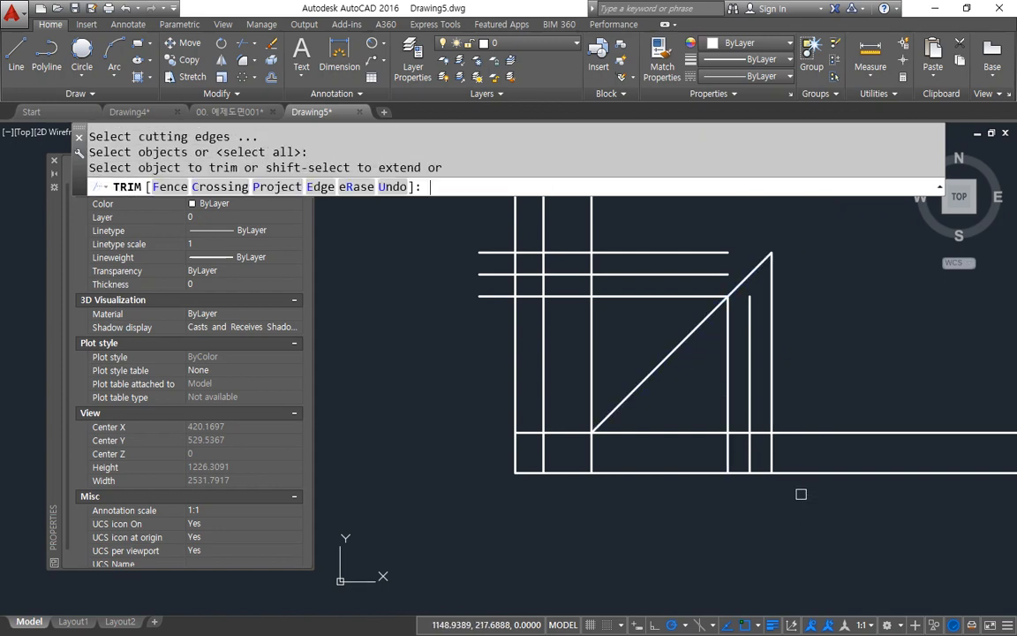
pyautogui.write('f')
pyautogui.press('space')
pyautogui.click(830, 504)
pyautogui.click(810, 377)
pyautogui.click(711, 397)
pyautogui.press('space')
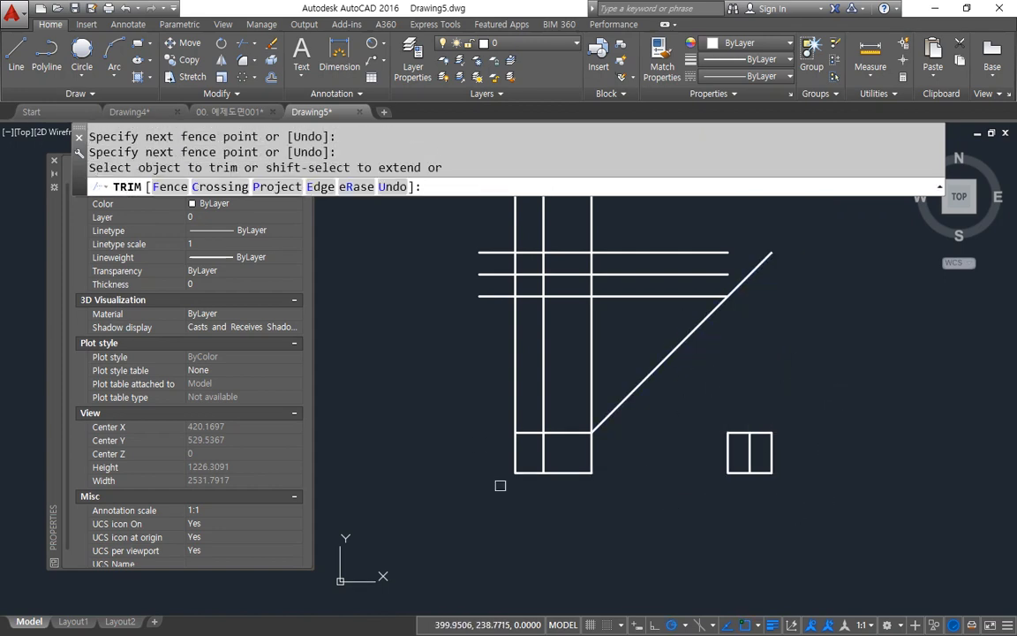
# Step: Fence-trim the verticals between the lower and upper left views and the horizontals extending right of the upper view
pyautogui.write('f')
pyautogui.press('space')
pyautogui.click(474, 386)
pyautogui.click(618, 345)
pyautogui.click(628, 267)
pyautogui.click(629, 220)
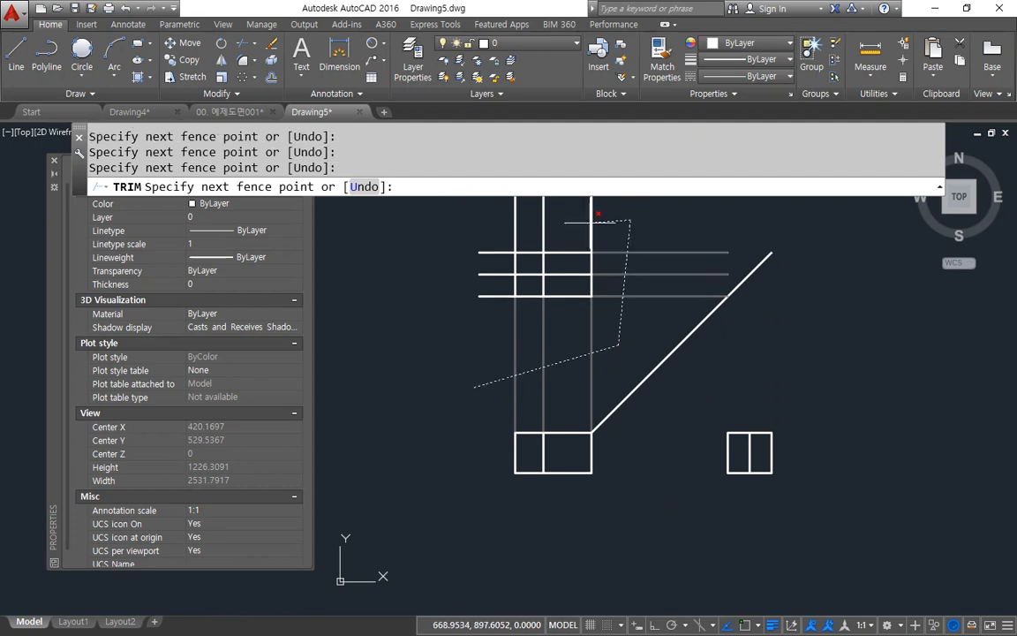
pyautogui.press('space')
pyautogui.press('Escape')
# Step: Draw lines in the lower-left box from its lower-left corner to the divider's top end and down to the lower-right corner
pyautogui.scroll(4, 566, 459)
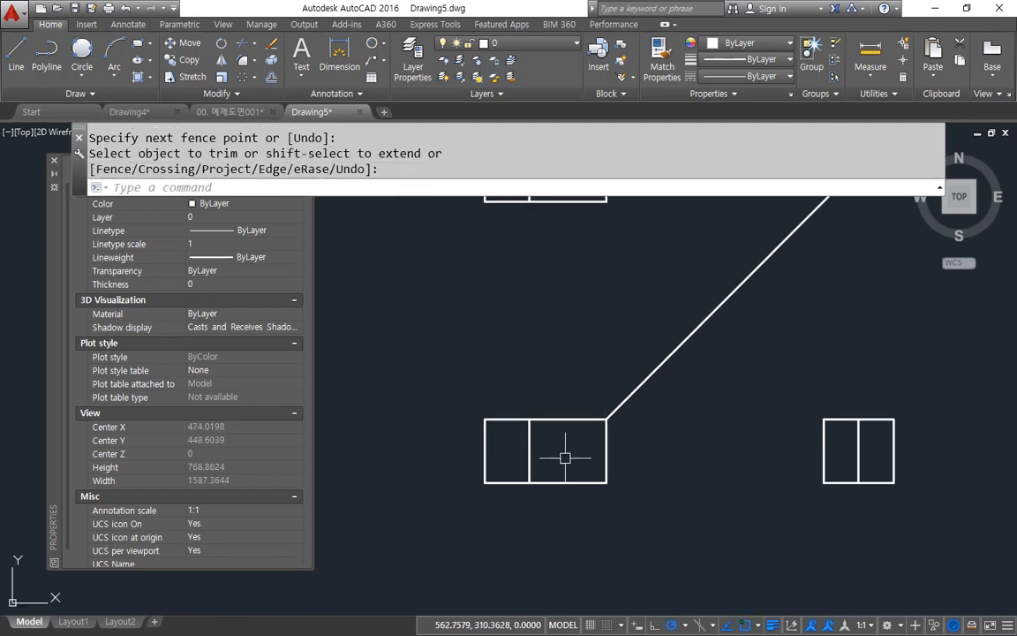
pyautogui.write('l')
pyautogui.press('space')
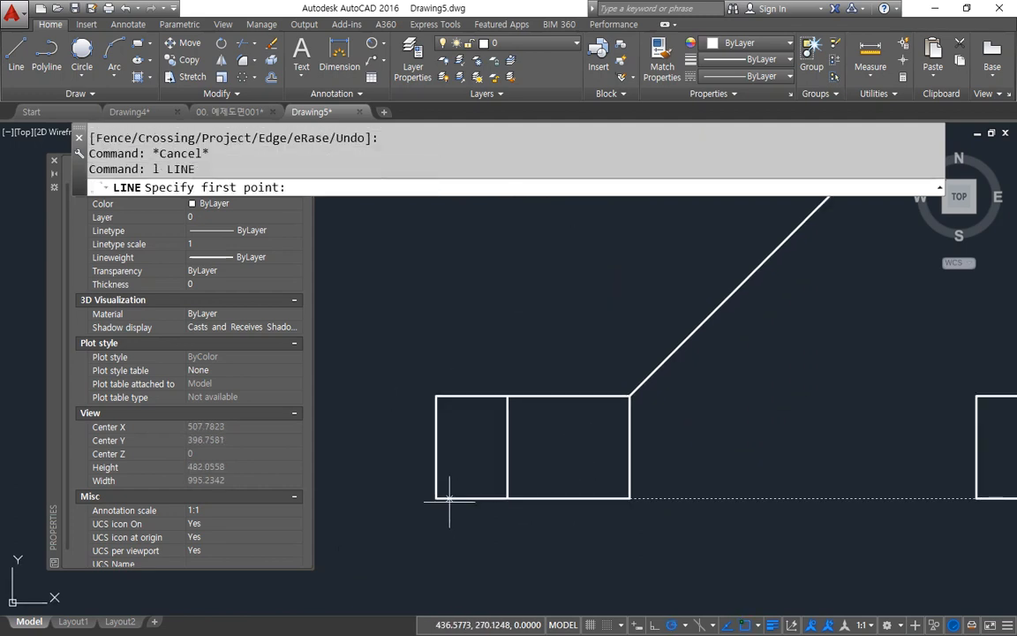
pyautogui.click(449, 499)
pyautogui.click(502, 410)
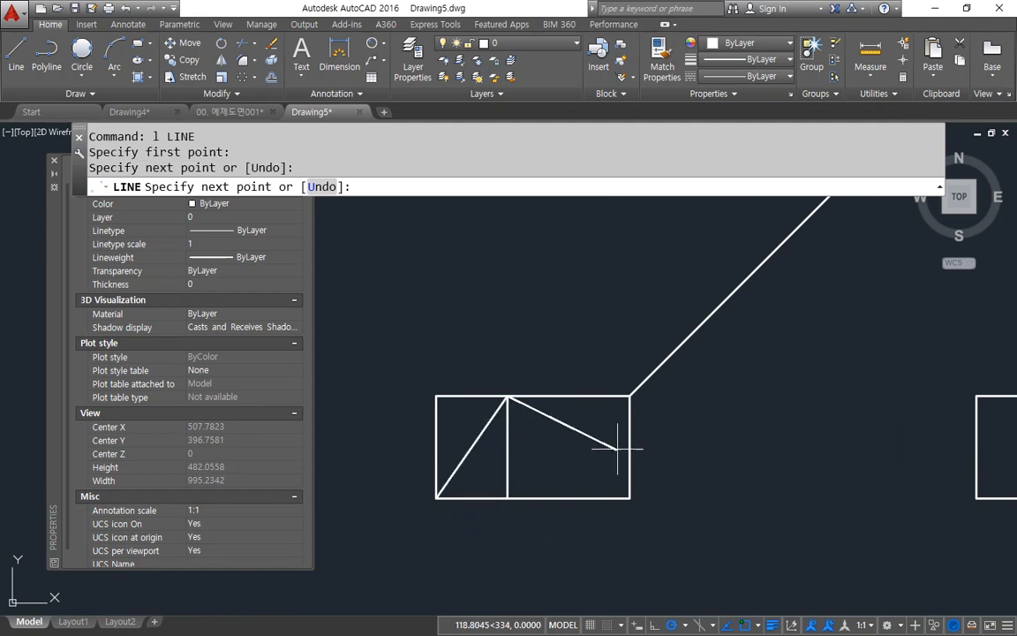
pyautogui.click(565, 497)
pyautogui.press('space')
# Step: Draw lines in the lower-right box from its lower-left corner to the divider's top end and down to the lower-right corner
pyautogui.moveTo(746, 483); pyautogui.dragTo(363, 549, button='middle')
pyautogui.press('space')
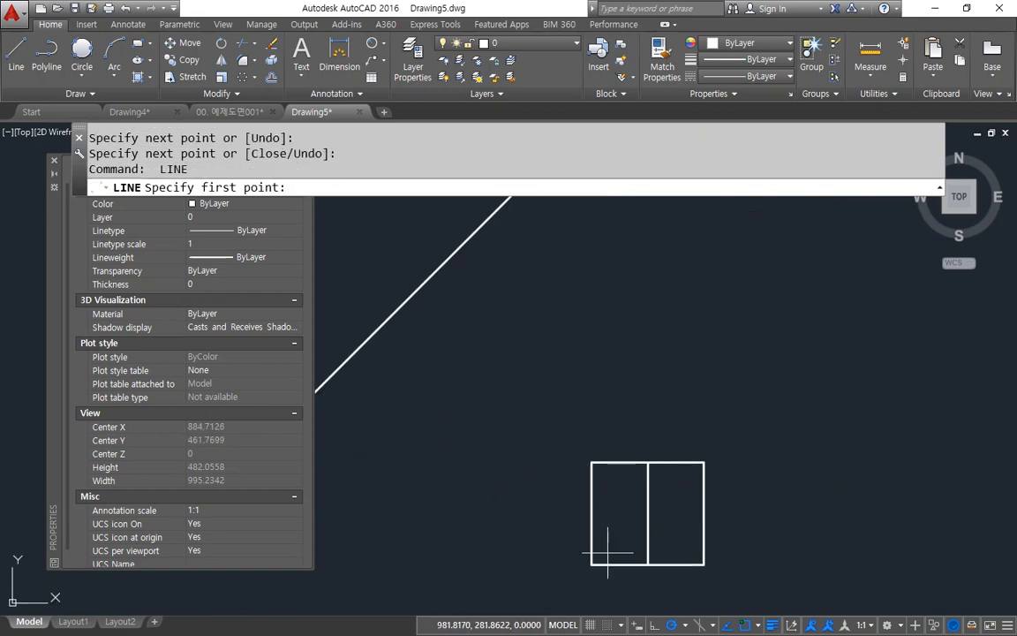
pyautogui.click(590, 563)
pyautogui.click(648, 462)
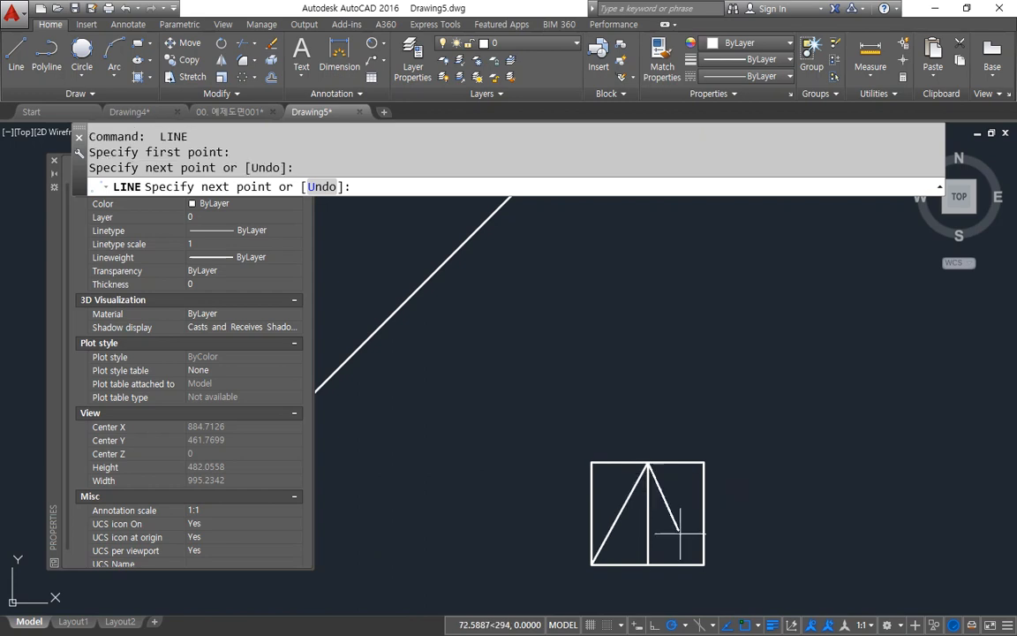
pyautogui.click(704, 564)
pyautogui.press('space')
# Step: Draw a closed diamond in the upper-left view by connecting the ends of its two dividing lines
pyautogui.scroll(-2, 580, 514)
pyautogui.moveTo(552, 425); pyautogui.dragTo(627, 520, button='middle')
pyautogui.scroll(3, 463, 457)
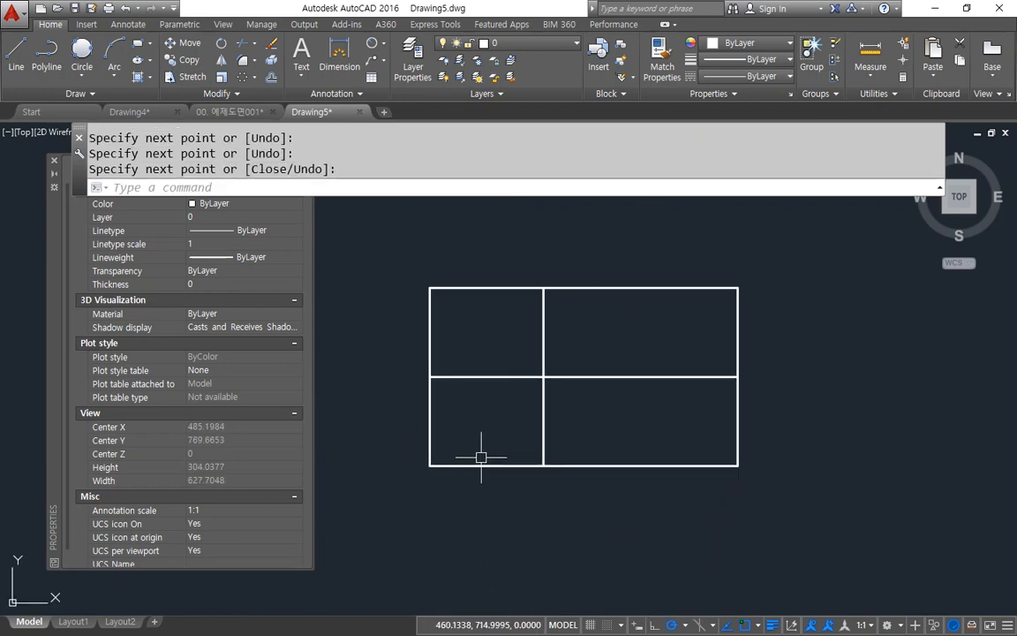
pyautogui.press('space')
pyautogui.click(542, 466)
pyautogui.click(738, 377)
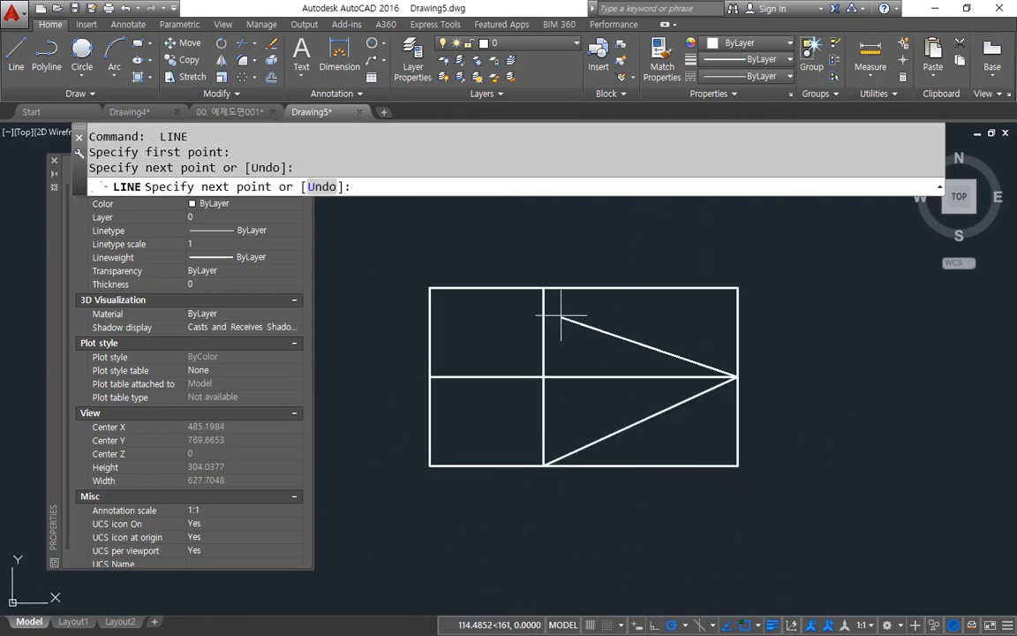
pyautogui.click(545, 322)
pyautogui.click(430, 377)
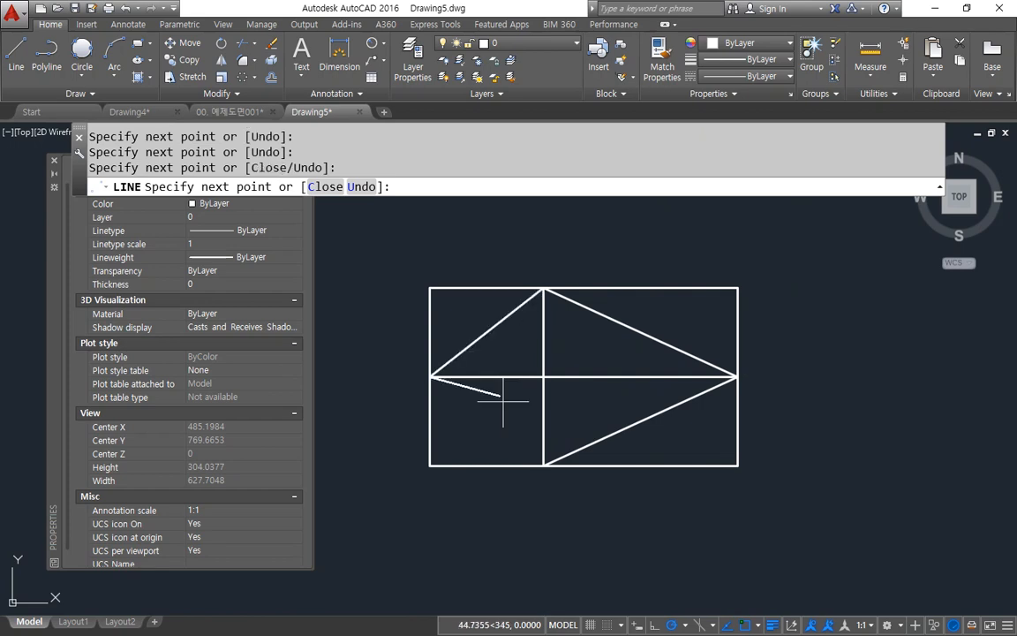
pyautogui.write('c')
pyautogui.press('Return')
# Step: Erase the four outer border lines around the diamond in the upper view
pyautogui.click(688, 477)
pyautogui.click(425, 315)
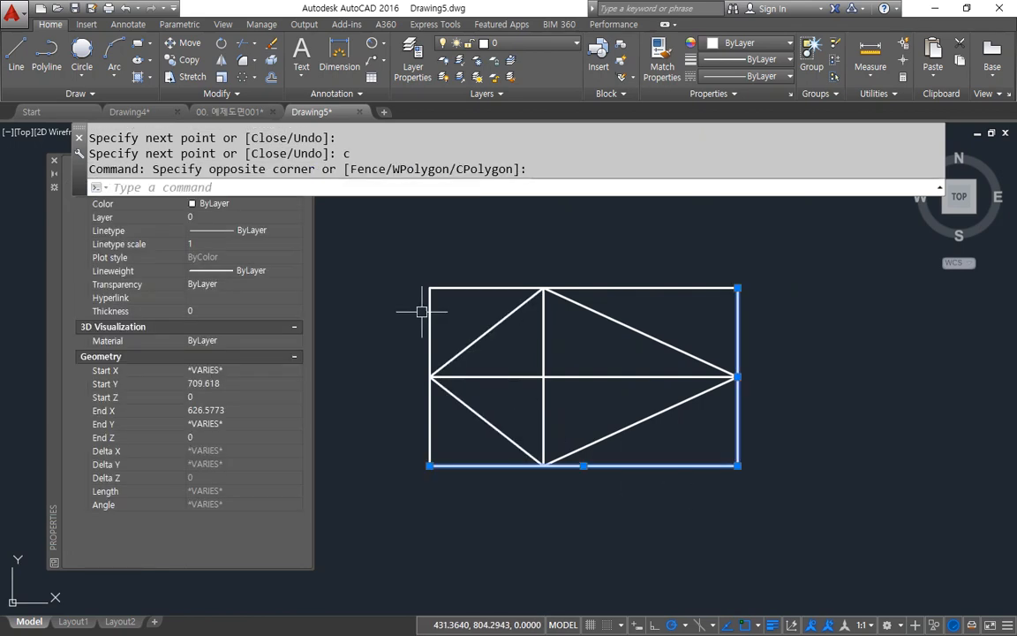
pyautogui.click(398, 255)
pyautogui.write('e')
pyautogui.press('Return')
# Step: Erase the top and both side border lines around the triangle in the lower-left view
pyautogui.scroll(-4, 472, 370)
pyautogui.moveTo(495, 422); pyautogui.dragTo(480, 220, button='middle')
pyautogui.scroll(4, 439, 377)
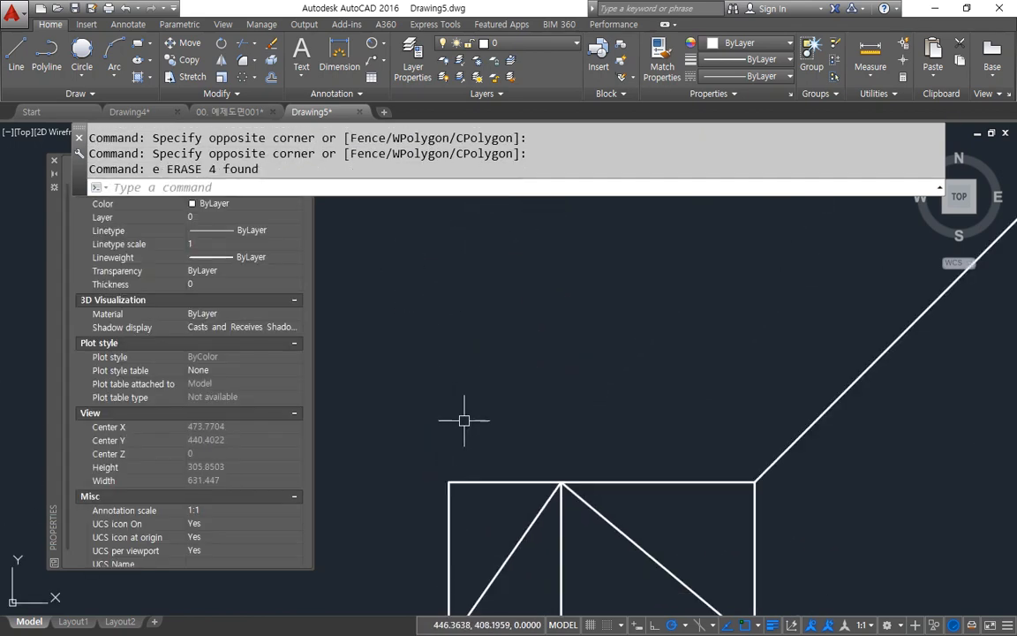
pyautogui.click(488, 503)
pyautogui.click(435, 478)
pyautogui.click(764, 534)
pyautogui.click(710, 526)
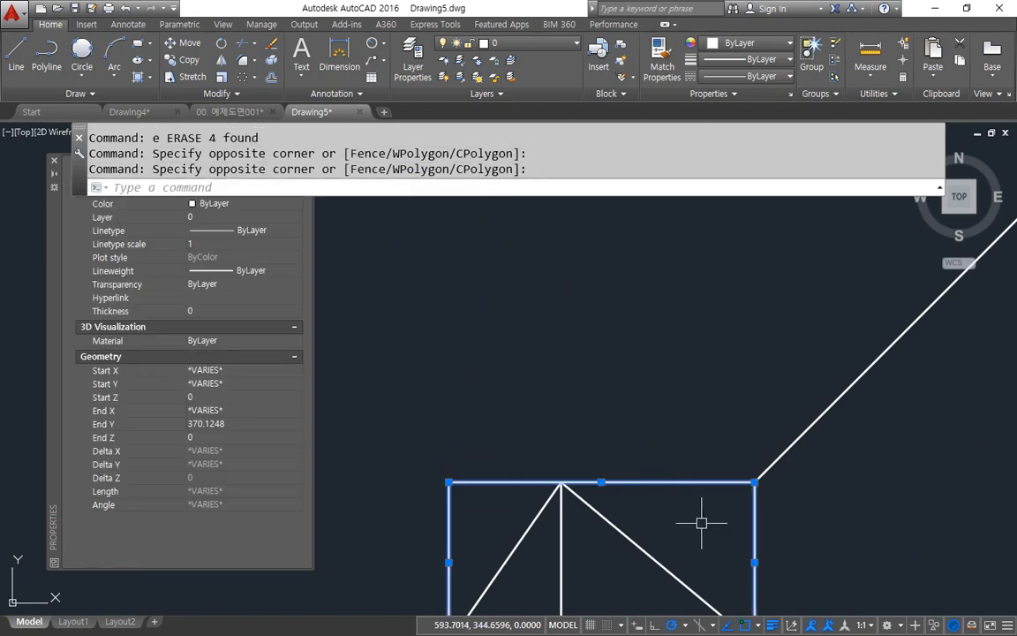
pyautogui.write('e')
pyautogui.press('Return')
# Step: Erase the top and both side border lines around the triangle in the lower-right side view
pyautogui.scroll(-2, 865, 502)
pyautogui.moveTo(870, 501); pyautogui.dragTo(548, 512, button='middle')
pyautogui.scroll(2, 956, 491)
pyautogui.click(798, 530)
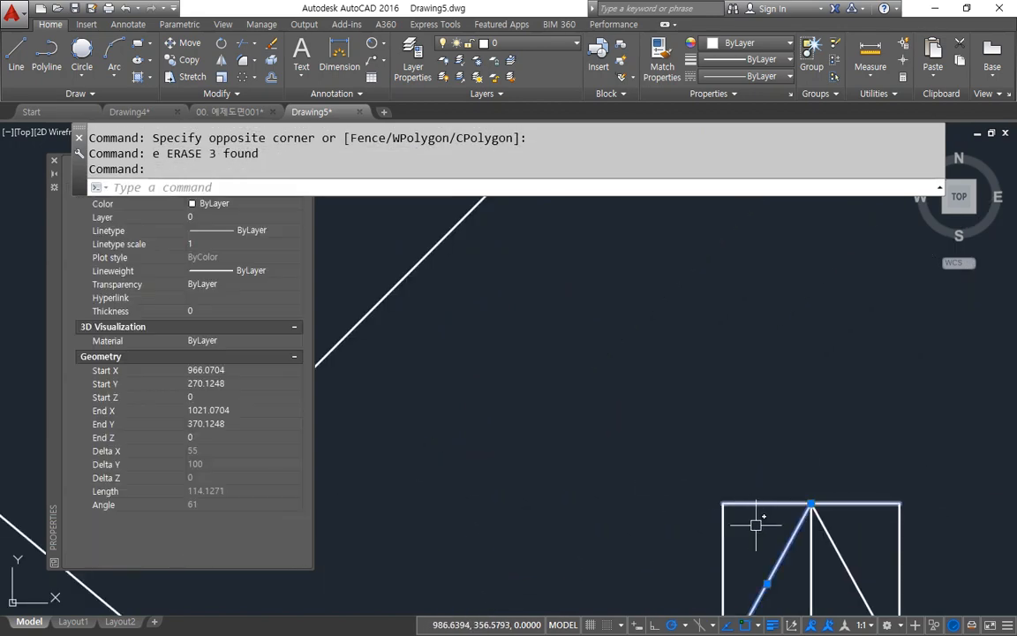
pyautogui.press('Escape')
pyautogui.press('Escape')
pyautogui.click(760, 527)
pyautogui.click(659, 453)
pyautogui.write('e')
pyautogui.press('Return')
pyautogui.click(940, 452)
pyautogui.click(899, 513)
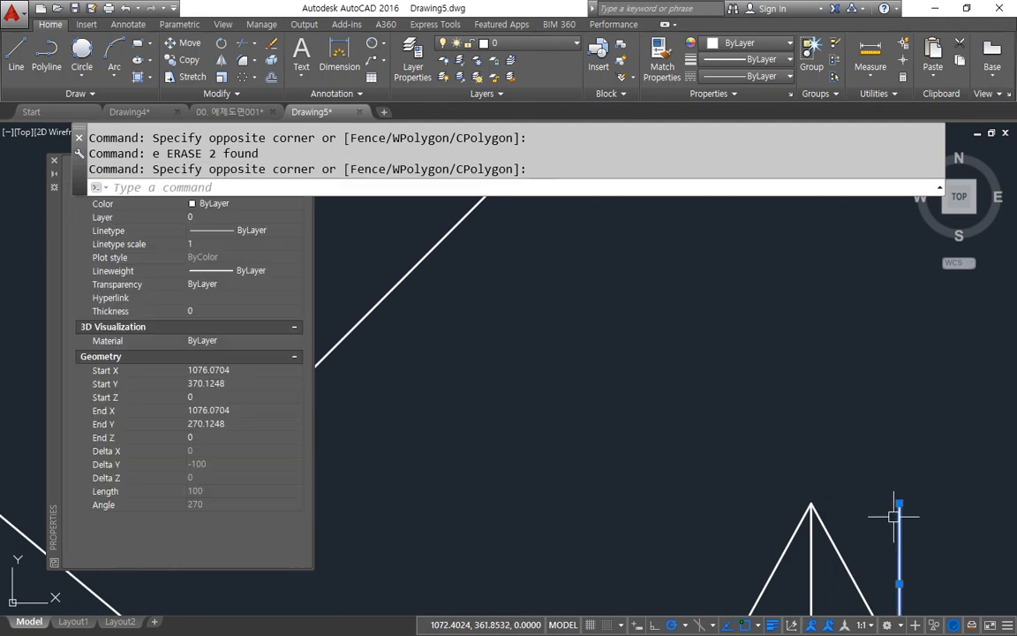
pyautogui.write('e')
pyautogui.press('Return')
# Step: Offset the side-view triangle's base line upward by 10
pyautogui.scroll(-3, 570, 357)
pyautogui.scroll(2, 552, 442)
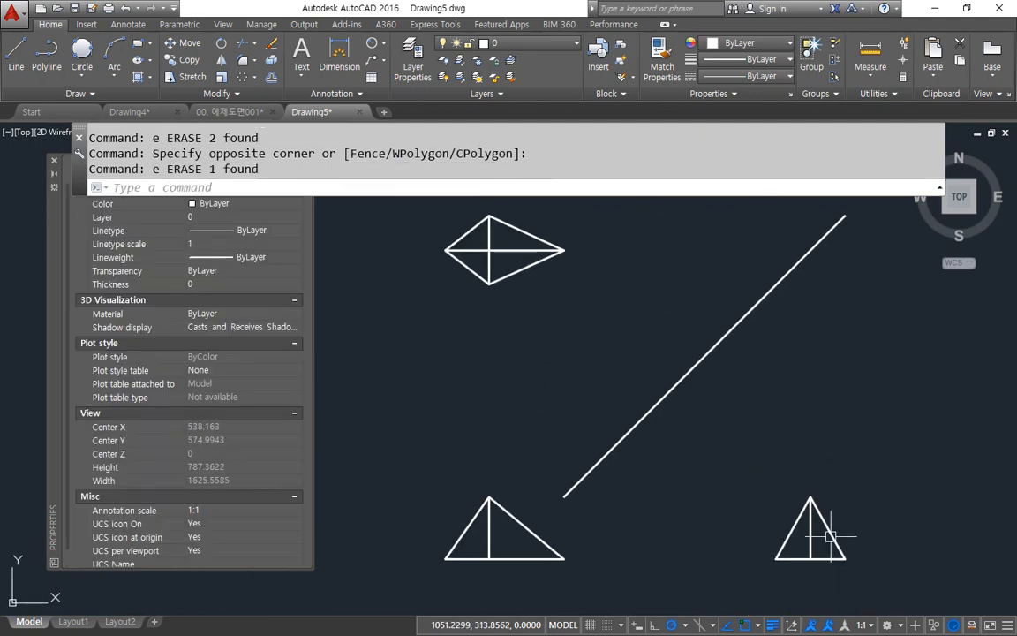
pyautogui.scroll(3, 823, 530)
pyautogui.moveTo(823, 562); pyautogui.dragTo(765, 483, button='middle')
pyautogui.write('o')
pyautogui.press('Return')
pyautogui.write('10')
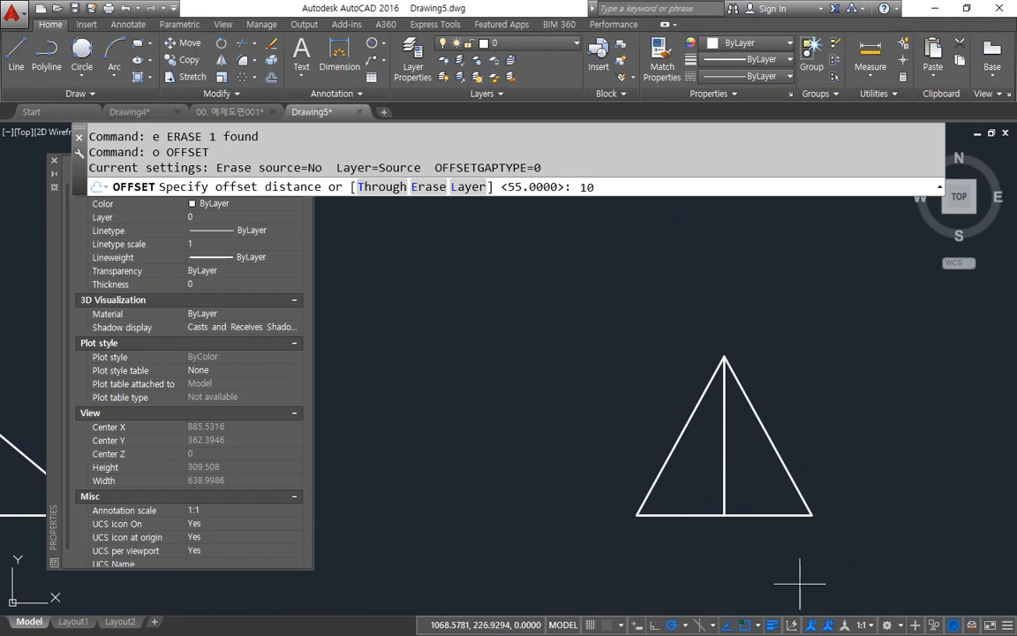
pyautogui.press('Return')
pyautogui.click(760, 521)
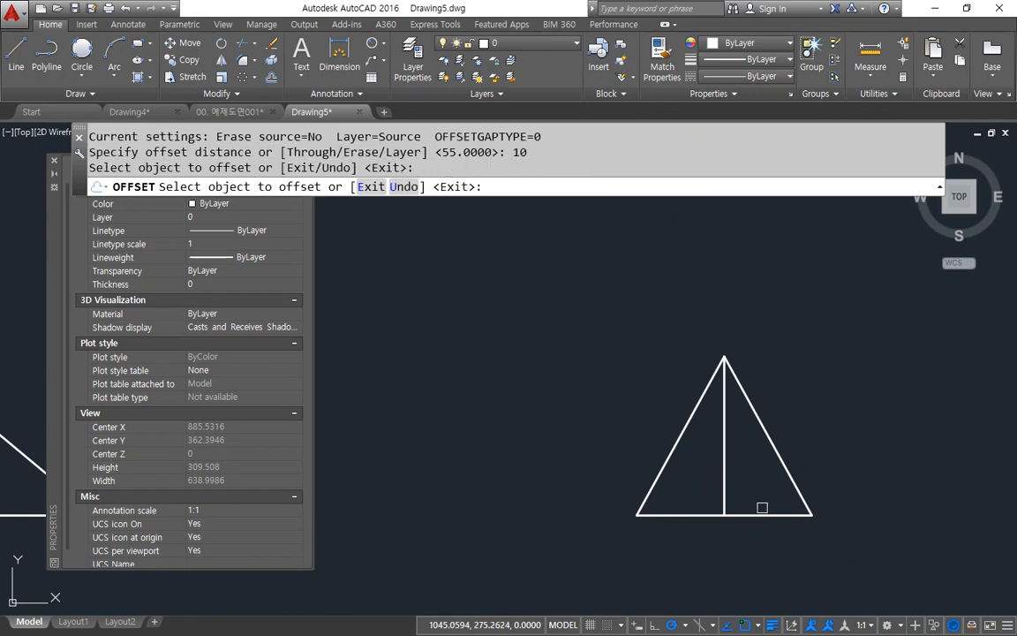
pyautogui.click(762, 514)
pyautogui.click(762, 475)
pyautogui.press('Return')
# Step: Offset the side-view triangle's vertical centre line by 30 to both sides
pyautogui.scroll(2, 761, 475)
pyautogui.write('o')
pyautogui.press('Return')
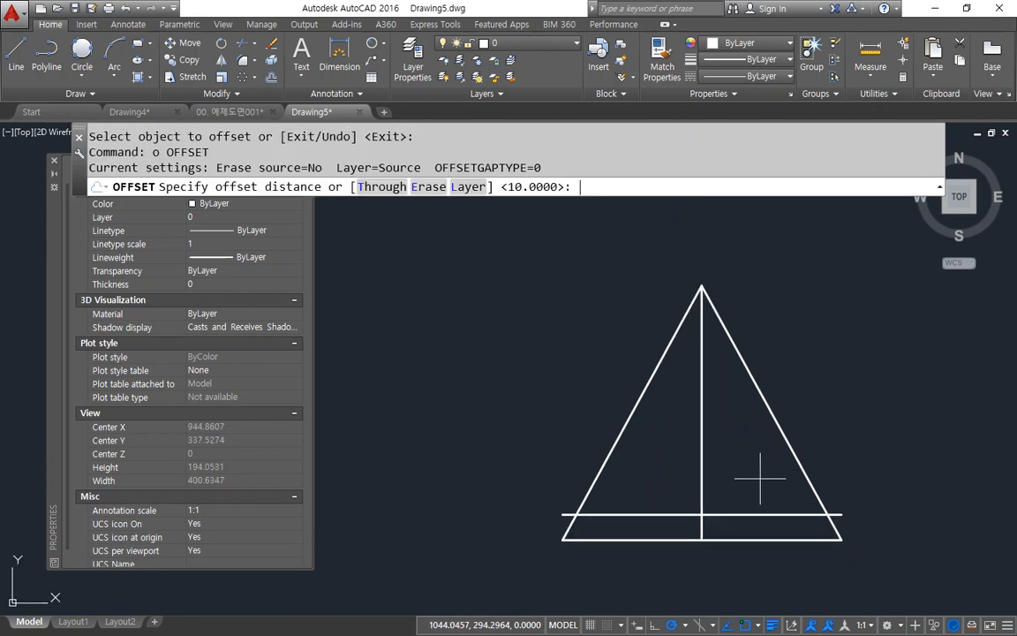
pyautogui.write('30')
pyautogui.press('Return')
pyautogui.click(702, 477)
pyautogui.click(728, 476)
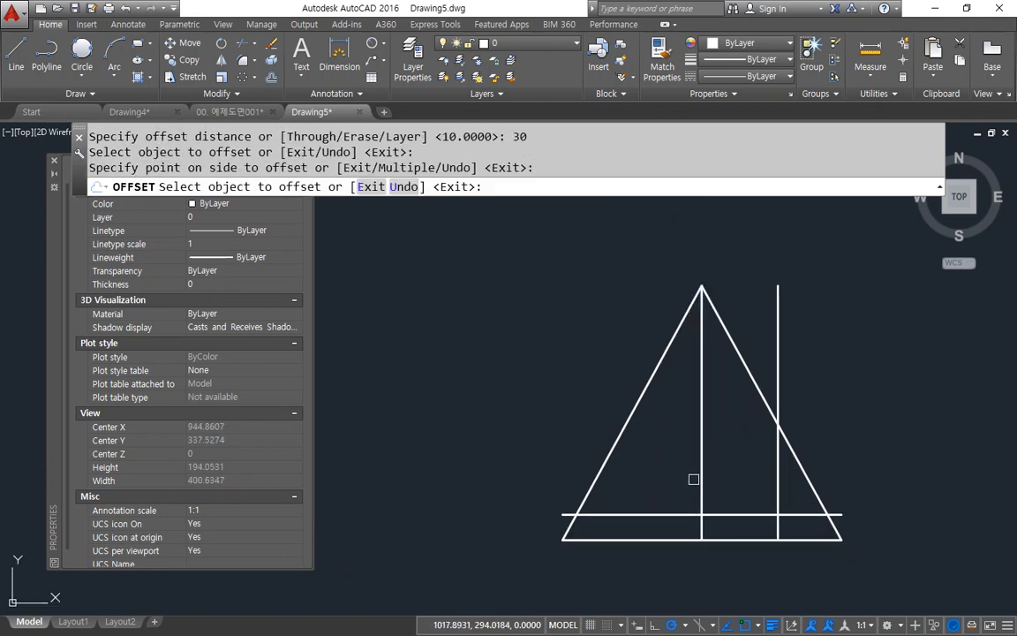
pyautogui.click(702, 471)
pyautogui.click(674, 480)
pyautogui.press('Return')
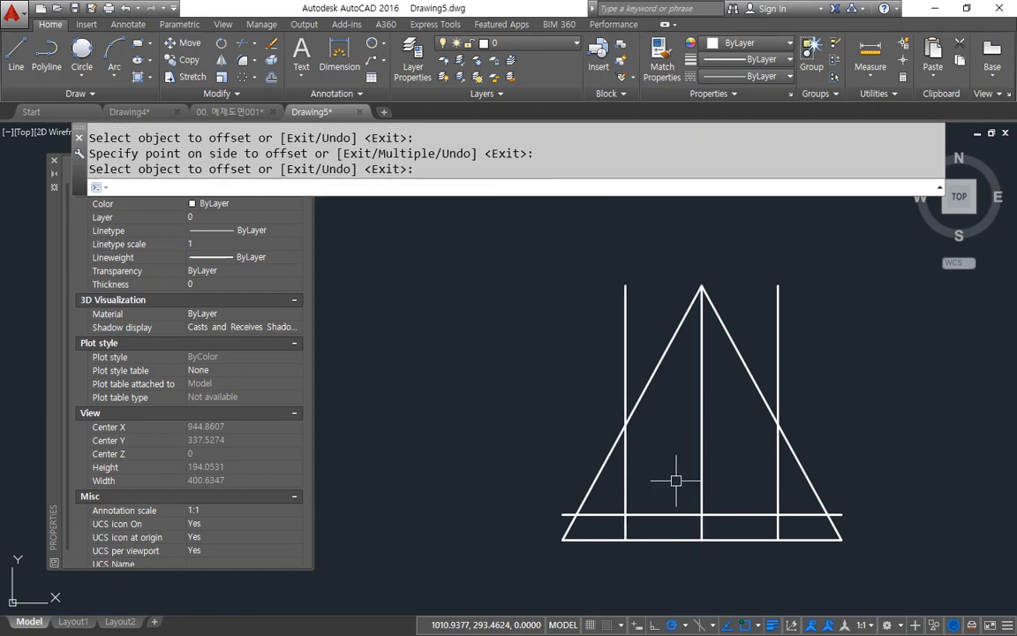
# Step: Rotate the right offset vertical by 24 degrees about its intersection with the offset base line
pyautogui.write('ro')
pyautogui.press('Return')
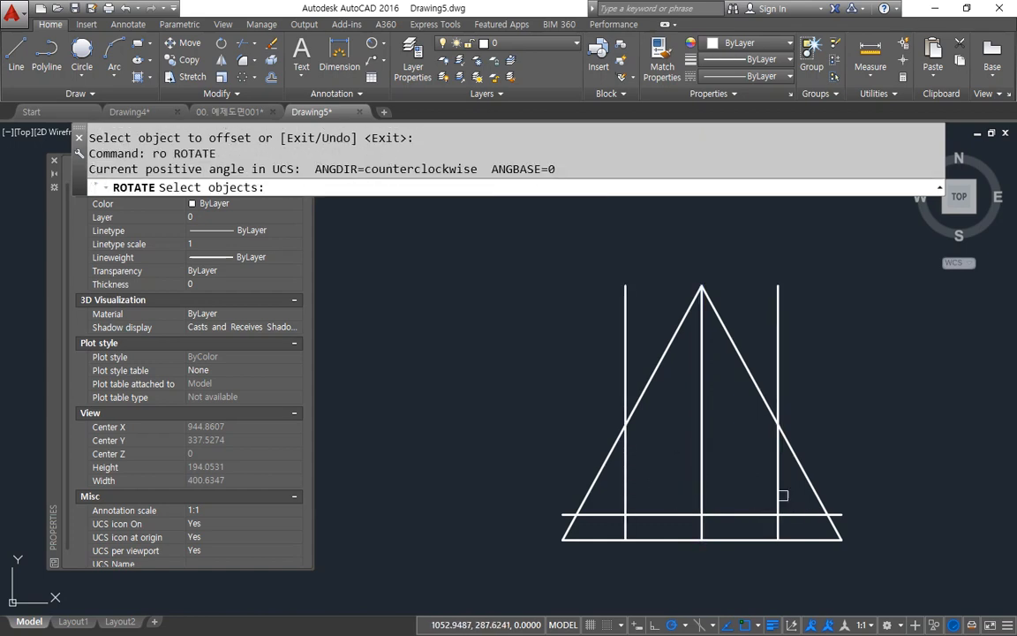
pyautogui.click(778, 510)
pyautogui.press('Return')
pyautogui.click(779, 513)
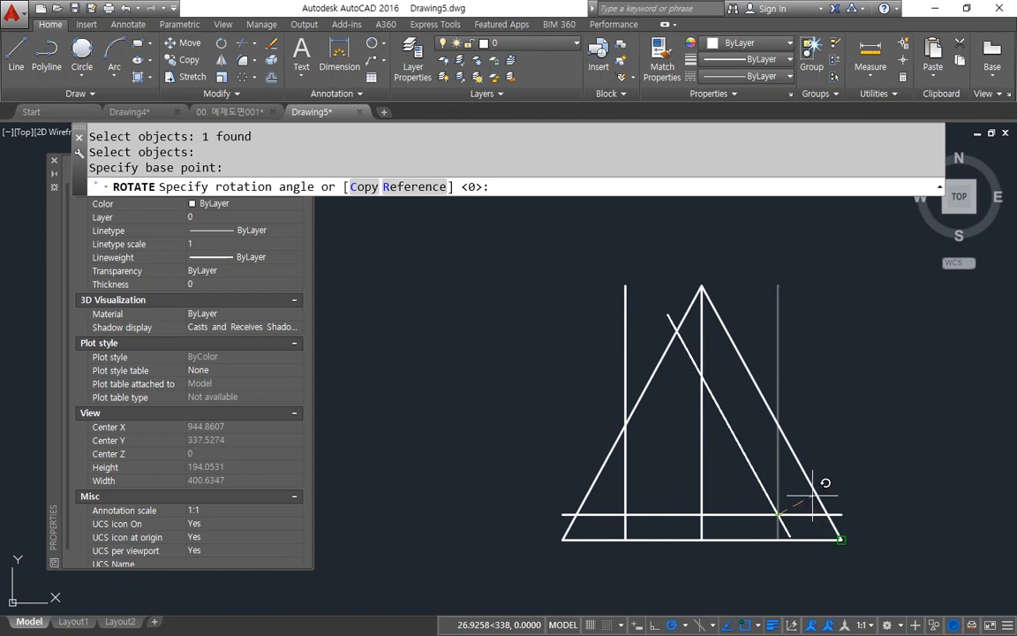
pyautogui.write('24')
pyautogui.press('Return')
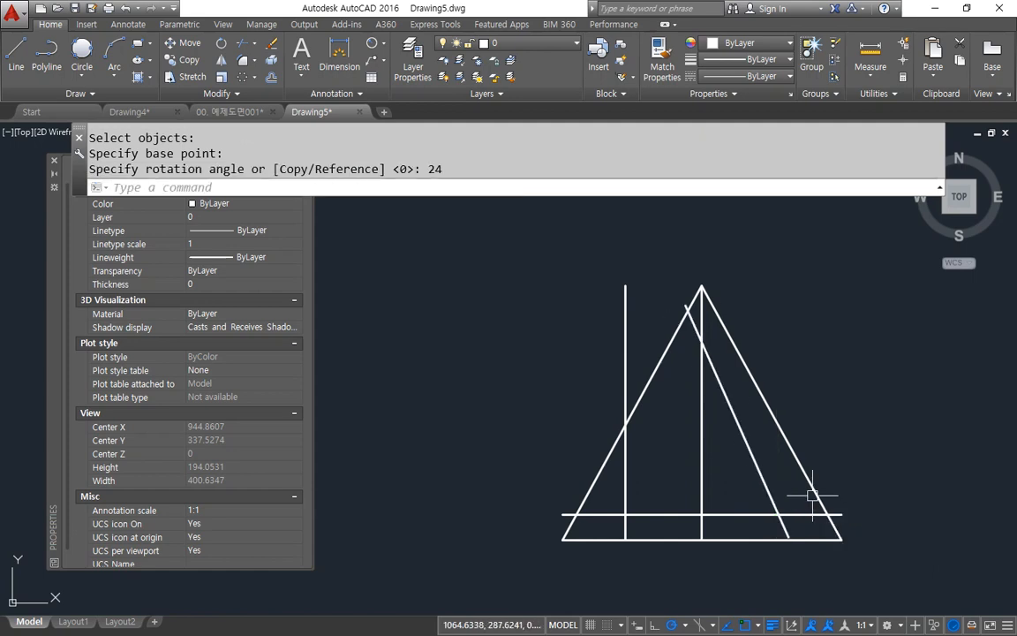
# Step: Rotate the left offset vertical by -24 degrees about its intersection with the offset base line
pyautogui.press('Return')
pyautogui.click(625, 477)
pyautogui.press('Return')
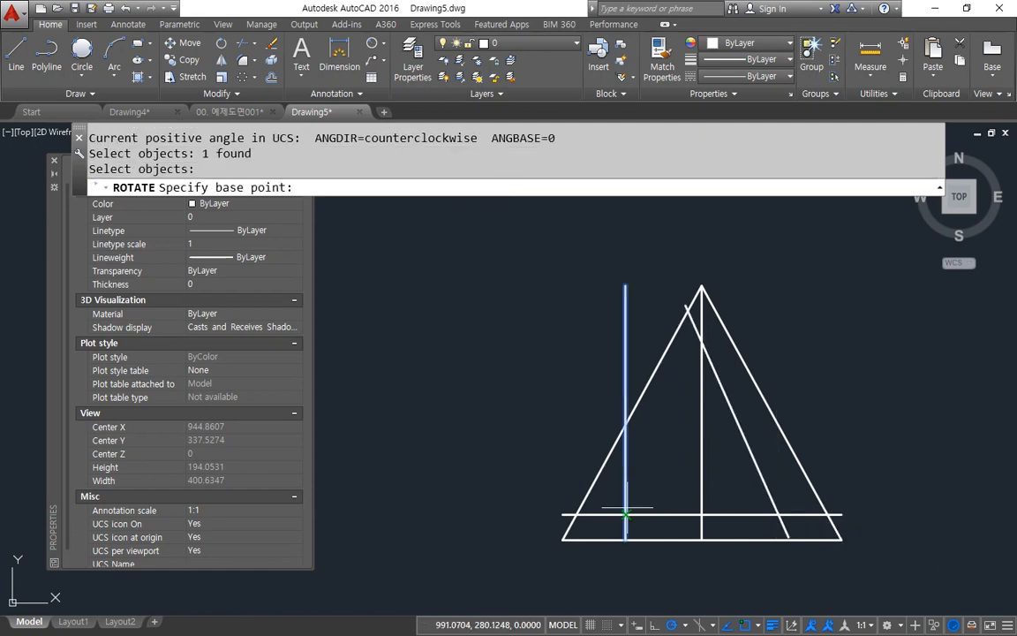
pyautogui.click(625, 514)
pyautogui.write('-24')
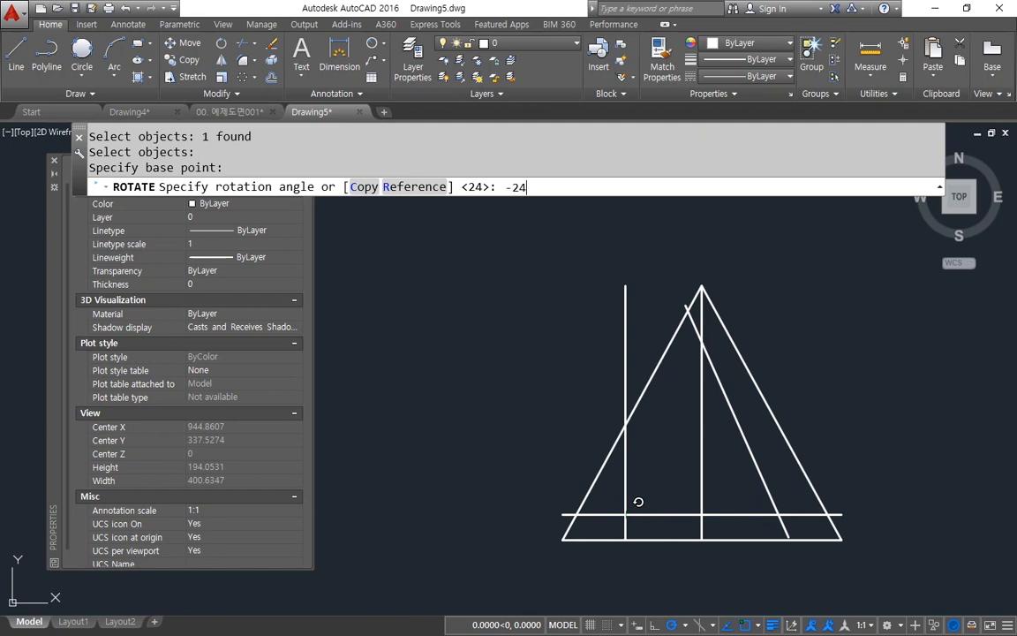
pyautogui.press('Return')
# Step: Fillet the two rotated lines and the offset base line with radius 0 into a closed inner triangle
pyautogui.write('f')
pyautogui.press('Return')
pyautogui.click(733, 415)
pyautogui.click(673, 433)
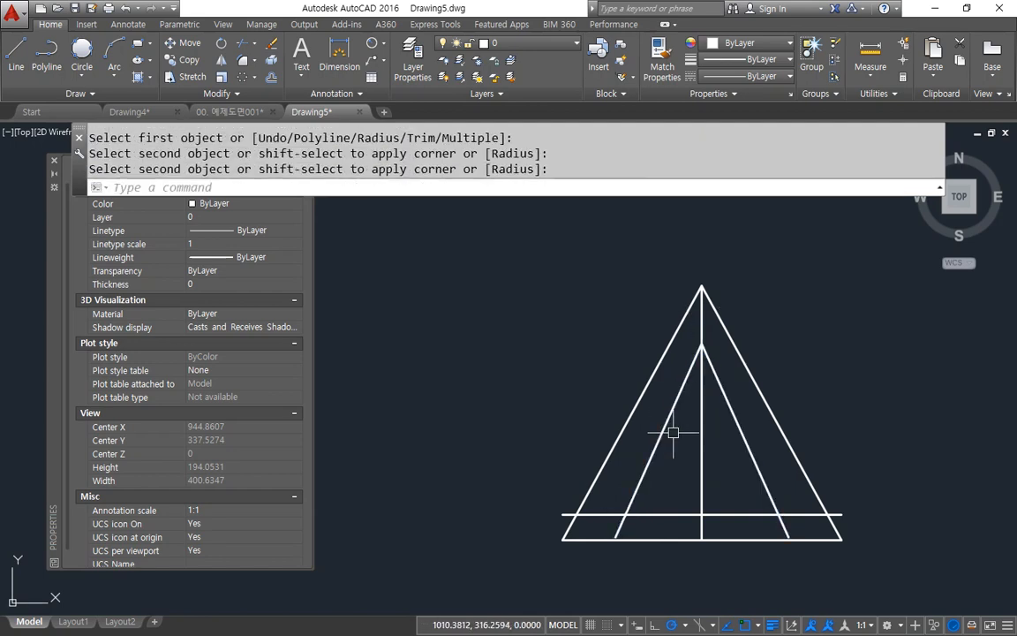
pyautogui.press('Return')
pyautogui.click(647, 470)
pyautogui.click(653, 514)
pyautogui.press('Return')
pyautogui.click(767, 486)
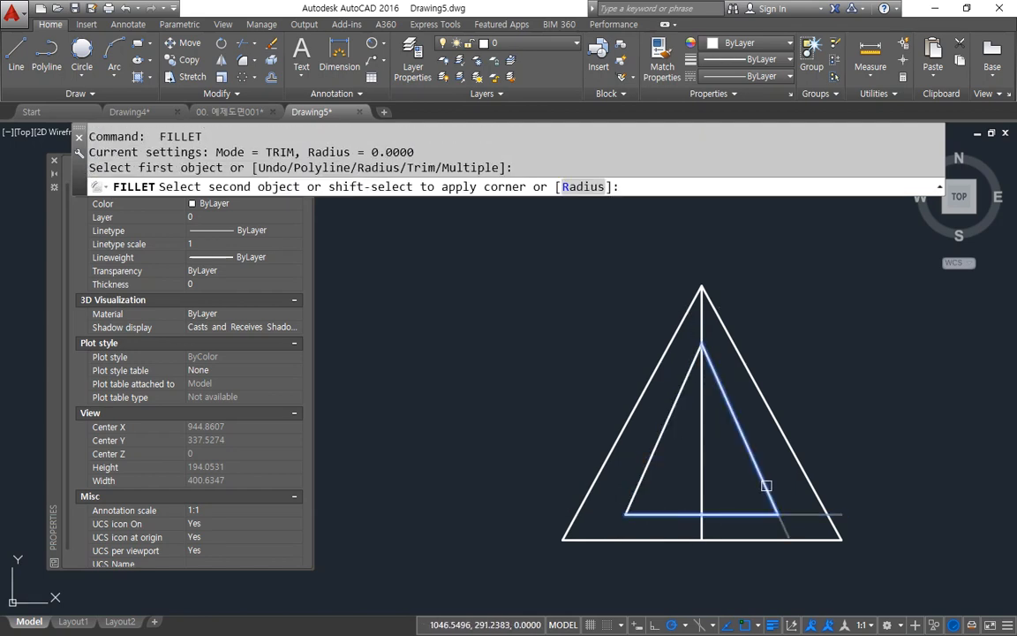
pyautogui.click(766, 486)
pyautogui.scroll(-4, 655, 483)
pyautogui.moveTo(568, 473); pyautogui.dragTo(703, 463, button='middle')
pyautogui.write('o')
pyautogui.press('Return')
pyautogui.press('Escape')
pyautogui.scroll(4, 703, 463)
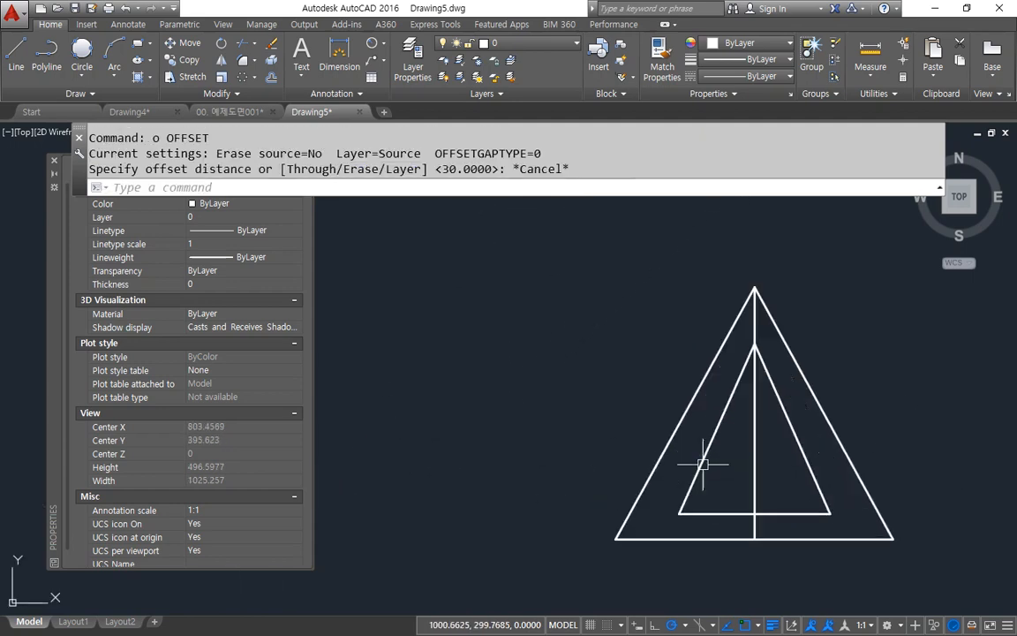
# Step: Place horizontal construction lines through the inner triangle's apex and its lower-left corner, extending across to the front view
pyautogui.write('XL')
pyautogui.press('Return')
pyautogui.write('h')
pyautogui.press('Return')
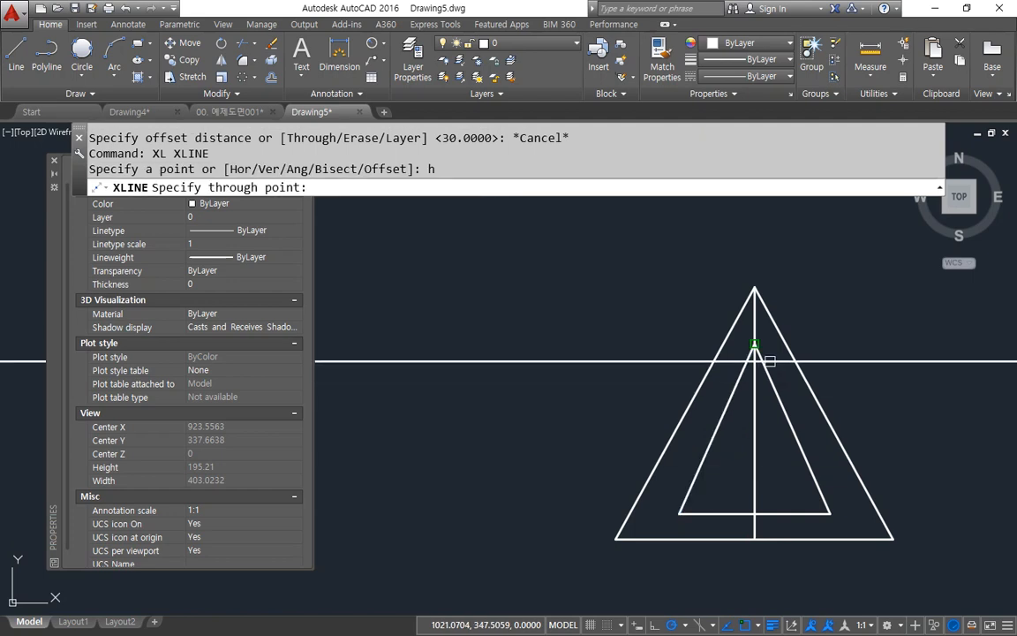
pyautogui.click(754, 344)
pyautogui.click(679, 512)
pyautogui.scroll(-6, 582, 503)
pyautogui.moveTo(582, 502); pyautogui.dragTo(820, 468, button='middle')
pyautogui.scroll(2, 576, 440)
pyautogui.scroll(2, 614, 489)
pyautogui.press('Escape')
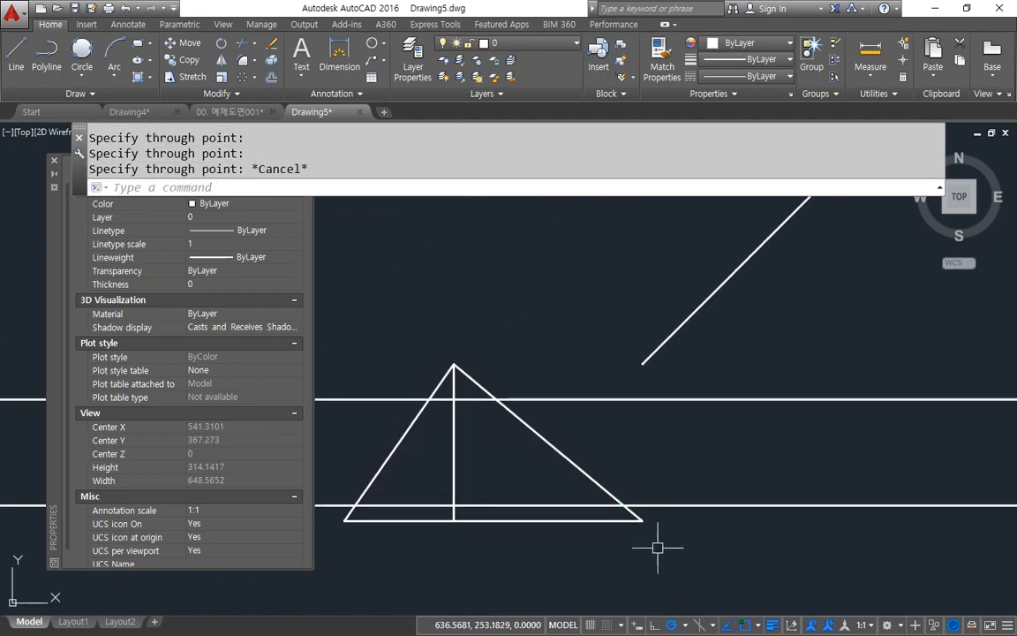
# Step: Offset the front view's vertical line by 77 to the right
pyautogui.write('o')
pyautogui.press('Return')
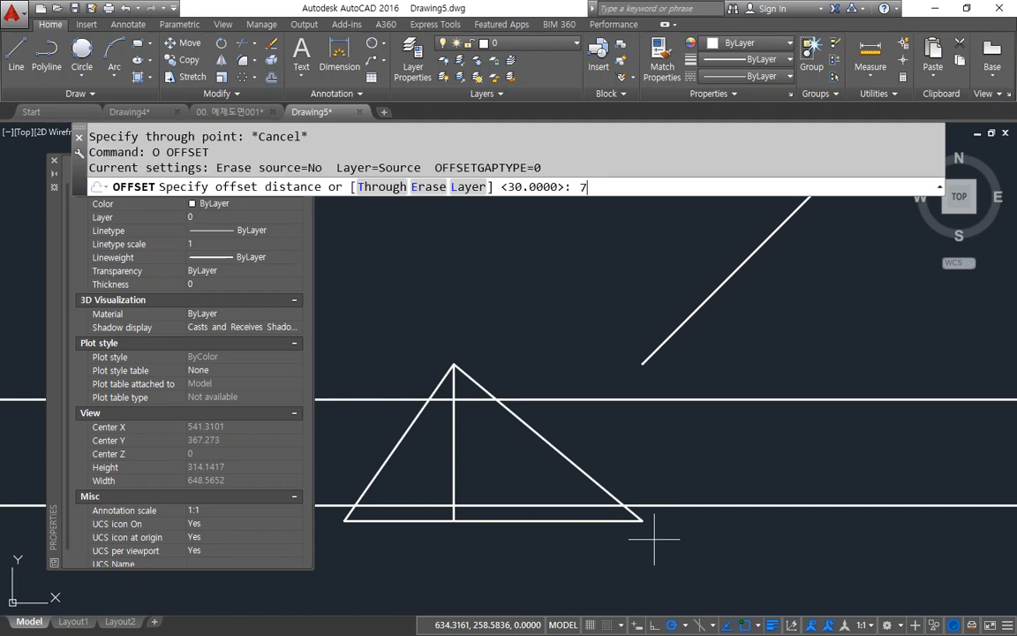
pyautogui.press('Return')
pyautogui.click(455, 451)
pyautogui.click(527, 464)
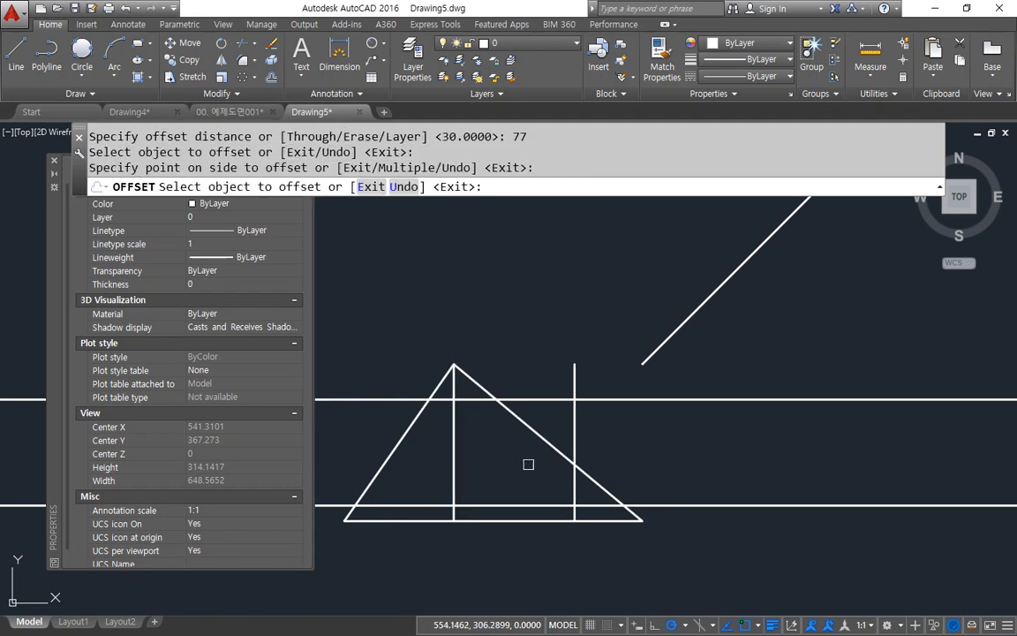
pyautogui.press('Return')
# Step: Trim the front view's left slanted edge between the construction lines and its right one between the upper line and the offset vertical
pyautogui.write('tr')
pyautogui.press('Return')
pyautogui.press('Return')
pyautogui.click(534, 431)
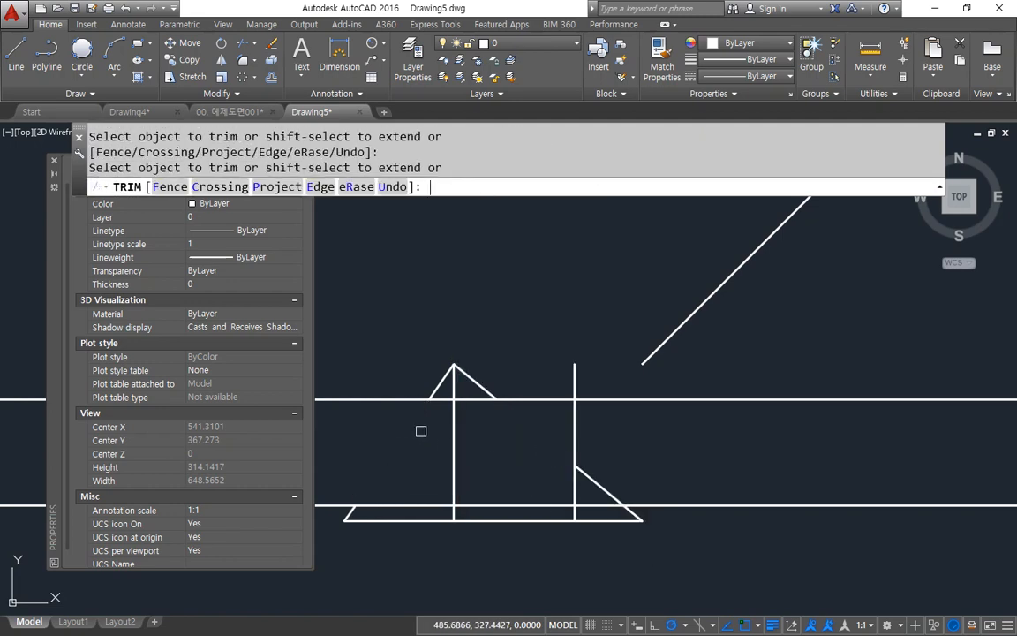
pyautogui.press('Return')
# Step: Fillet both slanted edges at the front view's apex with the upper construction line to close a small triangle
pyautogui.write('f')
pyautogui.press('Return')
pyautogui.click(442, 382)
pyautogui.click(476, 399)
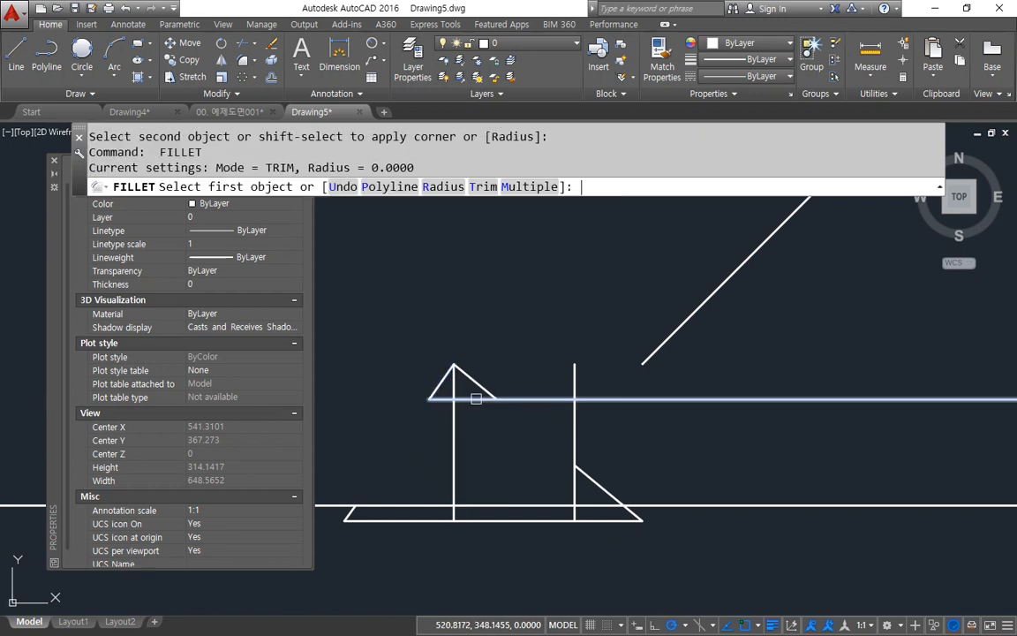
pyautogui.click(475, 399)
pyautogui.click(482, 385)
# Step: Fillet the offset vertical with the right slanted edge, and the lower construction line with the lower-left slanted edge
pyautogui.press('Return')
pyautogui.click(575, 486)
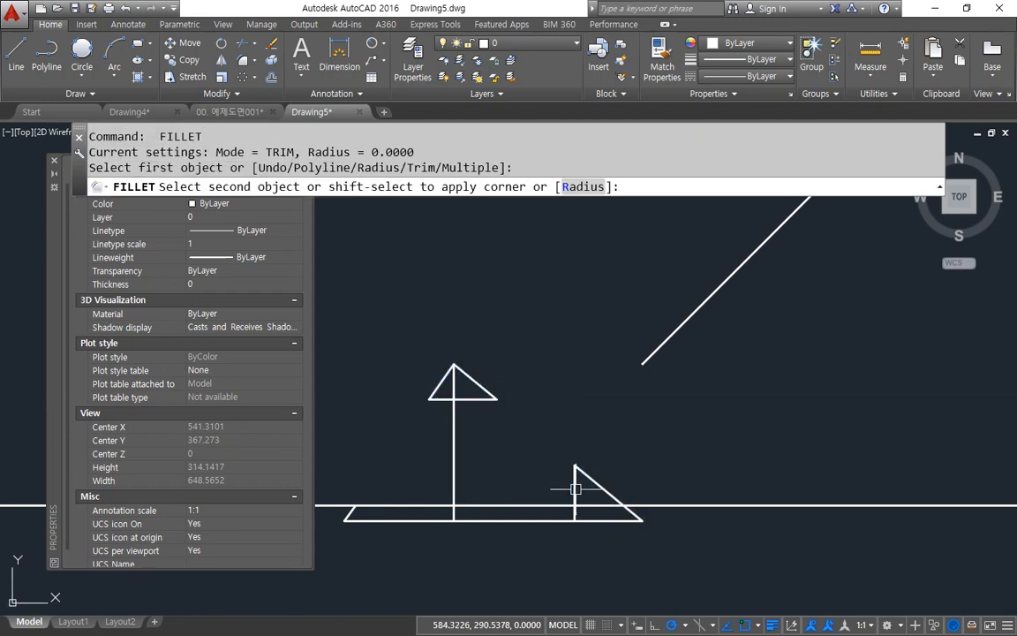
pyautogui.click(605, 491)
pyautogui.press('Return')
pyautogui.click(352, 511)
pyautogui.click(355, 514)
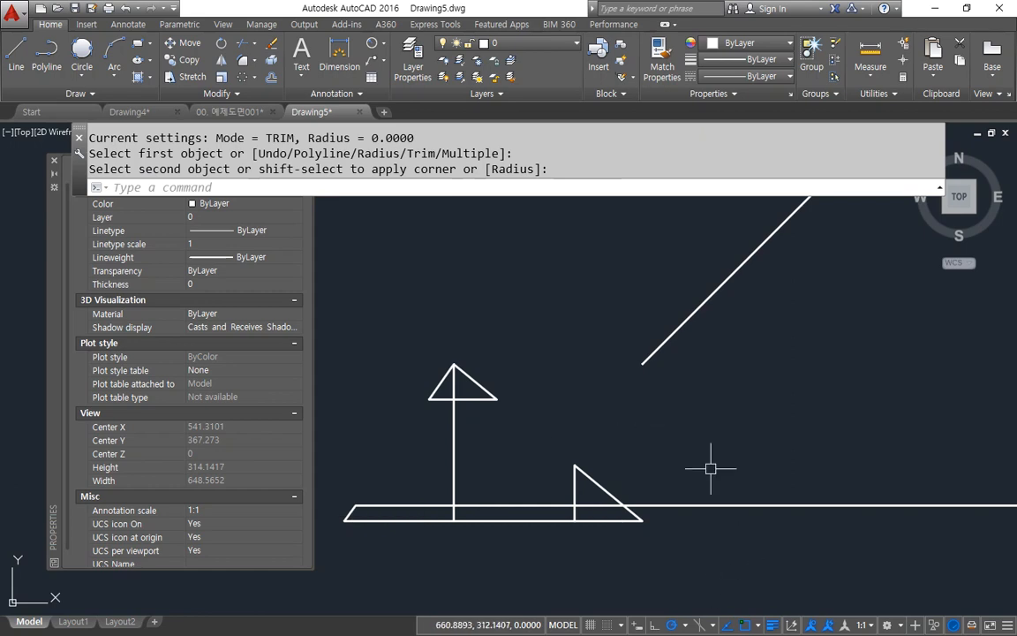
# Step: Place a horizontal construction line through the top end of the front view's offset vertical, extending across to the side view
pyautogui.moveTo(647, 492); pyautogui.dragTo(610, 492, button='middle')
pyautogui.write('xl')
pyautogui.press('Return')
pyautogui.write('h')
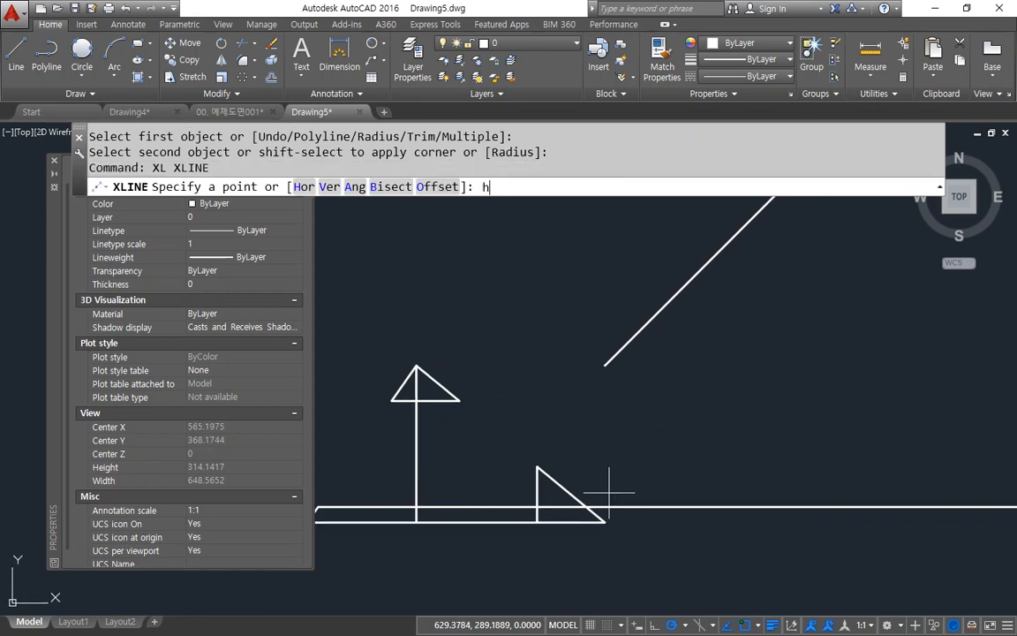
pyautogui.press('Return')
pyautogui.click(549, 468)
pyautogui.scroll(-4, 689, 474)
pyautogui.moveTo(794, 477); pyautogui.dragTo(498, 477, button='middle')
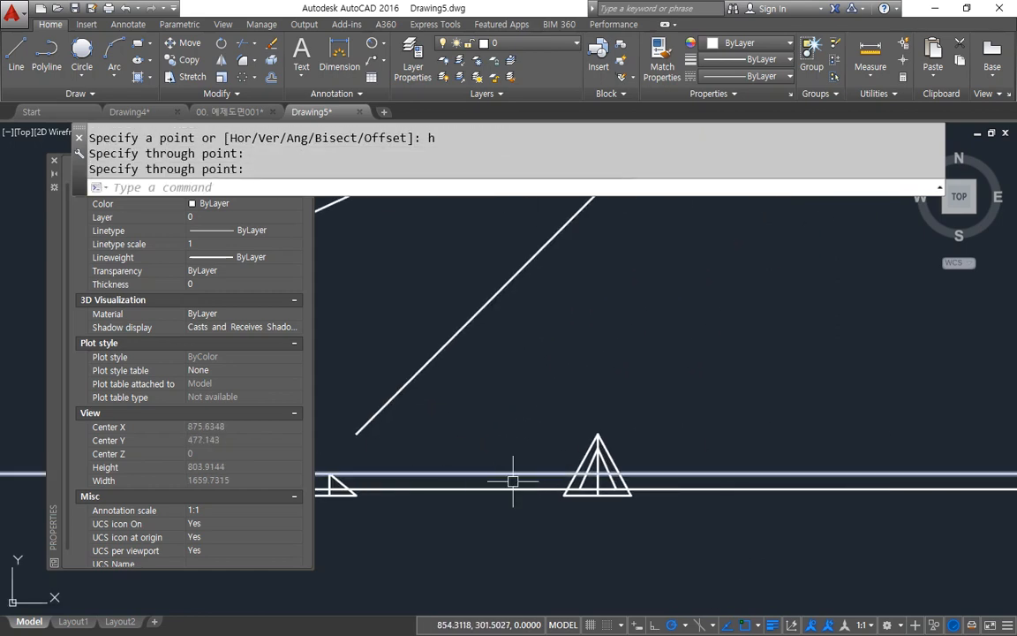
# Step: Copy the side view's two outer slanted edges from the apex to where the new construction line crosses the centre line
pyautogui.scroll(4, 551, 491)
pyautogui.write('cp')
pyautogui.press('Return')
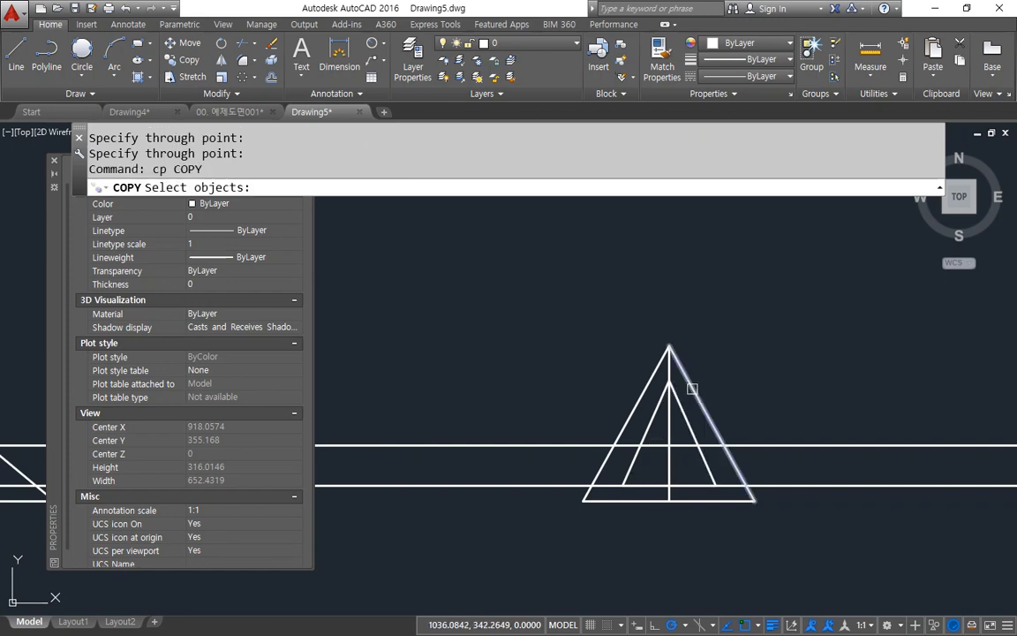
pyautogui.click(693, 389)
pyautogui.click(637, 391)
pyautogui.press('Return')
pyautogui.click(669, 345)
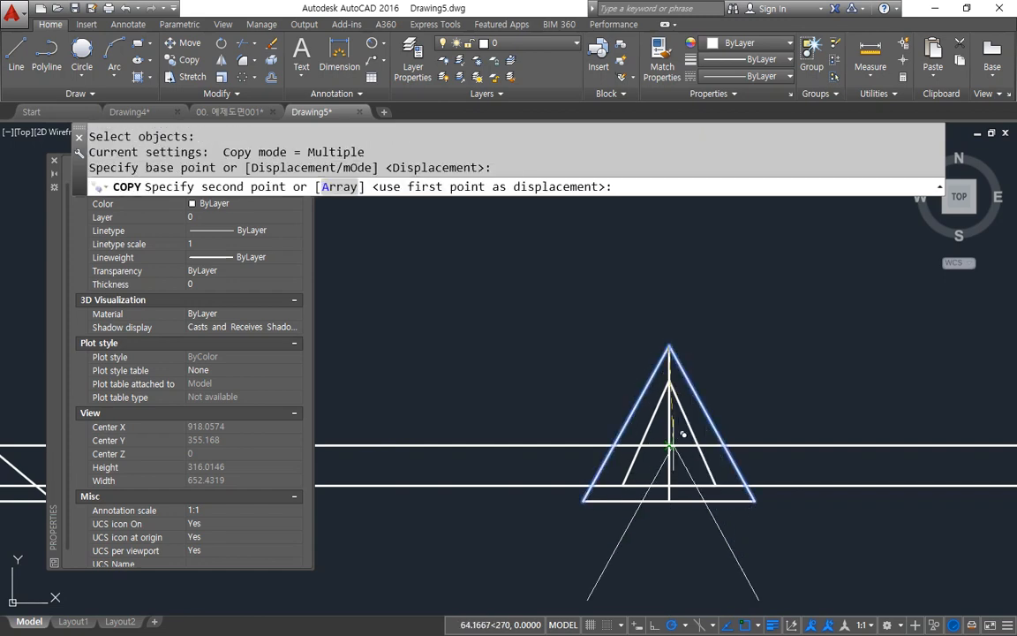
pyautogui.click(669, 445)
pyautogui.press('Return')
# Step: Trim the horizontal base line between the side view's centre line and the right copied slanted edge
pyautogui.scroll(2, 692, 510)
pyautogui.write('tr')
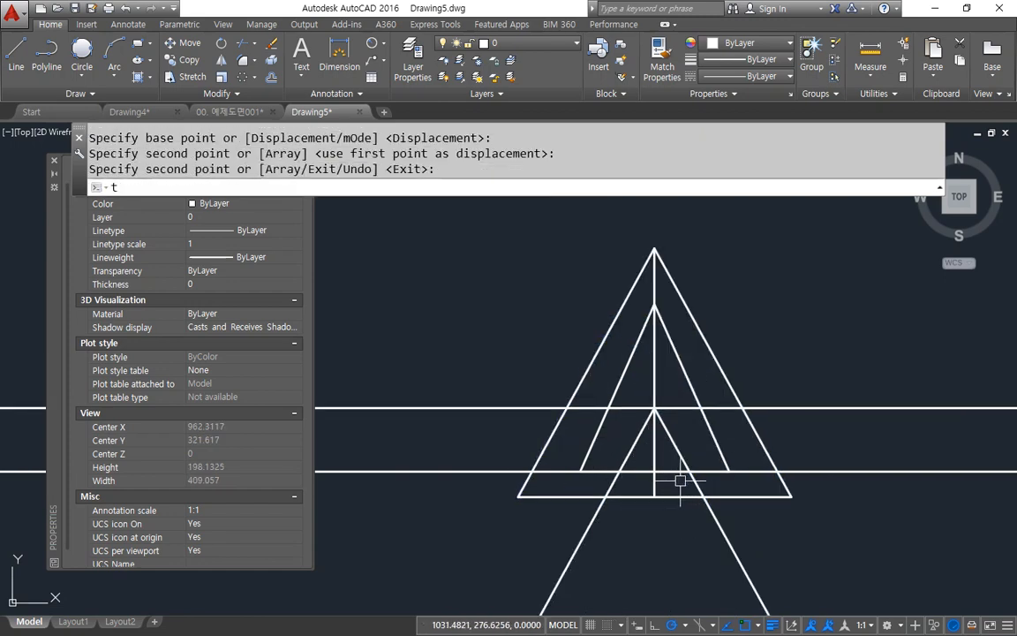
pyautogui.press('Return')
pyautogui.press('Return')
pyautogui.click(674, 474)
pyautogui.press('Return')
pyautogui.press('Escape')
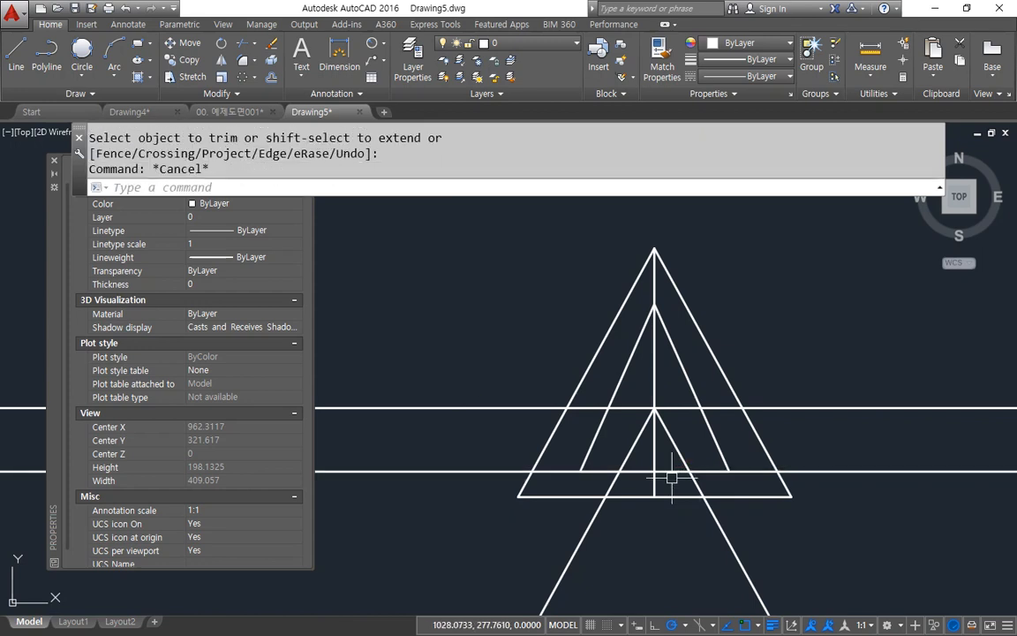
pyautogui.write('tr')
pyautogui.press('Return')
pyautogui.press('Return')
pyautogui.click(703, 472)
# Step: Fillet both copied slanted edges with the lower horizontal line at radius 0 so they end on it
pyautogui.press('Return')
pyautogui.write('f')
pyautogui.press('Return')
pyautogui.click(704, 470)
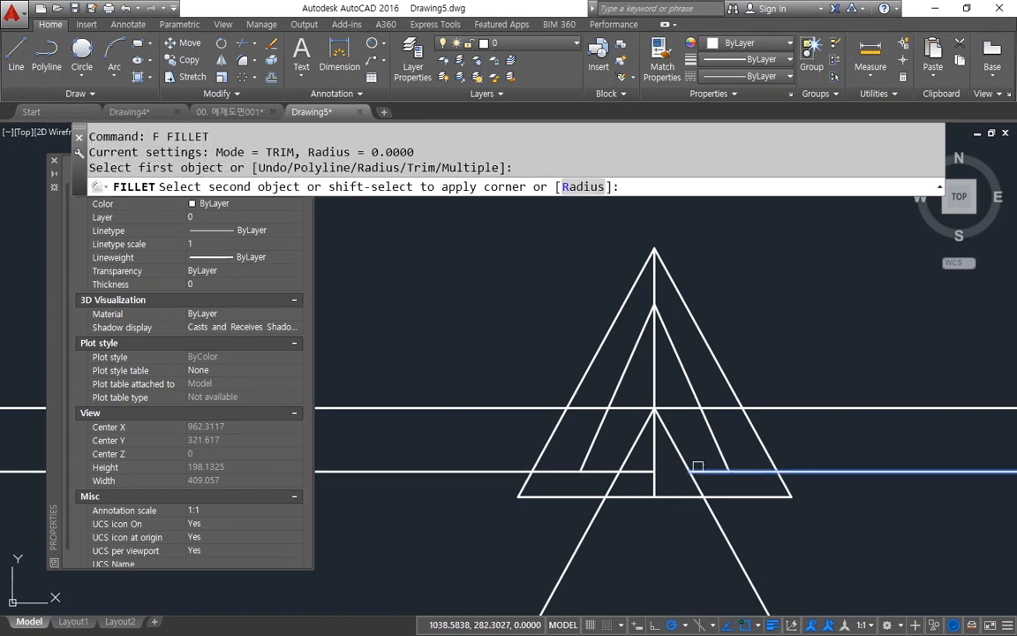
pyautogui.click(681, 454)
pyautogui.press('Return')
pyautogui.click(627, 458)
pyautogui.click(602, 471)
# Step: Erase the leftover pieces of the lower construction line extending past both sides of the side view
pyautogui.click(881, 466)
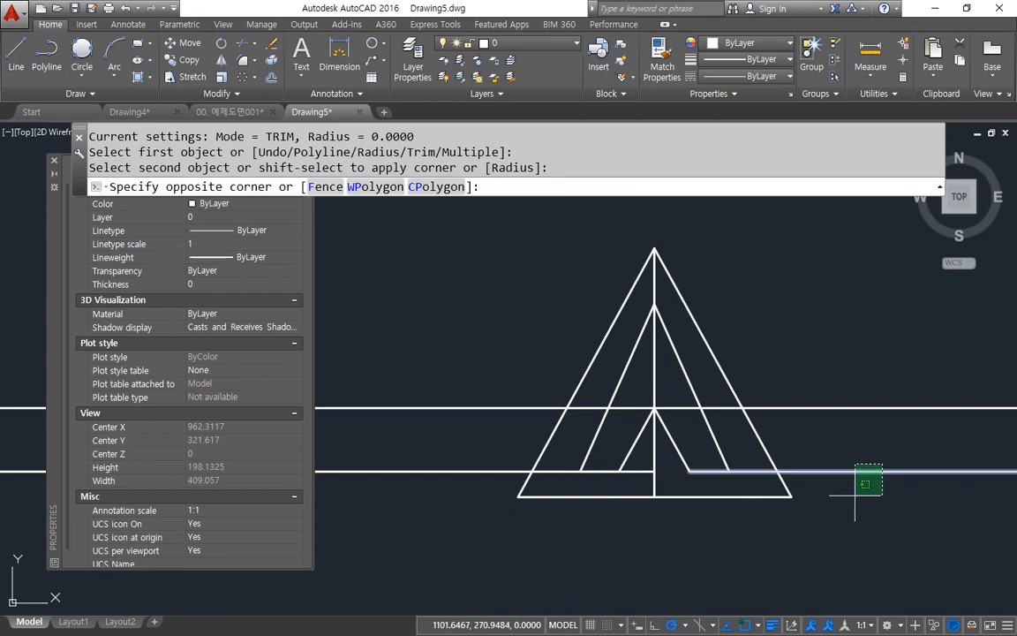
pyautogui.click(853, 495)
pyautogui.write('e')
pyautogui.press('Return')
pyautogui.click(473, 449)
pyautogui.click(423, 514)
pyautogui.write('e')
pyautogui.press('Return')
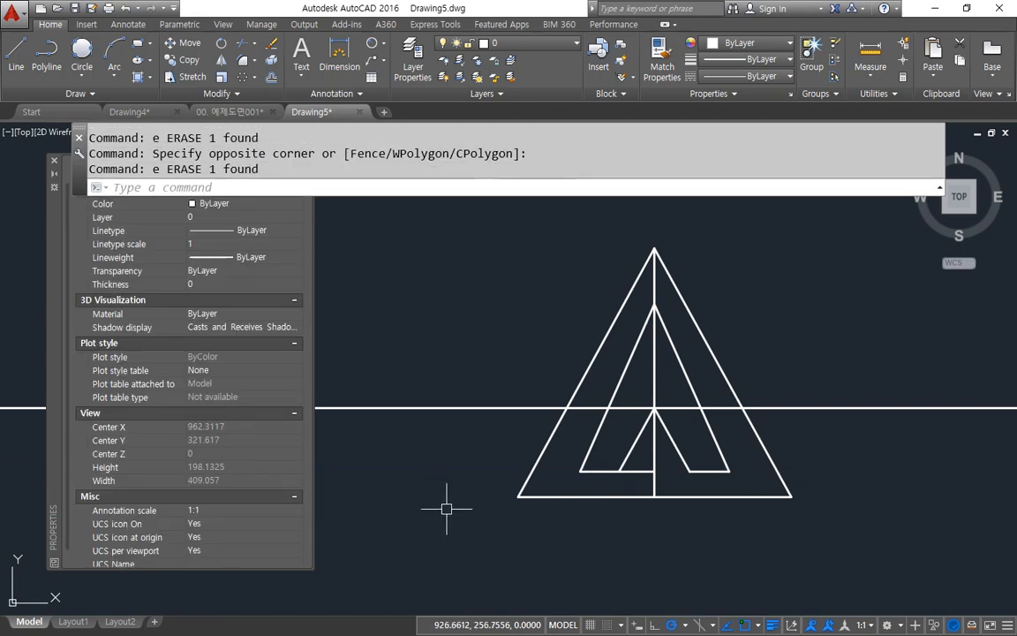
# Step: Try erasing the left base segment of the side view's inner triangle, and undo the erasure
pyautogui.click(632, 472)
pyautogui.write('e')
pyautogui.press('Return')
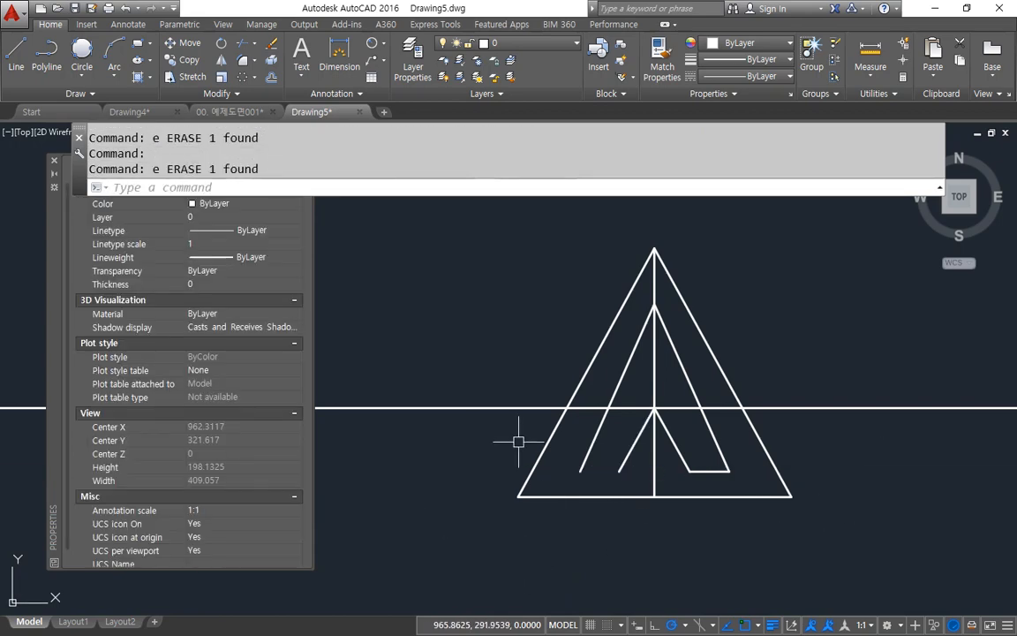
pyautogui.hotkey('ctrl', 'z')
# Step: Fillet the inner triangle's left base segment with the left copied slanted edge
pyautogui.write('f')
pyautogui.press('Return')
pyautogui.click(609, 473)
pyautogui.click(649, 454)
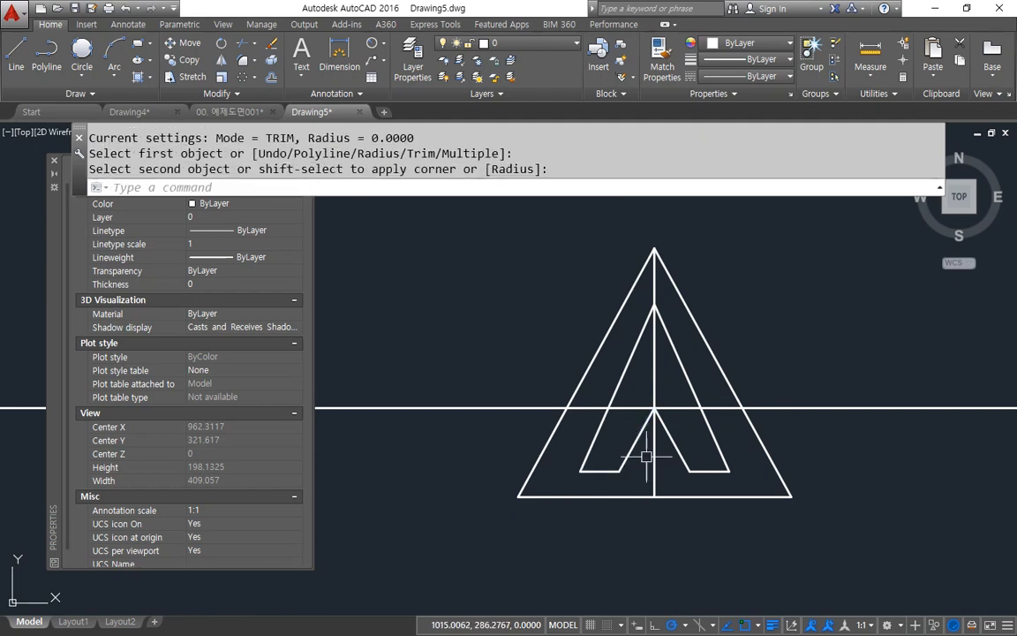
# Step: Erase the upper horizontal construction line that crosses the side view
pyautogui.click(749, 401)
pyautogui.click(786, 364)
pyautogui.write('e')
pyautogui.press('Return')
pyautogui.write('t')
pyautogui.press('Return')
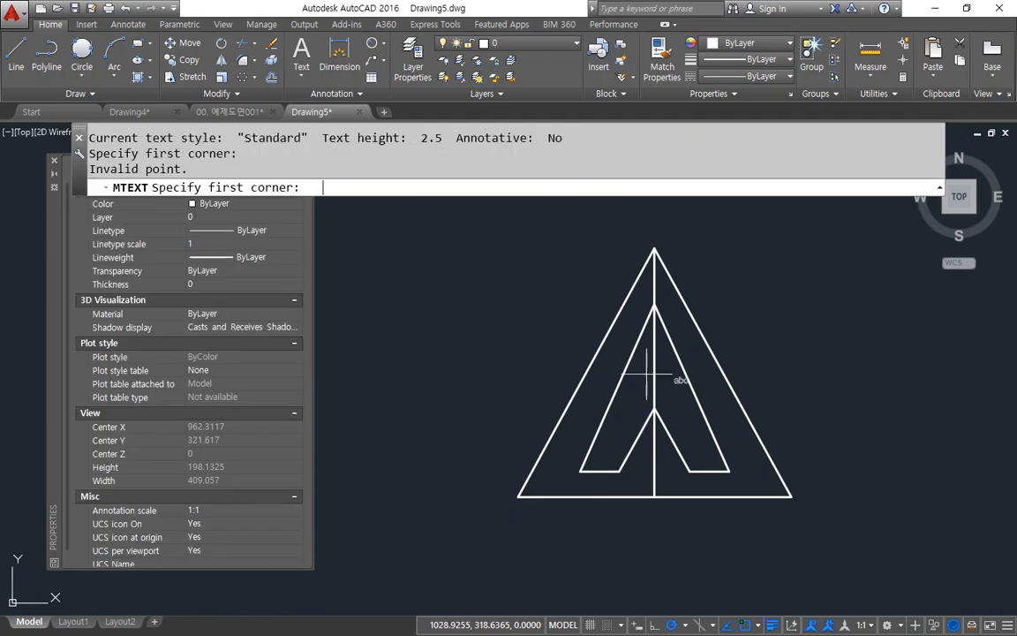
pyautogui.press('Escape')
# Step: Trim the side view's centre line between the inner triangle's apex and the small triangle's apex
pyautogui.write('tr')
pyautogui.press('Return')
pyautogui.press('Return')
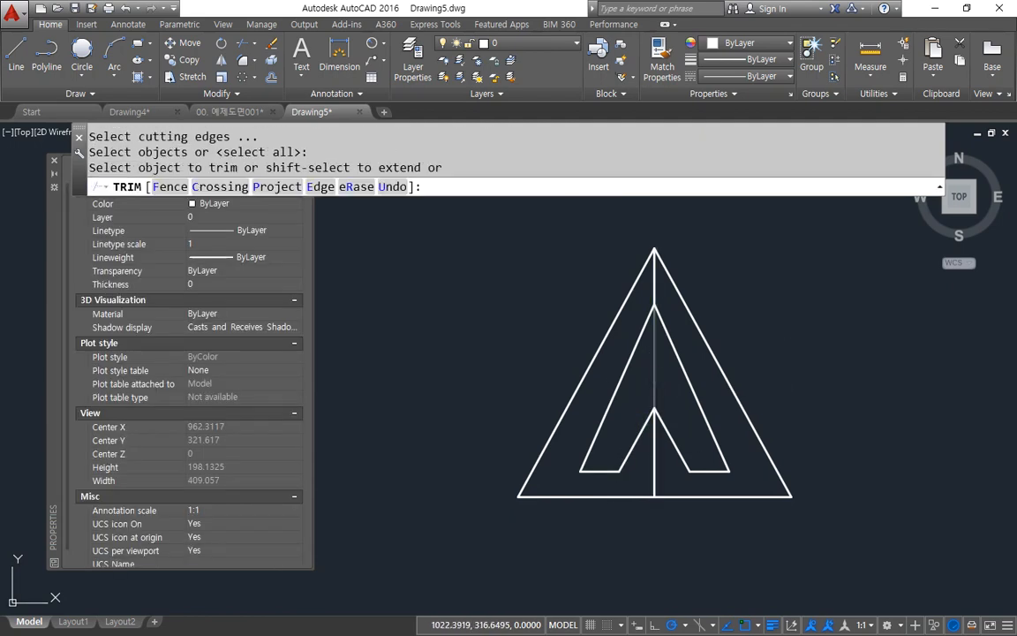
pyautogui.click(654, 384)
pyautogui.press('Return')
# Step: Draw a horizontal line between the lower ends of the two copied slanted edges to close the small triangle
pyautogui.scroll(-5, 613, 443)
pyautogui.scroll(5, 738, 470)
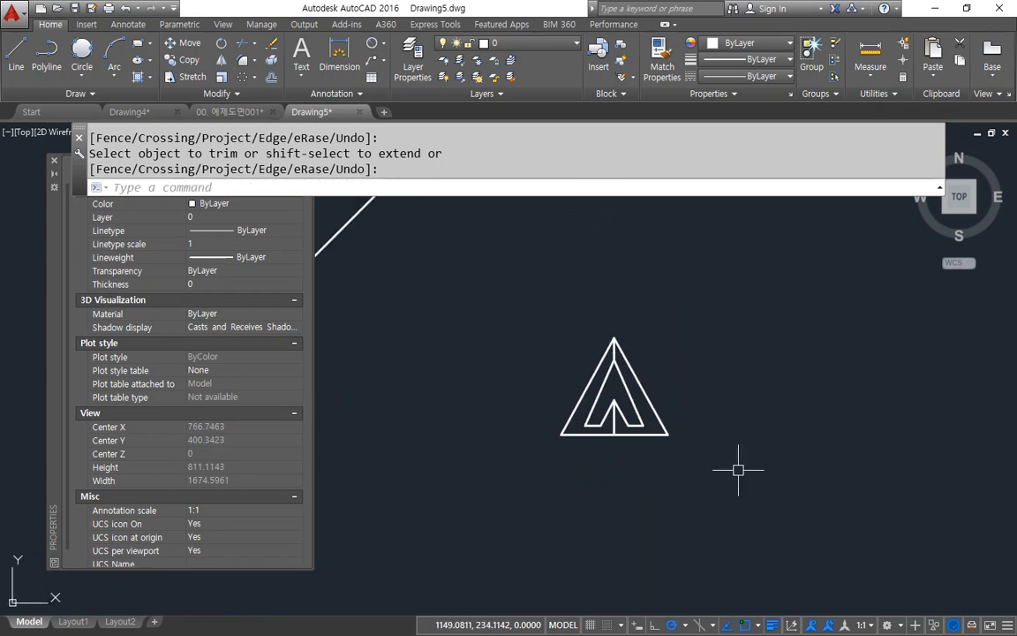
pyautogui.scroll(3, 548, 442)
pyautogui.write('l')
pyautogui.press('Return')
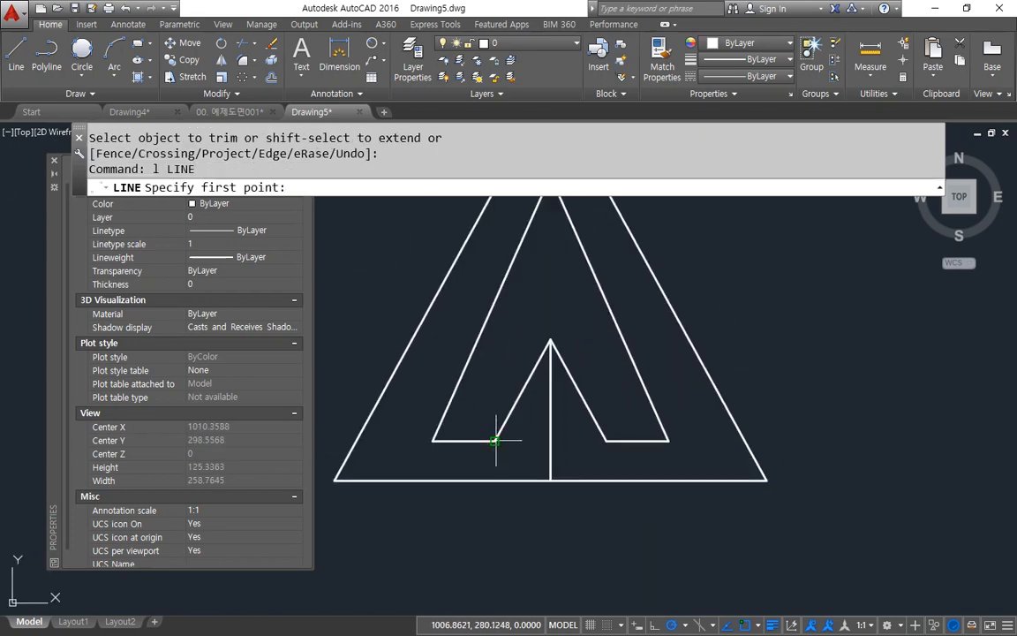
pyautogui.click(495, 439)
pyautogui.click(606, 440)
pyautogui.press('Return')
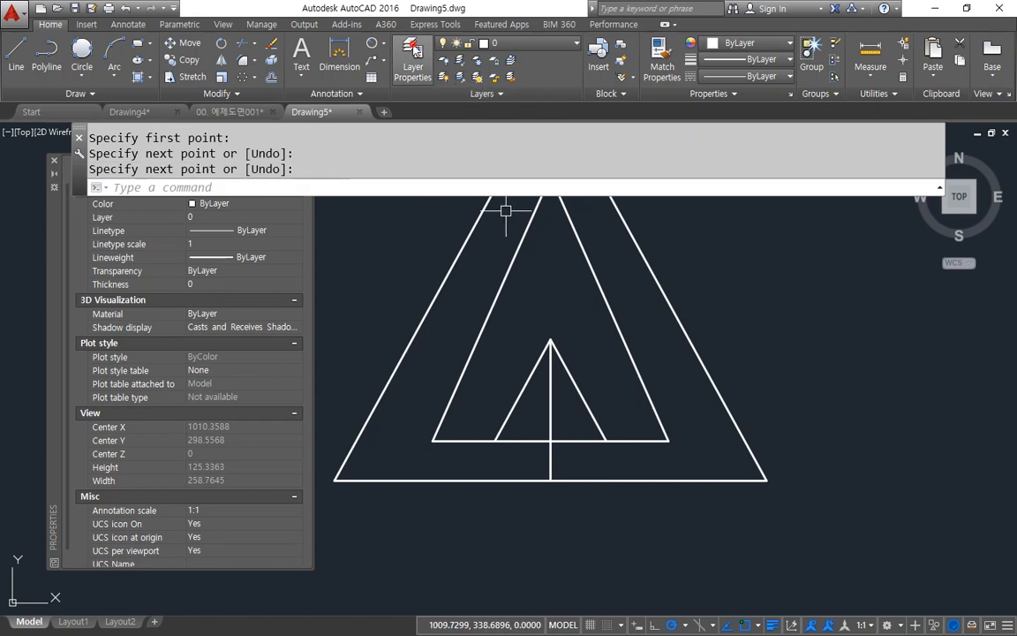
# Step: Create a new layer named hid and accept white as its colour
pyautogui.click(412, 62)
pyautogui.hotkey('alt', 'n')
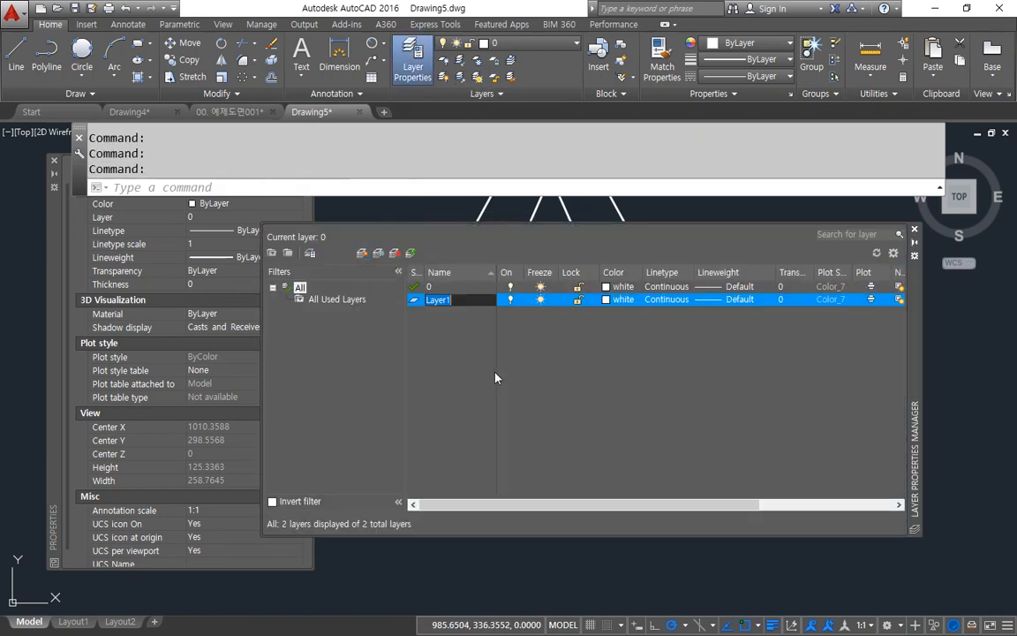
pyautogui.write('hid')
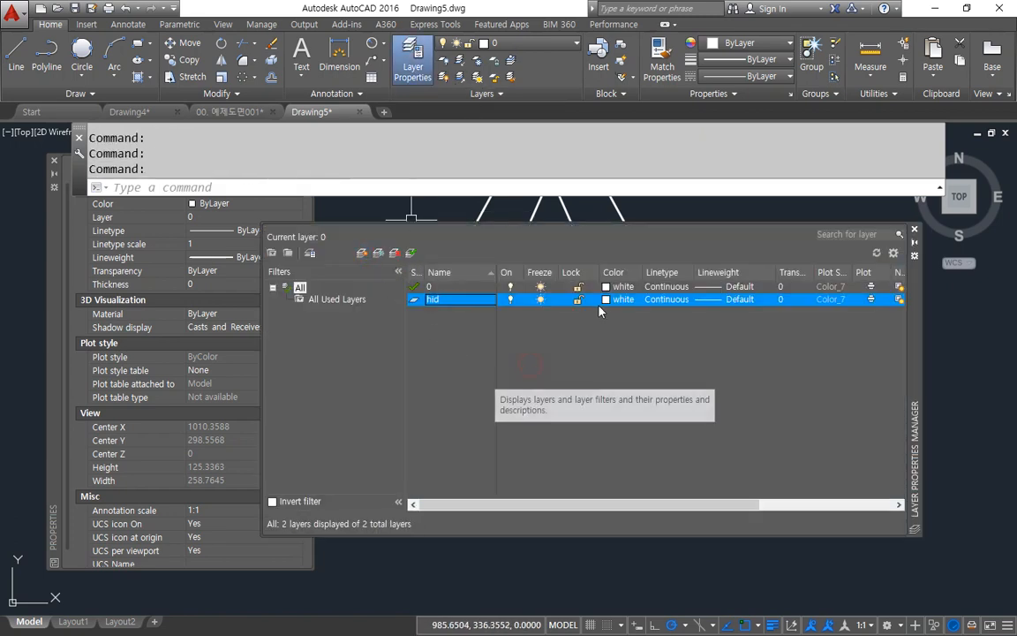
pyautogui.click(618, 300)
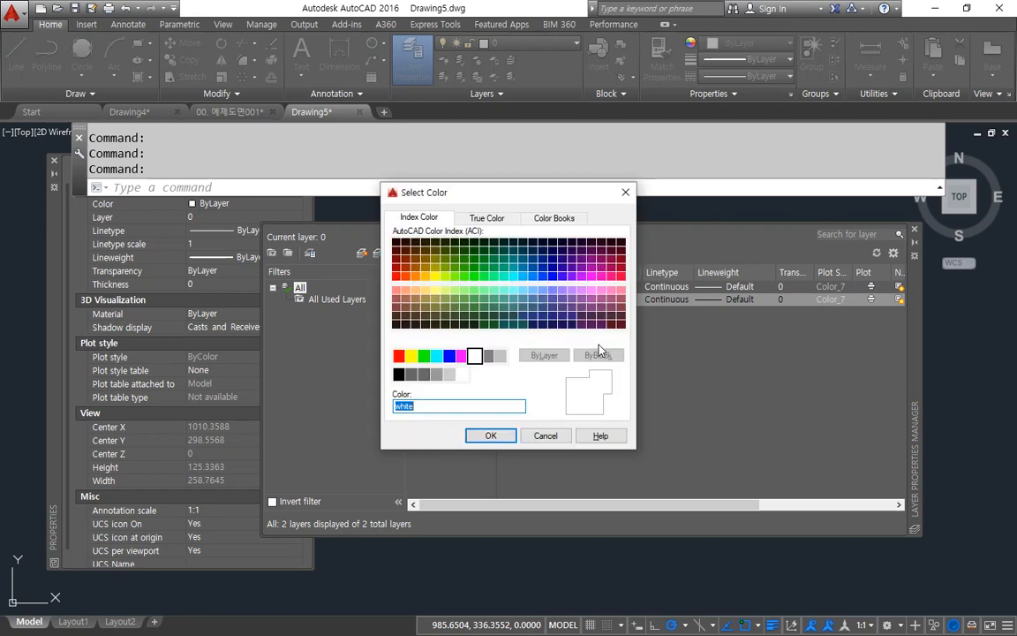
pyautogui.press('Return')
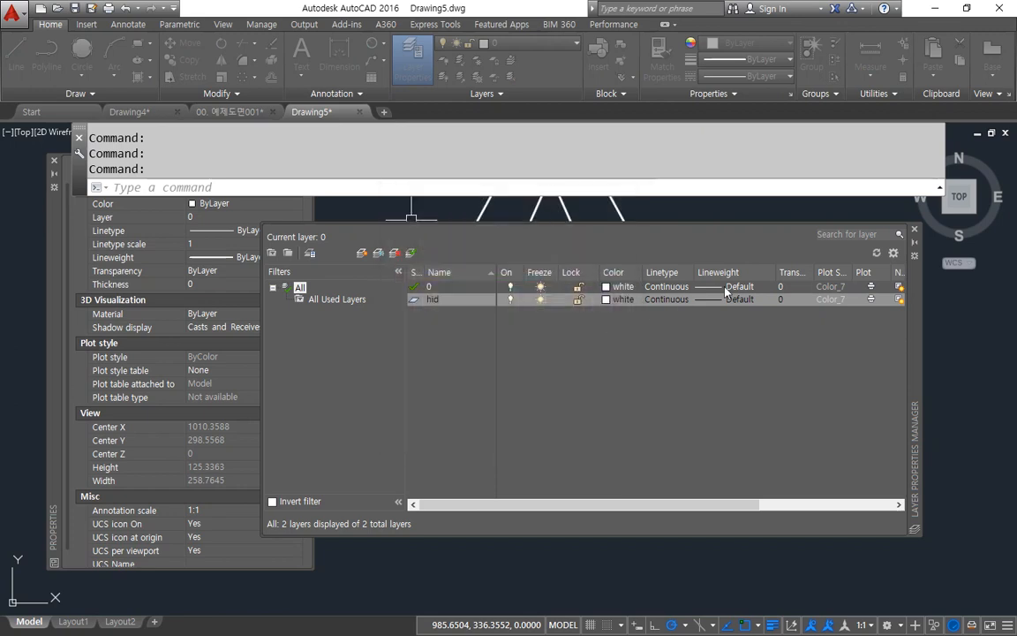
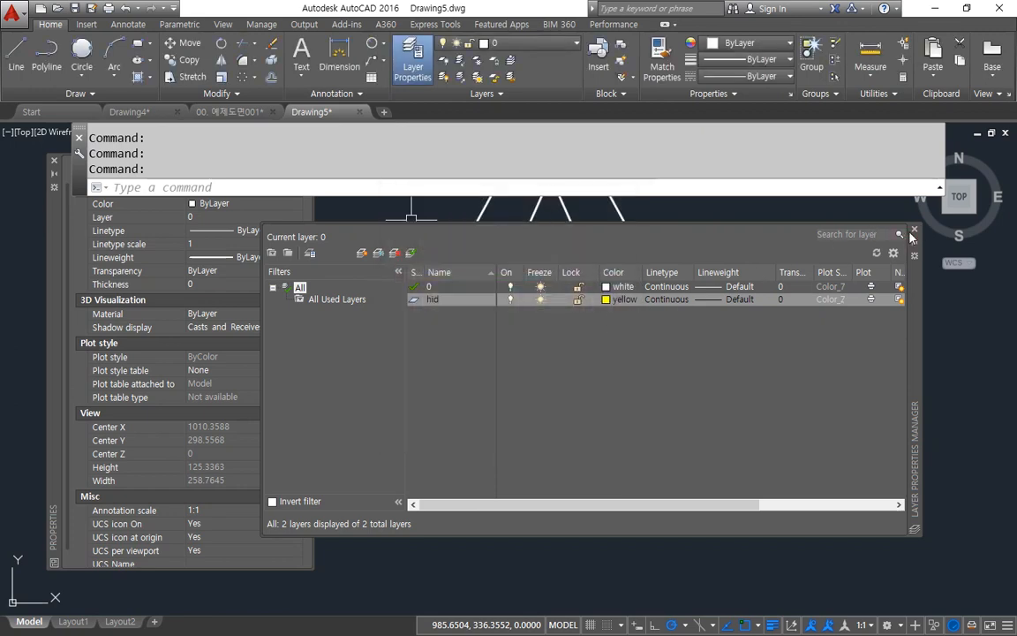
# Step: Load the HIDDEN linetype and assign it to the hid layer
pyautogui.click(664, 299)
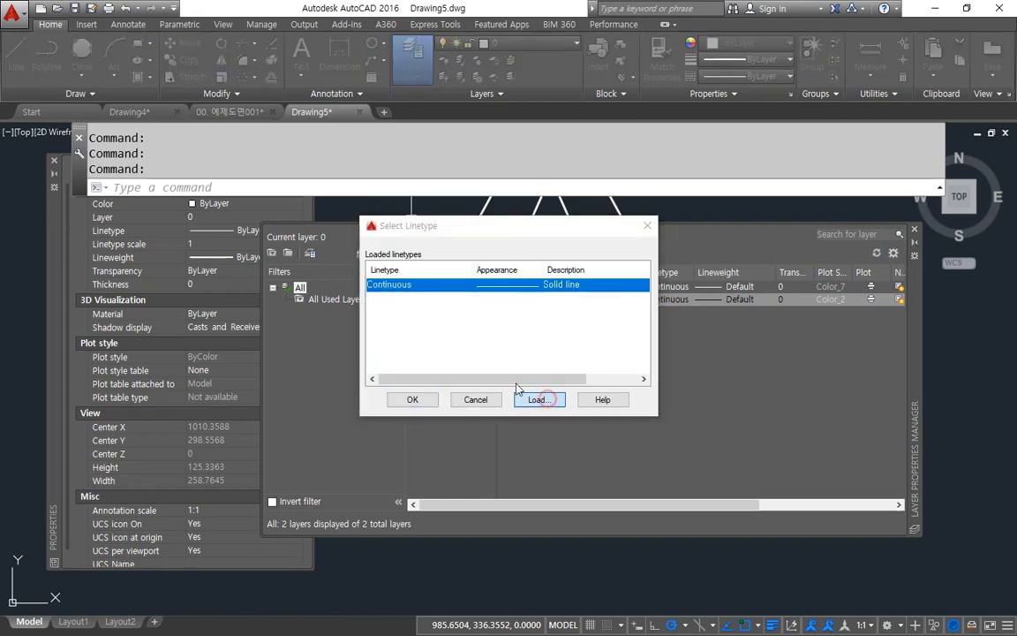
pyautogui.click(536, 334)
pyautogui.press('c')
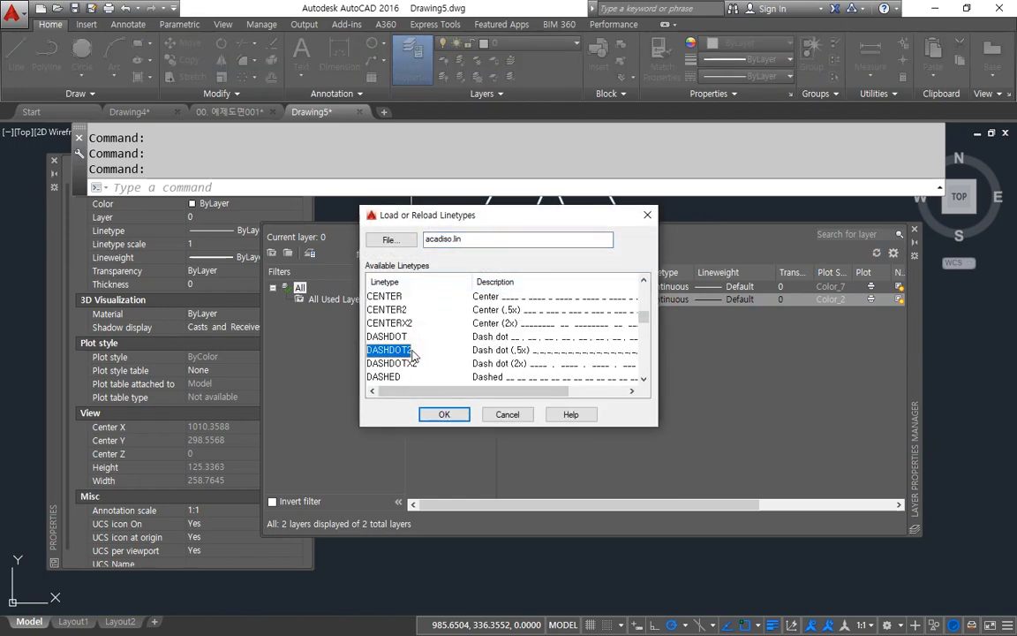
pyautogui.press('h')
pyautogui.click(441, 415)
pyautogui.click(393, 304)
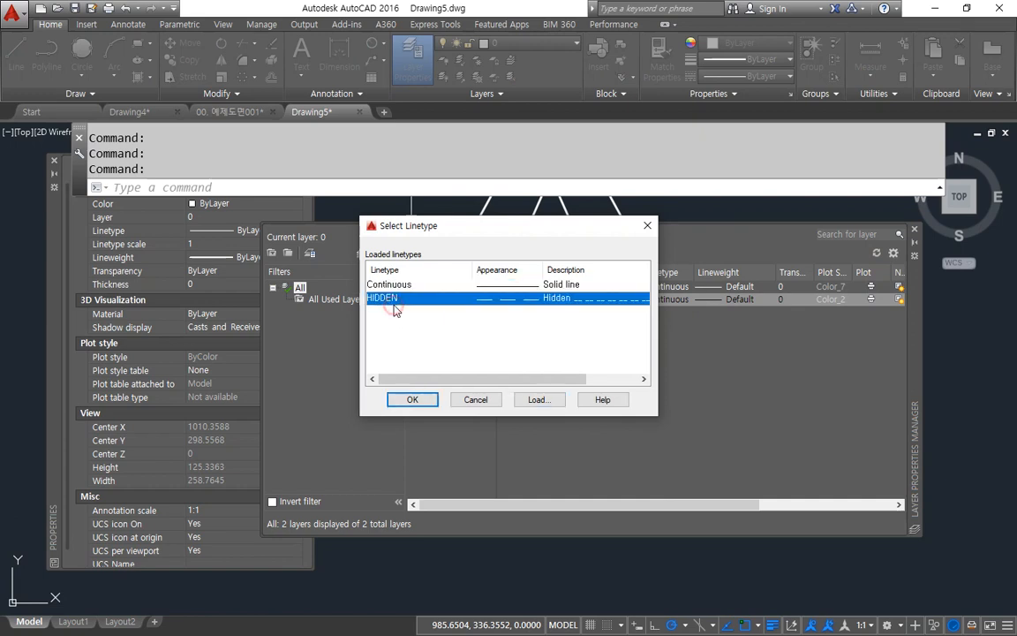
pyautogui.click(395, 403)
pyautogui.click(914, 229)
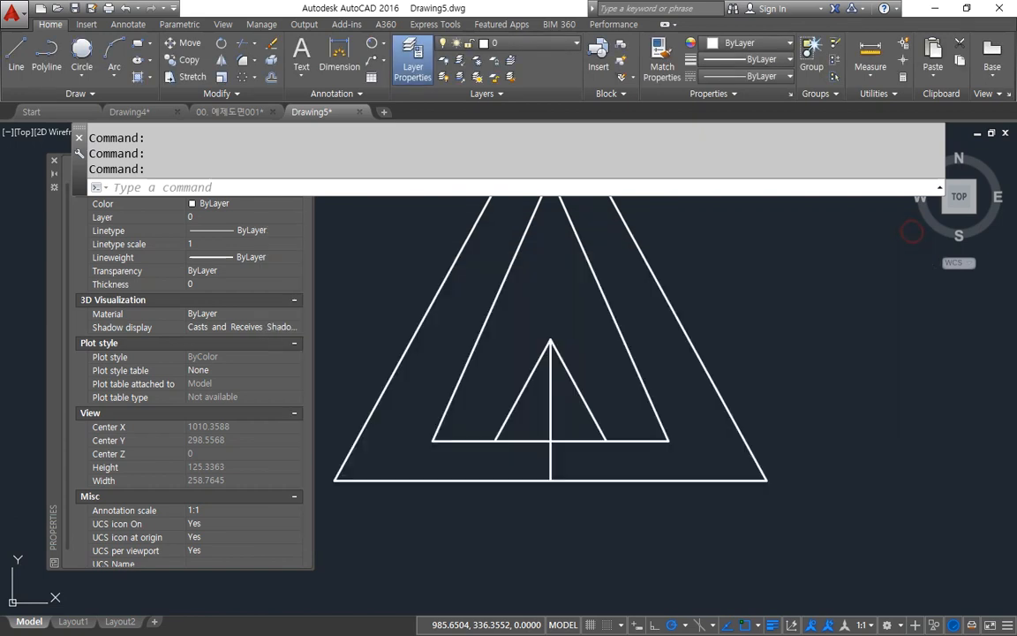
# Step: Move the base line of the small triangle in the side view onto the hid layer
pyautogui.click(576, 441)
pyautogui.click(524, 46)
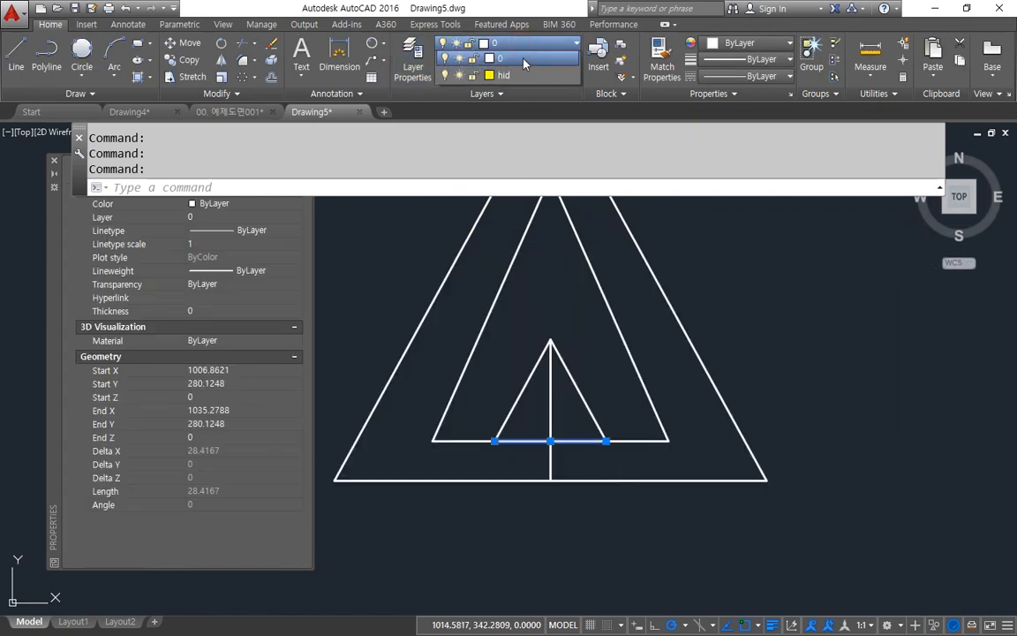
pyautogui.click(503, 77)
pyautogui.press('Escape')
pyautogui.press('Escape')
pyautogui.press('Escape')
pyautogui.scroll(-3, 647, 461)
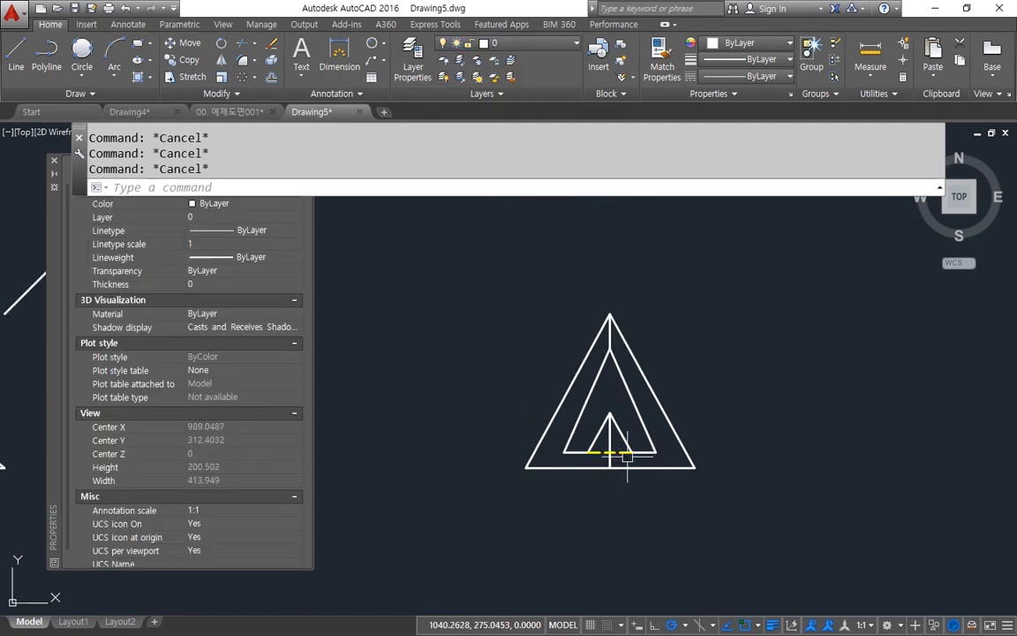
# Step: Draw a horizontal line in the front view from the short left slanted edge's upper end to the right slanted edge
pyautogui.moveTo(597, 445); pyautogui.dragTo(960, 415, button='middle')
pyautogui.scroll(-2, 581, 408)
pyautogui.moveTo(581, 408); pyautogui.dragTo(836, 423, button='middle')
pyautogui.scroll(2, 586, 427)
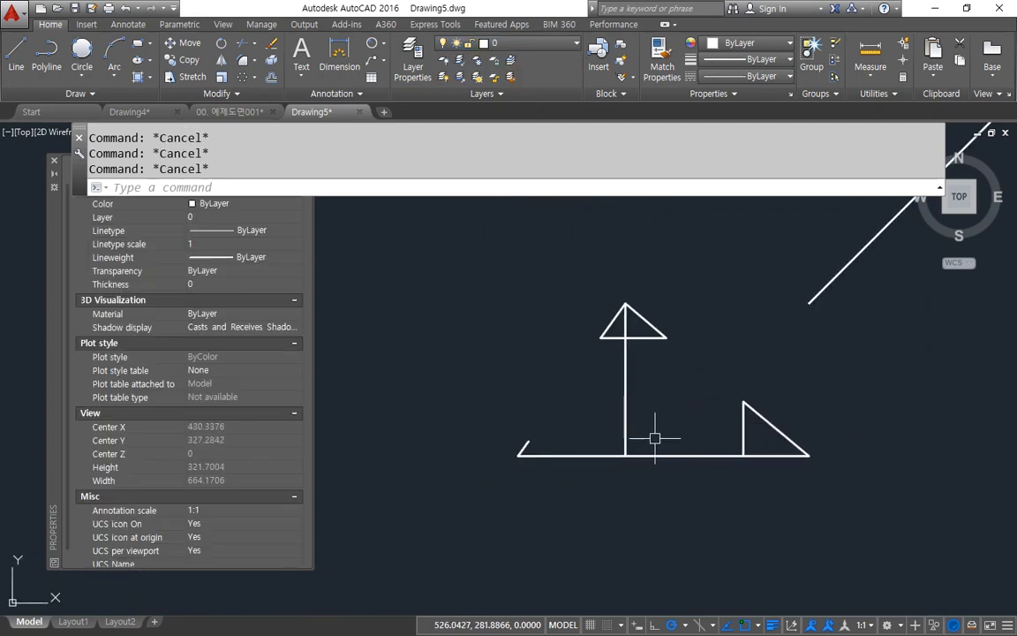
pyautogui.write('l')
pyautogui.press('Return')
pyautogui.click(528, 441)
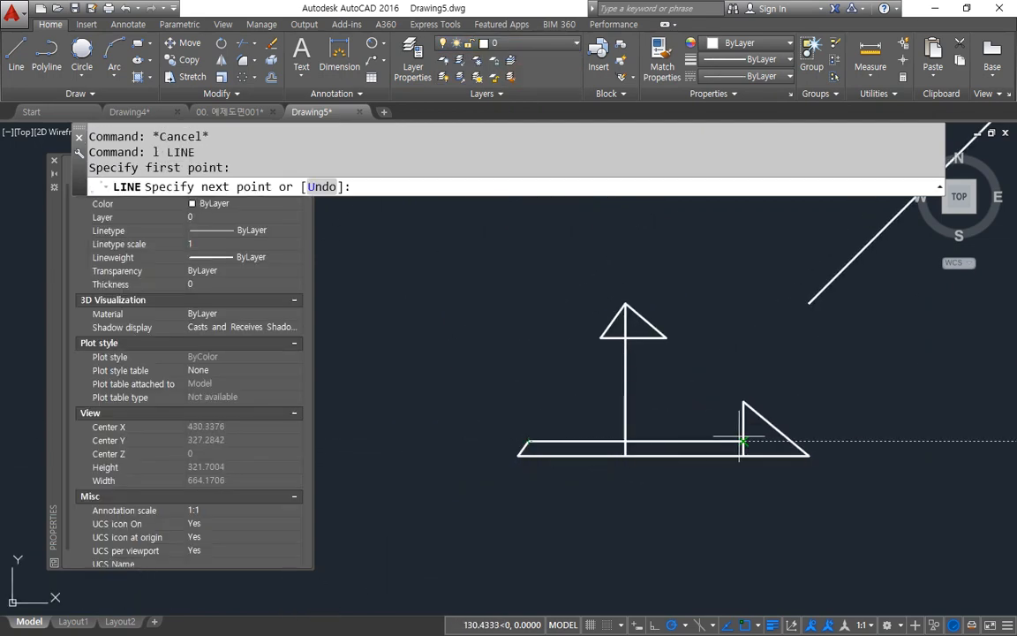
pyautogui.click(790, 441)
pyautogui.press('Return')
pyautogui.scroll(2, 785, 424)
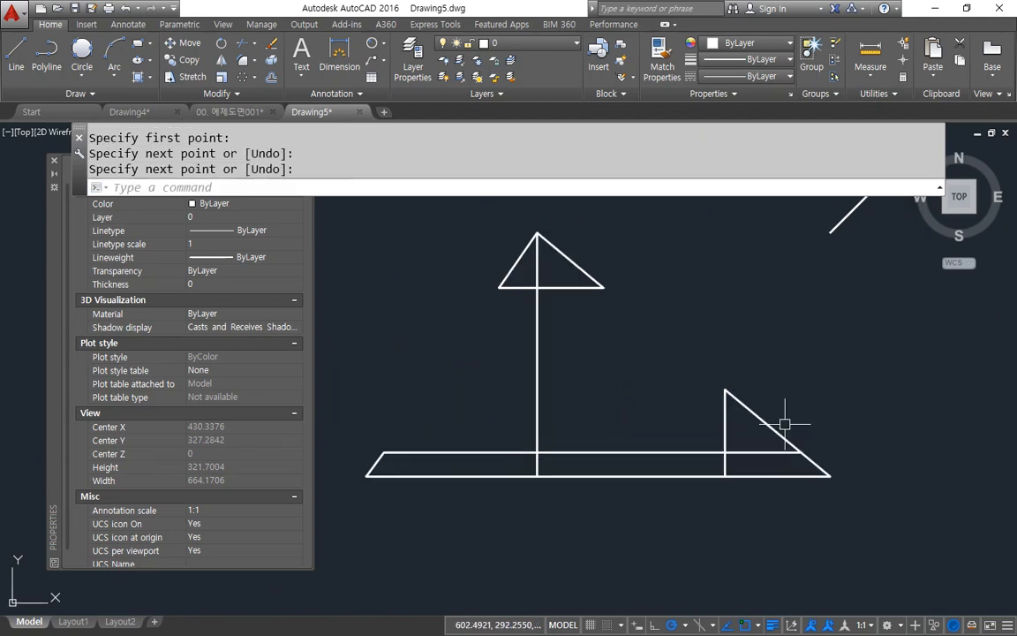
# Step: Place vertical construction lines through the two base corners of the front view's upper triangle
pyautogui.write('xl')
pyautogui.press('Return')
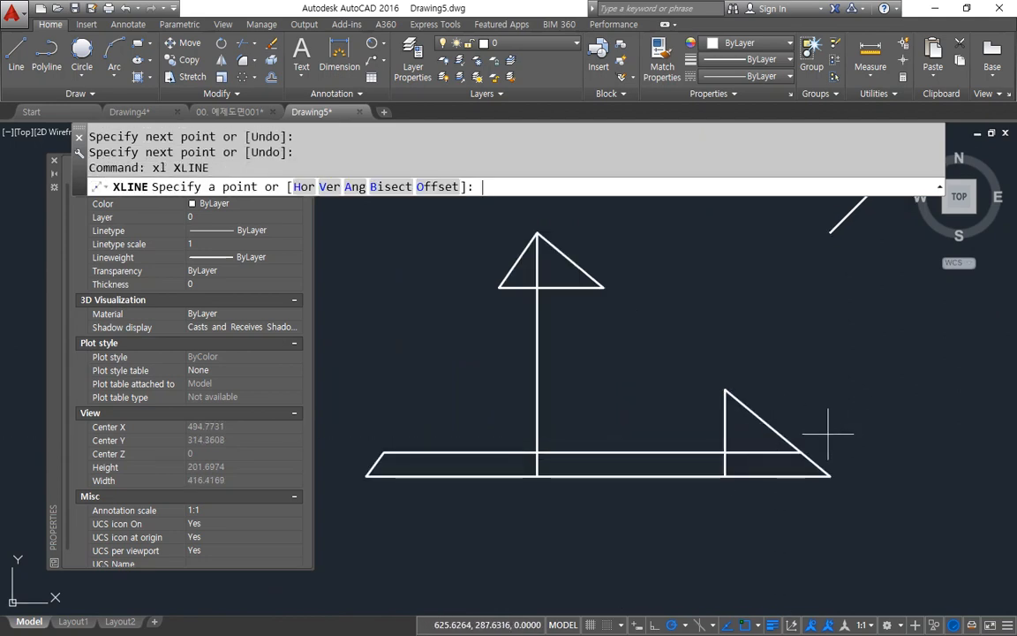
pyautogui.write('v')
pyautogui.press('Return')
pyautogui.click(499, 287)
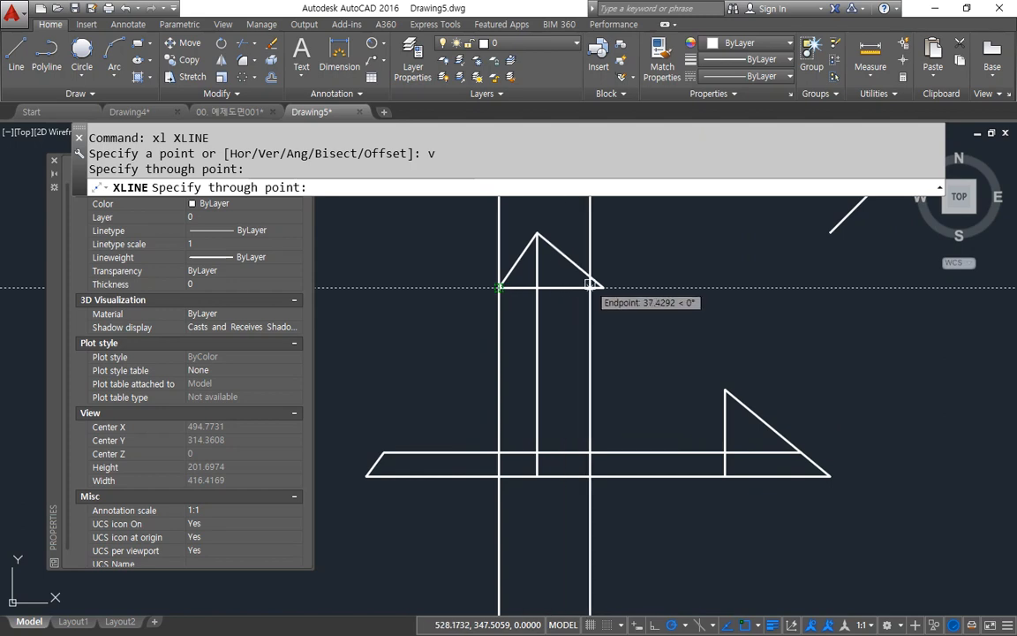
pyautogui.click(604, 287)
pyautogui.press('Return')
# Step: Place vertical construction lines through both ends of the horizontal line just above the front view's base
pyautogui.scroll(-3, 601, 290)
pyautogui.moveTo(572, 295)
pyautogui.mouseDown(button='middle')
pyautogui.moveTo(557, 515)
pyautogui.moveTo(574, 418)
pyautogui.mouseUp(button='middle')
pyautogui.scroll(-2, 561, 250)
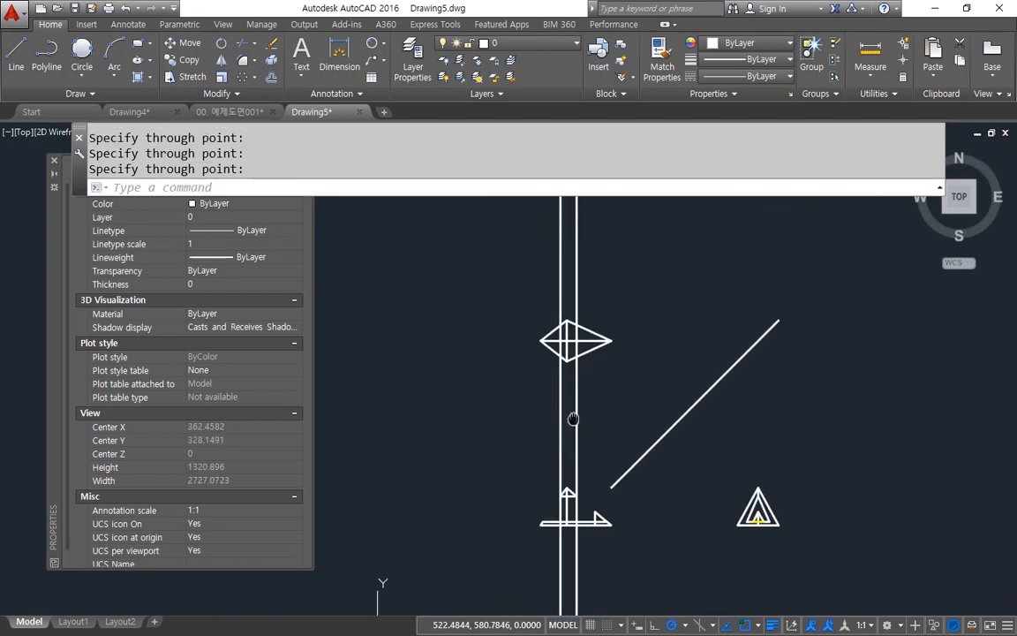
pyautogui.scroll(3, 587, 320)
pyautogui.scroll(1, 509, 398)
pyautogui.scroll(-3, 482, 410)
pyautogui.moveTo(506, 565); pyautogui.dragTo(606, 325, button='middle')
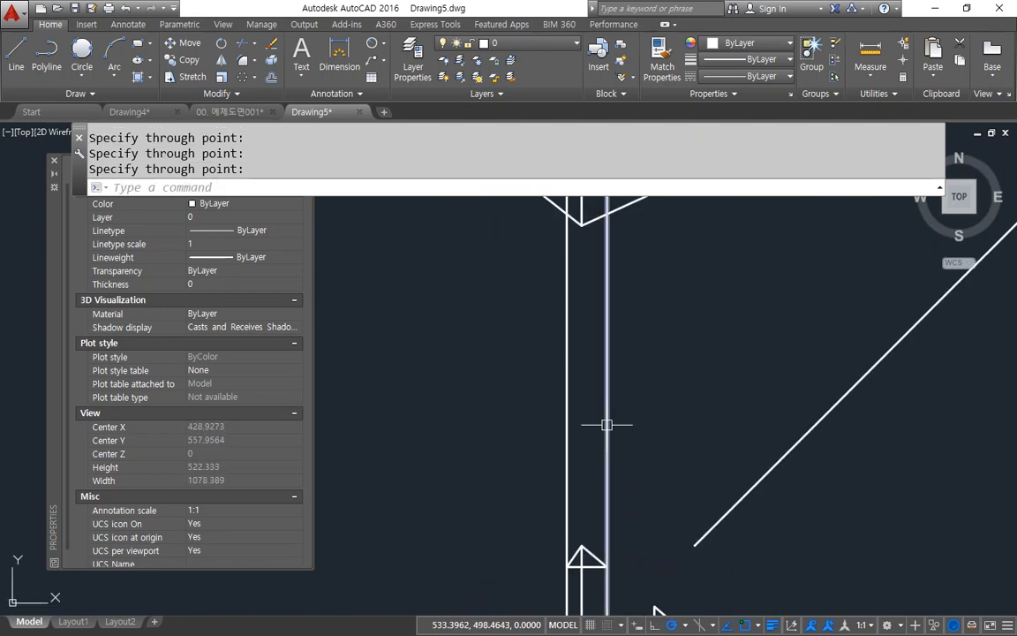
pyautogui.moveTo(609, 529); pyautogui.dragTo(612, 371, button='middle')
pyautogui.scroll(3, 643, 481)
pyautogui.write('xL')
pyautogui.press('Return')
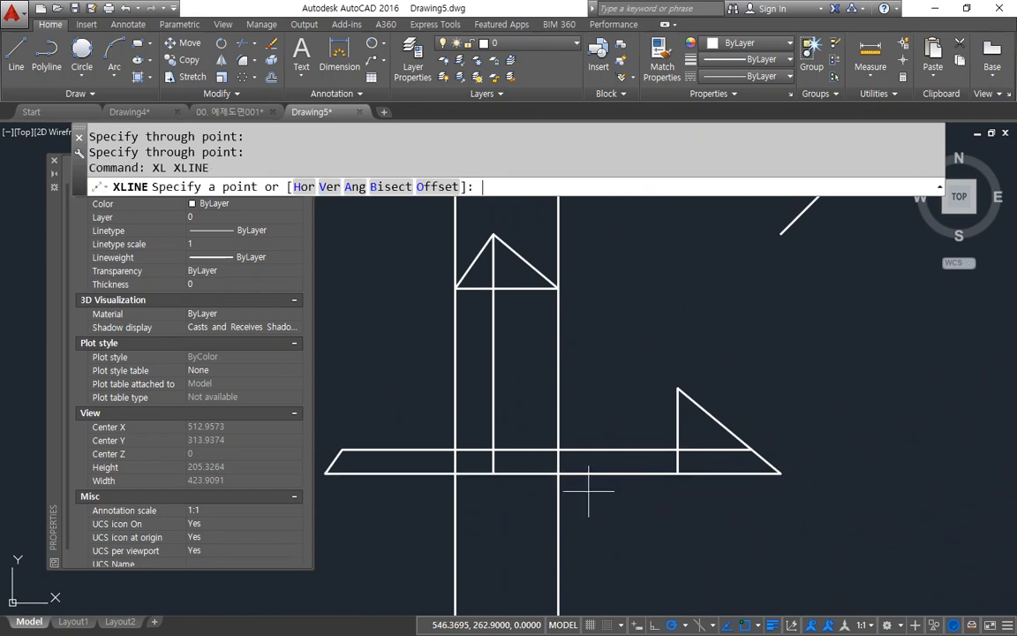
pyautogui.write('v')
pyautogui.press('Return')
pyautogui.click(342, 449)
pyautogui.click(751, 452)
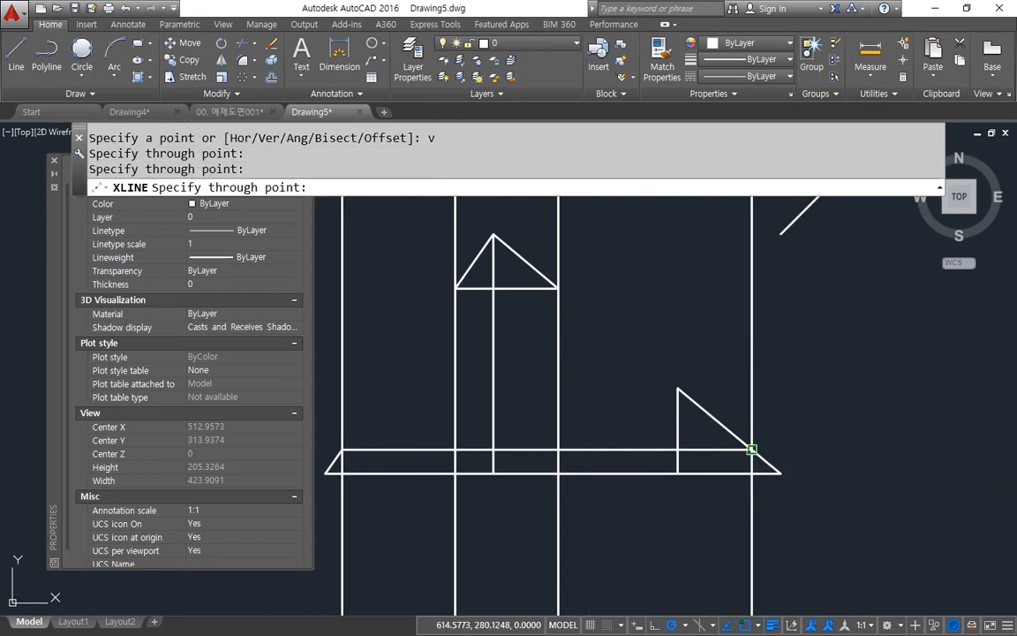
pyautogui.press('Return')
# Step: Copy the top view's two left edges from the left corner to where the leftmost construction line crosses the centre line
pyautogui.scroll(-5, 595, 445)
pyautogui.scroll(5, 590, 481)
pyautogui.moveTo(524, 544); pyautogui.dragTo(507, 427, button='middle')
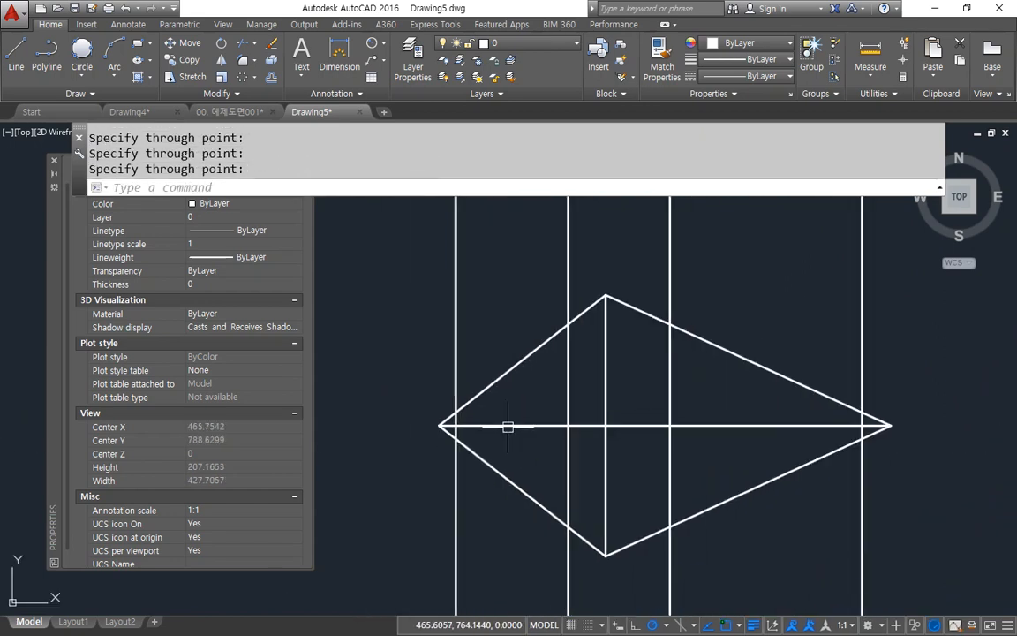
pyautogui.write('cp')
pyautogui.press('Return')
pyautogui.click(497, 472)
pyautogui.click(489, 389)
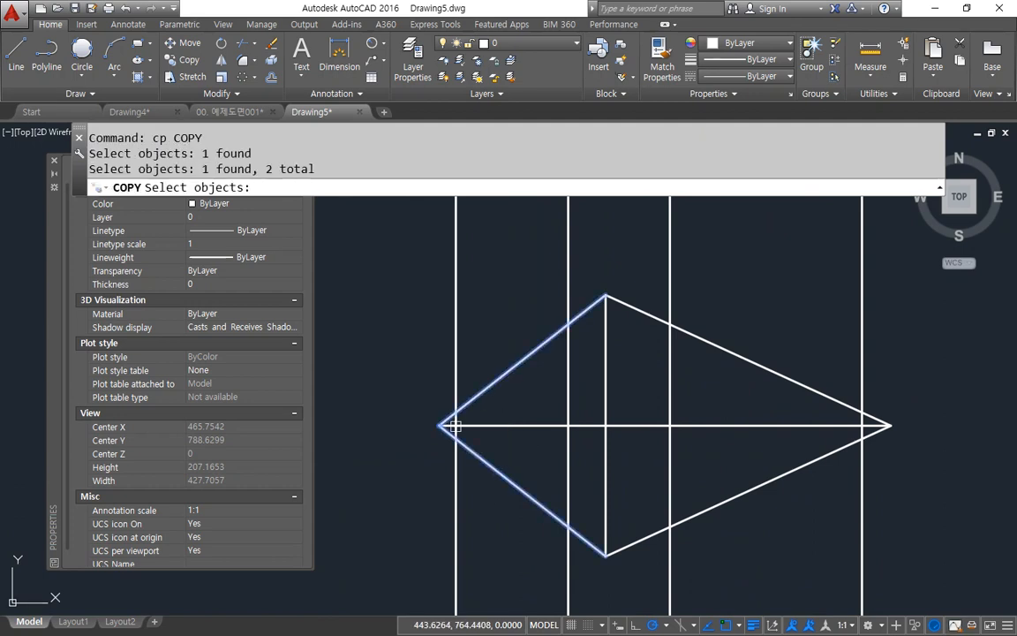
pyautogui.press('Return')
pyautogui.click(439, 426)
pyautogui.click(455, 426)
pyautogui.press('Return')
pyautogui.press('Return')
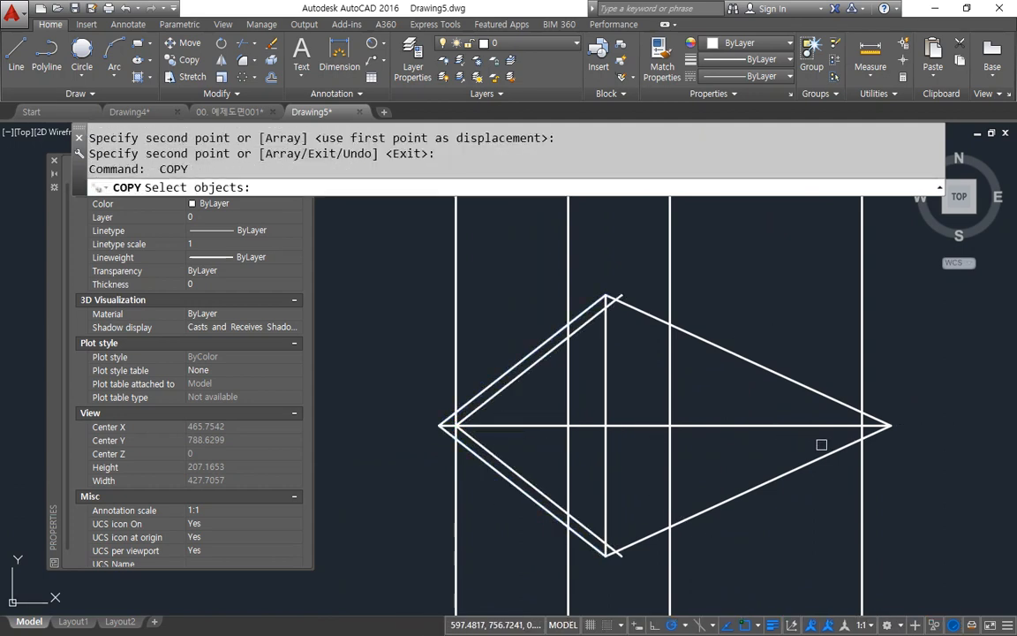
# Step: Copy the top view's two right edges from the right corner to where the rightmost construction line crosses the centre line
pyautogui.click(822, 452)
pyautogui.click(754, 363)
pyautogui.press('Return')
pyautogui.click(890, 425)
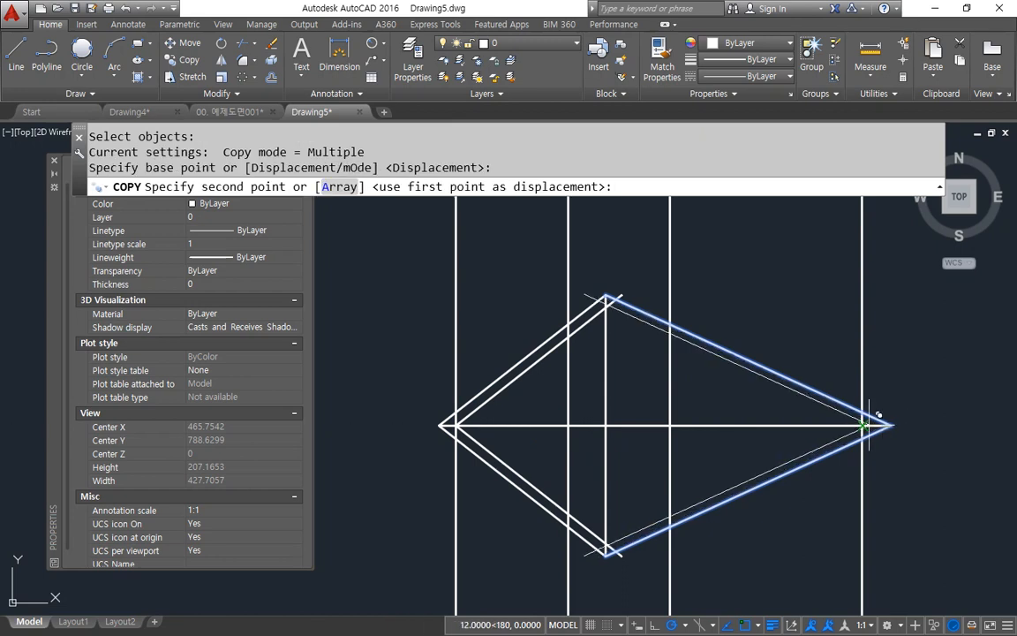
pyautogui.click(863, 426)
pyautogui.press('Return')
# Step: Offset the top view's horizontal centre line by 30 both upward and downward
pyautogui.write('o')
pyautogui.press('Return')
pyautogui.write('30')
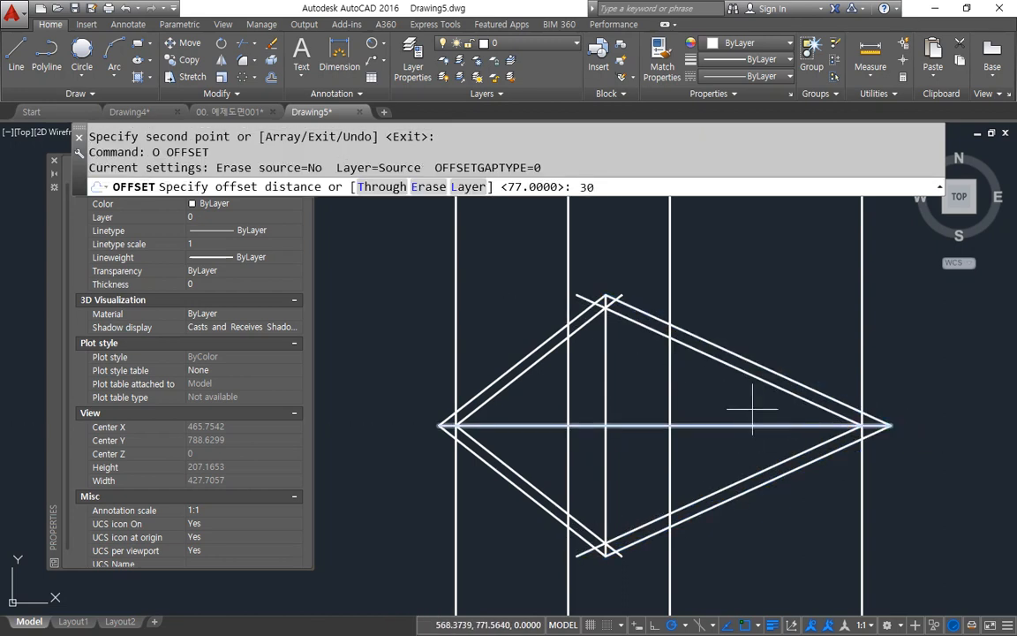
pyautogui.press('Return')
pyautogui.click(736, 425)
pyautogui.click(731, 403)
pyautogui.click(724, 423)
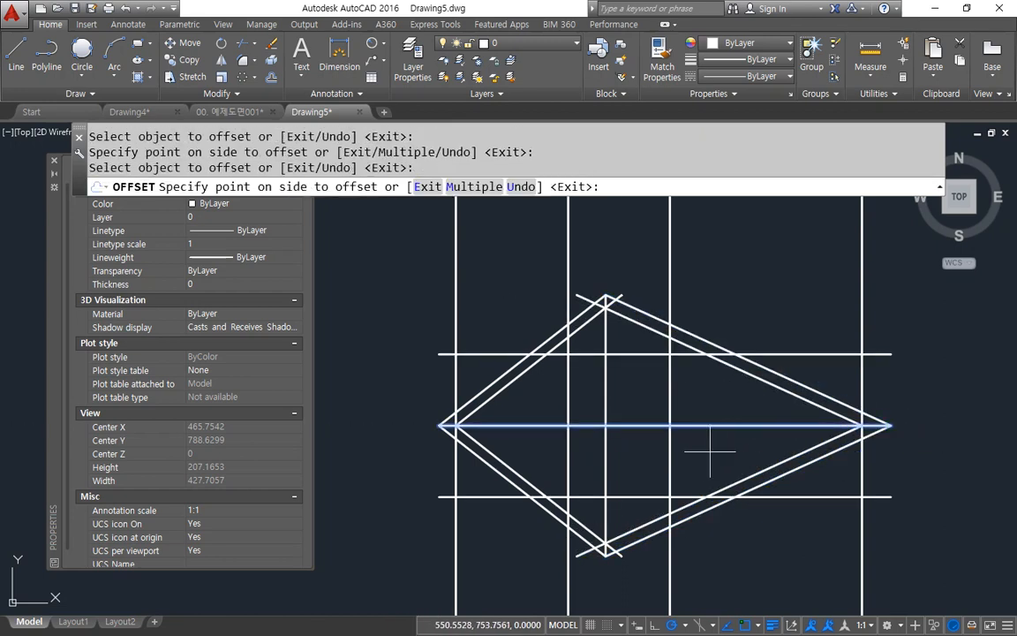
pyautogui.click(710, 450)
pyautogui.press('Return')
# Step: Fillet the upper offset line with the copied upper left and upper right edges into sharp corners
pyautogui.write('f')
pyautogui.press('Return')
pyautogui.click(555, 354)
pyautogui.click(538, 349)
pyautogui.press('Return')
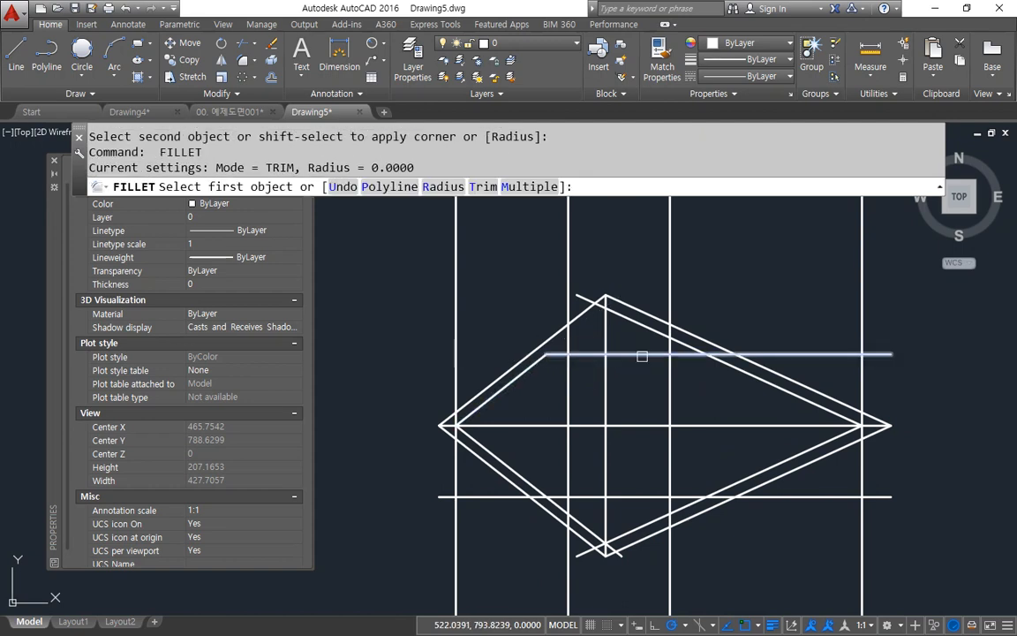
pyautogui.click(647, 354)
pyautogui.click(658, 332)
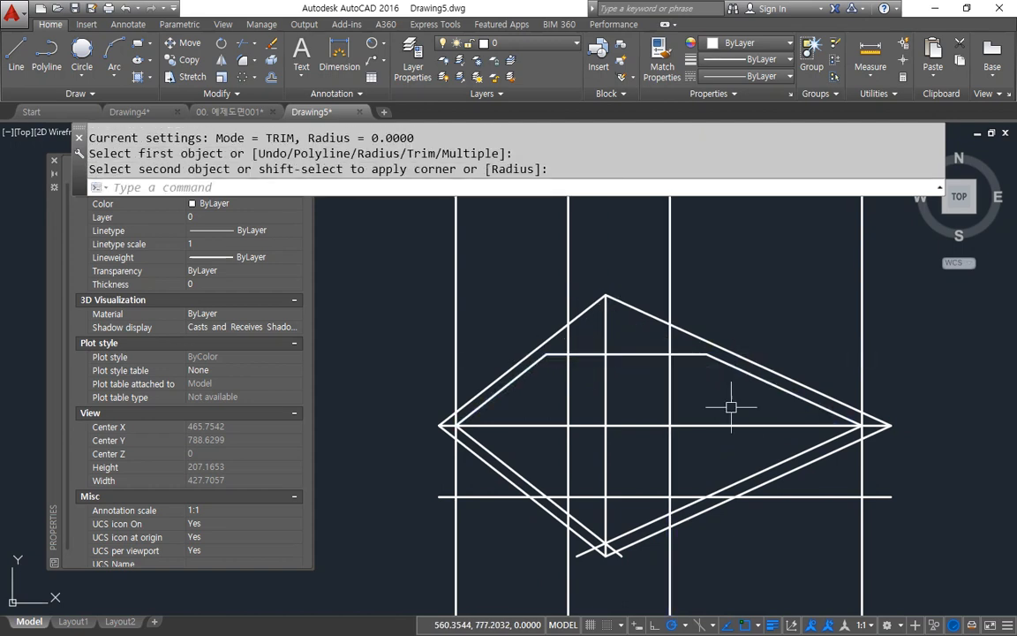
# Step: Fillet the lower offset line with the copied lower right and lower left edges into sharp corners
pyautogui.press('Return')
pyautogui.click(728, 481)
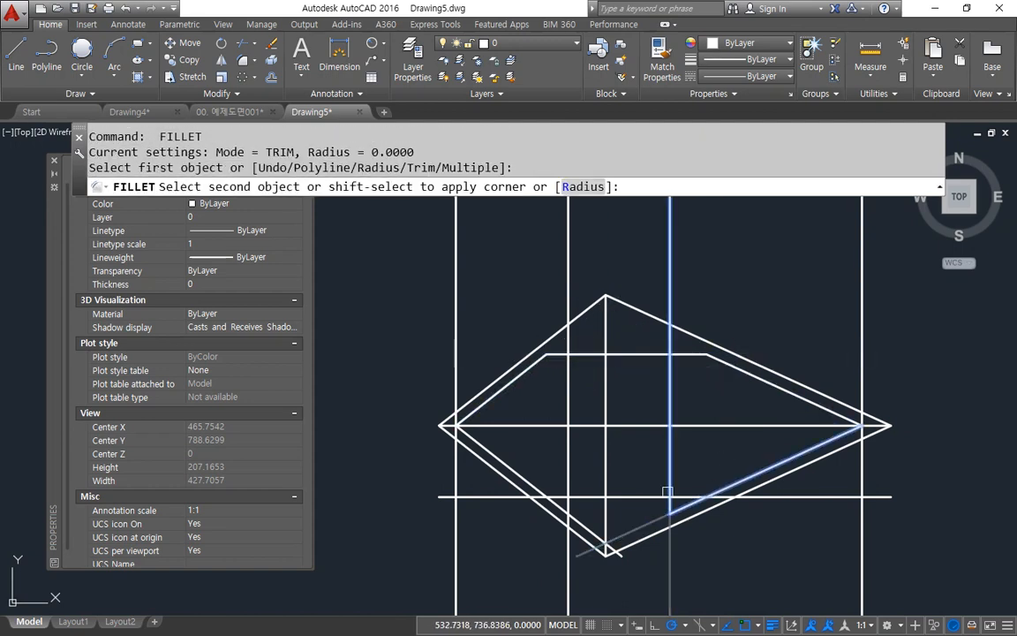
pyautogui.click(657, 495)
pyautogui.press('Return')
pyautogui.click(591, 495)
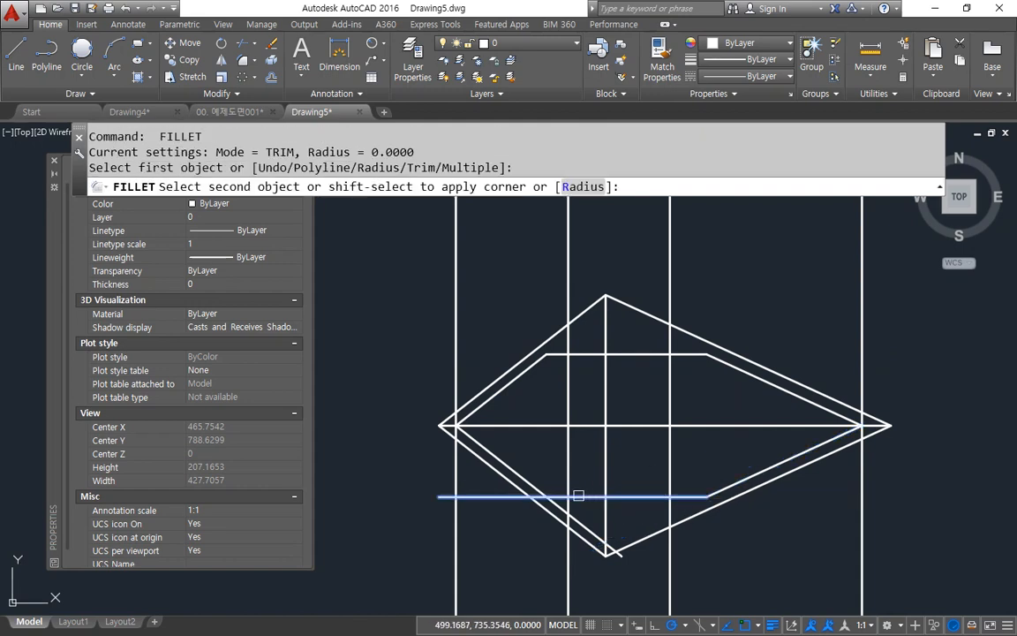
pyautogui.click(535, 481)
# Step: Draw lines joining the inner outline's two left corners through the intersection of the left inner construction line and the centre line
pyautogui.scroll(2, 521, 395)
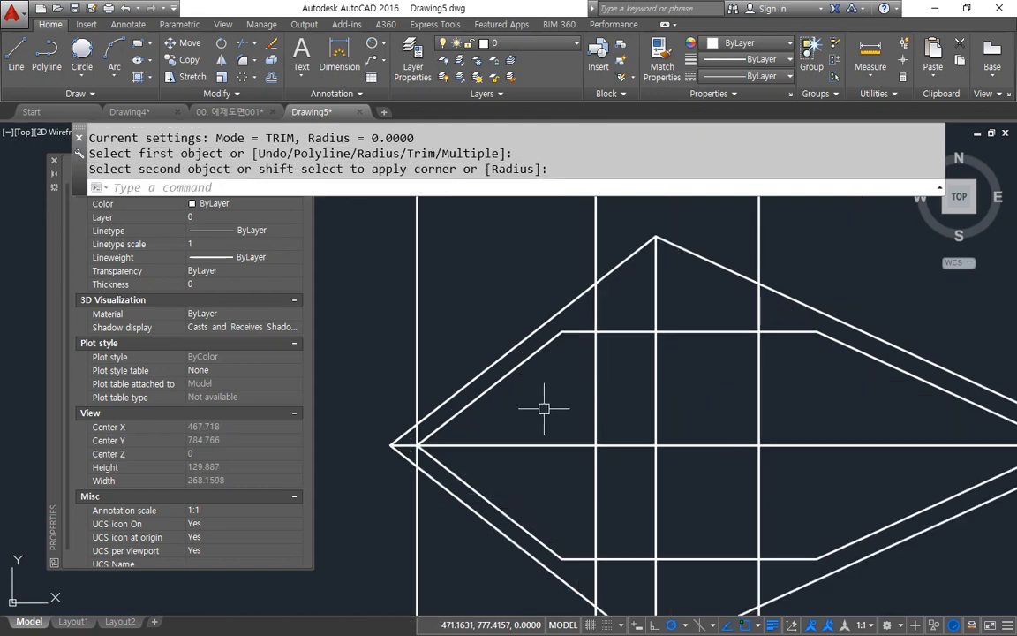
pyautogui.write('l')
pyautogui.press('Return')
pyautogui.click(562, 333)
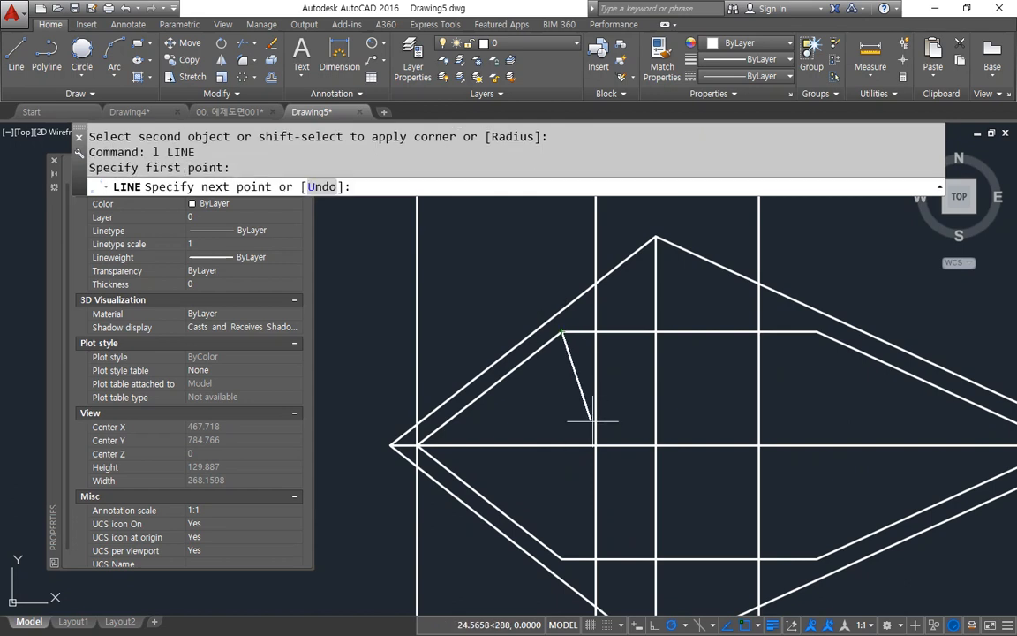
pyautogui.click(596, 446)
pyautogui.click(562, 558)
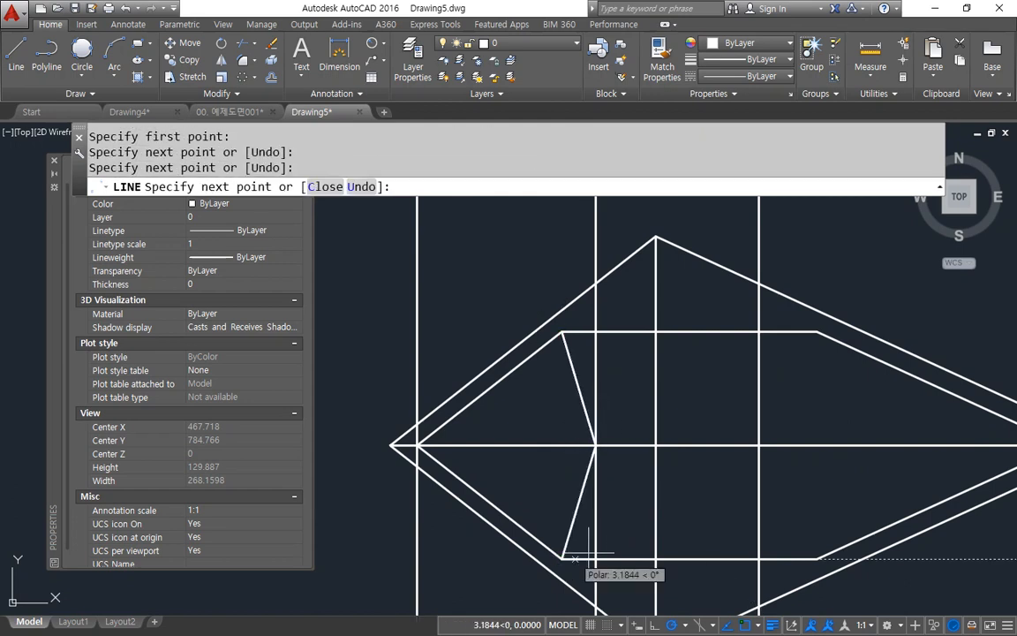
pyautogui.press('Return')
pyautogui.press('Return')
# Step: Draw lines joining the inner outline's two right corners through the intersection of the right inner construction line and the centre line
pyautogui.click(795, 558)
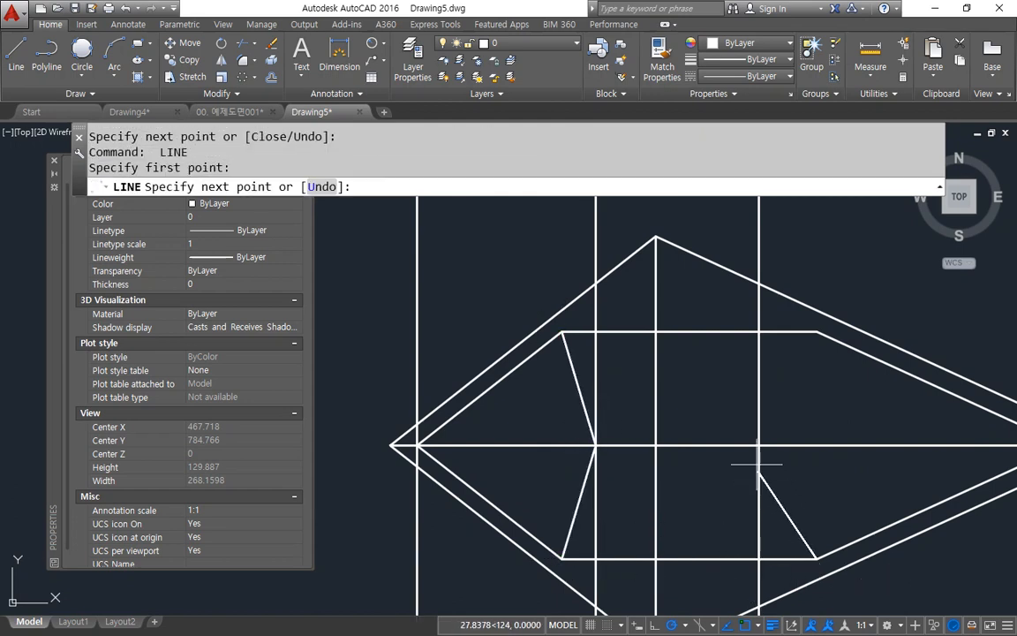
pyautogui.click(759, 446)
pyautogui.click(817, 332)
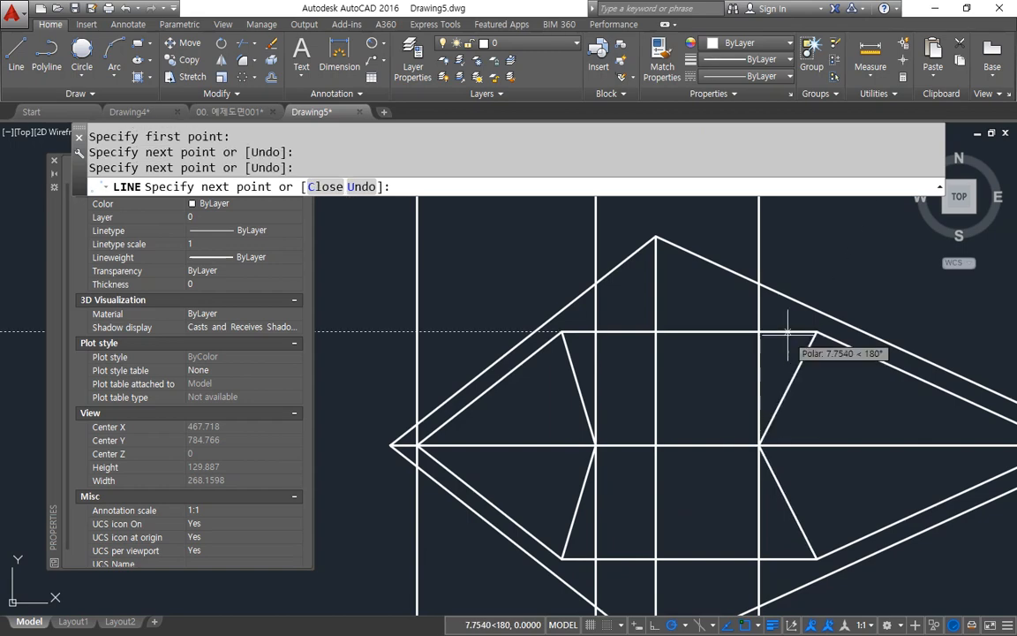
pyautogui.press('Return')
# Step: Erase the two inner vertical construction lines crossing the top view
pyautogui.click(783, 212)
pyautogui.click(708, 214)
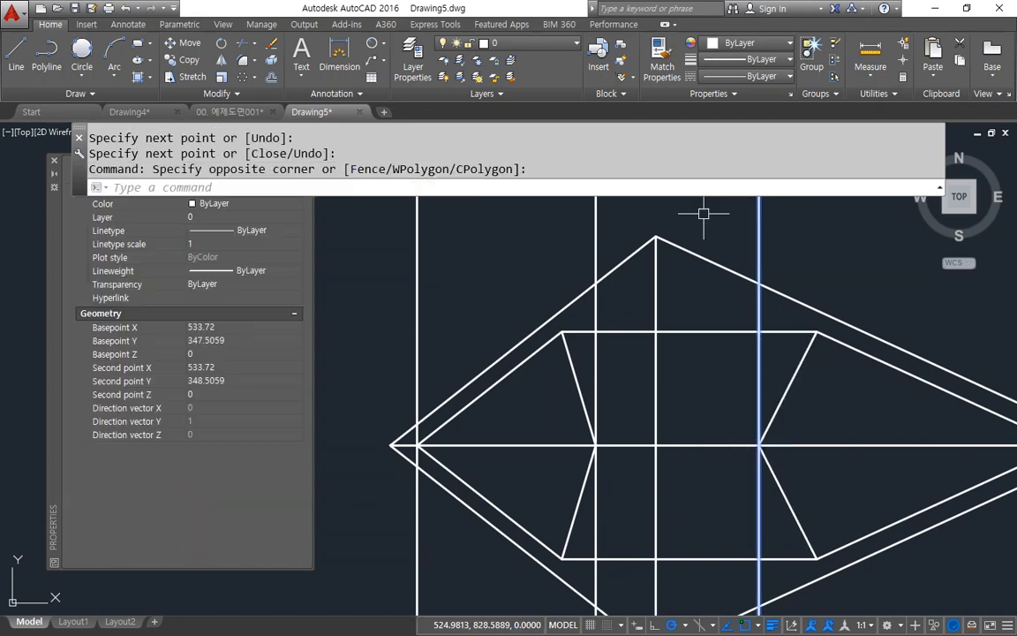
pyautogui.click(625, 221)
pyautogui.click(541, 230)
pyautogui.write('e')
pyautogui.press('Return')
# Step: Offset the top view's vertical centre line 77 to the right
pyautogui.write('O')
pyautogui.press('Return')
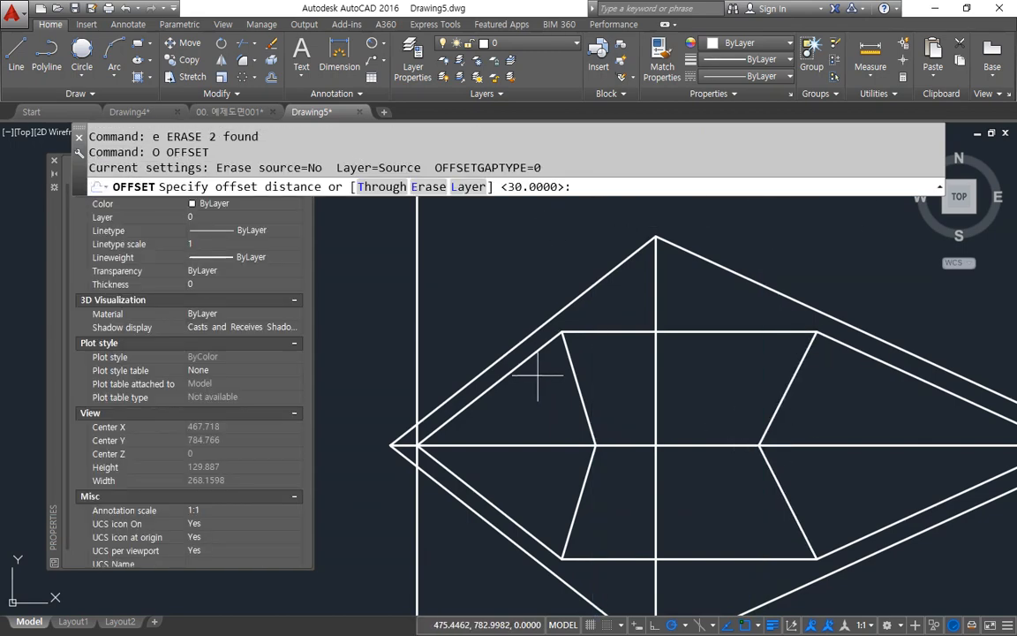
pyautogui.write('77')
pyautogui.press('Return')
pyautogui.click(655, 388)
pyautogui.click(700, 386)
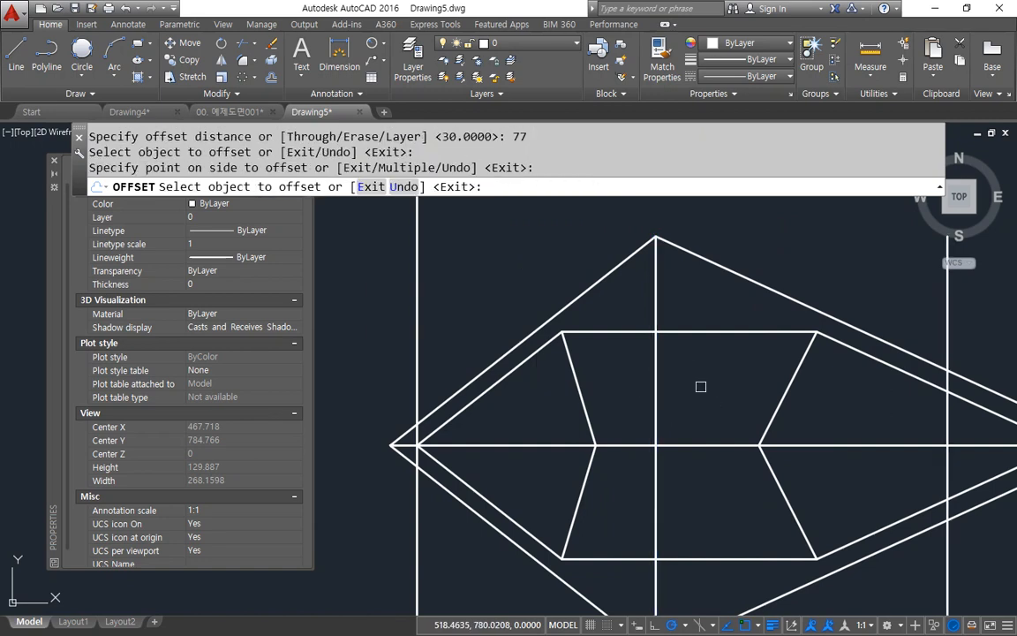
pyautogui.press('Return')
# Step: Fillet the offset vertical line with the copied upper right and lower right edges into sharp corners
pyautogui.moveTo(715, 386); pyautogui.dragTo(554, 359, button='middle')
pyautogui.write('f')
pyautogui.press('Return')
pyautogui.click(775, 359)
pyautogui.click(786, 393)
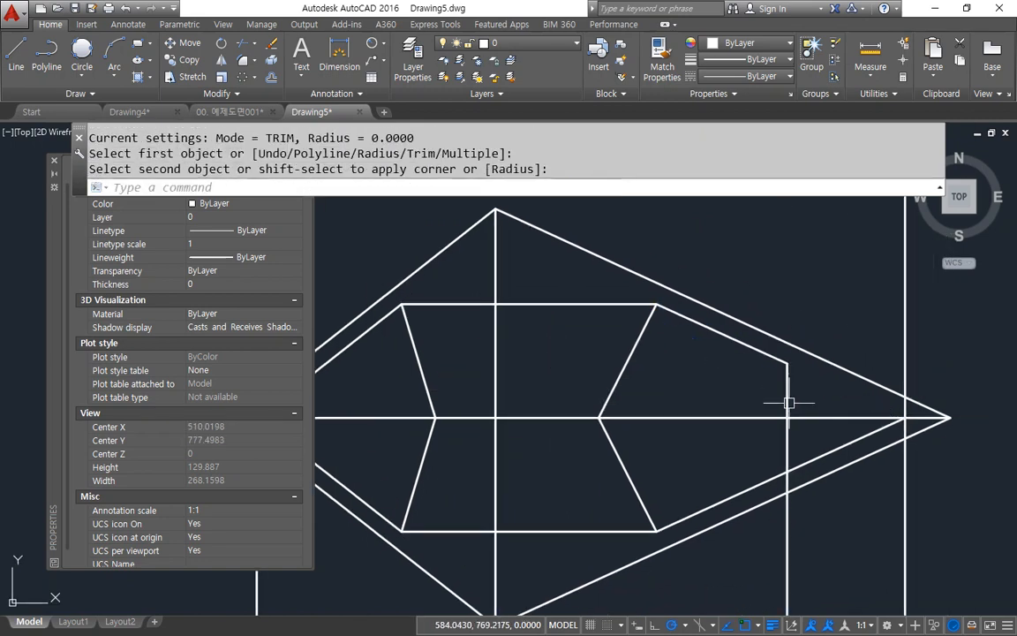
pyautogui.press('Return')
pyautogui.click(791, 418)
pyautogui.press('Escape')
pyautogui.press('Return')
pyautogui.click(786, 443)
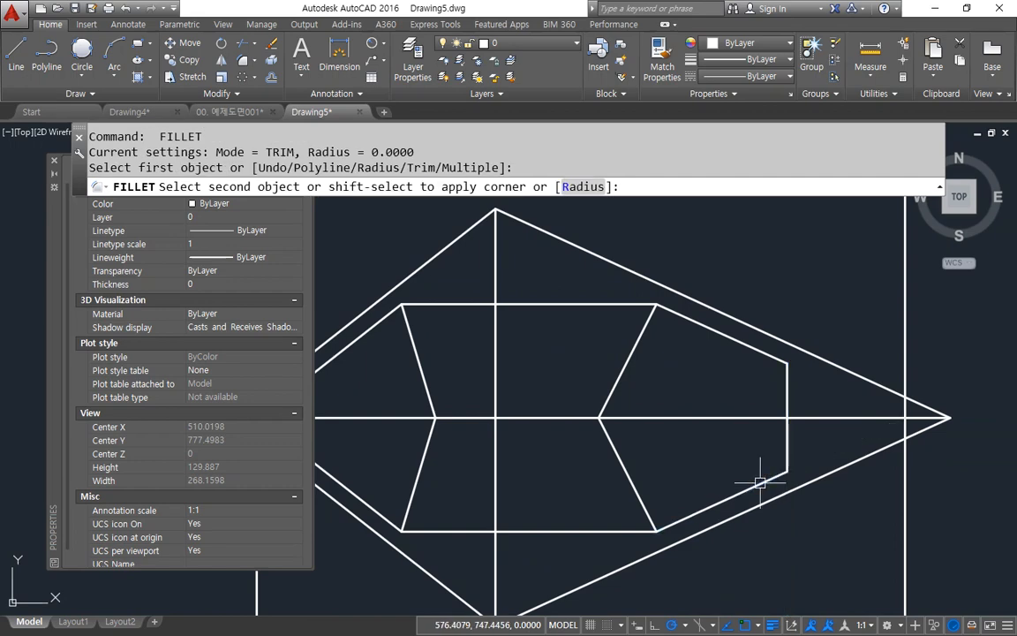
# Step: Fillet the inner outline's lower right corner sharp, and erase the two vertical construction lines near the top view's left and right ends
pyautogui.click(777, 485)
pyautogui.press('Return')
pyautogui.press('Escape')
pyautogui.scroll(-4, 922, 492)
pyautogui.click(949, 527)
pyautogui.click(897, 549)
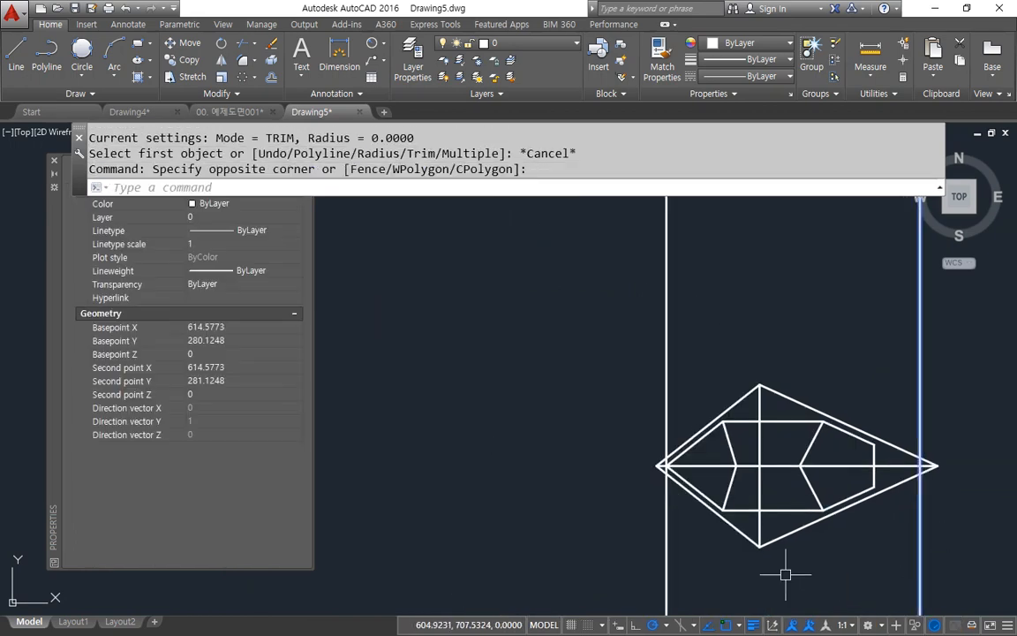
pyautogui.click(694, 566)
pyautogui.click(622, 565)
pyautogui.press('Delete')
# Step: Trim the horizontal centre line out of the left and right inner faces in the top view
pyautogui.write('tr')
pyautogui.press('Return')
pyautogui.press('Return')
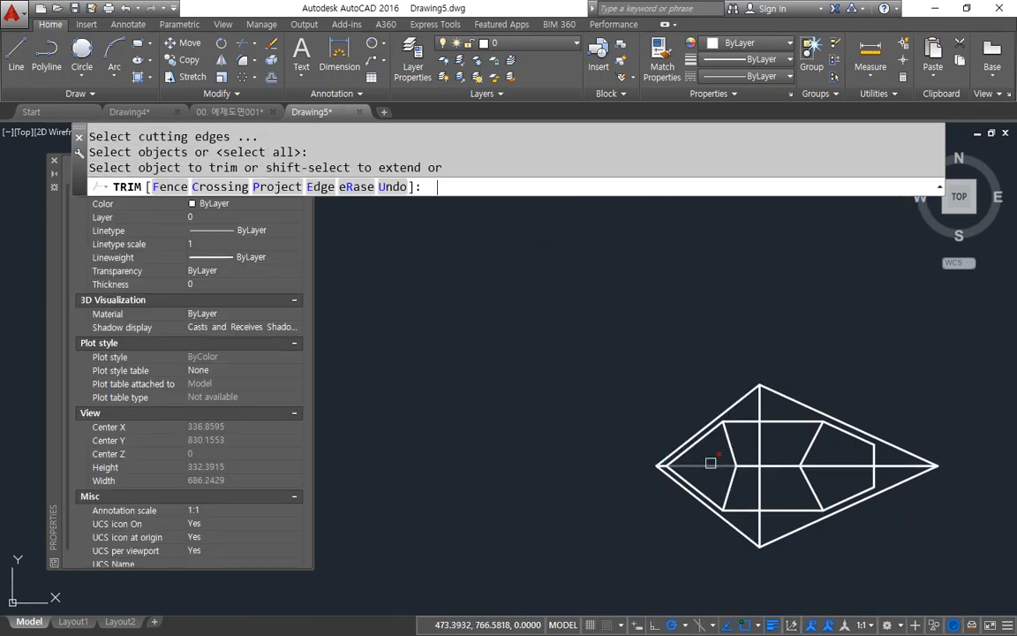
pyautogui.click(837, 442)
pyautogui.click(854, 450)
pyautogui.click(817, 482)
pyautogui.click(826, 475)
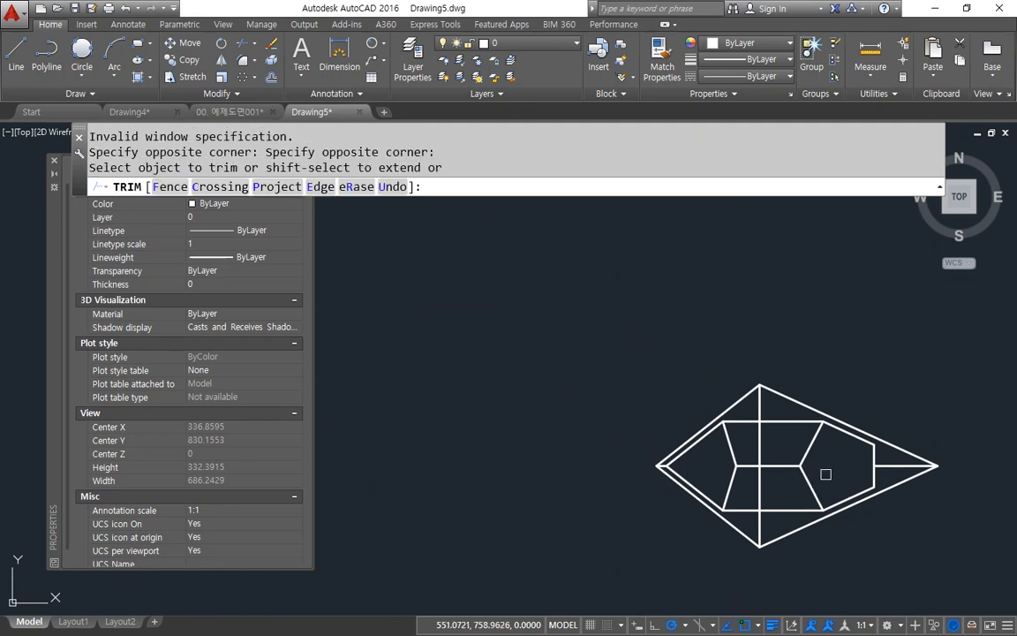
pyautogui.press('Return')
# Step: Move the two horizontal inner edges of the top view to the hid layer
pyautogui.click(793, 504)
pyautogui.click(790, 518)
pyautogui.click(792, 430)
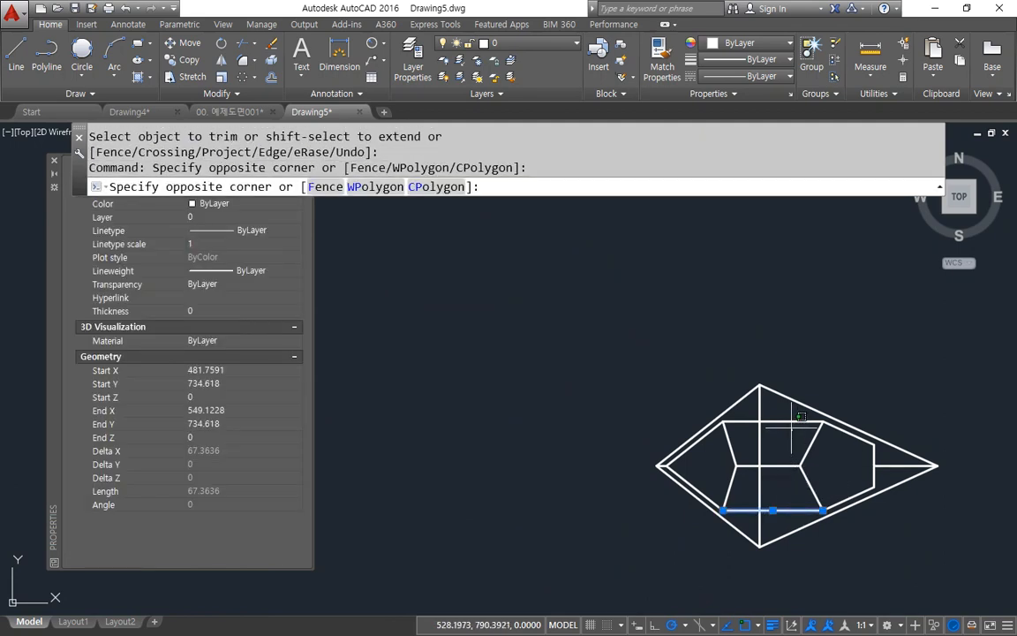
pyautogui.click(787, 412)
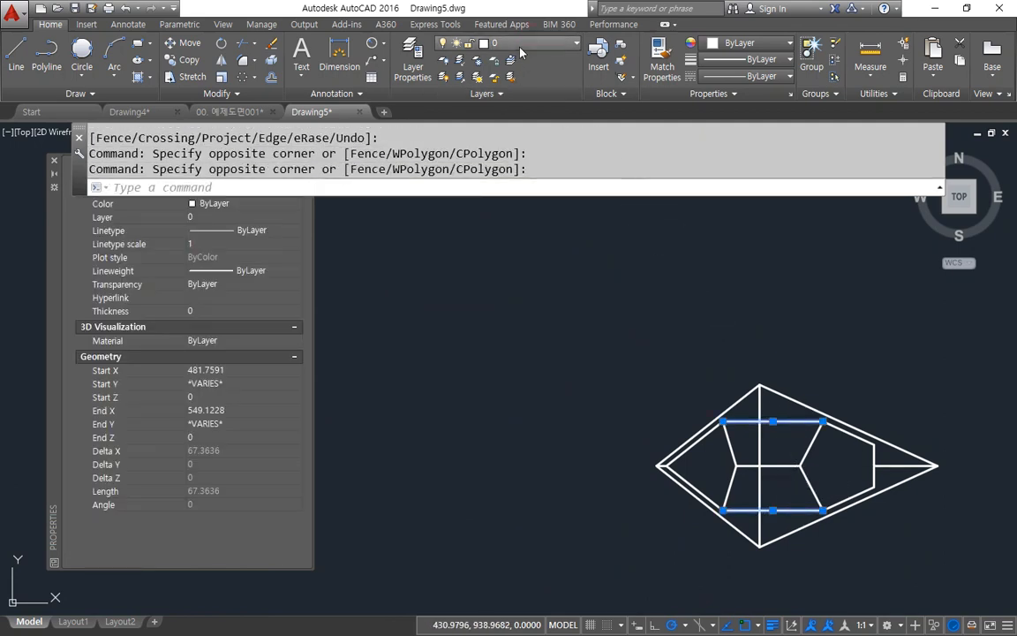
pyautogui.click(521, 46)
pyautogui.click(508, 78)
pyautogui.press('Escape')
pyautogui.press('Escape')
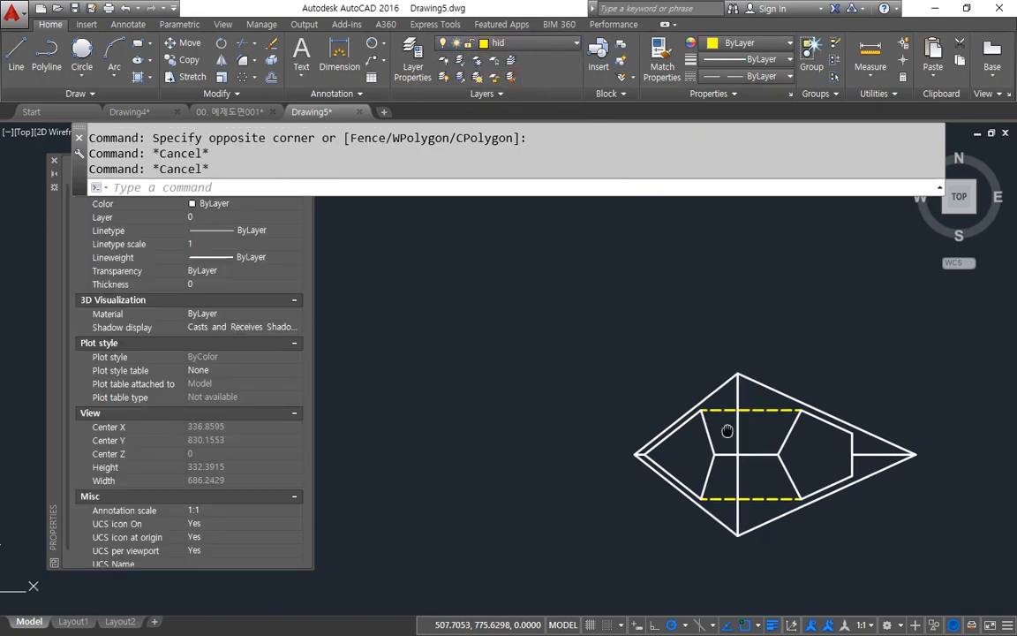
# Step: Draw vertical construction lines through the left and right ends of the top view's hidden edges
pyautogui.moveTo(761, 448); pyautogui.dragTo(593, 364, button='middle')
pyautogui.write('xl')
pyautogui.press('Return')
pyautogui.write('v')
pyautogui.press('Return')
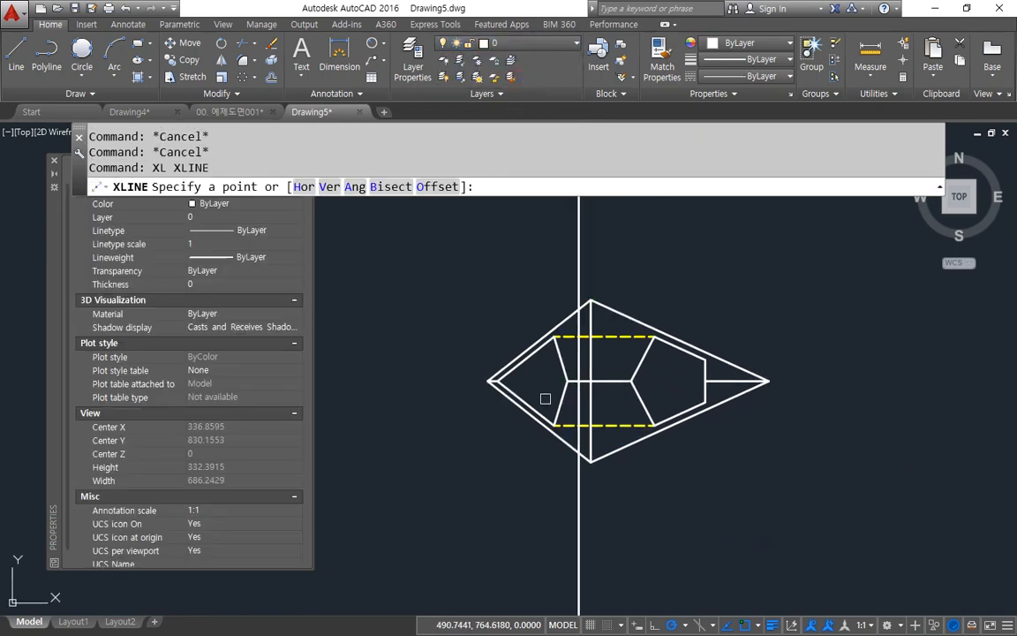
pyautogui.scroll(4, 545, 404)
pyautogui.click(818, 451)
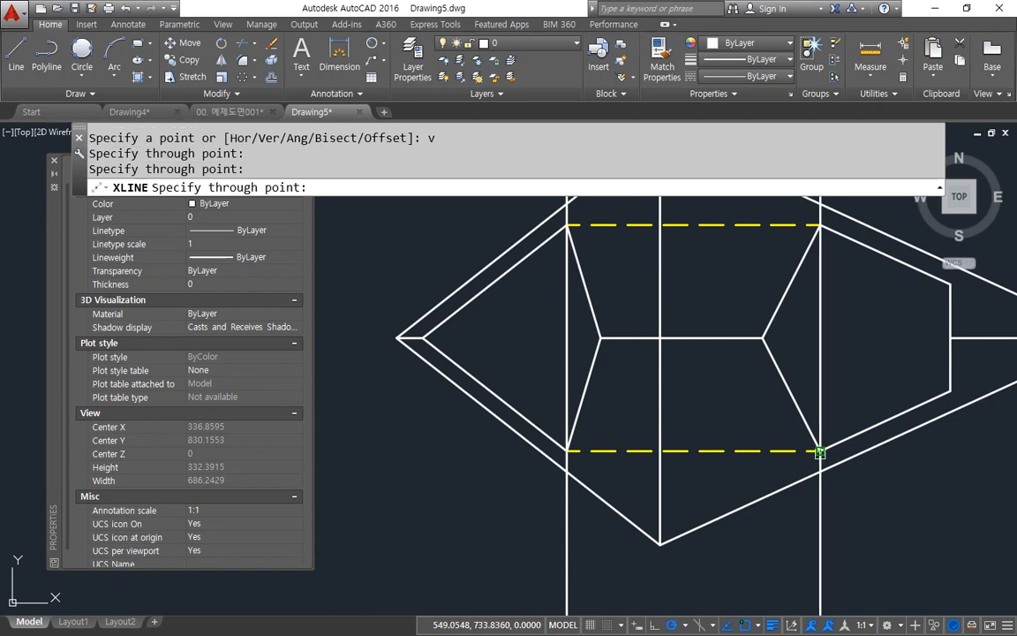
pyautogui.press('Return')
# Step: Draw lines in the front view from both base corners of the upper triangle to the construction lines' intersections with the lower horizontal edge
pyautogui.scroll(-6, 813, 448)
pyautogui.moveTo(812, 447); pyautogui.dragTo(624, 212, button='middle')
pyautogui.moveTo(642, 544); pyautogui.dragTo(617, 360, button='middle')
pyautogui.scroll(1, 617, 360)
pyautogui.moveTo(617, 282); pyautogui.dragTo(633, 623, button='middle')
pyautogui.scroll(4, 565, 419)
pyautogui.moveTo(773, 485); pyautogui.dragTo(559, 441, button='middle')
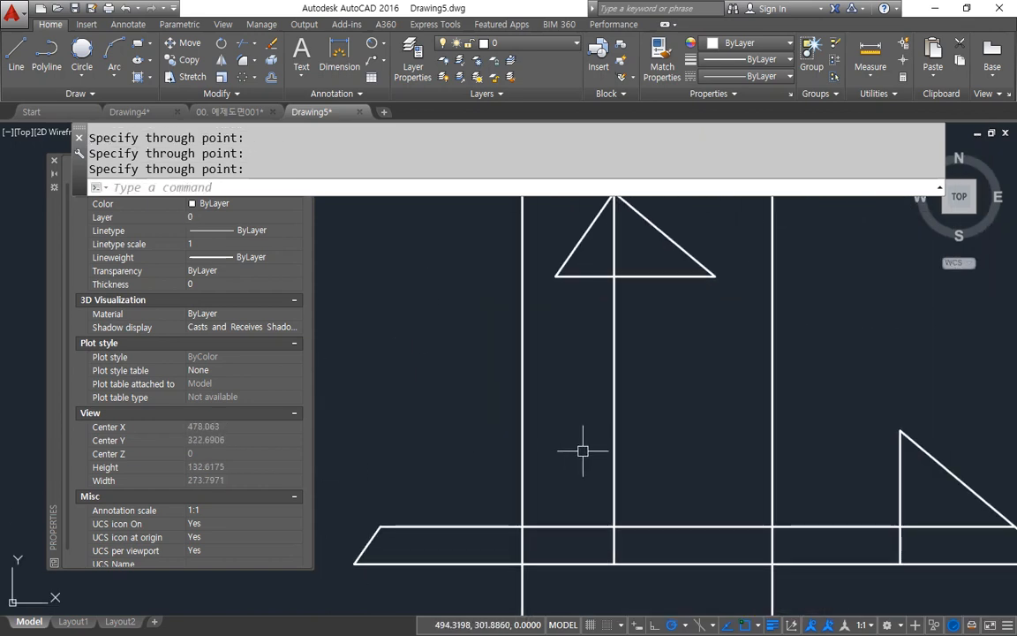
pyautogui.write('l')
pyautogui.press('Return')
pyautogui.click(642, 251)
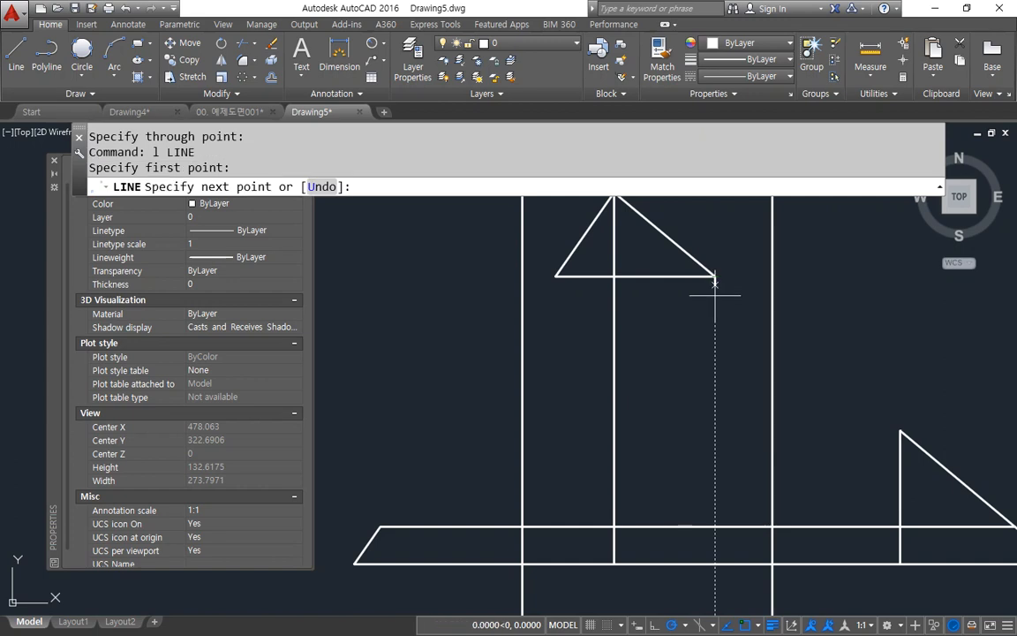
pyautogui.click(772, 526)
pyautogui.press('Return')
pyautogui.press('Return')
pyautogui.click(556, 277)
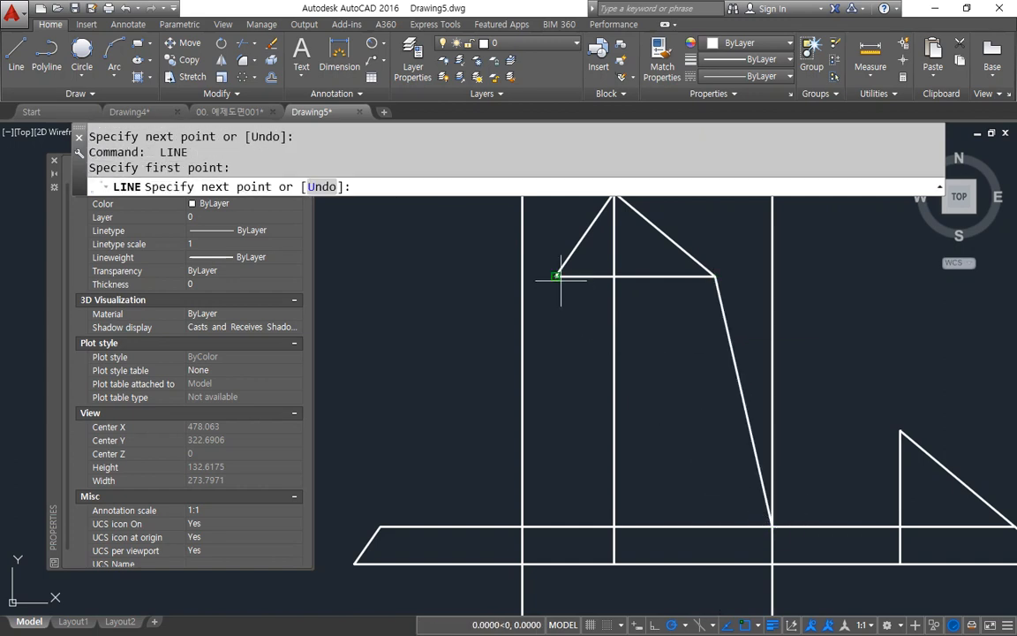
pyautogui.click(523, 527)
pyautogui.press('Return')
# Step: Erase the two vertical construction lines beside the front view's slanted edges
pyautogui.moveTo(552, 470); pyautogui.dragTo(524, 553, button='middle')
pyautogui.click(764, 251)
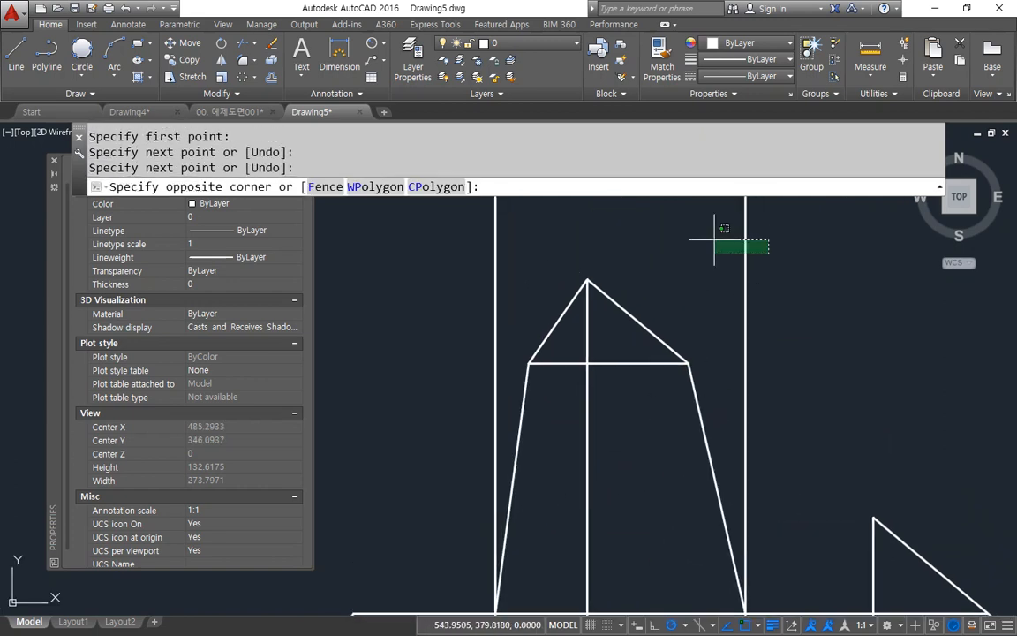
pyautogui.click(541, 261)
pyautogui.click(521, 269)
pyautogui.click(456, 281)
pyautogui.write('e')
pyautogui.press('Return')
# Step: Fillet the short vertical edge of the front view's right triangle with the horizontal edge above the base into a sharp corner
pyautogui.moveTo(742, 446); pyautogui.dragTo(637, 252, button='middle')
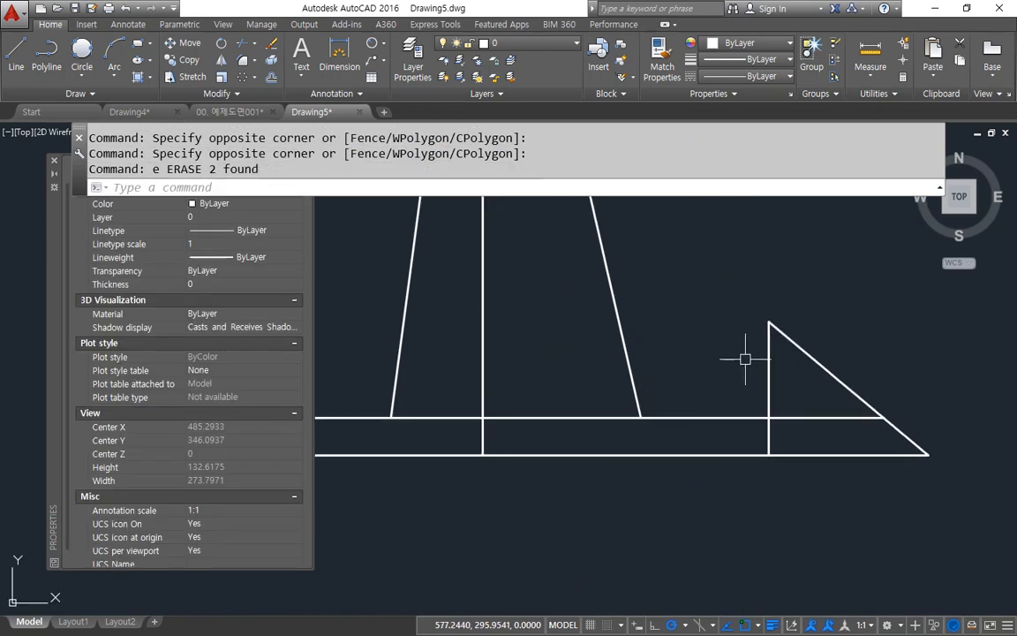
pyautogui.write('f')
pyautogui.press('Return')
pyautogui.click(774, 388)
pyautogui.click(667, 416)
pyautogui.scroll(-2, 668, 441)
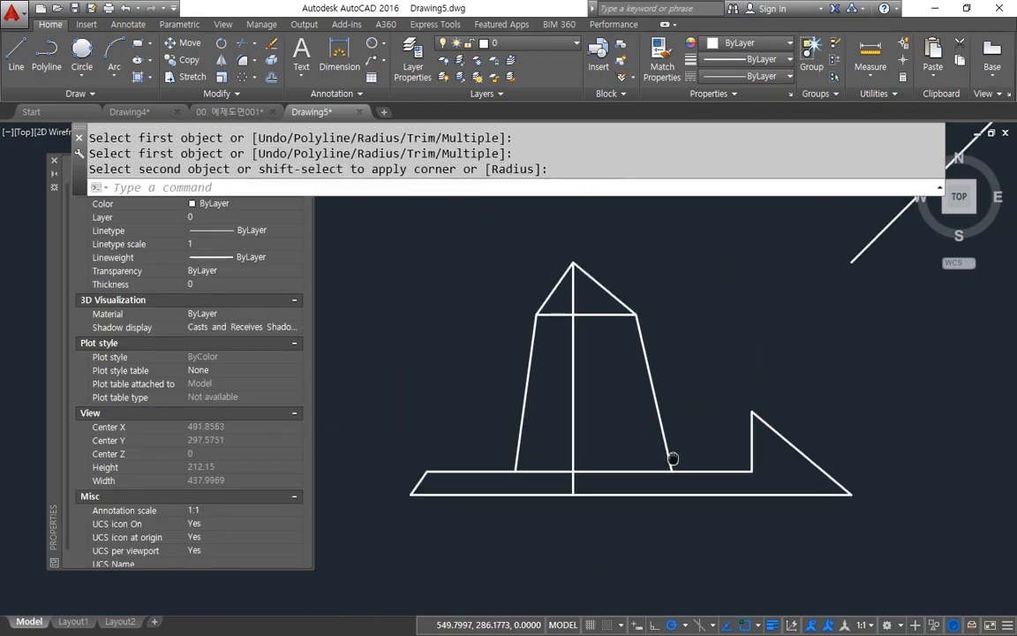
# Step: Trim away the front view's horizontal edge between the two slanted edges
pyautogui.write('tr')
pyautogui.press('Return')
pyautogui.press('Return')
pyautogui.click(622, 471)
# Step: Draw a line joining the lower ends of the two slanted edges in the front view
pyautogui.press('Return')
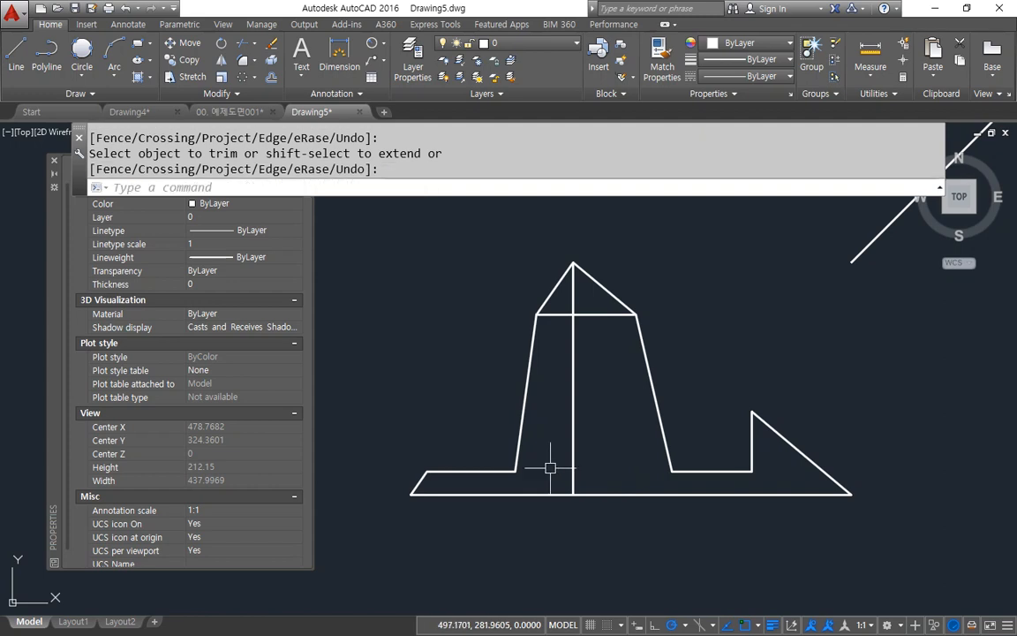
pyautogui.write('l')
pyautogui.press('Return')
pyautogui.click(515, 471)
pyautogui.click(672, 470)
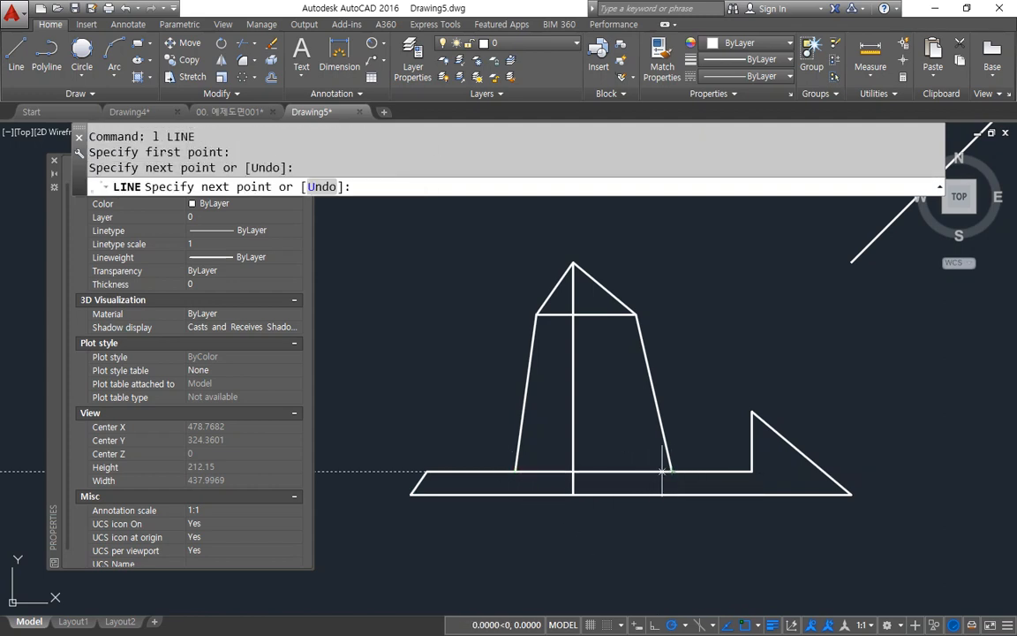
pyautogui.press('Return')
# Step: Move the lower joining line and the upper triangle's base line in the front view to the hid layer
pyautogui.click(647, 471)
pyautogui.click(591, 315)
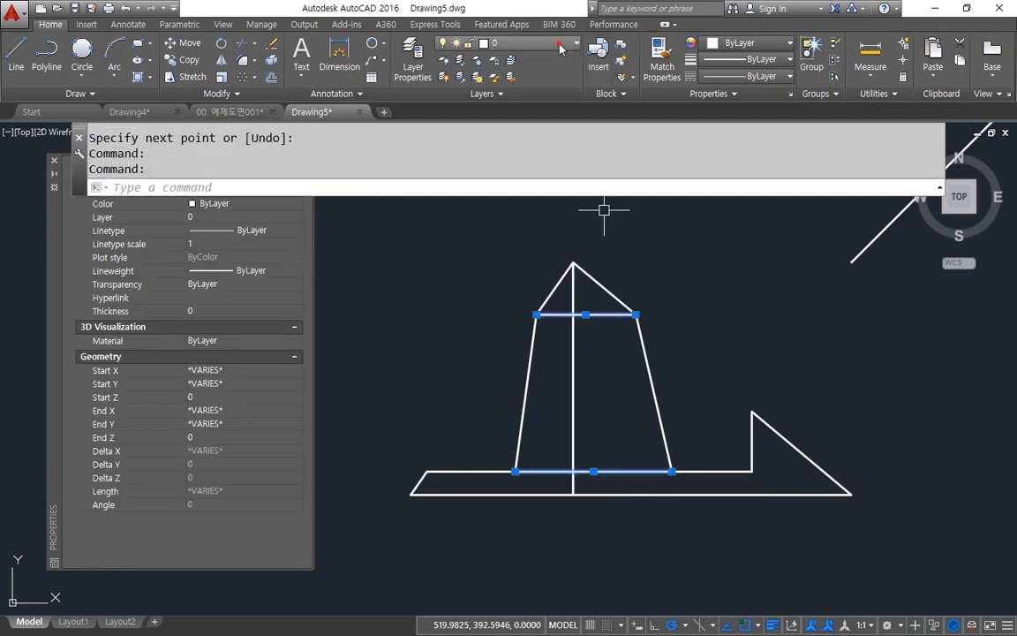
pyautogui.click(562, 45)
pyautogui.click(550, 82)
pyautogui.press('Escape')
pyautogui.press('Escape')
pyautogui.scroll(-5, 858, 484)
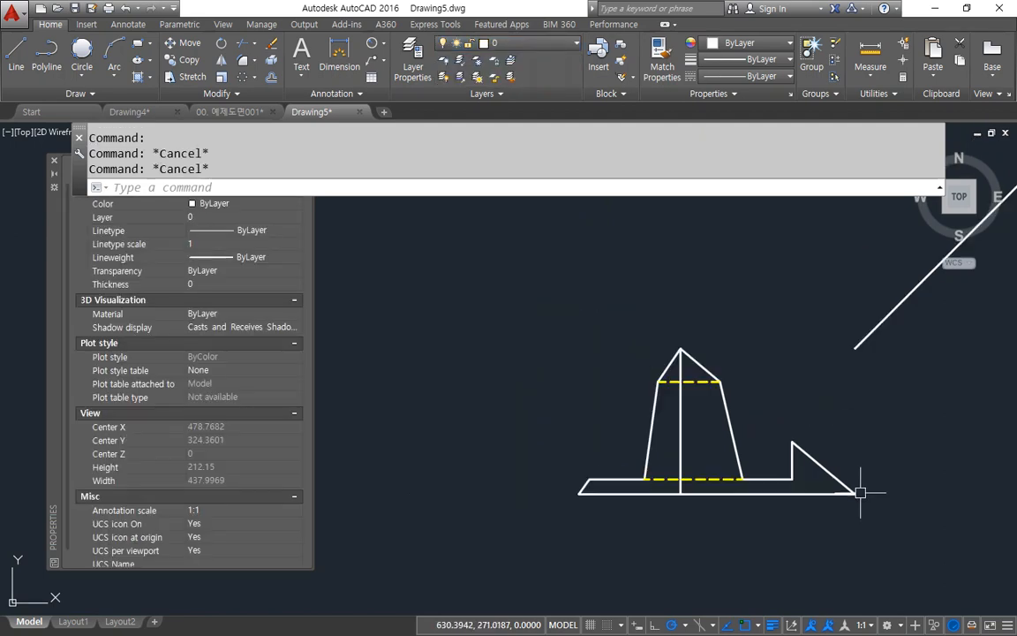
# Step: Create a layer named dim with colour 1 (red)
pyautogui.moveTo(874, 470)
pyautogui.mouseDown(button='middle')
pyautogui.moveTo(650, 472)
pyautogui.moveTo(690, 454)
pyautogui.mouseUp(button='middle')
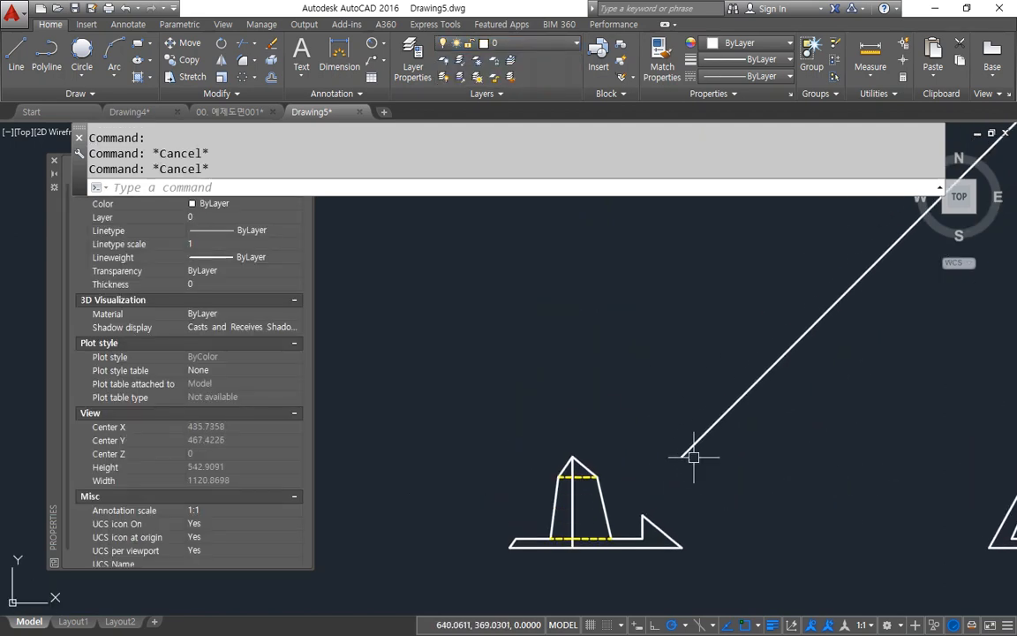
pyautogui.scroll(-3, 640, 477)
pyautogui.scroll(7, 643, 522)
pyautogui.scroll(-3, 673, 483)
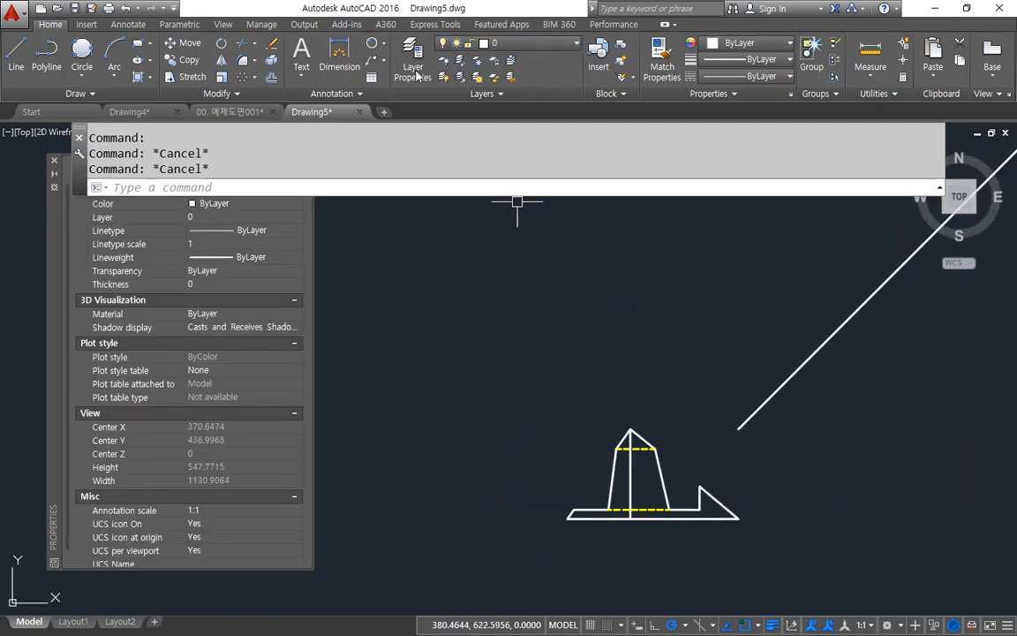
pyautogui.click(413, 60)
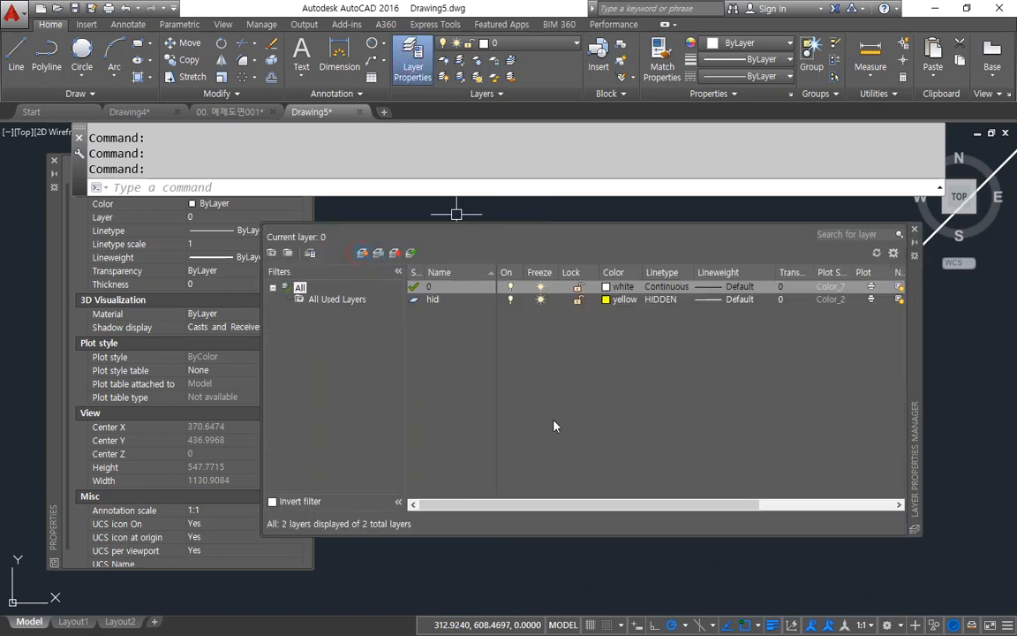
pyautogui.hotkey('alt', 'n')
pyautogui.write('dim')
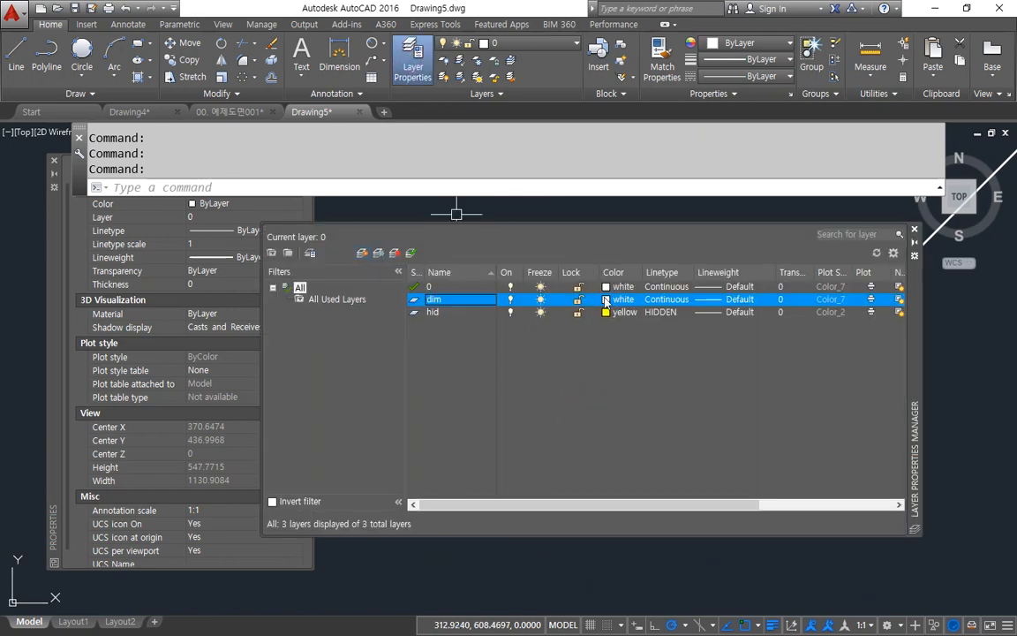
pyautogui.click(606, 299)
pyautogui.write('1')
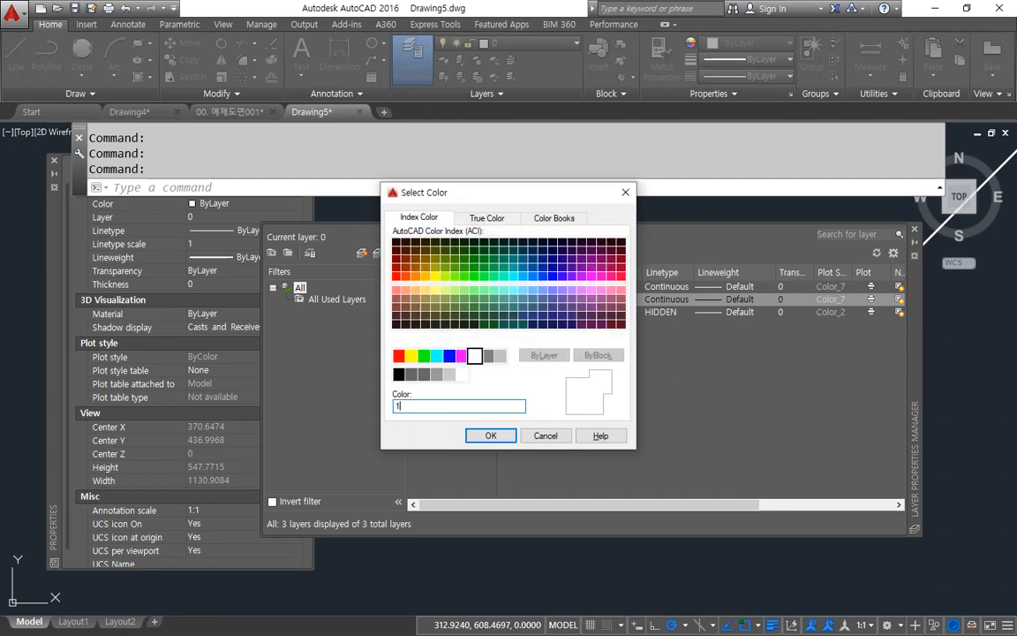
pyautogui.press('Return')
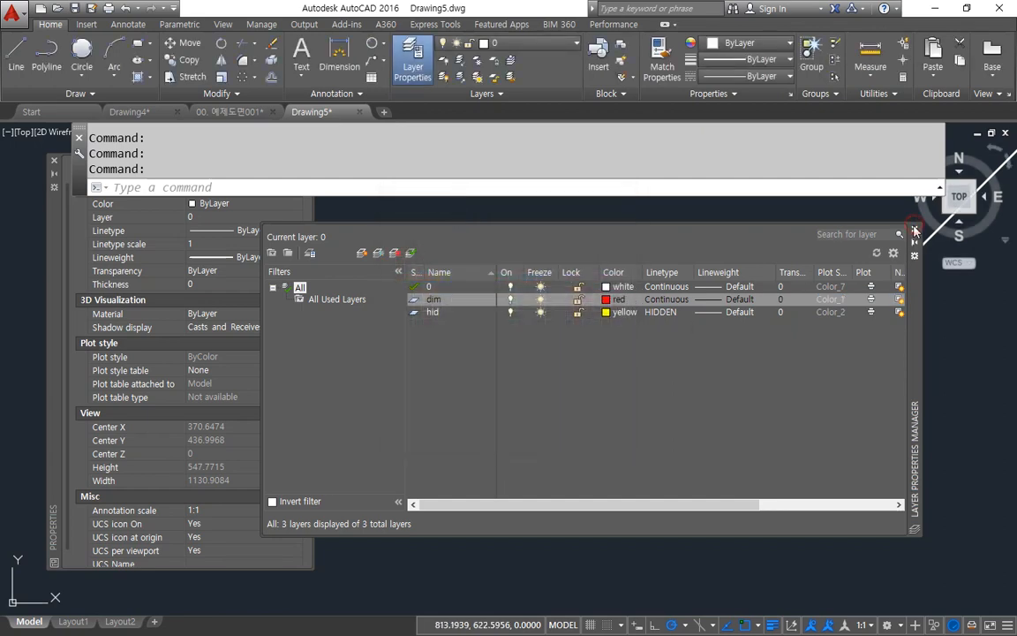
pyautogui.click(915, 231)
# Step: Modify the ISO-25 dimension style with a baseline spacing of 7
pyautogui.write('d')
pyautogui.press('Return')
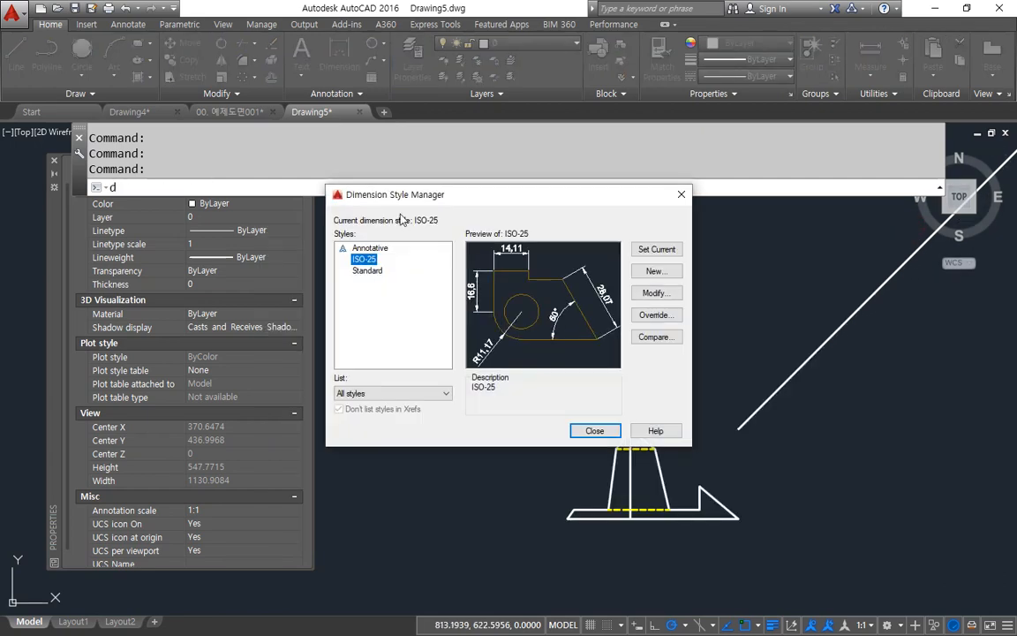
pyautogui.click(654, 293)
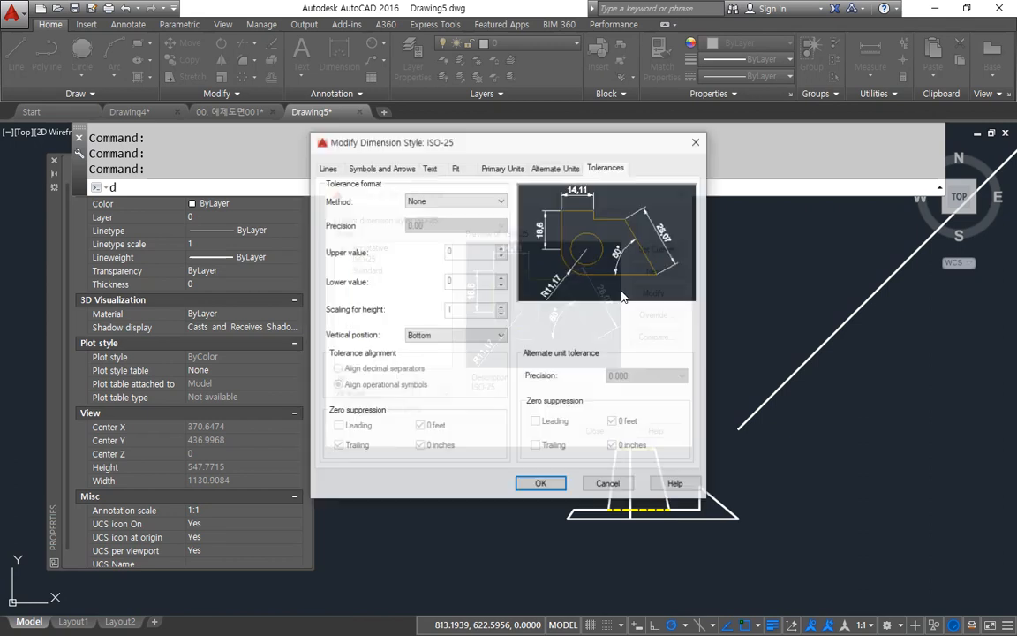
pyautogui.click(327, 169)
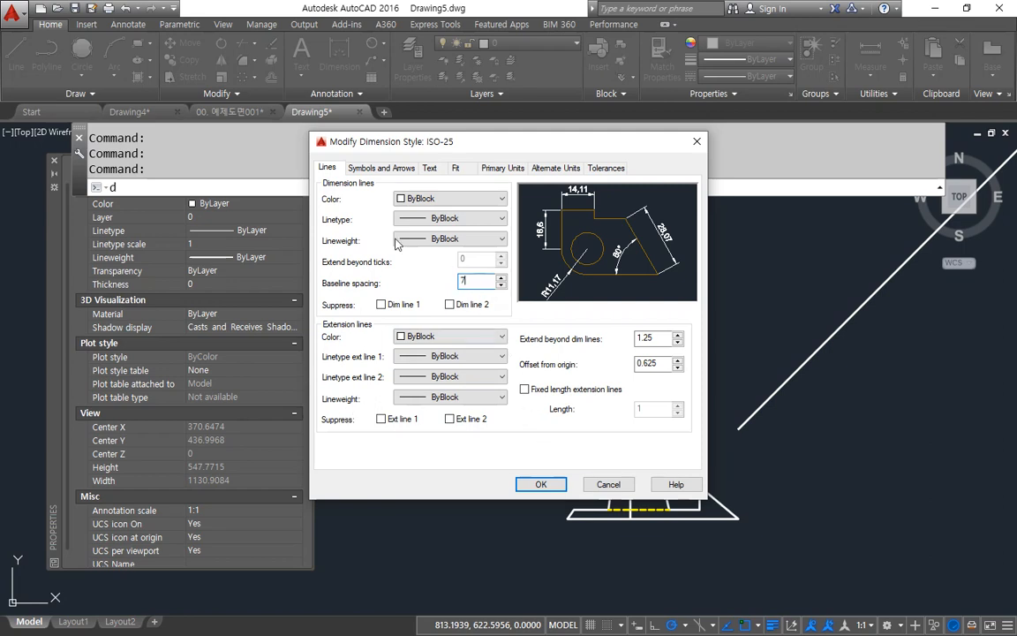
pyautogui.click(378, 168)
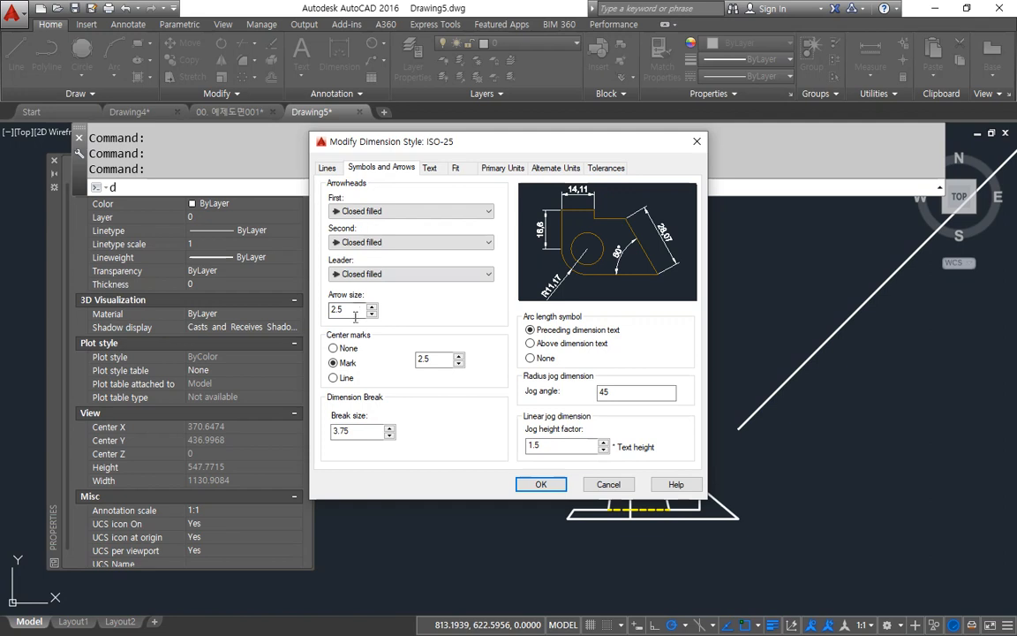
# Step: Set the dimension style's text colour to Green and its overall scale to 2
pyautogui.click(428, 167)
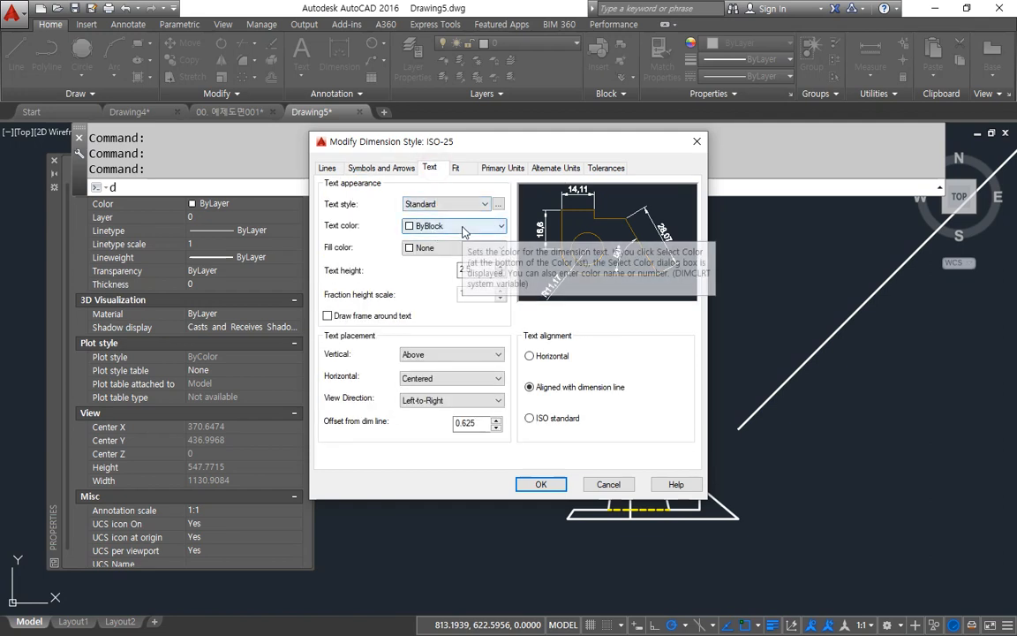
pyautogui.click(465, 227)
pyautogui.click(437, 286)
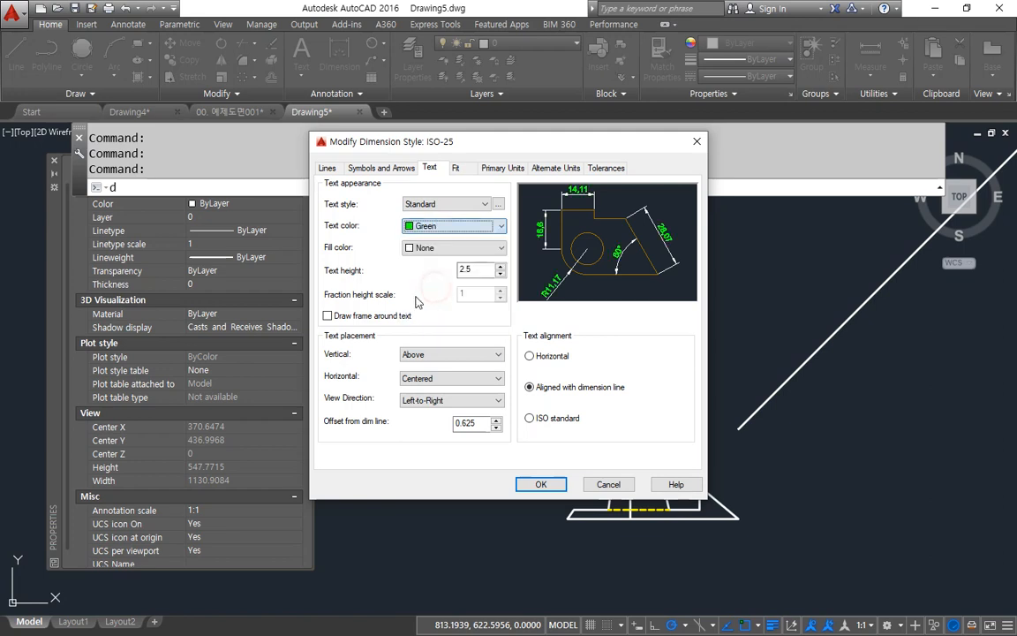
pyautogui.click(455, 167)
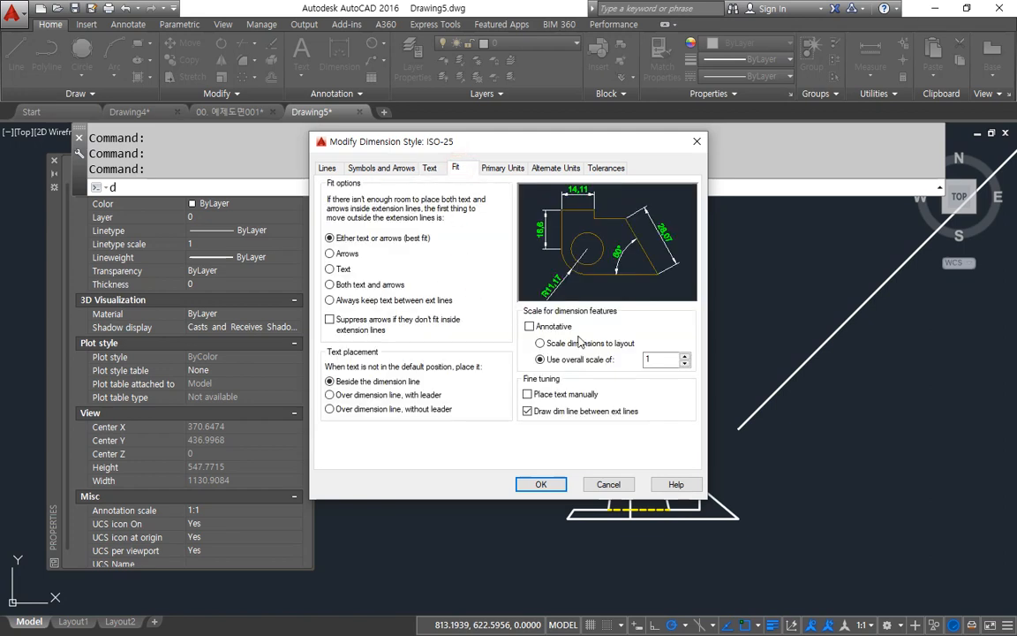
pyautogui.write('2')
# Step: Set the dimension style's linear unit format to Windows Desktop and save the style changes
pyautogui.click(497, 169)
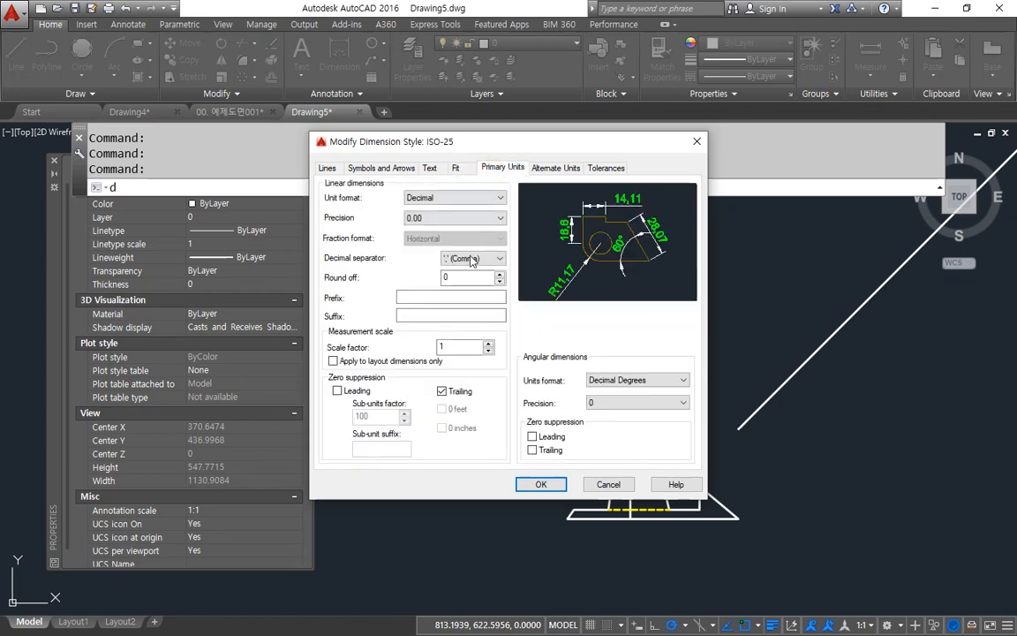
pyautogui.click(499, 198)
pyautogui.click(477, 257)
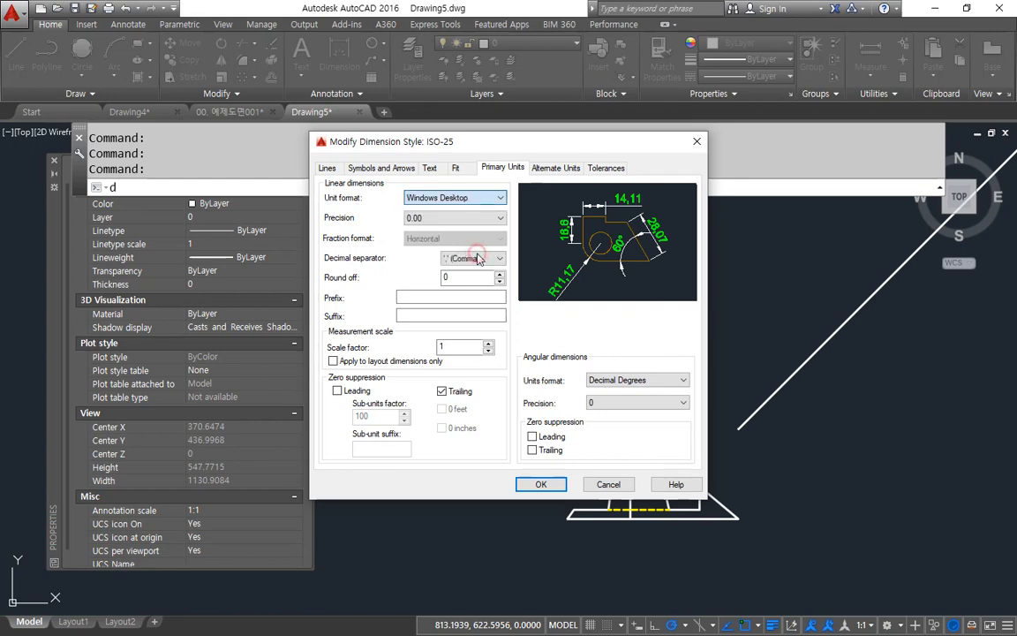
pyautogui.click(540, 485)
pyautogui.click(590, 431)
pyautogui.scroll(2, 609, 450)
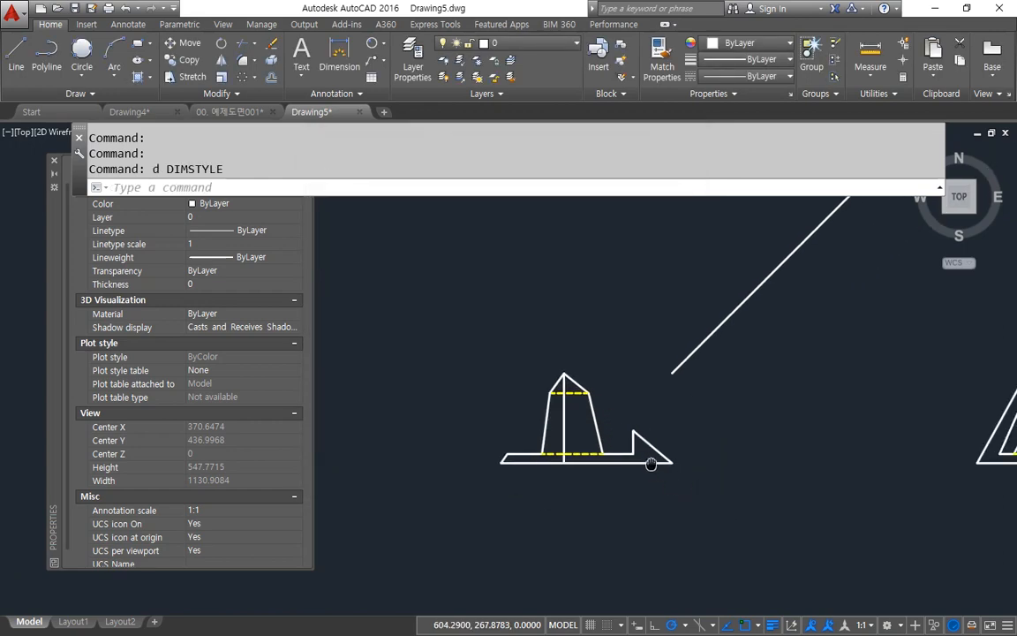
pyautogui.moveTo(404, 422); pyautogui.dragTo(428, 432, button='middle')
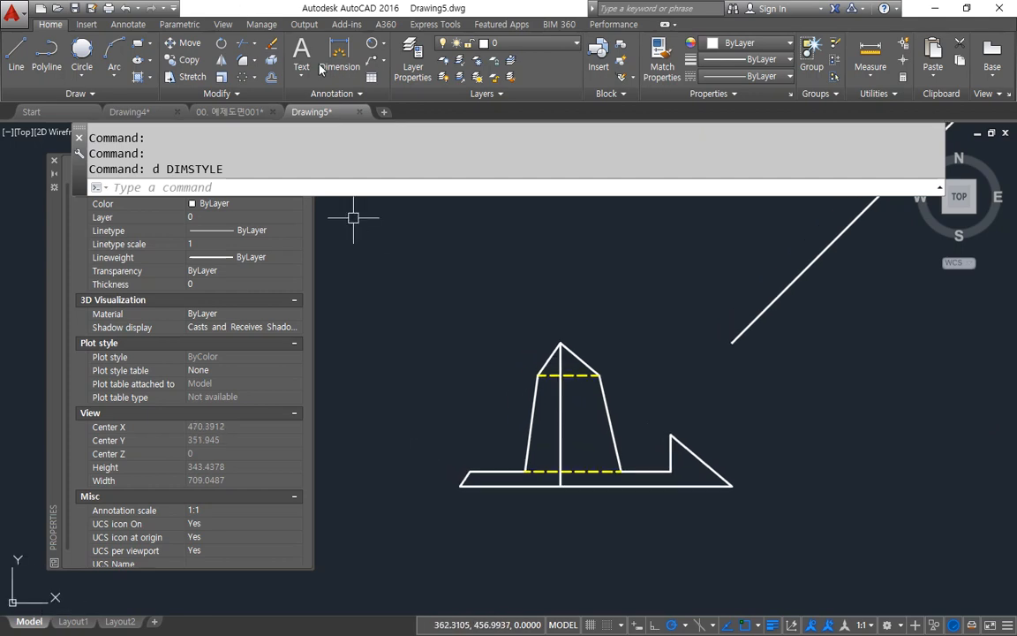
pyautogui.click(128, 24)
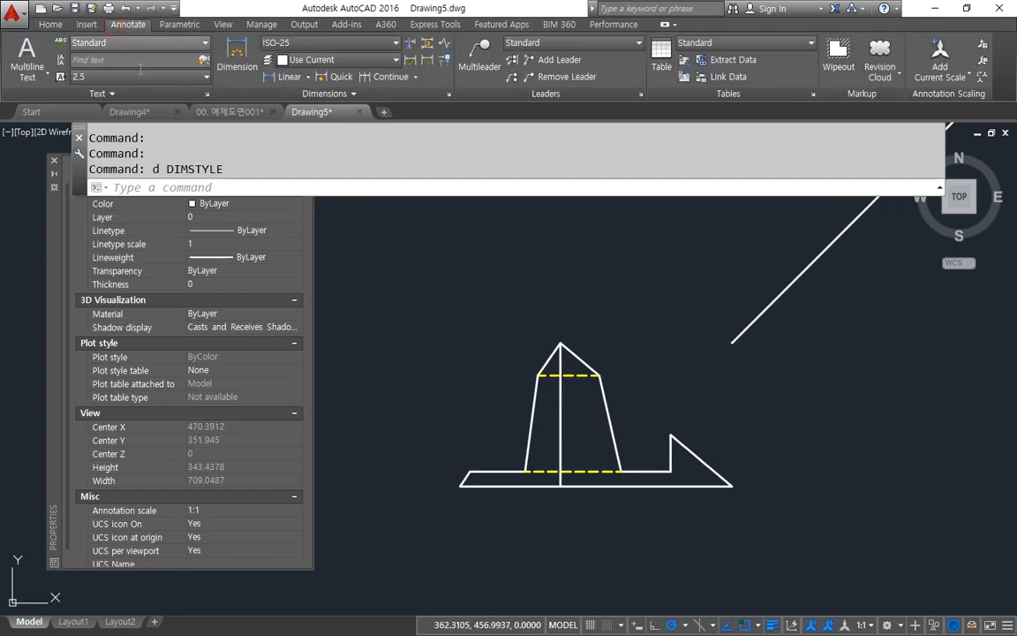
pyautogui.click(289, 77)
pyautogui.click(460, 485)
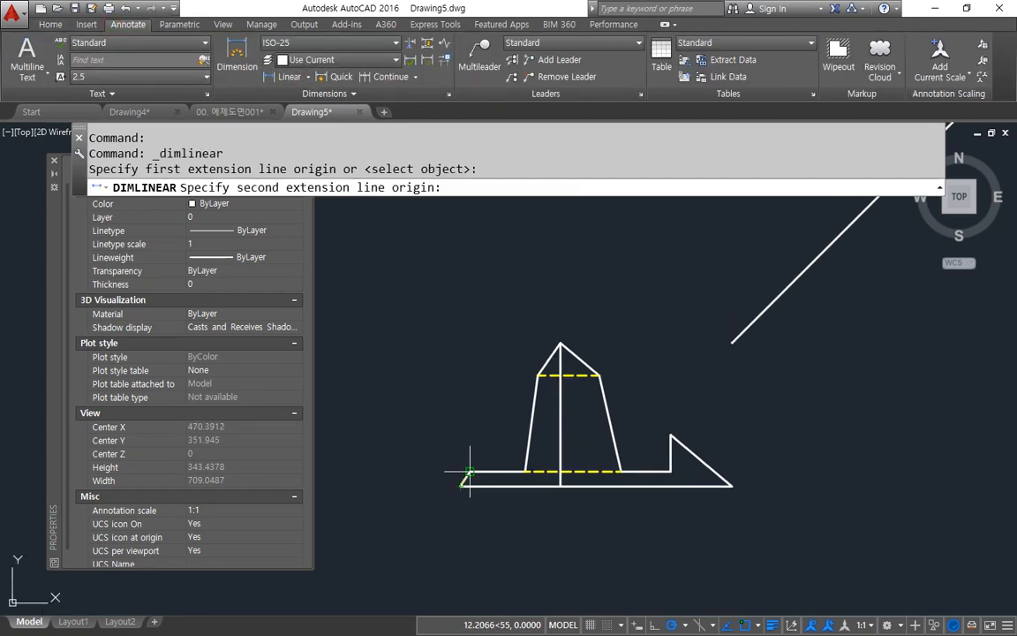
pyautogui.click(470, 472)
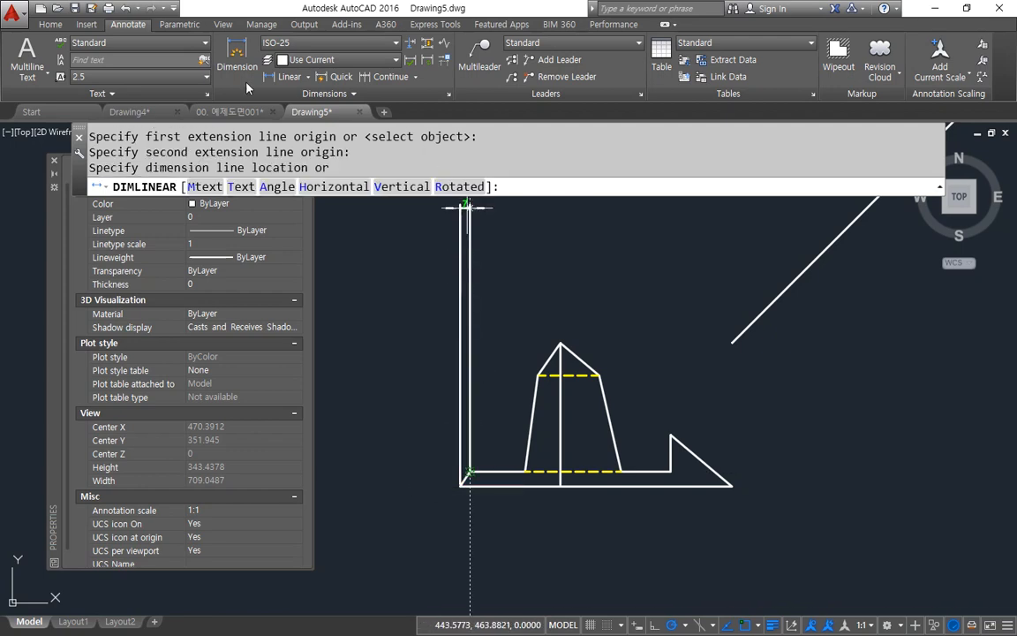
pyautogui.press('Escape')
# Step: Make the dim layer the current layer
pyautogui.click(53, 25)
pyautogui.click(530, 43)
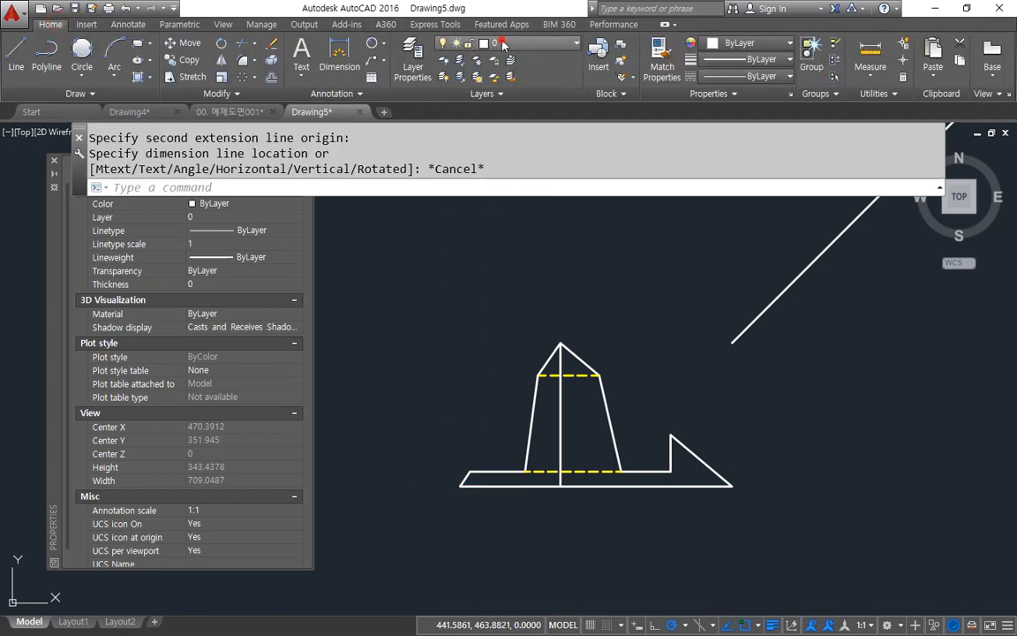
pyautogui.click(495, 84)
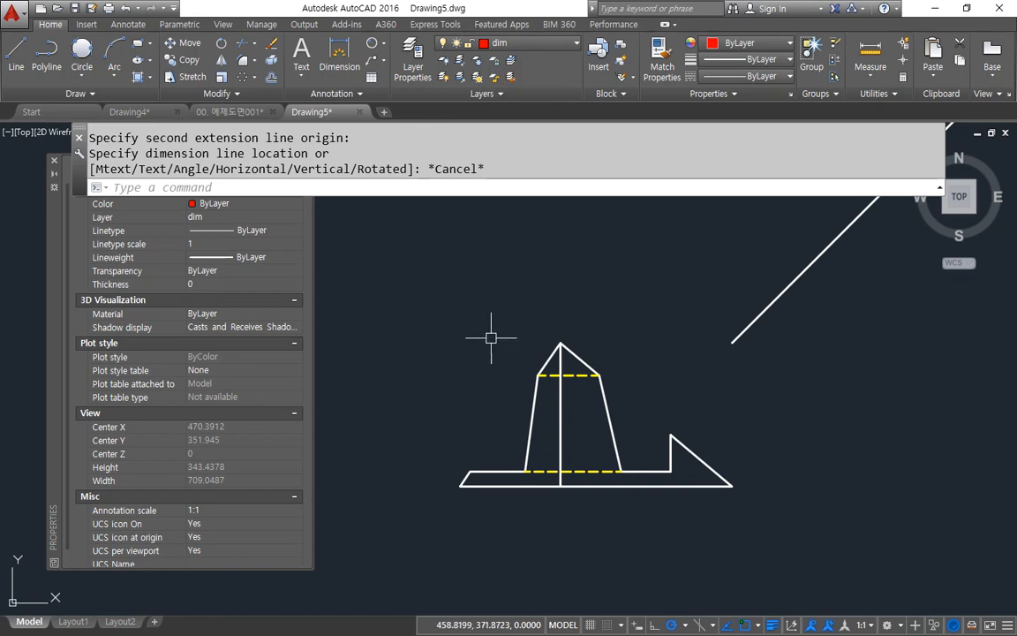
# Step: Add a vertical linear dimension for the base thickness at the front view's left end
pyautogui.click(128, 24)
pyautogui.click(284, 77)
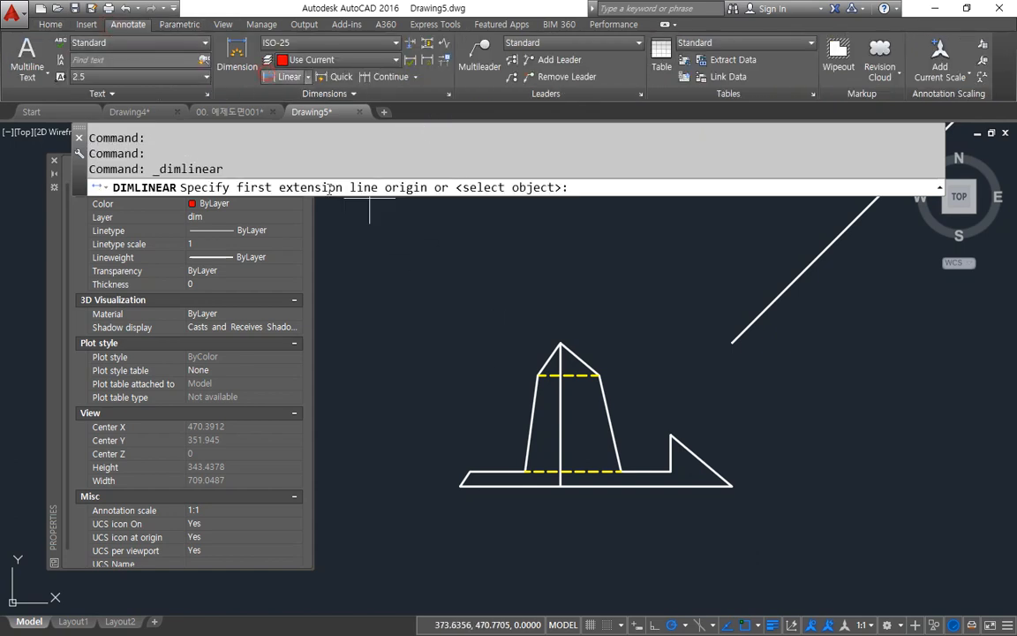
pyautogui.scroll(2, 473, 472)
pyautogui.click(458, 493)
pyautogui.click(473, 470)
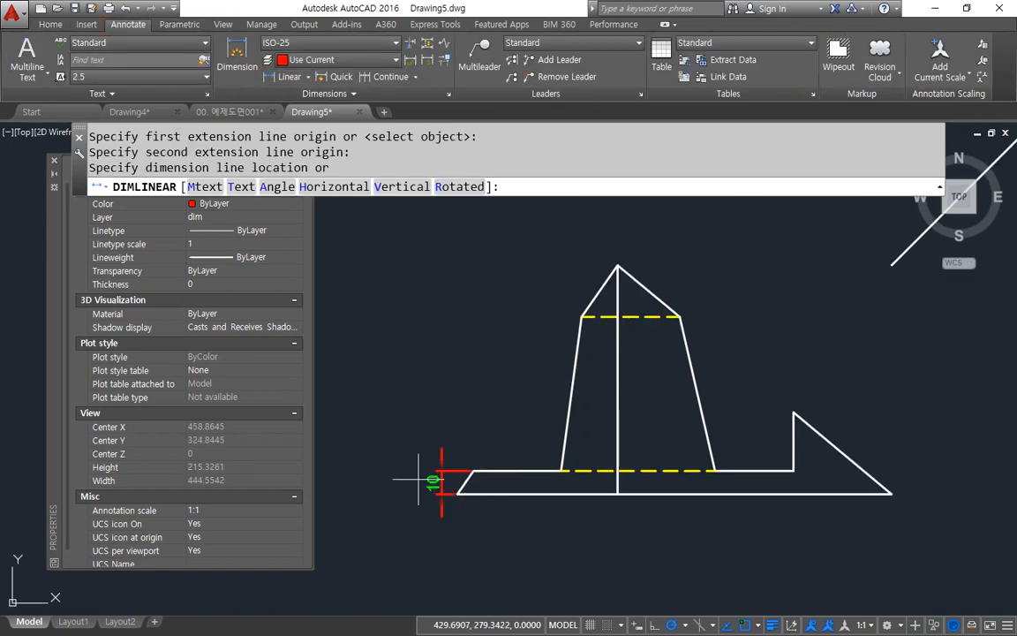
pyautogui.moveTo(380, 479); pyautogui.dragTo(455, 475, button='middle')
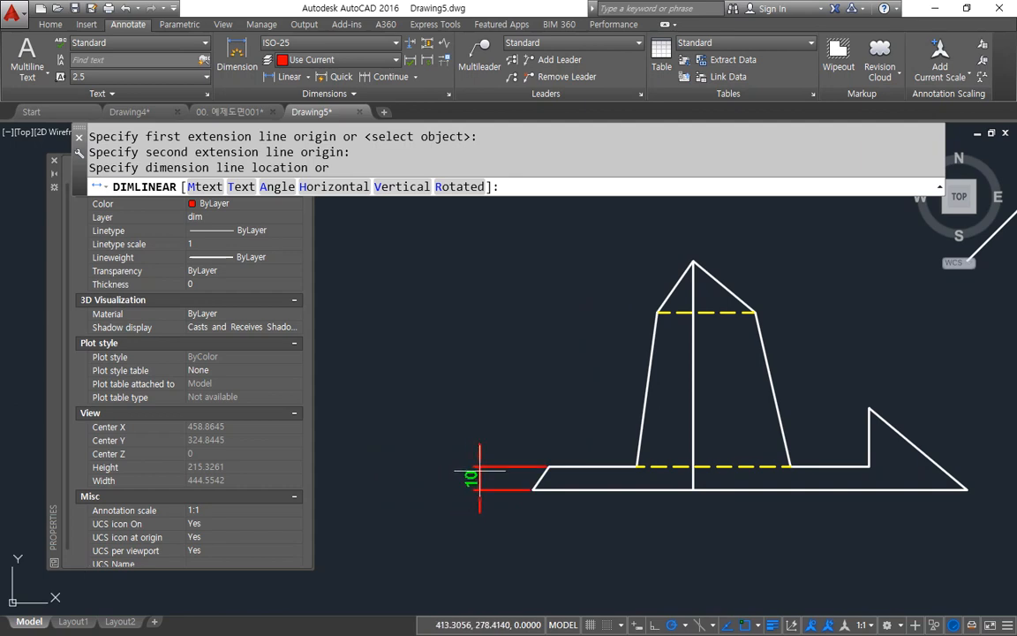
pyautogui.click(481, 472)
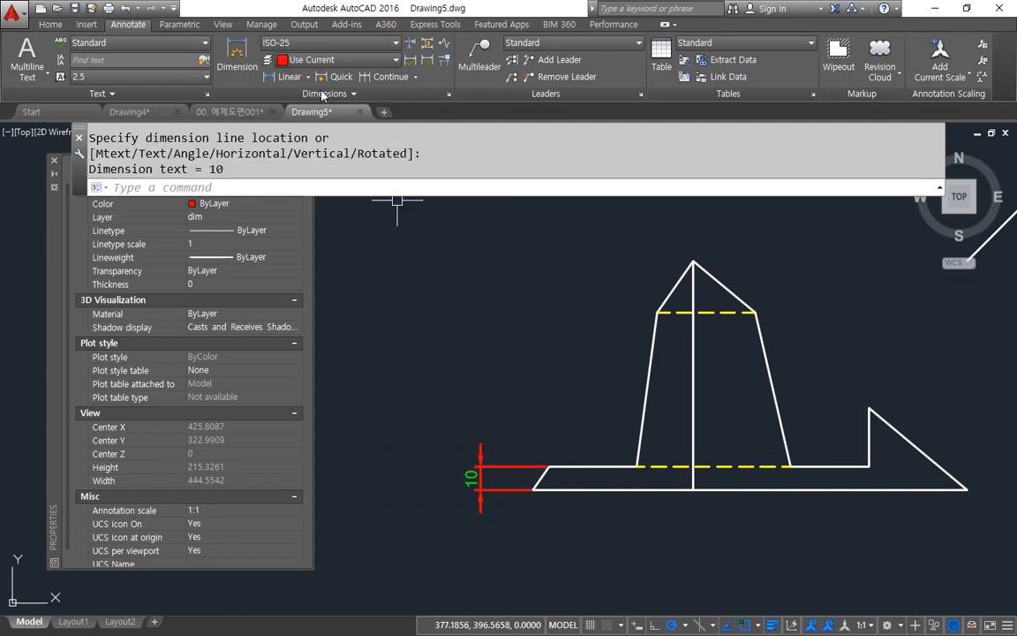
# Step: Add a baseline dimension from the front view's base up to the apex for the overall height
pyautogui.click(421, 79)
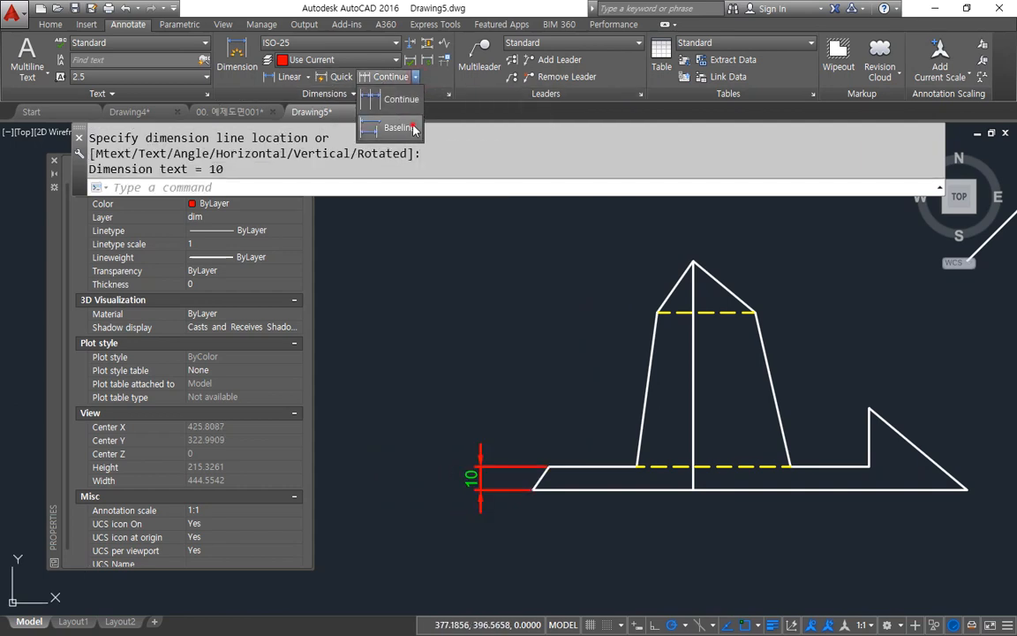
pyautogui.click(371, 113)
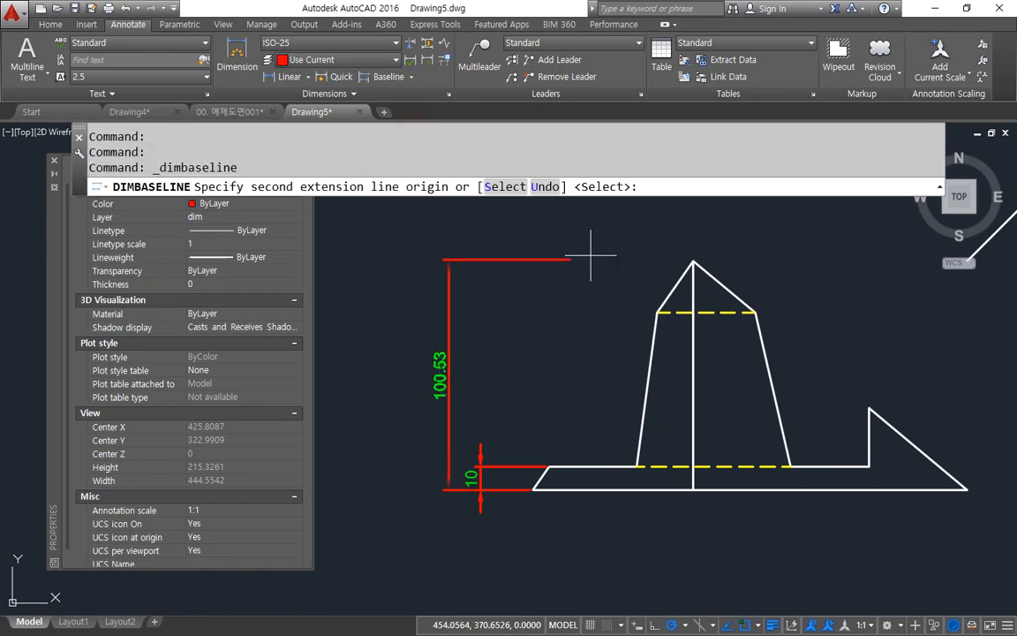
pyautogui.click(693, 262)
# Step: Continue the overall height dimension upward to the top view's lower vertex and on to its upper vertex
pyautogui.moveTo(530, 275); pyautogui.dragTo(525, 422, button='middle')
pyautogui.scroll(-4, 523, 389)
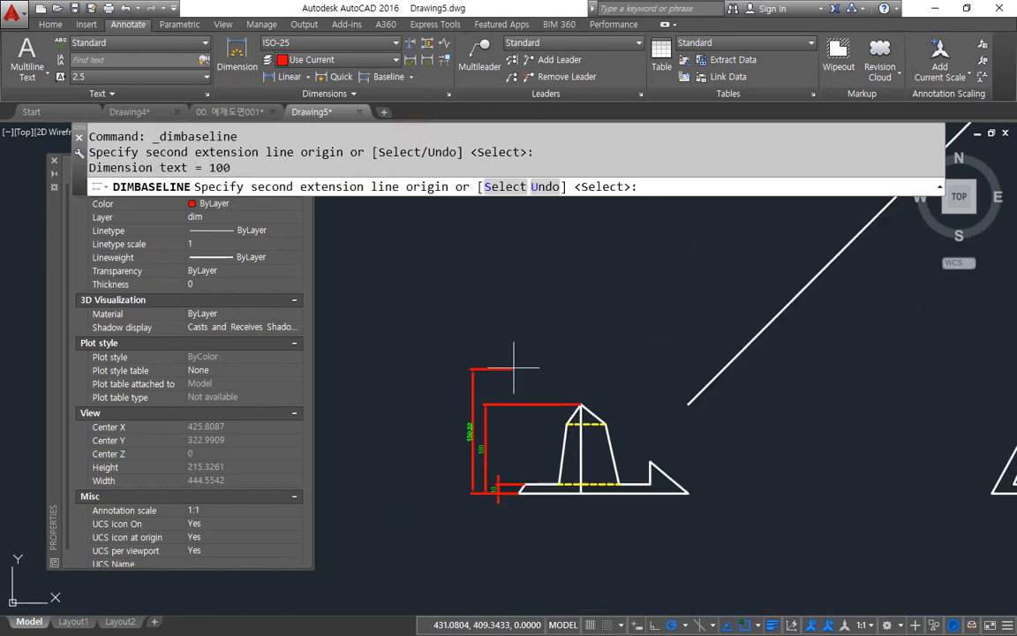
pyautogui.click(411, 76)
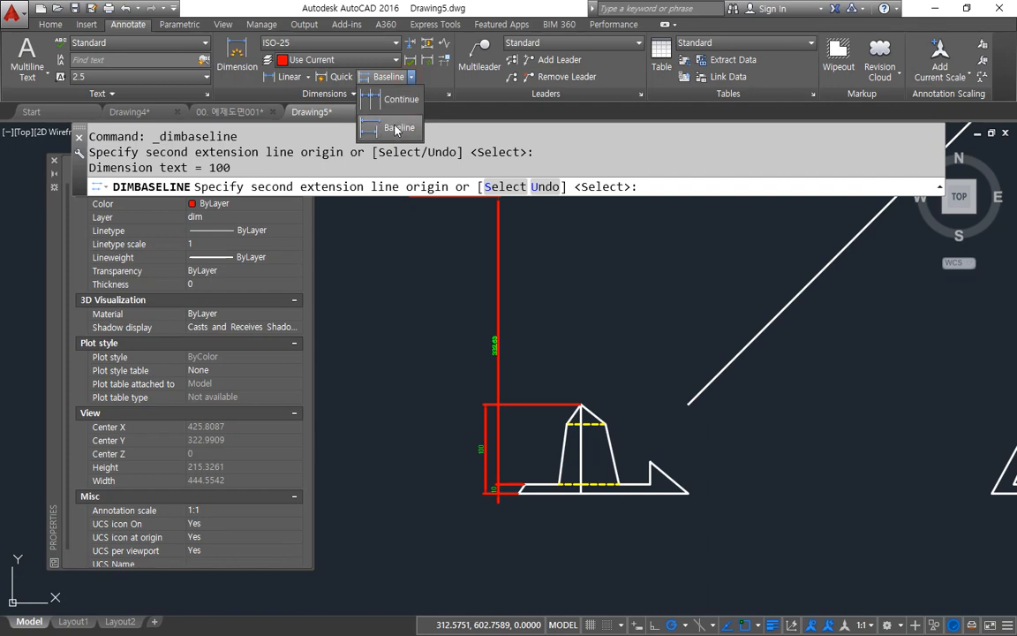
pyautogui.click(398, 107)
pyautogui.moveTo(545, 316); pyautogui.dragTo(522, 522, button='middle')
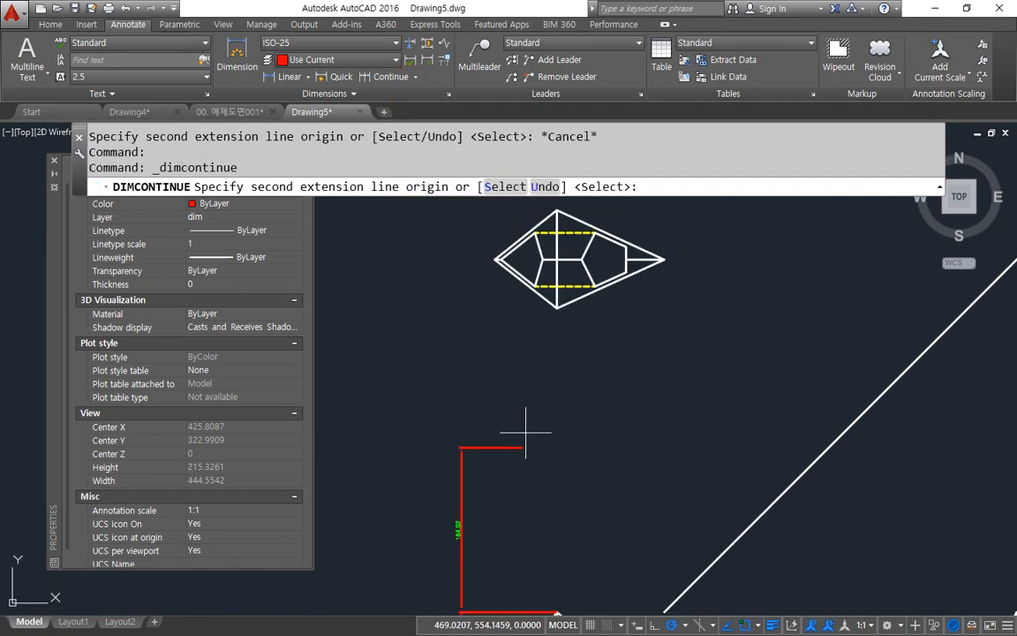
pyautogui.click(545, 309)
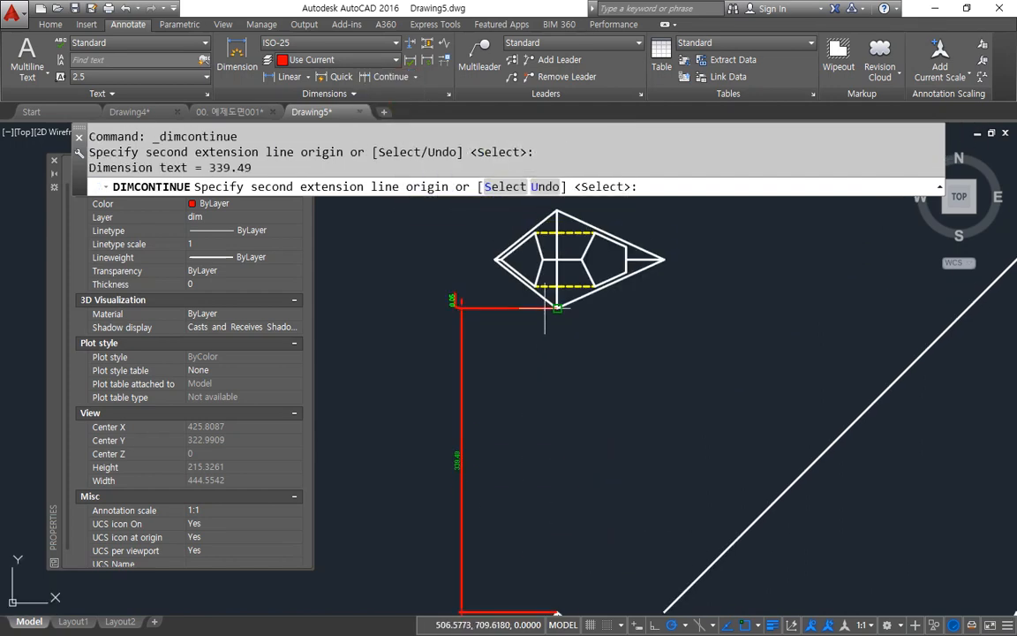
pyautogui.moveTo(492, 240); pyautogui.dragTo(479, 415, button='middle')
pyautogui.scroll(2, 478, 427)
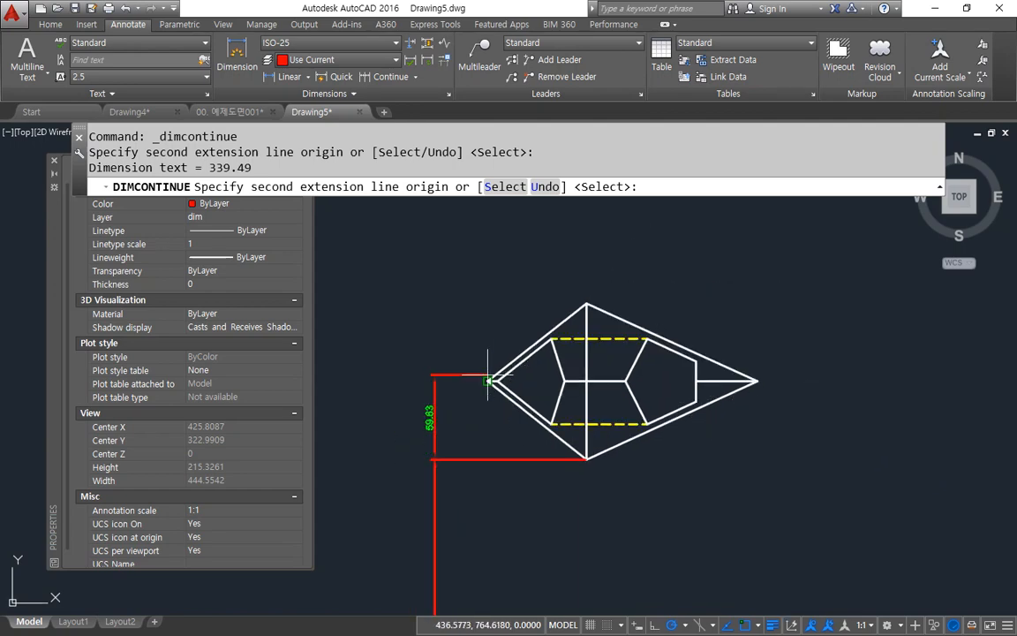
pyautogui.click(571, 306)
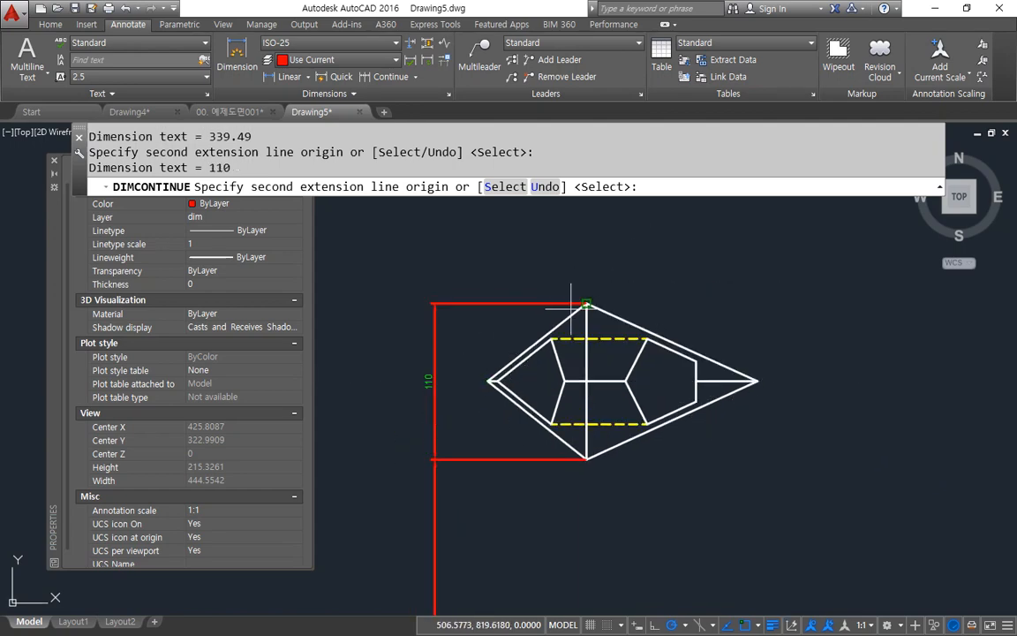
pyautogui.click(413, 79)
pyautogui.click(374, 115)
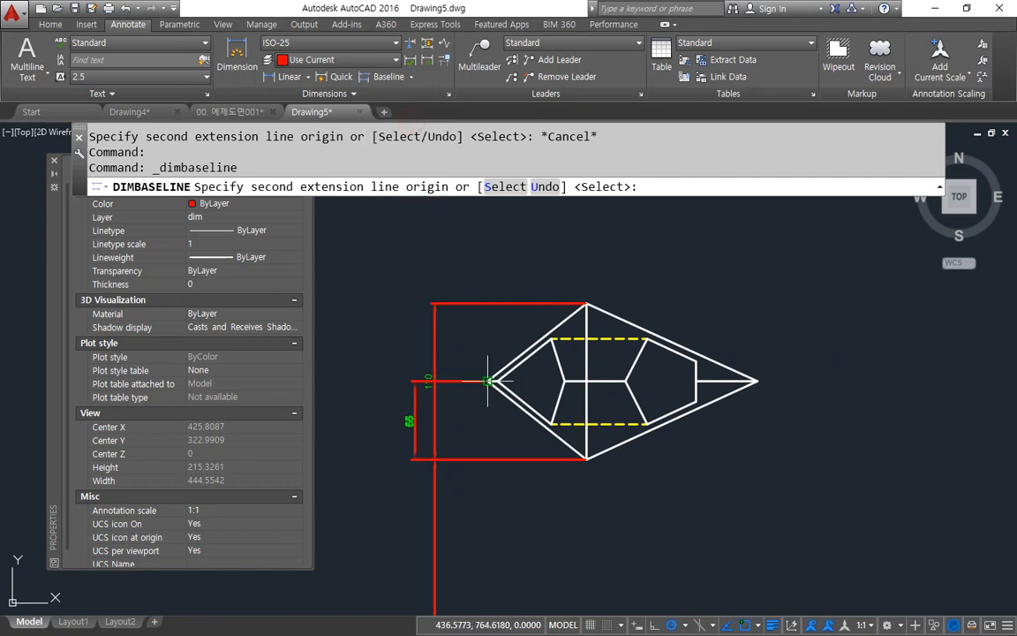
pyautogui.press('Escape')
# Step: Continue the base thickness dimension up to the top view's lower vertex and on to its left tip
pyautogui.moveTo(465, 552); pyautogui.dragTo(432, 340, button='middle')
pyautogui.scroll(-2, 433, 335)
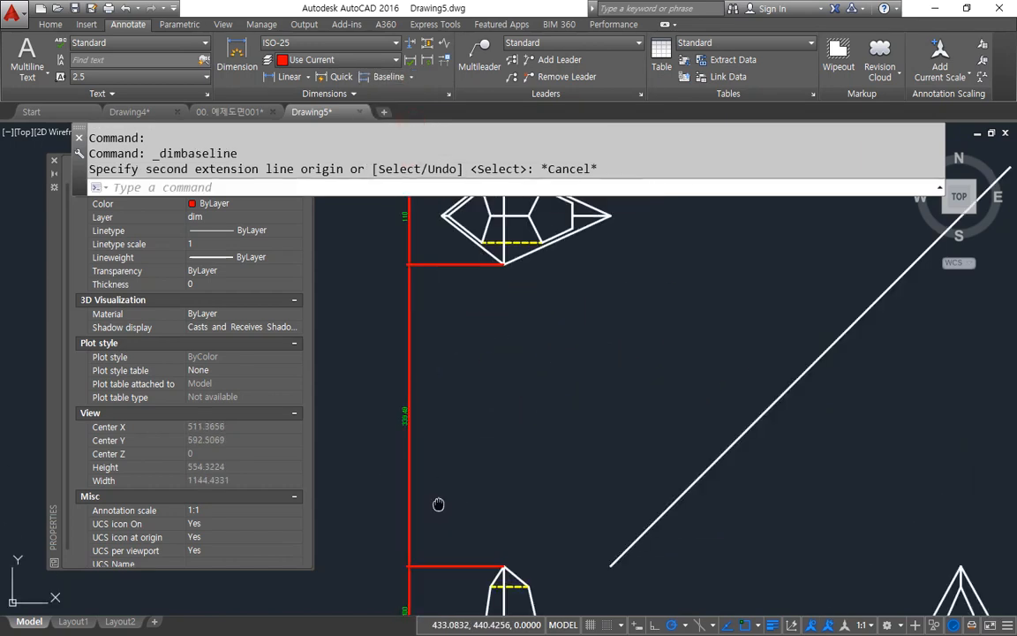
pyautogui.moveTo(438, 503); pyautogui.dragTo(436, 312, button='middle')
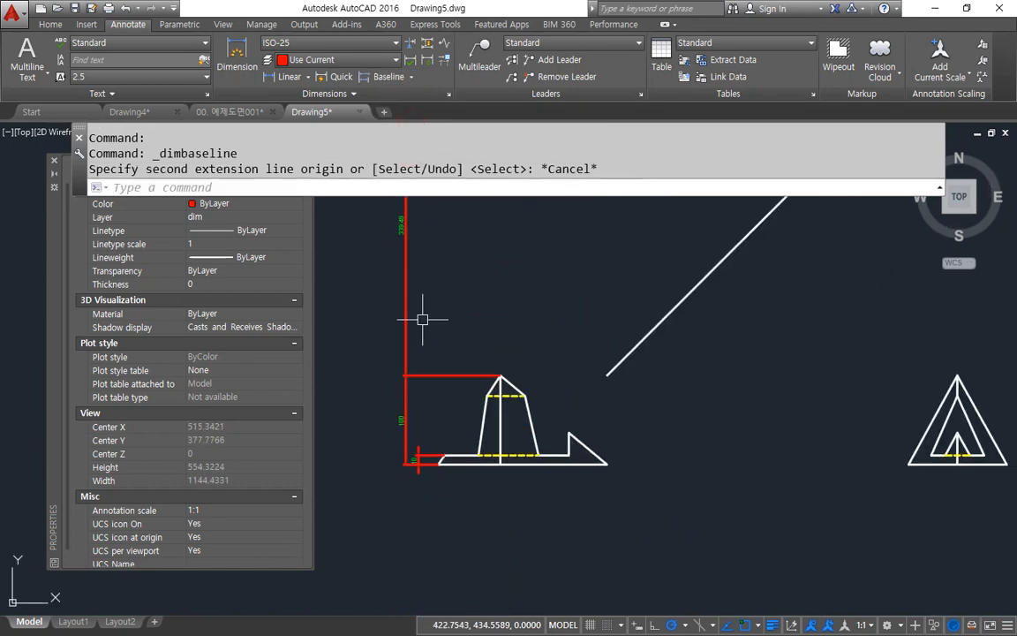
pyautogui.click(412, 77)
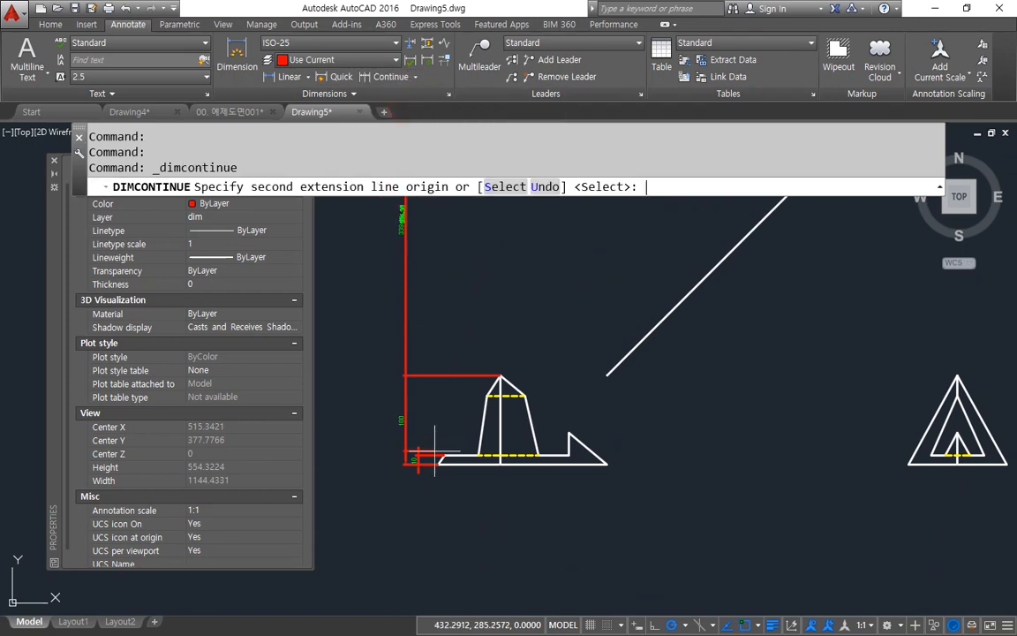
pyautogui.press('space')
pyautogui.click(430, 454)
pyautogui.moveTo(443, 323); pyautogui.dragTo(445, 428, button='middle')
pyautogui.scroll(-2, 445, 429)
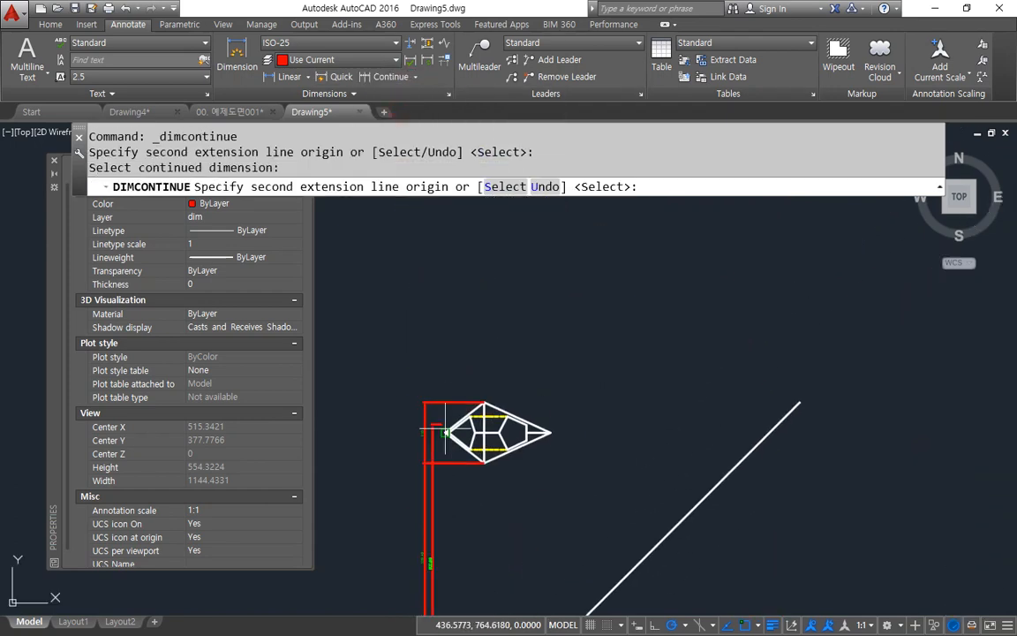
pyautogui.scroll(4, 478, 459)
pyautogui.click(497, 465)
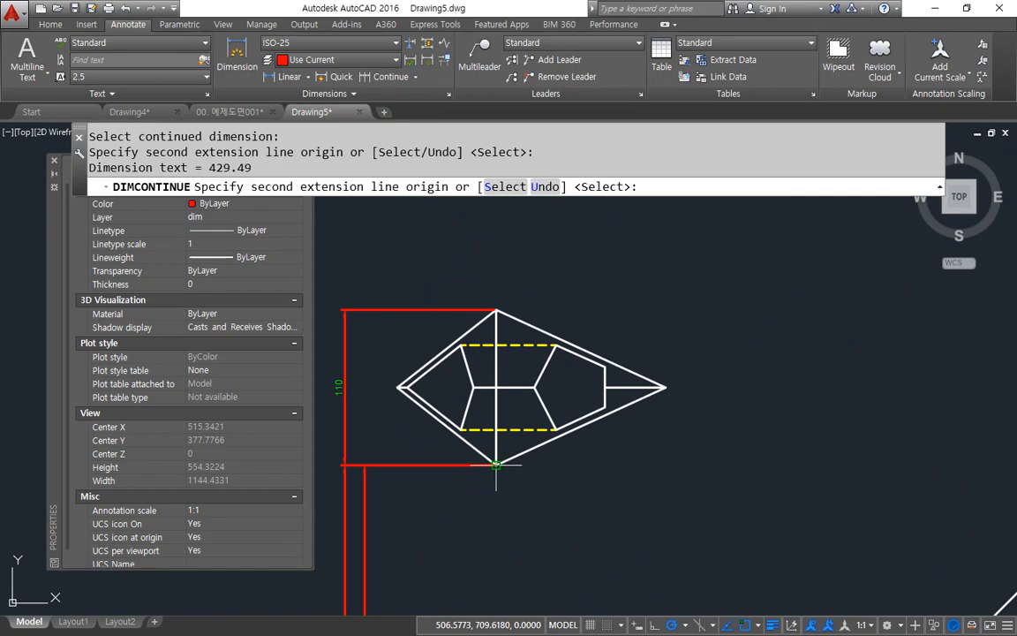
pyautogui.click(396, 387)
pyautogui.press('Escape')
# Step: Erase the two long vertical dimensions that span the gap between the front and top views
pyautogui.scroll(-1, 466, 505)
pyautogui.moveTo(421, 557); pyautogui.dragTo(545, 477, button='middle')
pyautogui.click(565, 482)
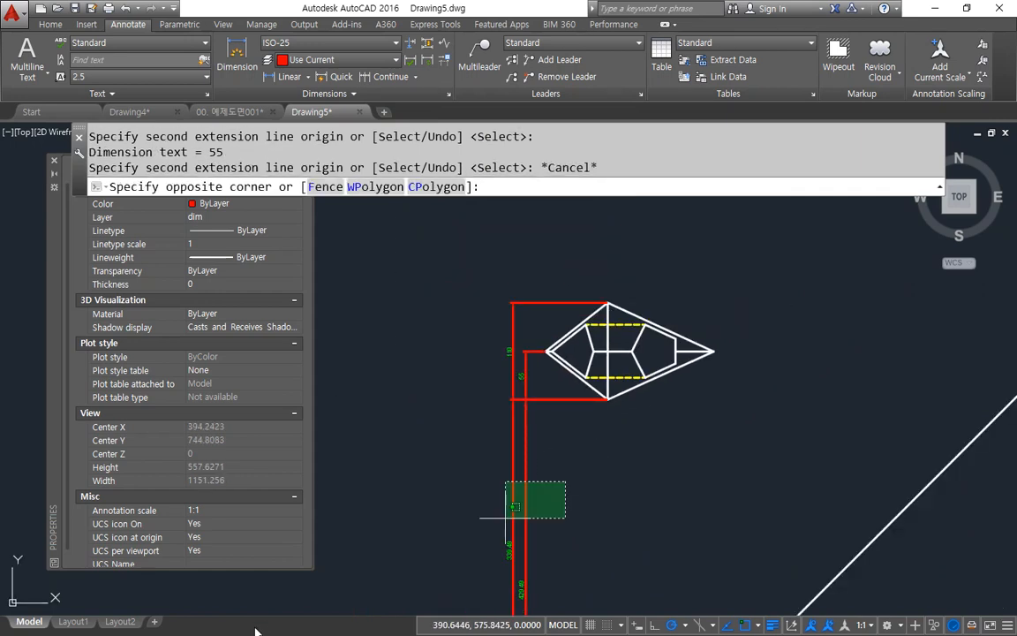
pyautogui.click(273, 610)
pyautogui.press('Delete')
# Step: Dimension the top view horizontally below the outline, from the left tip to the centre vertex and continuing to the right tip
pyautogui.moveTo(436, 588); pyautogui.dragTo(386, 507, button='middle')
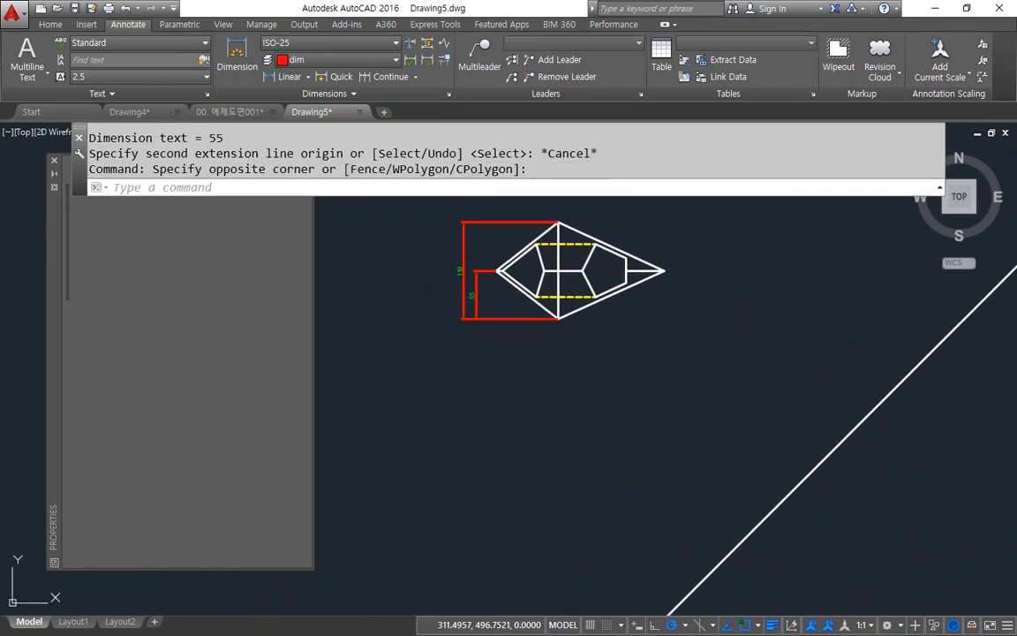
pyautogui.scroll(-2, 488, 386)
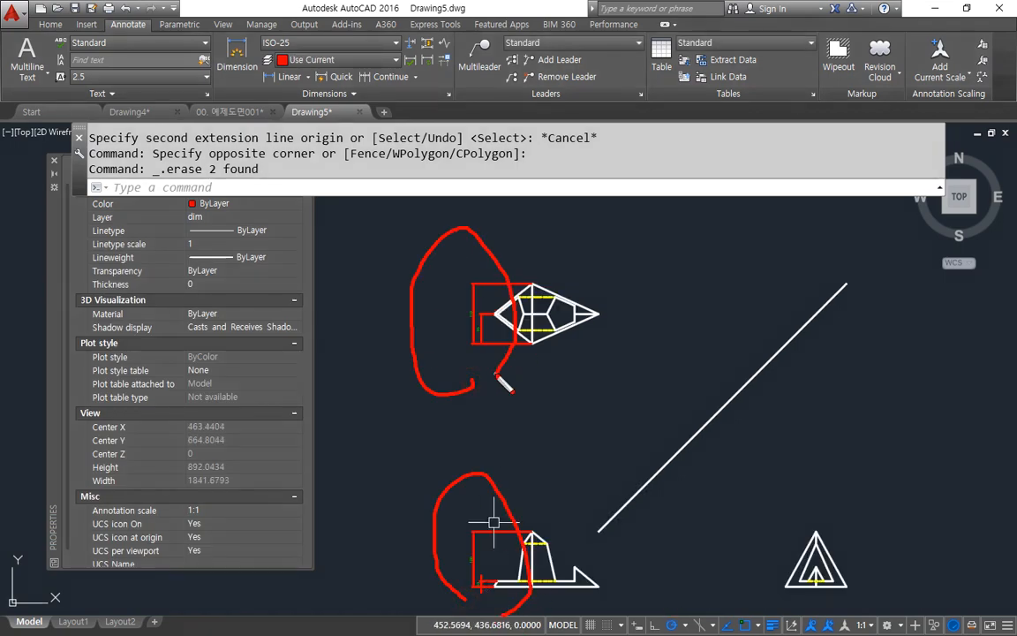
pyautogui.scroll(4, 519, 335)
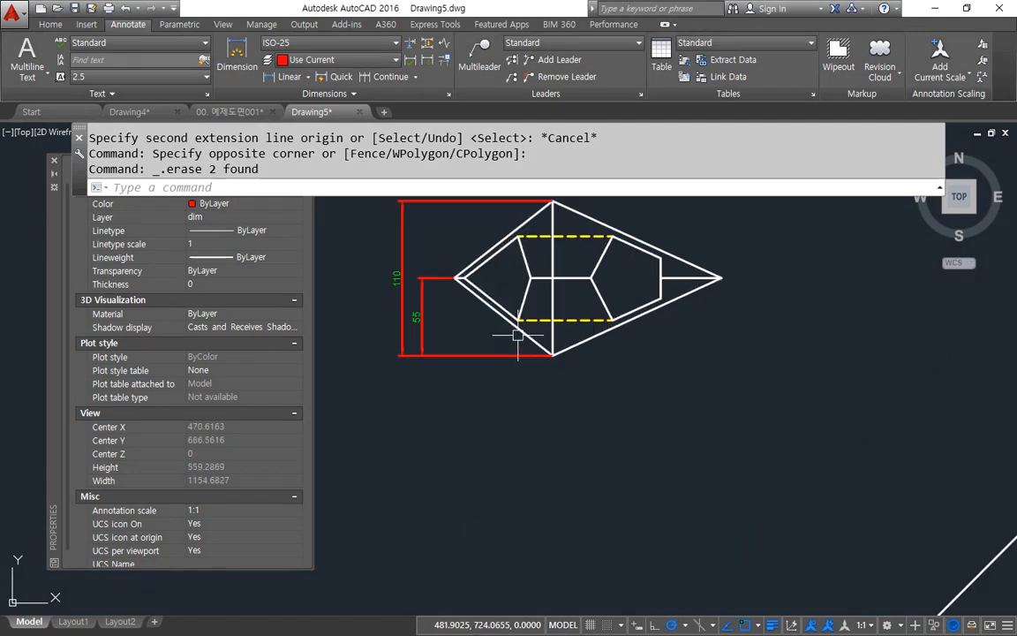
pyautogui.click(267, 76)
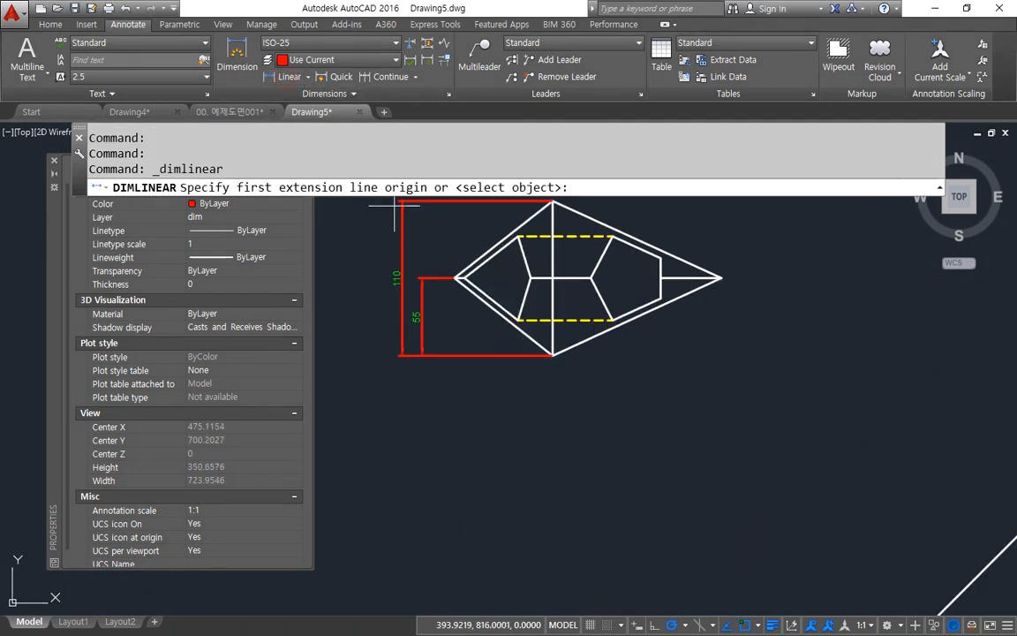
pyautogui.click(458, 296)
pyautogui.click(578, 353)
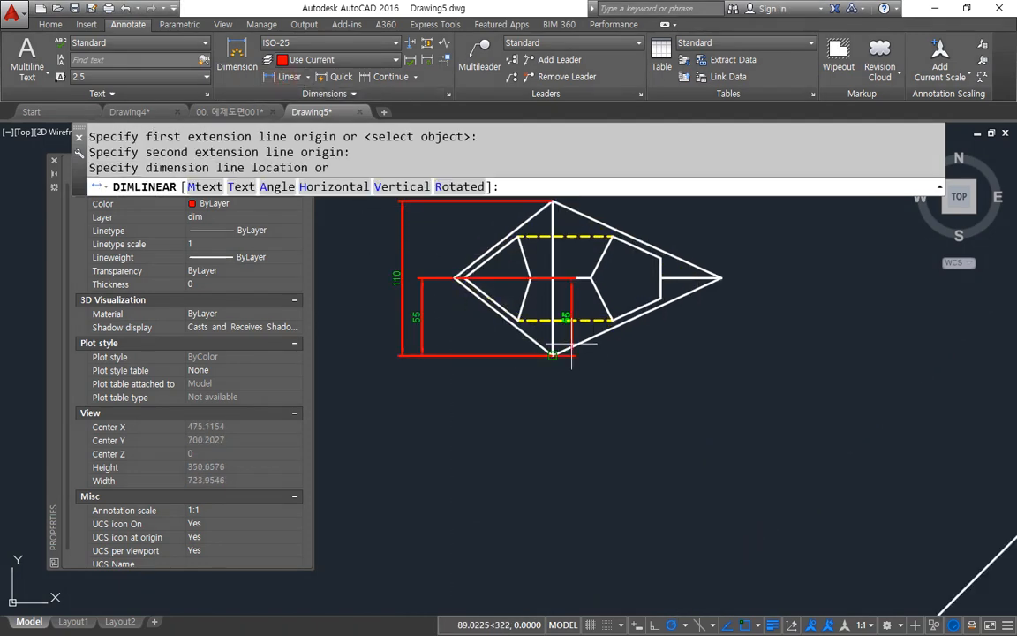
pyautogui.click(531, 385)
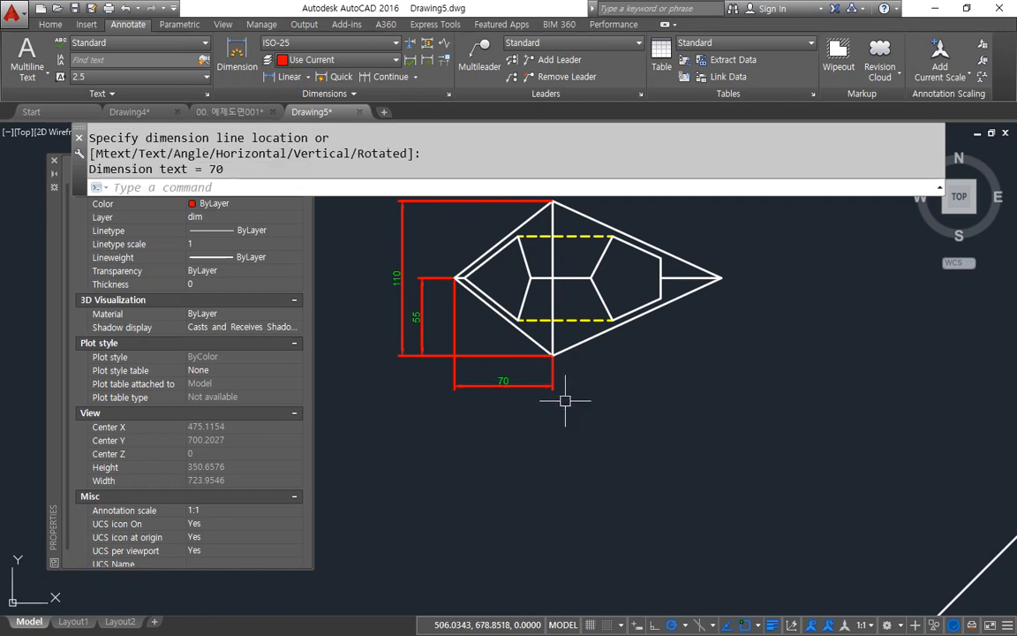
pyautogui.click(386, 76)
pyautogui.click(723, 279)
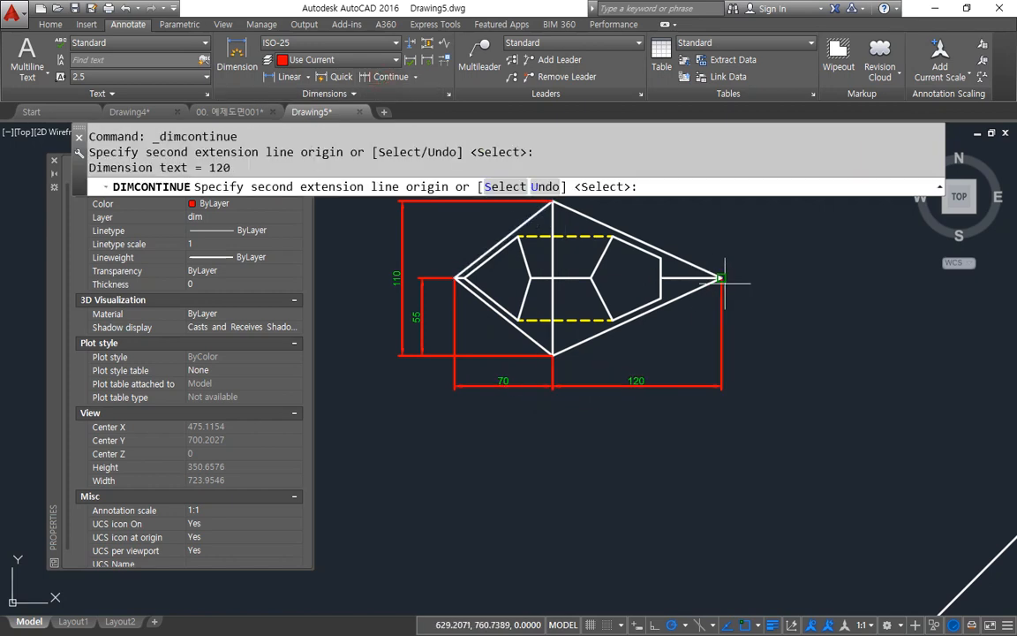
pyautogui.press('Return')
# Step: Add a horizontal linear dimension above the front view between its apex and the peak of the right-hand wedge
pyautogui.moveTo(635, 469); pyautogui.dragTo(380, 207, button='middle')
pyautogui.scroll(-4, 533, 390)
pyautogui.moveTo(532, 389); pyautogui.dragTo(486, 331, button='middle')
pyautogui.scroll(4, 459, 358)
pyautogui.scroll(-2, 435, 284)
pyautogui.click(289, 76)
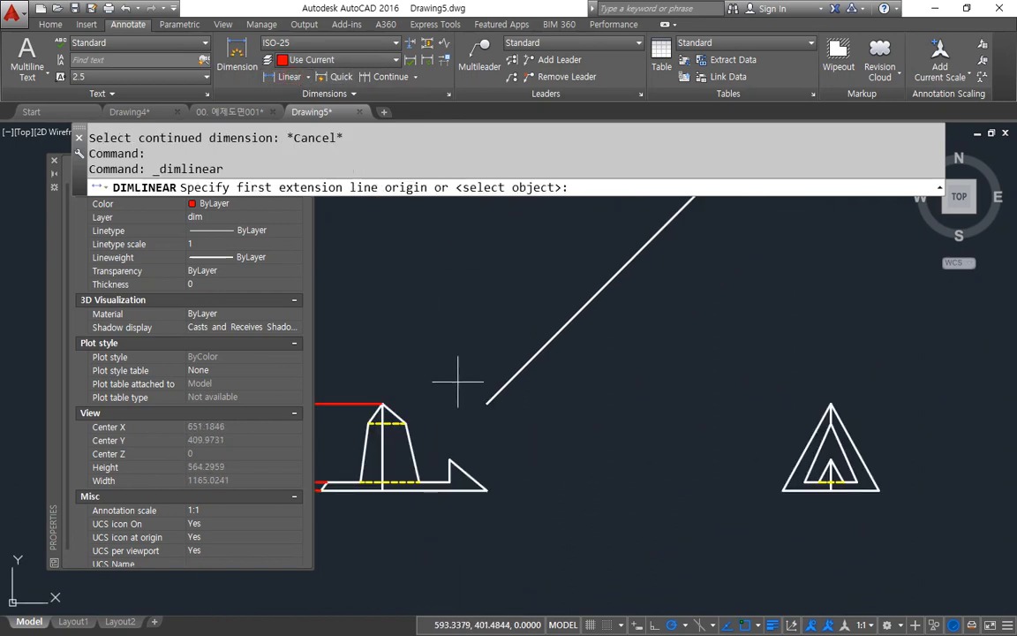
pyautogui.scroll(2, 460, 401)
pyautogui.click(445, 488)
pyautogui.moveTo(346, 407); pyautogui.dragTo(482, 433, button='middle')
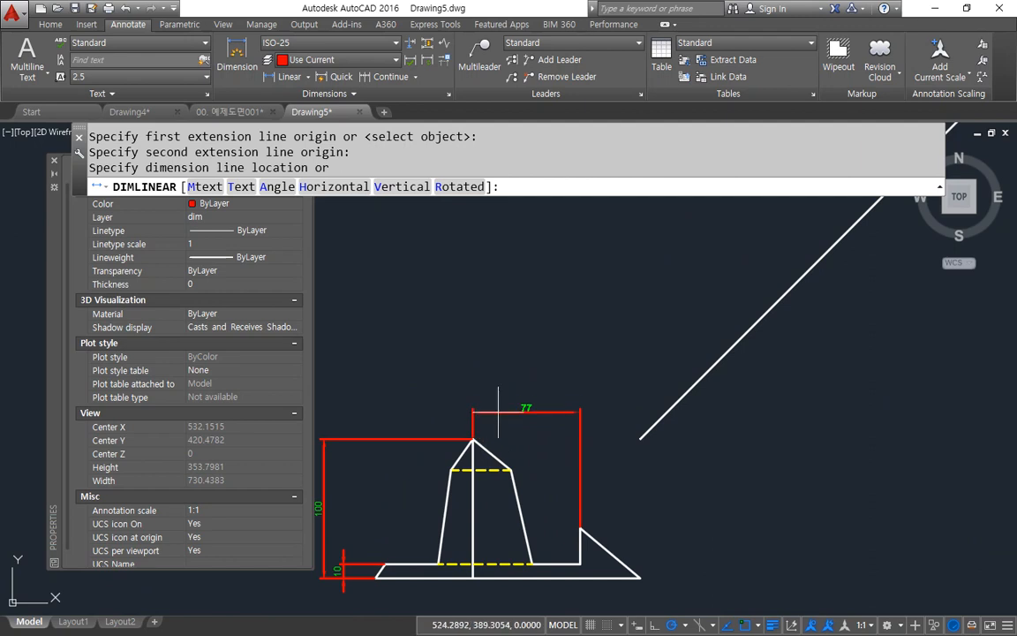
pyautogui.click(484, 410)
# Step: Dimension the side view's inner triangle base below the outline, from its left corner to the centre line and continuing to its right corner
pyautogui.scroll(-3, 560, 404)
pyautogui.moveTo(592, 425); pyautogui.dragTo(336, 415, button='middle')
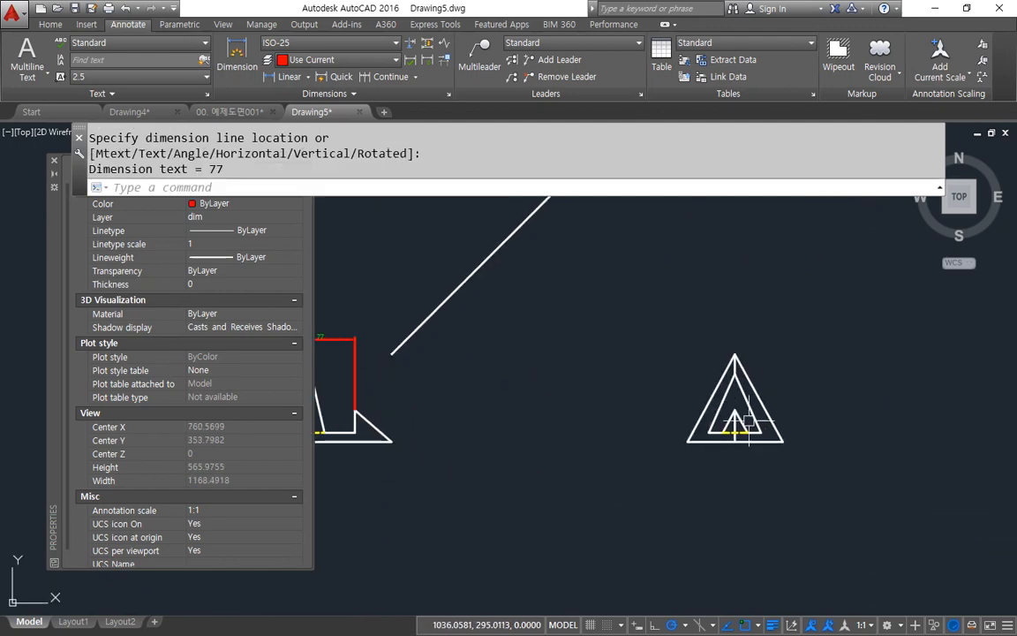
pyautogui.scroll(5, 563, 415)
pyautogui.press('Return')
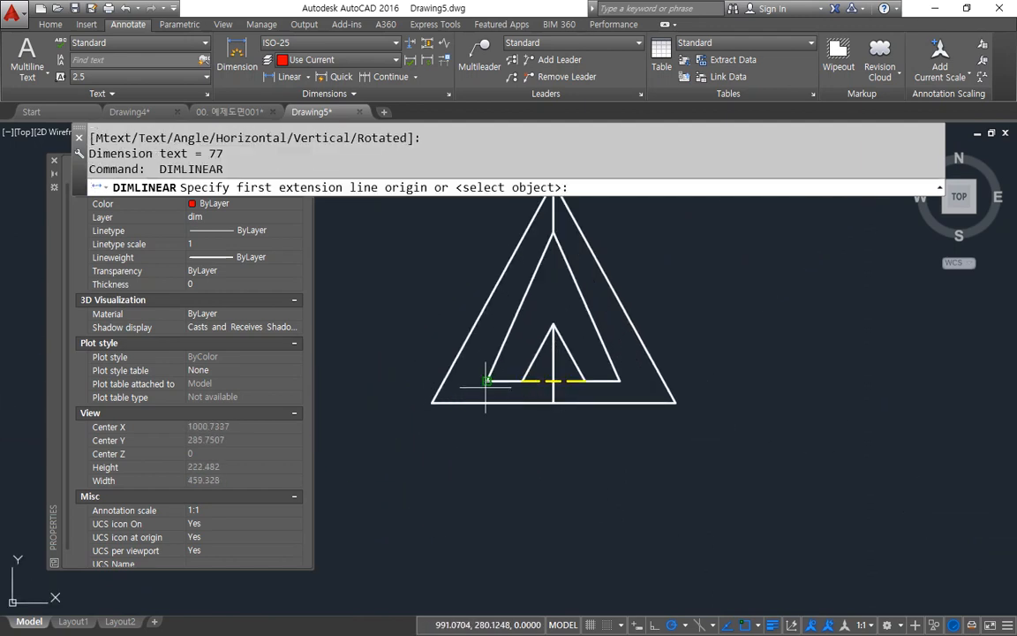
pyautogui.click(486, 380)
pyautogui.click(553, 381)
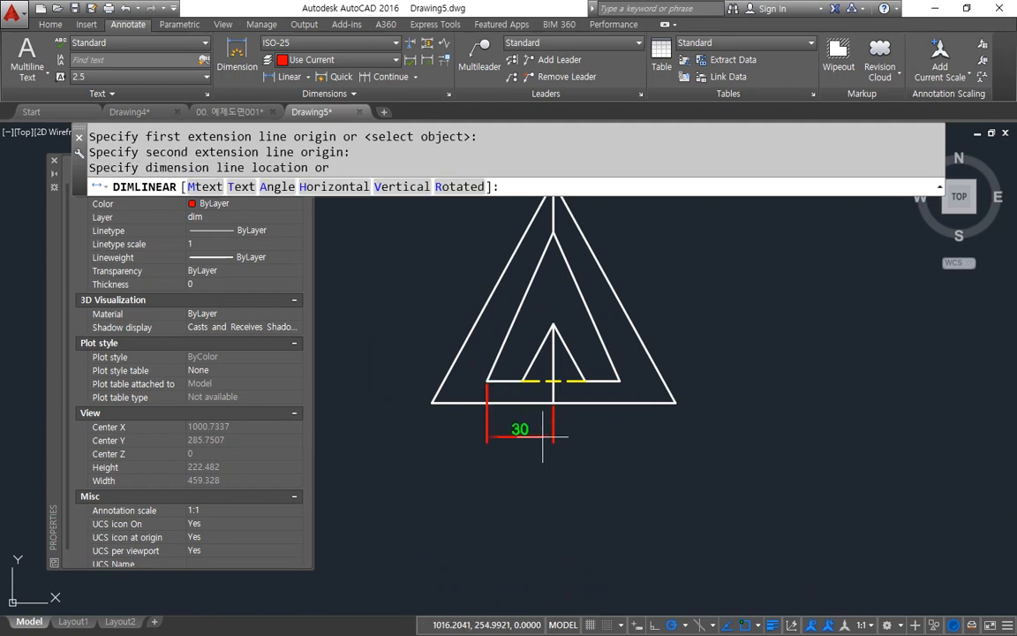
pyautogui.click(543, 434)
pyautogui.click(385, 76)
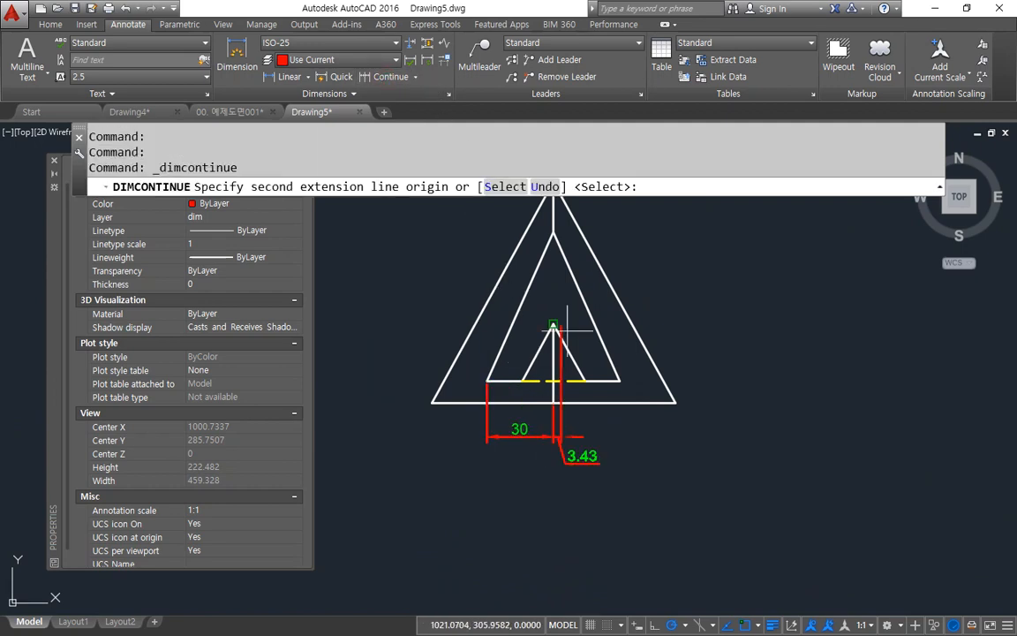
pyautogui.click(620, 381)
pyautogui.press('Escape')
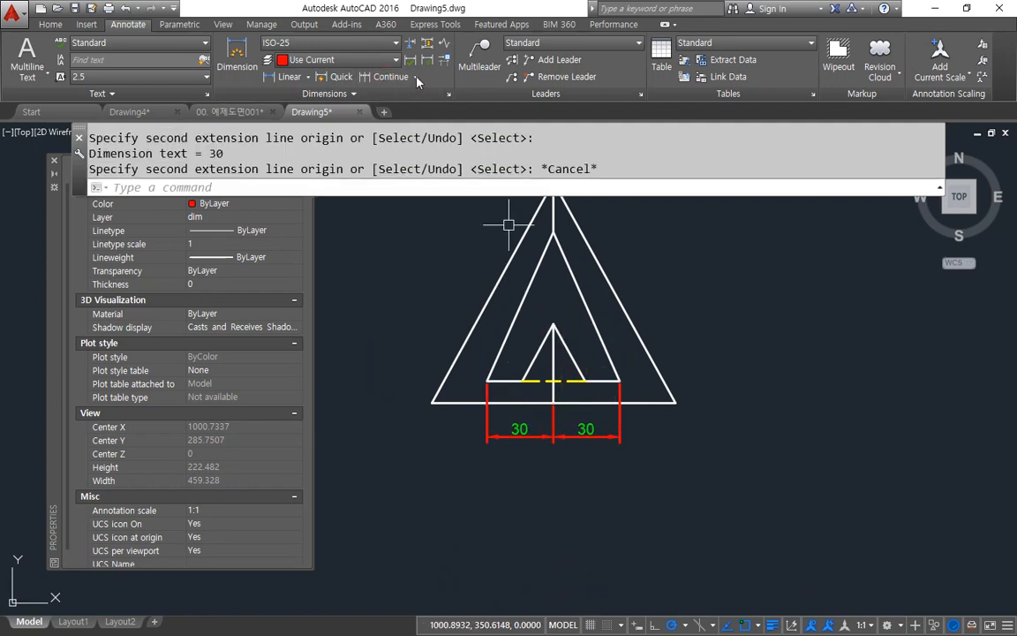
# Step: Add an angular dimension outside the inner triangle's right base corner in the side view, between its base and sloping edge
pyautogui.click(308, 77)
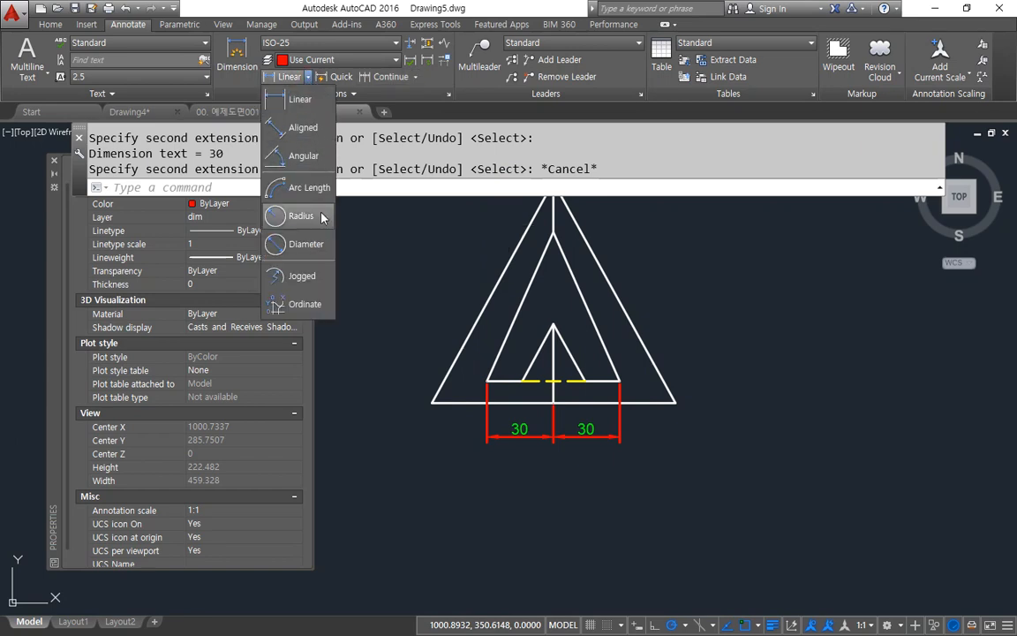
pyautogui.click(300, 156)
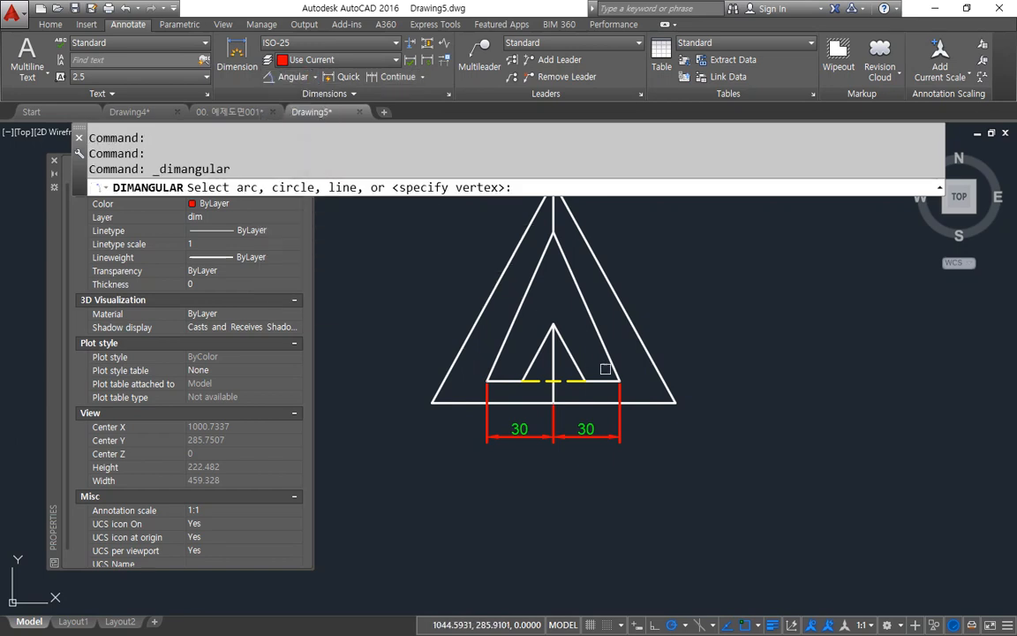
pyautogui.click(608, 380)
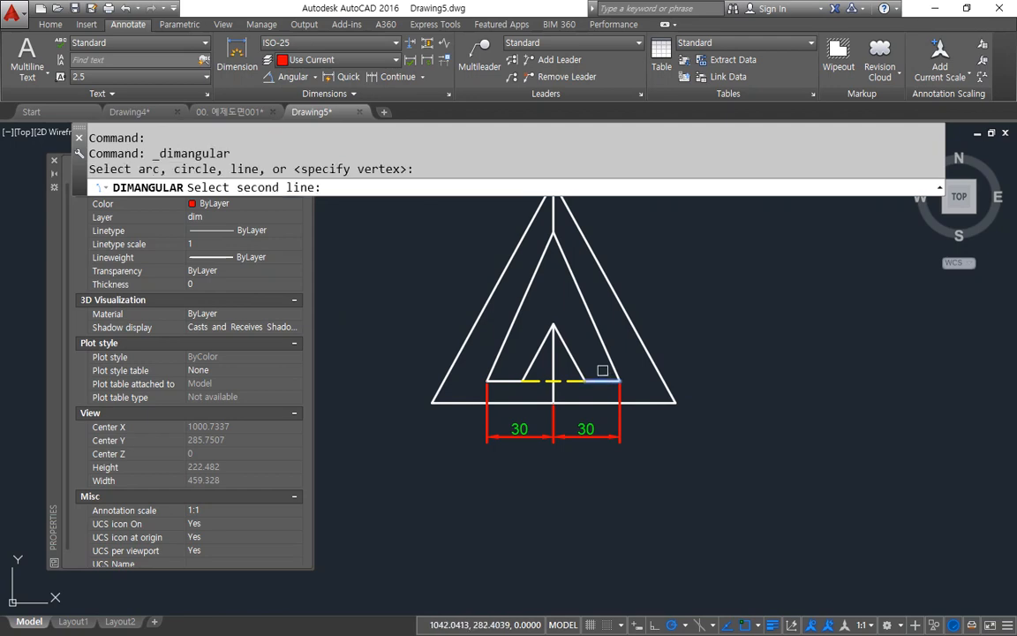
pyautogui.click(595, 327)
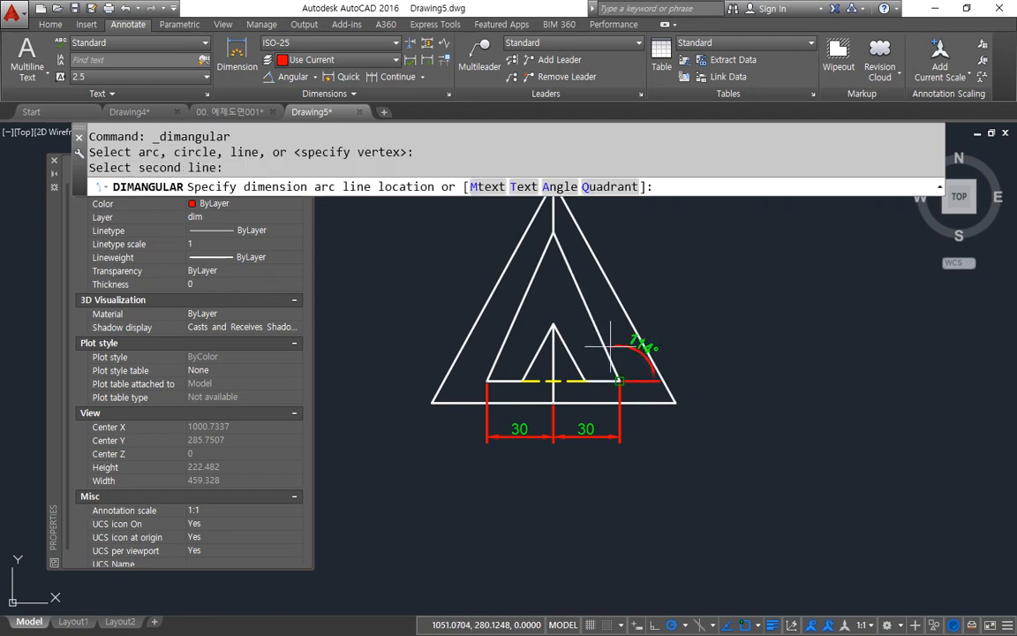
pyautogui.click(664, 323)
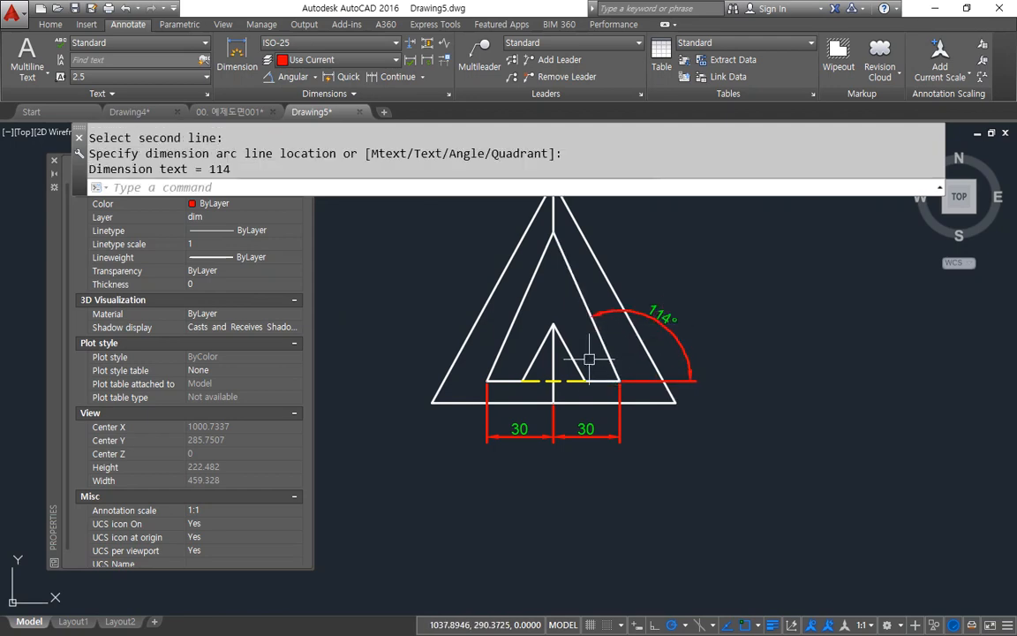
pyautogui.press('Return')
pyautogui.click(504, 382)
pyautogui.click(501, 351)
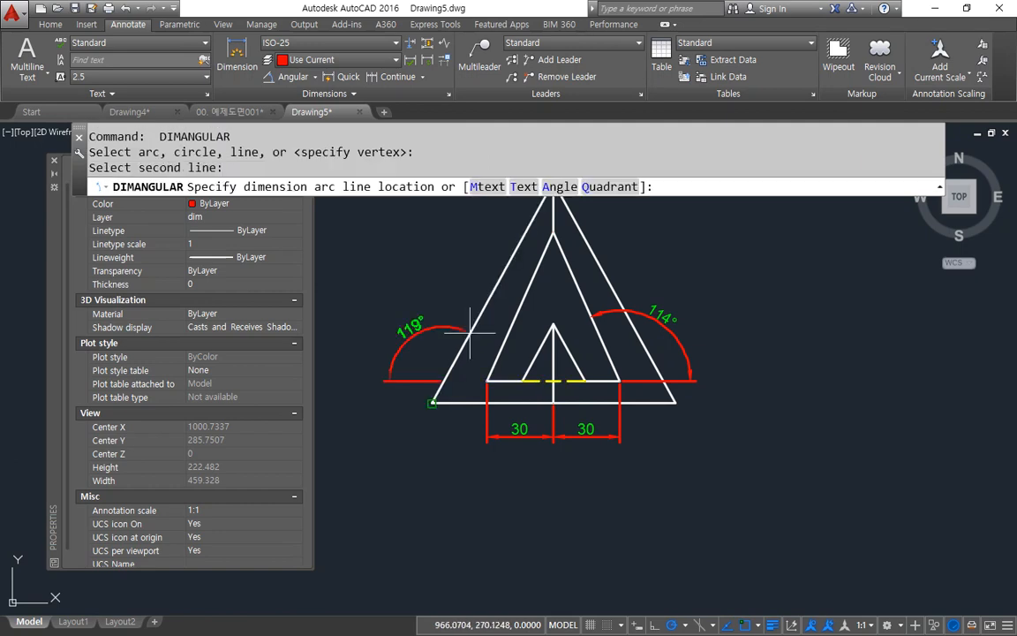
pyautogui.press('Escape')
# Step: Add an angular dimension outside the inner triangle's left base corner in the side view, between its base and sloping edge
pyautogui.press('Return')
pyautogui.click(509, 382)
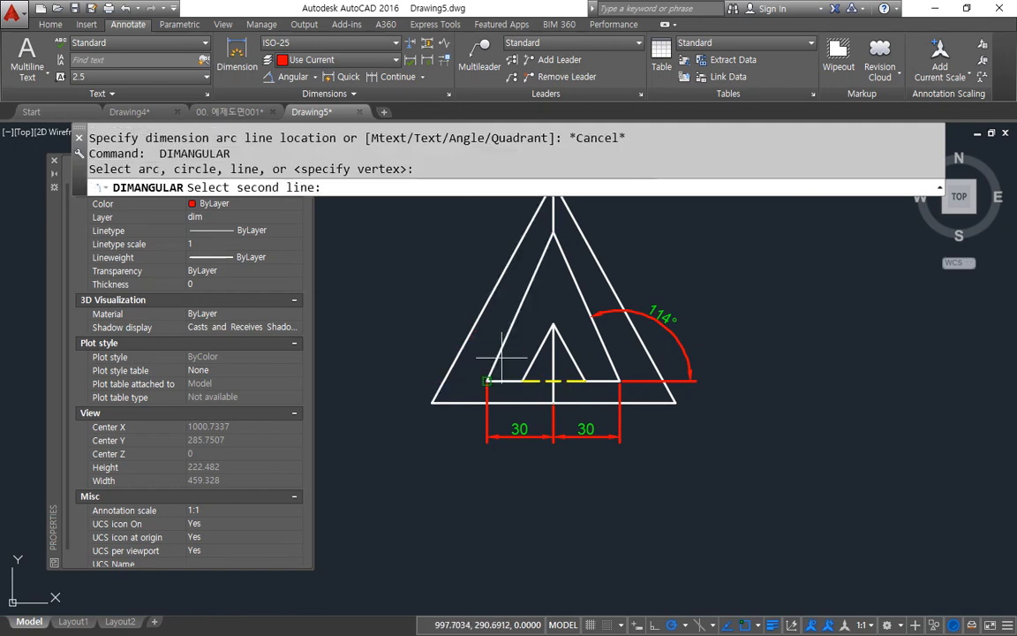
pyautogui.click(498, 353)
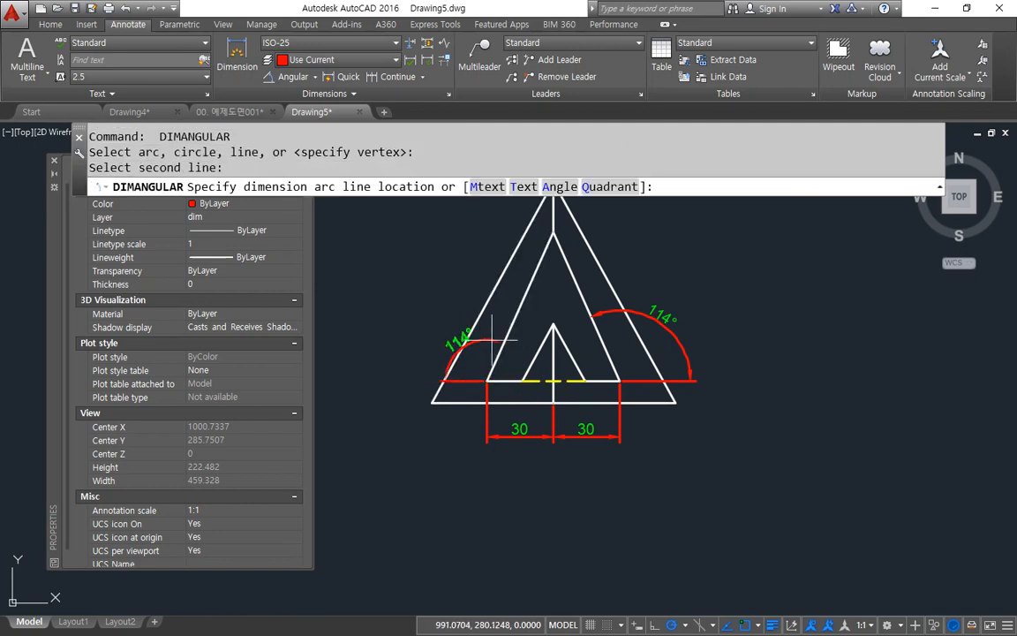
pyautogui.click(423, 329)
# Step: Erase the diagonal projection line between the top view and the side view
pyautogui.scroll(-2, 459, 374)
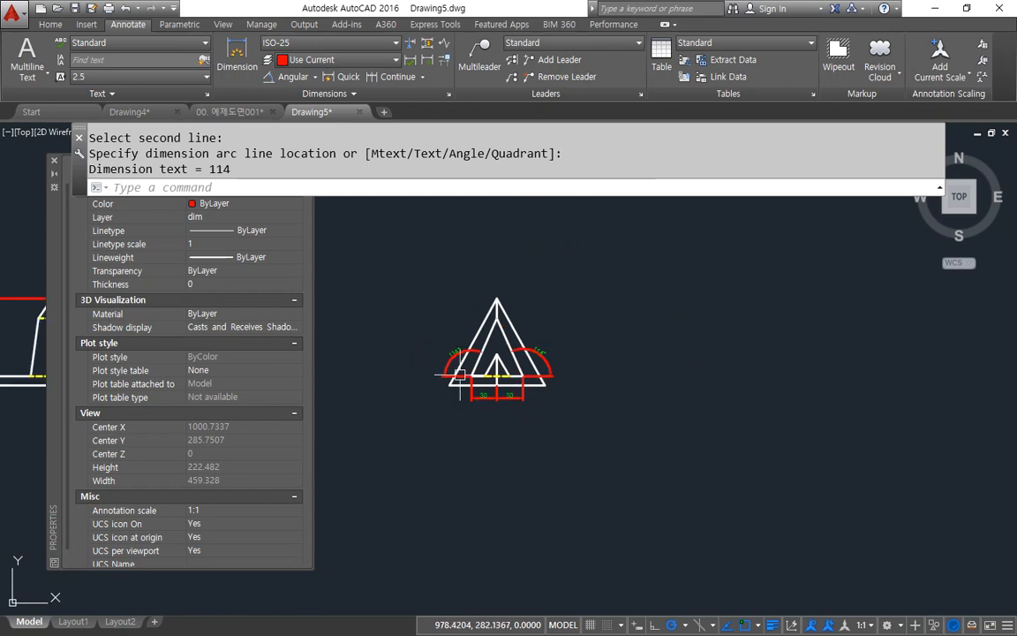
pyautogui.scroll(-1, 459, 374)
pyautogui.moveTo(523, 388); pyautogui.dragTo(809, 461, button='middle')
pyautogui.moveTo(673, 412); pyautogui.dragTo(650, 500, button='middle')
pyautogui.scroll(-1, 650, 499)
pyautogui.scroll(1, 650, 499)
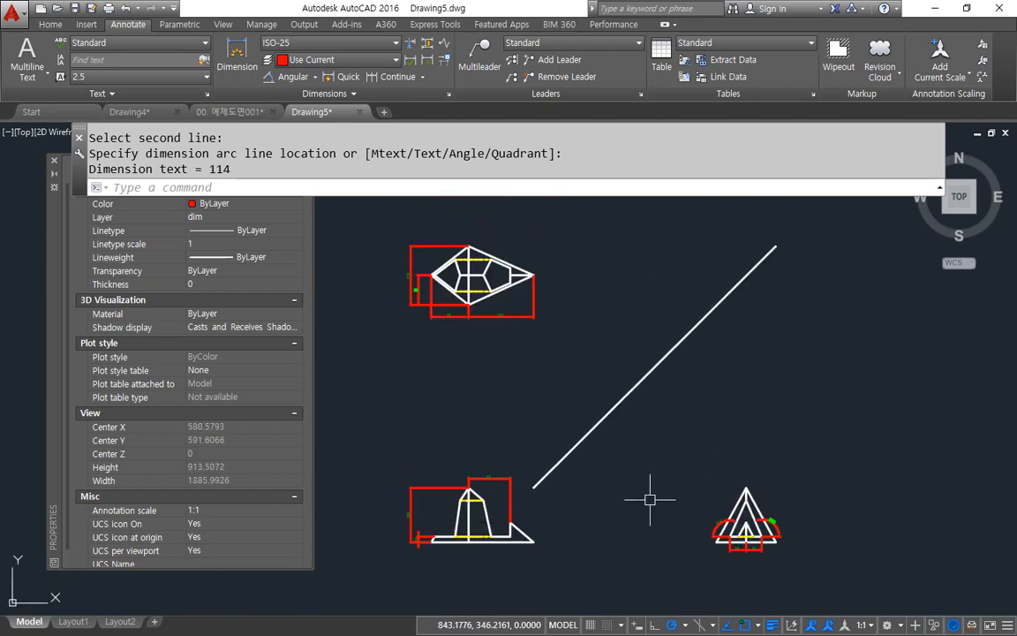
pyautogui.press('Escape')
pyautogui.click(664, 392)
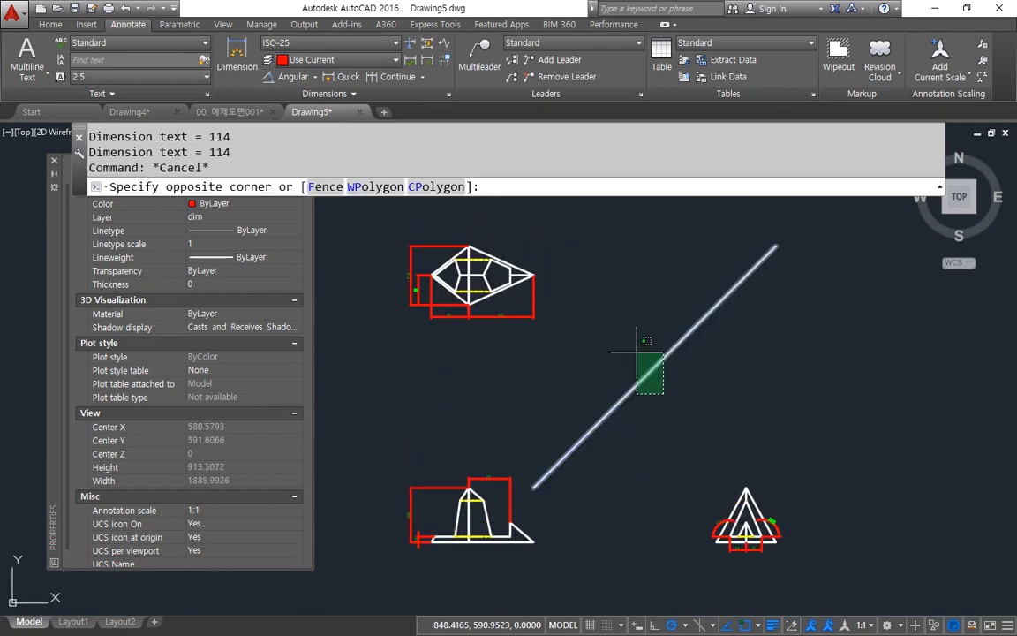
pyautogui.click(645, 371)
pyautogui.write('e')
pyautogui.press('Return')
# Step: Switch to Layout1 and erase its existing viewport
pyautogui.moveTo(450, 320)
pyautogui.mouseDown()
pyautogui.moveTo(497, 374)
pyautogui.moveTo(464, 354)
pyautogui.mouseUp()
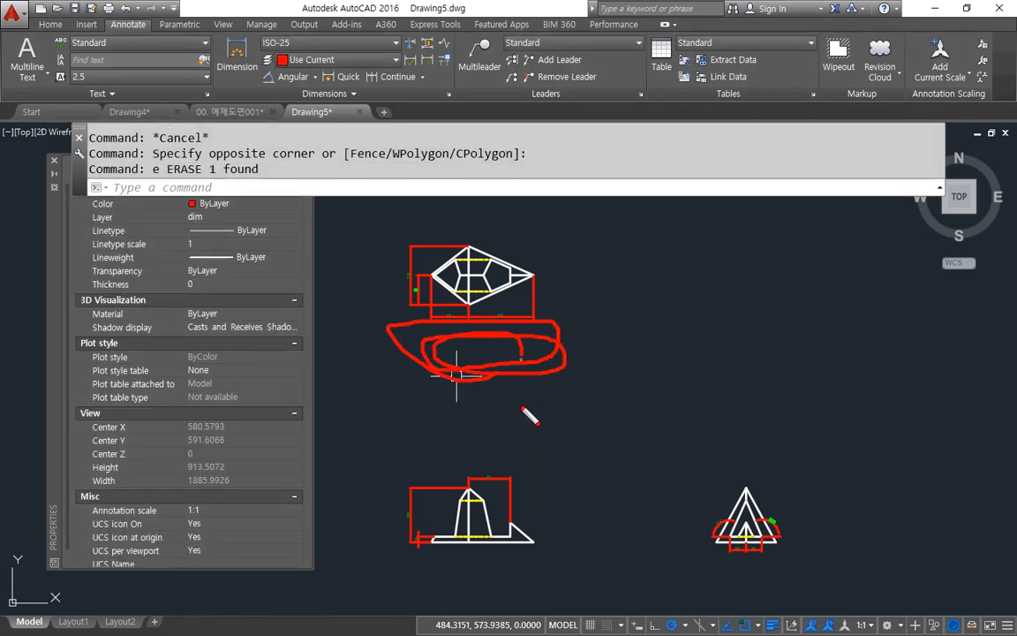
pyautogui.press('Escape')
pyautogui.click(73, 622)
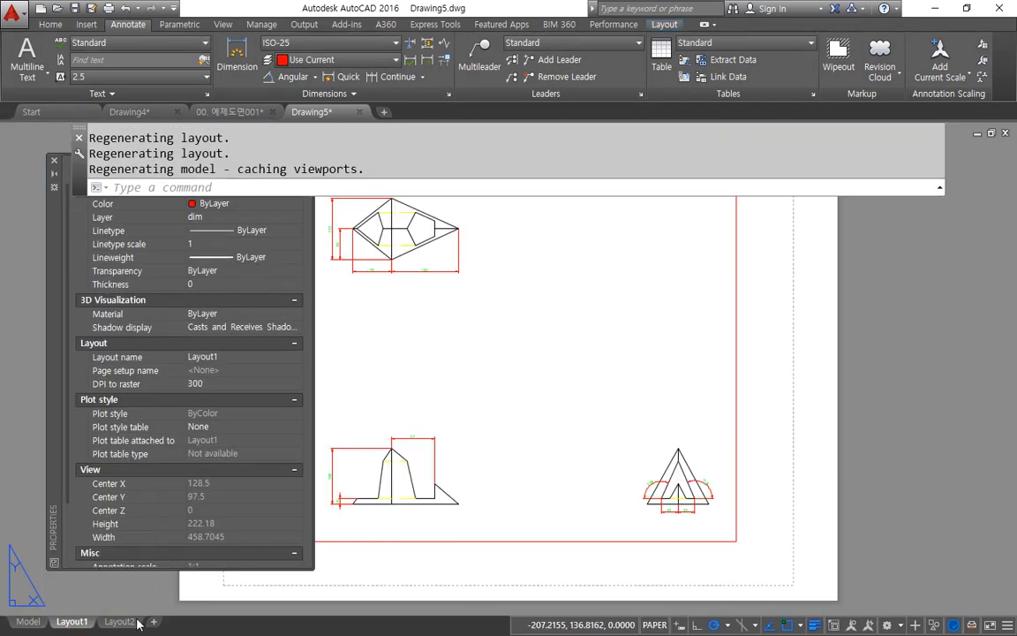
pyautogui.click(845, 536)
pyautogui.click(686, 448)
pyautogui.write('e')
pyautogui.press('Return')
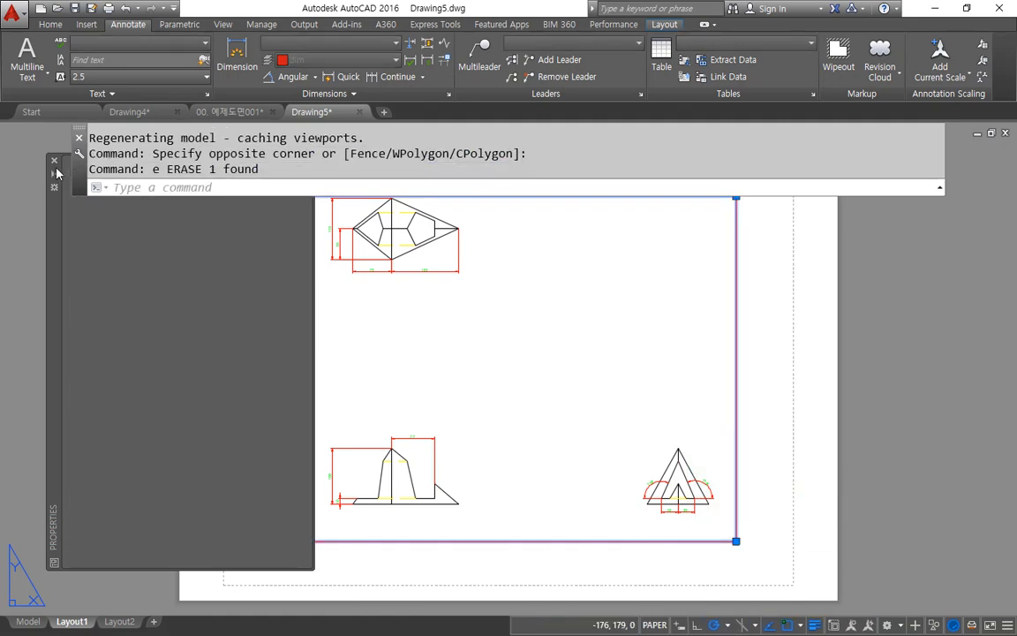
# Step: Modify Layout1's page setup to use the monochrome.ctb plot style table and the HP Officejet 7610 series printer
pyautogui.rightClick(85, 622)
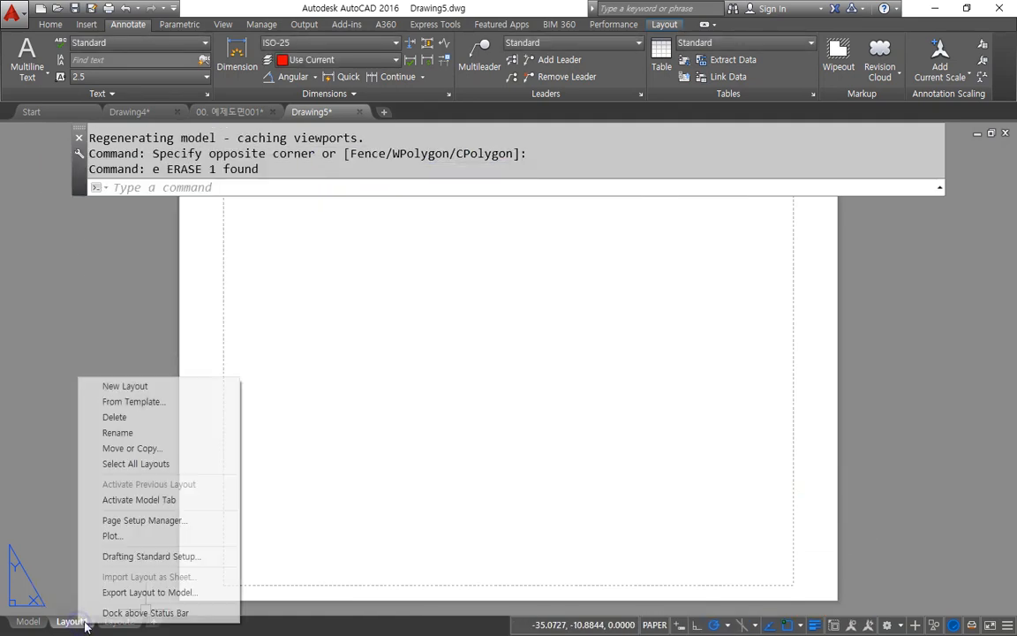
pyautogui.click(189, 523)
pyautogui.click(619, 299)
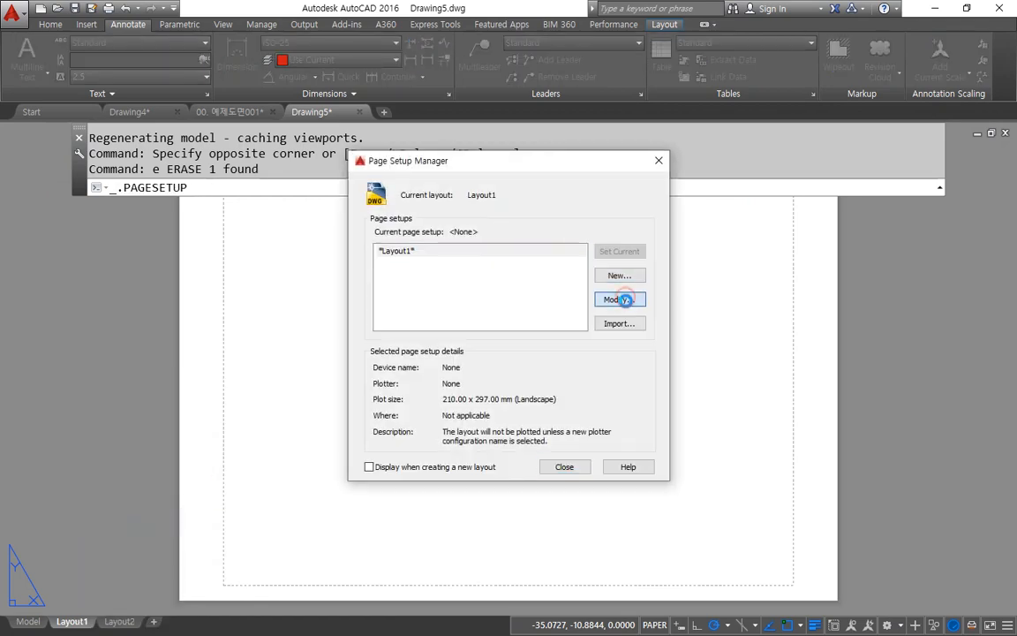
pyautogui.click(671, 176)
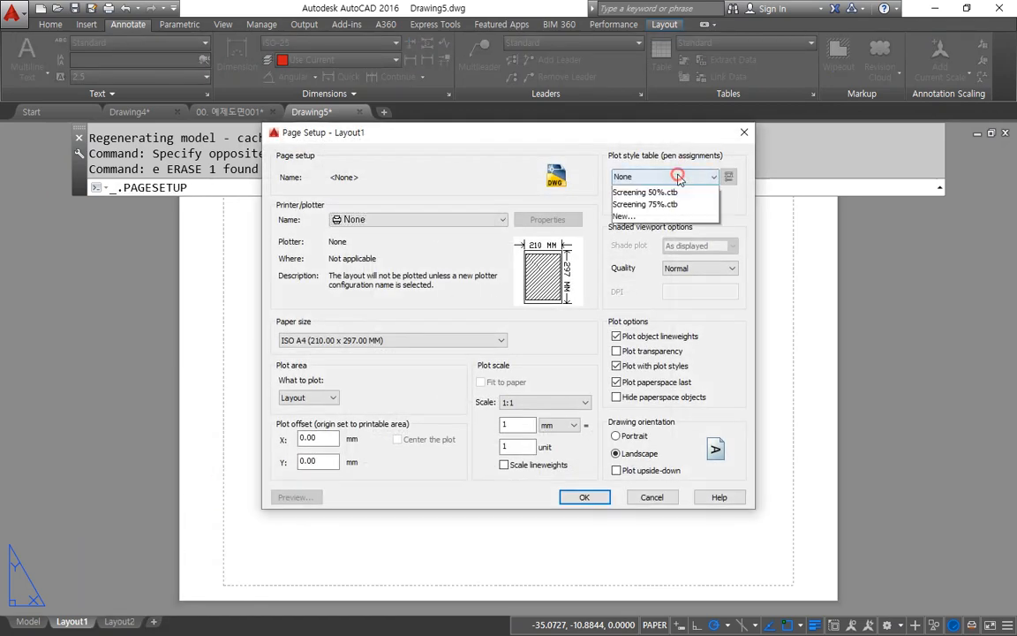
pyautogui.click(698, 252)
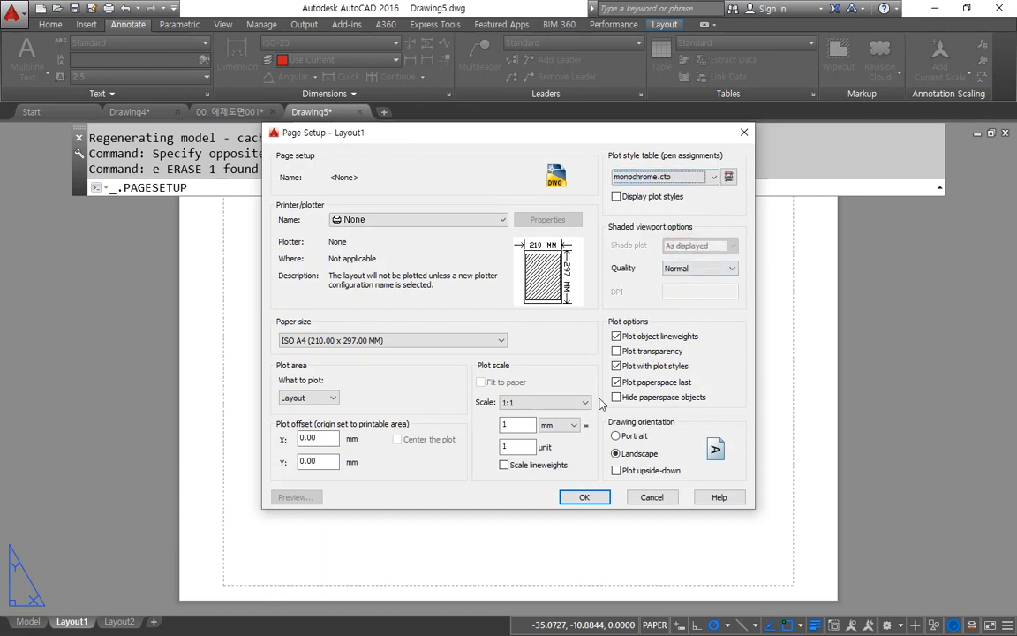
pyautogui.click(459, 221)
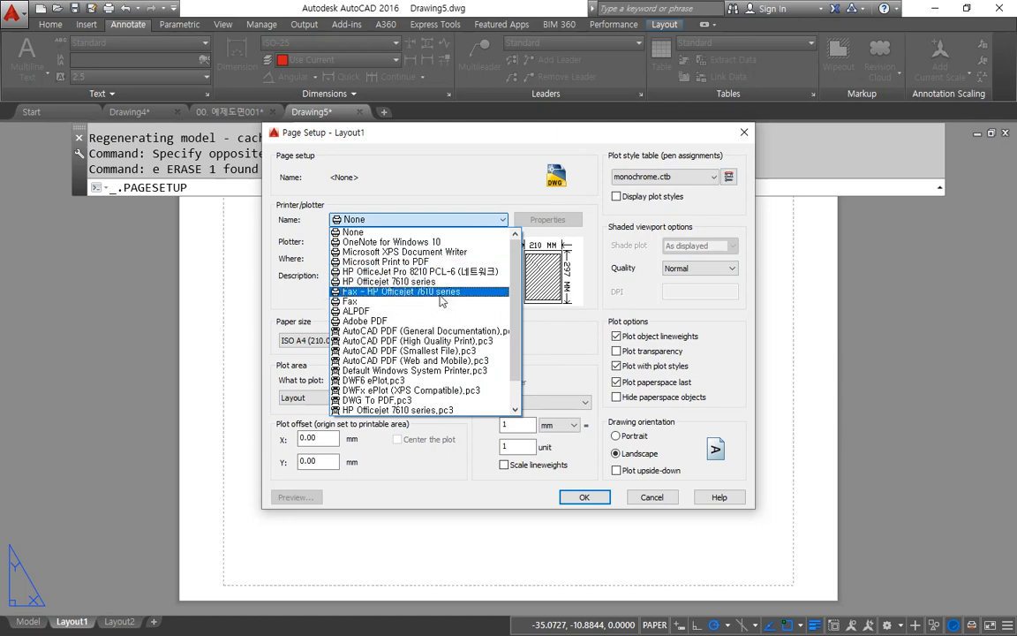
pyautogui.click(424, 281)
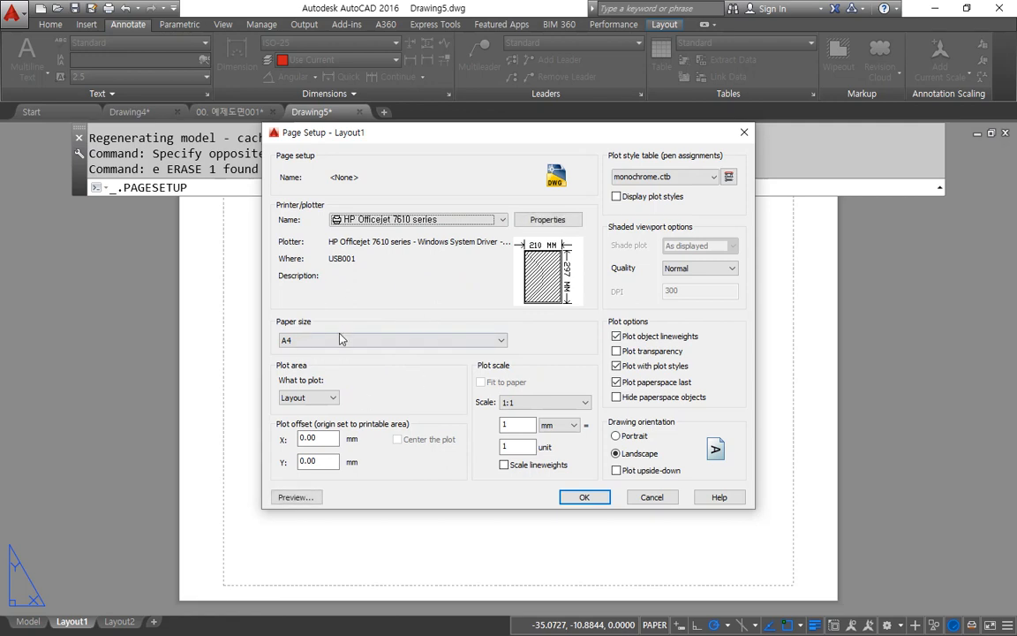
pyautogui.click(586, 497)
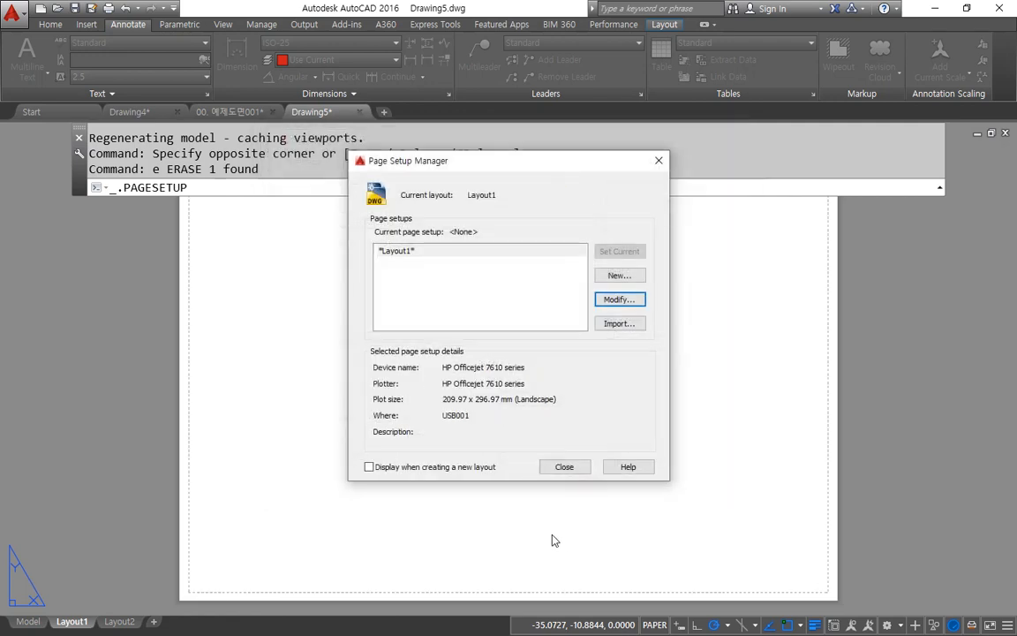
pyautogui.click(566, 467)
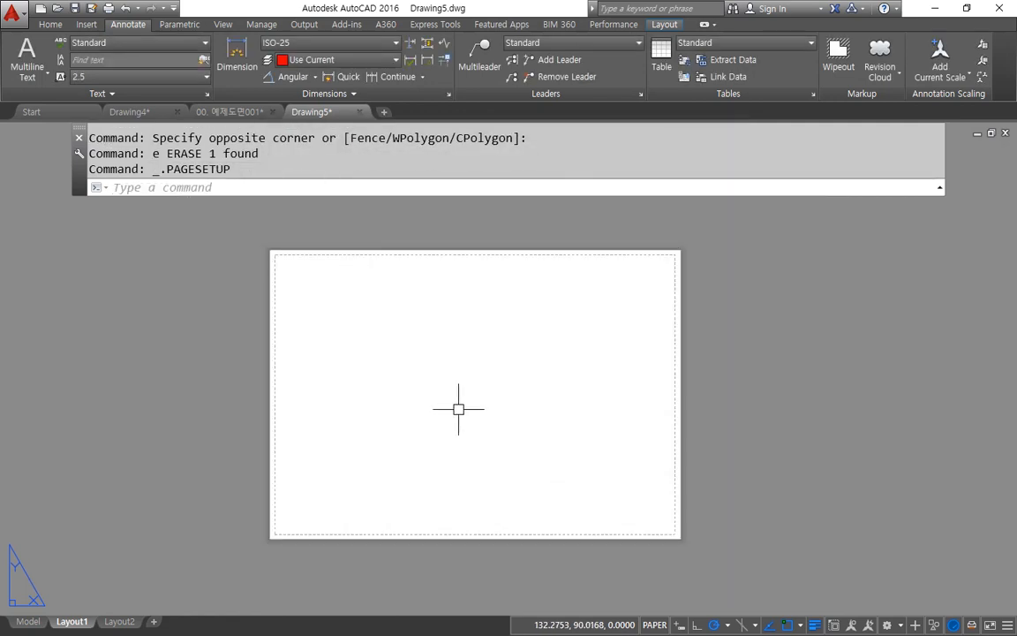
# Step: Create a viewport fitted to Layout1's printable area with MVIEW
pyautogui.write('mv')
pyautogui.press('Return')
pyautogui.write('f')
pyautogui.press('Return')
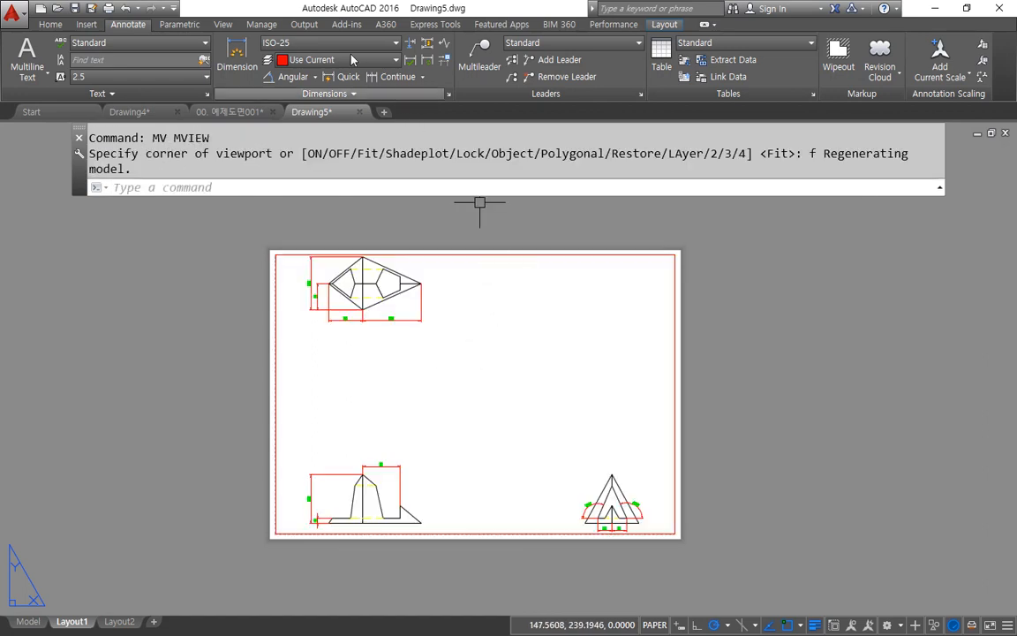
# Step: Make layer 0 current and draw a diagonal line between the viewport's lower-right and upper-left corners
pyautogui.click(50, 24)
pyautogui.click(490, 42)
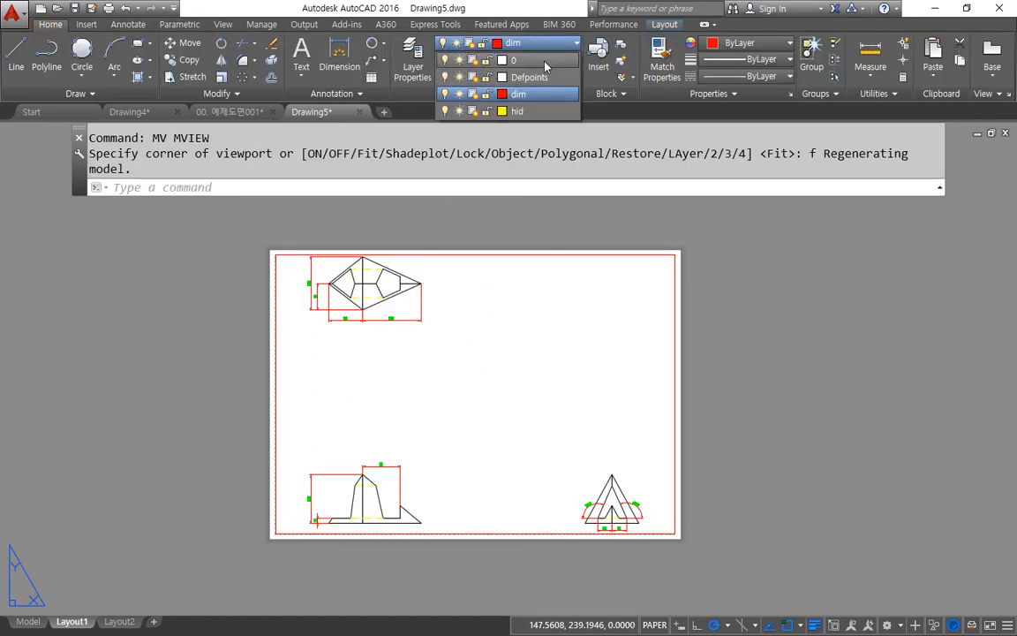
pyautogui.click(490, 58)
pyautogui.write('l')
pyautogui.press('Return')
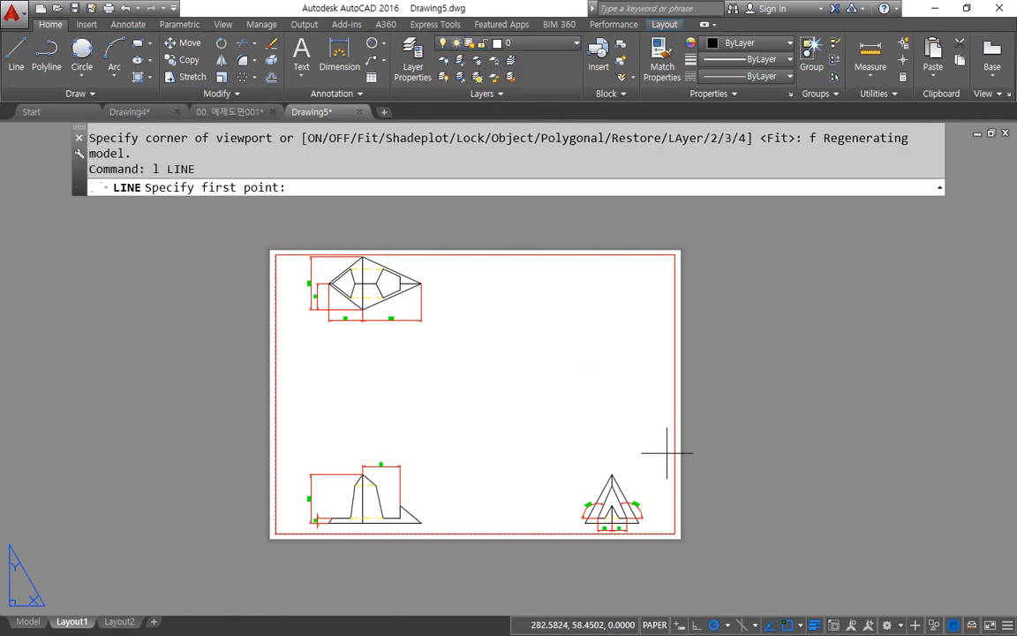
pyautogui.click(674, 533)
pyautogui.press('space')
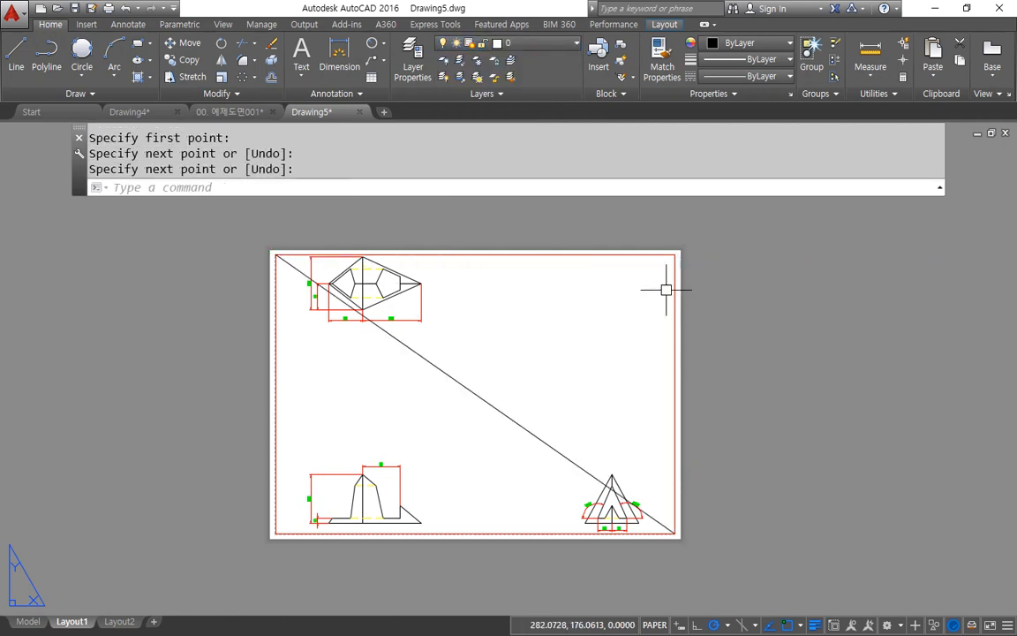
# Step: Erase the fitted viewport, leaving the diagonal line in place
pyautogui.click(712, 282)
pyautogui.click(621, 319)
pyautogui.write('e')
pyautogui.press('space')
# Step: Draw a 297 by 210 rectangle beside the layout sheet
pyautogui.write('rec')
pyautogui.press('space')
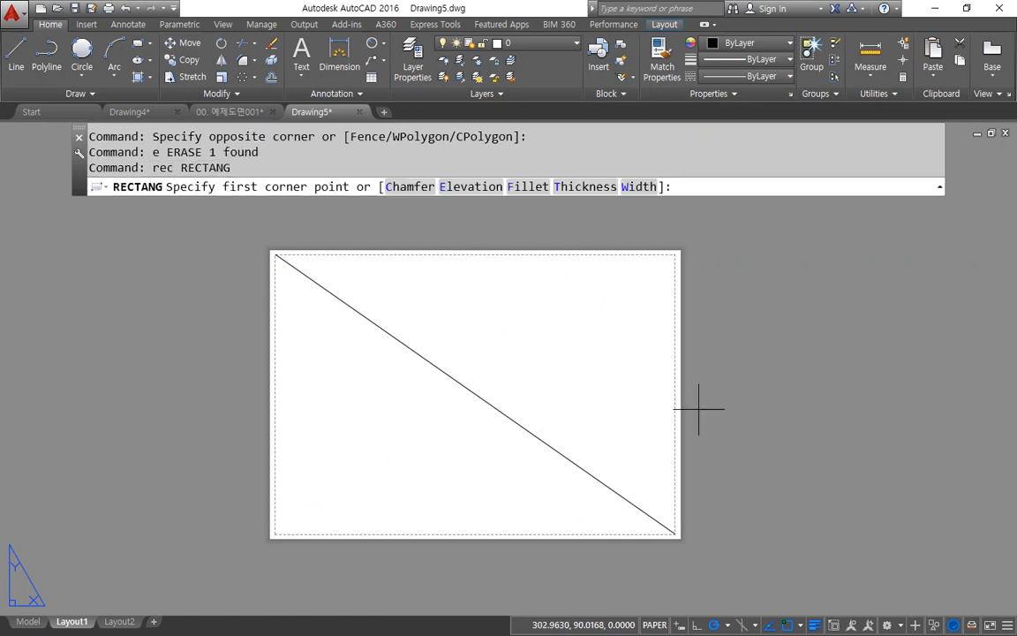
pyautogui.click(702, 409)
pyautogui.write('@297,2')
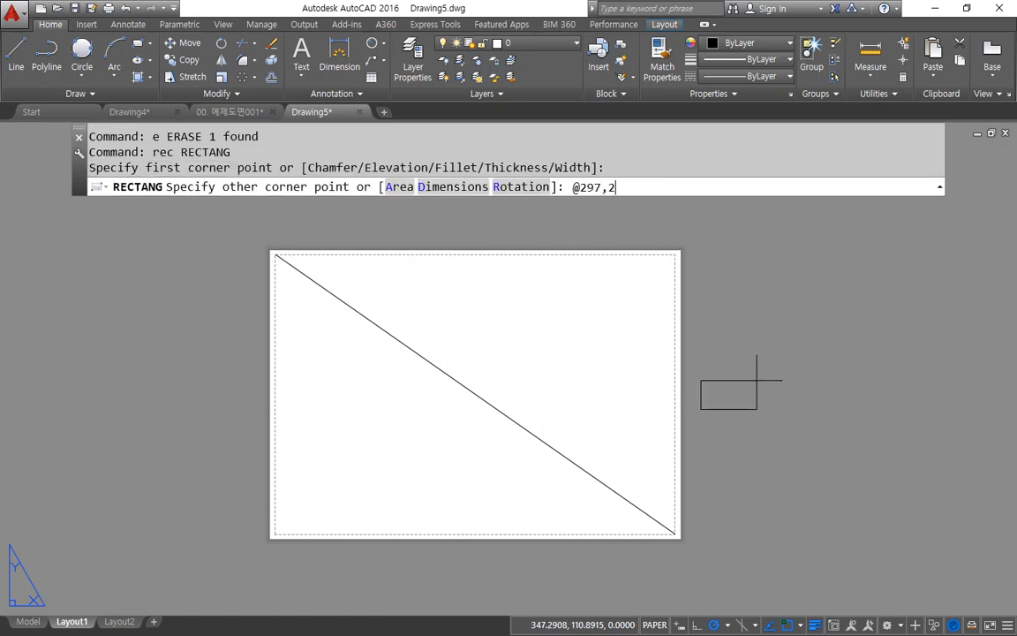
pyautogui.write('10')
pyautogui.press('Return')
pyautogui.scroll(-2, 768, 370)
pyautogui.moveTo(772, 370); pyautogui.dragTo(560, 486, button='middle')
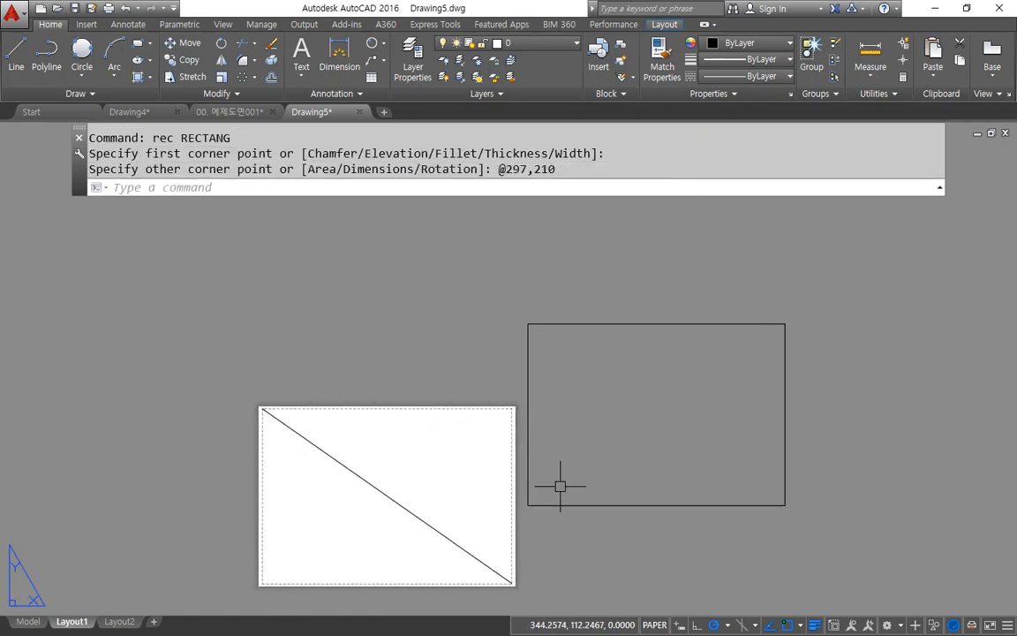
# Step: Draw a diagonal line from the lower-left to the upper-right corner of the 297 by 210 rectangle
pyautogui.write('l')
pyautogui.press('space')
pyautogui.click(529, 503)
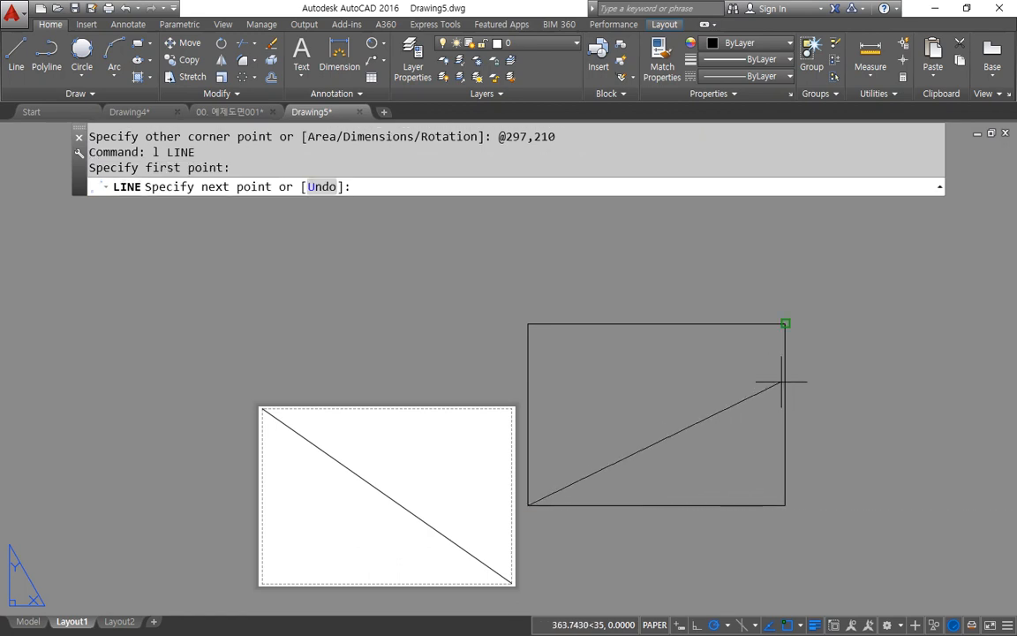
pyautogui.click(784, 327)
pyautogui.press('space')
# Step: Move the rectangle and its diagonal by the diagonal's midpoint onto the midpoint of the sheet's diagonal
pyautogui.write('m')
pyautogui.press('space')
pyautogui.click(836, 466)
pyautogui.click(669, 357)
pyautogui.press('space')
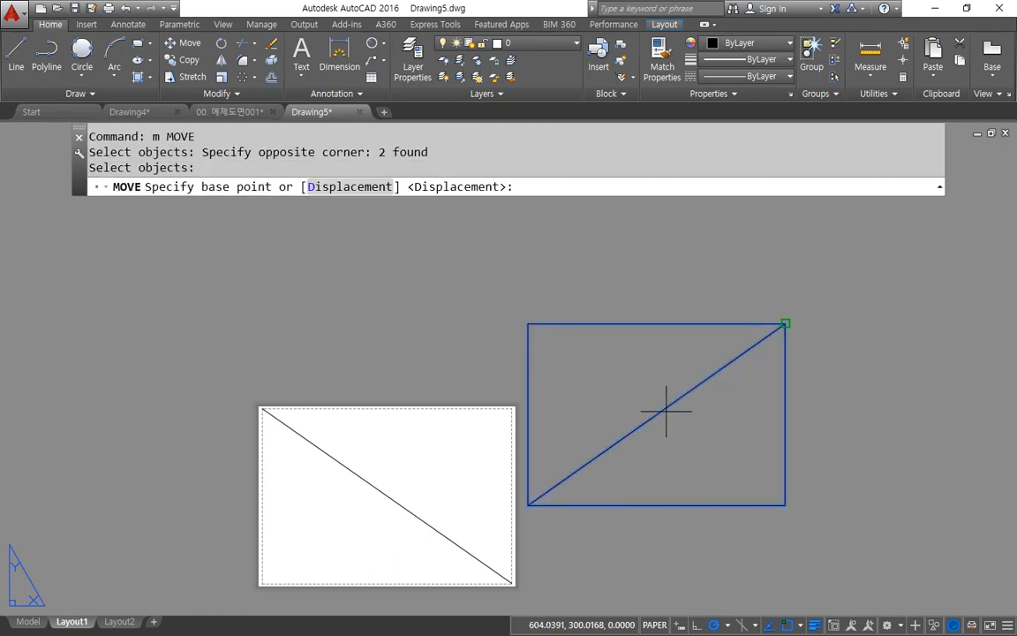
pyautogui.write('mid')
pyautogui.press('space')
pyautogui.click(668, 409)
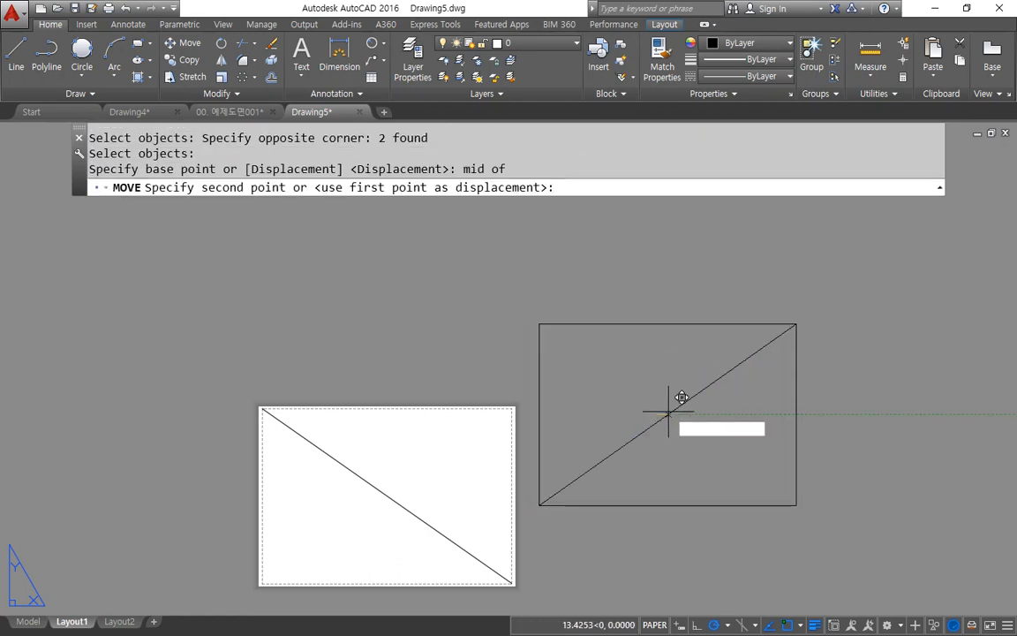
pyautogui.write('mid')
pyautogui.press('space')
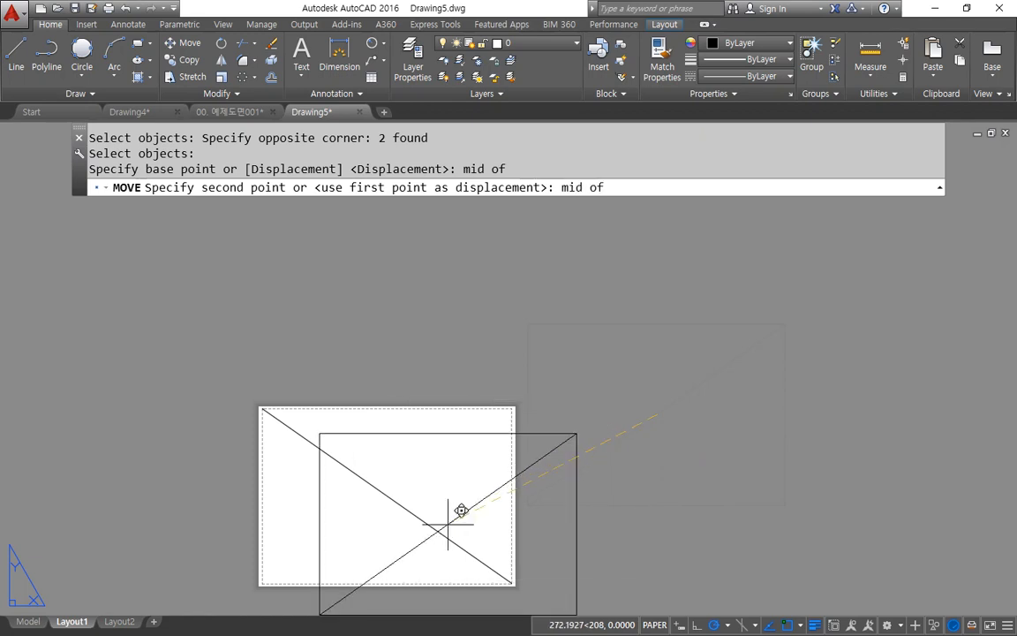
pyautogui.click(444, 522)
# Step: Erase both crossing diagonal lines inside the sheet rectangle
pyautogui.click(447, 483)
pyautogui.click(335, 527)
pyautogui.write('e')
pyautogui.press('space')
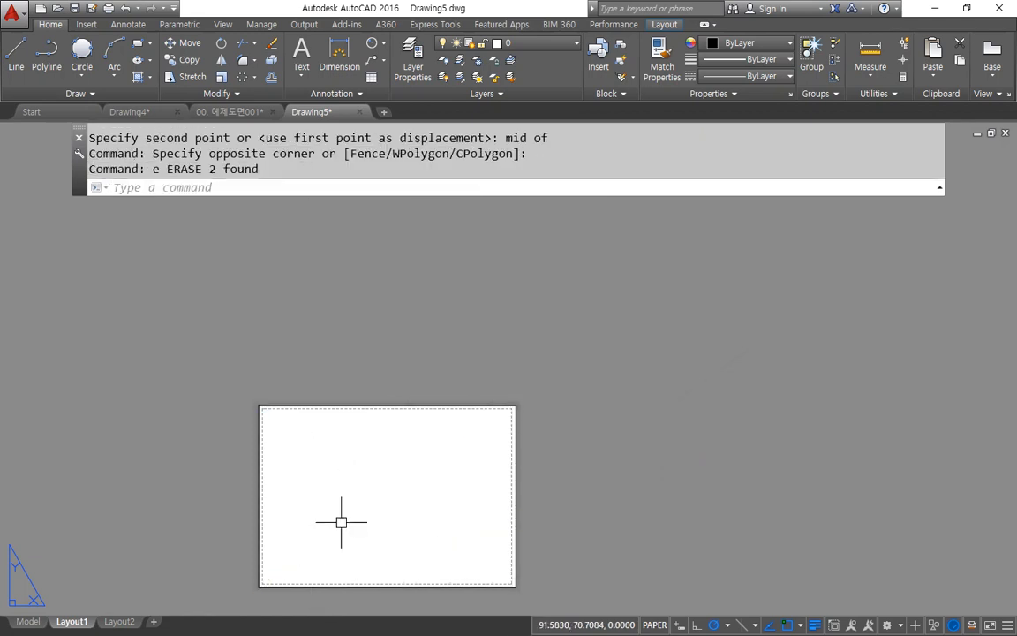
# Step: Offset the sheet rectangle 10 inward to form an inner border
pyautogui.write('O')
pyautogui.press('space')
pyautogui.write('10')
pyautogui.press('space')
pyautogui.click(257, 513)
pyautogui.click(321, 505)
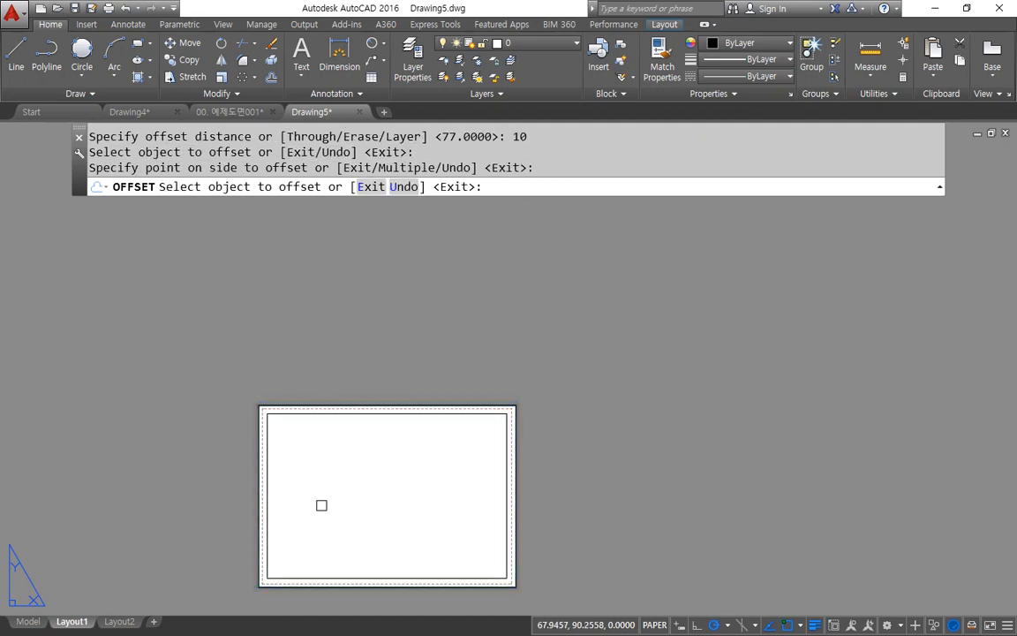
pyautogui.press('space')
# Step: Try erasing the outer sheet rectangle, and undo the erasure
pyautogui.click(402, 406)
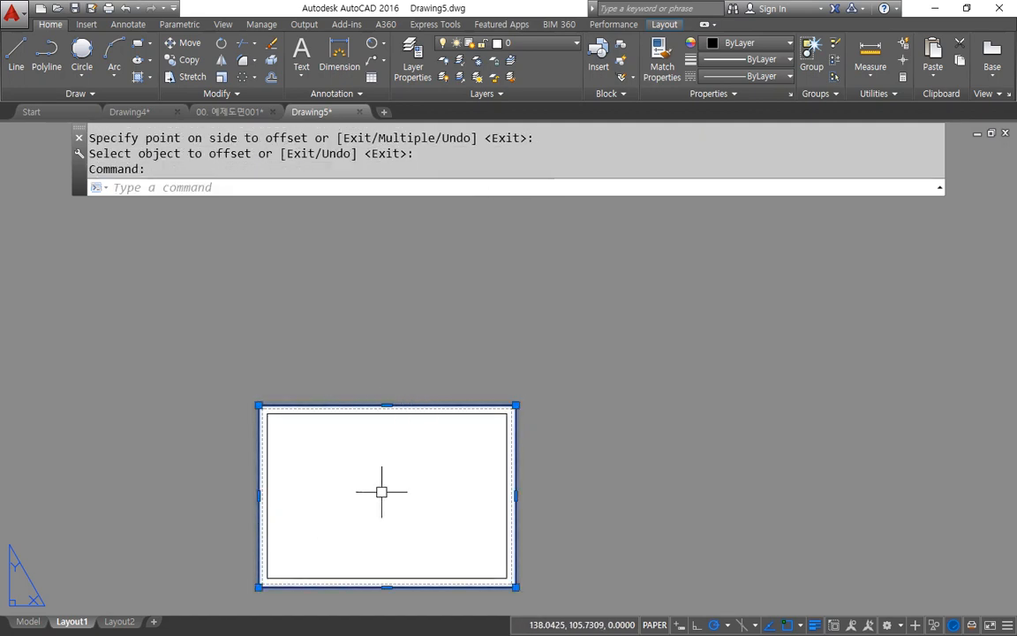
pyautogui.write('e')
pyautogui.press('space')
pyautogui.moveTo(382, 492); pyautogui.dragTo(380, 446, button='middle')
pyautogui.hotkey('ctrl', 'z')
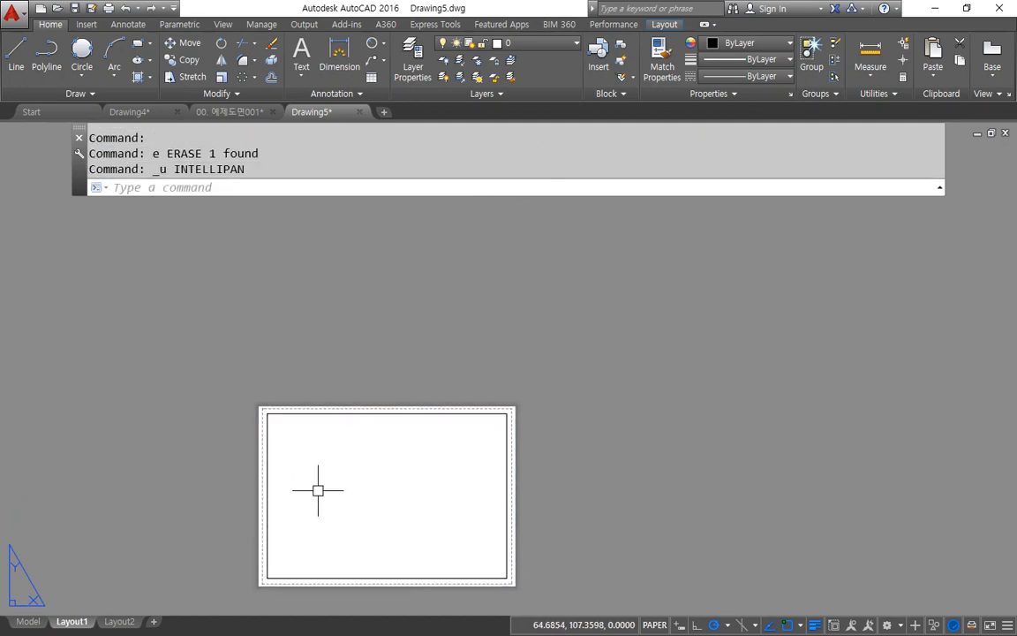
pyautogui.hotkey('ctrl', 'z')
# Step: Create four viewports with MVIEW between the inner border's lower-left and upper-right corners
pyautogui.scroll(2, 353, 415)
pyautogui.moveTo(374, 370); pyautogui.dragTo(376, 353, button='middle')
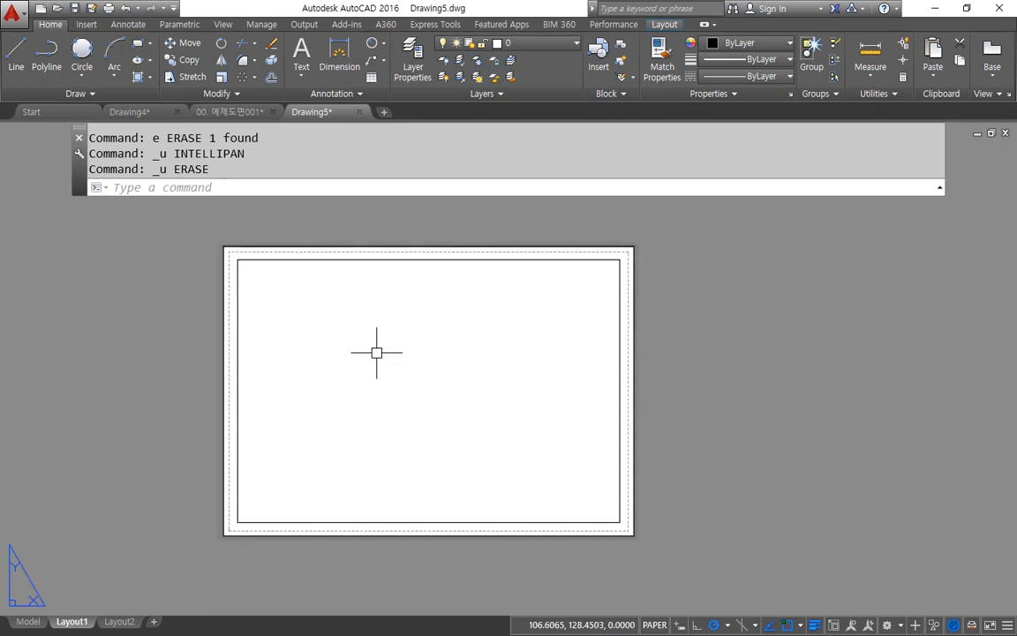
pyautogui.write('mv')
pyautogui.press('space')
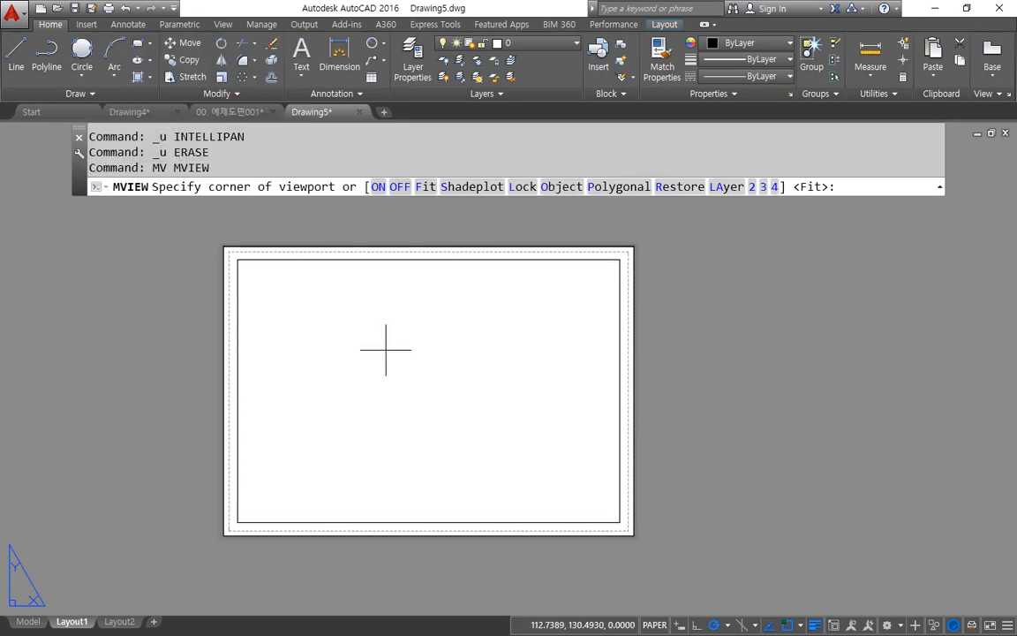
pyautogui.click(776, 188)
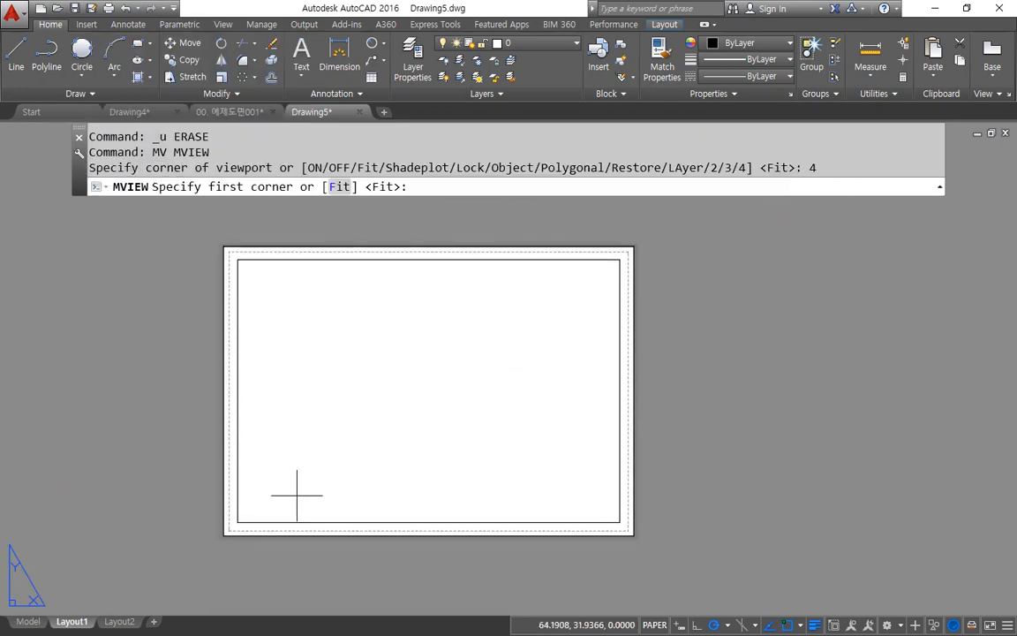
pyautogui.click(236, 522)
pyautogui.click(613, 258)
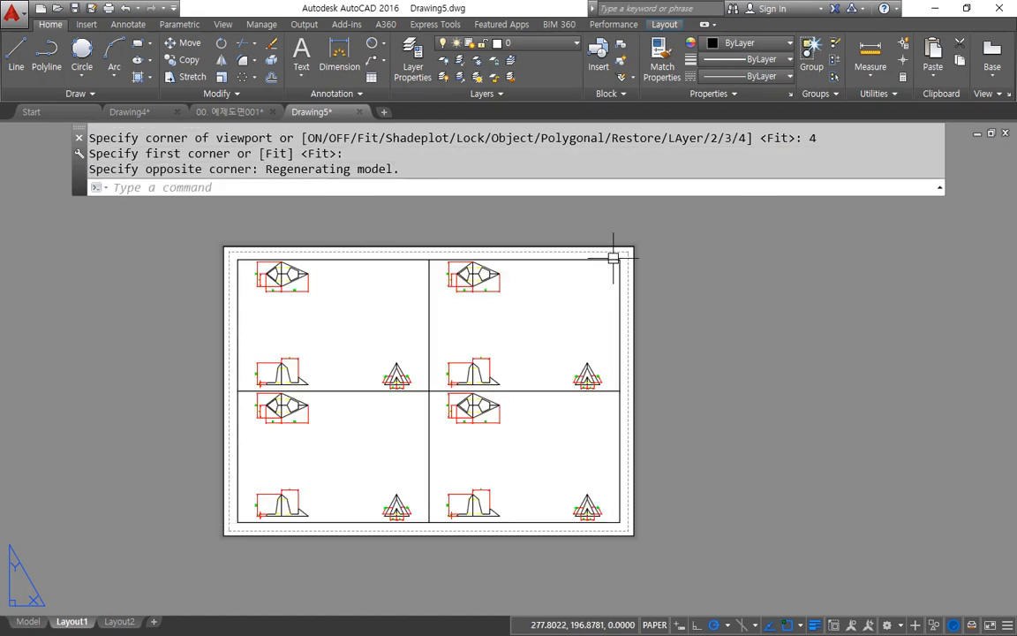
# Step: Erase the upper-right viewport
pyautogui.click(566, 260)
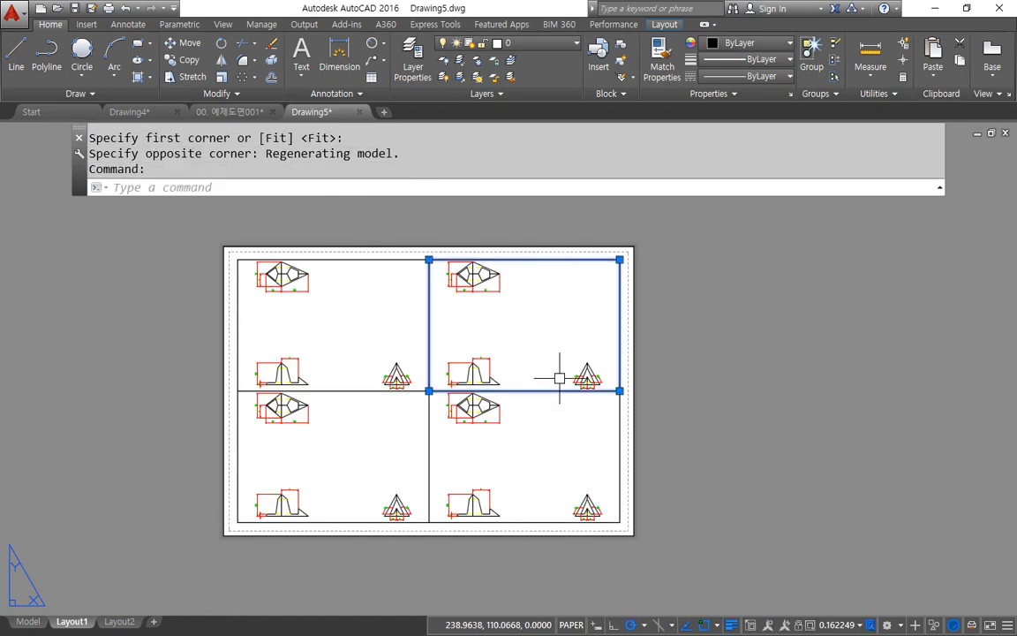
pyautogui.write('e')
pyautogui.press('Return')
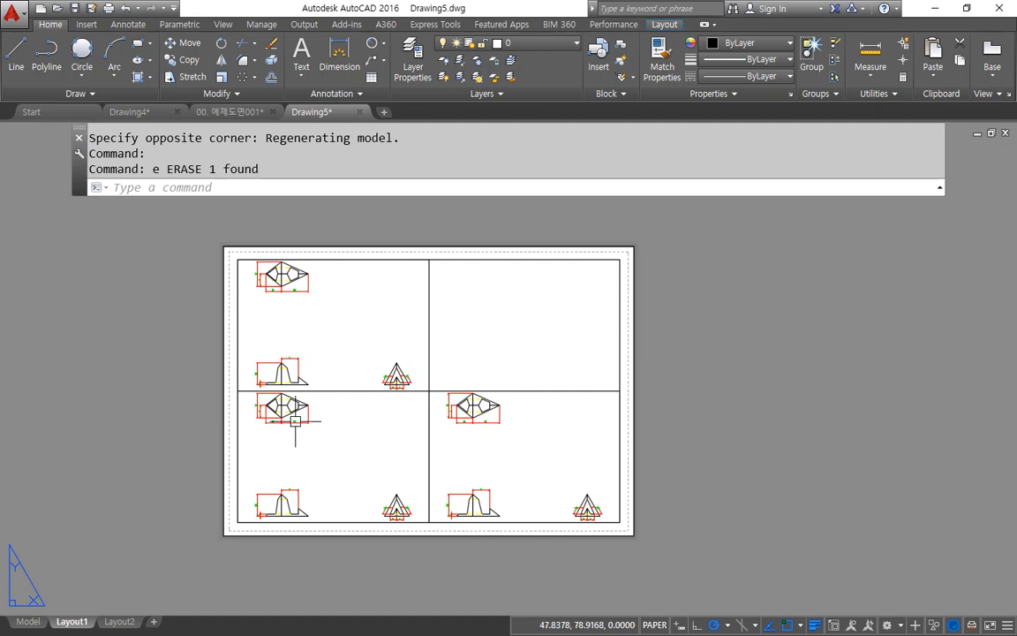
# Step: Frame one view in each remaining viewport: top view upper-left, front view lower-left and side view lower-right
pyautogui.doubleClick(290, 311)
pyautogui.scroll(3, 328, 335)
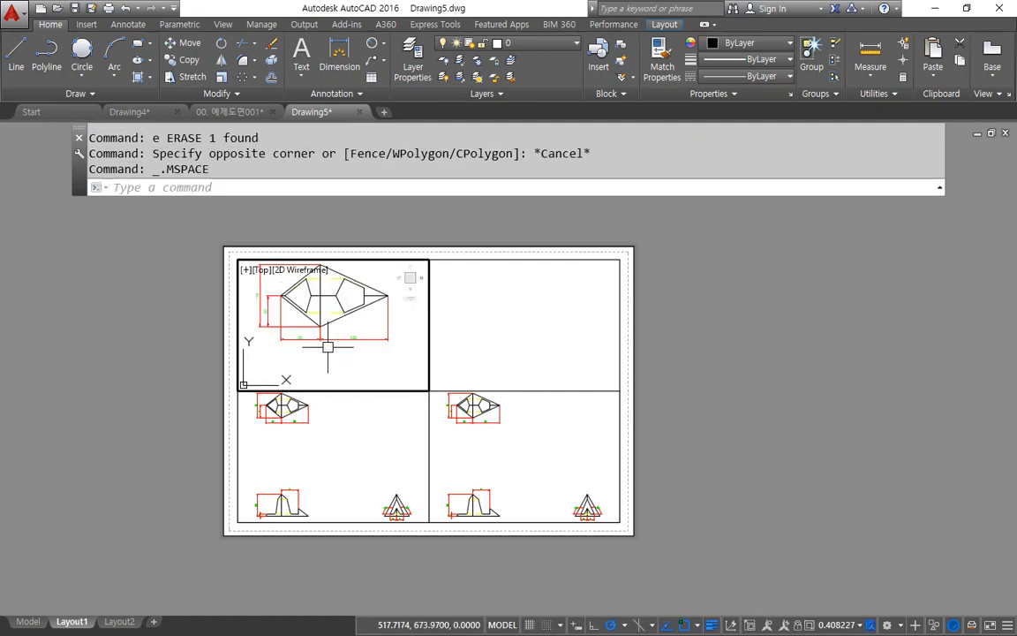
pyautogui.moveTo(330, 347); pyautogui.dragTo(340, 360, button='middle')
pyautogui.click(363, 450)
pyautogui.moveTo(309, 468); pyautogui.dragTo(341, 476, button='middle')
pyautogui.scroll(3, 341, 481)
pyautogui.click(510, 473)
pyautogui.moveTo(541, 484); pyautogui.dragTo(520, 455, button='middle')
pyautogui.scroll(3, 512, 449)
pyautogui.scroll(3, 520, 449)
# Step: Scale the lower-left viewport's front view to 1/2xp and recentre it in the viewport
pyautogui.click(356, 494)
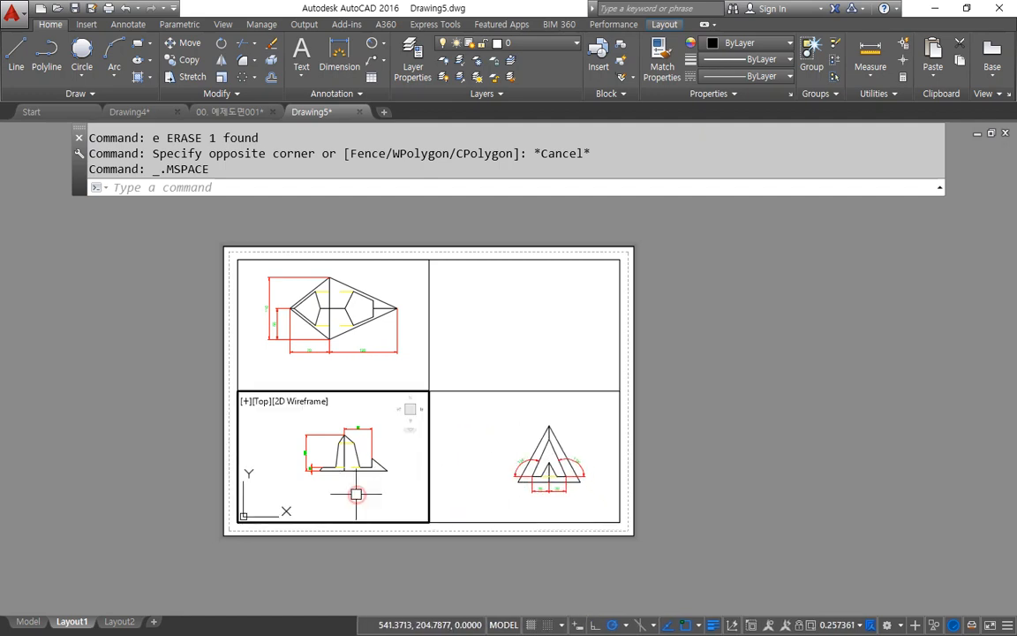
pyautogui.write('Z')
pyautogui.press('Return')
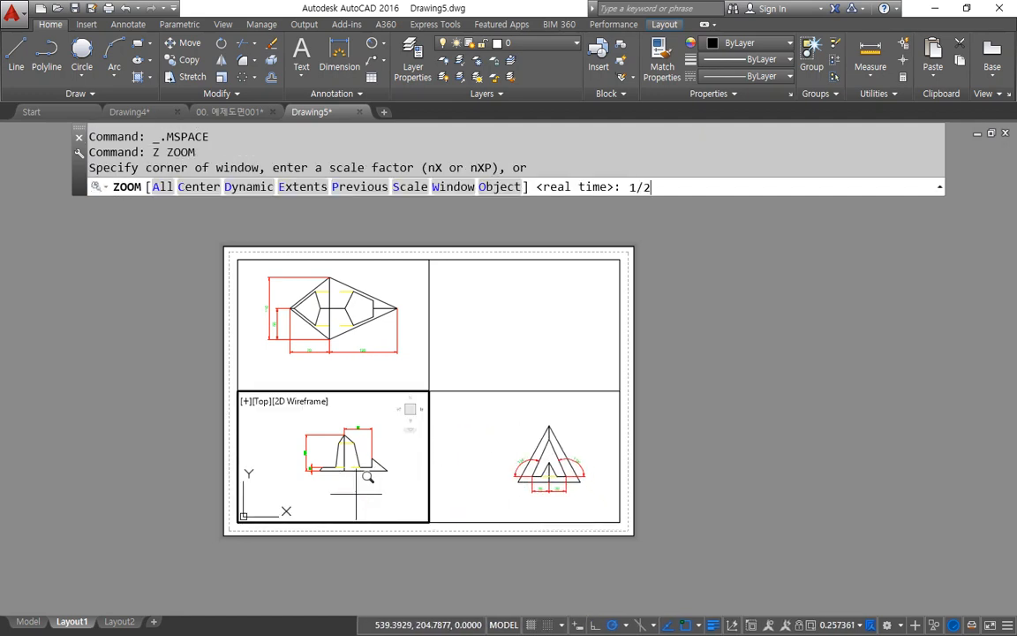
pyautogui.write('1/2xp')
pyautogui.press('Return')
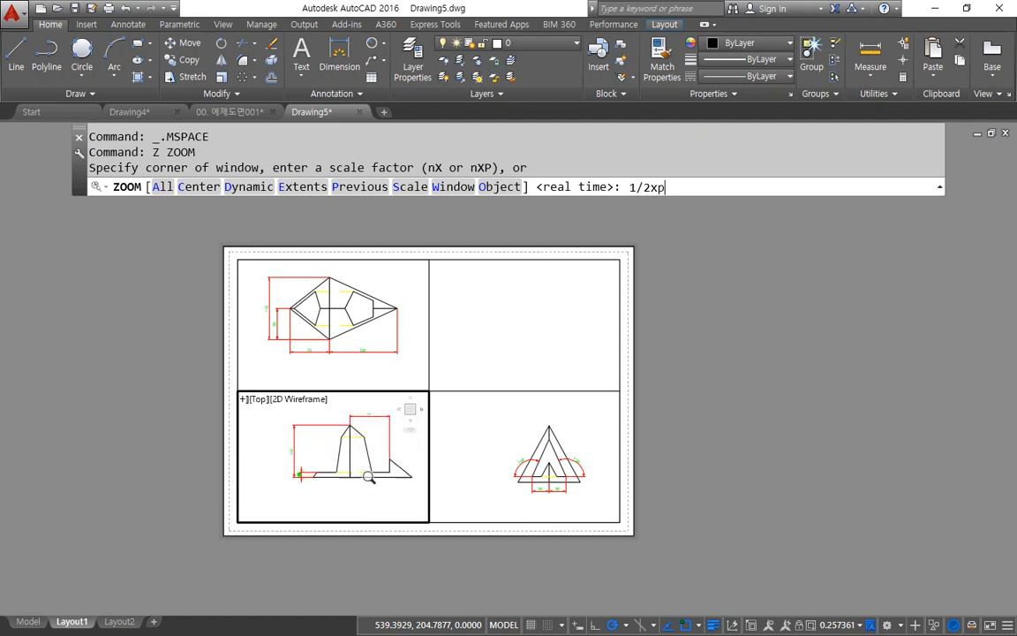
pyautogui.moveTo(341, 485); pyautogui.dragTo(345, 484, button='middle')
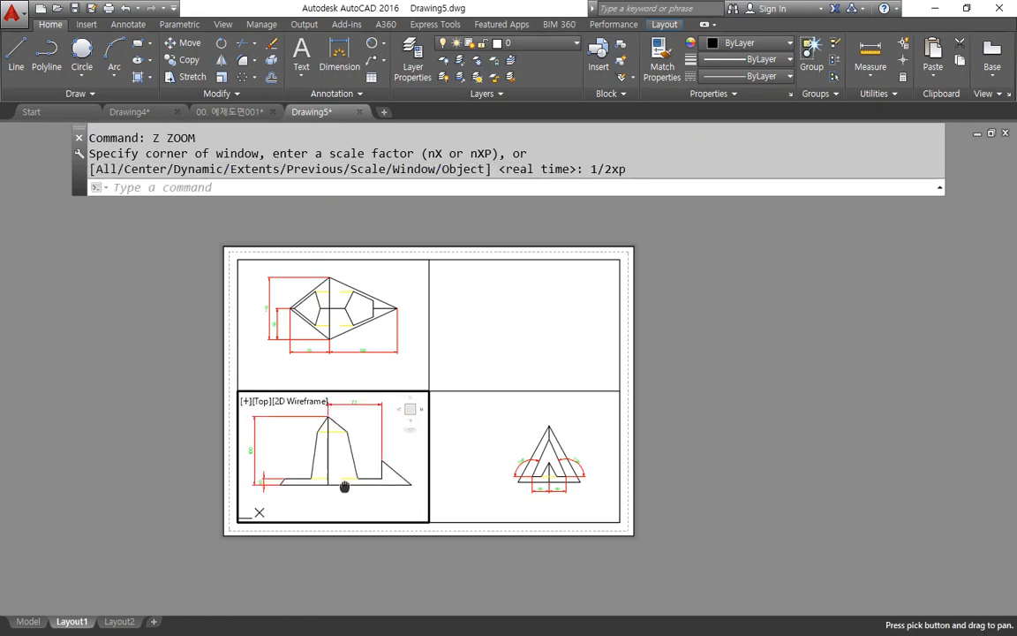
# Step: Scale the side view in the lower-right viewport to 1/2xp
pyautogui.click(510, 458)
pyautogui.write('z')
pyautogui.press('Return')
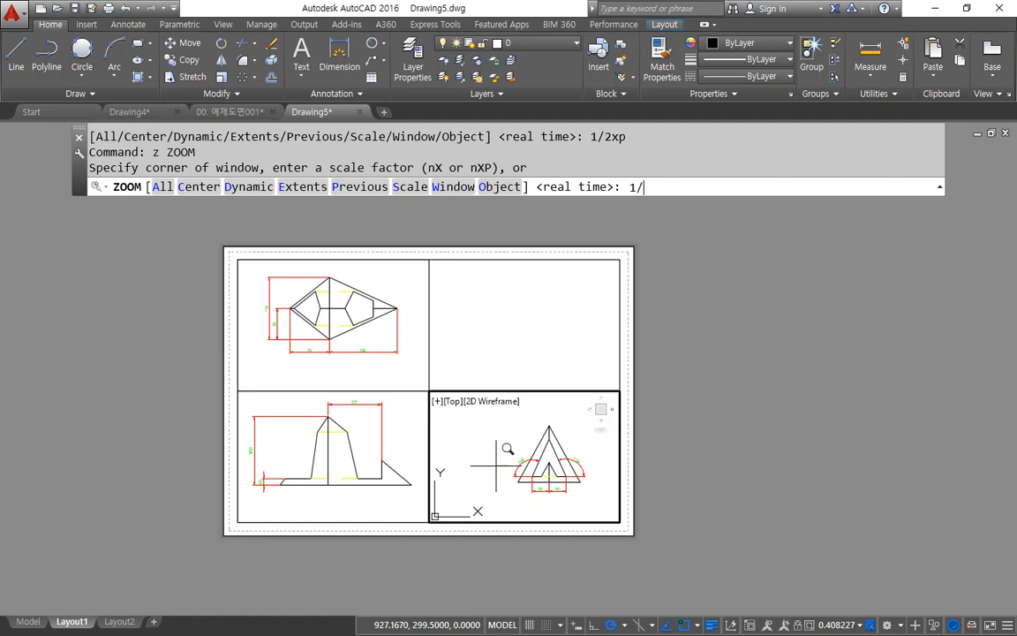
pyautogui.write('1/2xp')
pyautogui.press('Return')
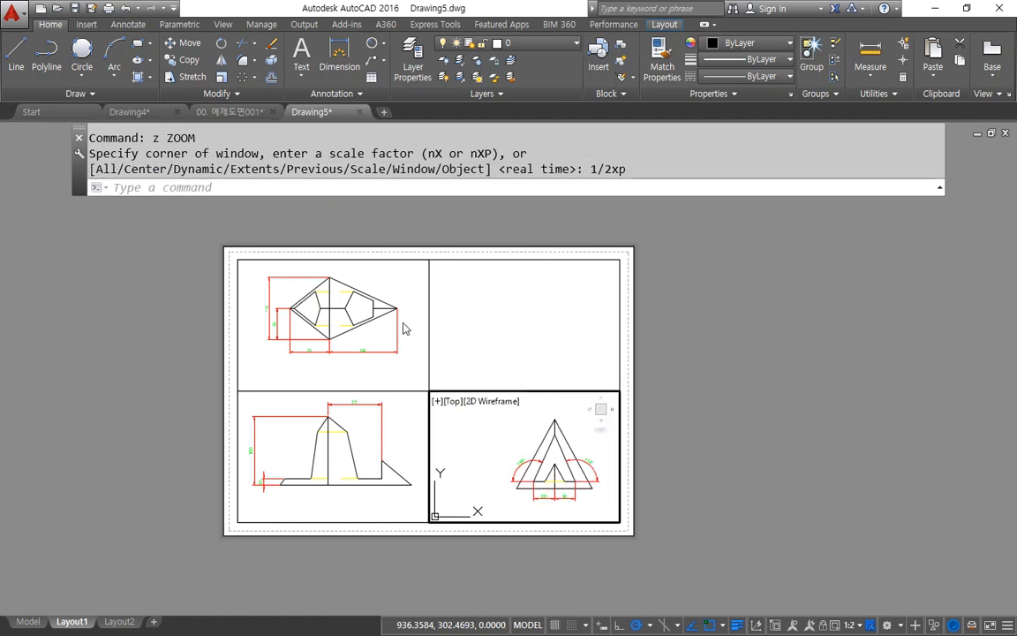
# Step: Scale the top view in the upper-left viewport to 1/2xp
pyautogui.click(391, 371)
pyautogui.press('Return')
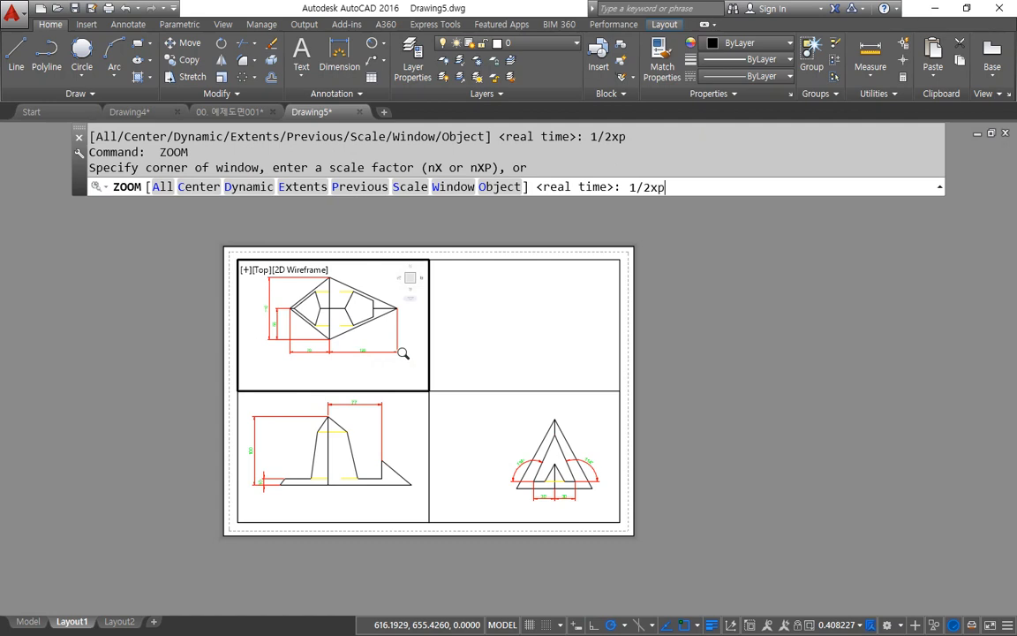
pyautogui.write('1/2xp')
pyautogui.press('Return')
pyautogui.press('Escape')
pyautogui.press('Escape')
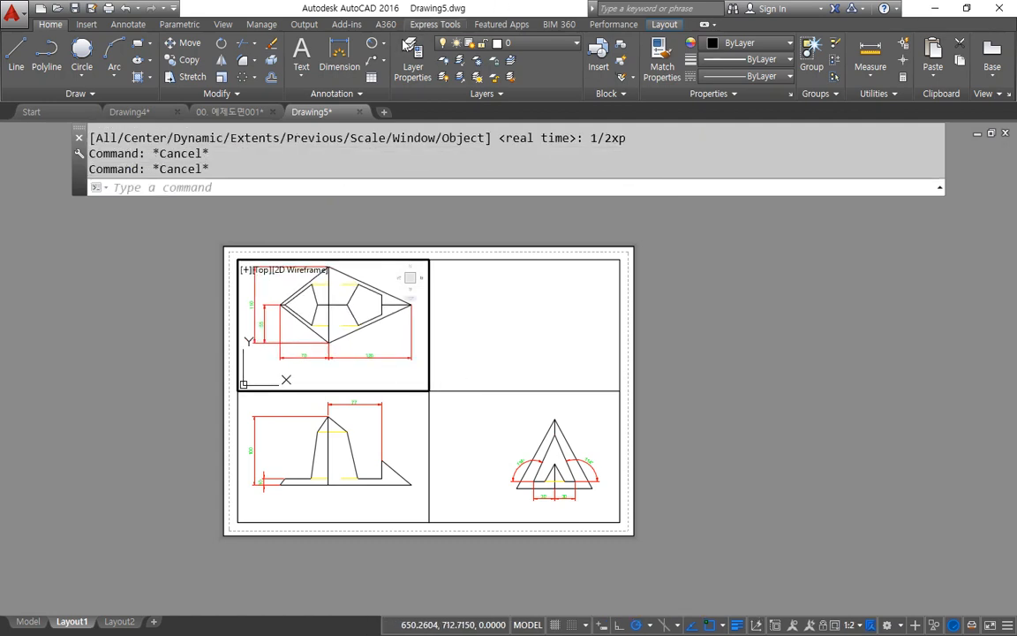
# Step: Create a new layer named Layer1 and freeze it
pyautogui.click(400, 53)
pyautogui.click(361, 253)
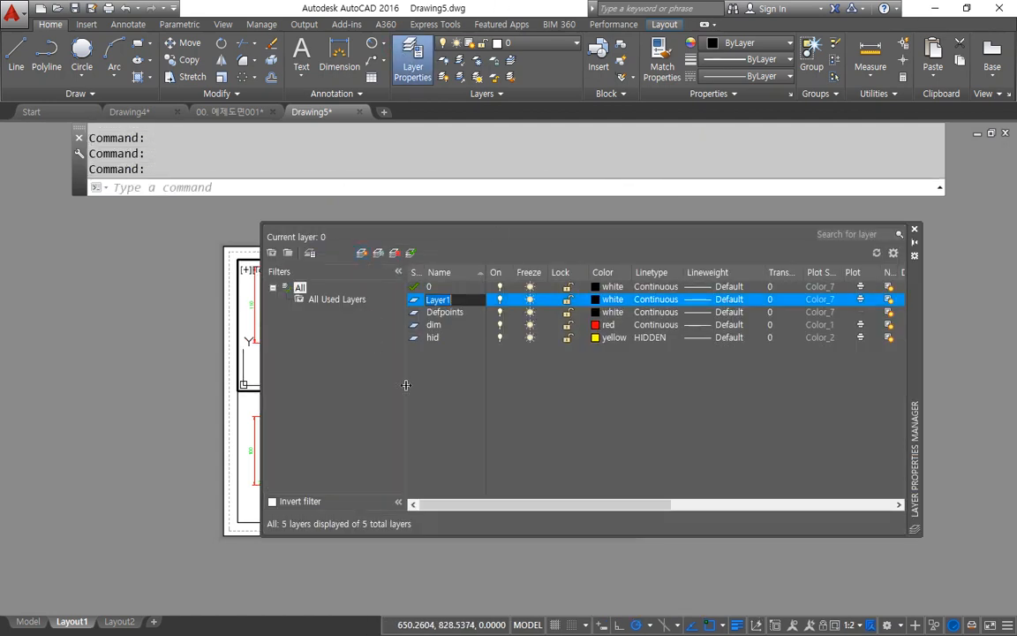
pyautogui.click(531, 300)
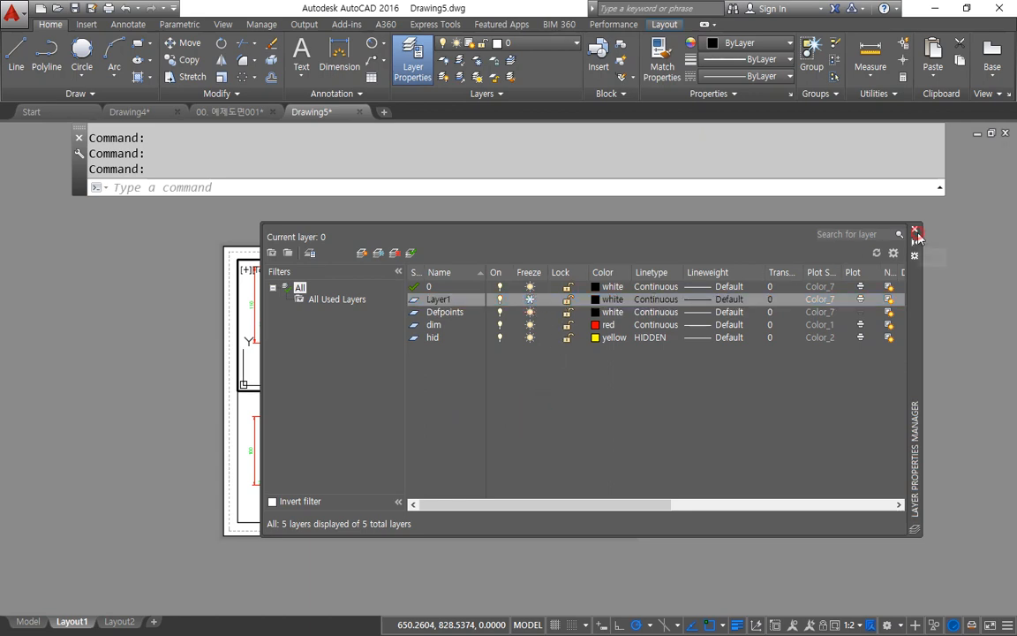
pyautogui.click(914, 229)
# Step: Return to paper space and move the three viewport frames onto the frozen Layer1
pyautogui.doubleClick(512, 343)
pyautogui.click(481, 345)
pyautogui.click(400, 402)
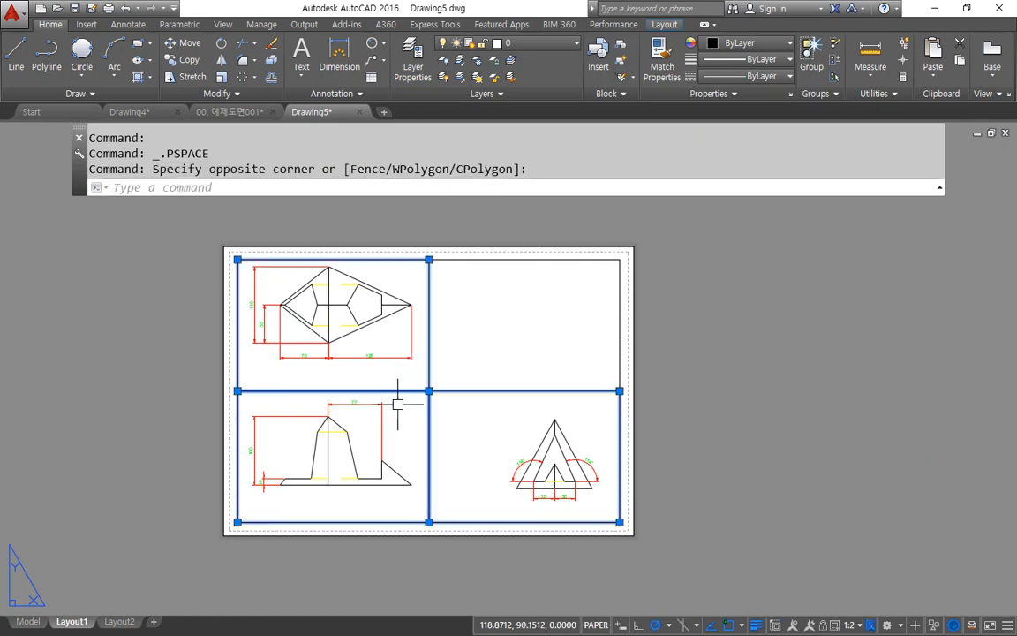
pyautogui.click(530, 43)
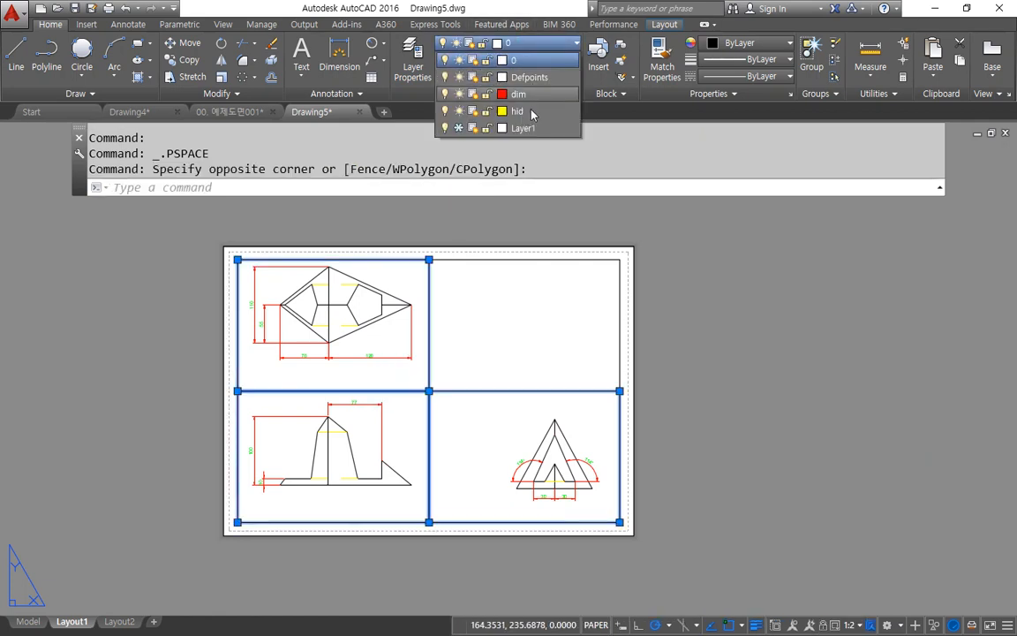
pyautogui.click(525, 128)
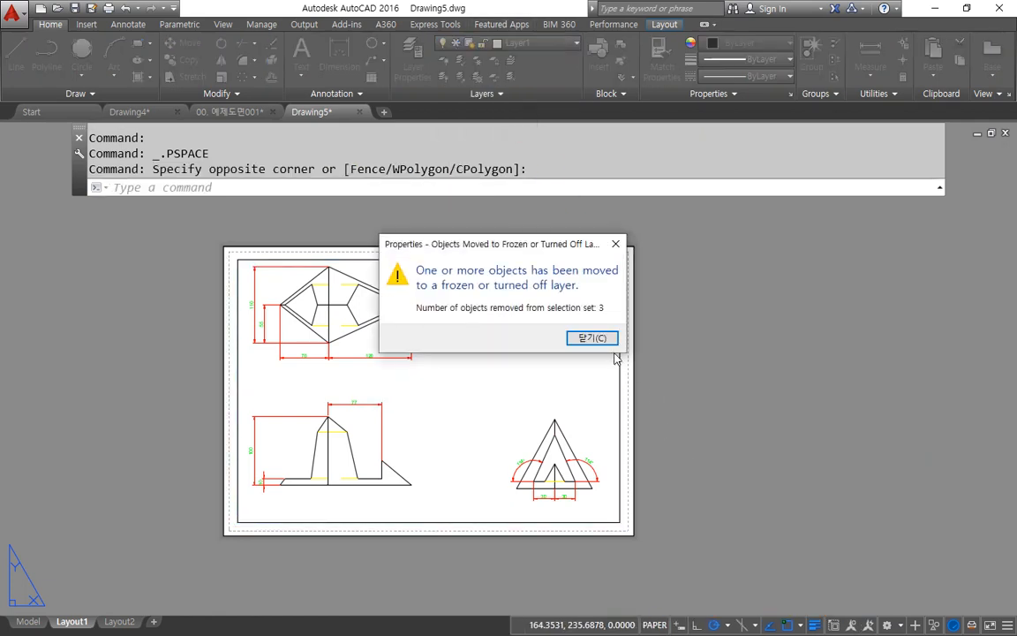
pyautogui.click(593, 338)
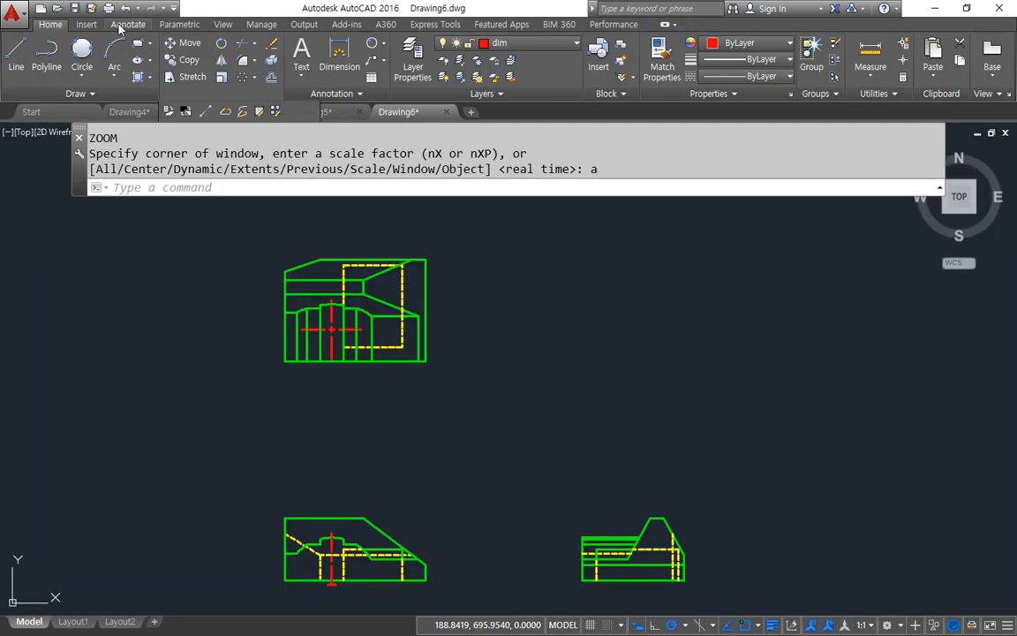
# Step: Modify the ISO-25 dimension style in Drawing6, setting the baseline spacing to 7
pyautogui.click(128, 24)
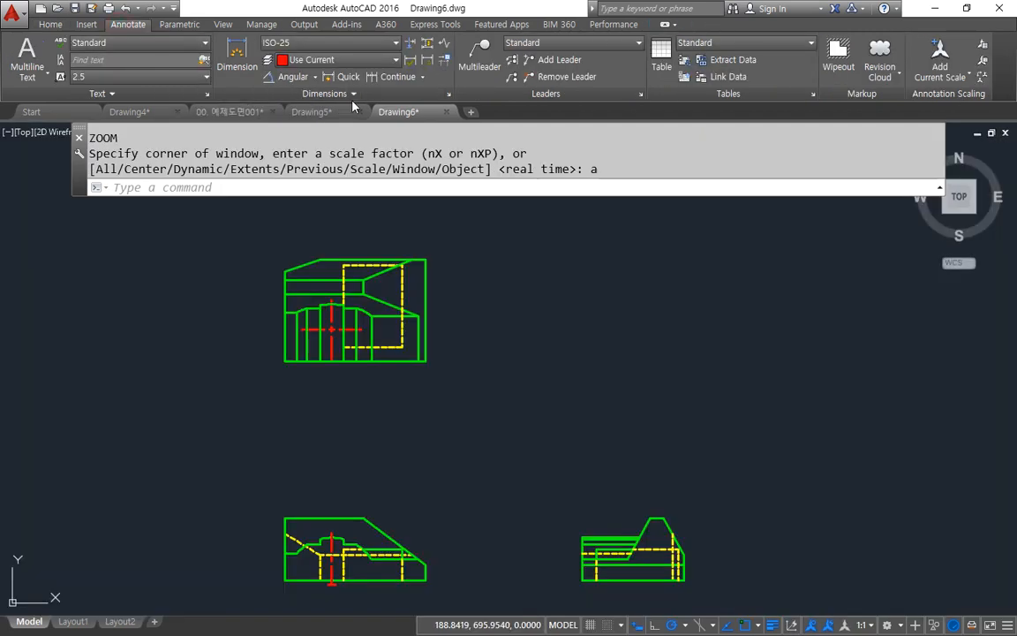
pyautogui.click(449, 95)
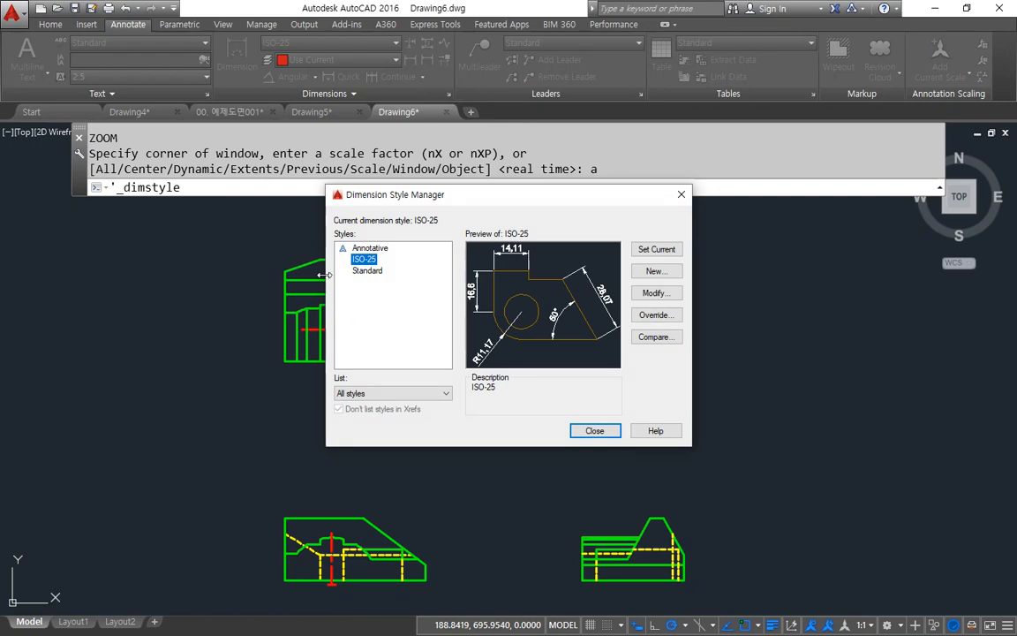
pyautogui.click(654, 293)
pyautogui.click(327, 169)
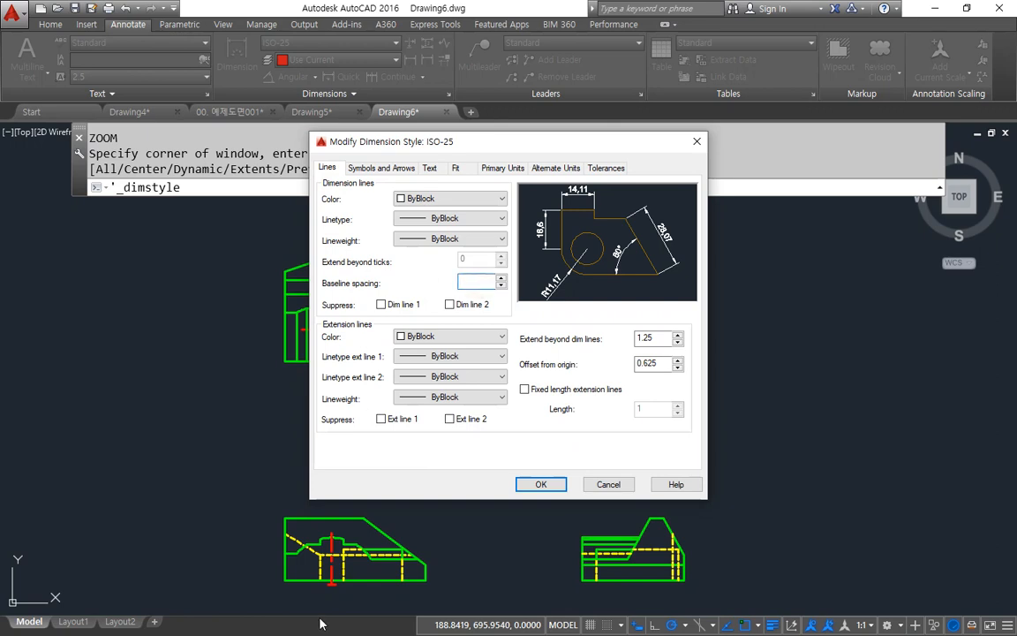
# Step: Set the dimension style's text color to Green and its text alignment to ISO standard
pyautogui.click(378, 169)
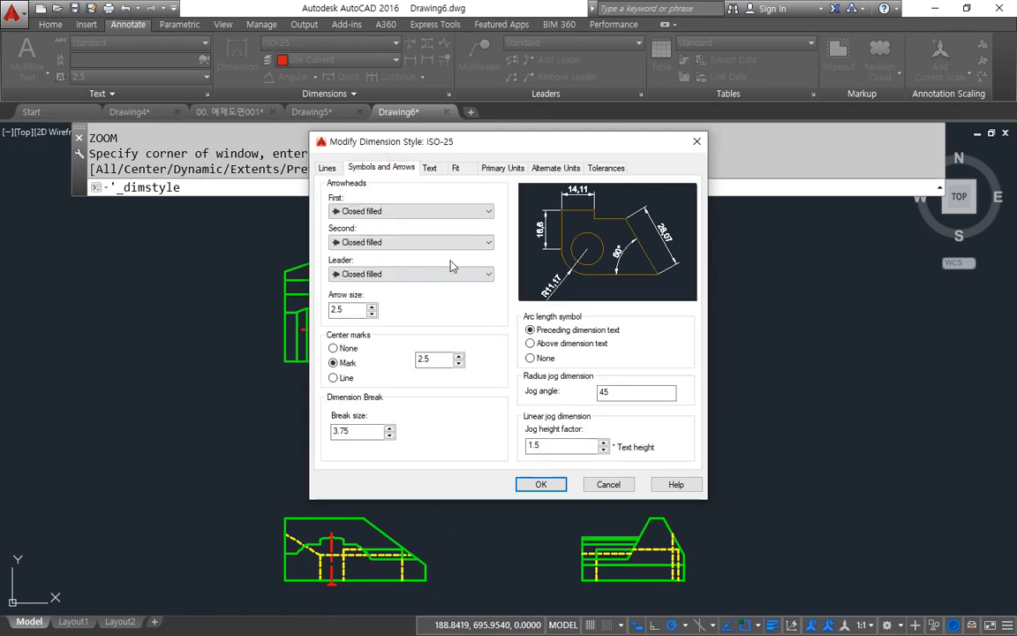
pyautogui.click(429, 167)
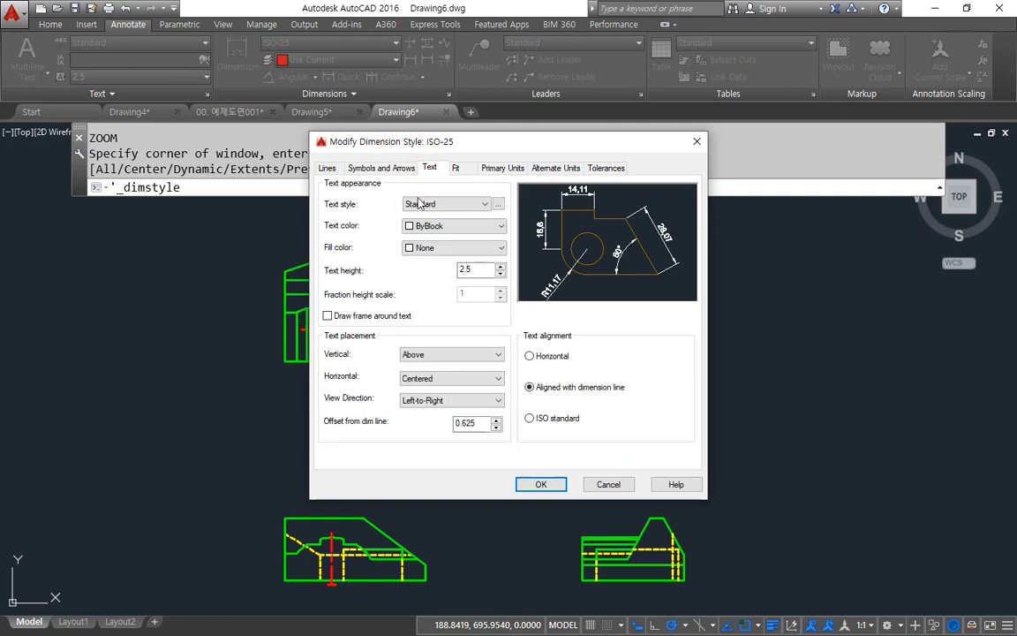
pyautogui.click(441, 228)
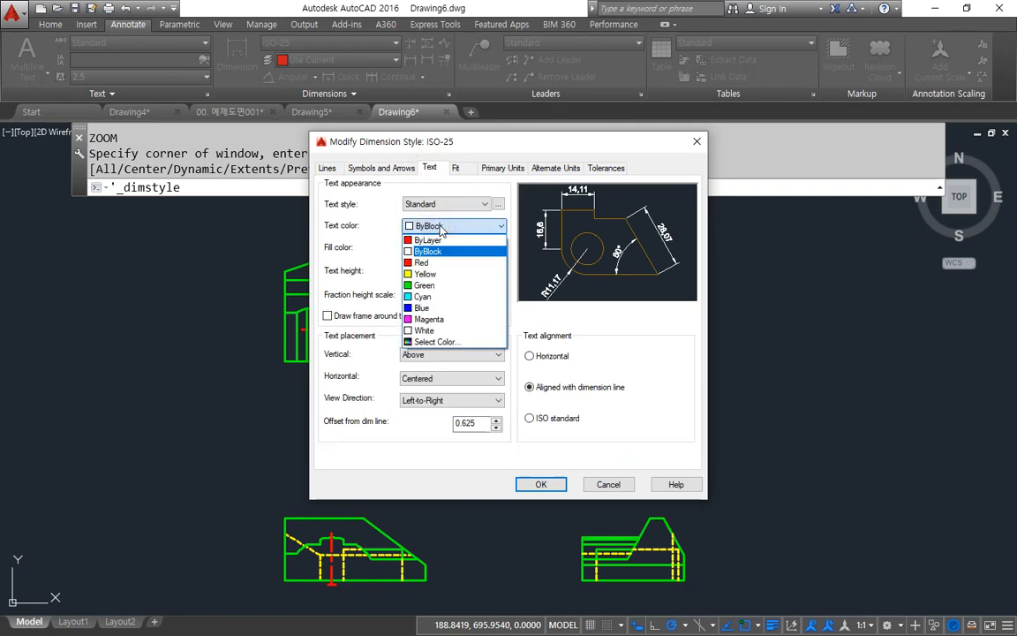
pyautogui.click(432, 287)
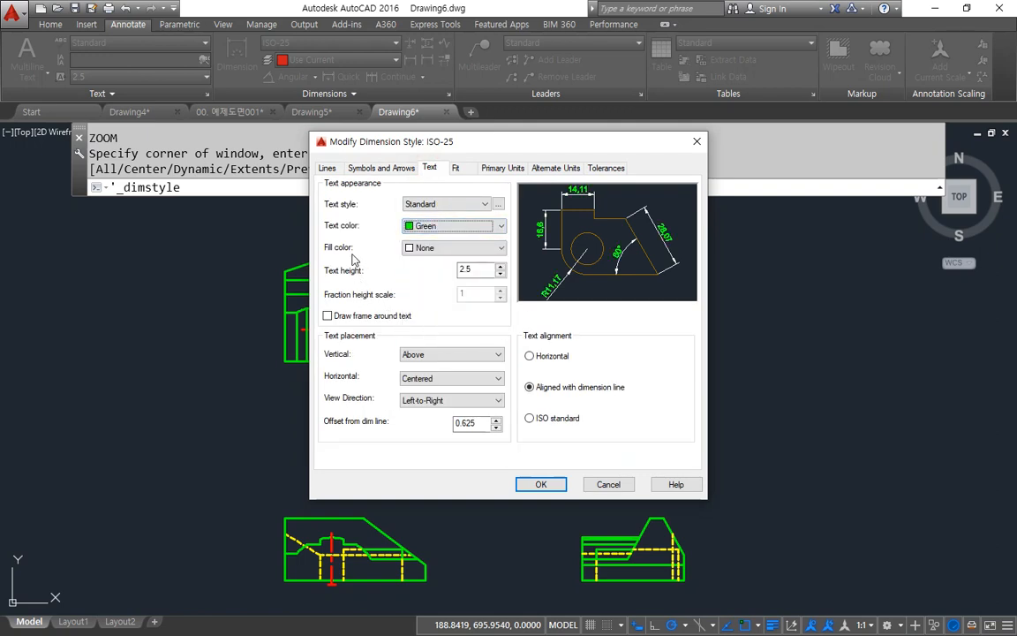
pyautogui.click(557, 424)
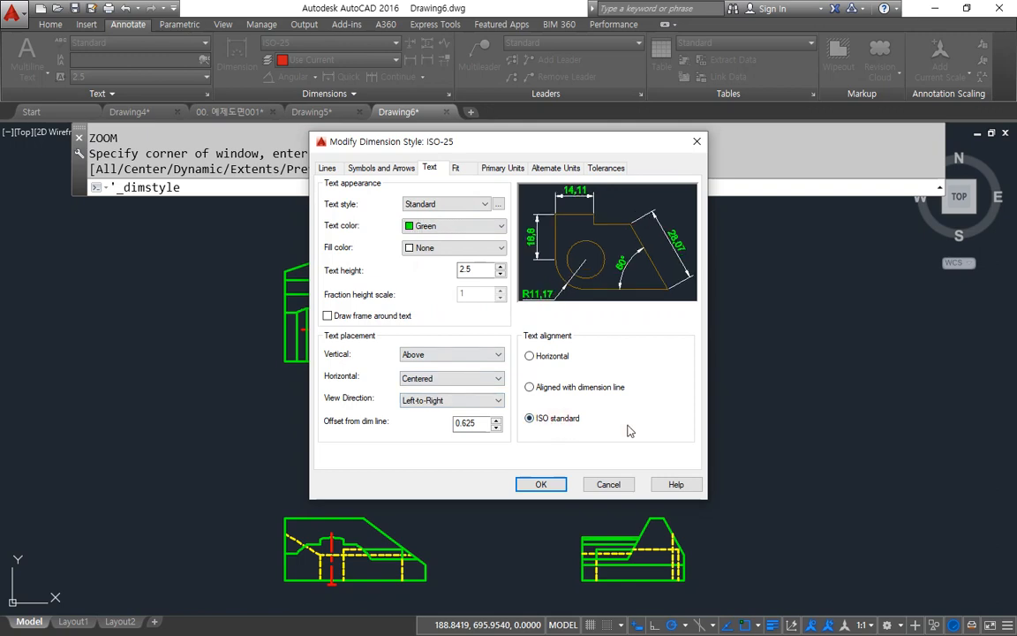
pyautogui.moveTo(551, 306)
pyautogui.mouseDown()
pyautogui.moveTo(560, 275)
pyautogui.moveTo(521, 313)
pyautogui.mouseUp()
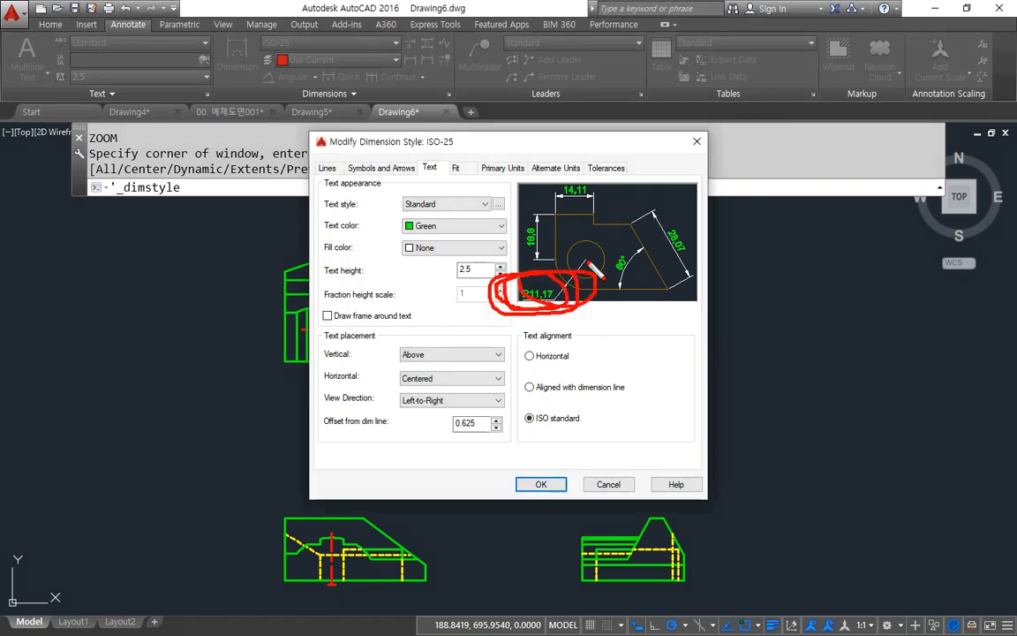
# Step: Set the dimension style's overall scale for dimension features to 2
pyautogui.click(460, 168)
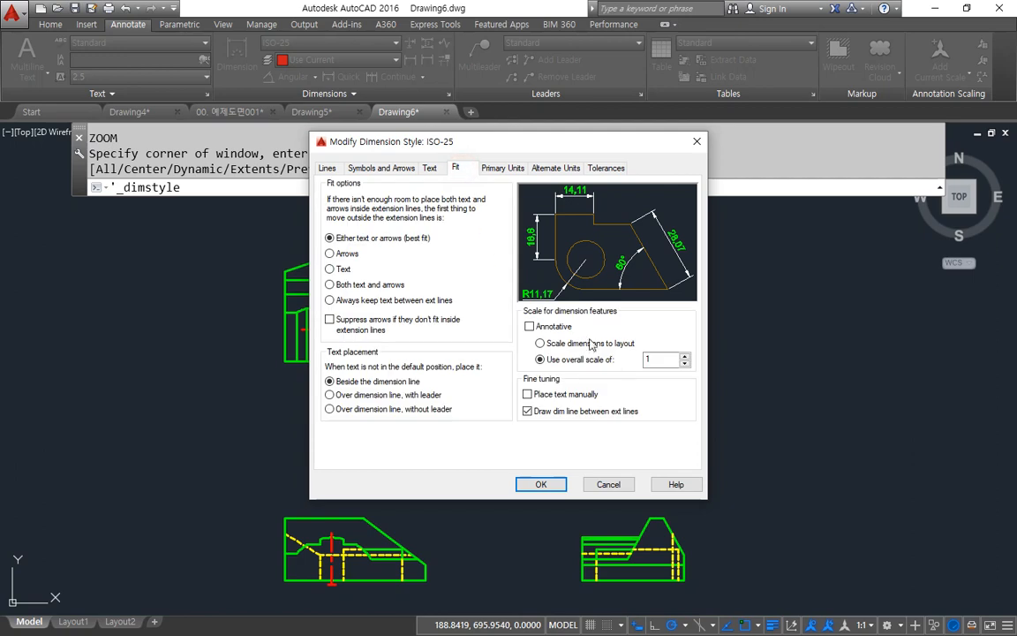
pyautogui.moveTo(654, 373); pyautogui.dragTo(613, 379)
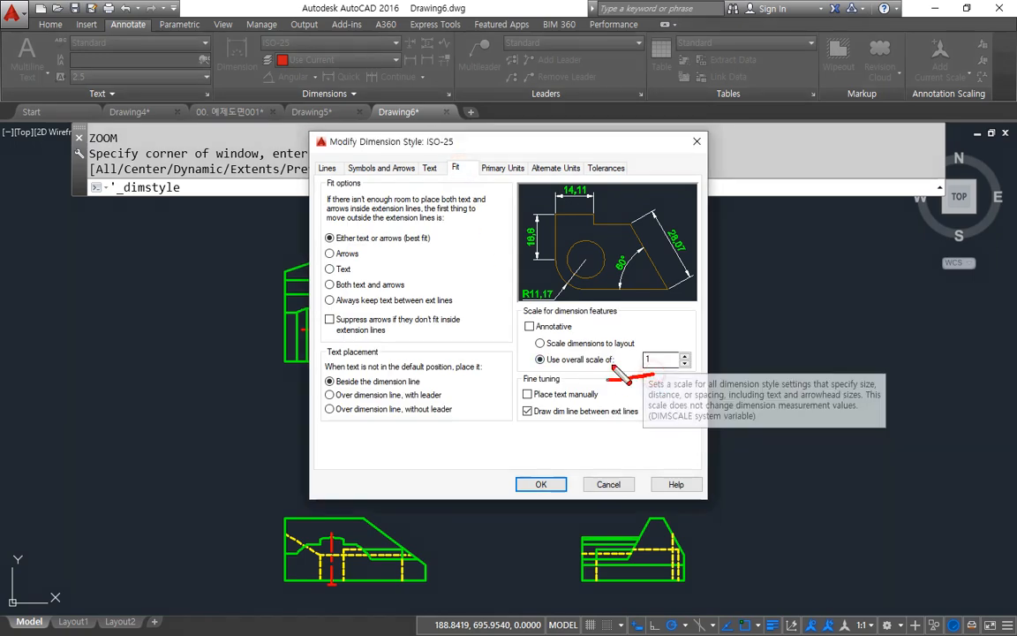
pyautogui.click(662, 357)
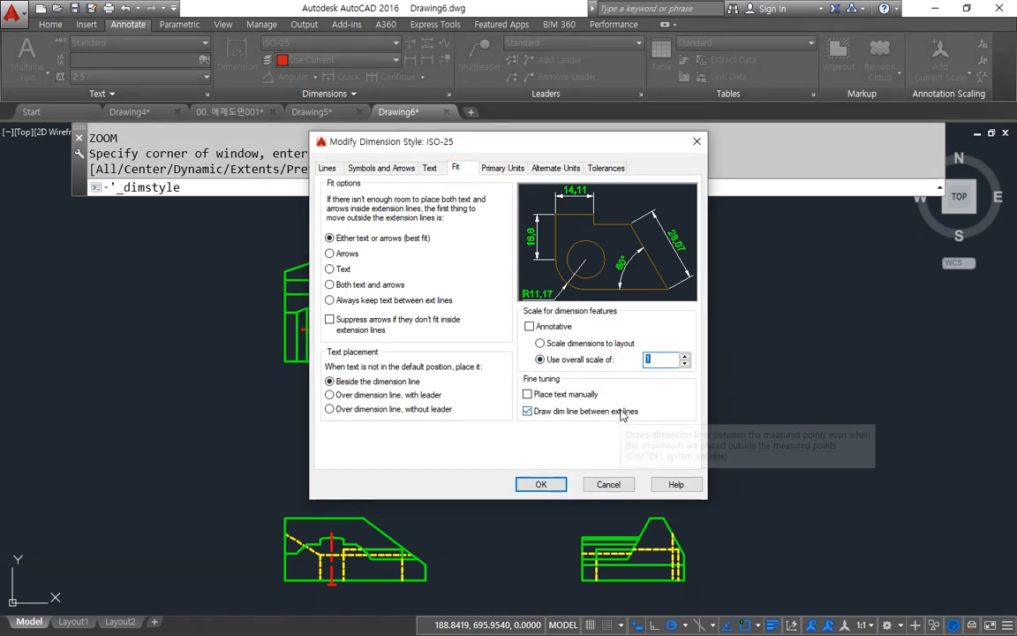
pyautogui.write('2')
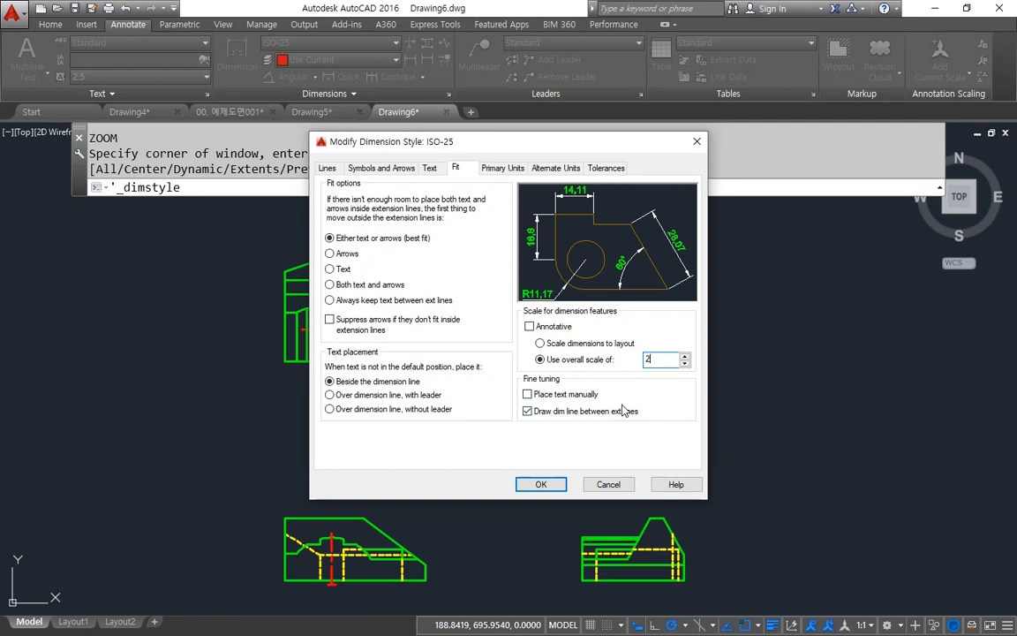
# Step: Set the linear dimensions' unit format to Windows Desktop, then accept the style changes and close the Dimension Style Manager
pyautogui.click(510, 168)
pyautogui.click(474, 199)
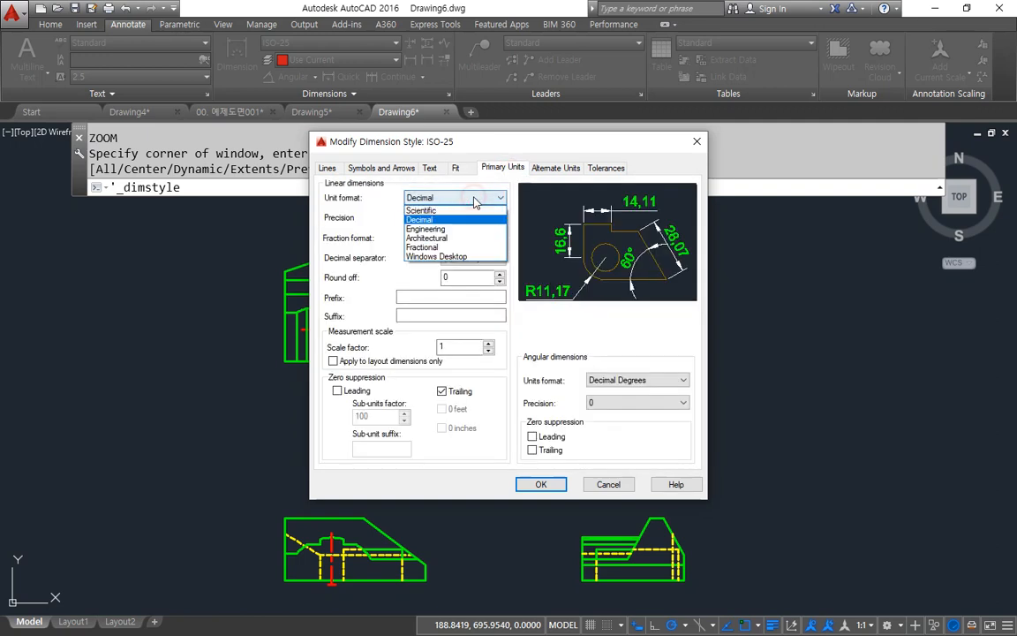
pyautogui.click(459, 257)
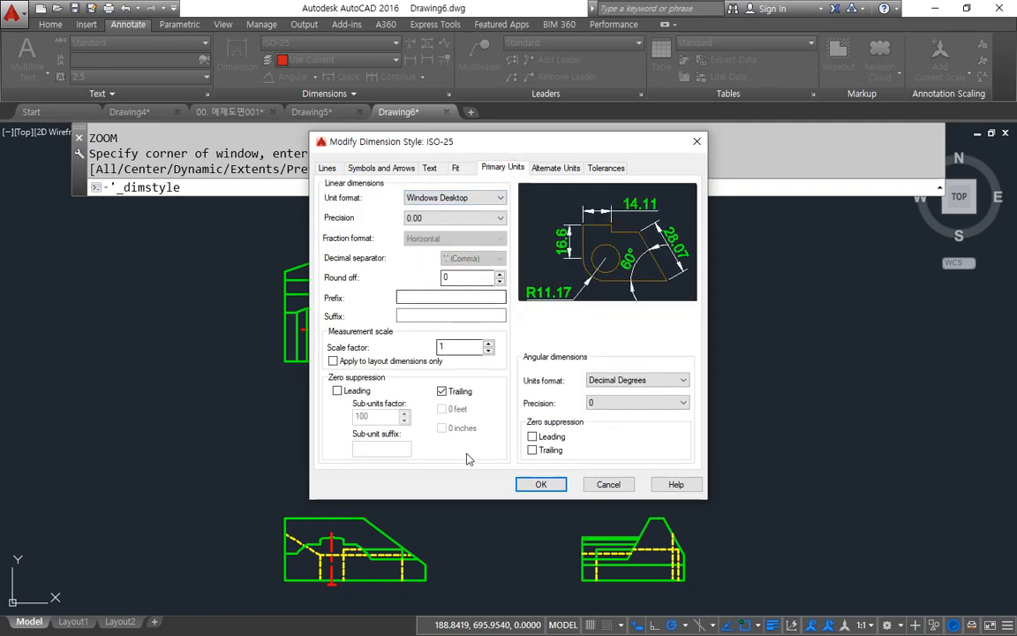
pyautogui.click(541, 485)
pyautogui.click(593, 432)
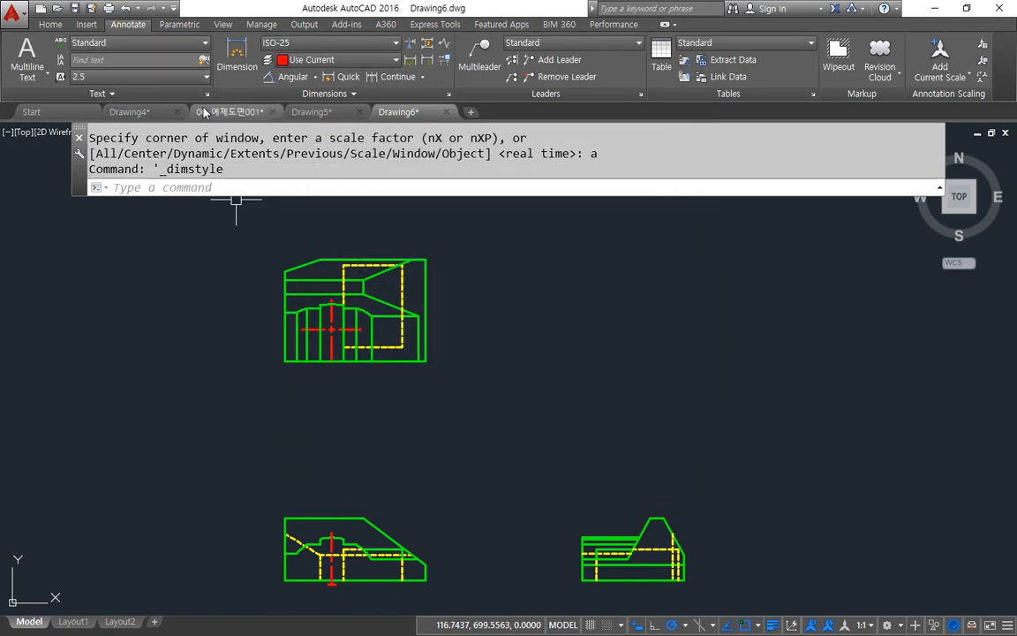
# Step: Add a linear dimension for the top view's overall width below its bottom edge
pyautogui.click(315, 77)
pyautogui.click(303, 104)
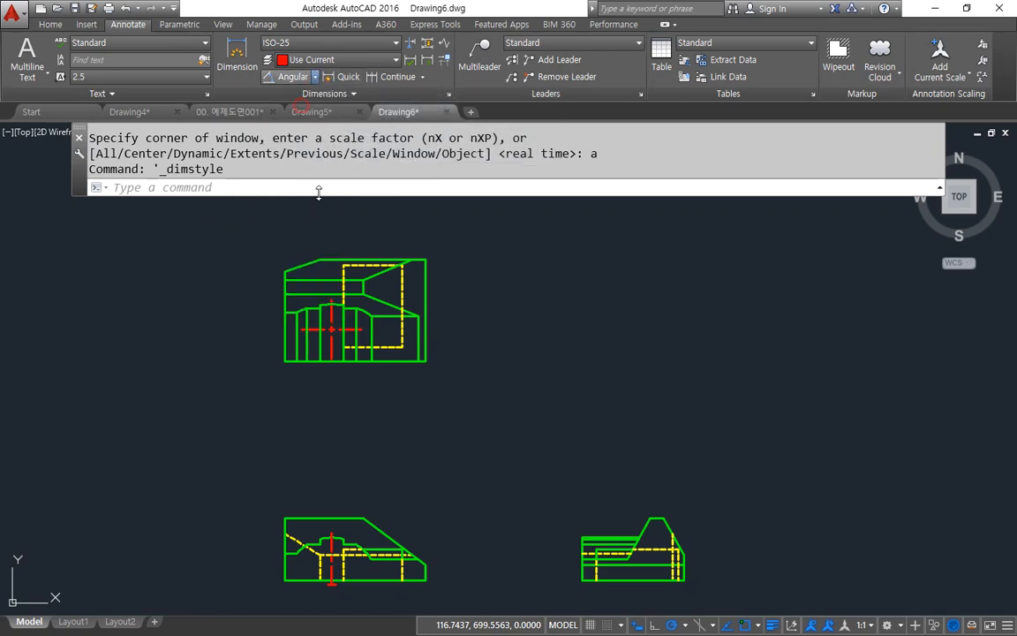
pyautogui.scroll(5, 409, 422)
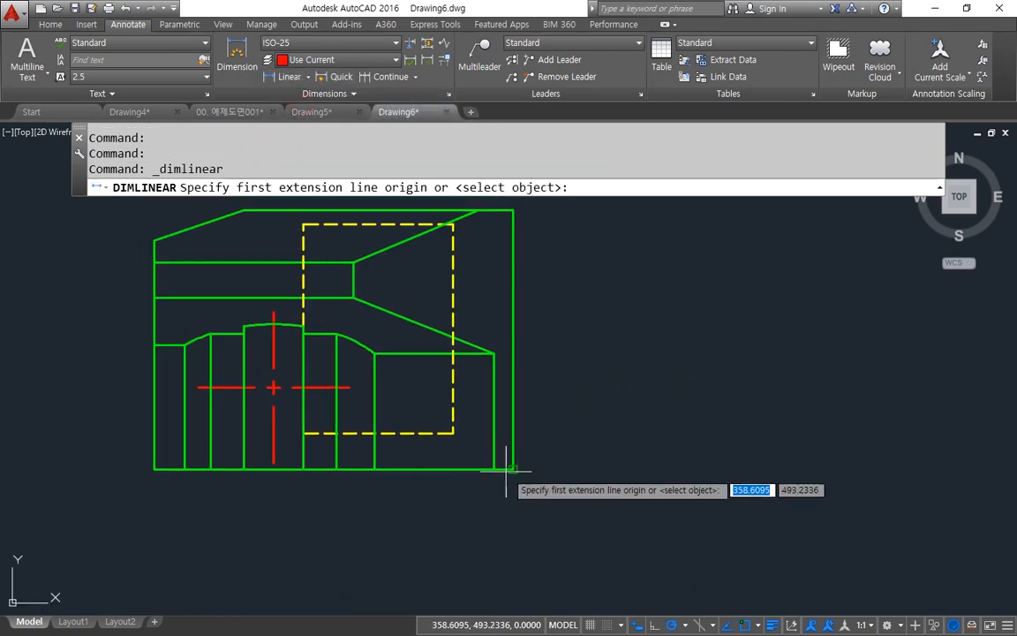
pyautogui.click(512, 469)
pyautogui.click(154, 468)
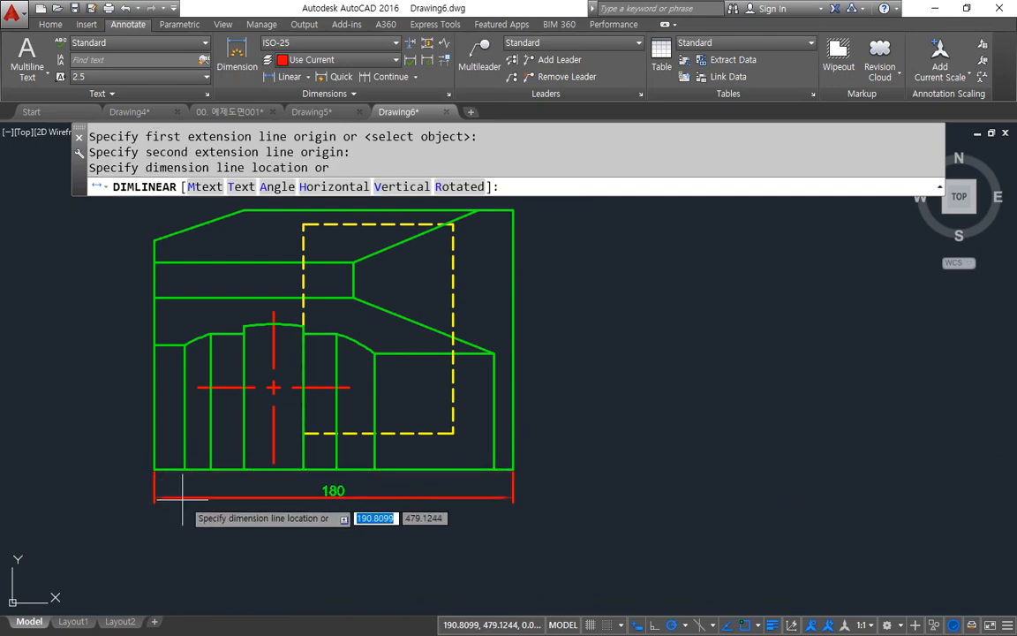
pyautogui.click(187, 504)
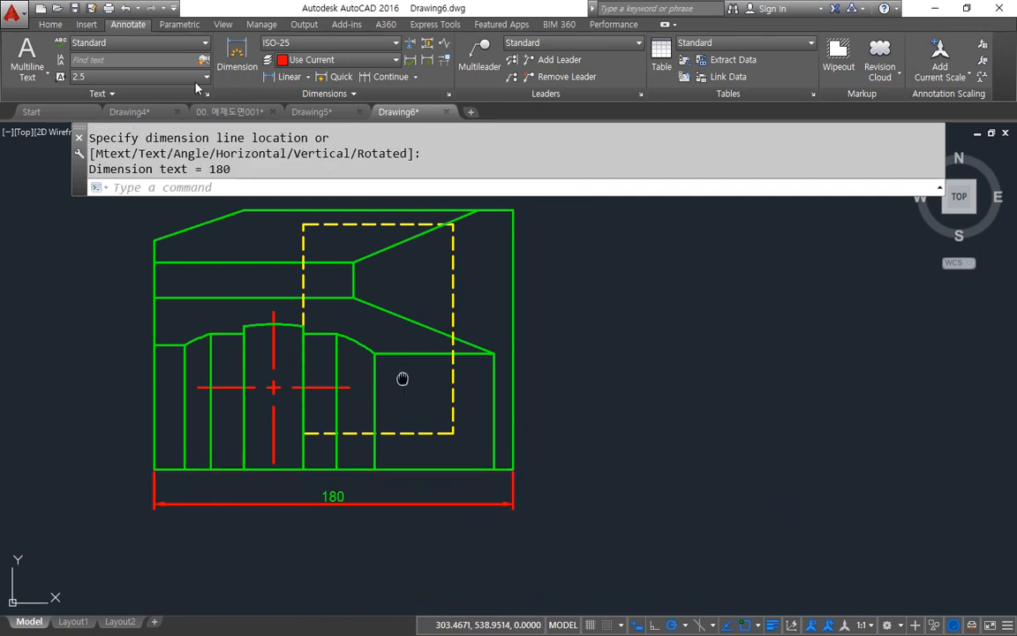
# Step: Add a vertical linear dimension from the top view's lower-right corner to the dashed rectangle's lower-right corner, placed right of the view
pyautogui.moveTo(401, 378); pyautogui.dragTo(382, 441, button='middle')
pyautogui.click(284, 77)
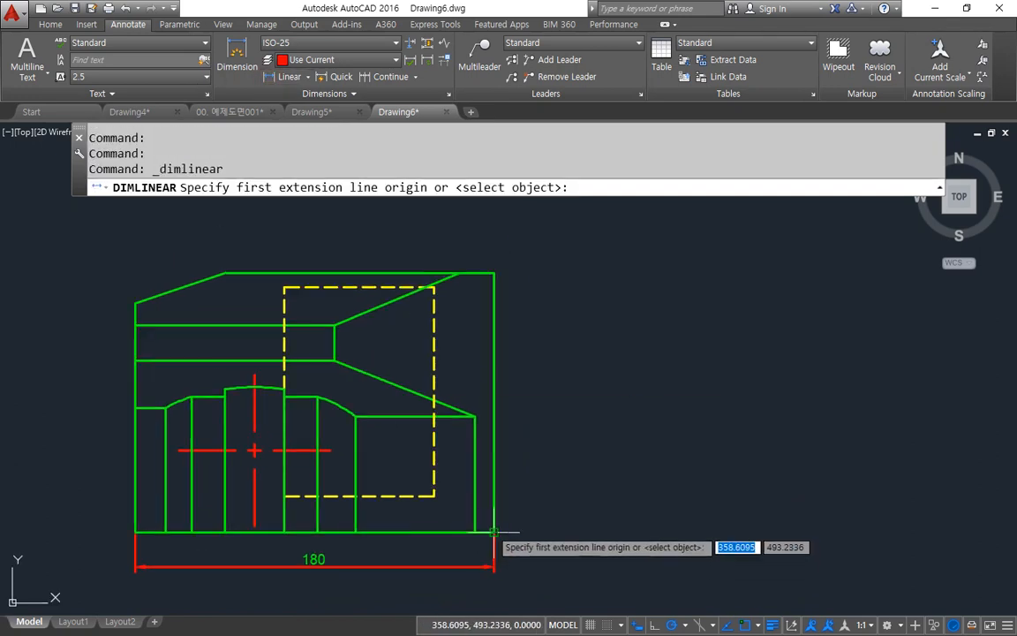
pyautogui.click(495, 532)
pyautogui.click(433, 496)
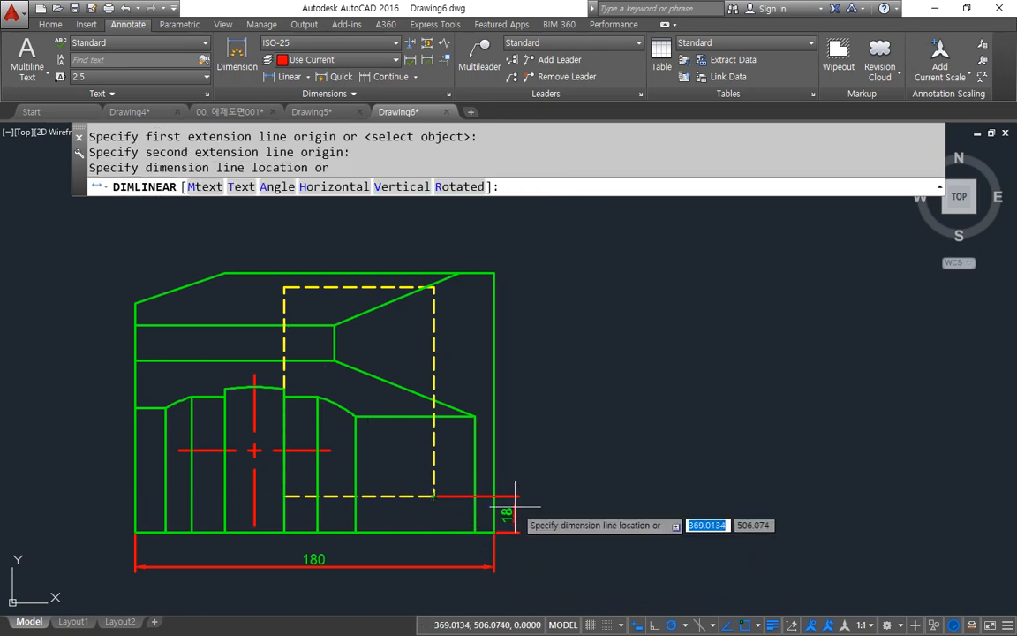
pyautogui.click(524, 512)
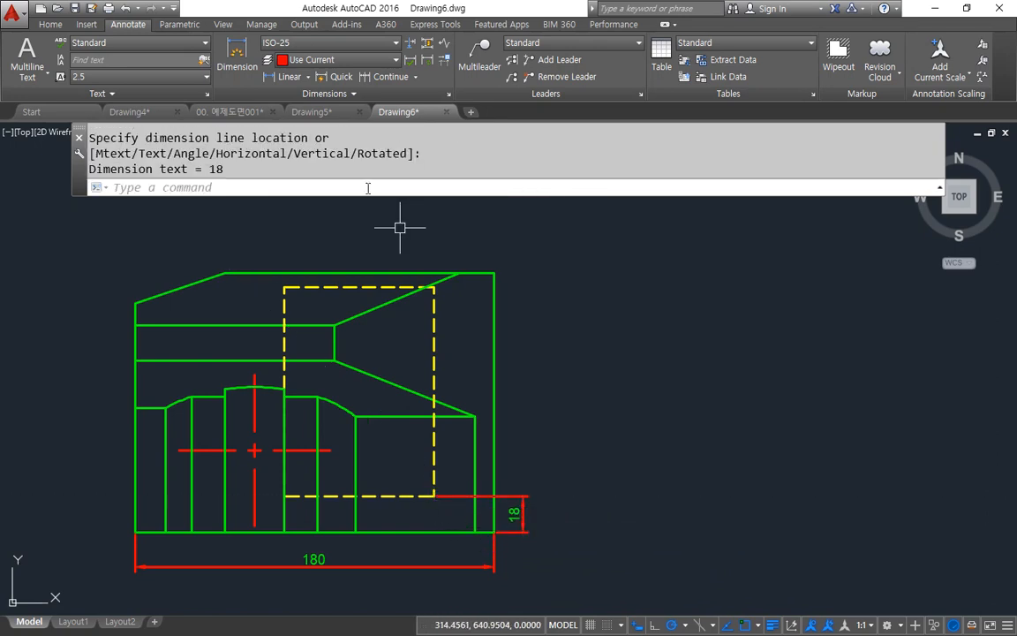
# Step: Continue the vertical dimension chain to the right end of the lower sloped edge and the dashed rectangle's upper-right corner
pyautogui.click(388, 77)
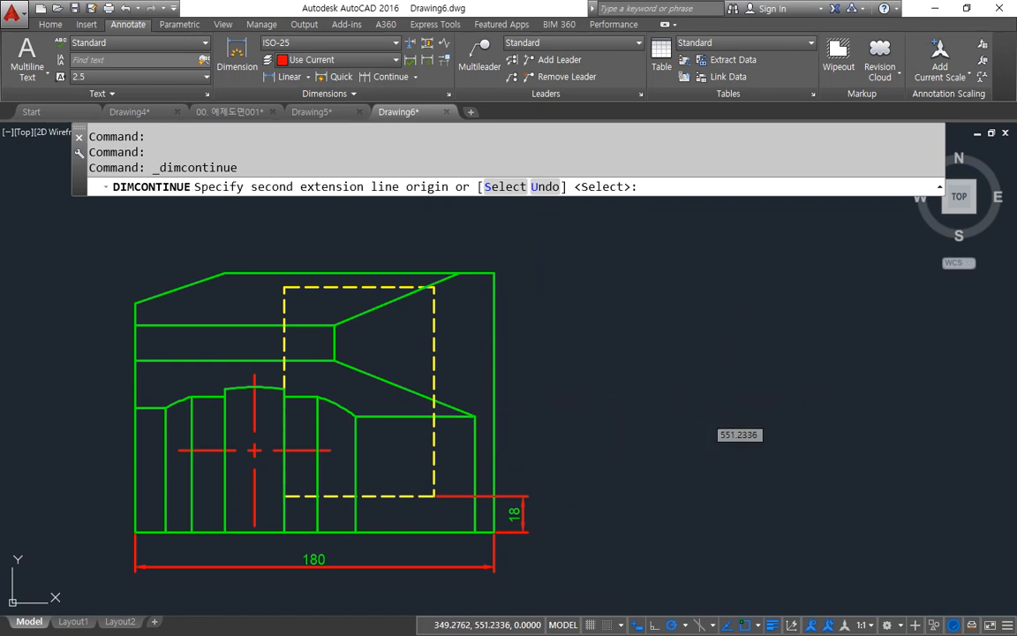
pyautogui.click(475, 415)
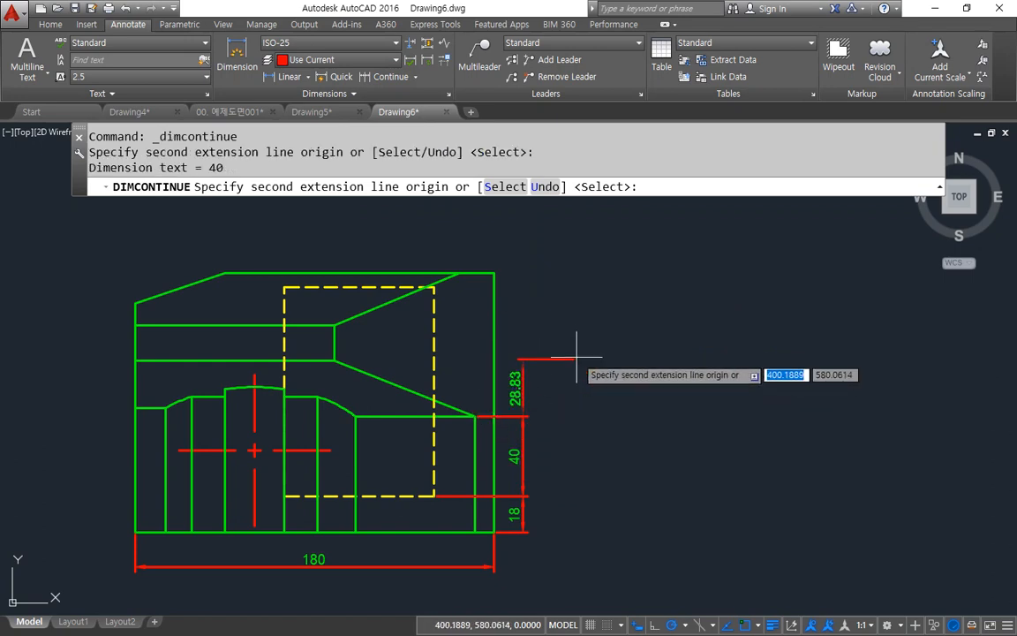
pyautogui.click(432, 289)
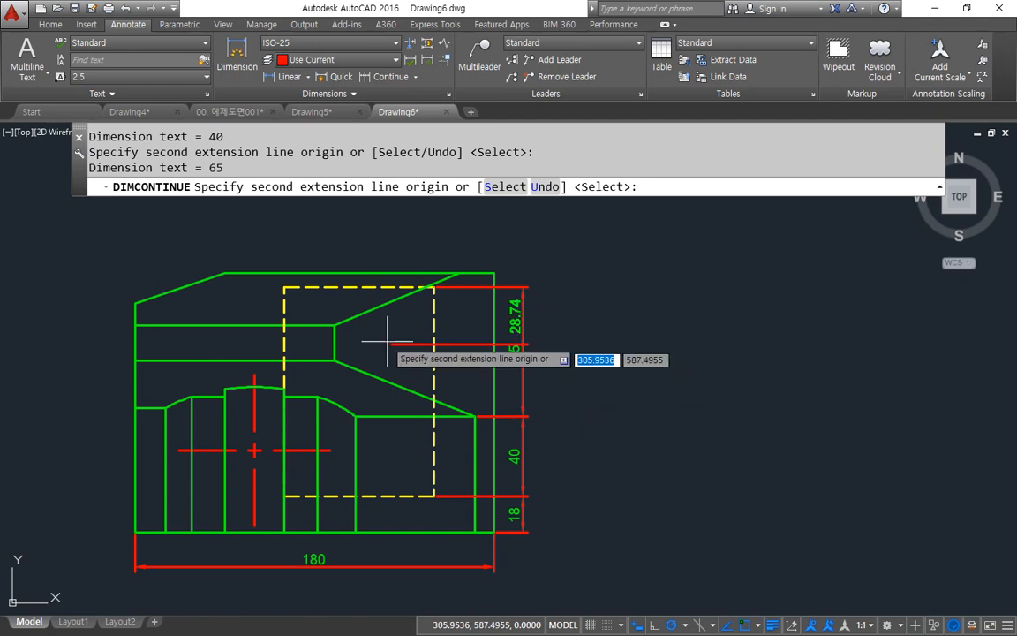
pyautogui.press('Return')
# Step: Add a horizontal linear dimension above the top view, from its upper-right corner to the dashed rectangle's upper-right corner
pyautogui.click(279, 80)
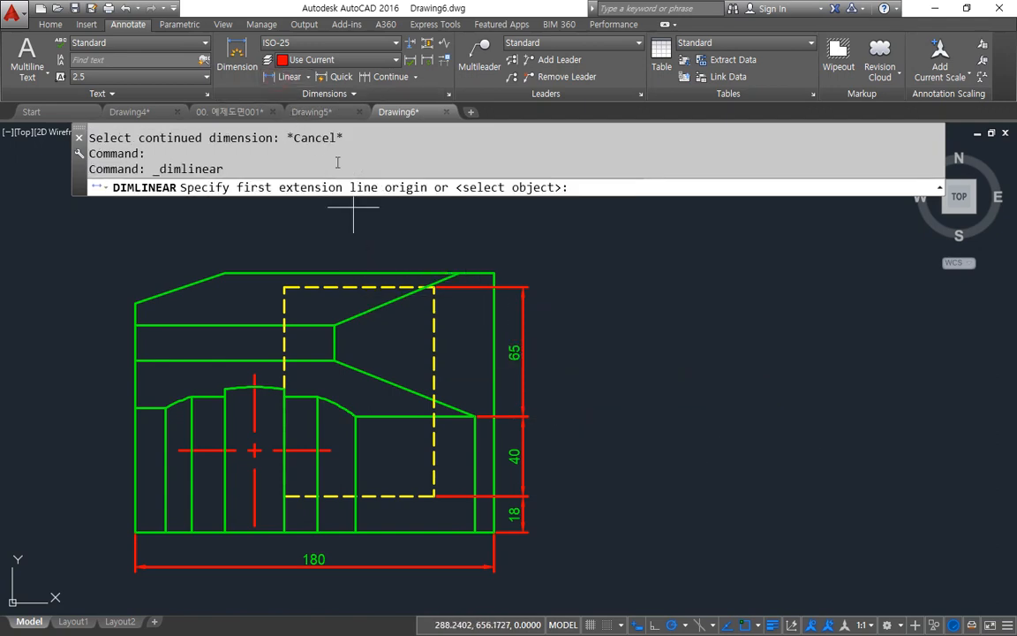
pyautogui.click(493, 274)
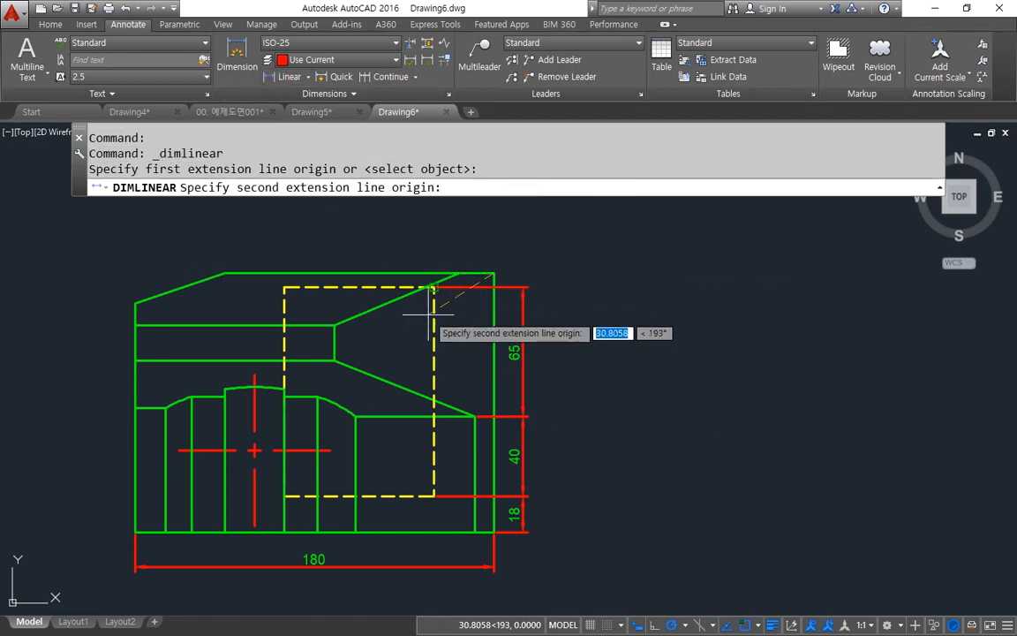
pyautogui.click(433, 287)
pyautogui.click(439, 245)
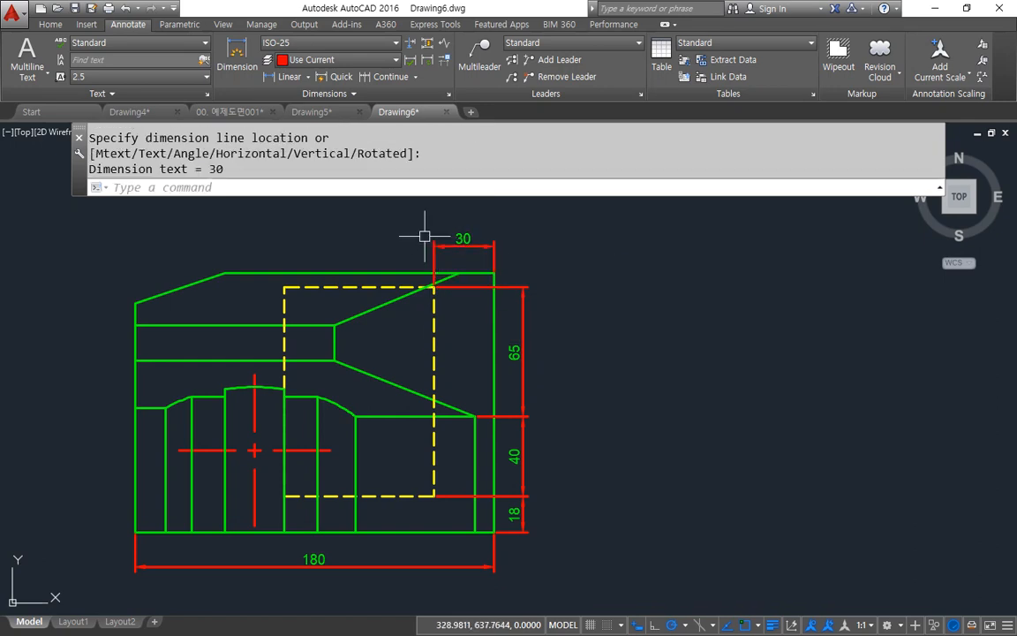
# Step: Continue the horizontal chain to the dashed rectangle's upper-left corner and both ends of the sloped upper-left edge
pyautogui.click(375, 77)
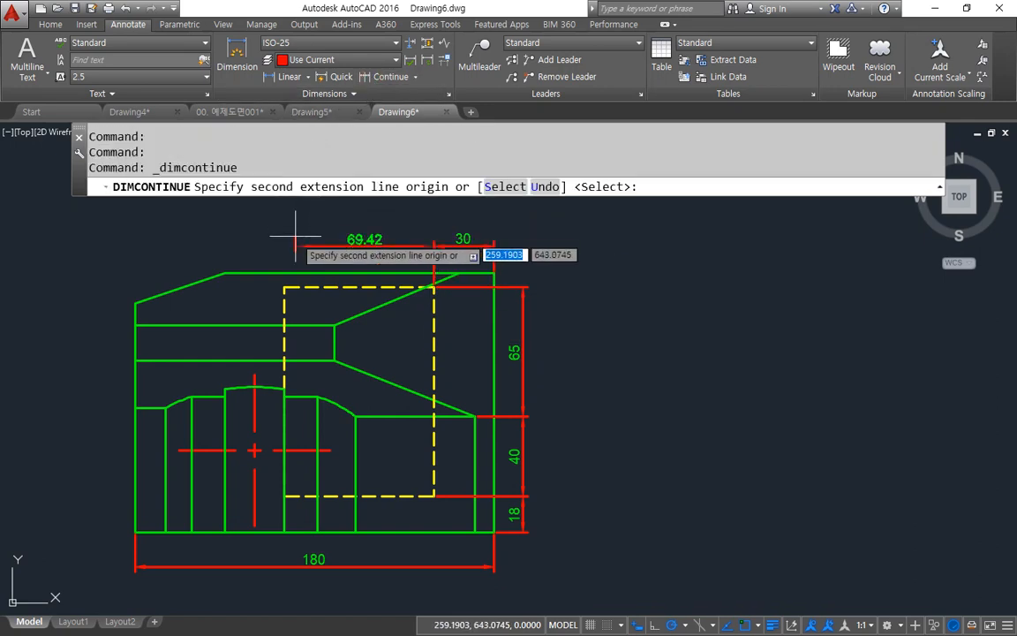
pyautogui.click(283, 287)
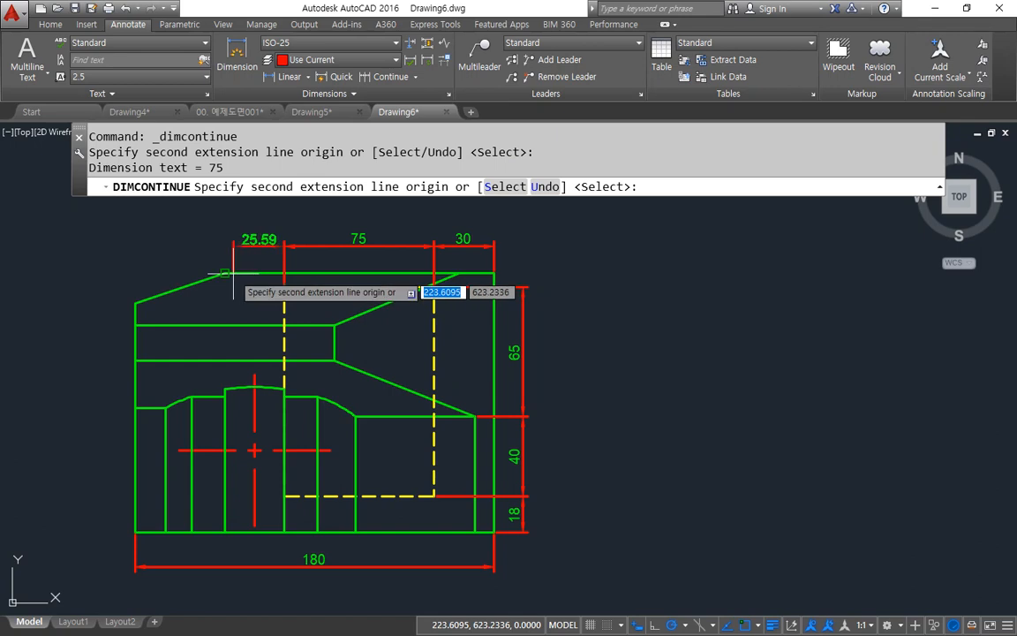
pyautogui.click(225, 273)
pyautogui.click(135, 302)
pyautogui.press('Return')
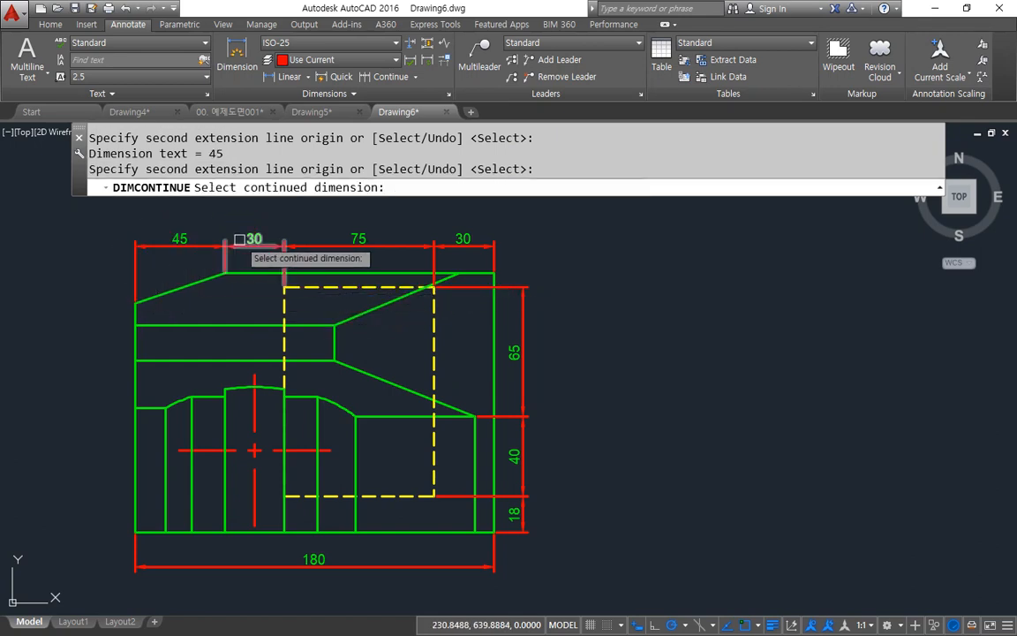
# Step: Erase the dimension between the 45 and 75 dimensions above the top view
pyautogui.click(252, 247)
pyautogui.press('Escape')
pyautogui.press('Escape')
pyautogui.click(251, 248)
pyautogui.write('e')
pyautogui.press('Return')
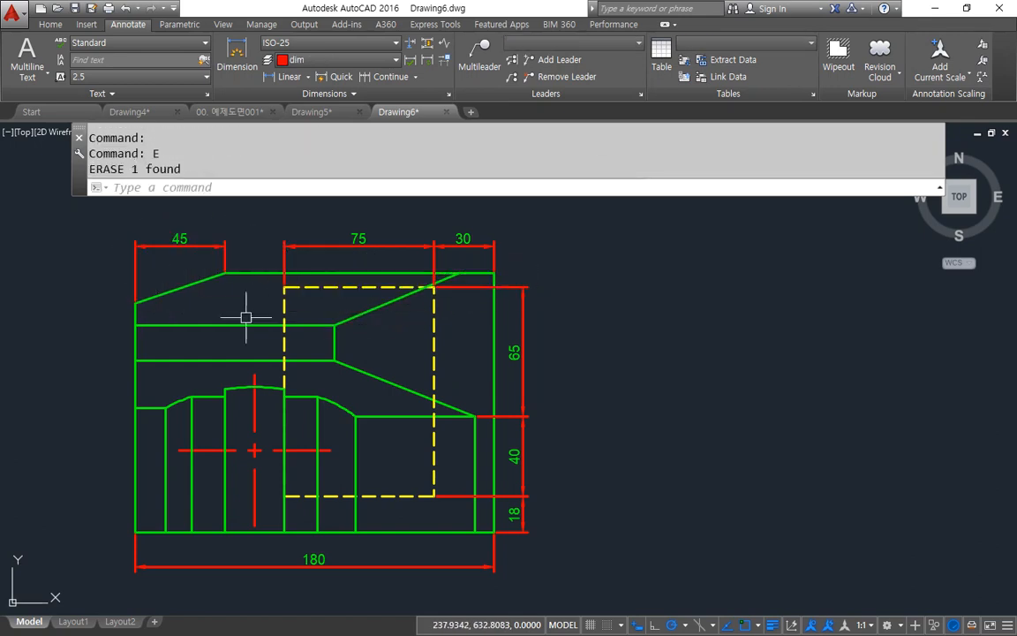
# Step: Add a vertical linear dimension for the height of the top view's sloped upper-left edge, placed left of the view
pyautogui.moveTo(243, 318)
pyautogui.mouseDown(button='middle')
pyautogui.moveTo(317, 295)
pyautogui.moveTo(356, 305)
pyautogui.mouseUp(button='middle')
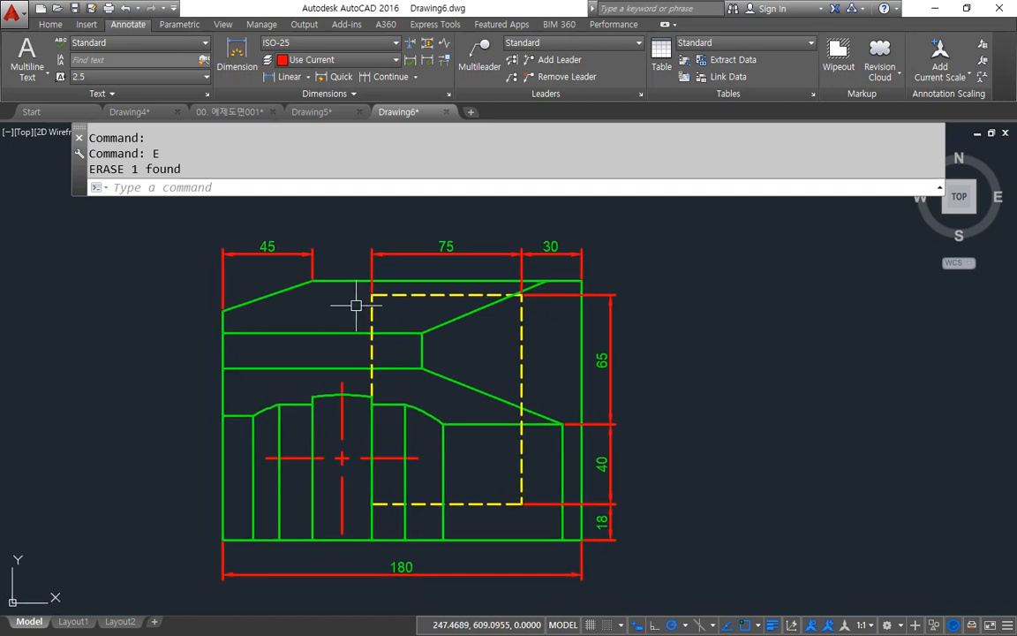
pyautogui.click(289, 75)
pyautogui.click(291, 274)
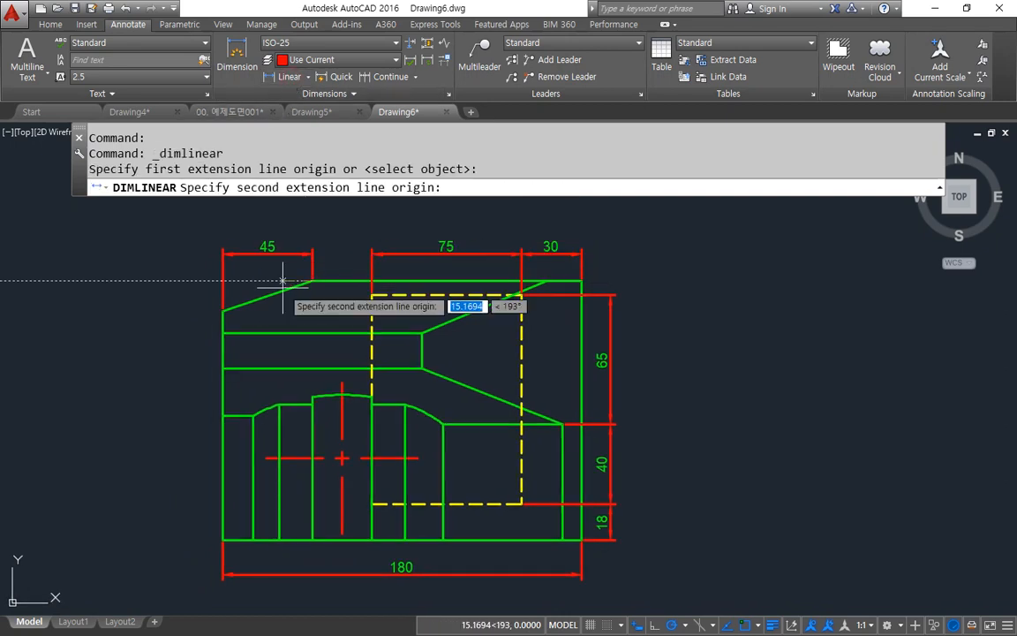
pyautogui.click(222, 312)
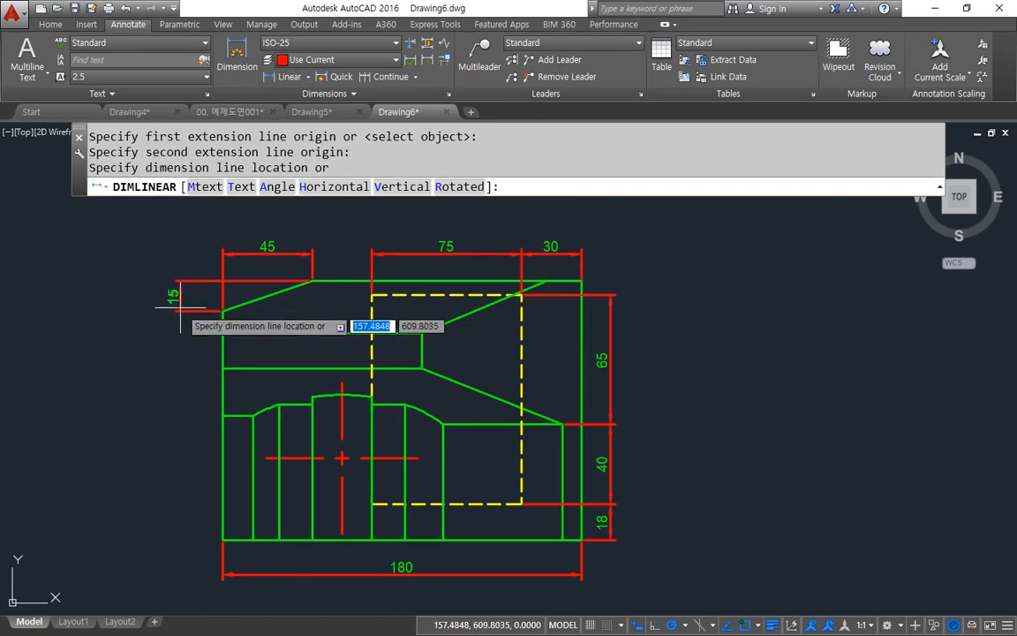
pyautogui.click(189, 309)
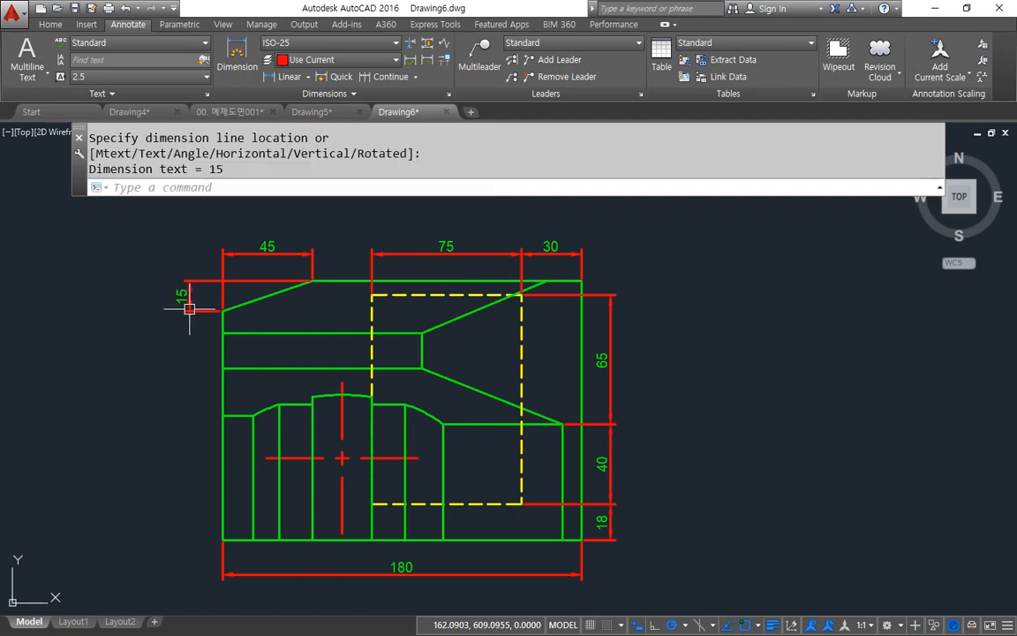
# Step: Continue the vertical dimension chain from the top view's 15 dimension down to the upper-left shoulder of the front view's raised profile
pyautogui.scroll(-2, 301, 419)
pyautogui.moveTo(399, 455); pyautogui.dragTo(302, 256, button='middle')
pyautogui.scroll(-2, 315, 359)
pyautogui.moveTo(315, 359); pyautogui.dragTo(415, 365, button='middle')
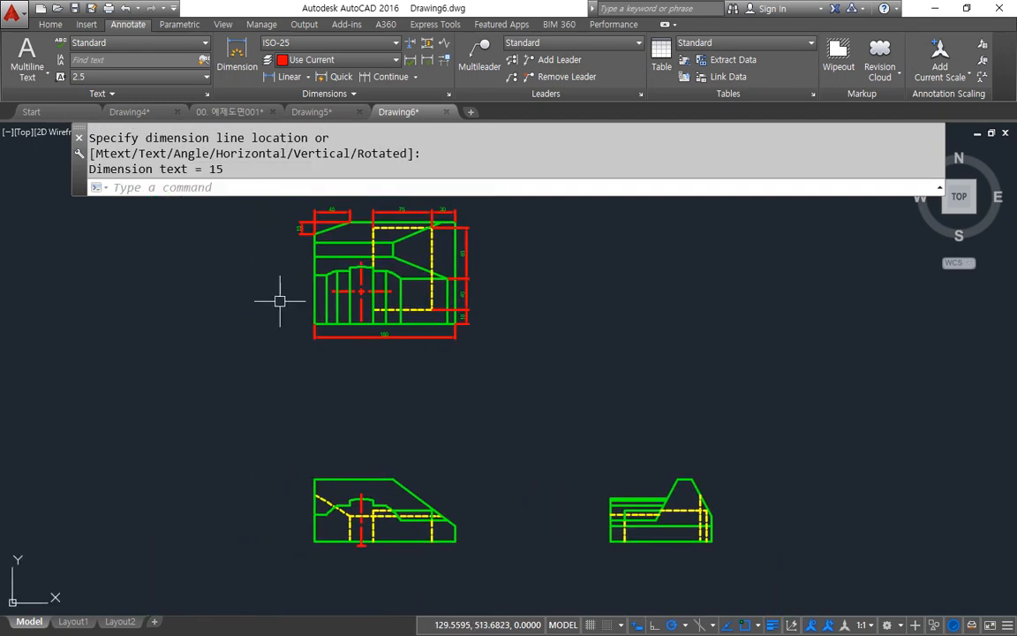
pyautogui.click(386, 77)
pyautogui.scroll(3, 291, 479)
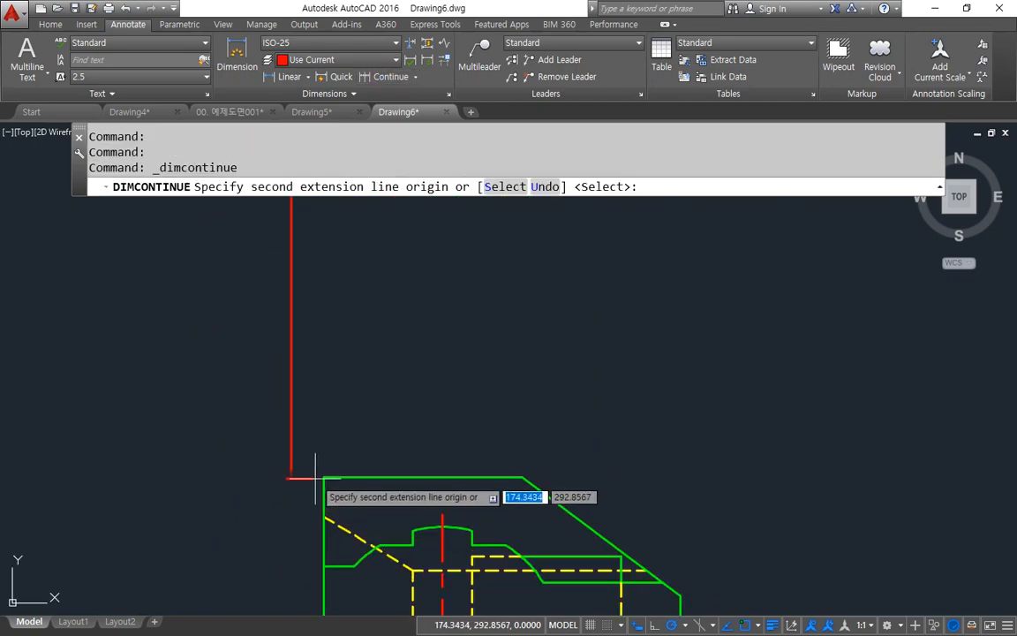
pyautogui.moveTo(324, 478); pyautogui.dragTo(329, 316, button='middle')
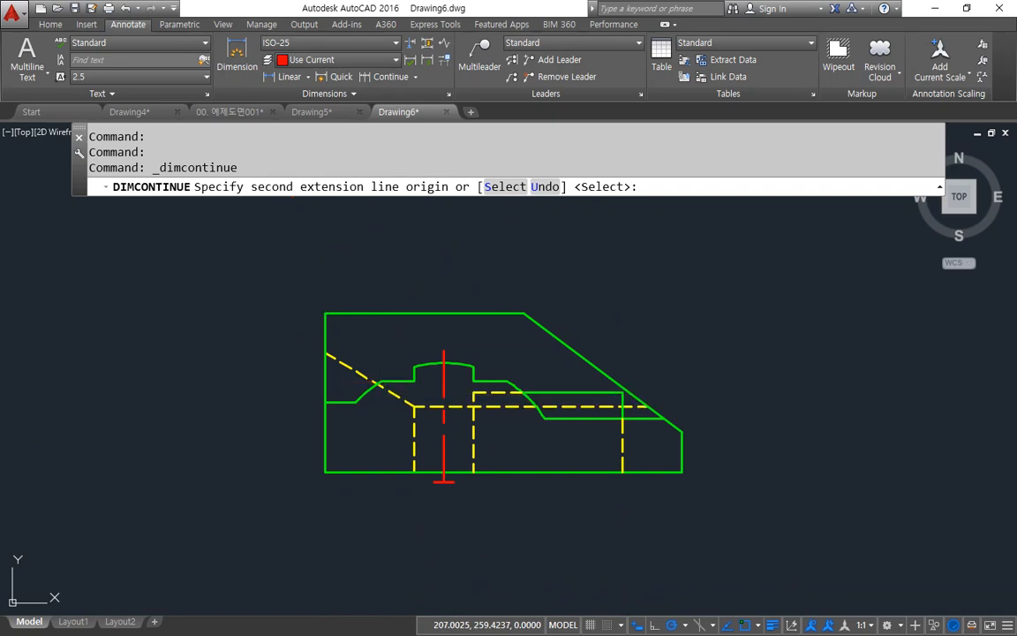
pyautogui.click(386, 381)
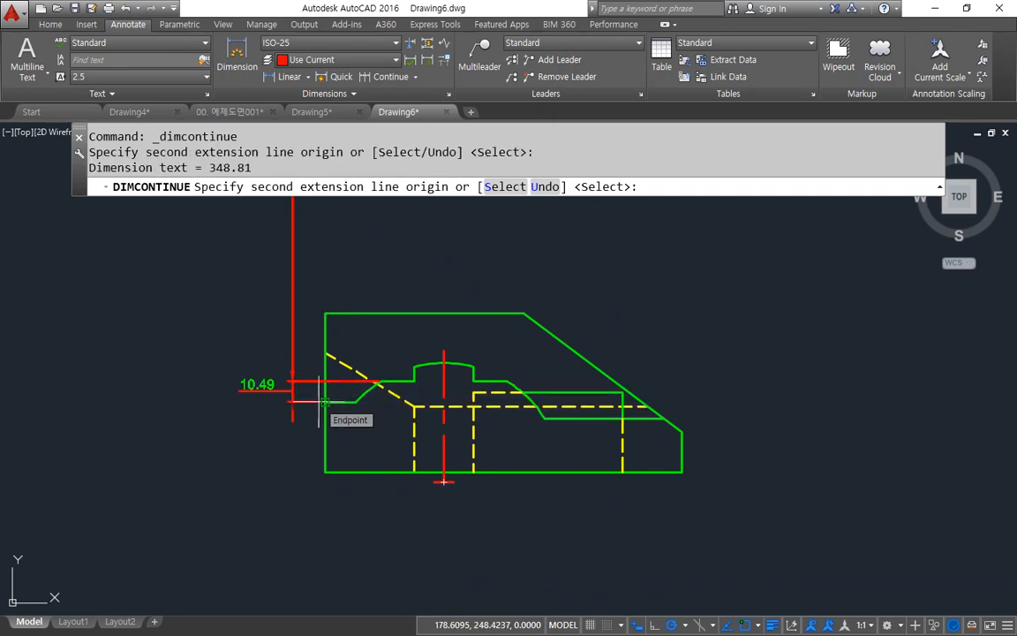
# Step: Continue the vertical chain to the front view's left ledge, its lower-left corner and the lower end of the centre line
pyautogui.click(321, 402)
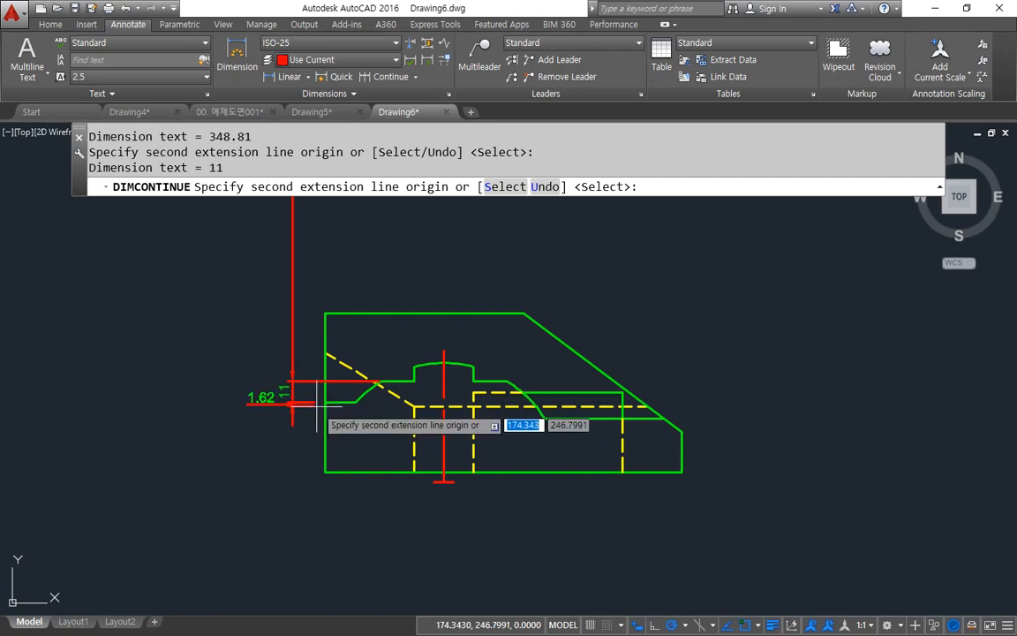
pyautogui.click(323, 472)
pyautogui.scroll(2, 397, 486)
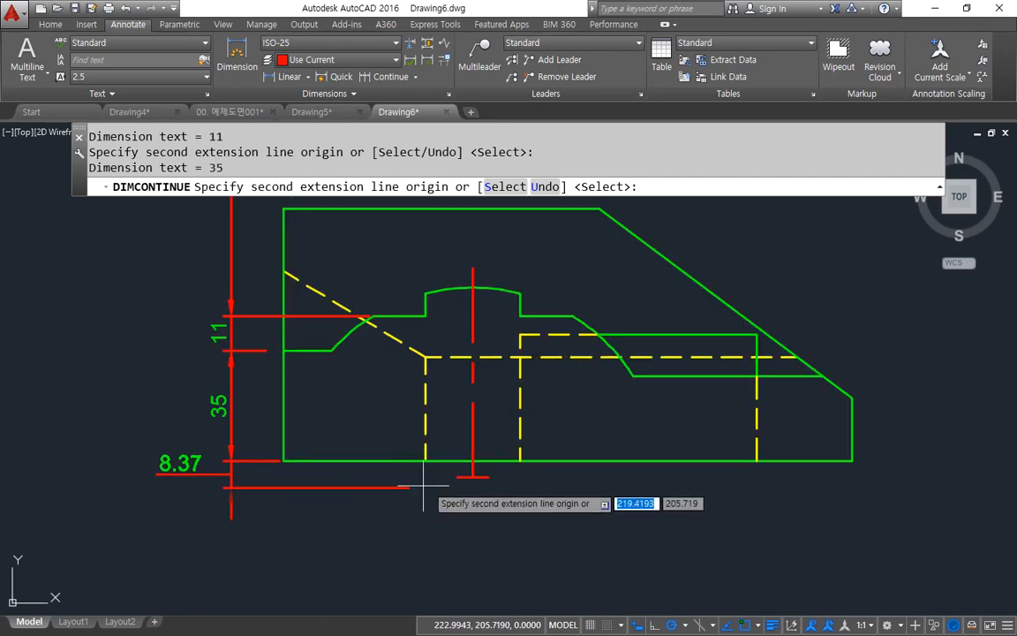
pyautogui.click(473, 477)
pyautogui.press('Return')
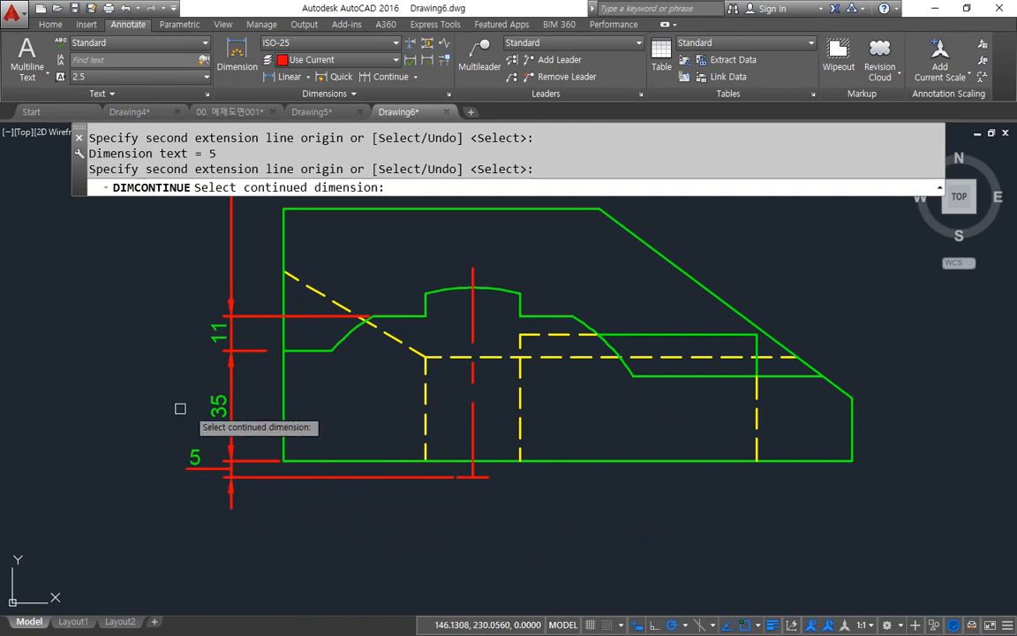
pyautogui.press('Escape')
# Step: Erase the long vertical dimension spanning from the top view to the front view
pyautogui.moveTo(233, 431); pyautogui.dragTo(241, 586, button='middle')
pyautogui.click(250, 367)
pyautogui.click(212, 393)
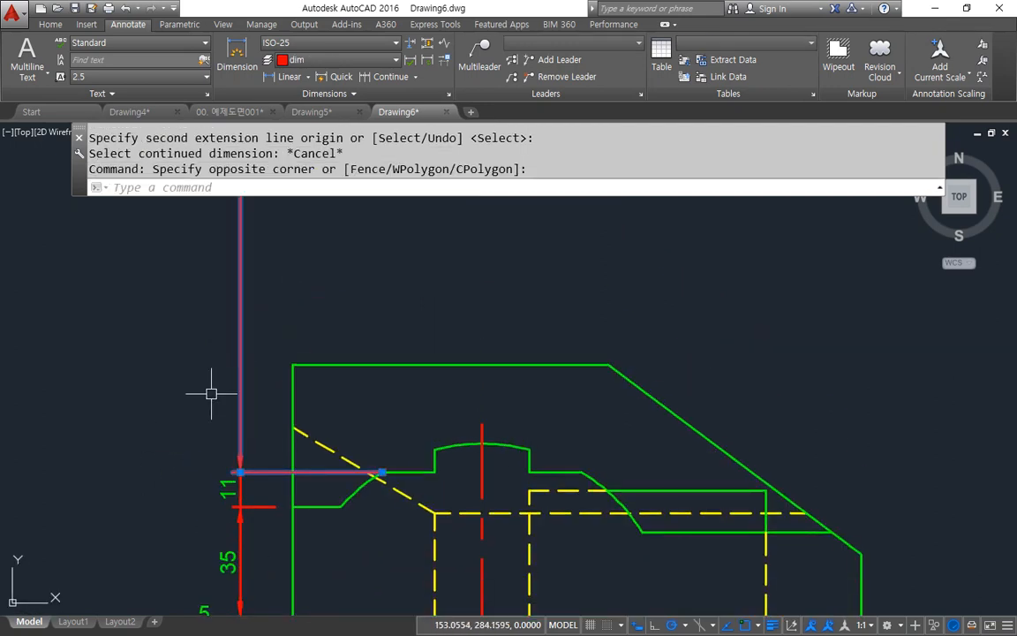
pyautogui.write('e')
pyautogui.press('space')
# Step: Set the ISO-25 dimension style's fit option to Arrows and regenerate the drawing
pyautogui.scroll(-2, 286, 507)
pyautogui.moveTo(285, 488); pyautogui.dragTo(285, 355, button='middle')
pyautogui.scroll(2, 267, 416)
pyautogui.write('d')
pyautogui.press('space')
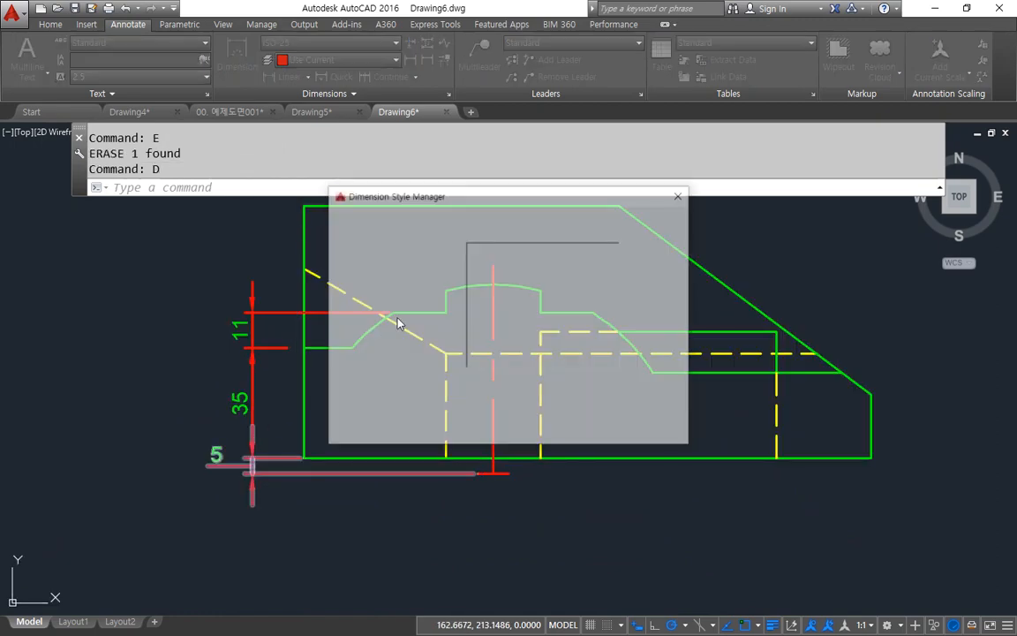
pyautogui.click(643, 299)
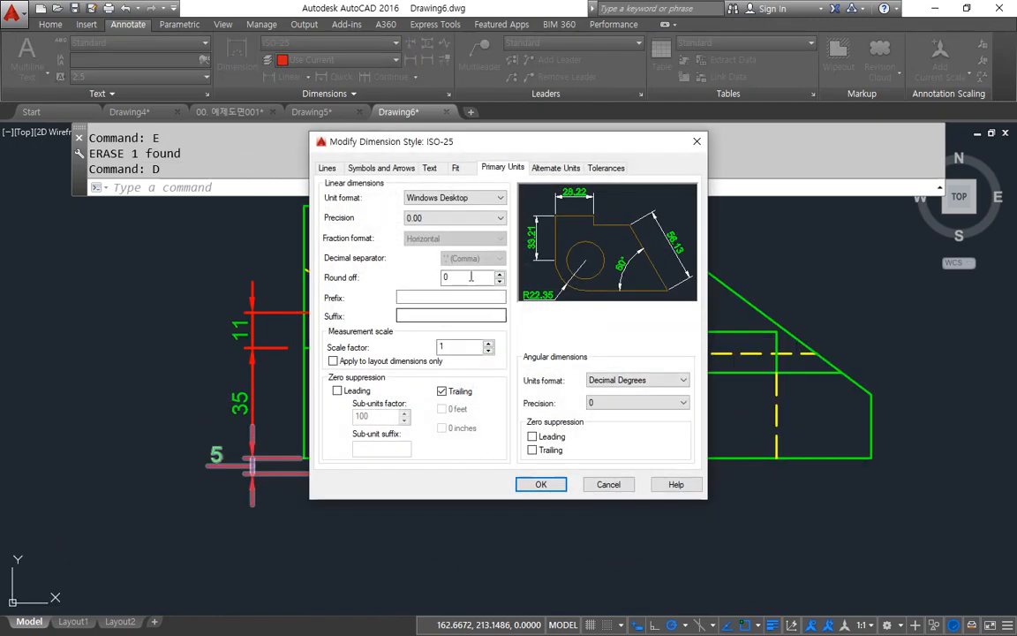
pyautogui.click(457, 168)
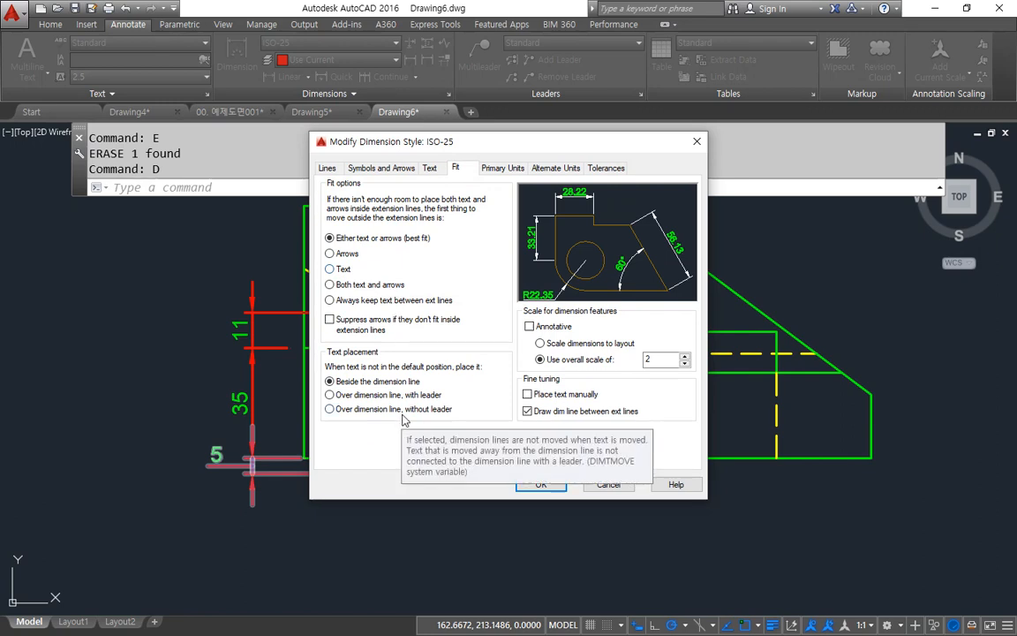
pyautogui.click(431, 168)
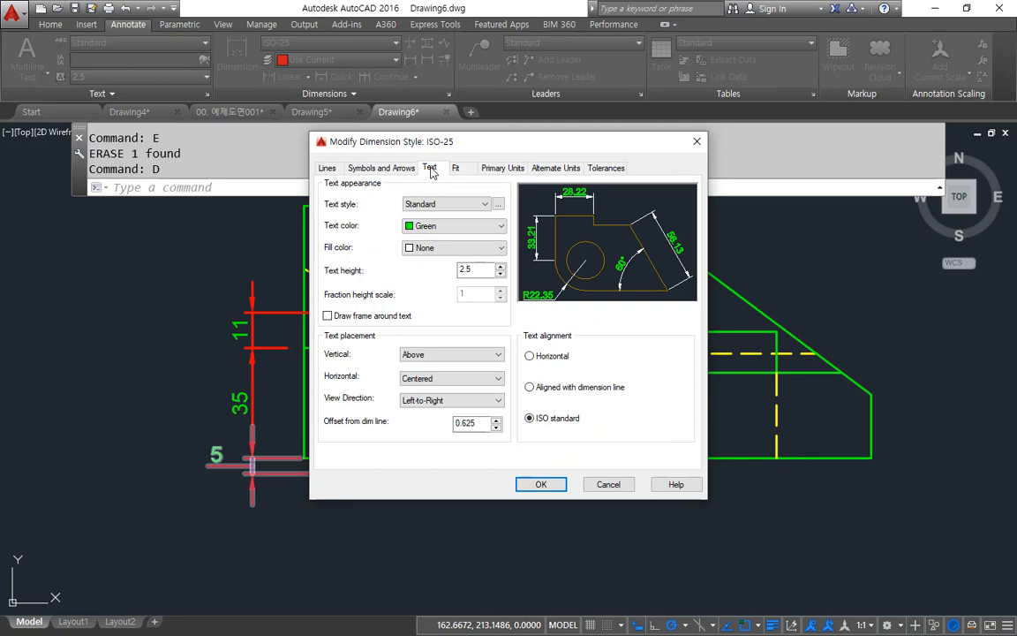
pyautogui.click(461, 168)
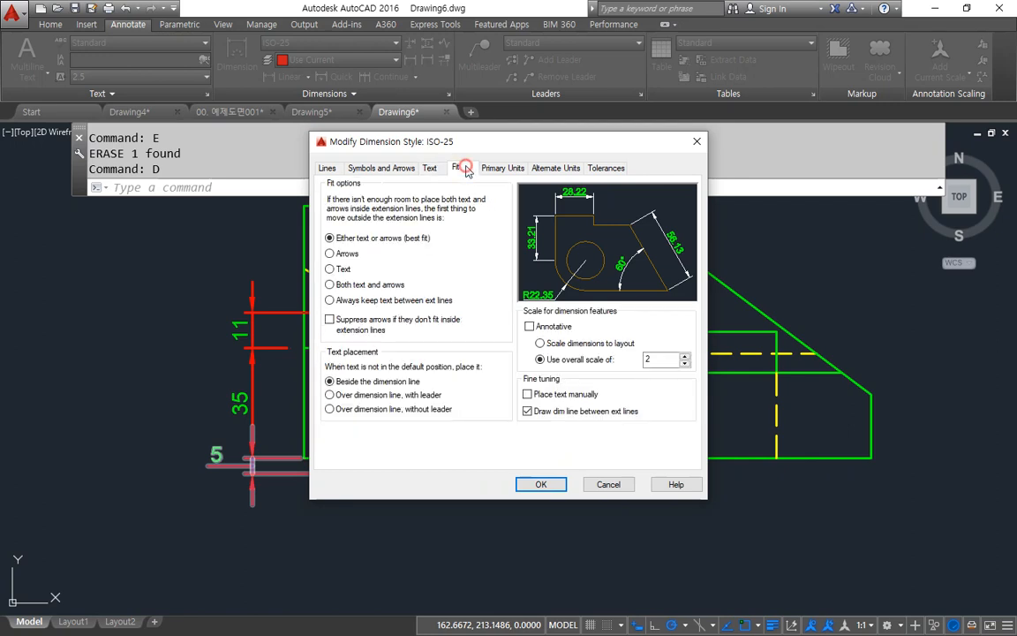
pyautogui.click(340, 252)
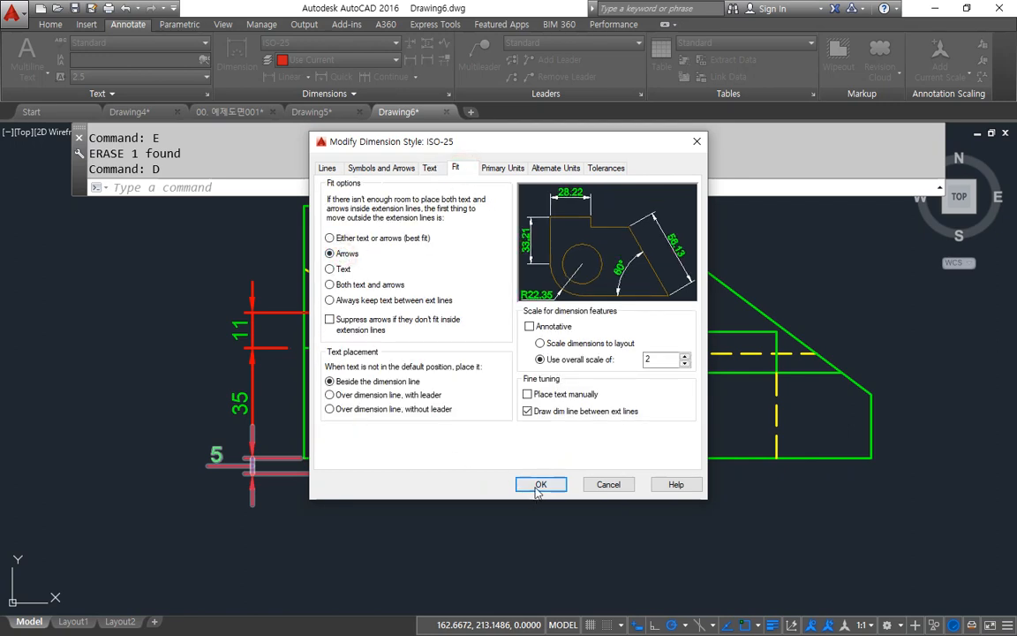
pyautogui.click(538, 486)
pyautogui.click(590, 430)
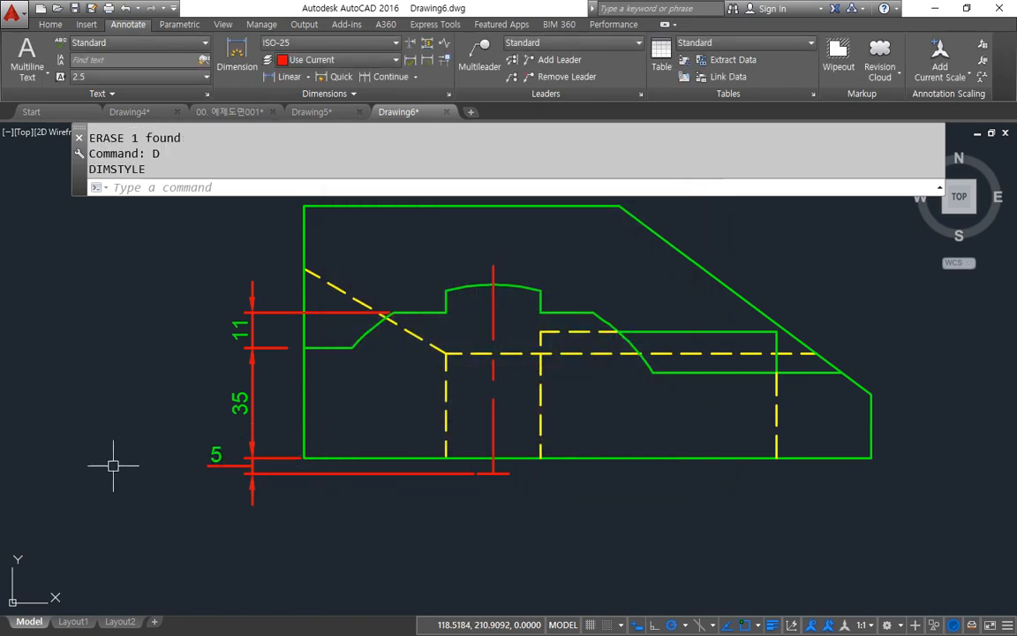
pyautogui.write('re')
pyautogui.press('Return')
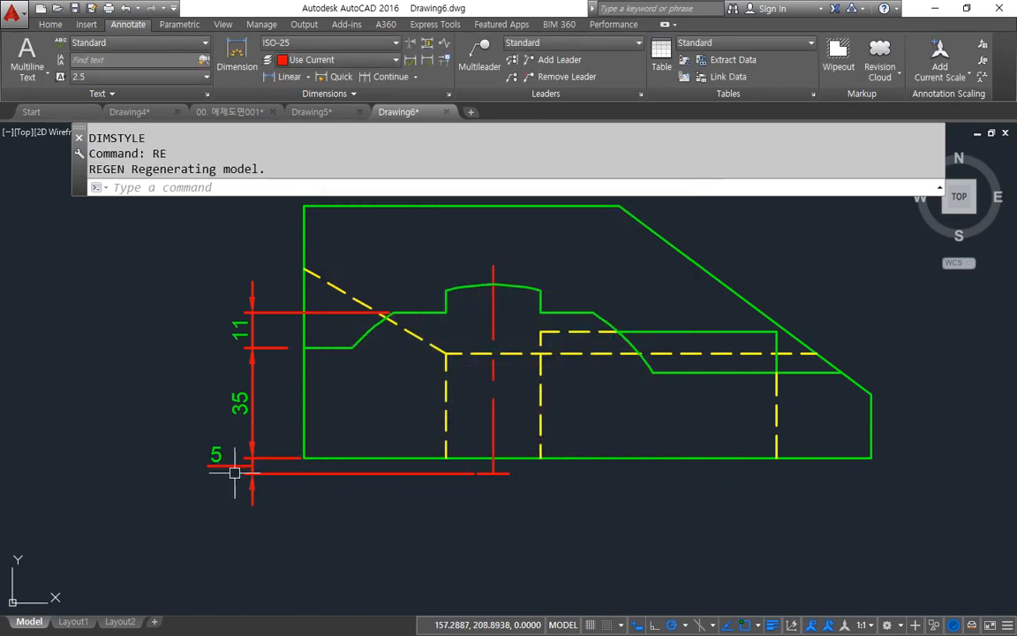
pyautogui.write('ma')
pyautogui.press('Return')
pyautogui.click(232, 451)
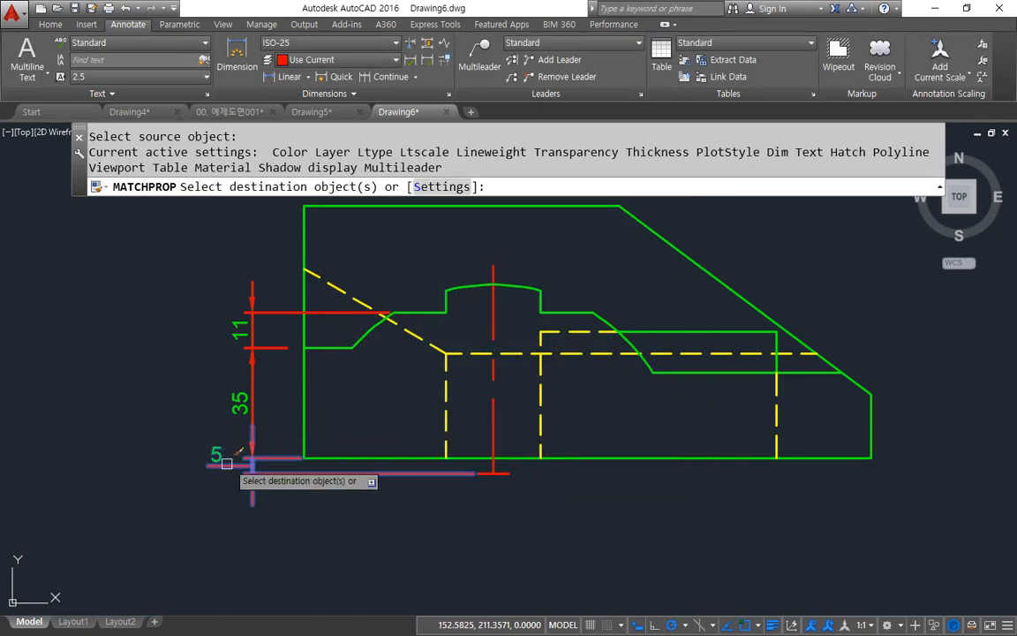
pyautogui.press('Escape')
pyautogui.press('Return')
pyautogui.click(223, 454)
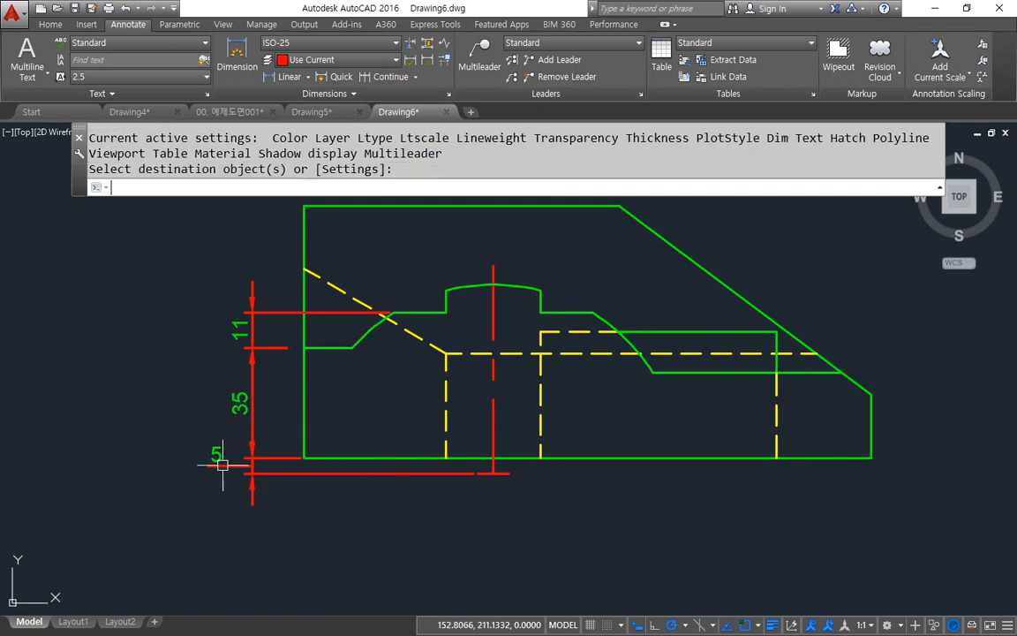
pyautogui.press('Return')
pyautogui.press('Escape')
# Step: Match the properties of the front view's 35 dimension onto the 5 dimension below it
pyautogui.press('Return')
pyautogui.click(251, 403)
pyautogui.click(222, 472)
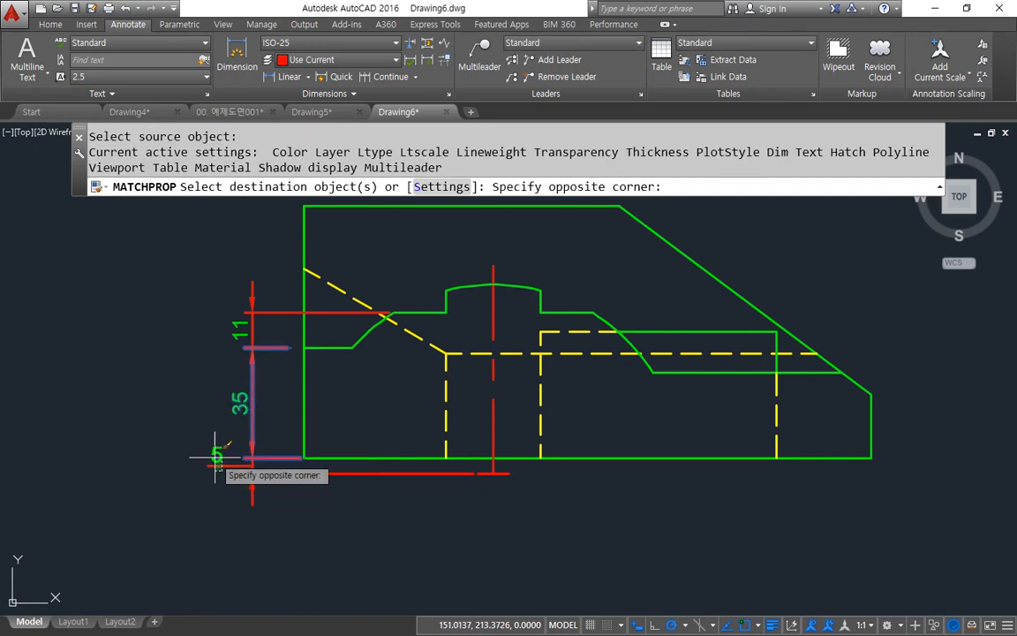
pyautogui.click(204, 447)
pyautogui.press('Return')
pyautogui.scroll(2, 225, 463)
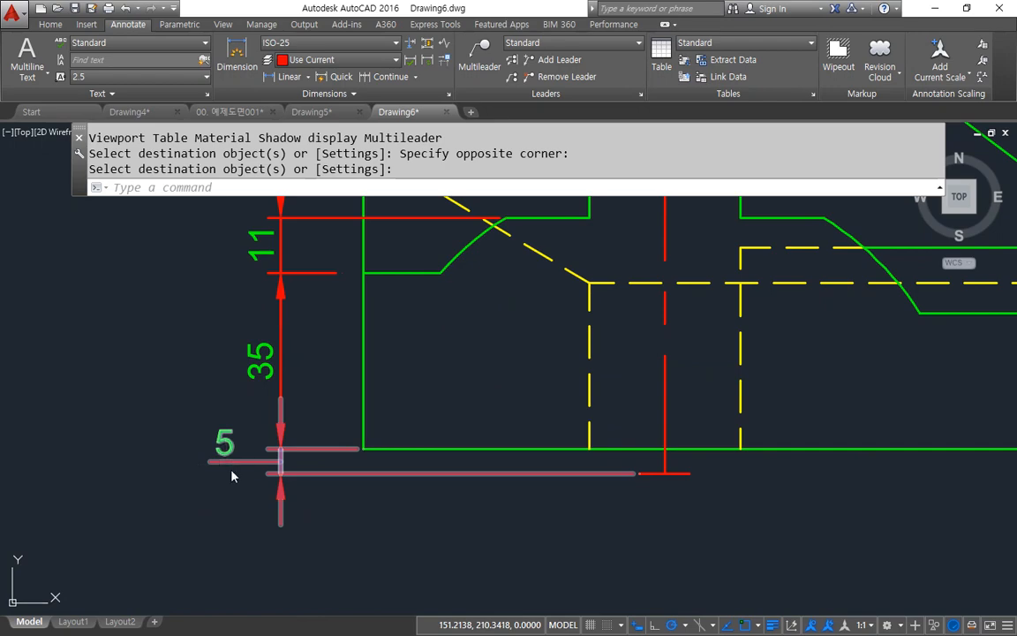
pyautogui.write('D')
pyautogui.press('Return')
pyautogui.click(654, 295)
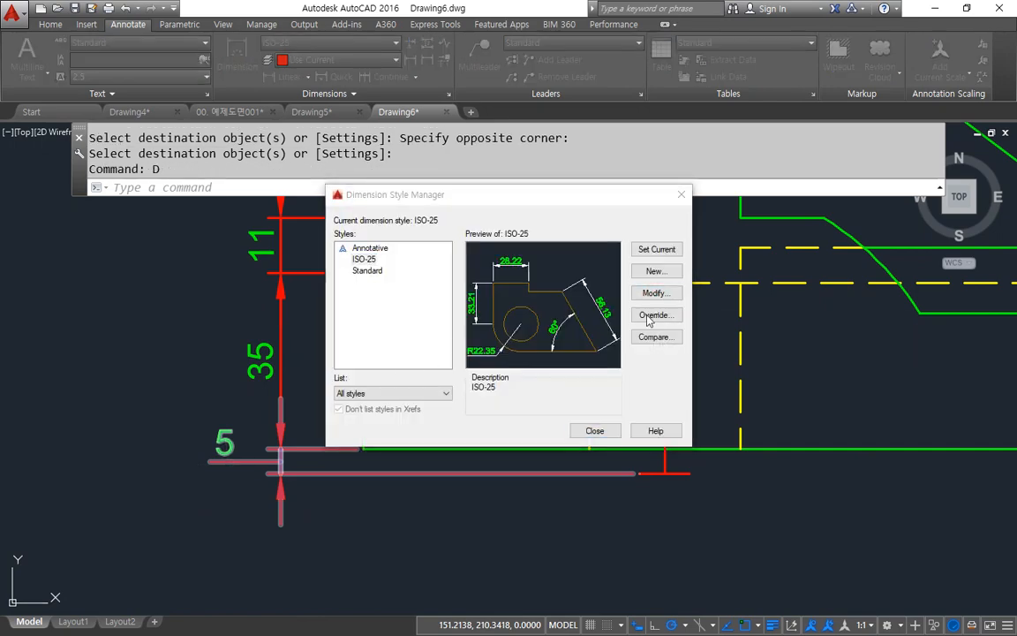
pyautogui.press('Escape')
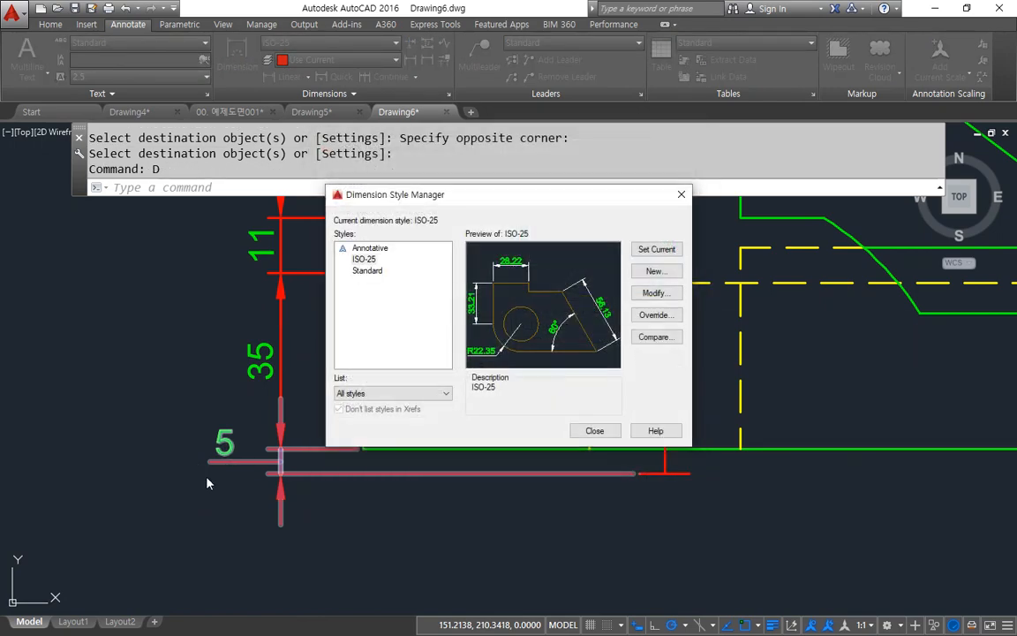
pyautogui.press('Escape')
# Step: Examine the line, arrow, text, fit and unit properties of the 5 dimension below the front view
pyautogui.doubleClick(220, 470)
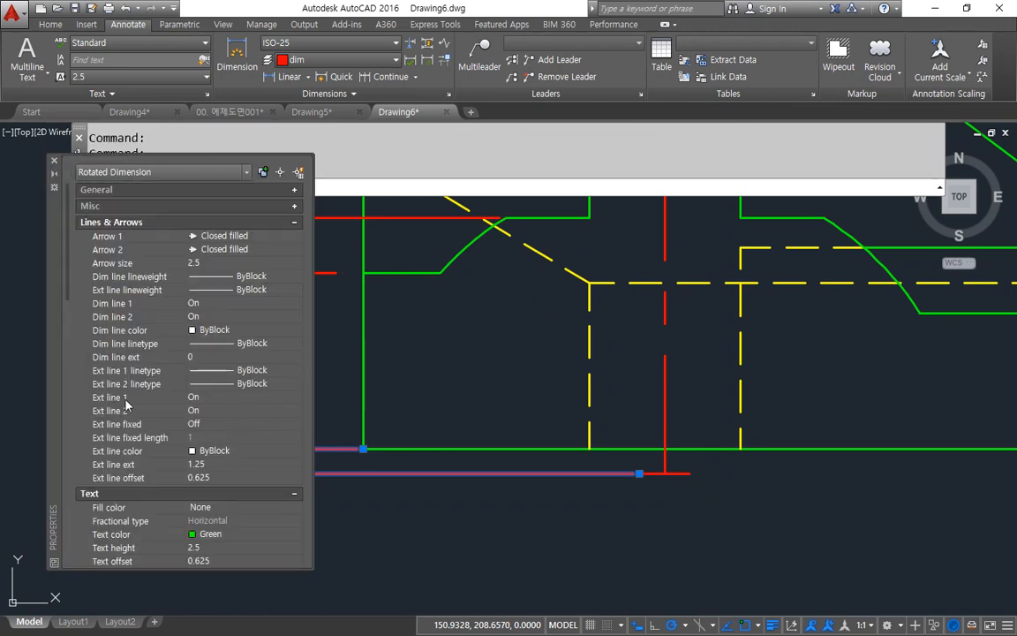
pyautogui.scroll(-4, 132, 375)
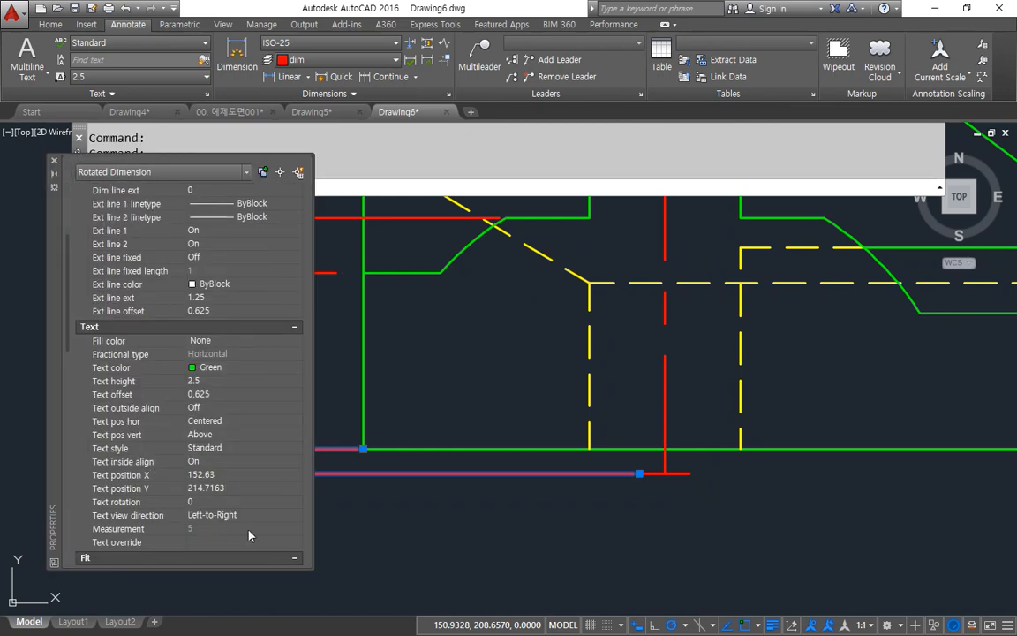
pyautogui.scroll(4, 250, 489)
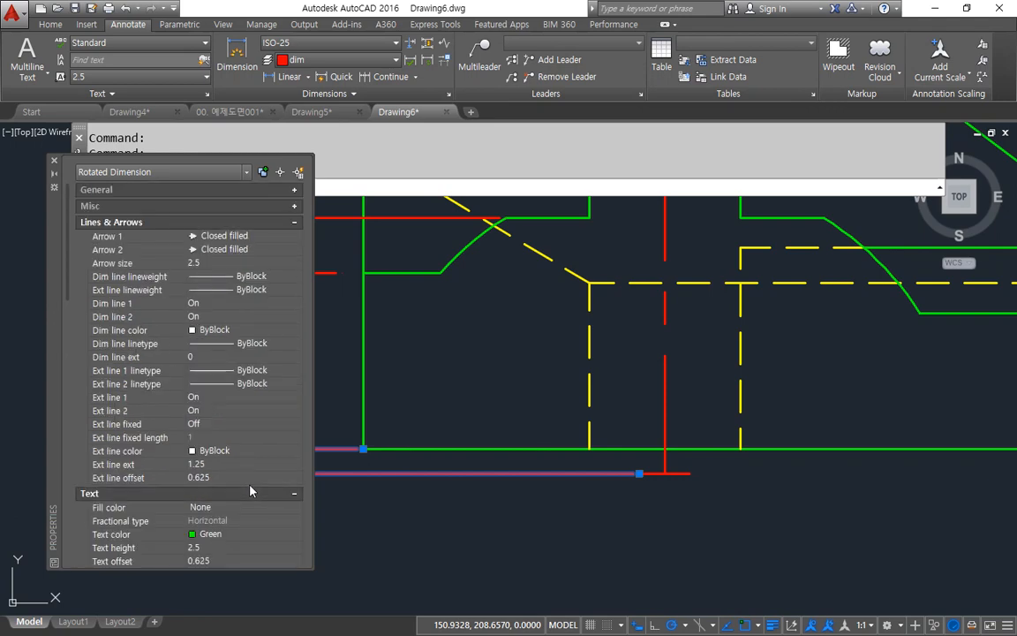
pyautogui.scroll(-3, 250, 491)
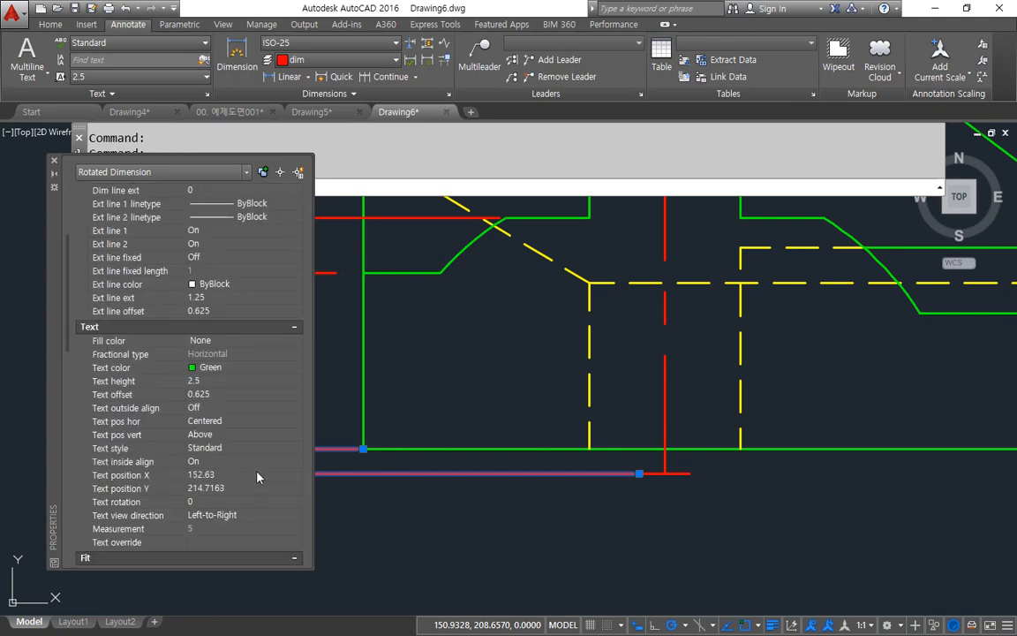
pyautogui.scroll(-6, 260, 477)
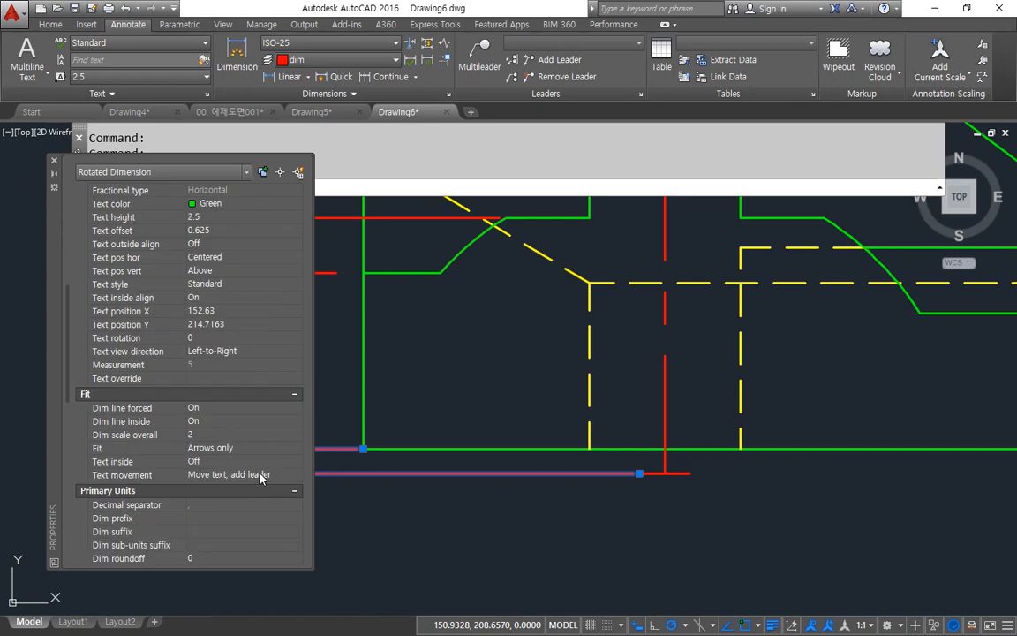
pyautogui.scroll(-4, 259, 478)
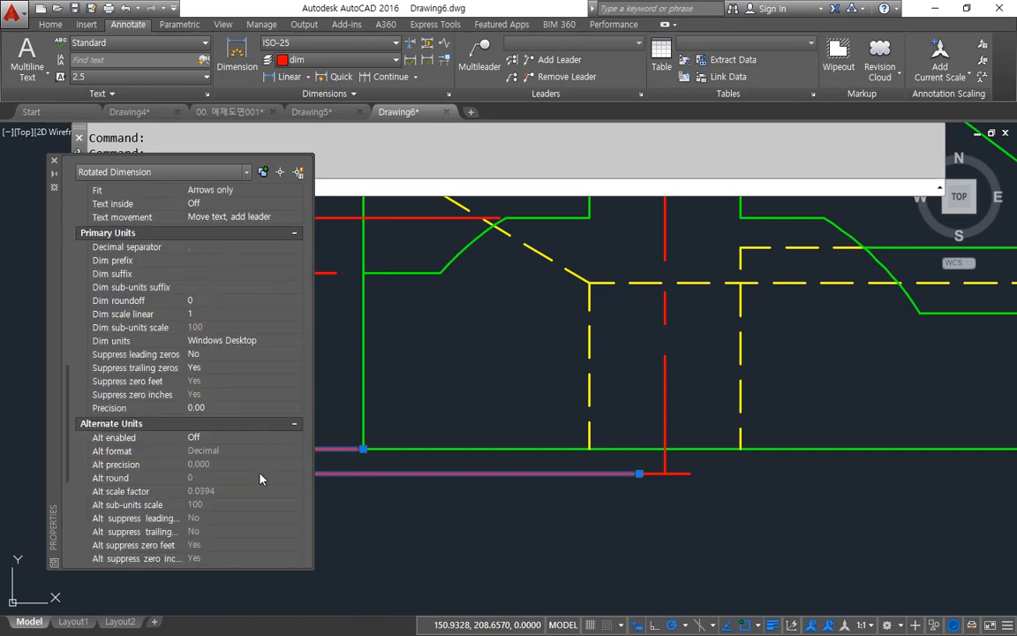
pyautogui.scroll(2, 260, 477)
pyautogui.scroll(4, 260, 478)
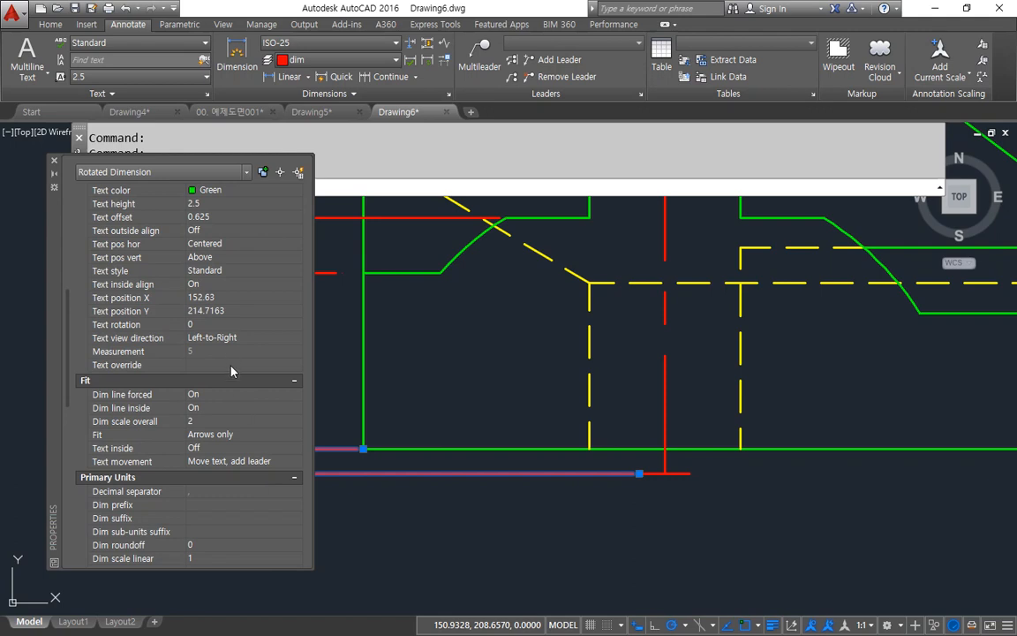
pyautogui.scroll(2, 231, 371)
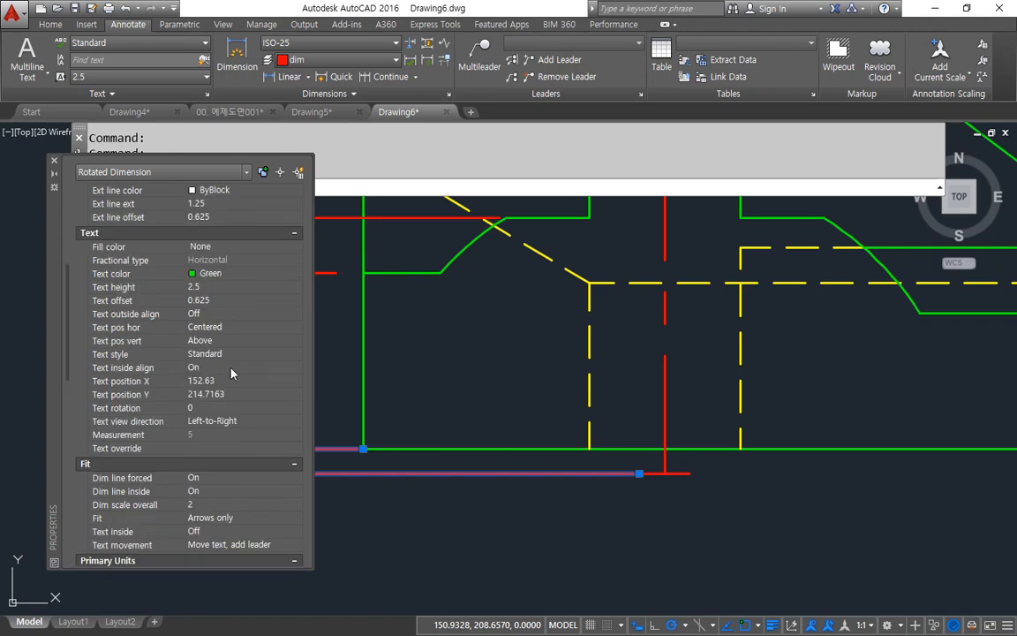
pyautogui.scroll(2, 231, 371)
pyautogui.press('Escape')
pyautogui.press('Escape')
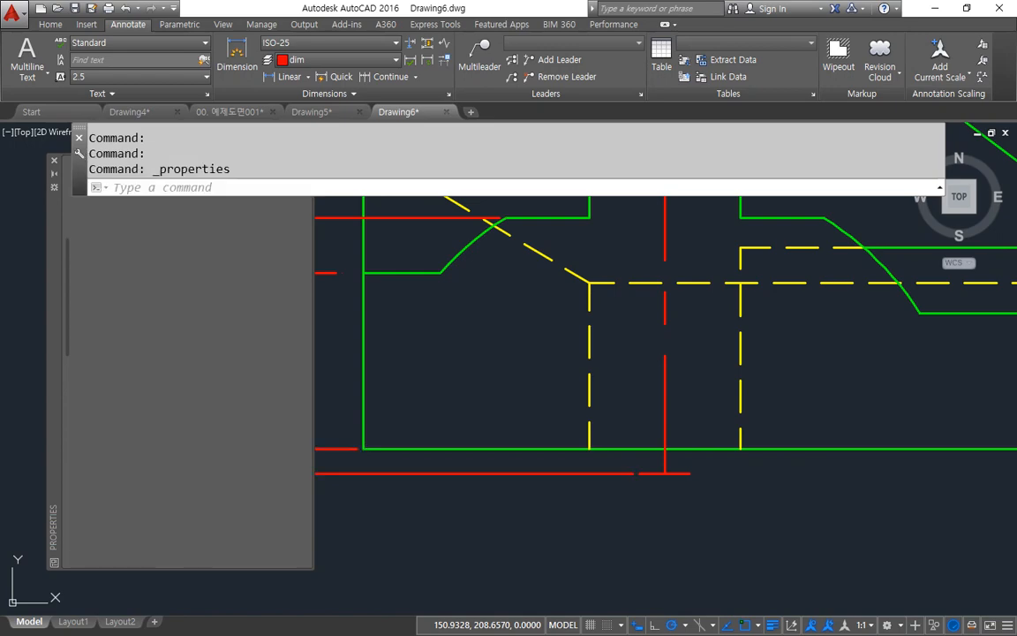
# Step: Set the ISO-25 dimension style's text alignment to Aligned with dimension line
pyautogui.write('D')
pyautogui.press('Return')
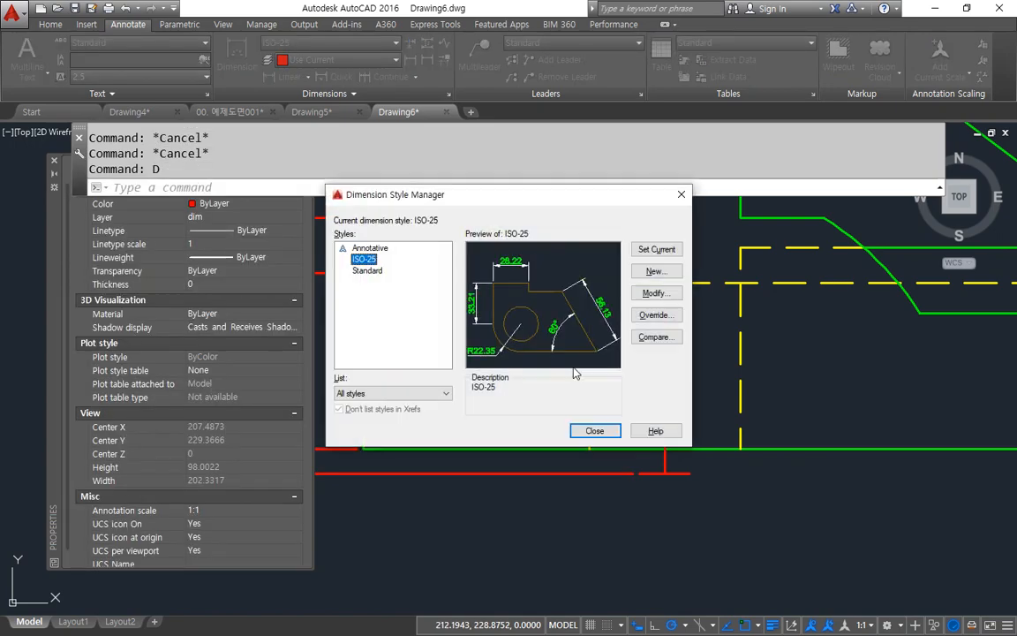
pyautogui.click(643, 295)
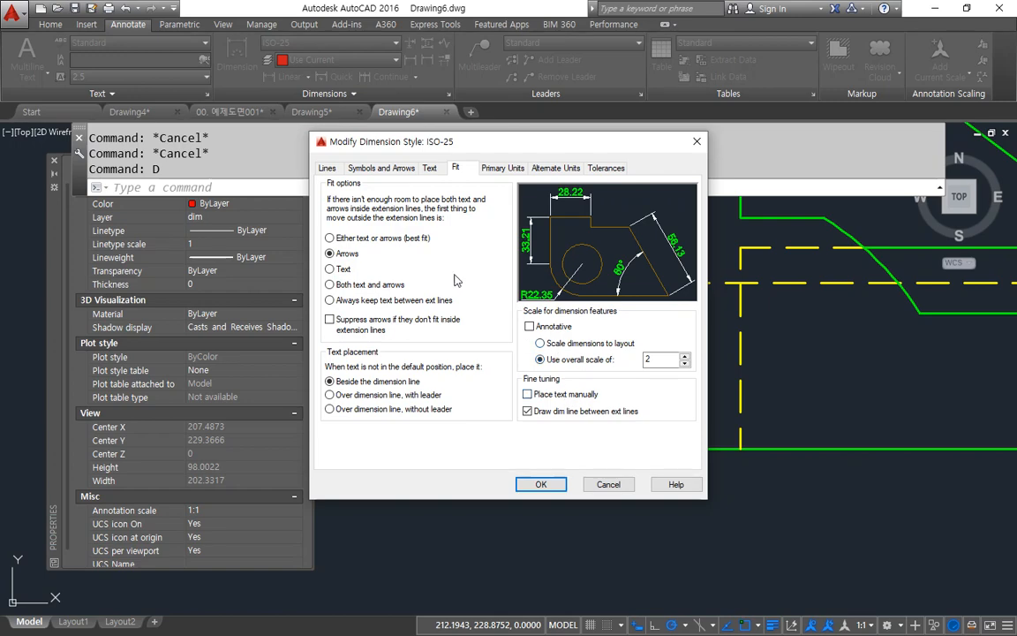
pyautogui.click(429, 167)
pyautogui.click(533, 386)
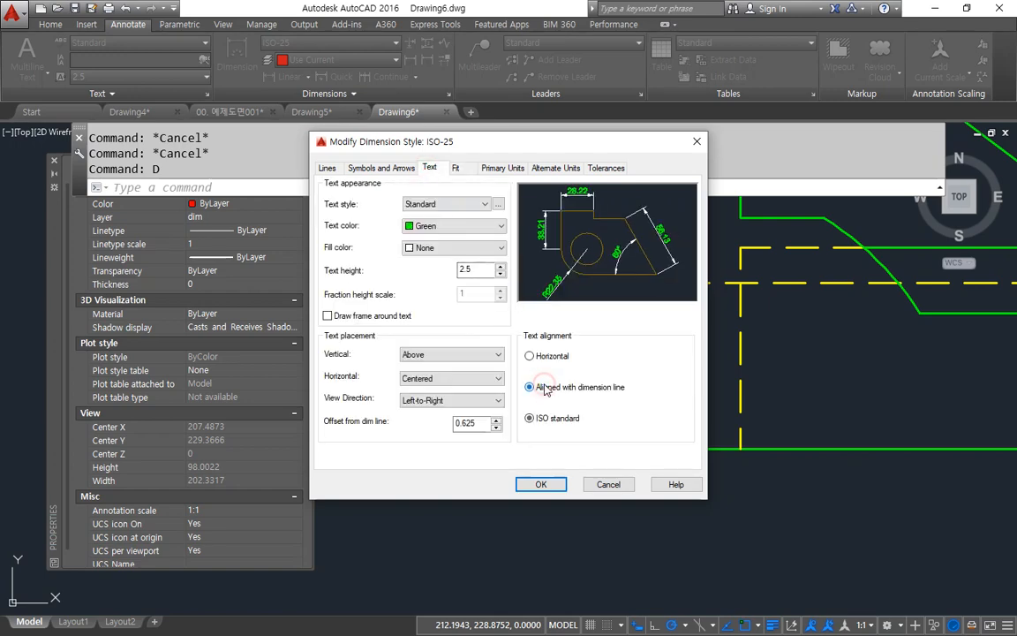
pyautogui.click(534, 483)
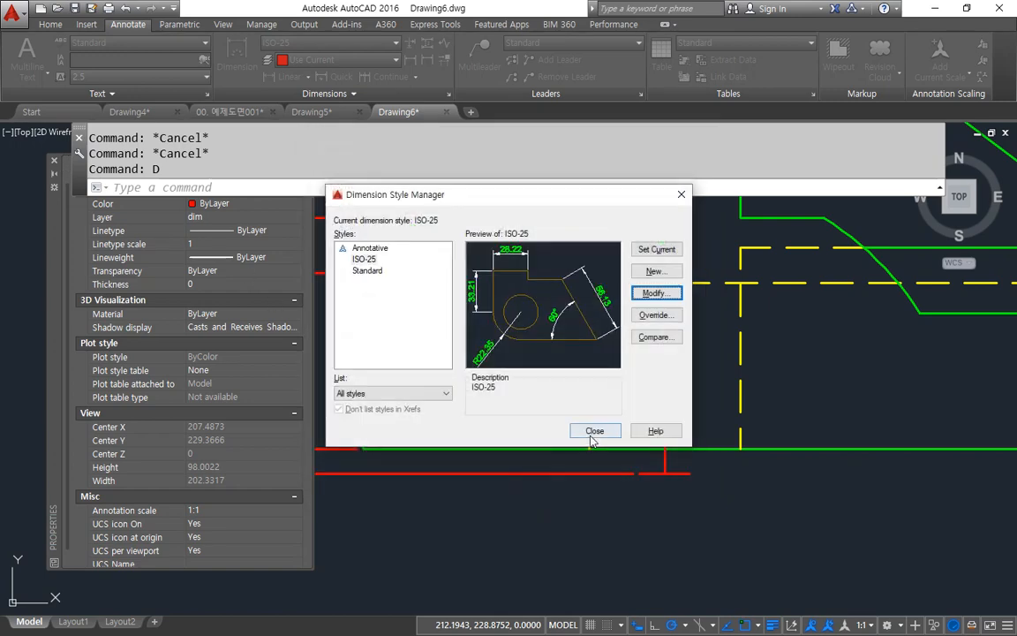
# Step: Close the Properties palette and regenerate the drawing
pyautogui.click(54, 160)
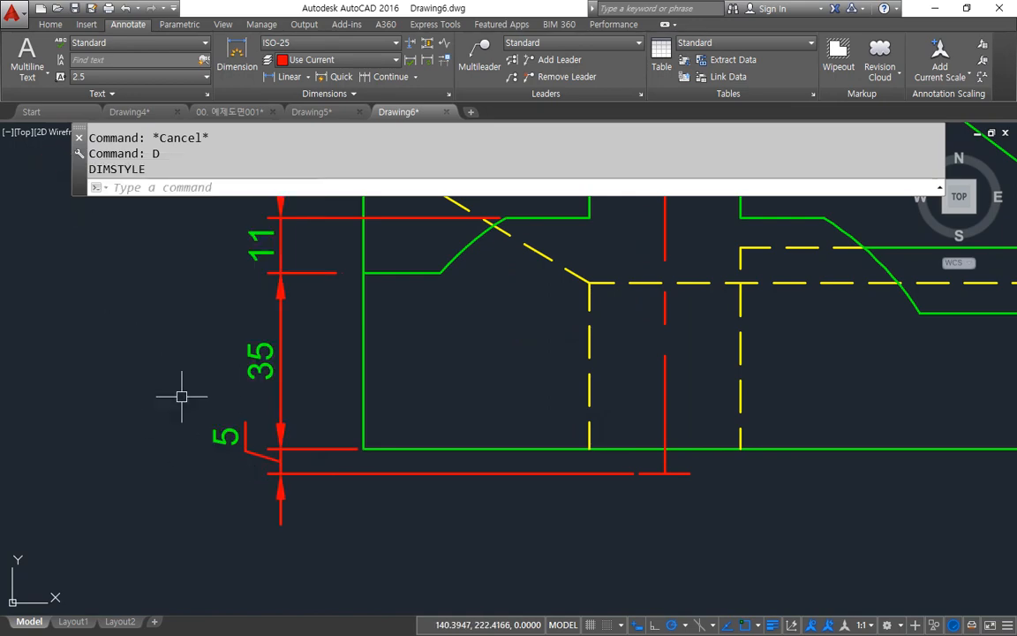
pyautogui.write('RE')
pyautogui.press('Return')
# Step: Set the ISO-25 dimension style's fit option to Always keep text between ext lines
pyautogui.write('D')
pyautogui.press('Return')
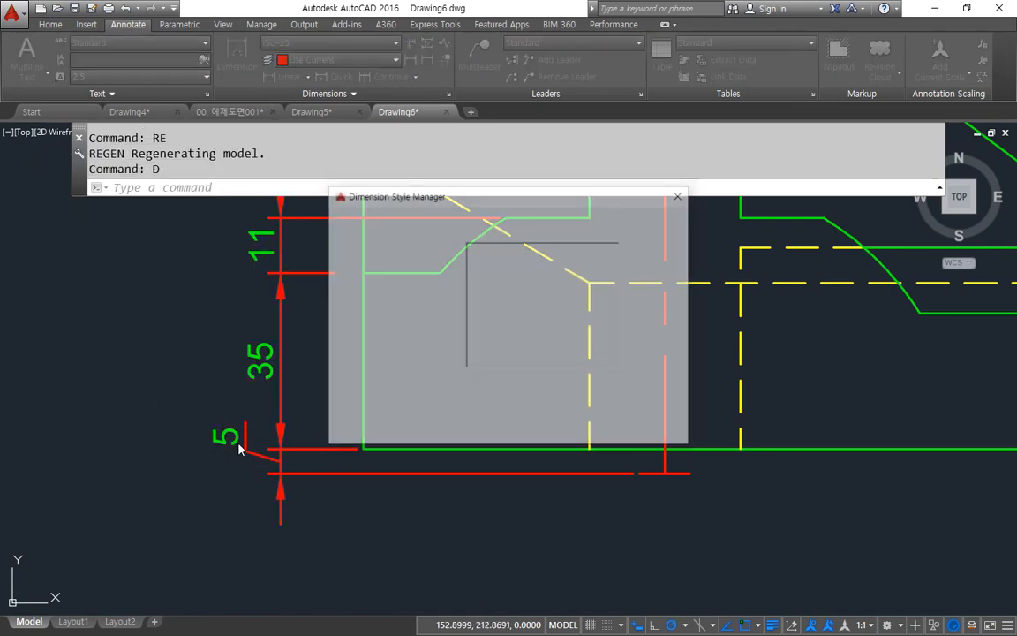
pyautogui.click(671, 298)
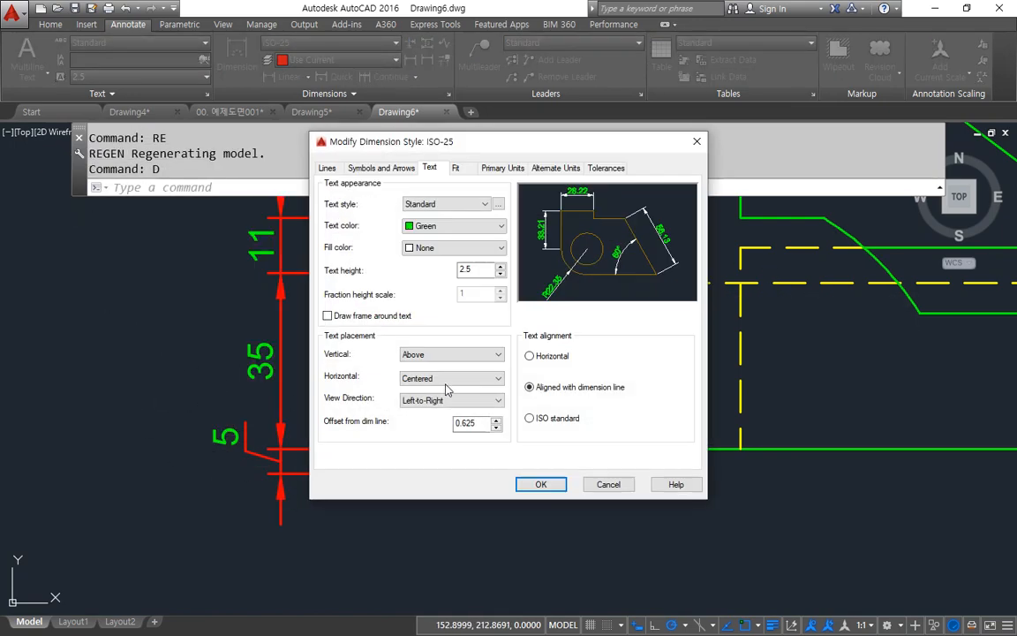
pyautogui.click(456, 169)
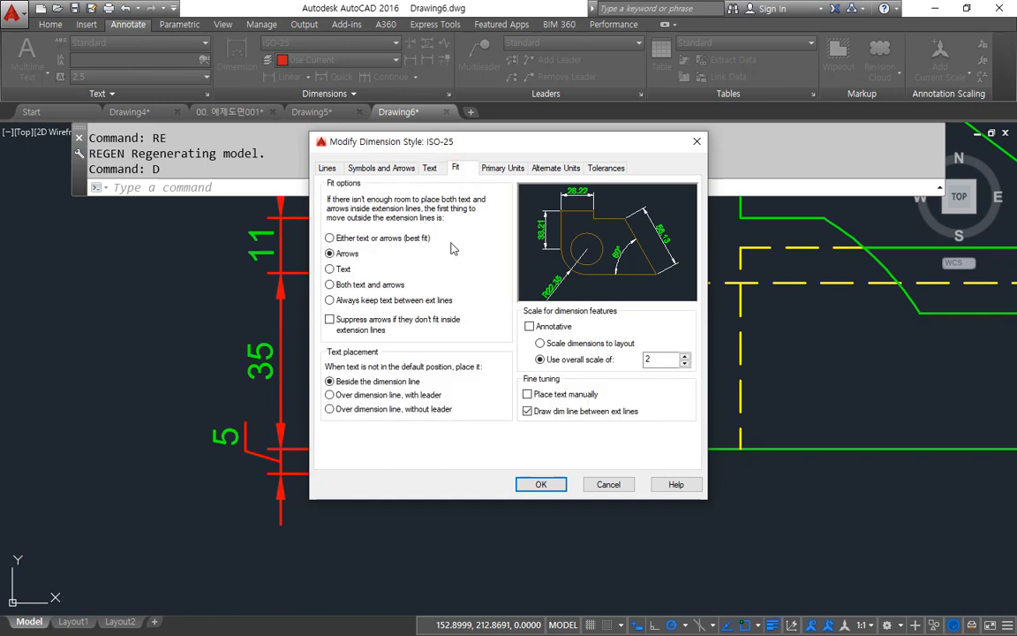
pyautogui.click(373, 304)
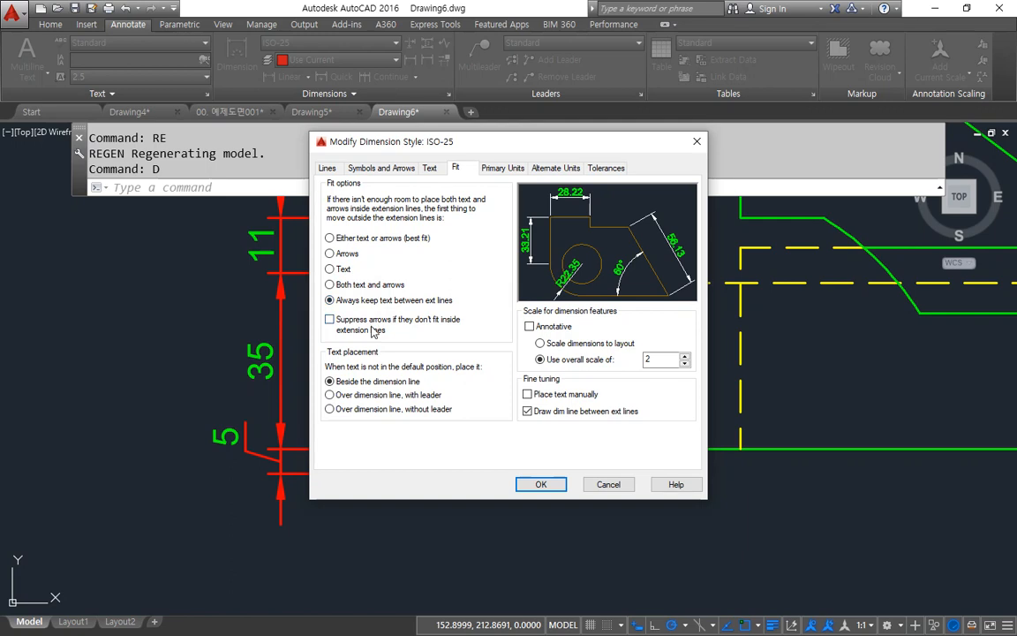
pyautogui.click(541, 485)
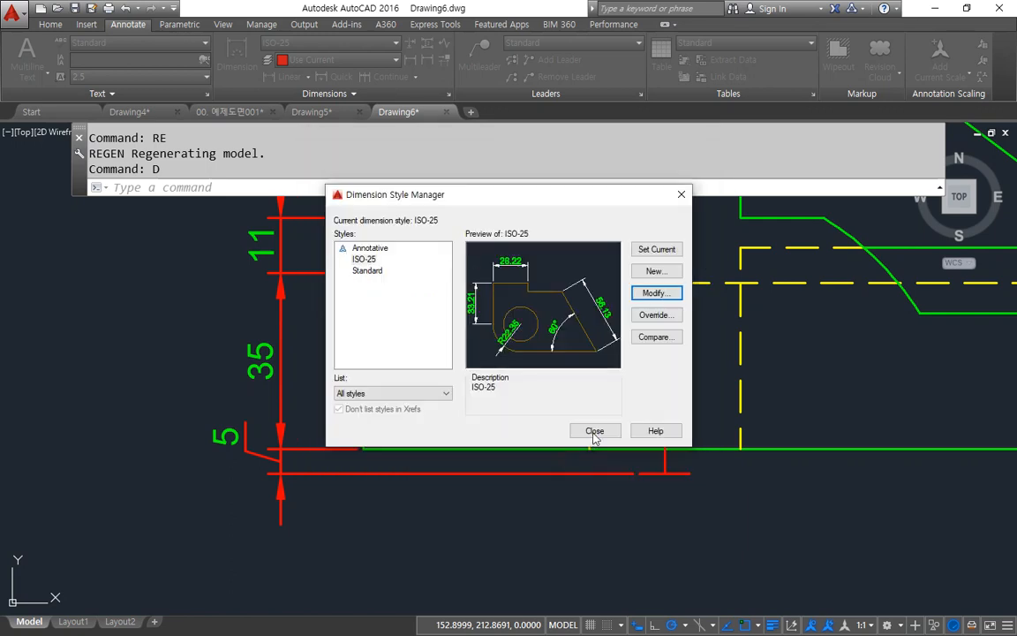
pyautogui.click(594, 430)
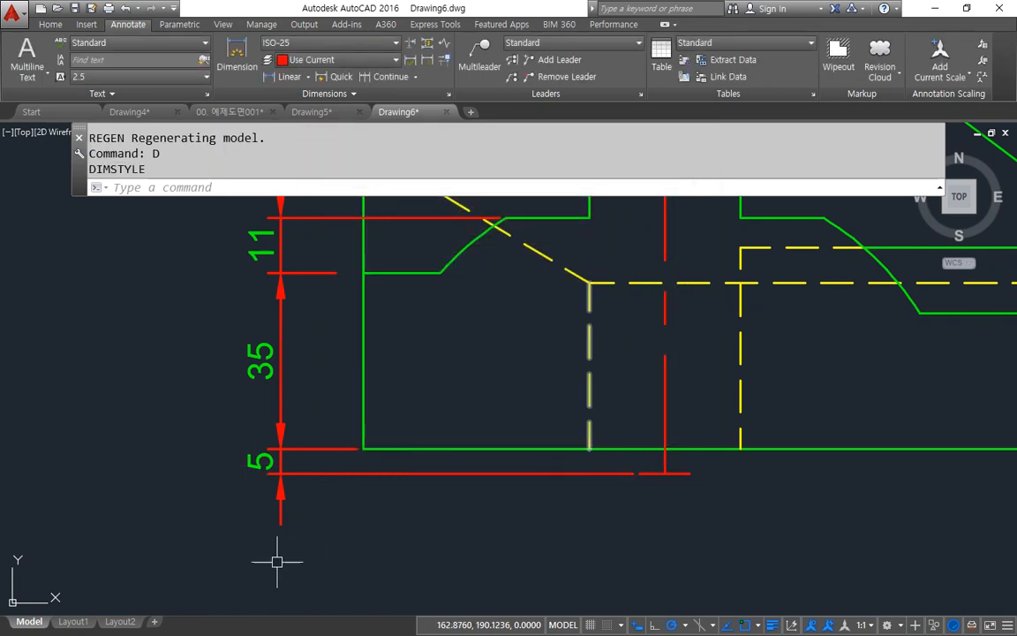
# Step: Set the ISO-25 dimension style's text alignment to ISO standard
pyautogui.write('d')
pyautogui.press('Return')
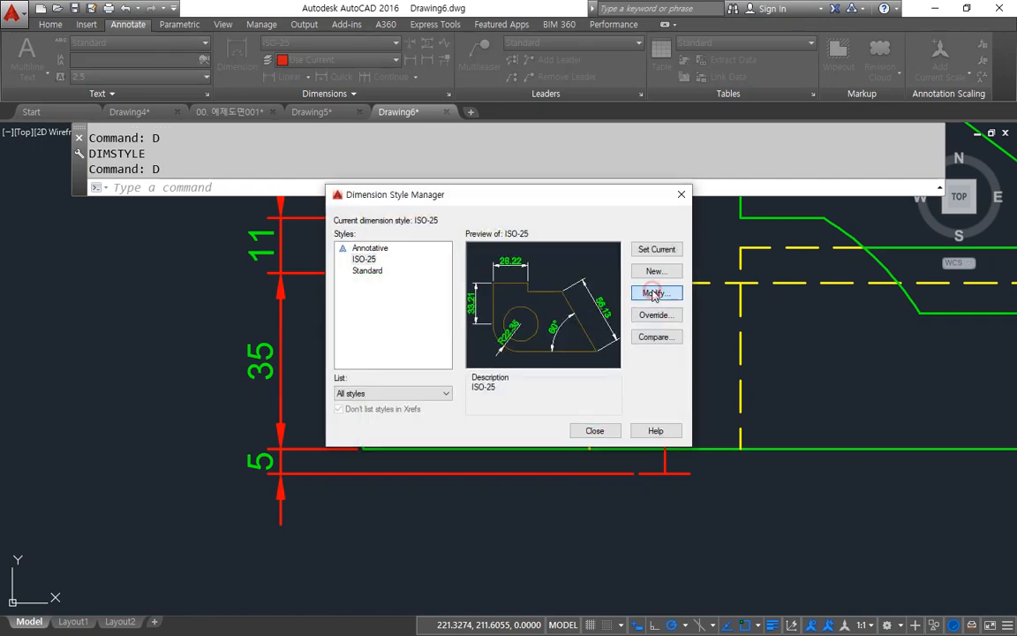
pyautogui.click(655, 294)
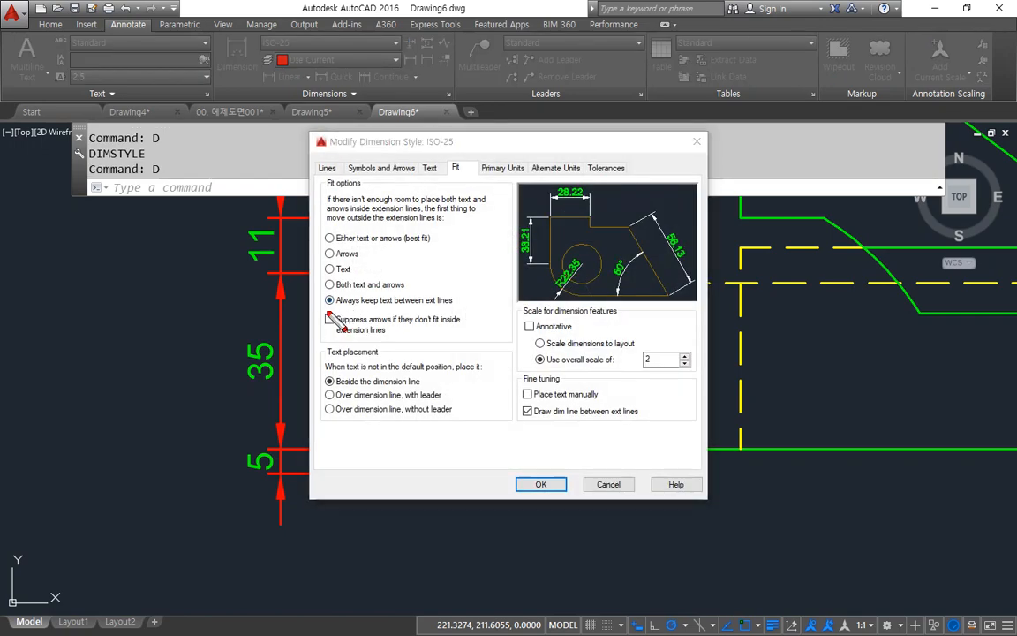
pyautogui.moveTo(327, 311); pyautogui.dragTo(368, 306)
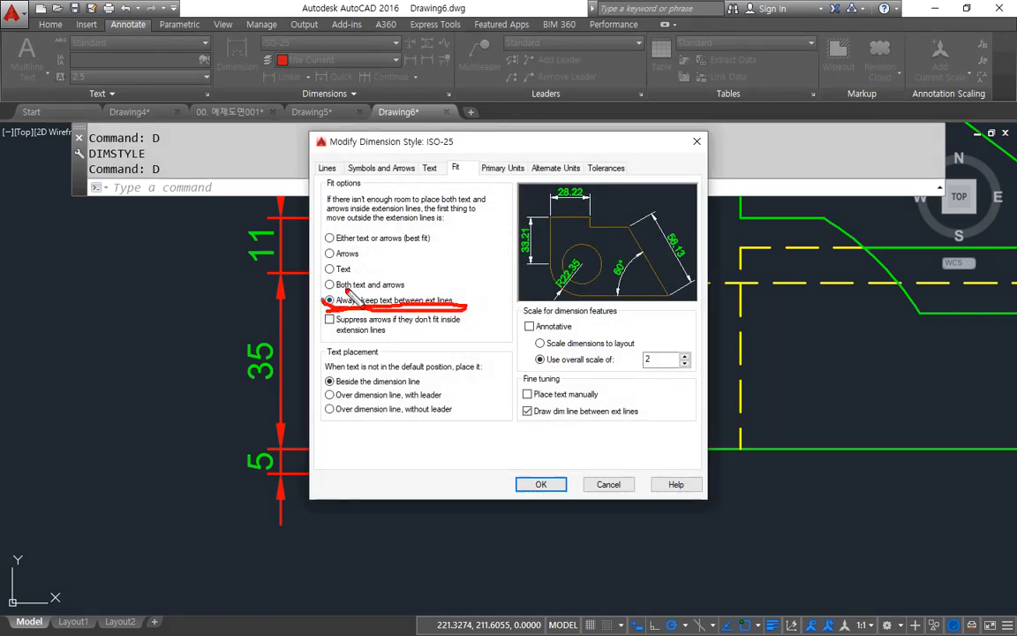
pyautogui.press('Escape')
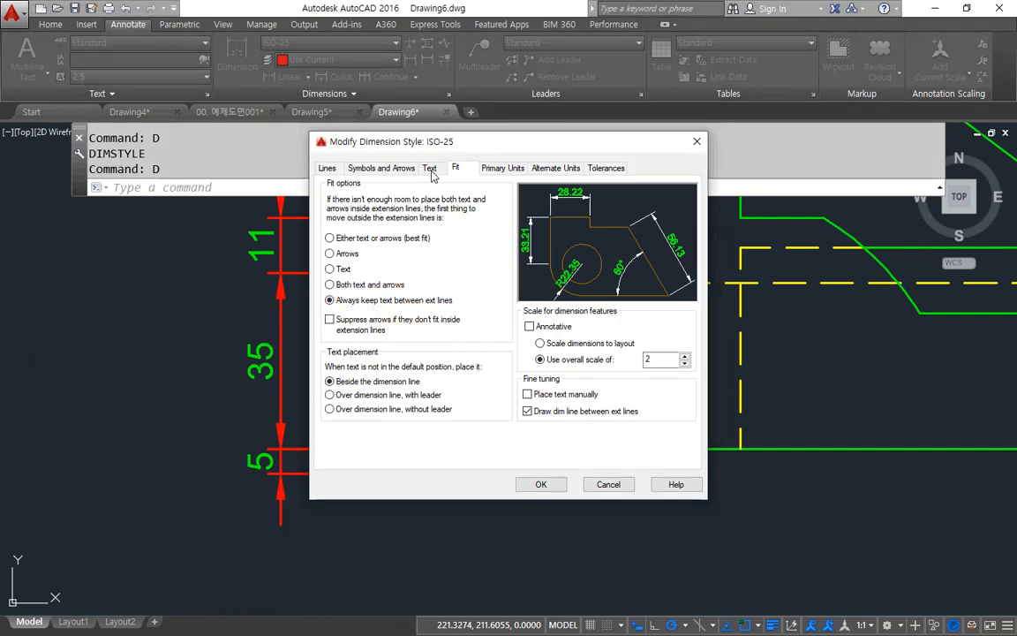
pyautogui.click(429, 168)
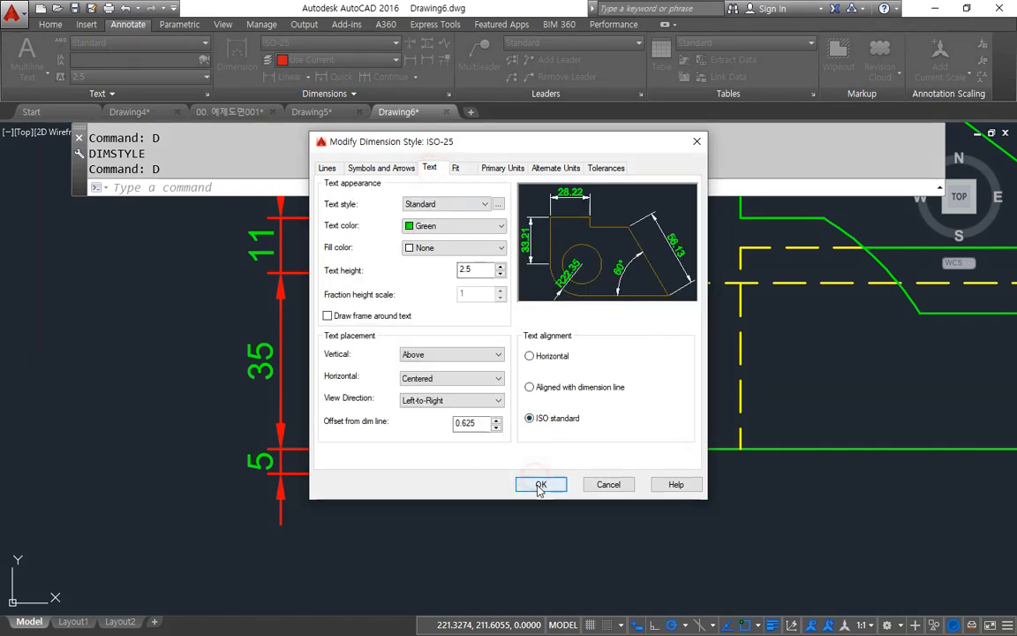
pyautogui.click(541, 485)
pyautogui.click(590, 430)
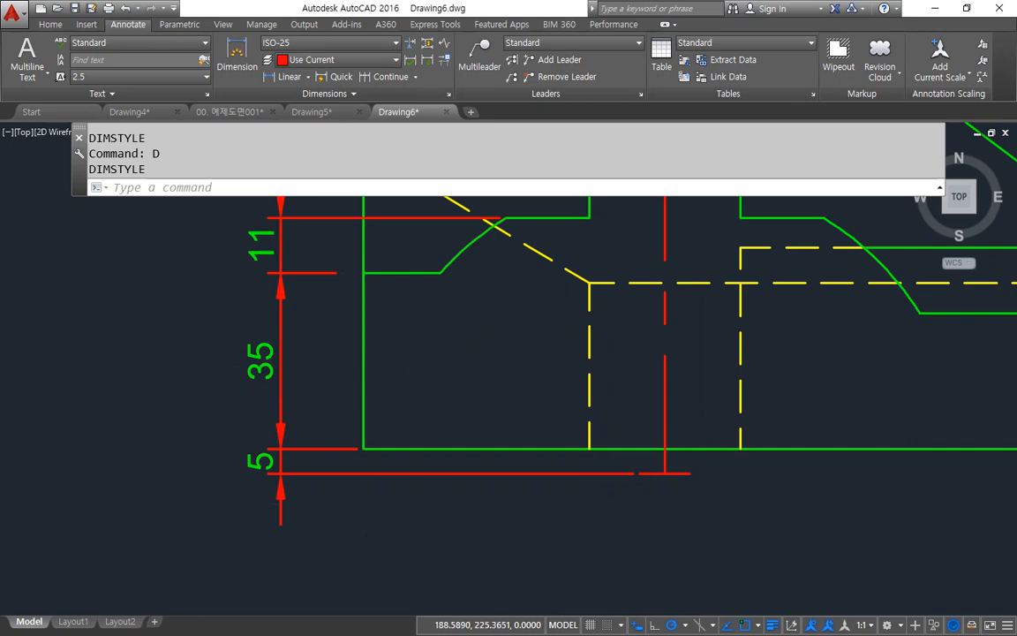
# Step: Add a horizontal linear dimension below the front view from its lower-left corner to the vertical centre line
pyautogui.scroll(-4, 495, 389)
pyautogui.moveTo(563, 360); pyautogui.dragTo(365, 429, button='middle')
pyautogui.moveTo(453, 436); pyautogui.dragTo(458, 394, button='middle')
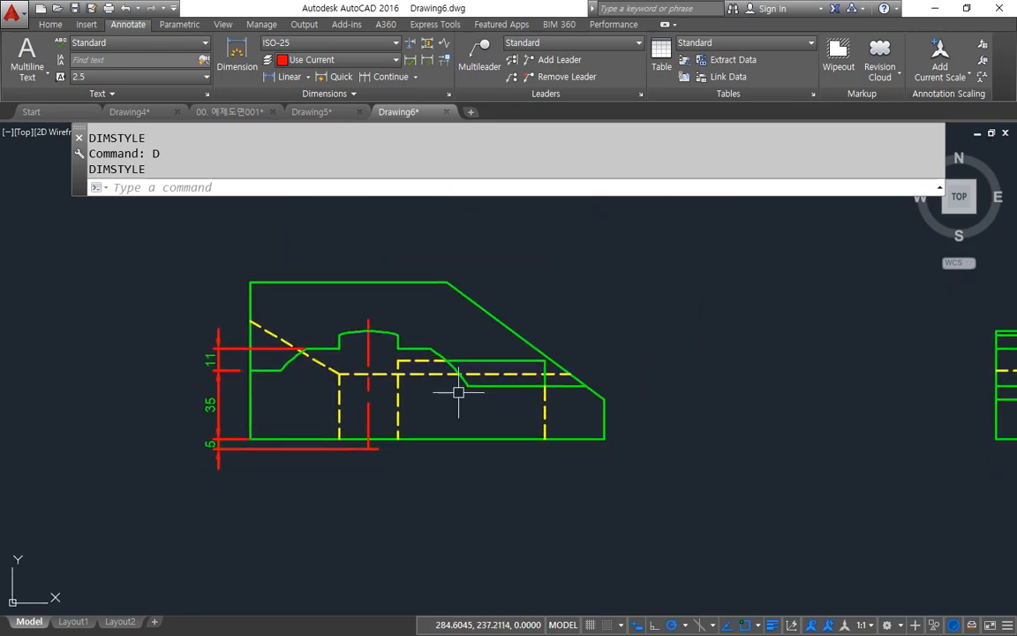
pyautogui.click(292, 78)
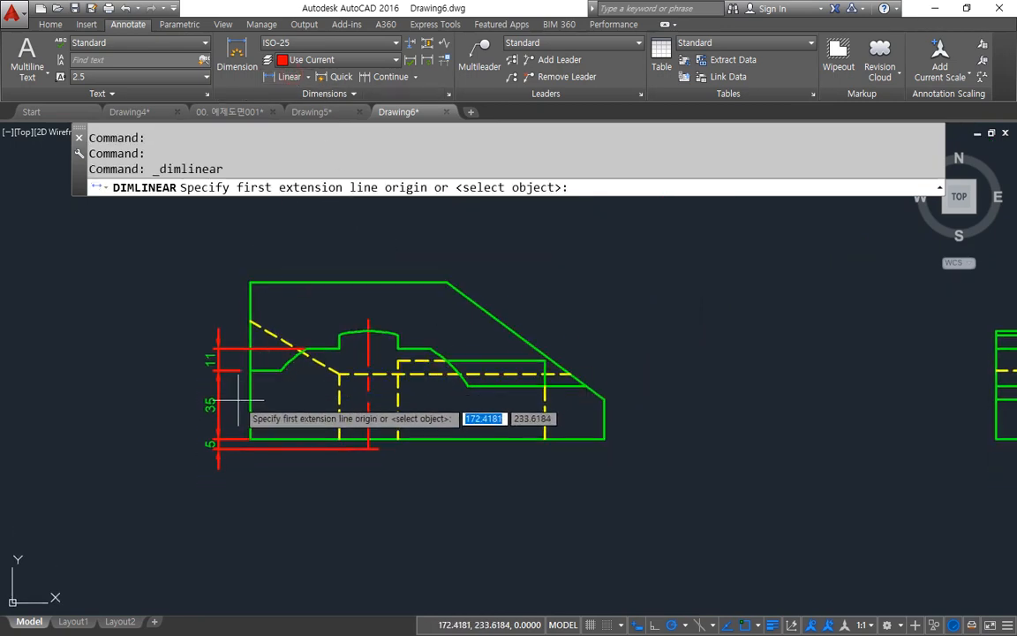
pyautogui.click(252, 438)
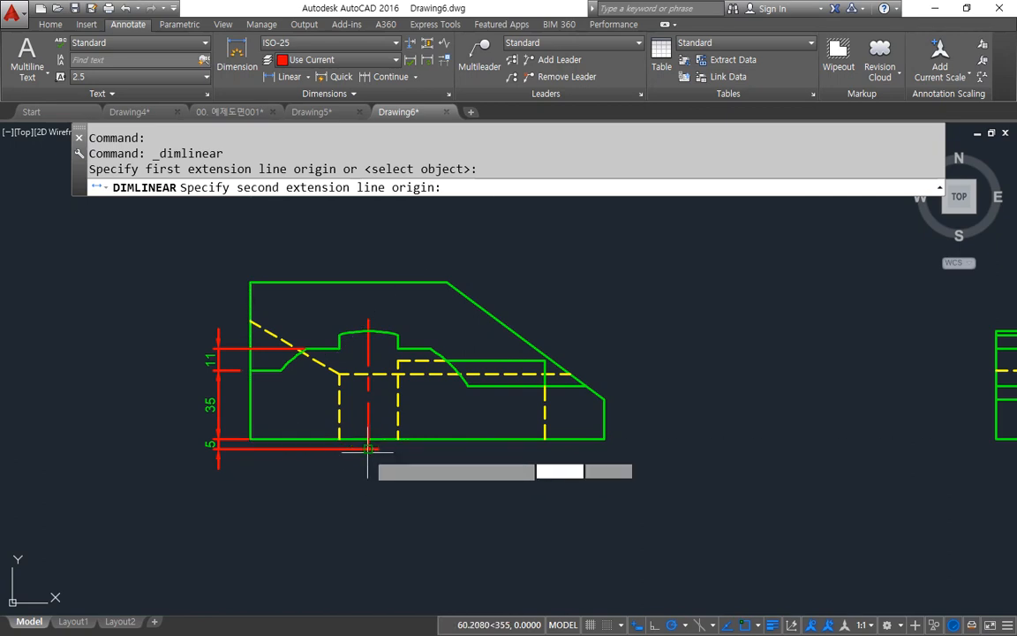
pyautogui.click(368, 439)
pyautogui.click(344, 478)
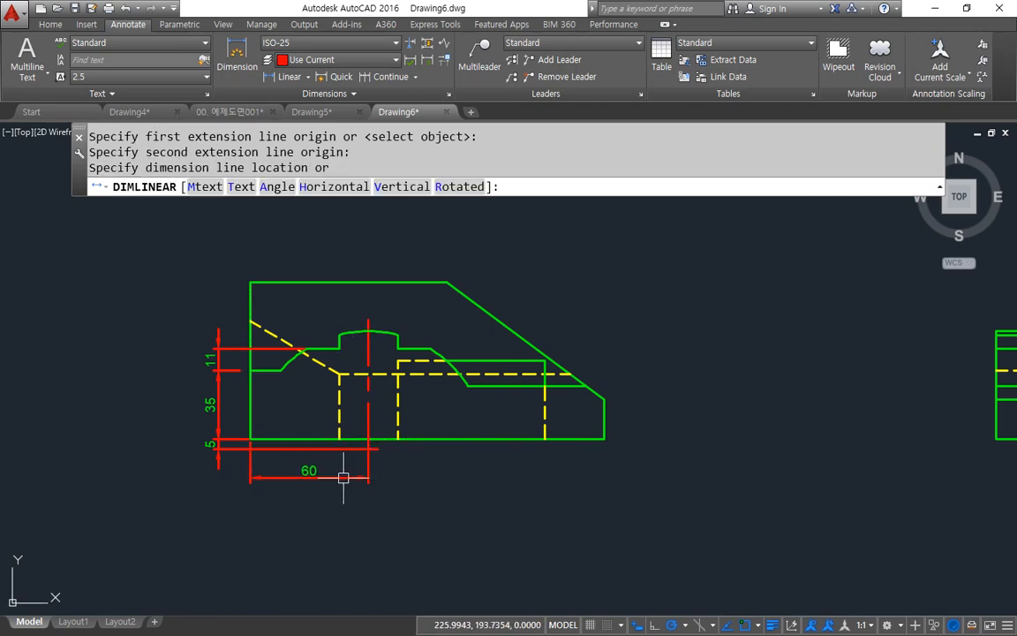
# Step: Dimension the width of the arc-topped raised section with a horizontal linear dimension above the front view
pyautogui.moveTo(478, 350); pyautogui.dragTo(471, 425, button='middle')
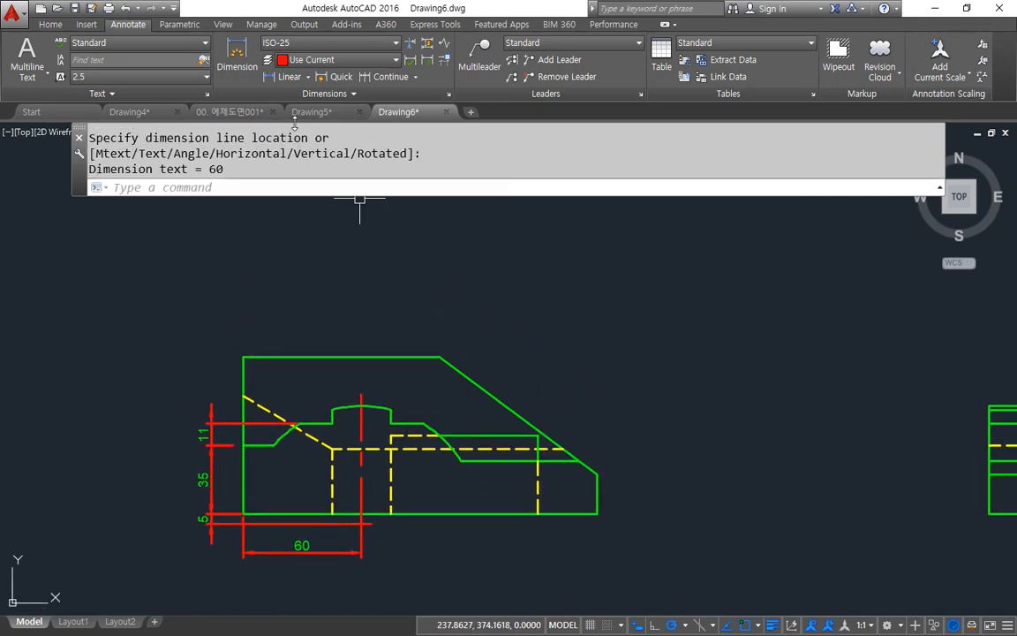
pyautogui.click(284, 78)
pyautogui.click(391, 407)
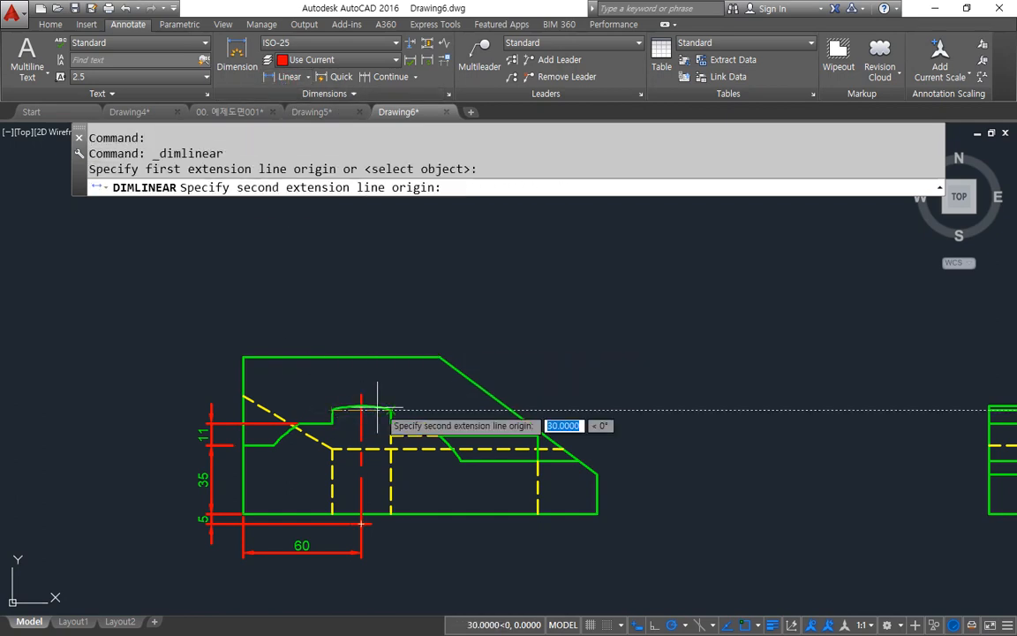
pyautogui.click(332, 408)
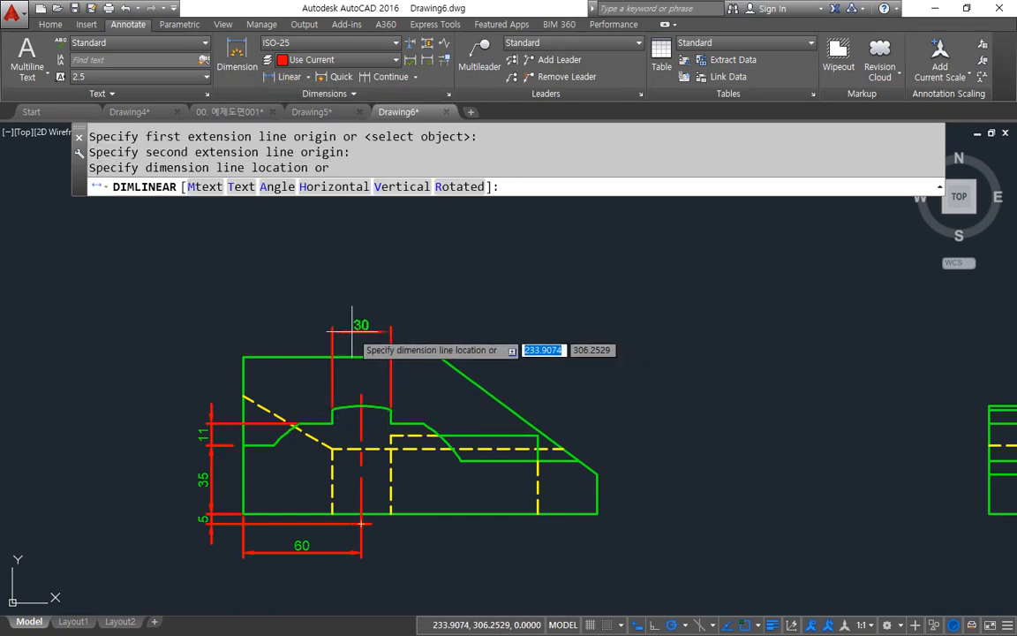
pyautogui.click(351, 331)
# Step: Continue the dimension chain above the front view to the upper and lower ends of the long sloped edge
pyautogui.click(397, 79)
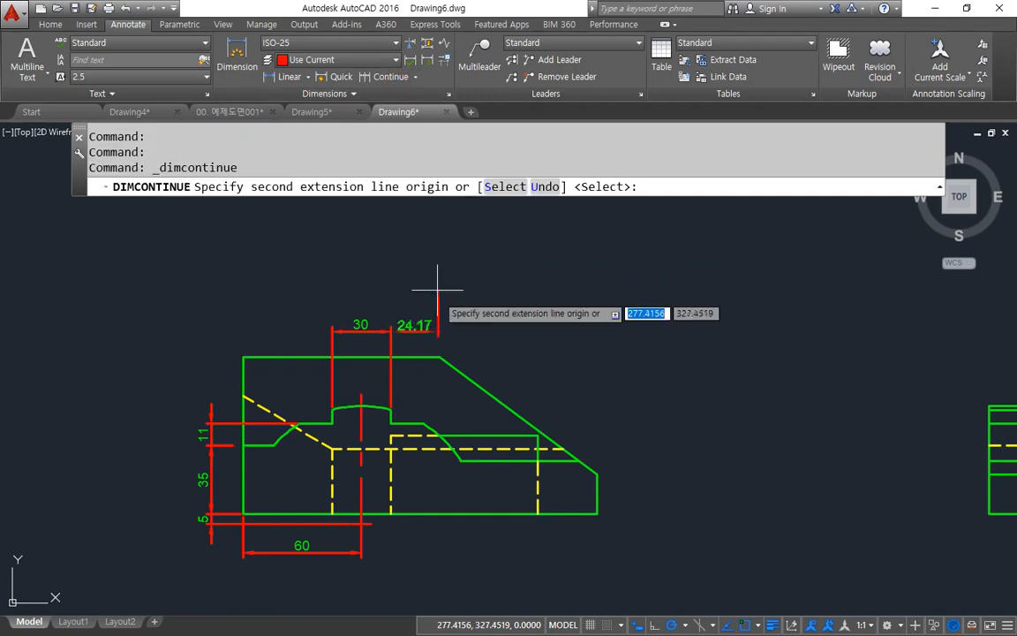
pyautogui.click(438, 357)
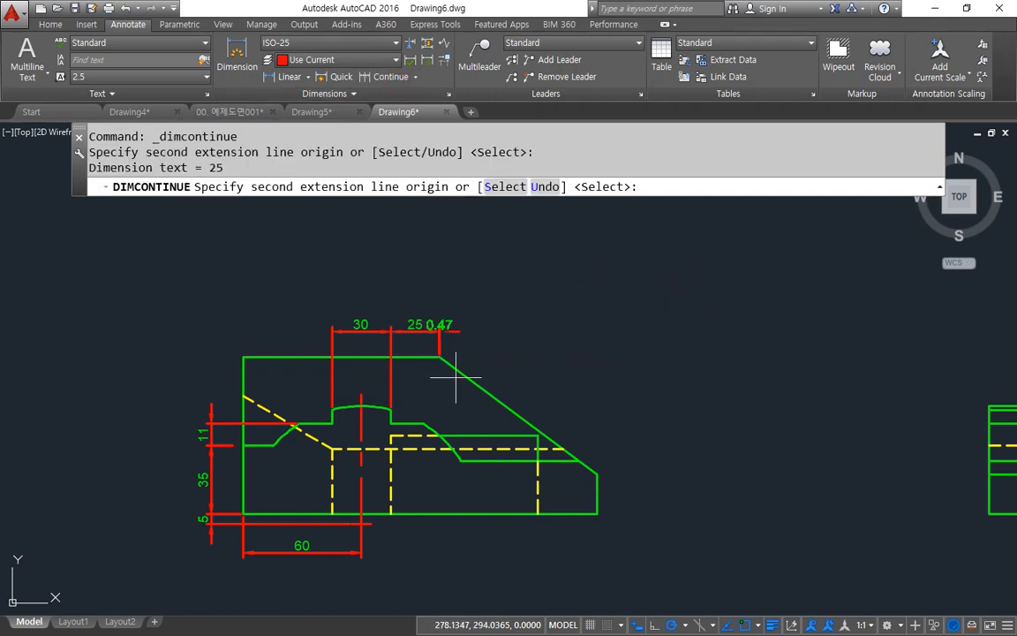
pyautogui.click(598, 474)
pyautogui.press('Return')
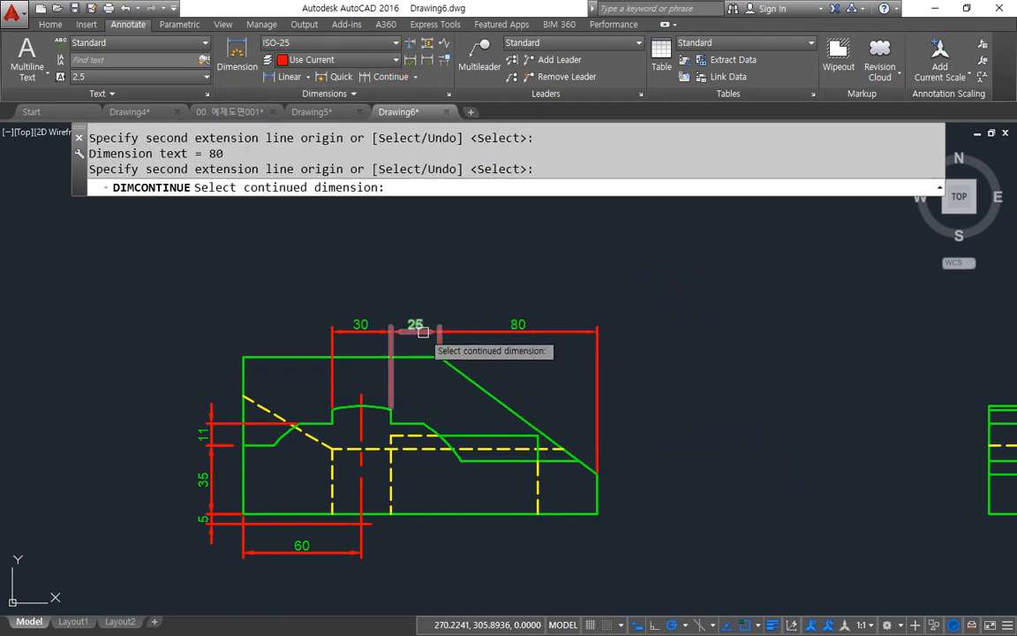
pyautogui.press('Escape')
# Step: Erase the continued dimension between the raised section and the upper end of the sloped edge
pyautogui.click(414, 332)
pyautogui.write('E')
pyautogui.press('Return')
# Step: Add a radius dimension to the arc atop the raised section and move its text above the front view's outline
pyautogui.click(307, 78)
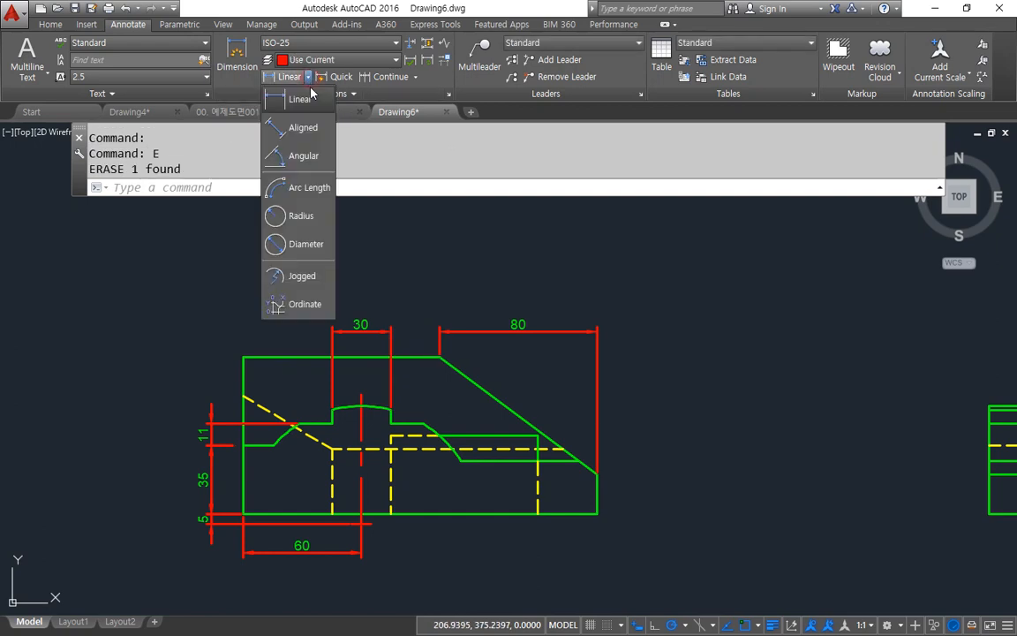
pyautogui.click(312, 221)
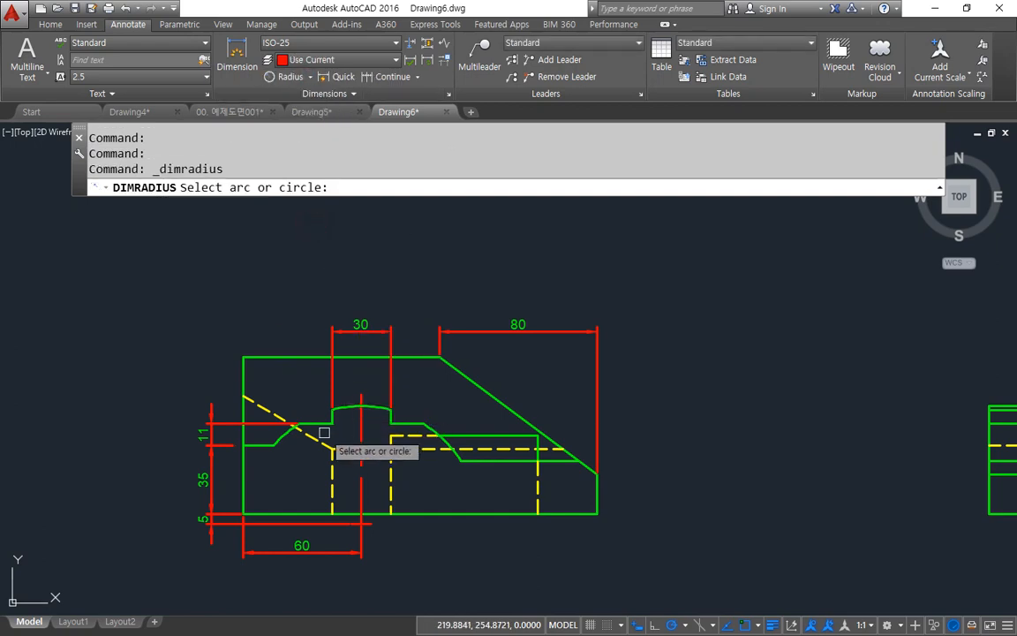
pyautogui.click(346, 406)
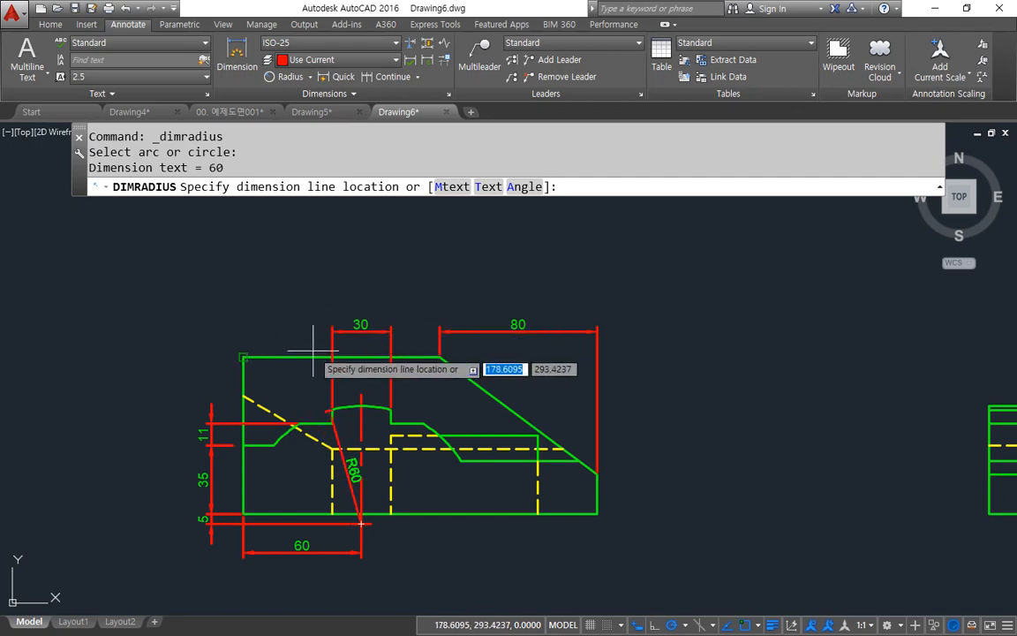
pyautogui.click(312, 344)
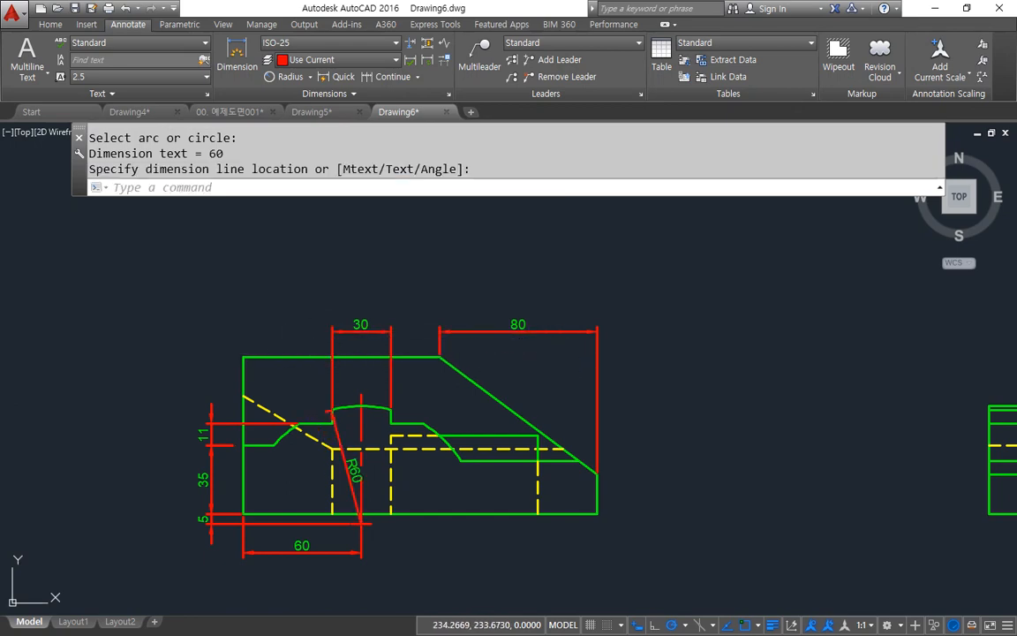
pyautogui.click(352, 466)
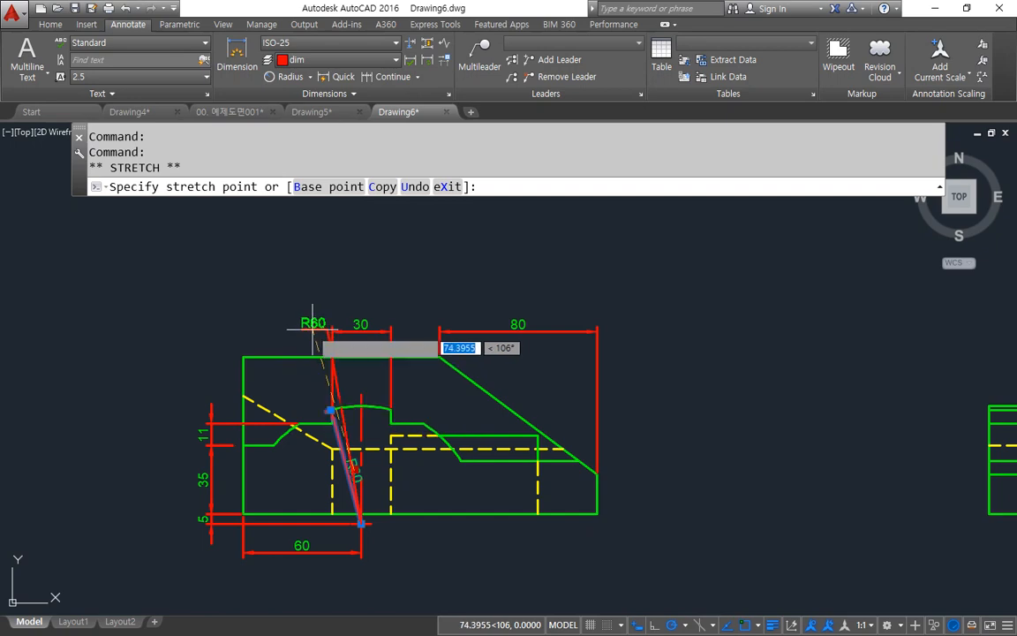
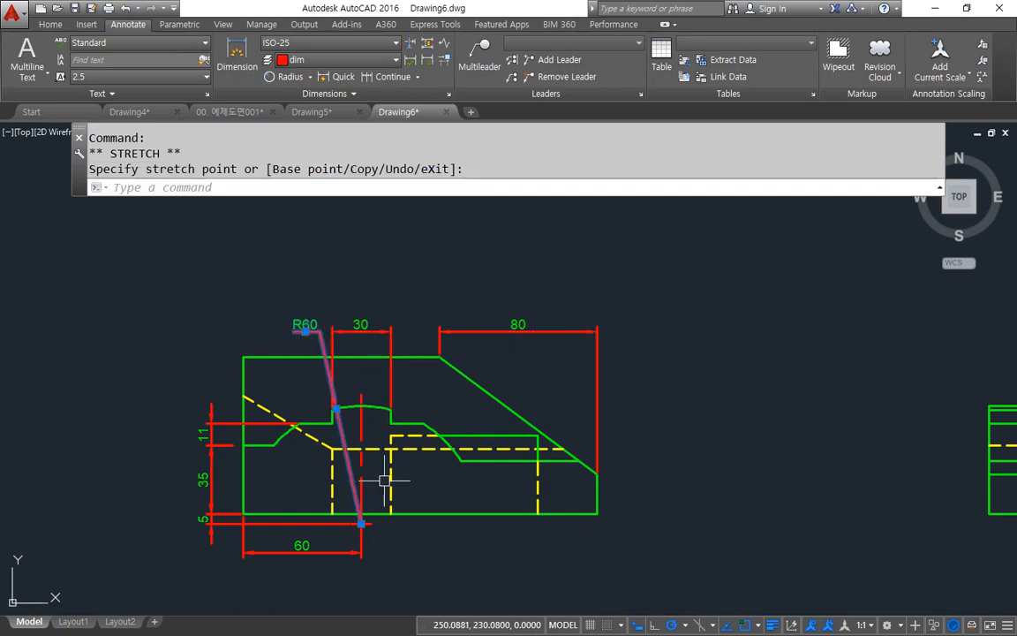
# Step: Continue the front view's bottom 60 dimension to the side view and across the side view's full base width
pyautogui.press('Escape')
pyautogui.press('Escape')
pyautogui.moveTo(605, 435); pyautogui.dragTo(309, 388, button='middle')
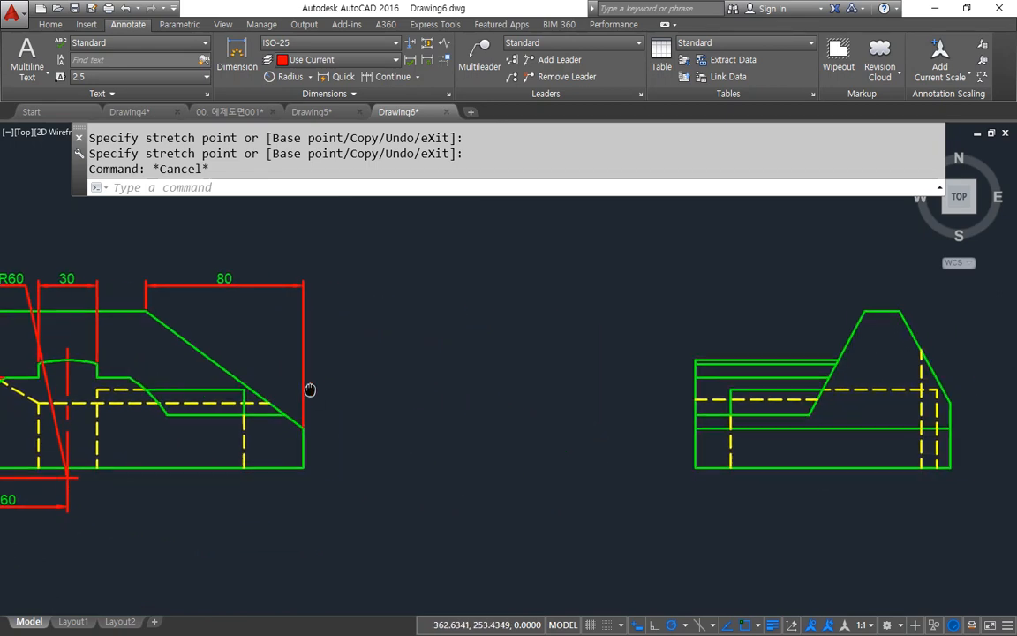
pyautogui.scroll(-2, 468, 415)
pyautogui.moveTo(613, 442); pyautogui.dragTo(363, 426, button='middle')
pyautogui.scroll(2, 388, 433)
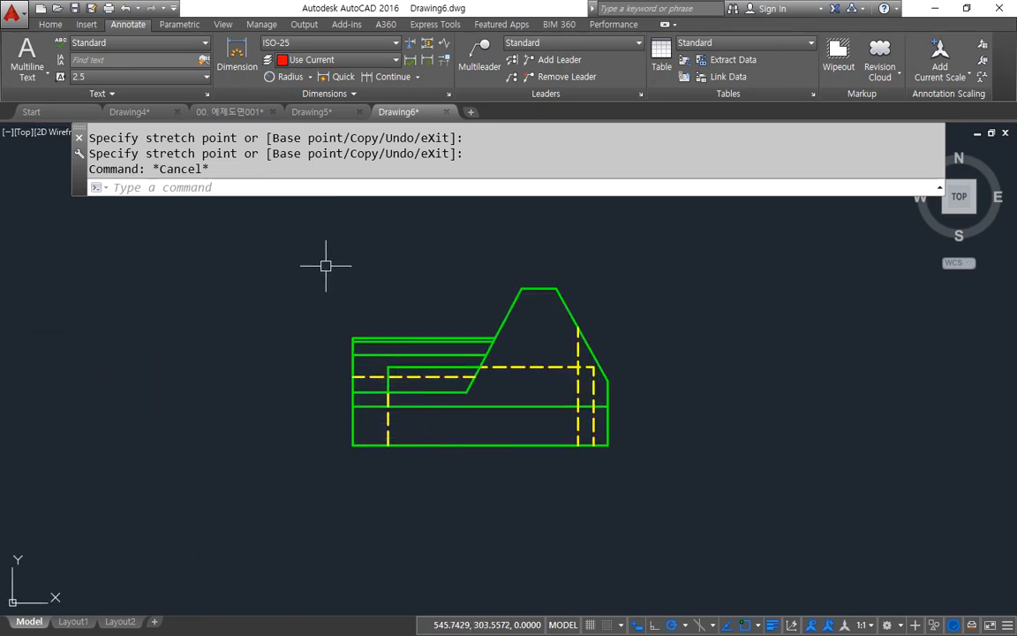
pyautogui.moveTo(304, 272); pyautogui.dragTo(299, 315, button='middle')
pyautogui.scroll(-2, 299, 316)
pyautogui.click(400, 81)
pyautogui.moveTo(36, 403); pyautogui.dragTo(201, 407, button='middle')
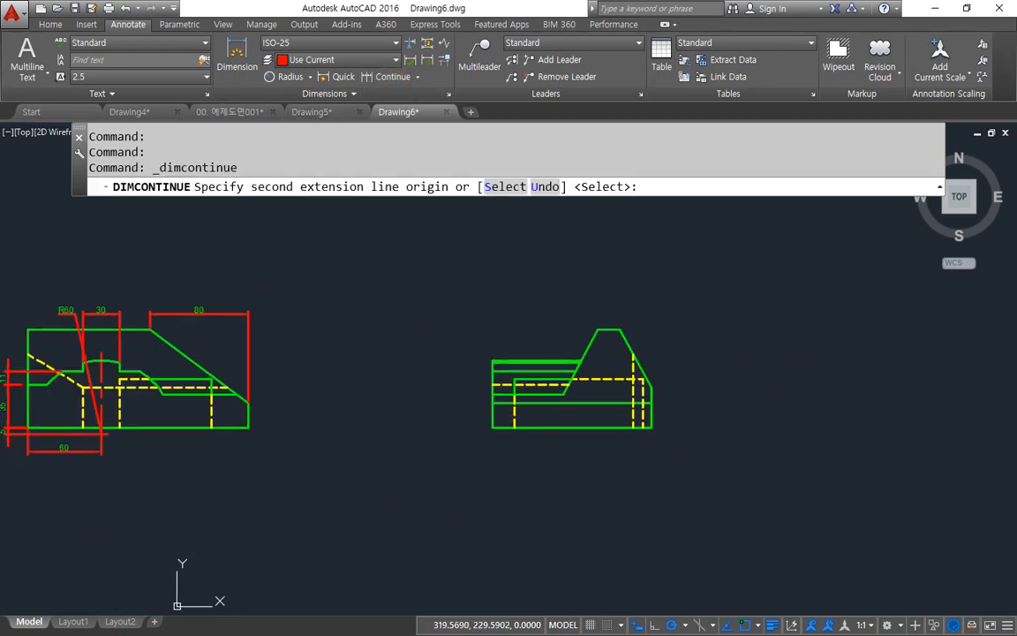
pyautogui.press('Return')
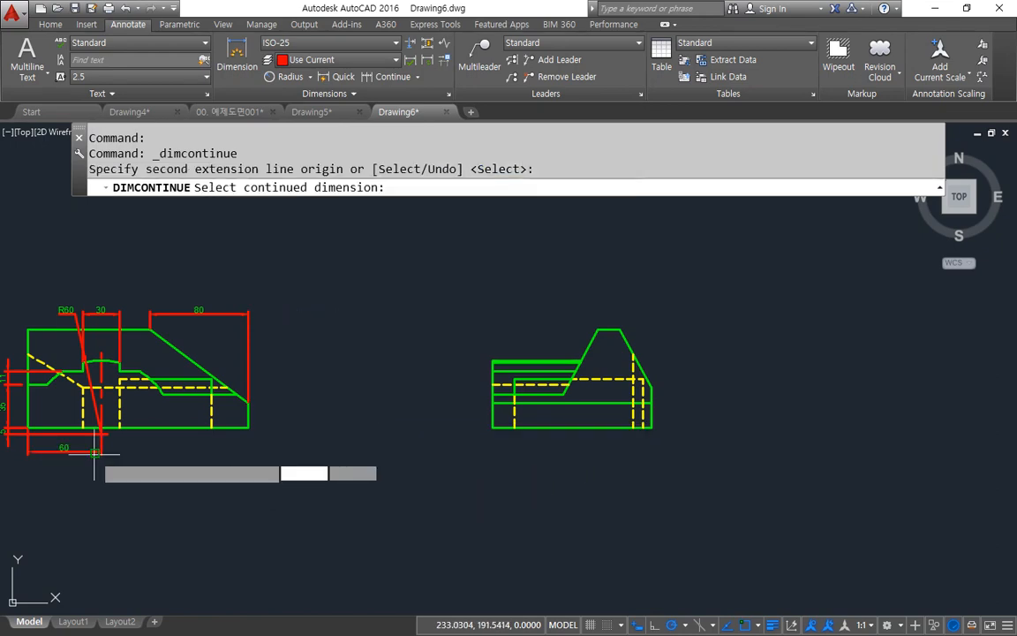
pyautogui.click(94, 453)
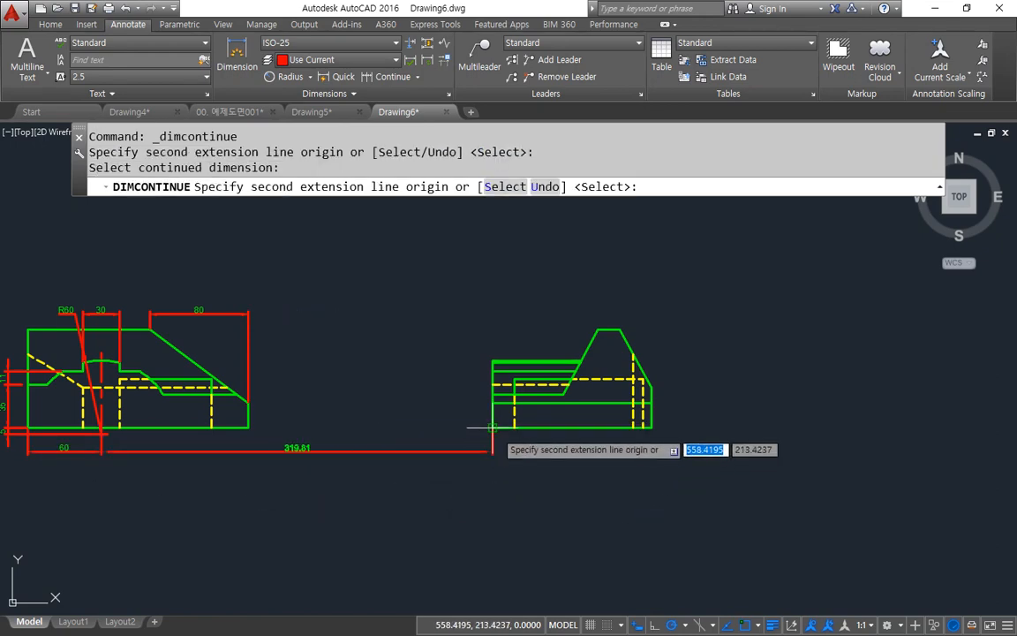
pyautogui.click(492, 429)
pyautogui.click(655, 431)
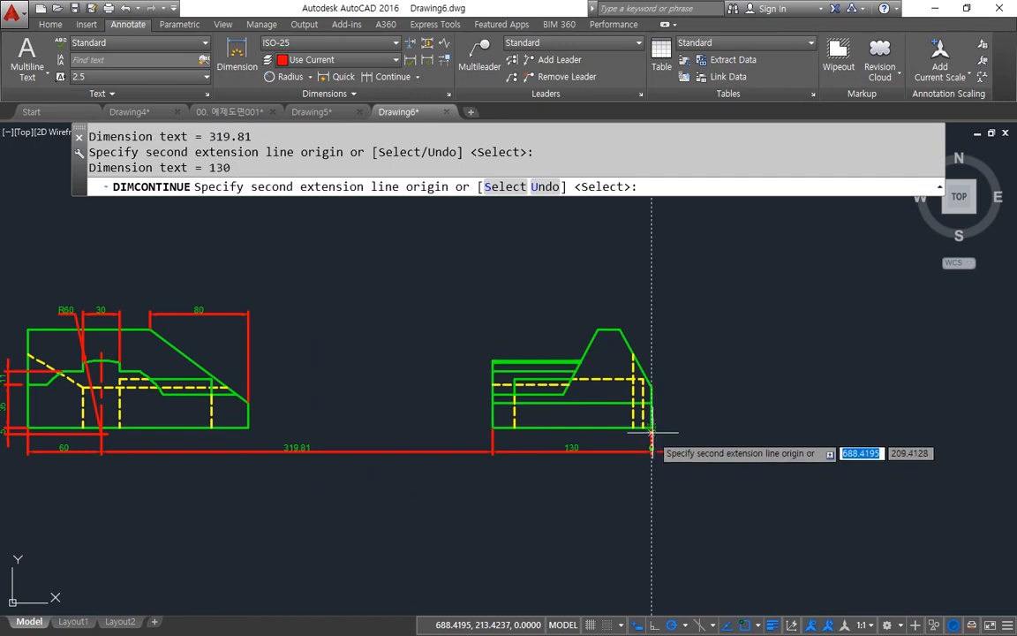
pyautogui.press('Escape')
# Step: Erase the bottom continued dimension that spans the gap between the front and side views
pyautogui.click(395, 474)
pyautogui.click(368, 411)
pyautogui.write('e')
pyautogui.press('Return')
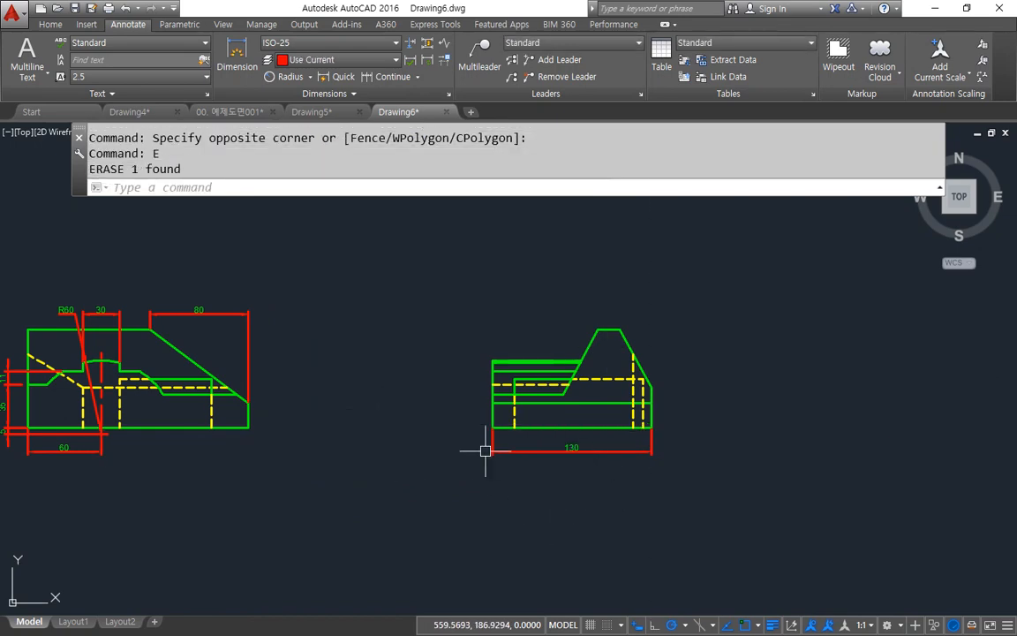
# Step: Continue the front view's top 80 dimension to the side view's peak and across the width of its right slope
pyautogui.moveTo(546, 391); pyautogui.dragTo(426, 404, button='middle')
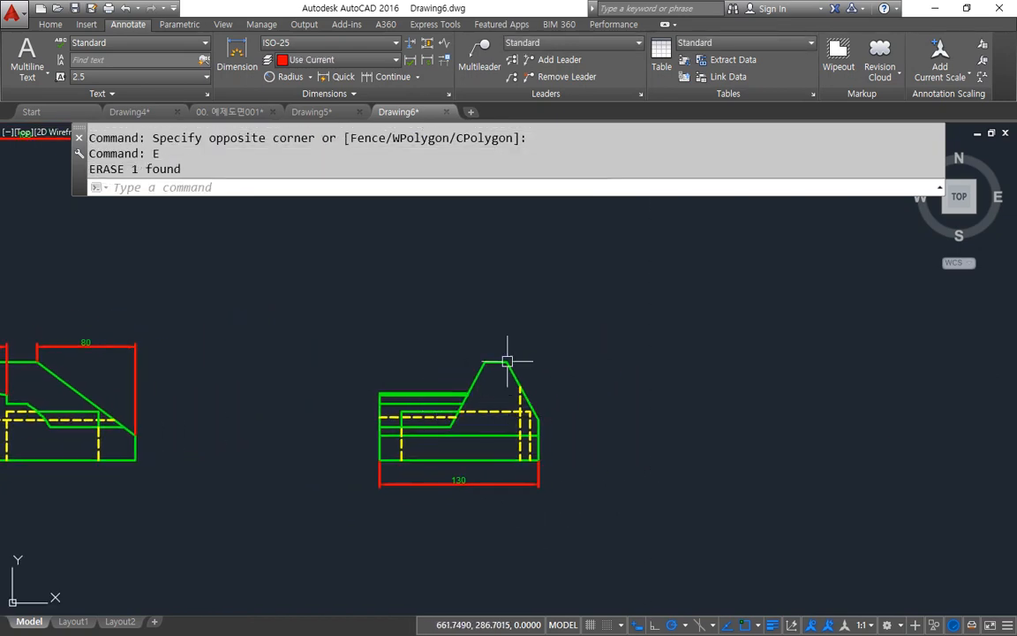
pyautogui.click(394, 77)
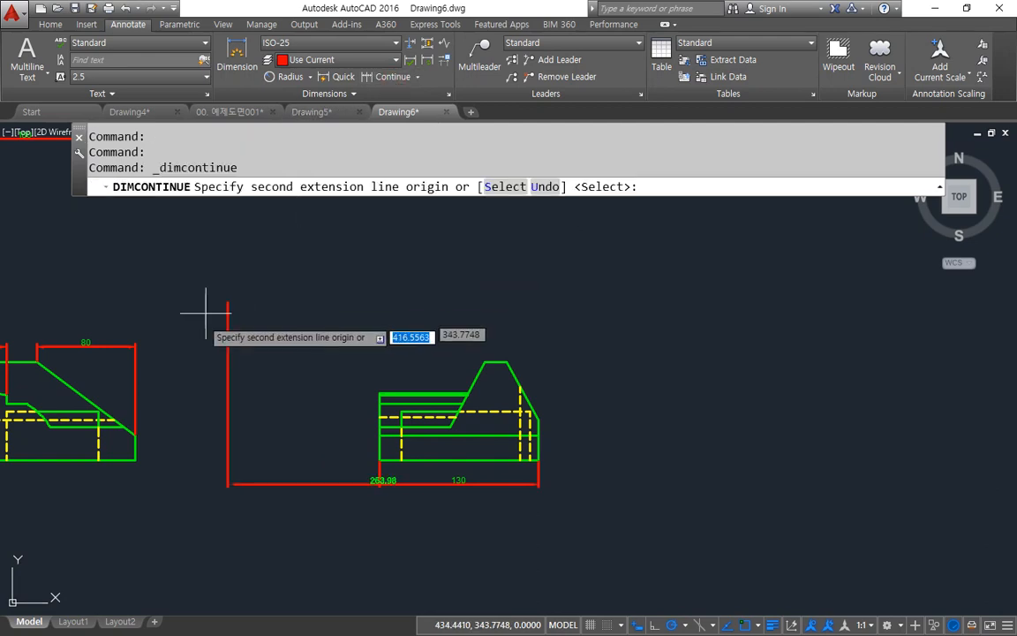
pyautogui.press('Return')
pyautogui.click(137, 366)
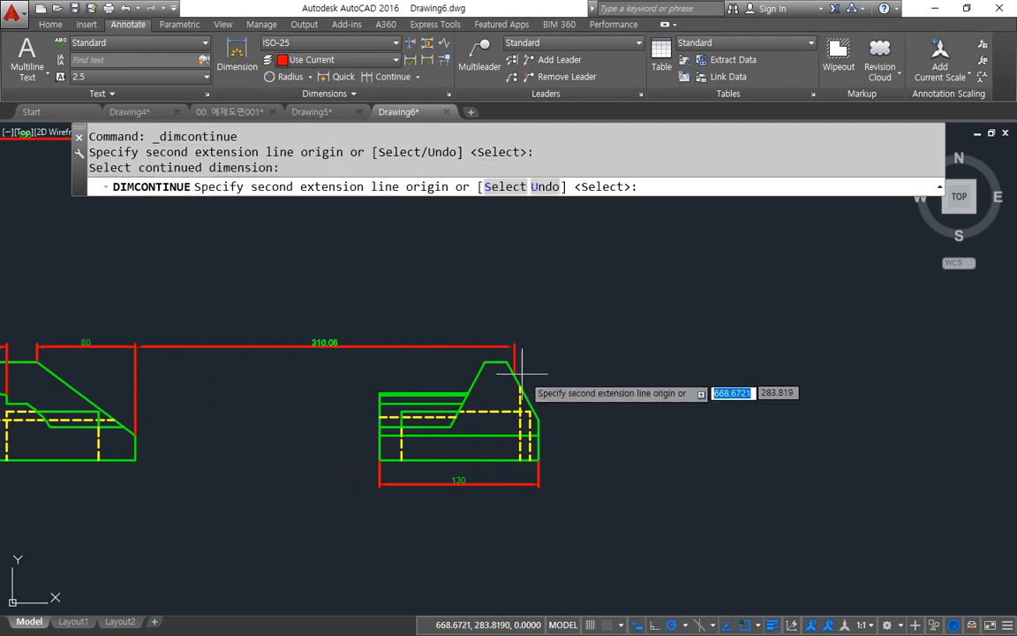
pyautogui.click(508, 362)
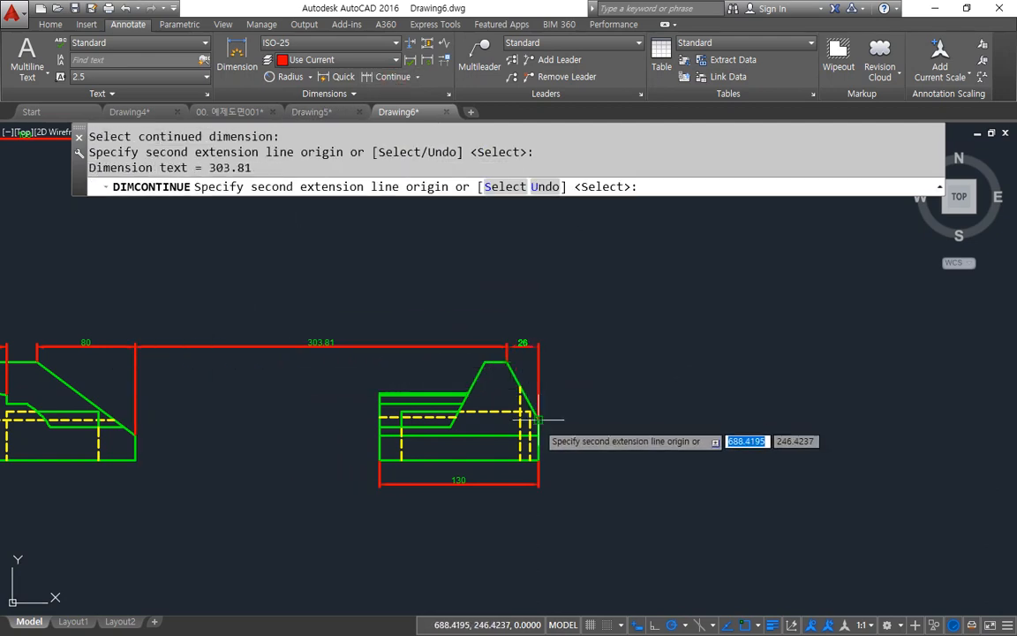
pyautogui.click(538, 415)
pyautogui.press('Escape')
# Step: Erase the upper continued dimension that spans the gap between the front and side views
pyautogui.click(363, 347)
pyautogui.click(327, 304)
pyautogui.write('e')
pyautogui.press('Return')
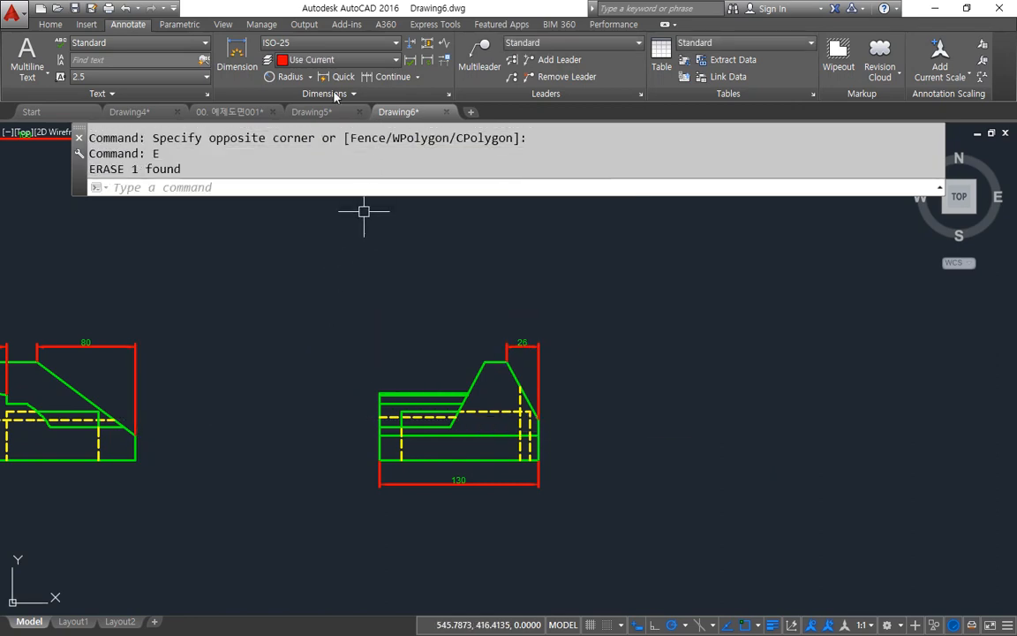
# Step: Add a vertical linear dimension for the right slope's height, placed to the right of the side view
pyautogui.click(311, 78)
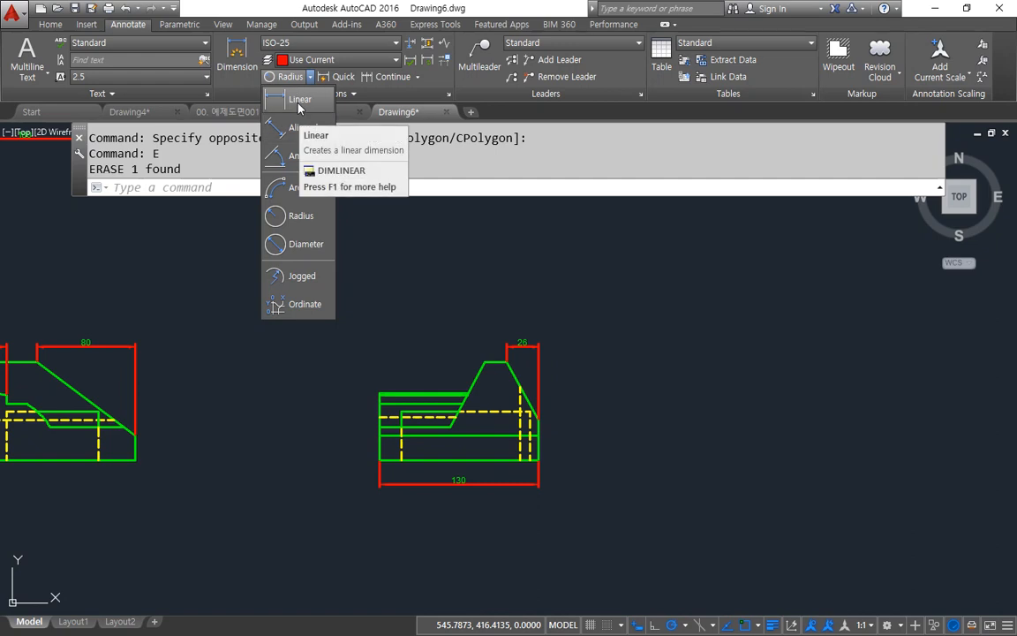
pyautogui.click(299, 100)
pyautogui.scroll(2, 515, 358)
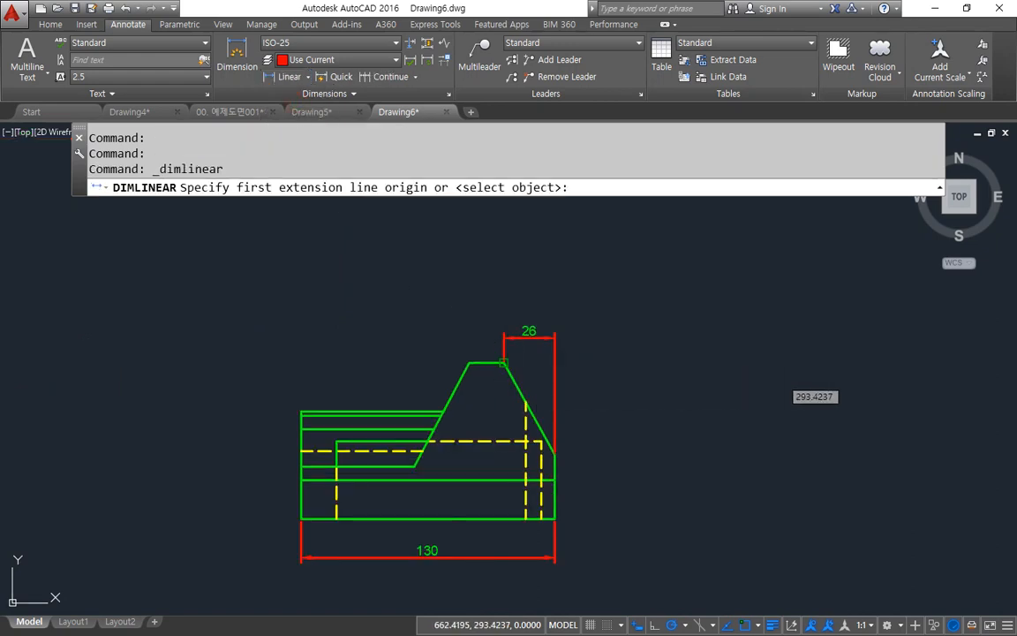
pyautogui.click(504, 362)
pyautogui.click(554, 454)
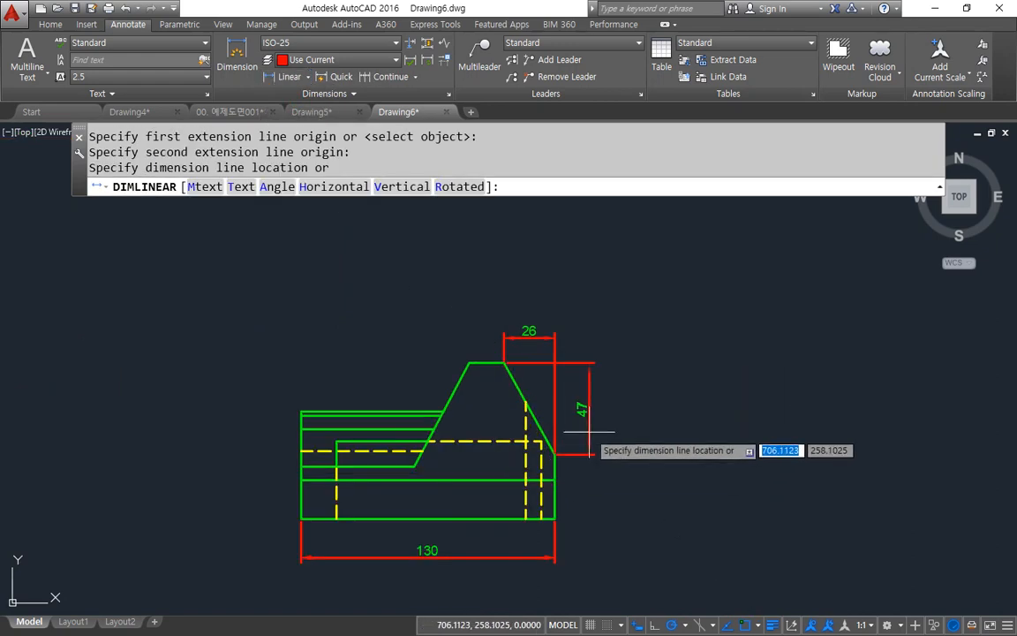
pyautogui.click(589, 429)
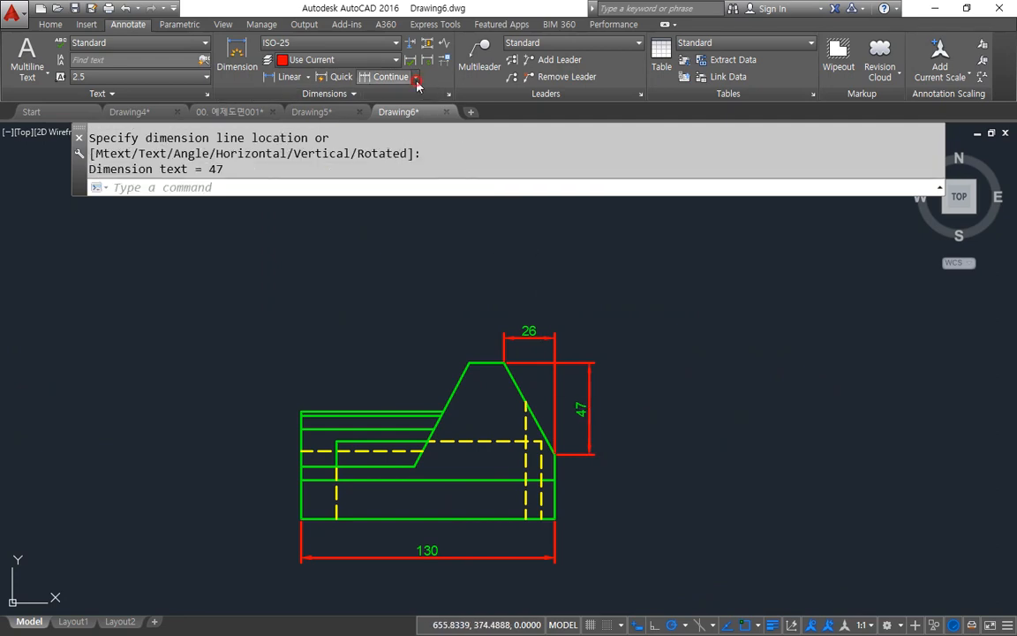
# Step: Add a baseline dimension from the slope's height dimension down to the base for the side view's overall height
pyautogui.click(415, 76)
pyautogui.click(414, 129)
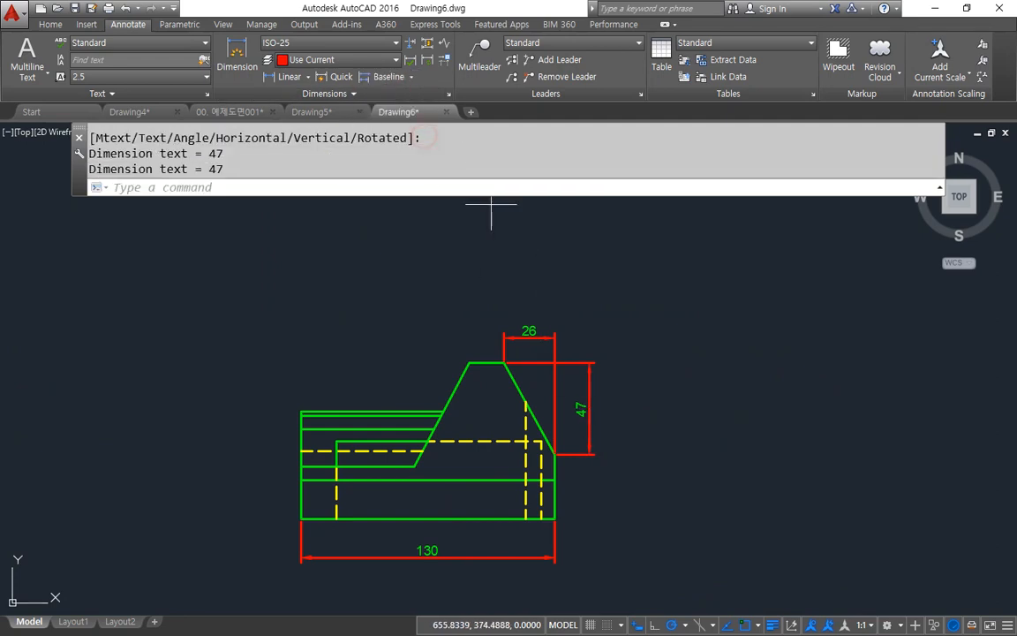
pyautogui.click(554, 518)
pyautogui.press('Return')
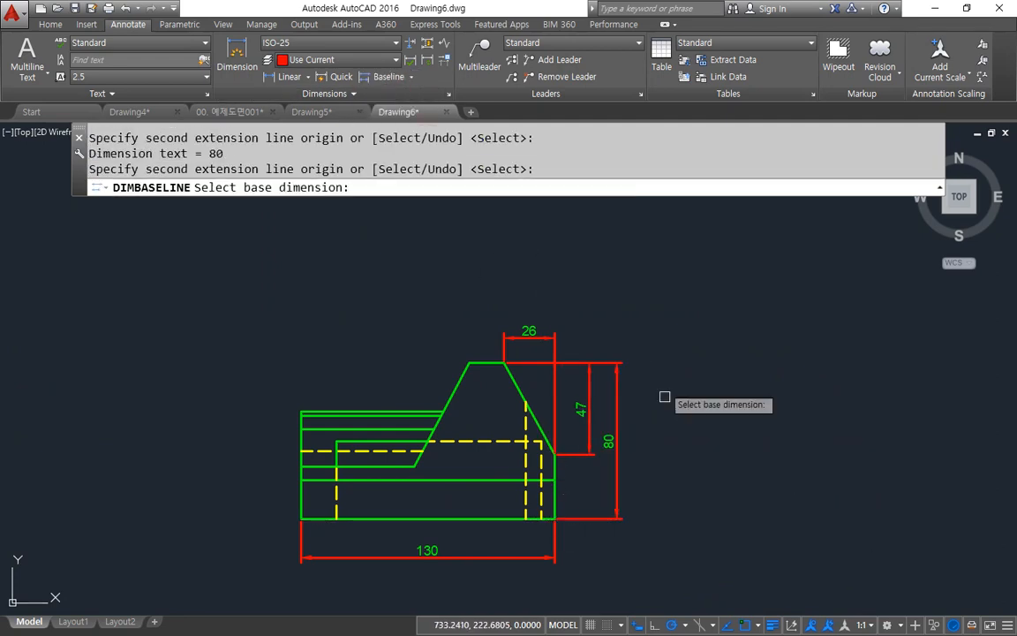
# Step: Add a vertical linear dimension left of the side view, from the bottom-left corner up to the ledge's lower edge
pyautogui.click(292, 78)
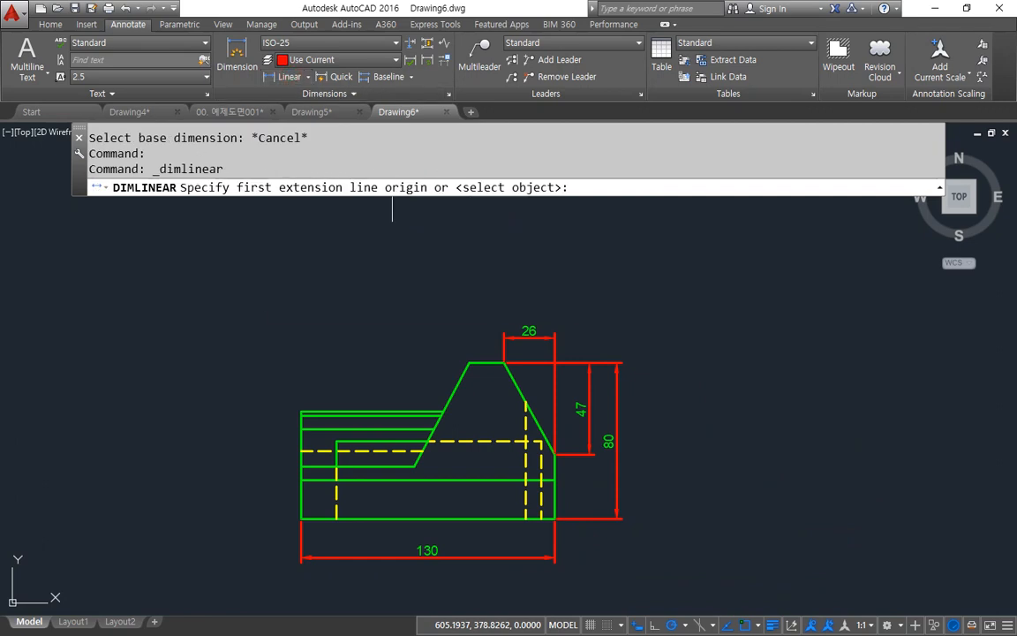
pyautogui.click(301, 518)
pyautogui.click(301, 465)
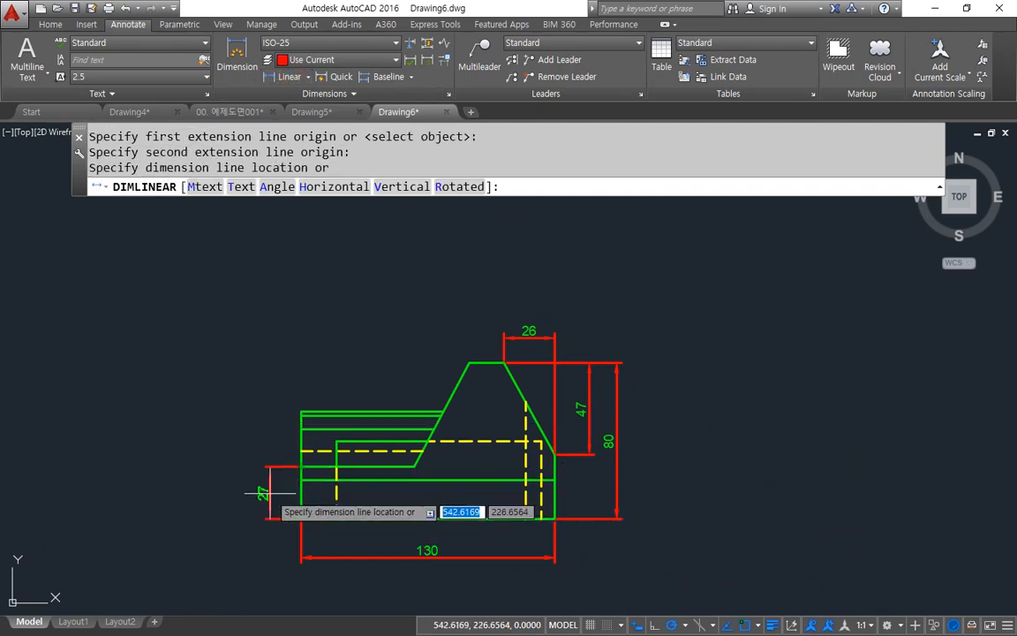
pyautogui.click(269, 493)
# Step: Add a baseline dimension from the side view's bottom-left corner to the top edge of the inner block
pyautogui.click(382, 77)
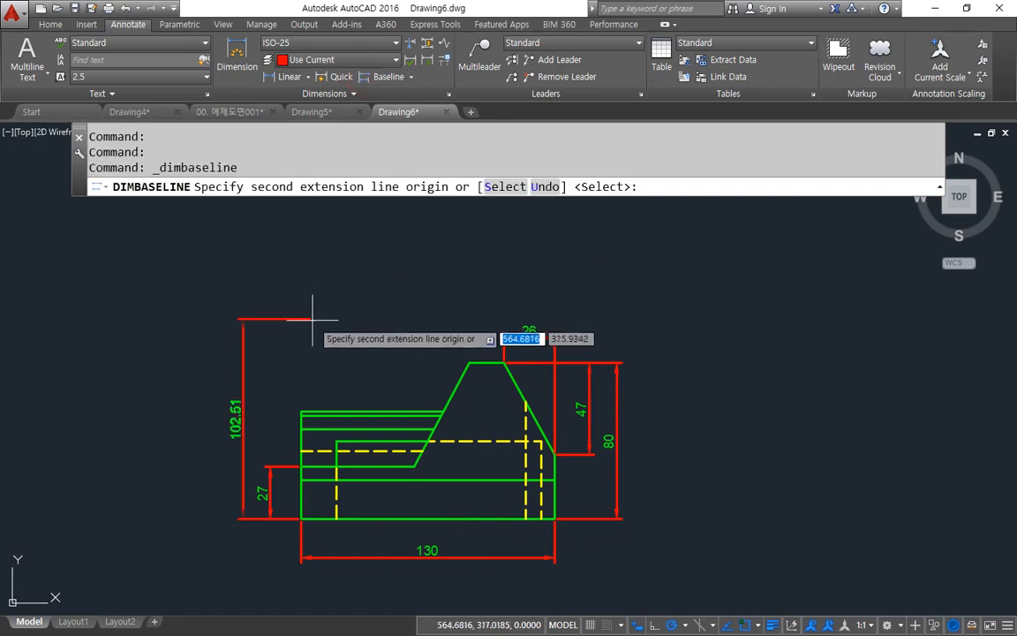
pyautogui.click(327, 440)
pyautogui.press('Return')
pyautogui.scroll(-3, 484, 481)
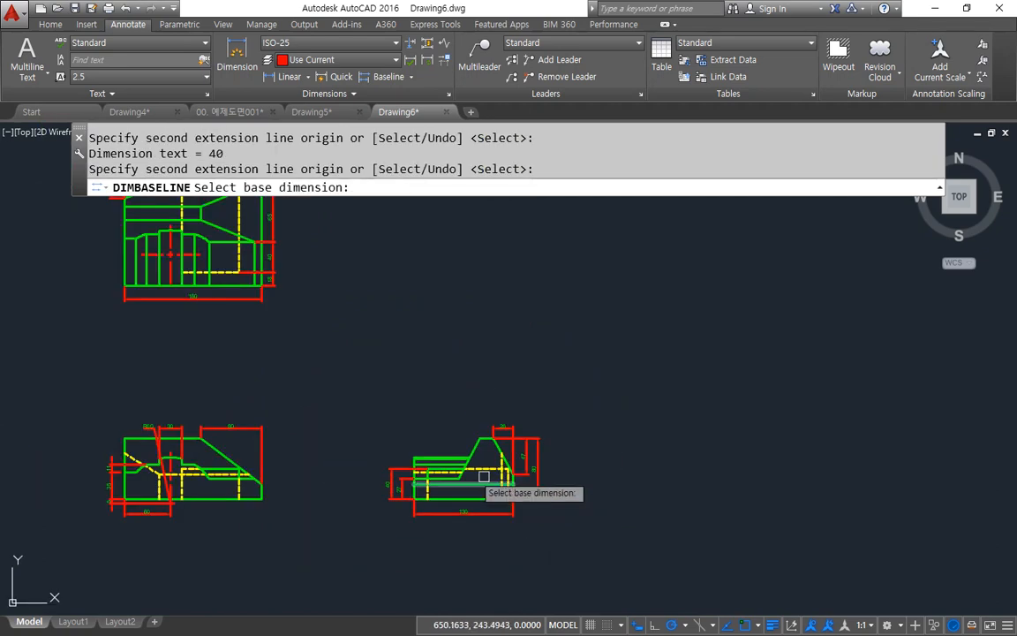
pyautogui.moveTo(407, 461); pyautogui.dragTo(535, 536, button='middle')
pyautogui.press('Escape')
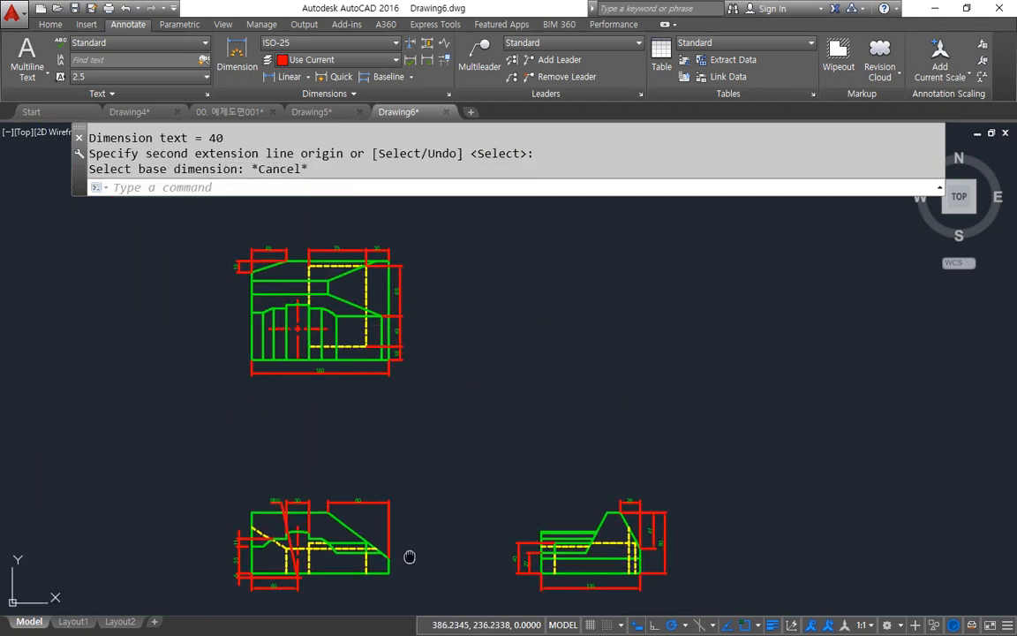
# Step: Switch to Layout1 and erase its existing viewport
pyautogui.moveTo(410, 556); pyautogui.dragTo(411, 551, button='middle')
pyautogui.click(73, 622)
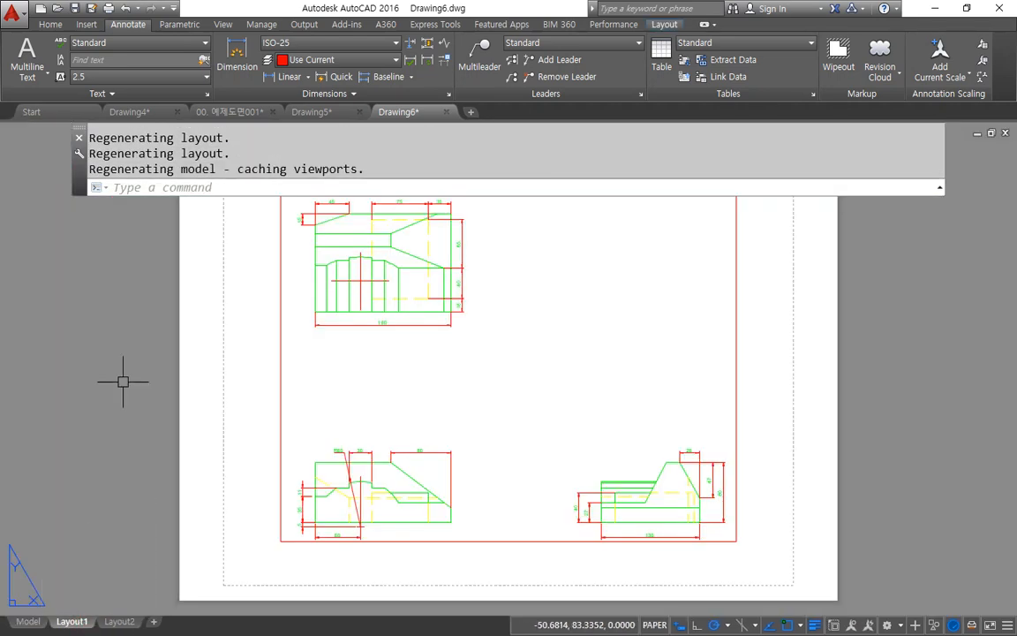
pyautogui.click(608, 541)
pyautogui.click(481, 466)
pyautogui.write('E')
pyautogui.press('Return')
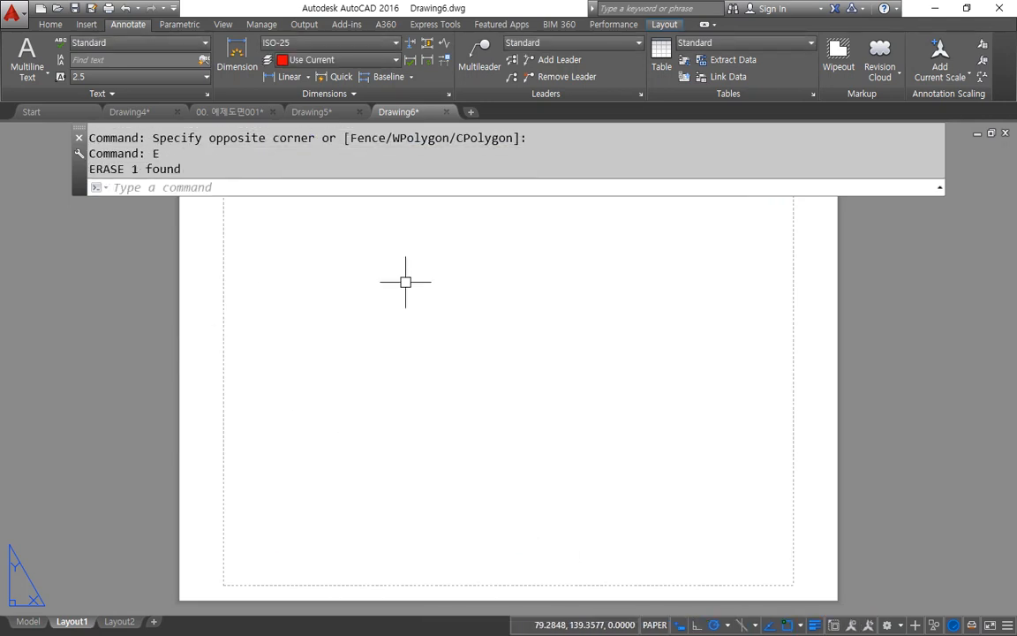
# Step: Modify Layout1's page setup to use the monochrome.ctb plot style table and the HP Officejet 7610 series printer
pyautogui.scroll(-2, 405, 281)
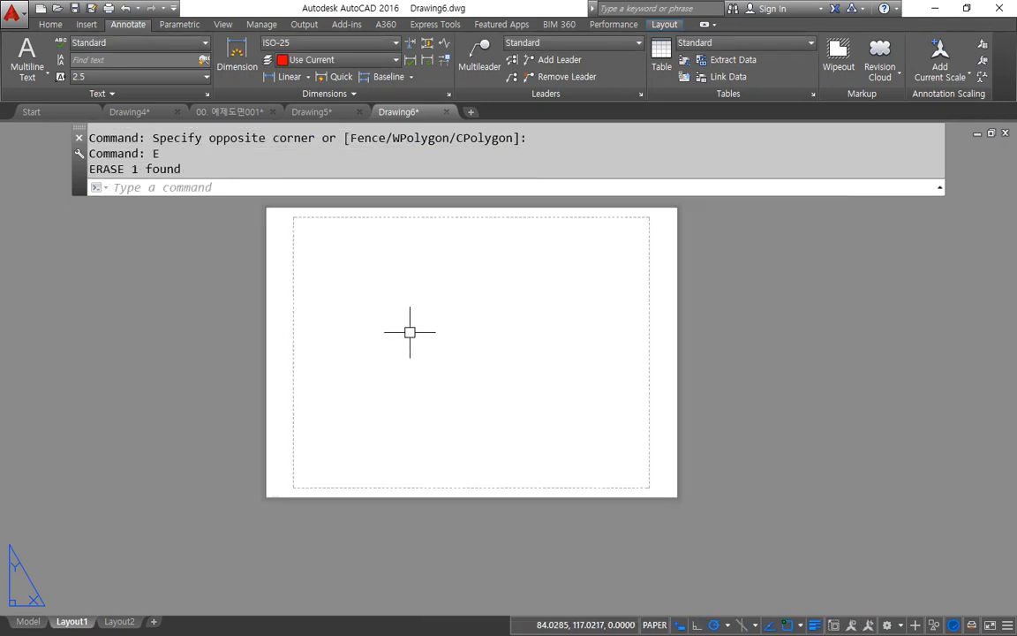
pyautogui.rightClick(74, 625)
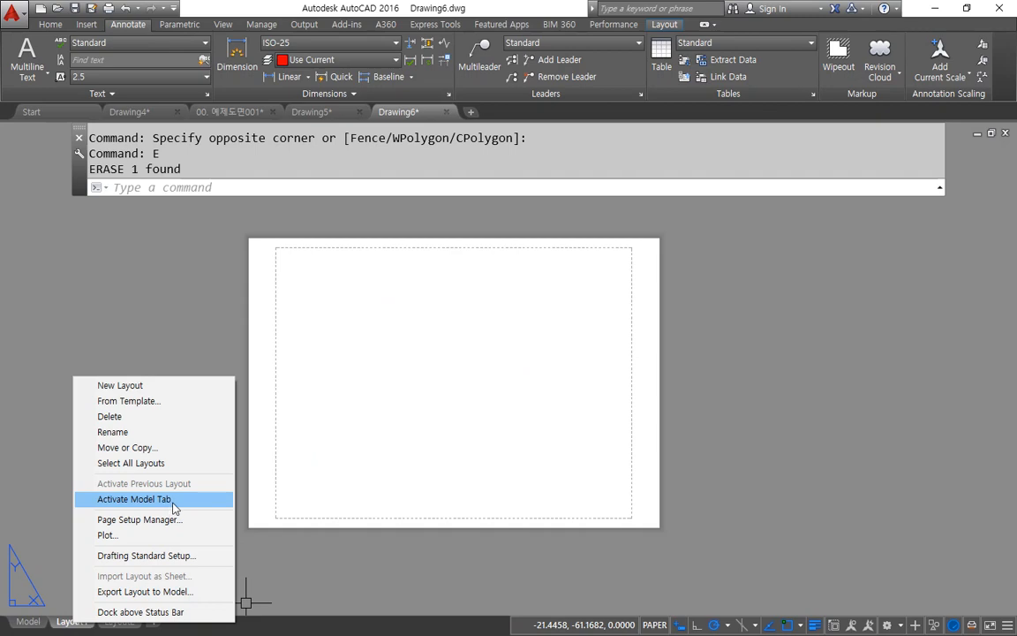
pyautogui.click(173, 530)
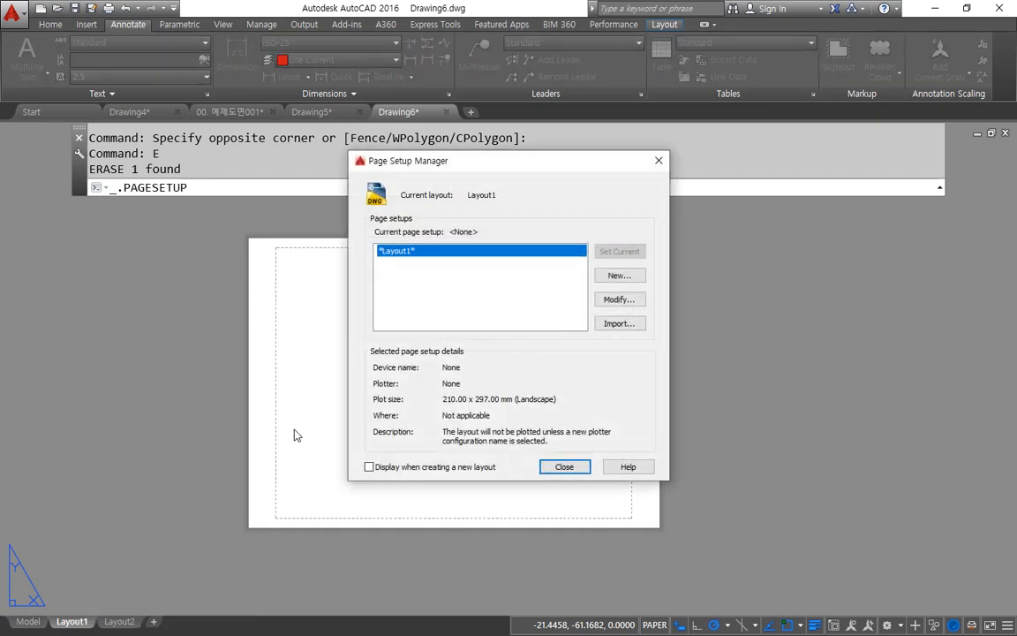
pyautogui.click(626, 300)
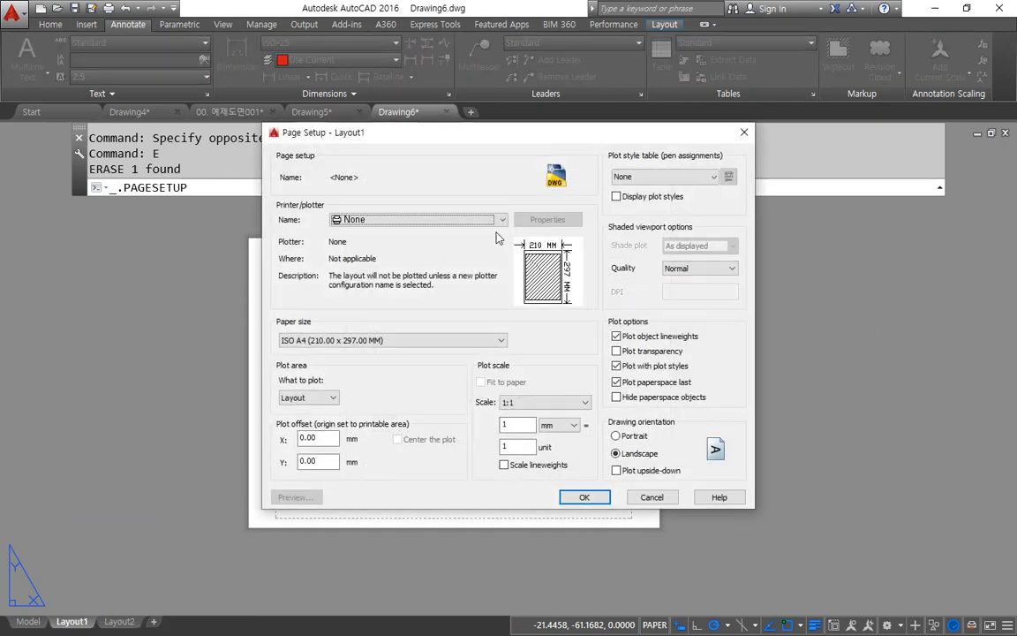
pyautogui.click(653, 181)
pyautogui.click(623, 232)
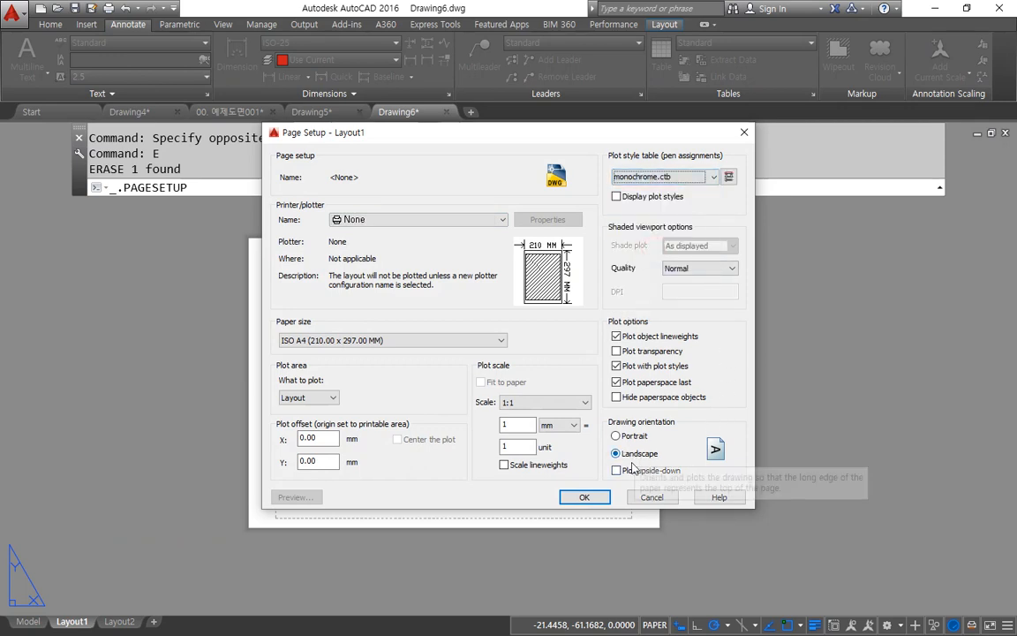
pyautogui.click(448, 220)
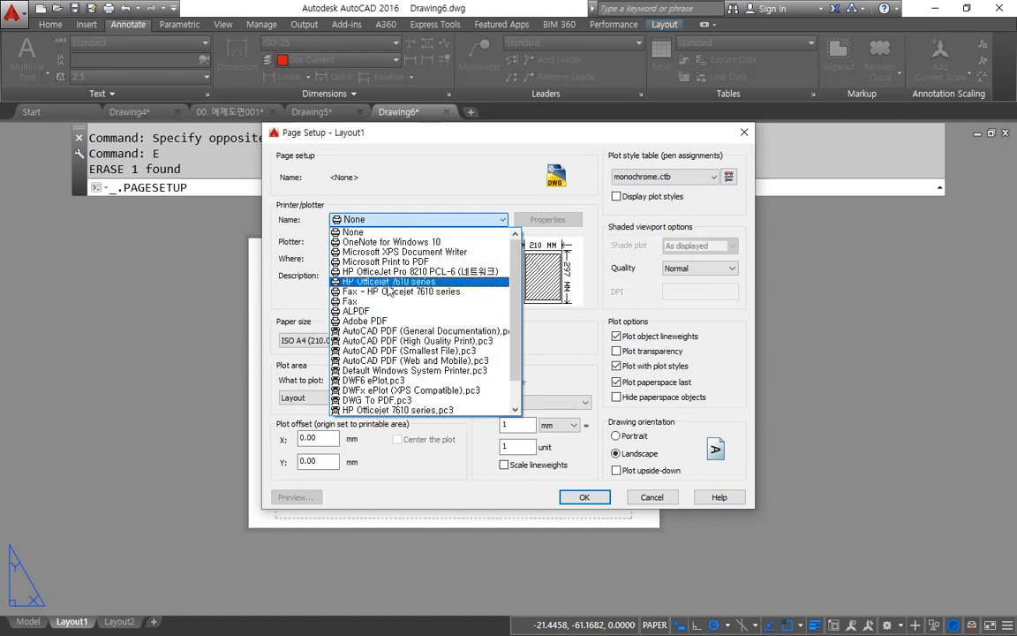
pyautogui.click(388, 281)
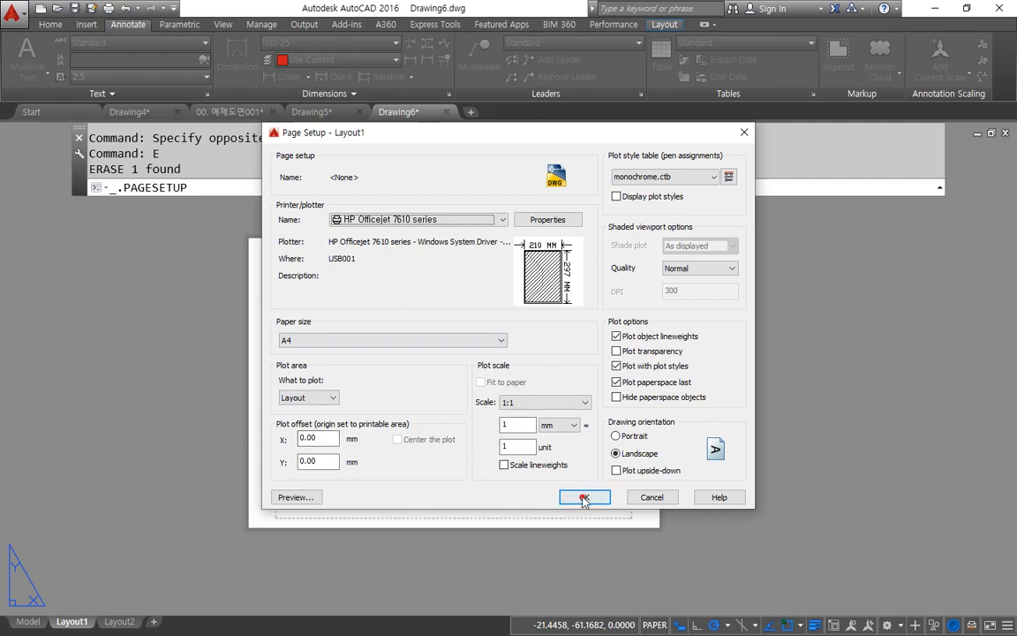
pyautogui.click(583, 498)
pyautogui.click(561, 467)
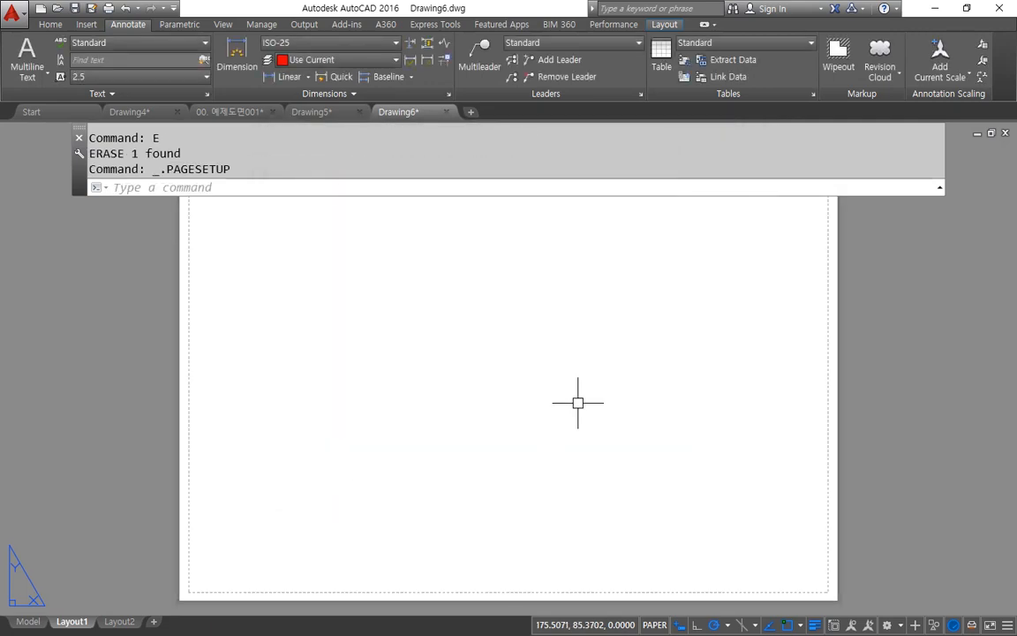
# Step: Create a new viewport in Layout1 with MVIEW, using the Fit option to fill the printable area
pyautogui.write('mv')
pyautogui.press('Return')
pyautogui.write('f')
pyautogui.press('Return')
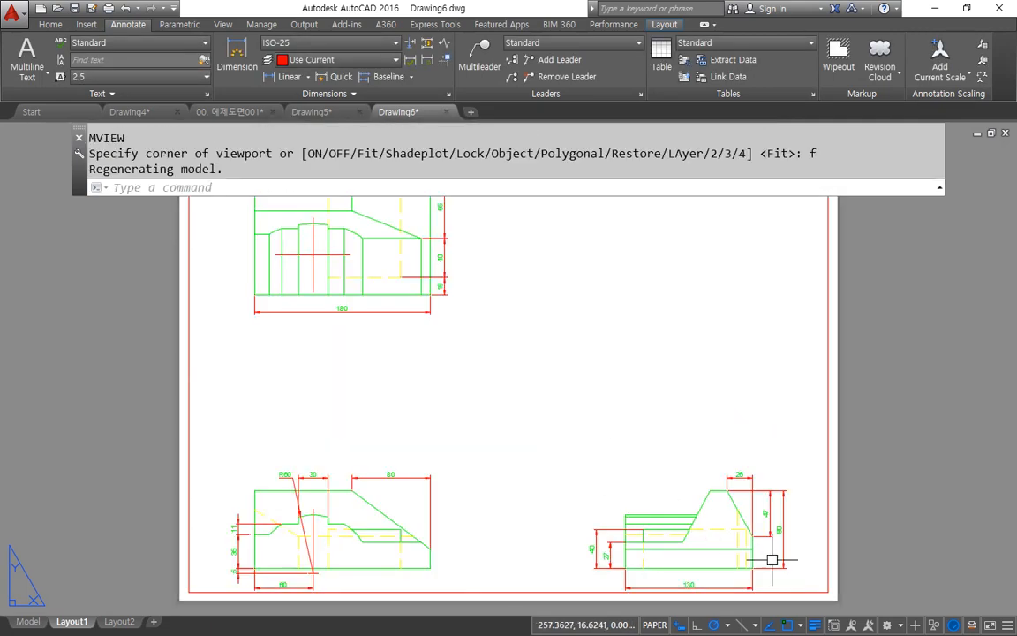
# Step: Draw a diagonal line between the lower-right and upper-left corners of the printable area in Layout1
pyautogui.scroll(-2, 797, 565)
pyautogui.write('L')
pyautogui.press('Return')
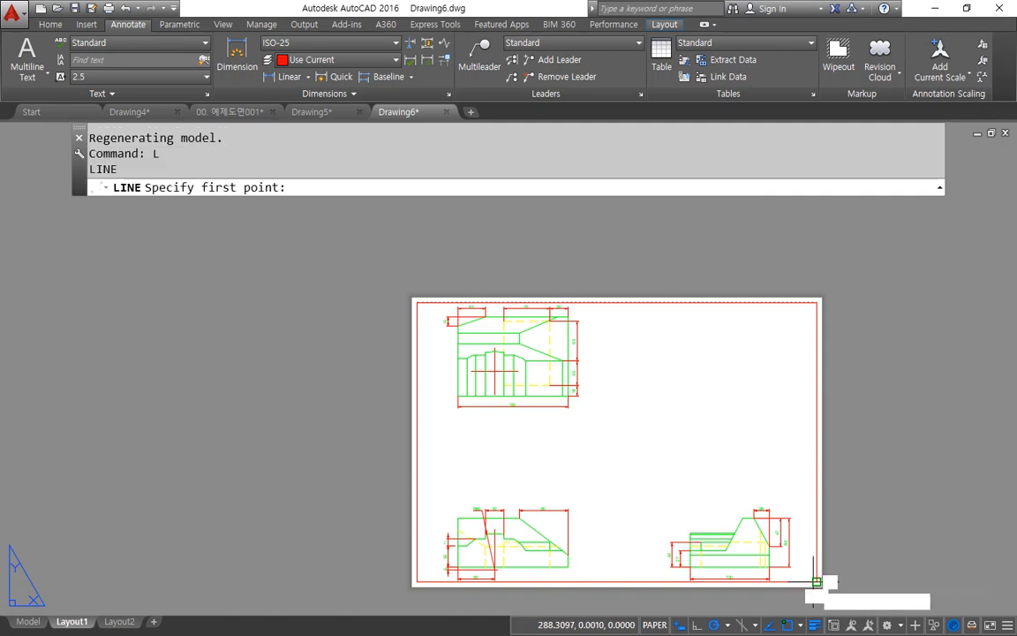
pyautogui.click(818, 583)
pyautogui.click(416, 303)
pyautogui.press('Return')
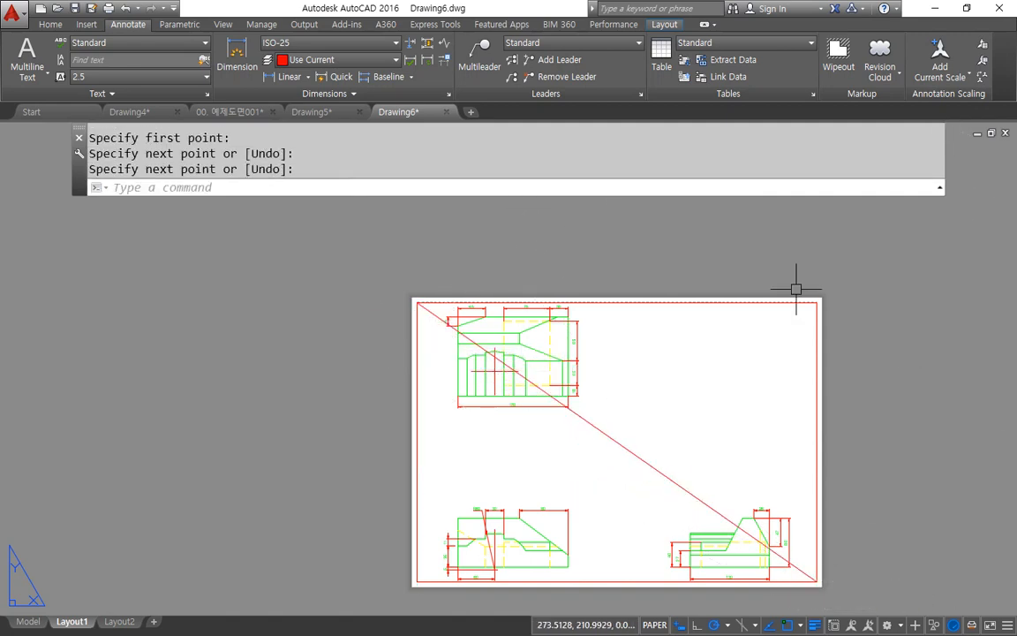
# Step: Erase the fitted viewport from Layout1, keeping the diagonal line
pyautogui.click(792, 287)
pyautogui.click(687, 336)
pyautogui.write('E')
pyautogui.press('Return')
# Step: Make layer 0 the current layer
pyautogui.click(51, 23)
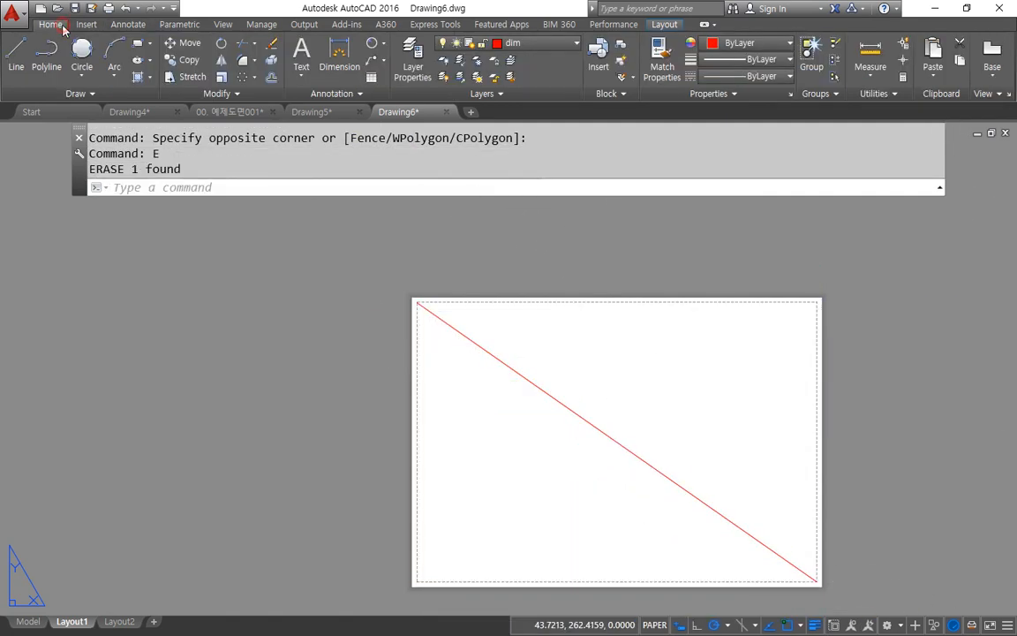
pyautogui.click(542, 42)
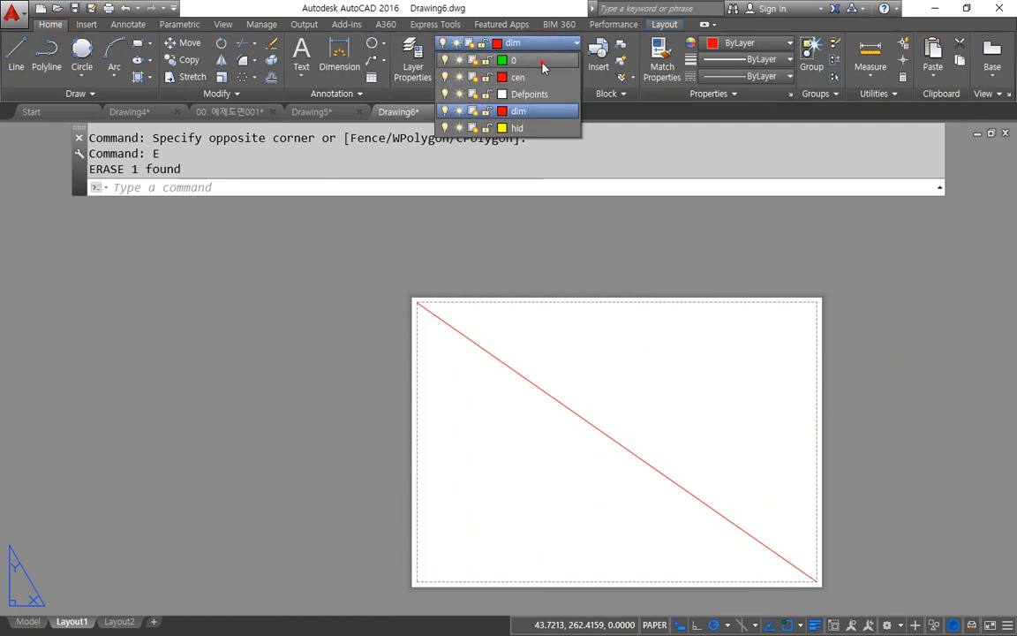
pyautogui.click(487, 55)
pyautogui.write('rec')
pyautogui.press('Return')
pyautogui.moveTo(656, 397); pyautogui.dragTo(295, 358, button='middle')
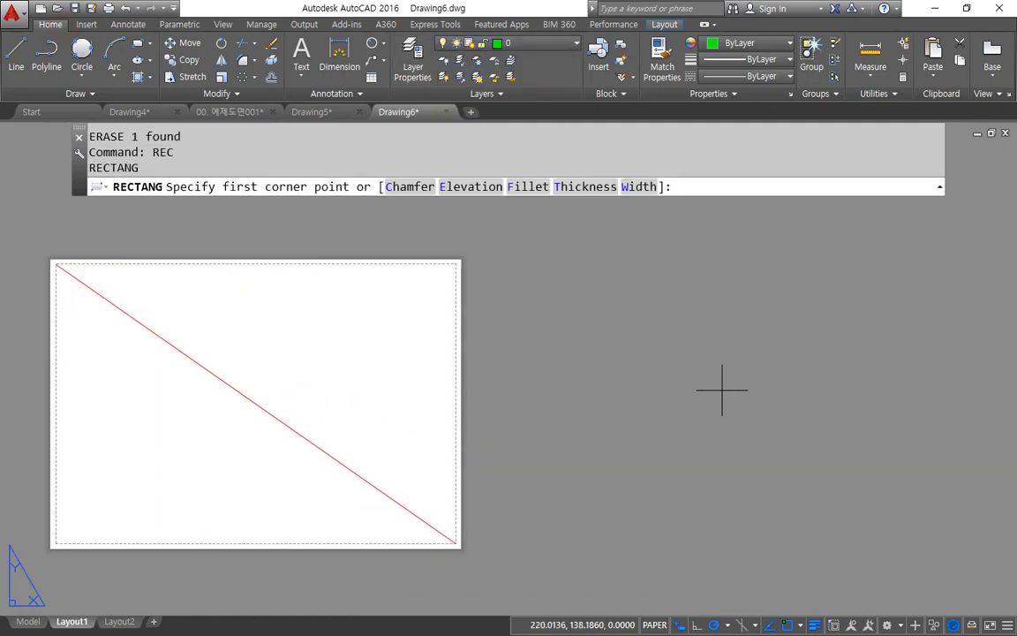
pyautogui.click(541, 455)
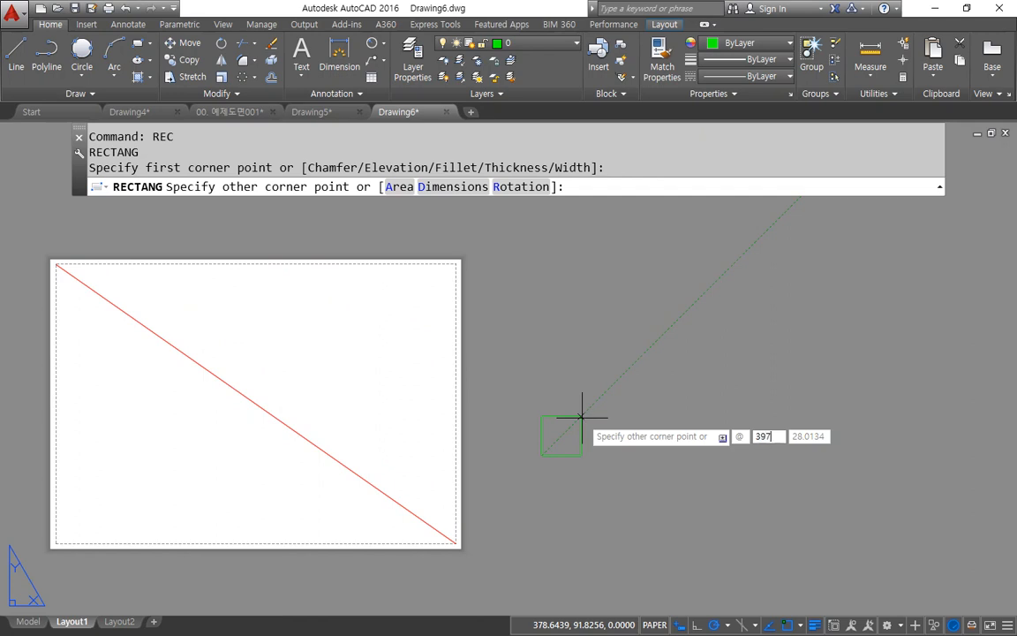
pyautogui.press('Tab')
pyautogui.write('210')
pyautogui.press('Escape')
# Step: Draw a 297 by 210 rectangle in the empty space beside the sheet
pyautogui.press('Return')
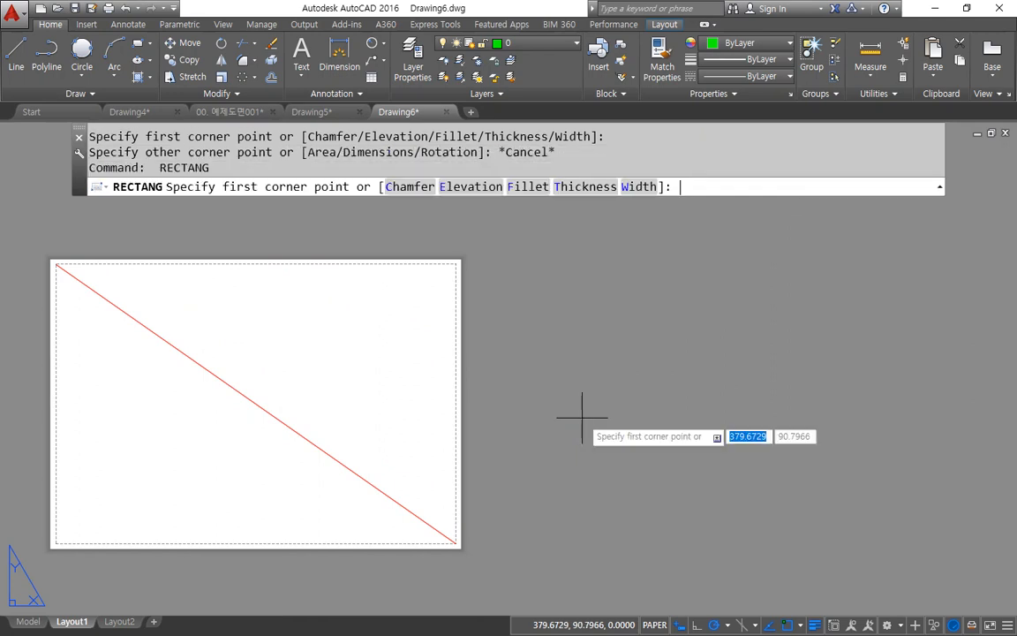
pyautogui.click(586, 481)
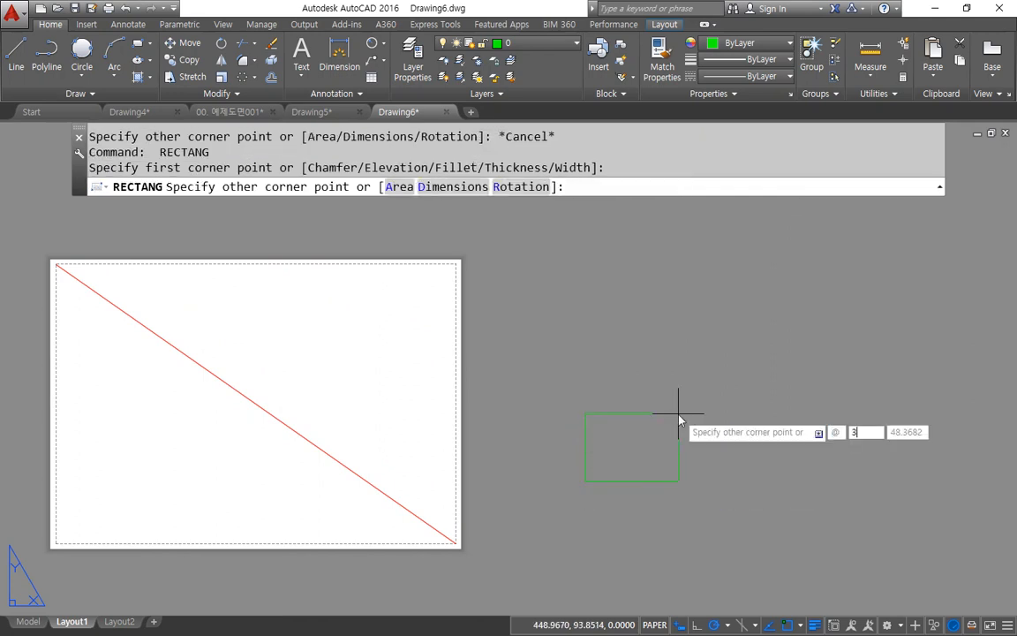
pyautogui.write('297')
pyautogui.press('Tab')
pyautogui.write('210')
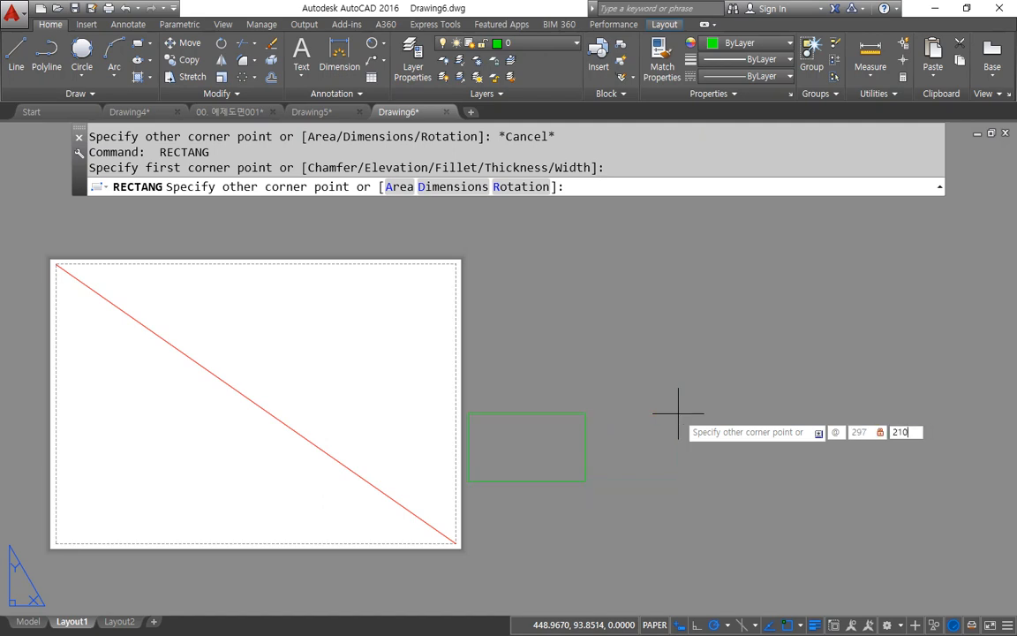
pyautogui.press('Return')
# Step: Draw a diagonal line in the new rectangle from its upper-right corner to its lower-left corner
pyautogui.scroll(-2, 717, 370)
pyautogui.moveTo(681, 395); pyautogui.dragTo(562, 418, button='middle')
pyautogui.write('L')
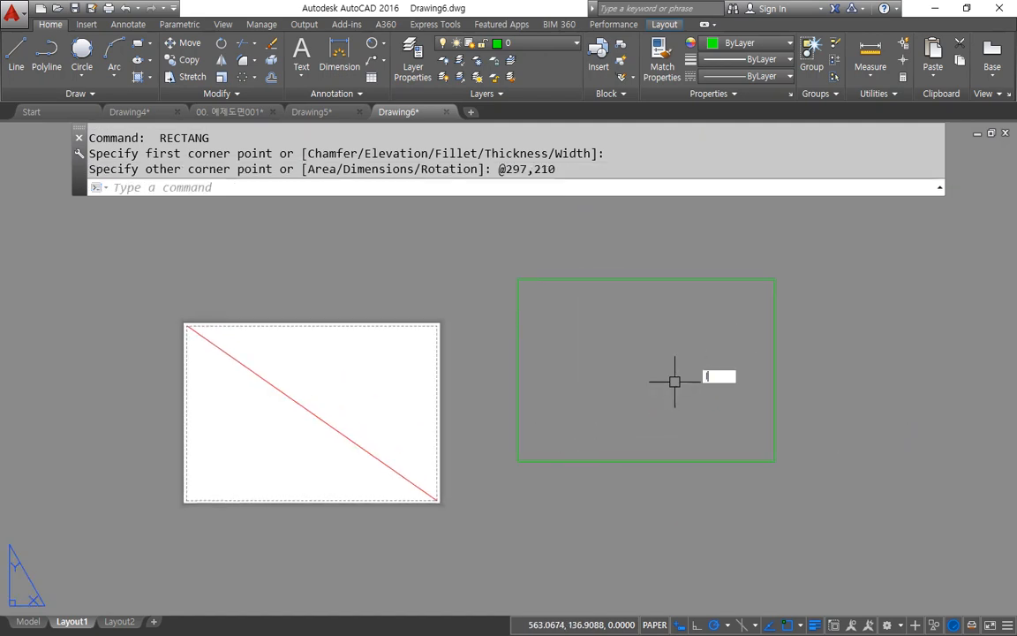
pyautogui.press('Return')
pyautogui.click(775, 280)
pyautogui.click(551, 462)
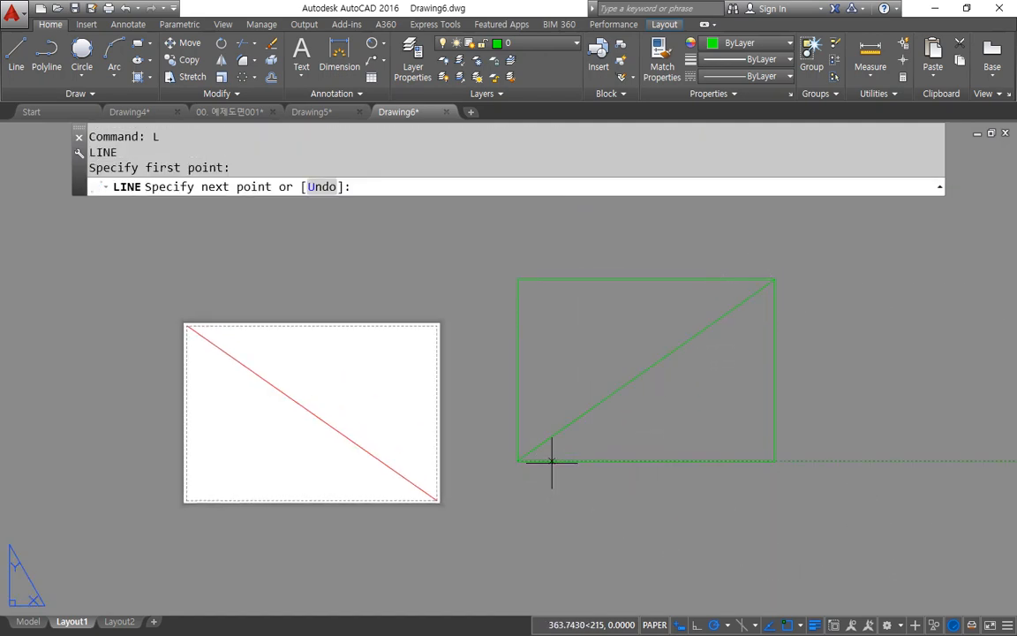
pyautogui.press('Return')
# Step: Move the rectangle and its diagonal from the diagonal's midpoint to the midpoint of the red diagonal on the sheet
pyautogui.write('M')
pyautogui.press('Return')
pyautogui.click(756, 496)
pyautogui.click(623, 371)
pyautogui.press('Return')
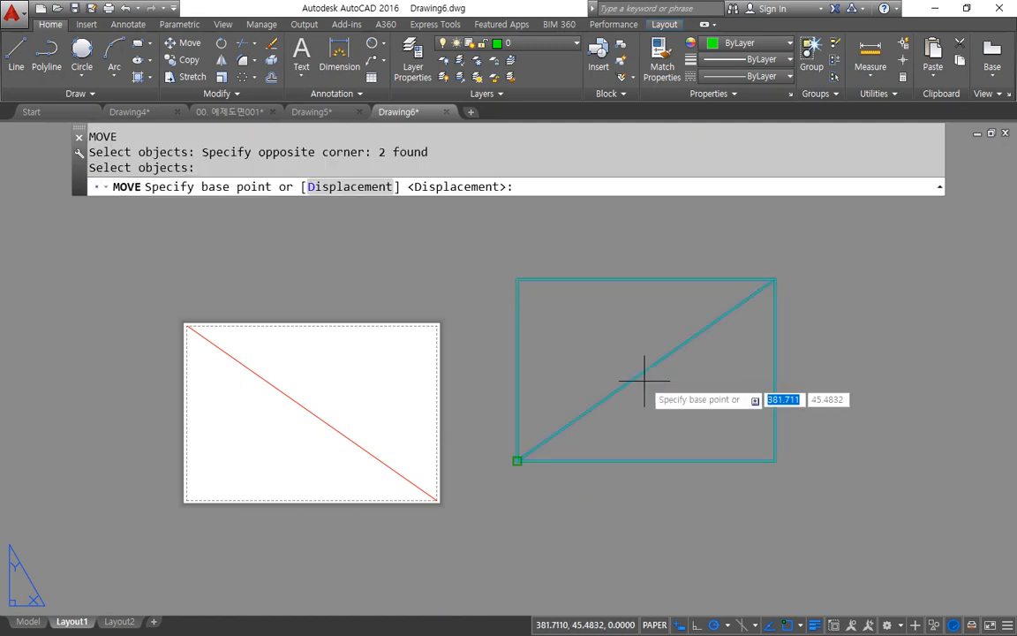
pyautogui.write('mid')
pyautogui.press('Return')
pyautogui.click(645, 372)
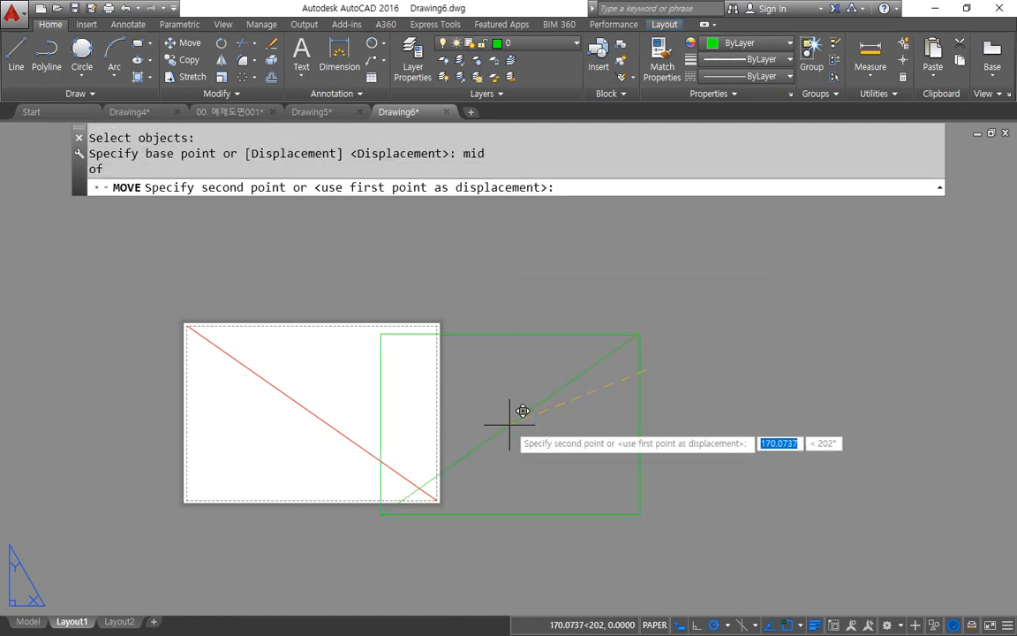
pyautogui.write('mid')
pyautogui.press('Return')
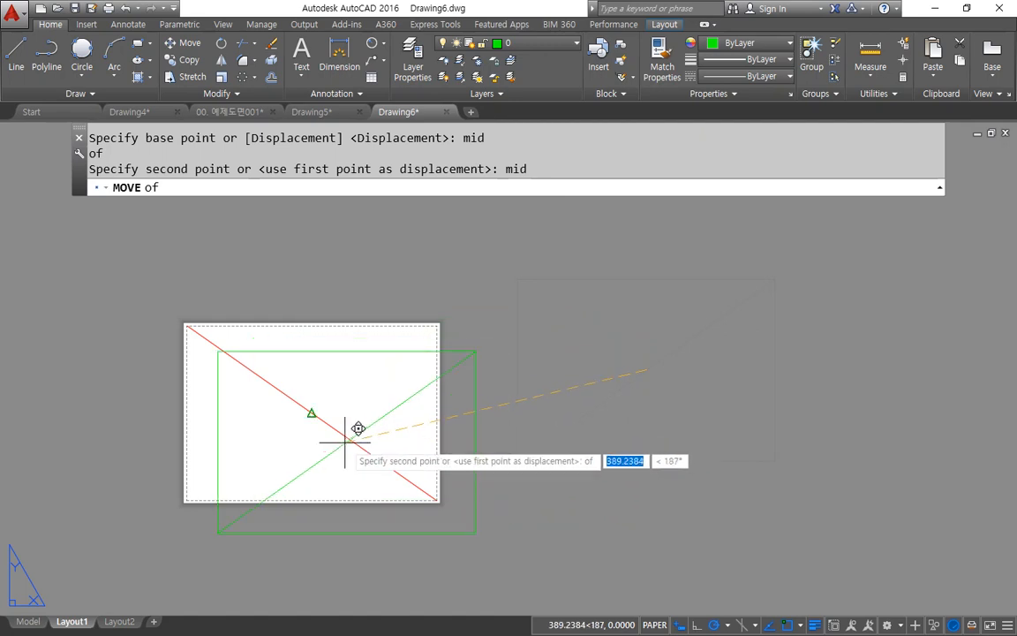
pyautogui.click(349, 439)
# Step: Erase the two diagonal construction lines from the sheet
pyautogui.click(388, 446)
pyautogui.click(181, 305)
pyautogui.write('e')
pyautogui.press('Return')
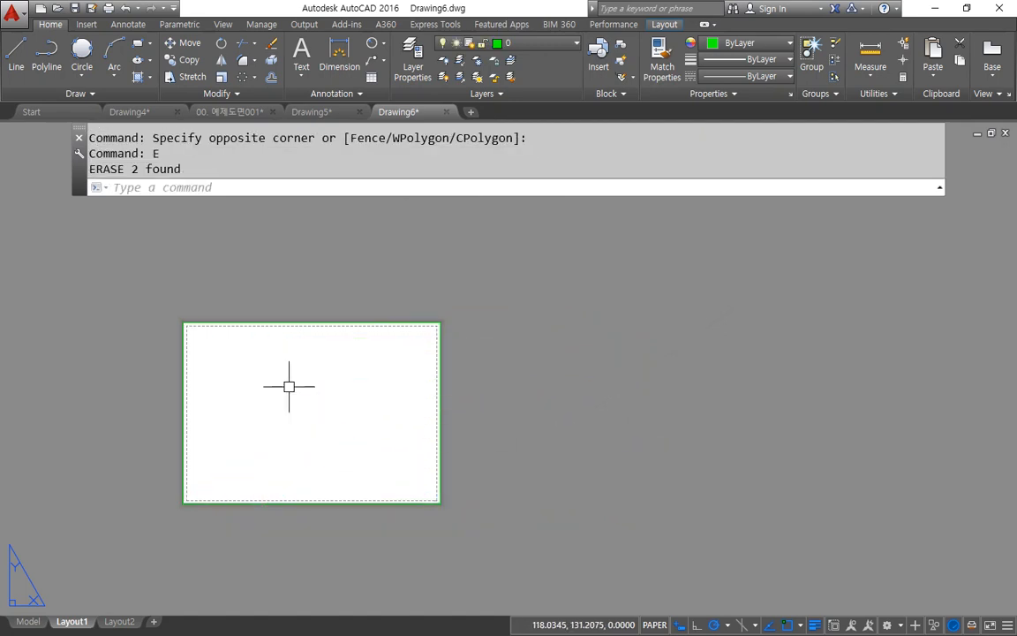
# Step: Offset the sheet-sized rectangle inward by 10
pyautogui.write('o')
pyautogui.press('Return')
pyautogui.write('10')
pyautogui.press('Return')
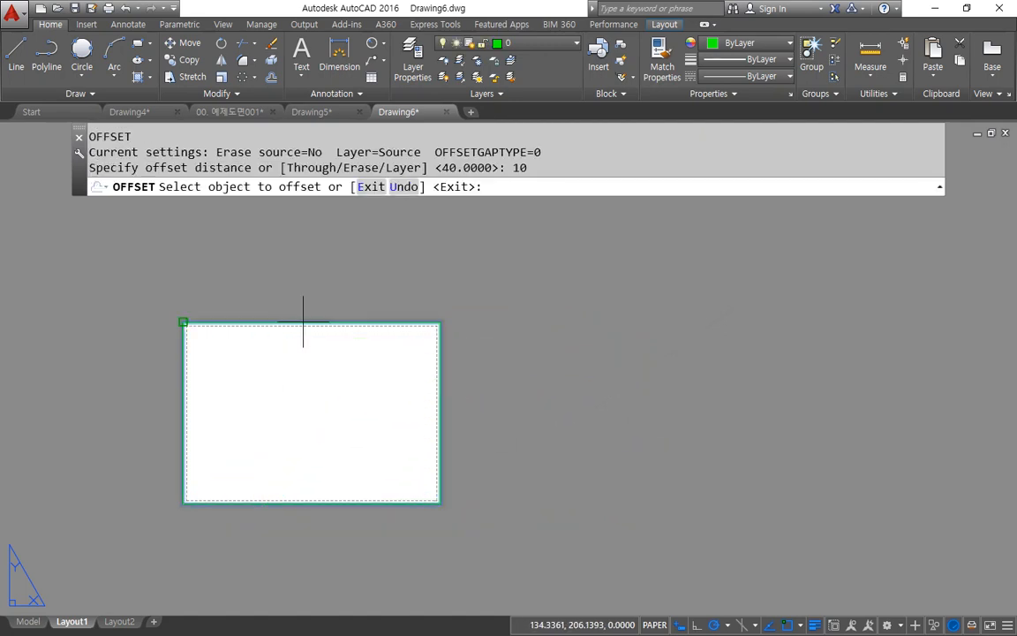
pyautogui.click(302, 325)
pyautogui.click(307, 374)
pyautogui.press('Return')
# Step: Change the colour of layer 0 to index colour 7
pyautogui.scroll(2, 235, 327)
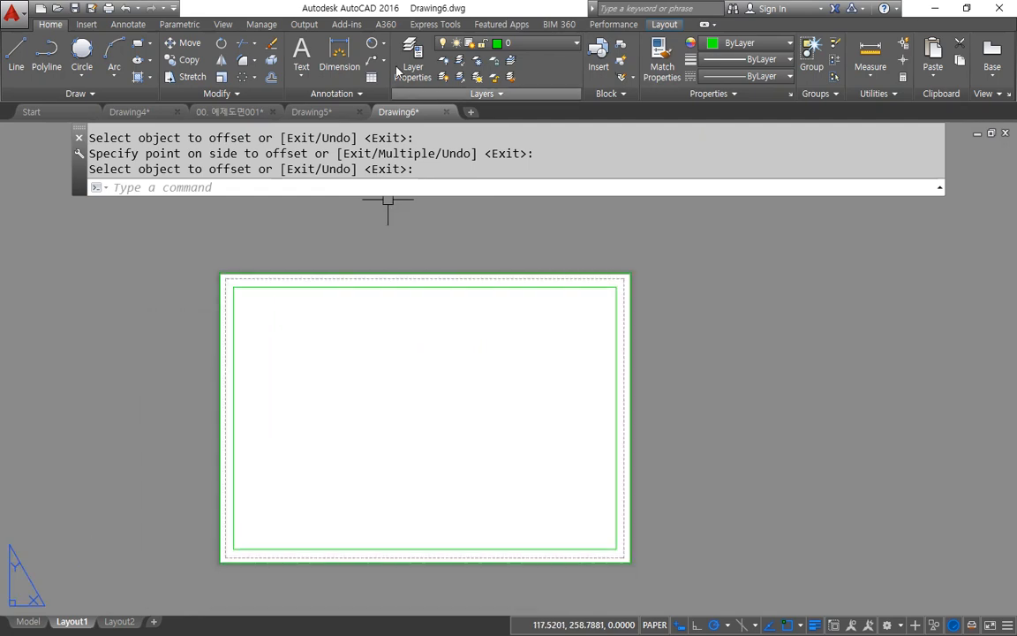
pyautogui.click(412, 66)
pyautogui.click(598, 288)
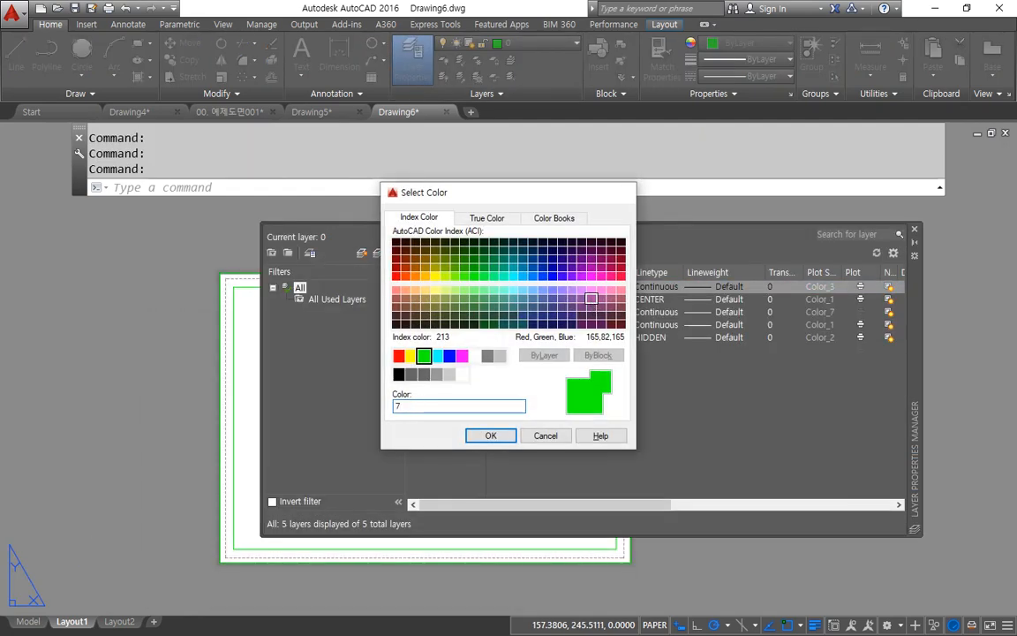
pyautogui.press('Return')
pyautogui.click(915, 229)
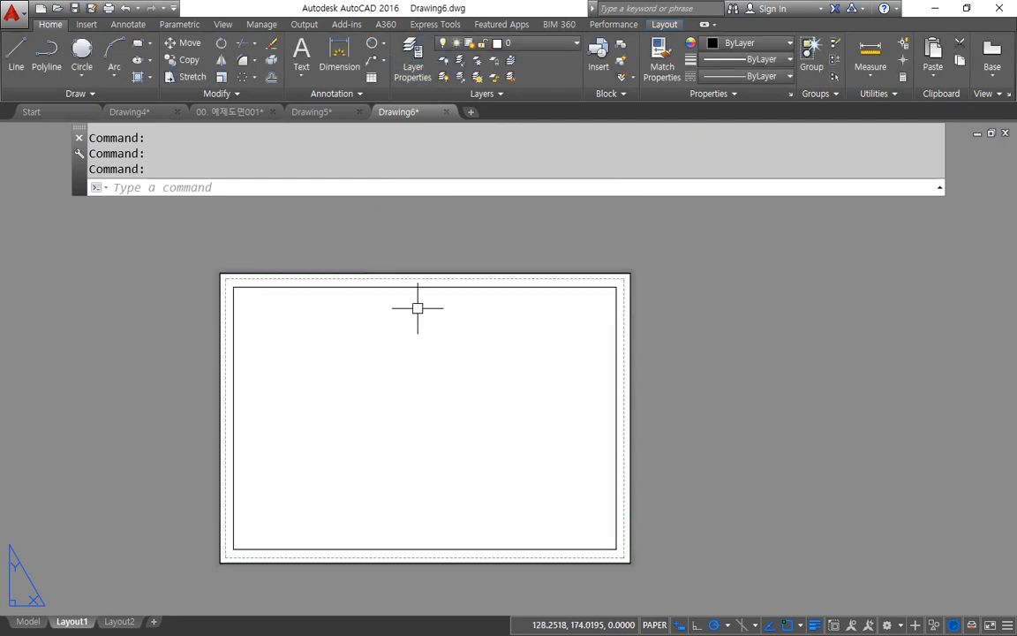
# Step: Erase the outer rectangle along the sheet edge, keeping only the inner border
pyautogui.click(631, 277)
pyautogui.write('e')
pyautogui.press('Return')
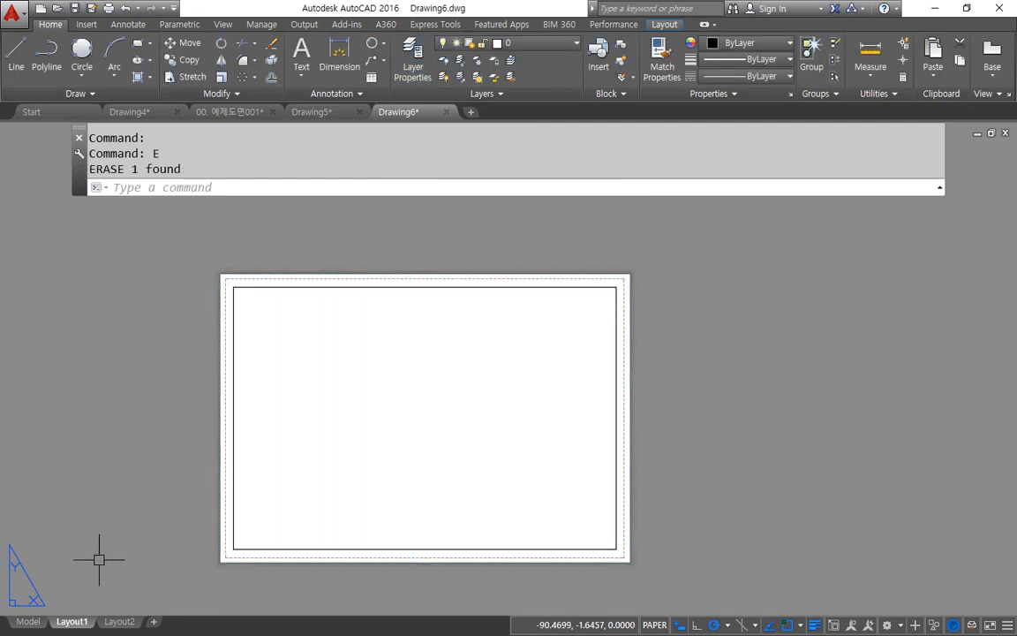
# Step: Create four viewports in Layout1 with MVIEW, spanning the border from its lower-left to its upper-right corner
pyautogui.click(25, 622)
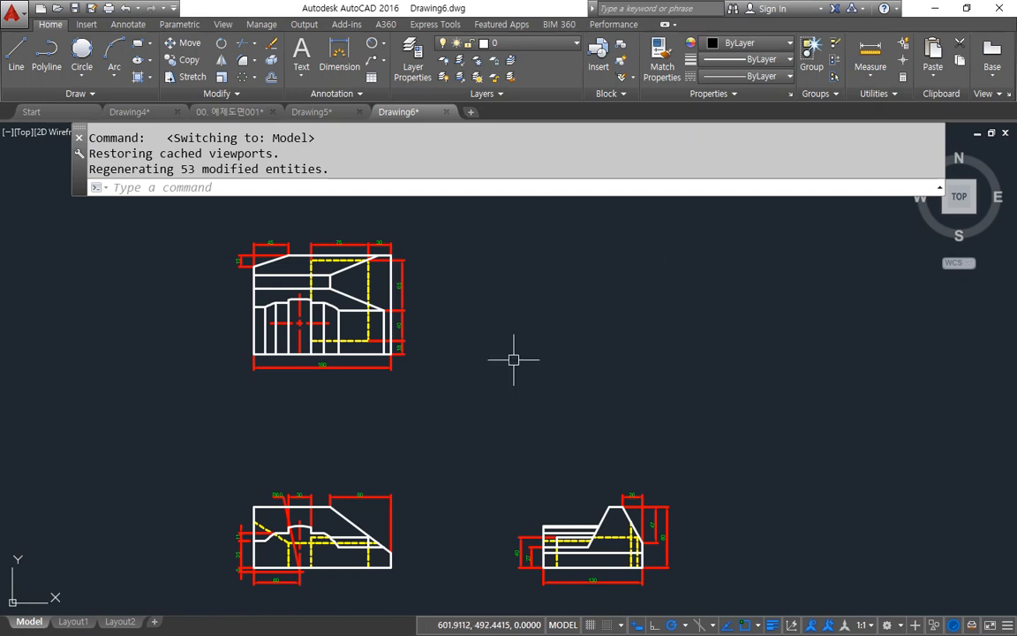
pyautogui.click(85, 622)
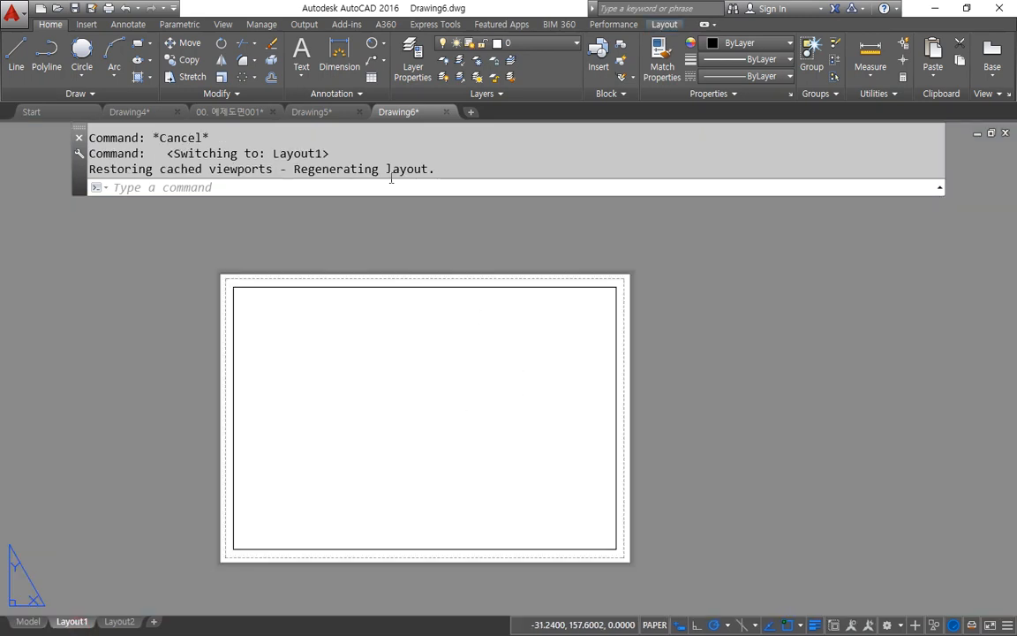
pyautogui.write('m')
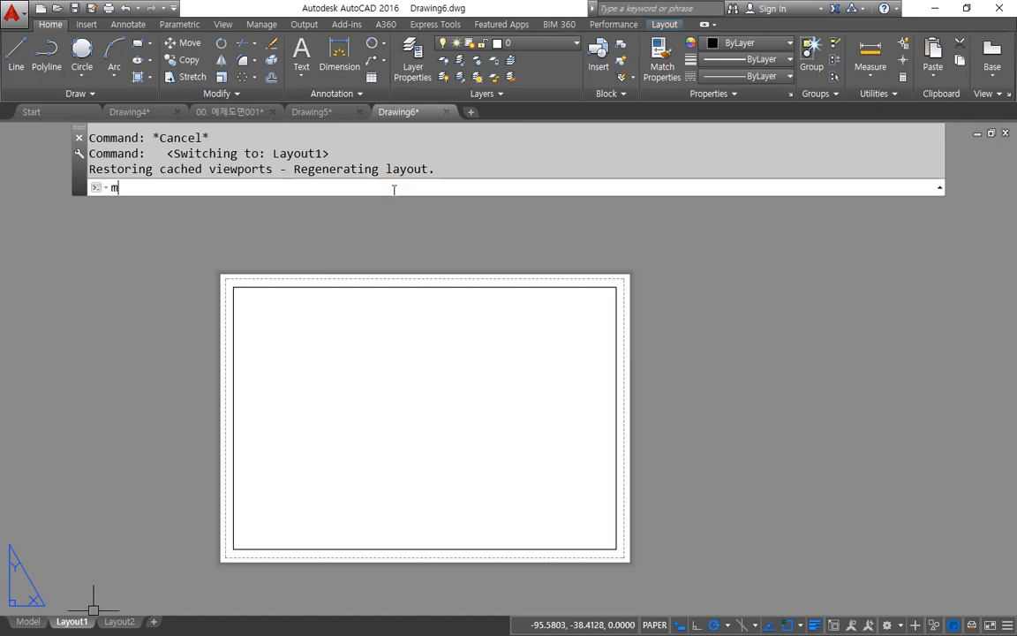
pyautogui.write('v')
pyautogui.press('Return')
pyautogui.press('Return')
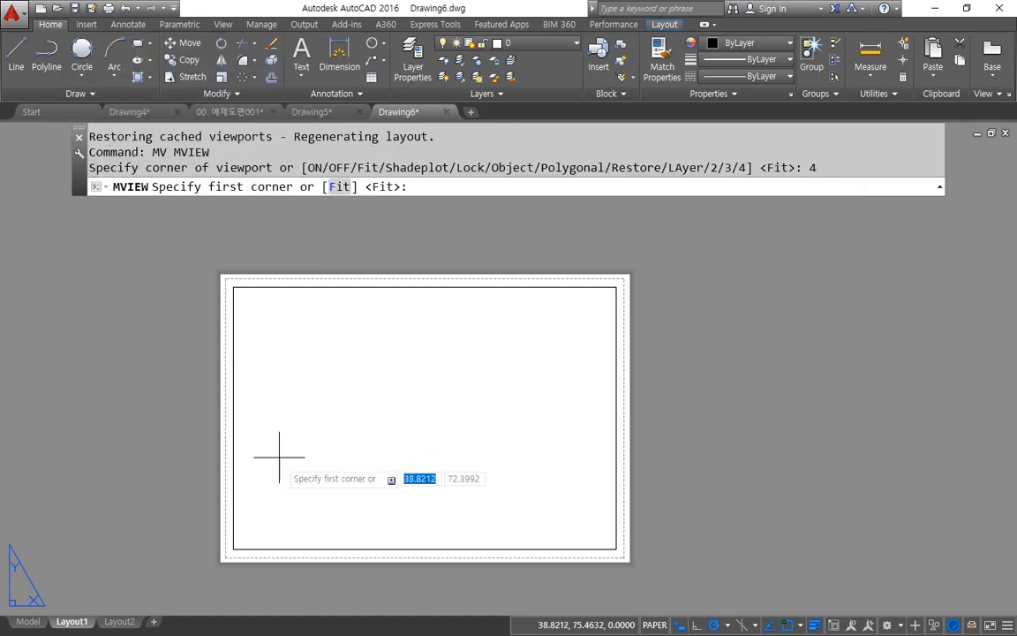
pyautogui.click(234, 550)
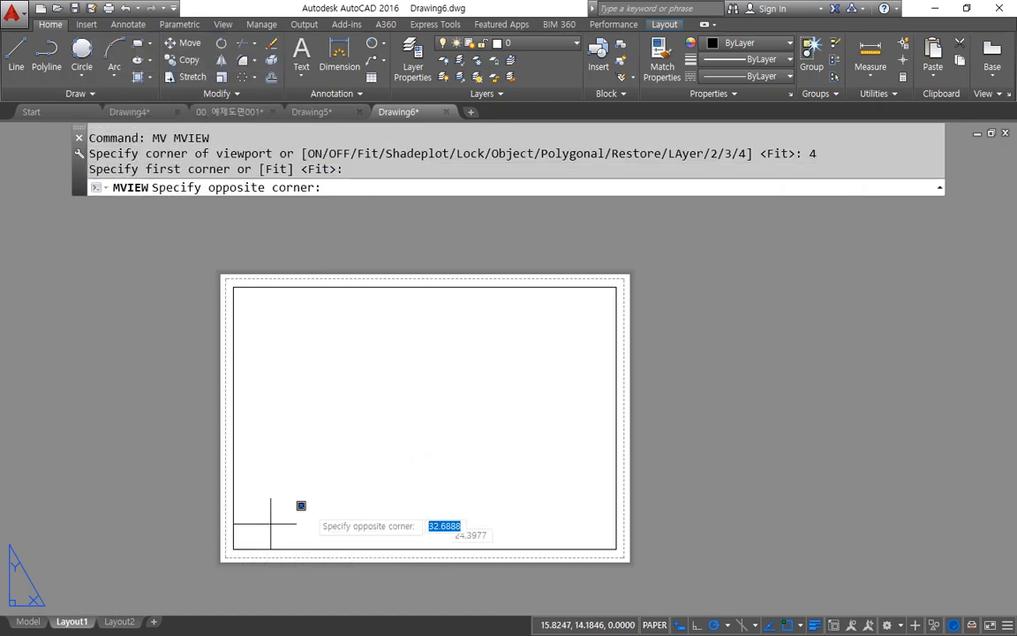
pyautogui.click(616, 287)
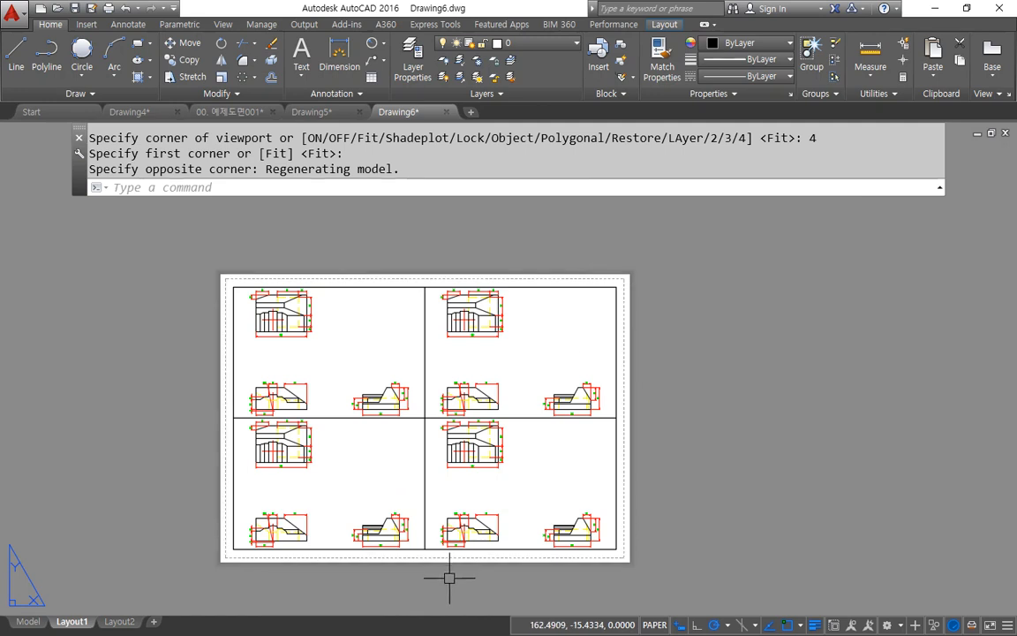
# Step: Erase the upper-right viewport
pyautogui.click(539, 287)
pyautogui.write('e')
pyautogui.press('Return')
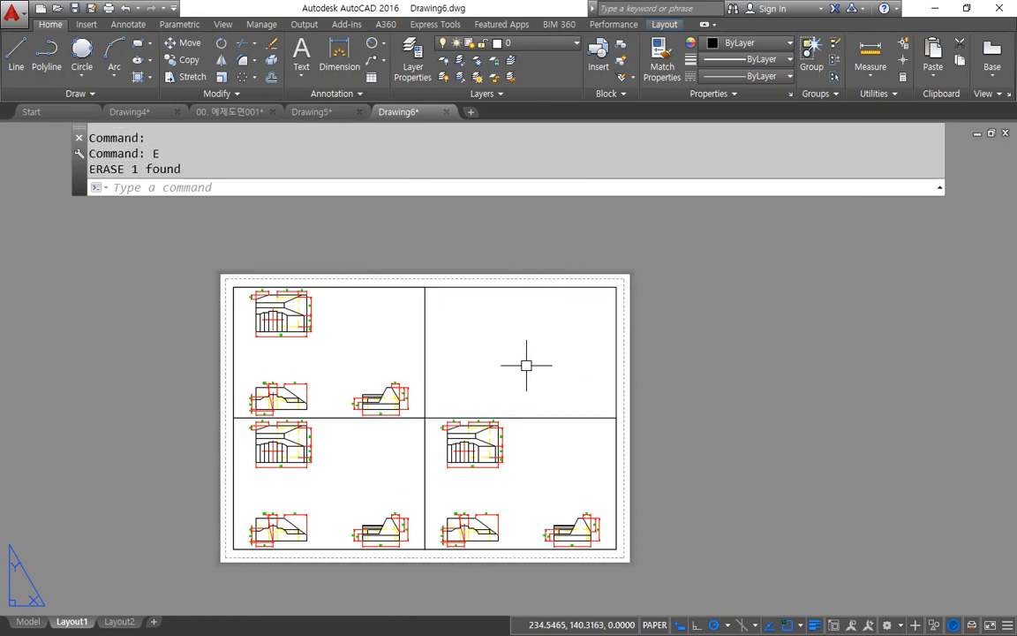
# Step: Enlarge and centre the top view inside the upper-left viewport, and centre the front view inside the lower-left viewport
pyautogui.doubleClick(335, 344)
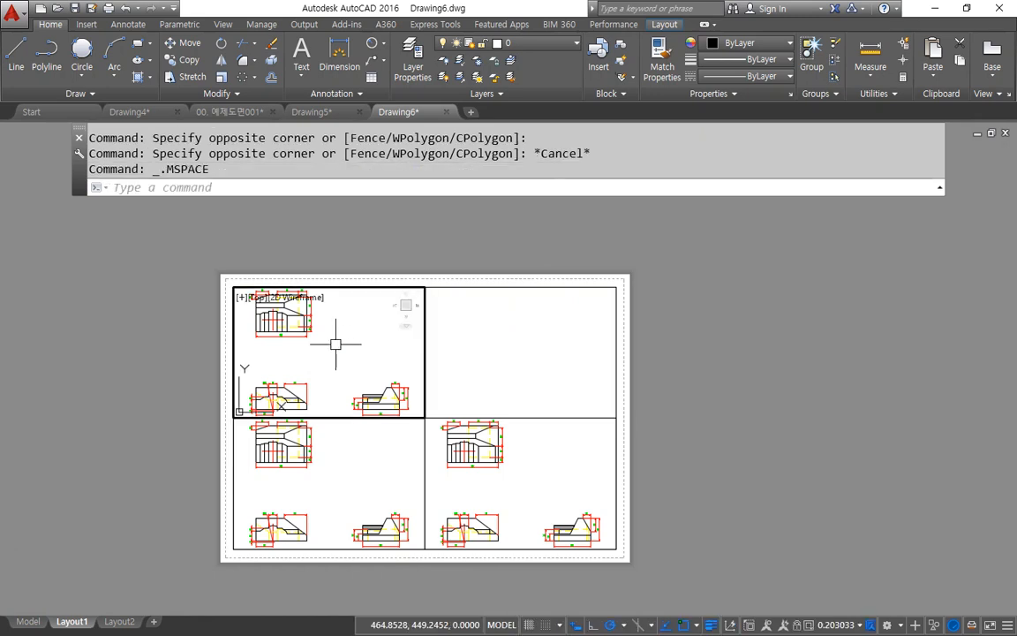
pyautogui.scroll(5, 334, 358)
pyautogui.click(346, 468)
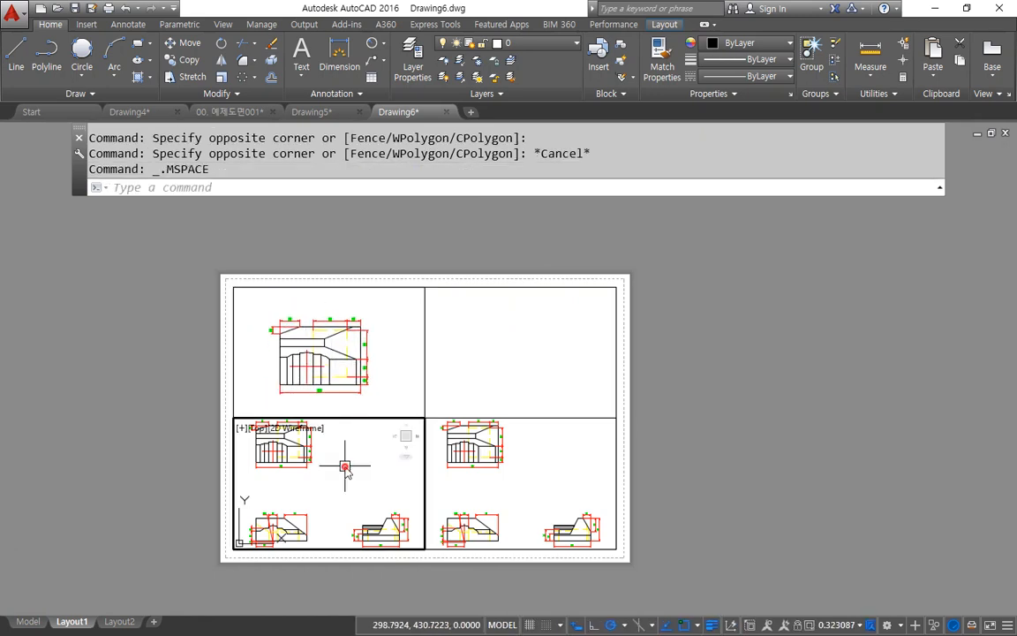
pyautogui.moveTo(340, 484); pyautogui.dragTo(393, 477, button='middle')
# Step: Centre the side view inside the lower-right viewport and return to paper space
pyautogui.click(490, 493)
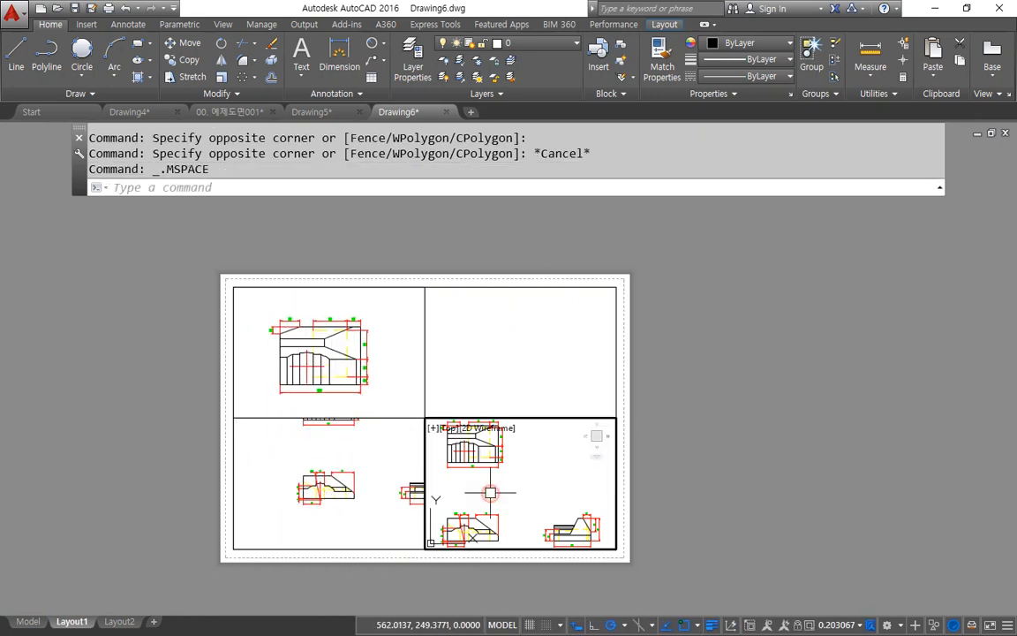
pyautogui.moveTo(490, 492)
pyautogui.mouseDown(button='middle')
pyautogui.moveTo(492, 468)
pyautogui.moveTo(476, 466)
pyautogui.moveTo(515, 507)
pyautogui.mouseUp(button='middle')
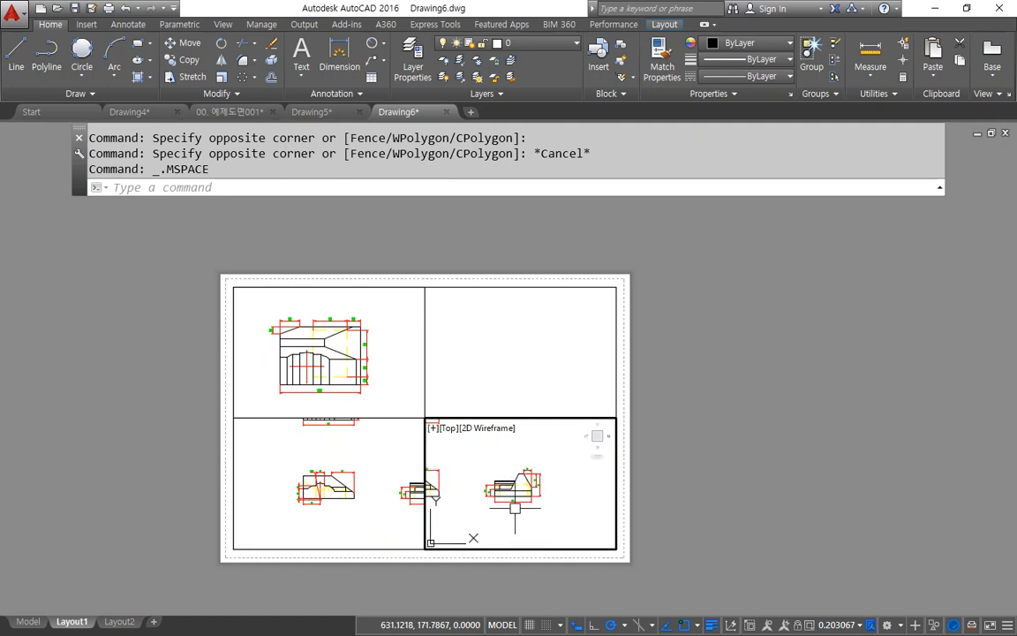
pyautogui.doubleClick(653, 413)
pyautogui.moveTo(484, 358)
pyautogui.mouseDown()
pyautogui.moveTo(427, 511)
pyautogui.moveTo(400, 362)
pyautogui.mouseUp()
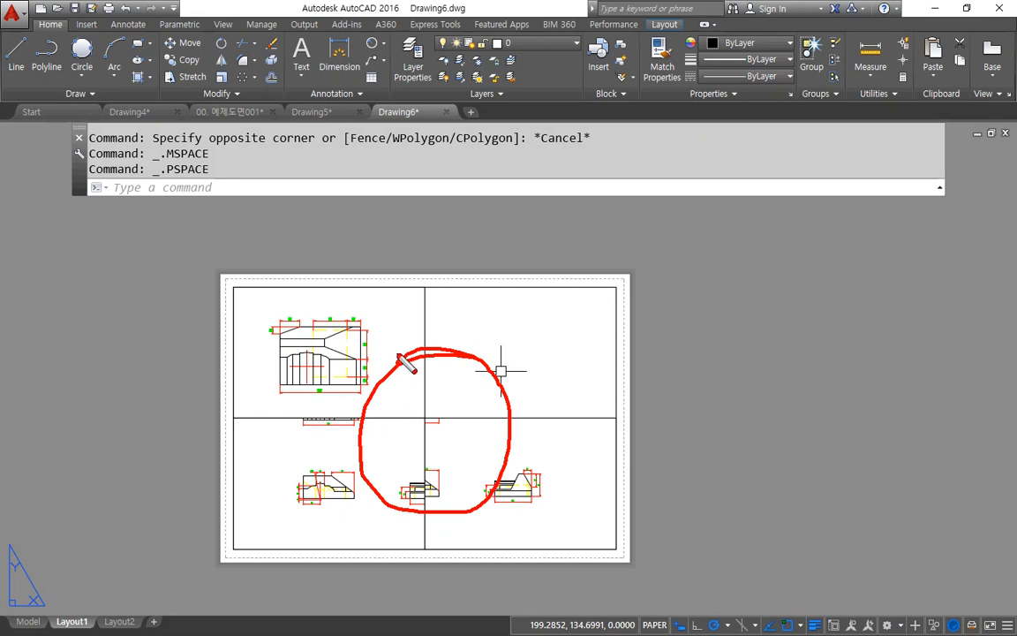
pyautogui.moveTo(357, 529)
pyautogui.mouseDown()
pyautogui.moveTo(316, 461)
pyautogui.moveTo(364, 512)
pyautogui.mouseUp()
pyautogui.press('Escape')
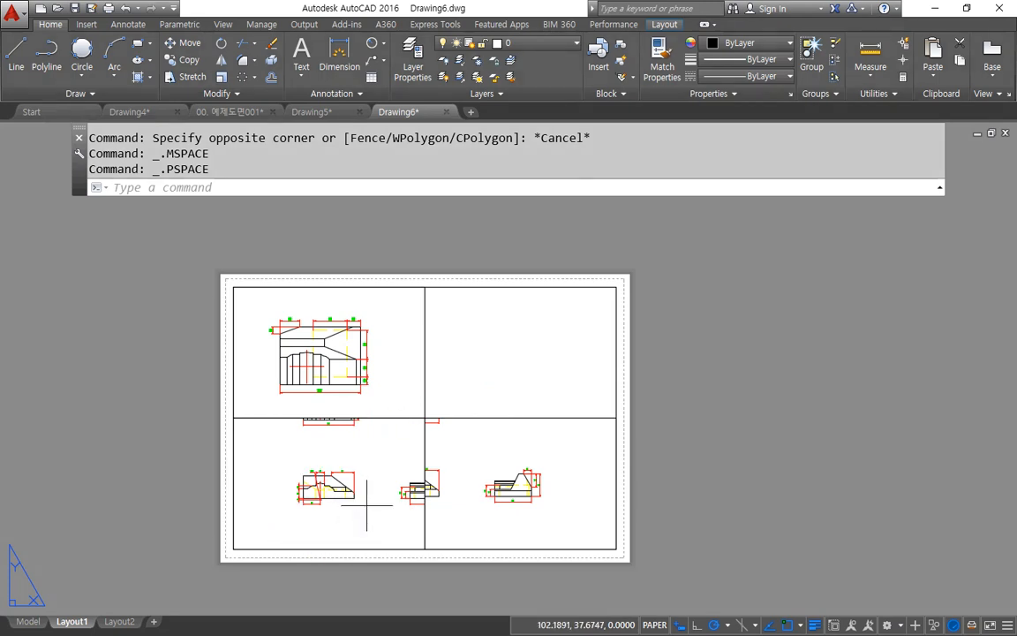
# Step: Enlarge and recentre the front view inside the lower-left viewport, then return to paper space
pyautogui.doubleClick(366, 505)
pyautogui.scroll(3, 330, 483)
pyautogui.moveTo(330, 483); pyautogui.dragTo(366, 483, button='middle')
pyautogui.doubleClick(474, 393)
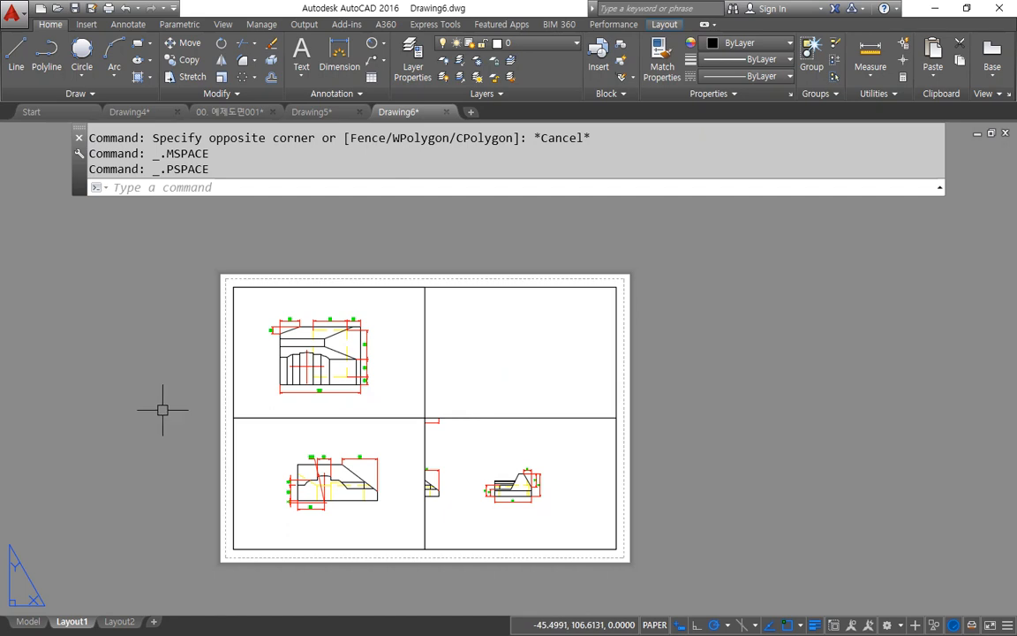
# Step: Use MVSETUP to scale the three viewports uniformly, with 1 paper space unit to 2 model space units
pyautogui.write('Mv')
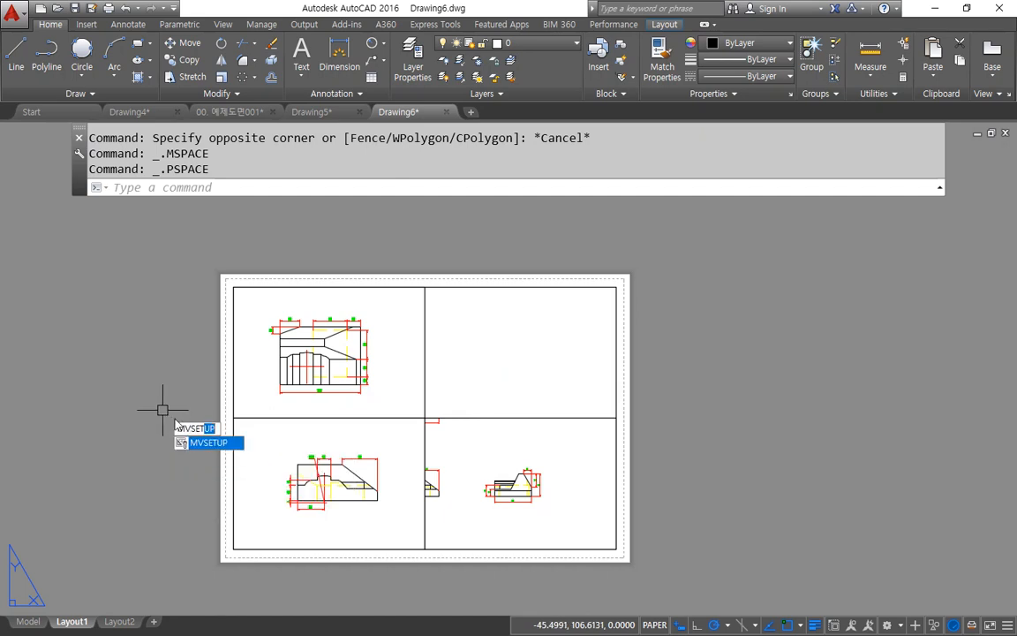
pyautogui.press('Return')
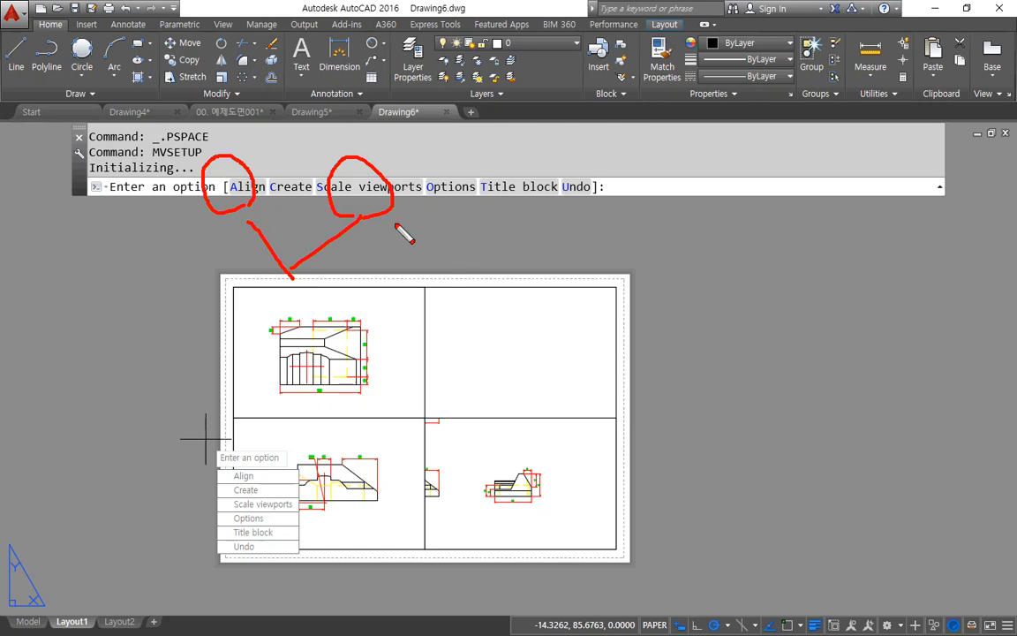
pyautogui.rightClick(317, 209)
pyautogui.moveTo(337, 214); pyautogui.dragTo(488, 218)
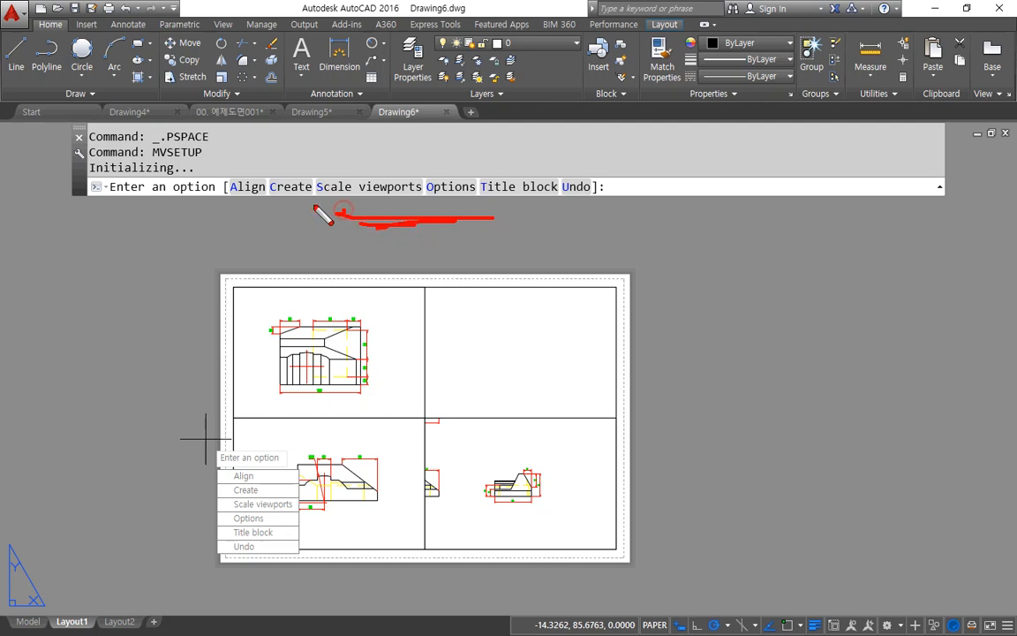
pyautogui.press('Escape')
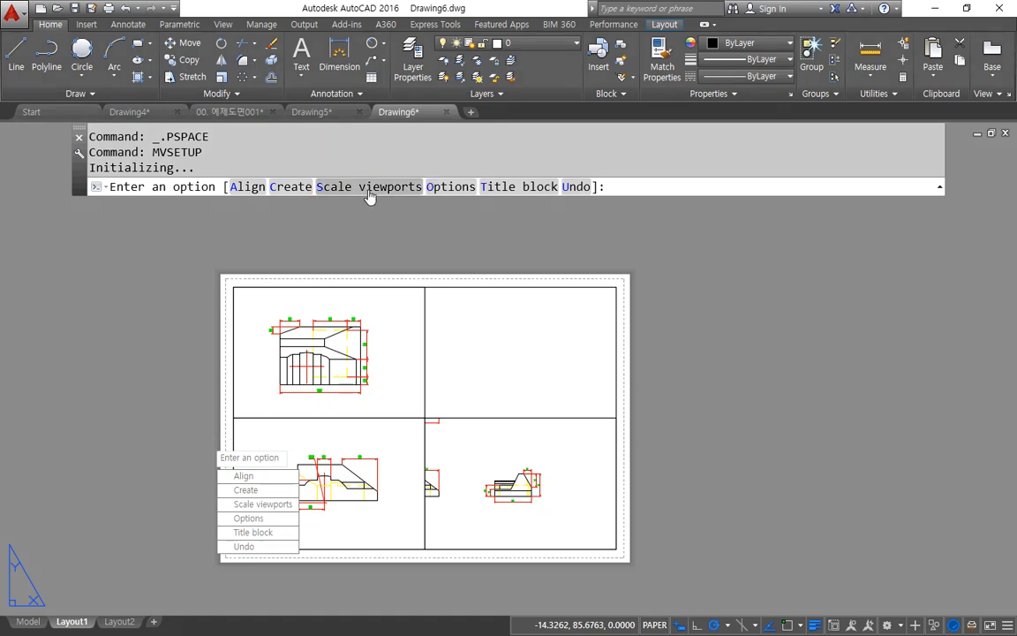
pyautogui.click(369, 187)
pyautogui.click(382, 446)
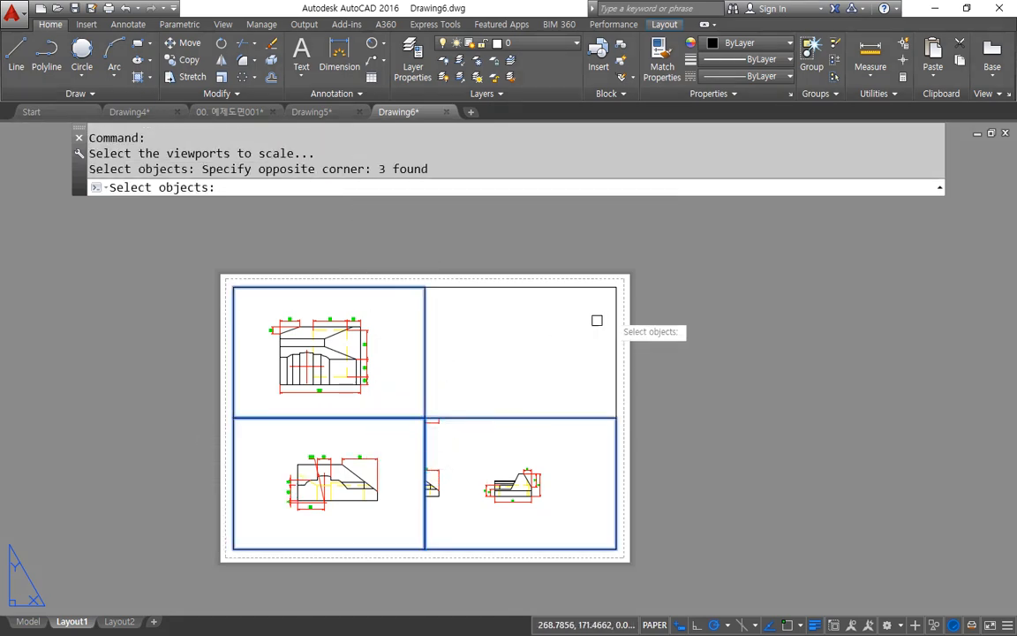
pyautogui.press('Return')
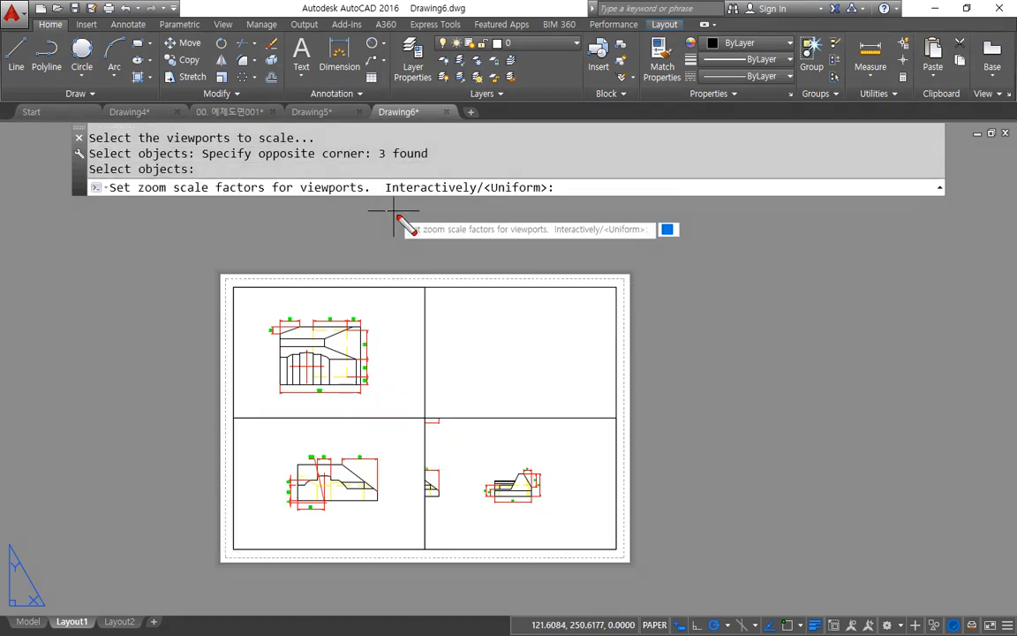
pyautogui.moveTo(395, 221); pyautogui.dragTo(381, 181)
pyautogui.moveTo(452, 183); pyautogui.dragTo(420, 215)
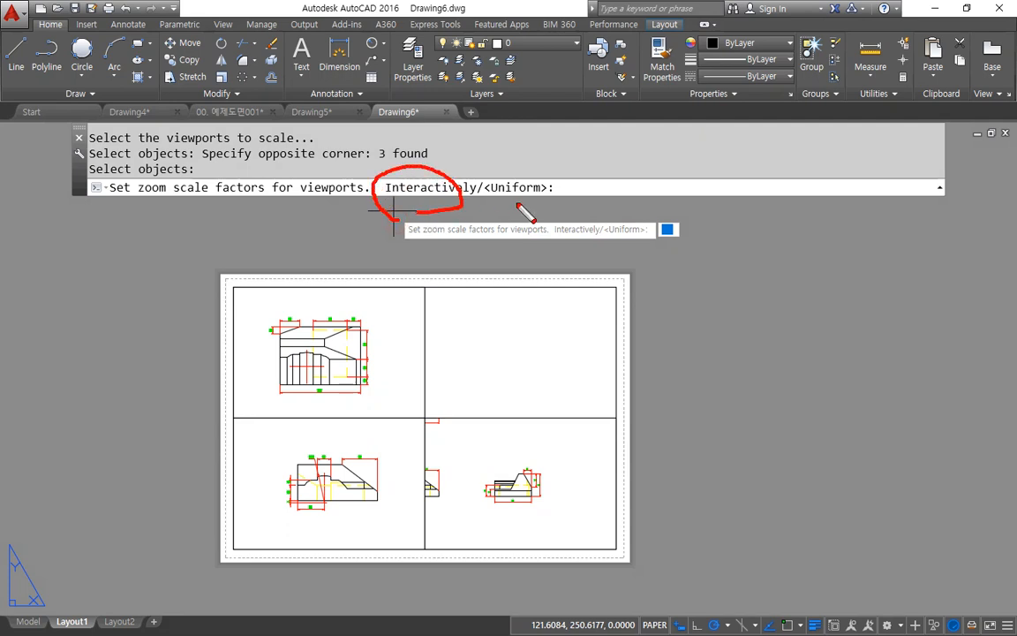
pyautogui.moveTo(525, 213)
pyautogui.mouseDown()
pyautogui.moveTo(476, 167)
pyautogui.moveTo(528, 228)
pyautogui.mouseUp()
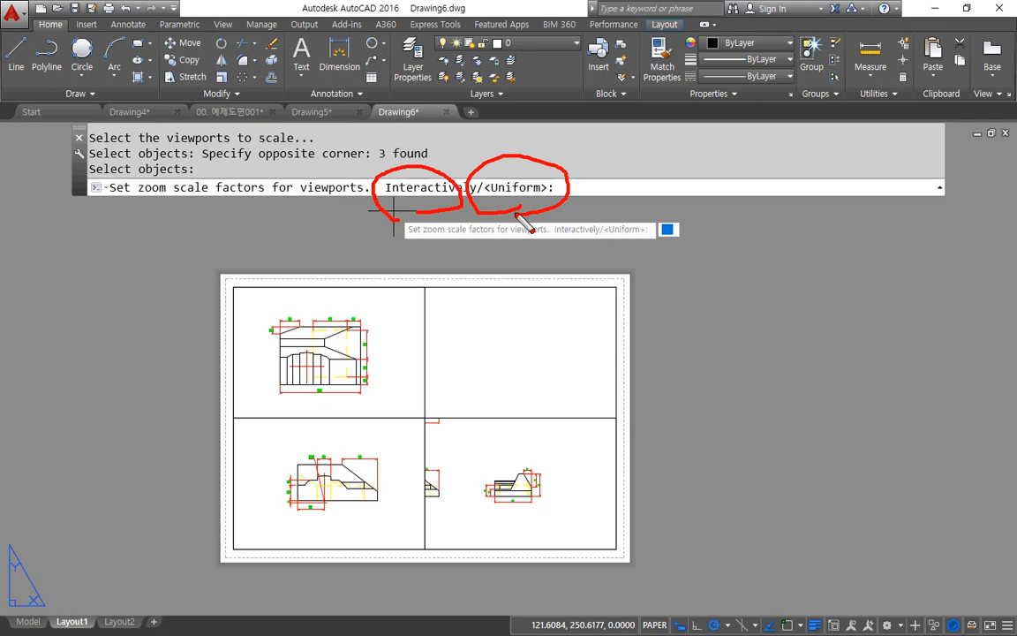
pyautogui.press('Escape')
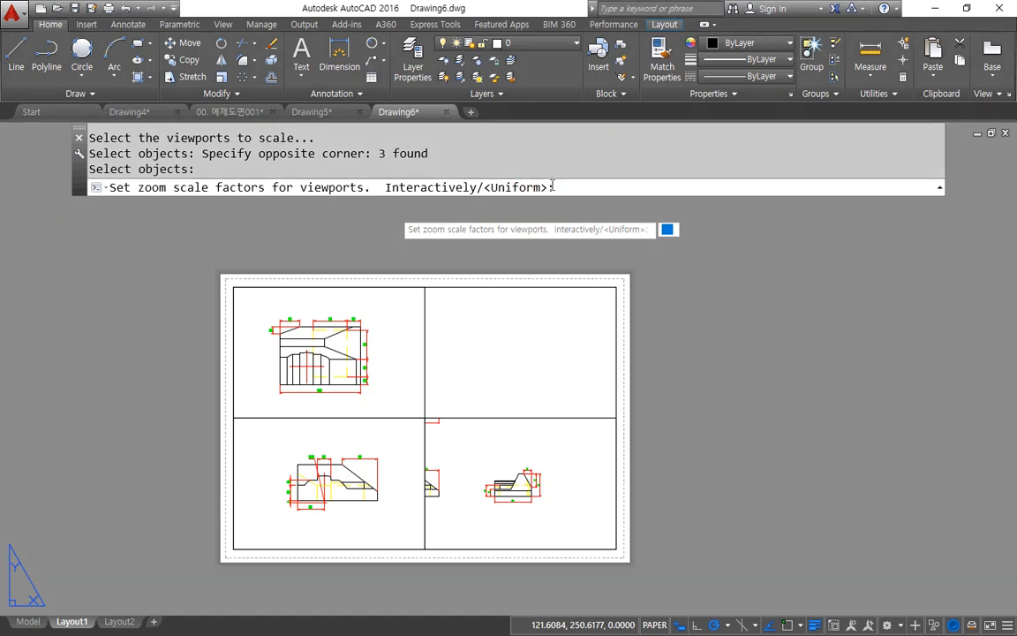
pyautogui.press('Return')
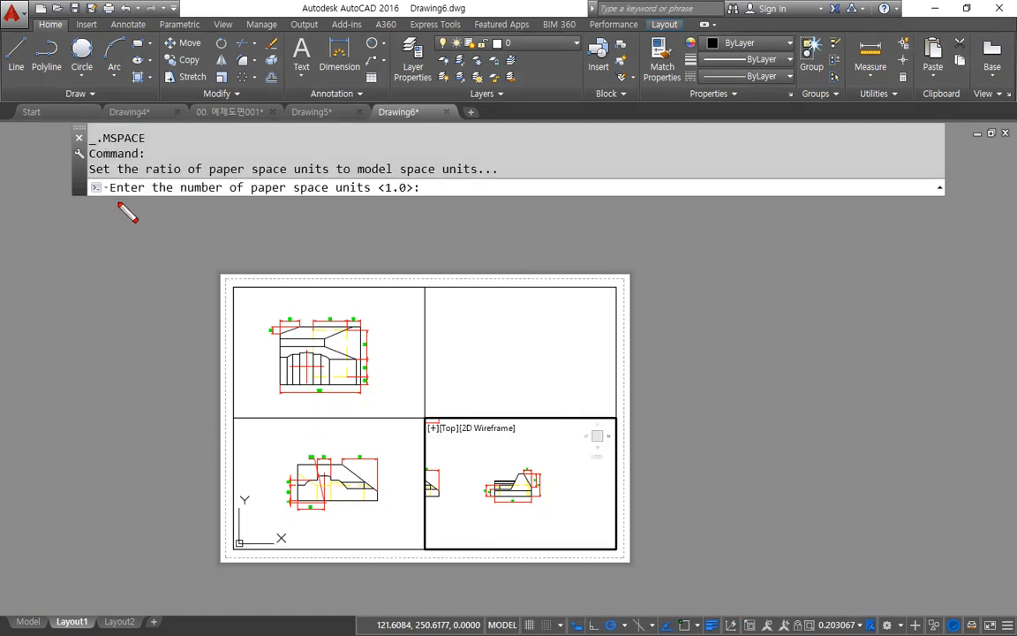
pyautogui.moveTo(162, 204); pyautogui.dragTo(369, 196)
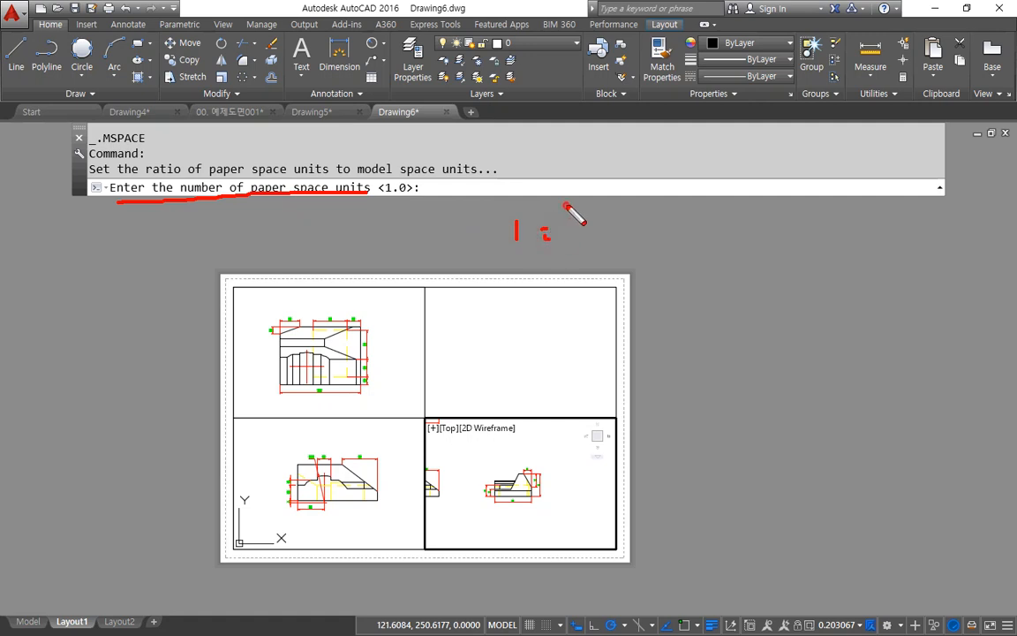
pyautogui.moveTo(490, 248); pyautogui.dragTo(515, 263)
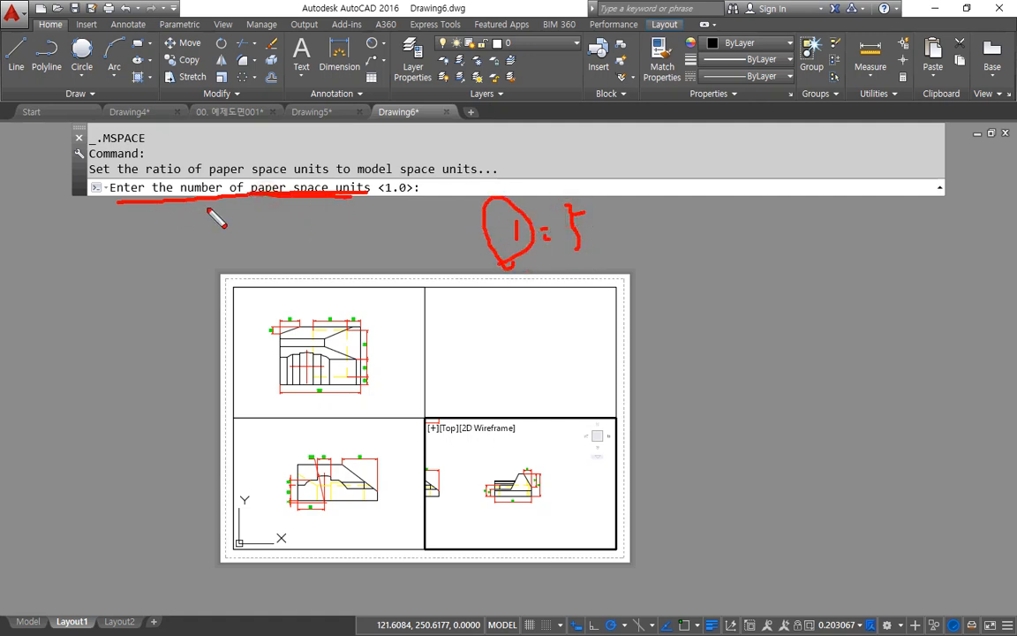
pyautogui.moveTo(207, 208); pyautogui.dragTo(346, 205)
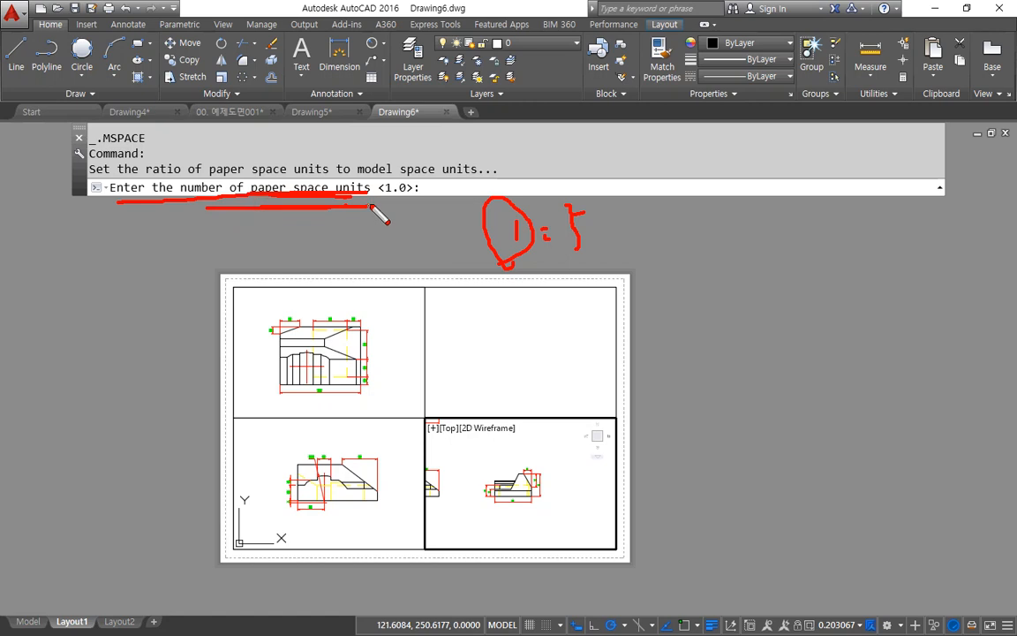
pyautogui.press('Escape')
pyautogui.press('Return')
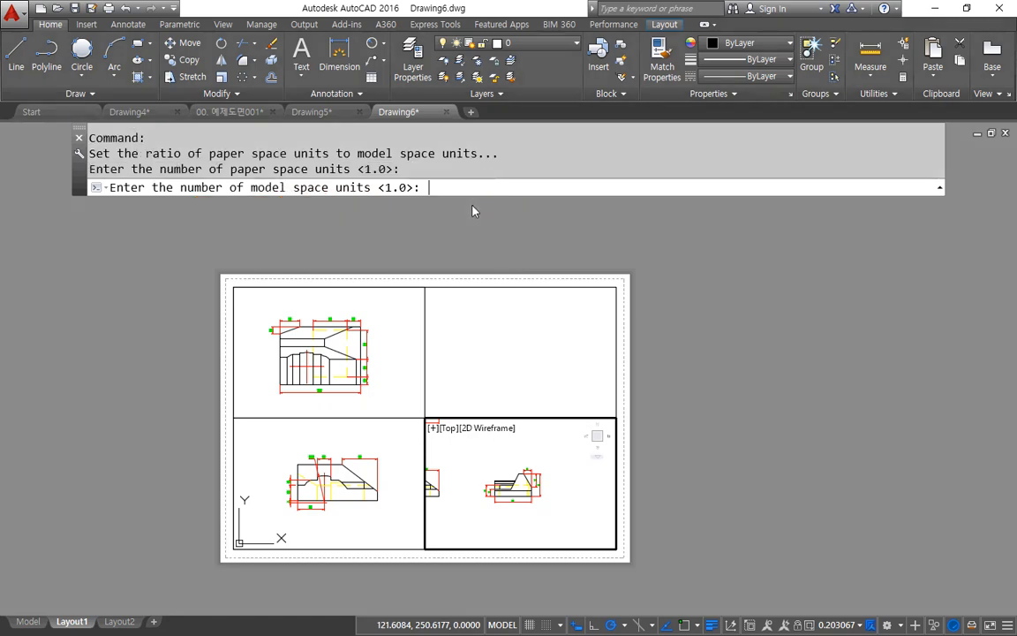
pyautogui.write('2')
pyautogui.press('Return')
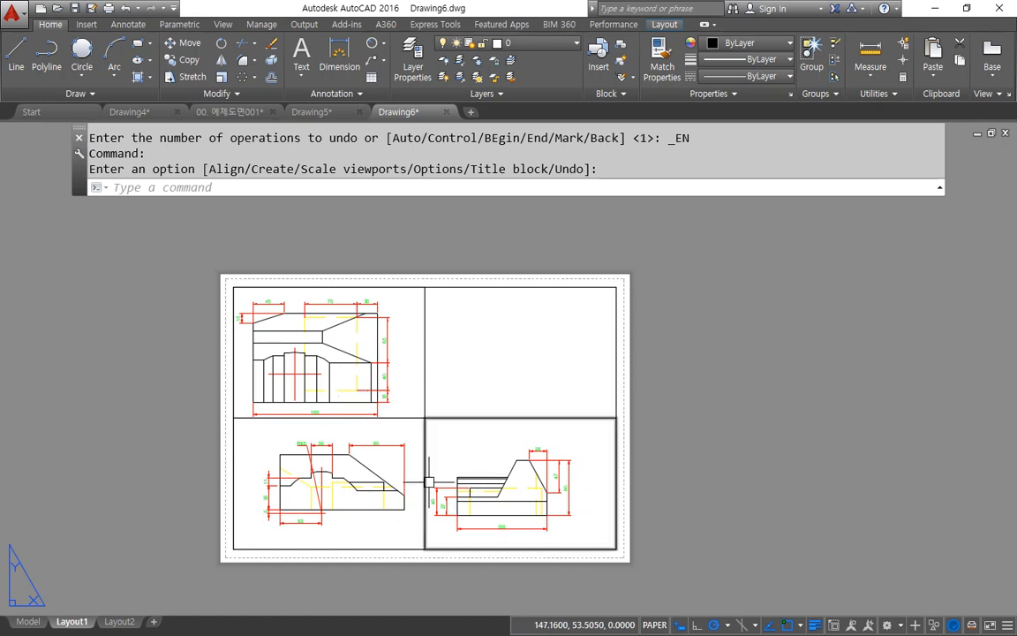
pyautogui.click(397, 427)
pyautogui.click(407, 427)
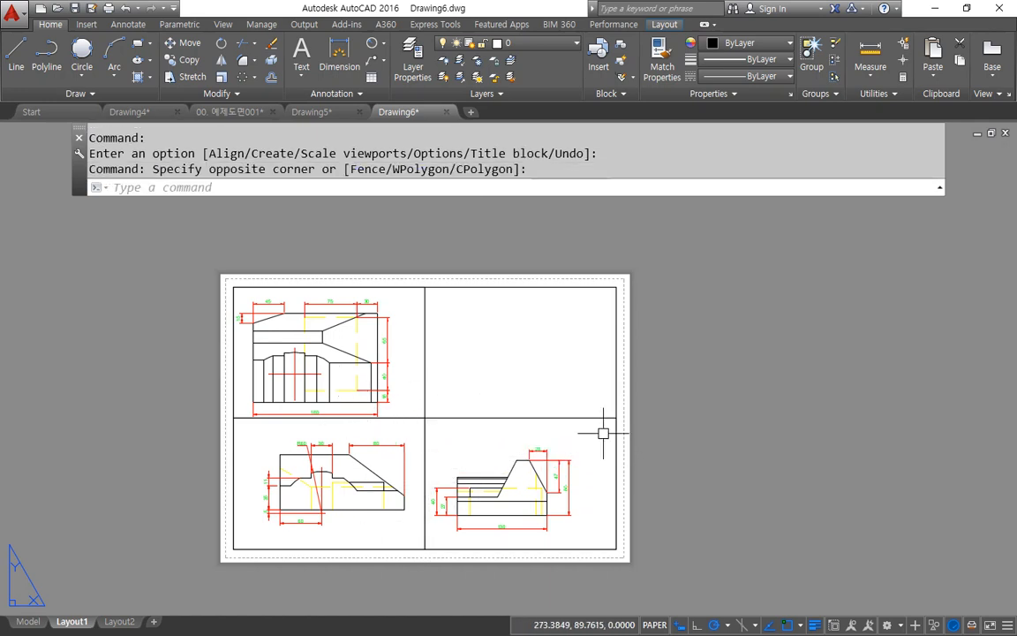
# Step: Align the side view horizontally with the front view in MVSETUP, using the front view's bottom-right endpoint as base point and an endpoint in the side view
pyautogui.press('Return')
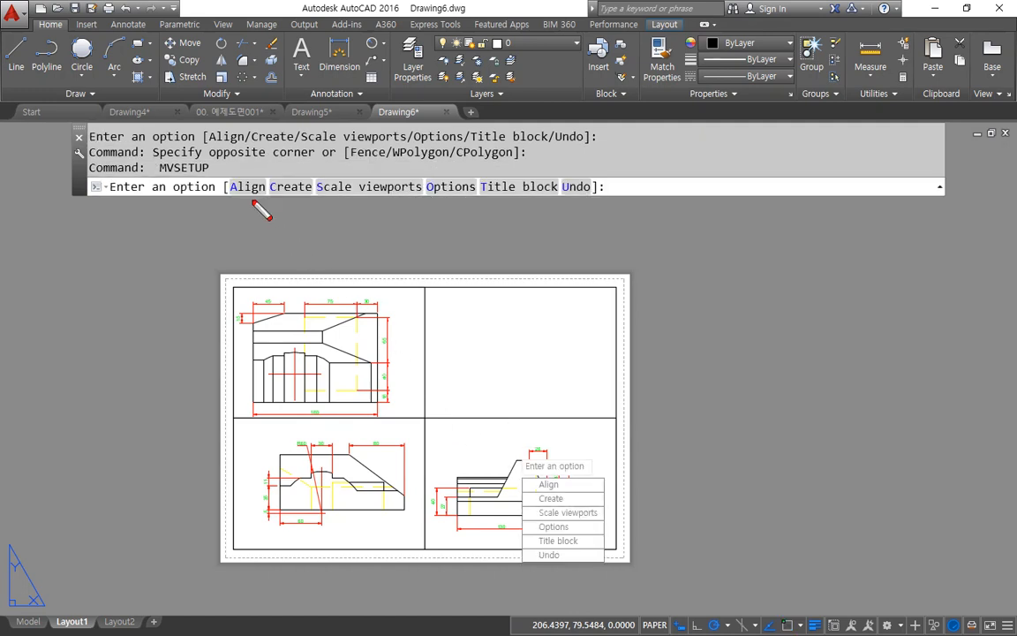
pyautogui.moveTo(242, 207)
pyautogui.mouseDown()
pyautogui.moveTo(249, 151)
pyautogui.moveTo(240, 217)
pyautogui.mouseUp()
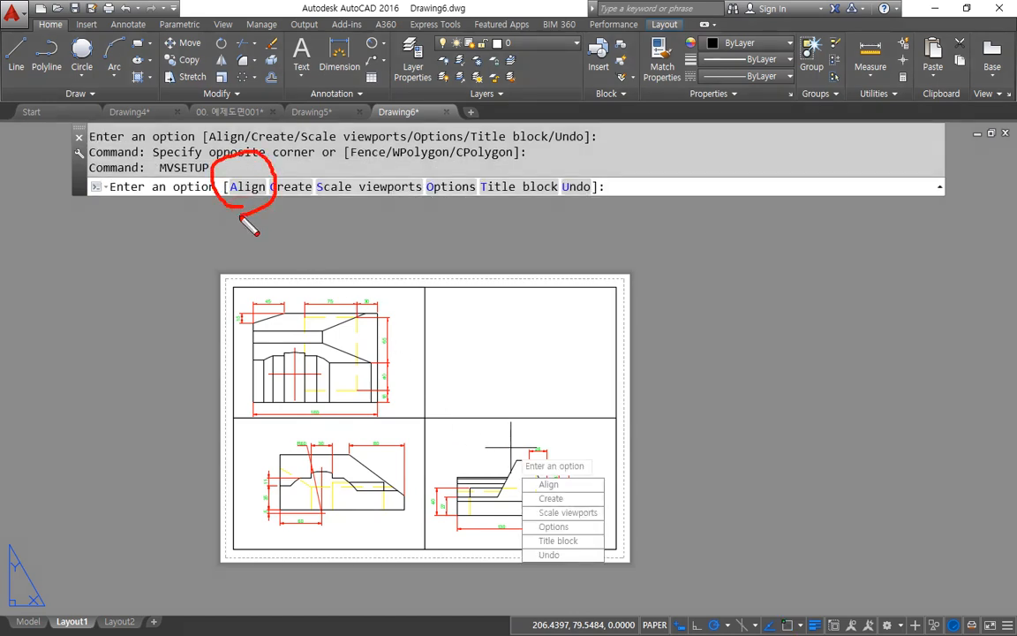
pyautogui.moveTo(393, 509); pyautogui.dragTo(459, 508)
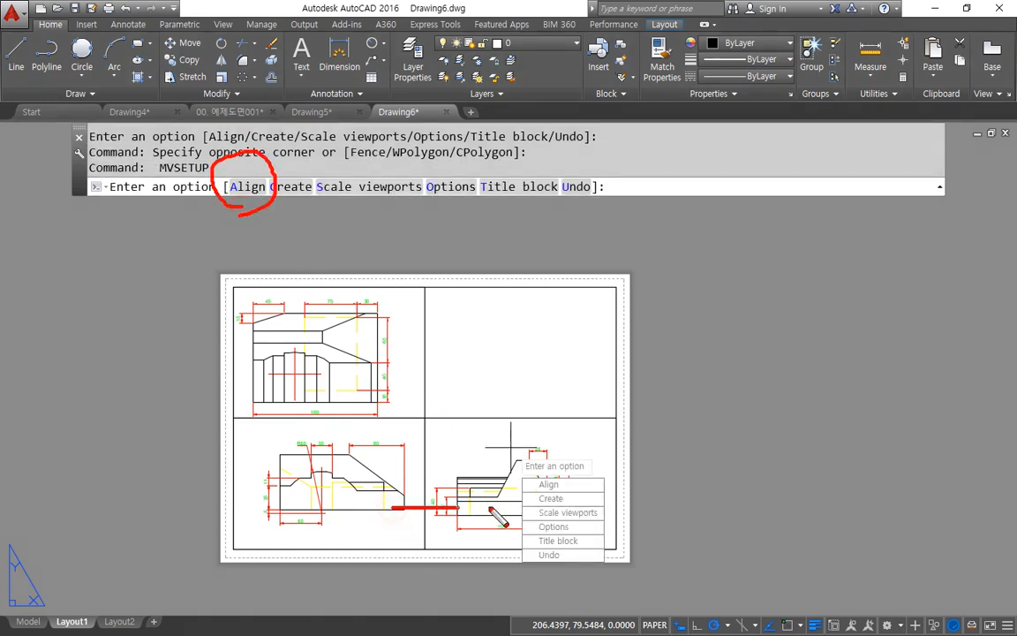
pyautogui.moveTo(344, 453); pyautogui.dragTo(558, 452)
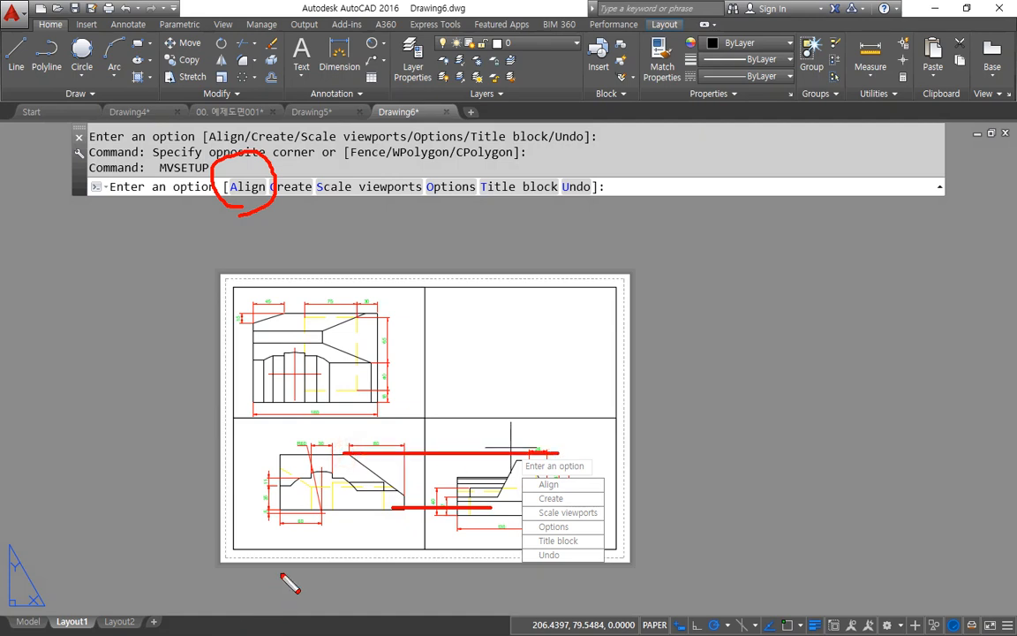
pyautogui.scroll(6, 404, 476)
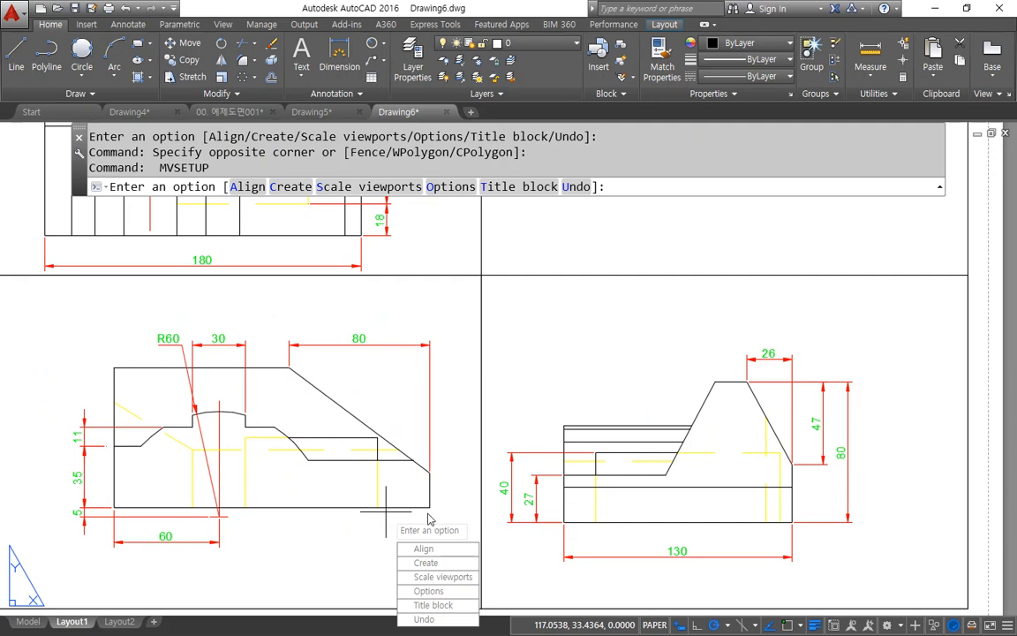
pyautogui.moveTo(411, 510); pyautogui.dragTo(620, 509)
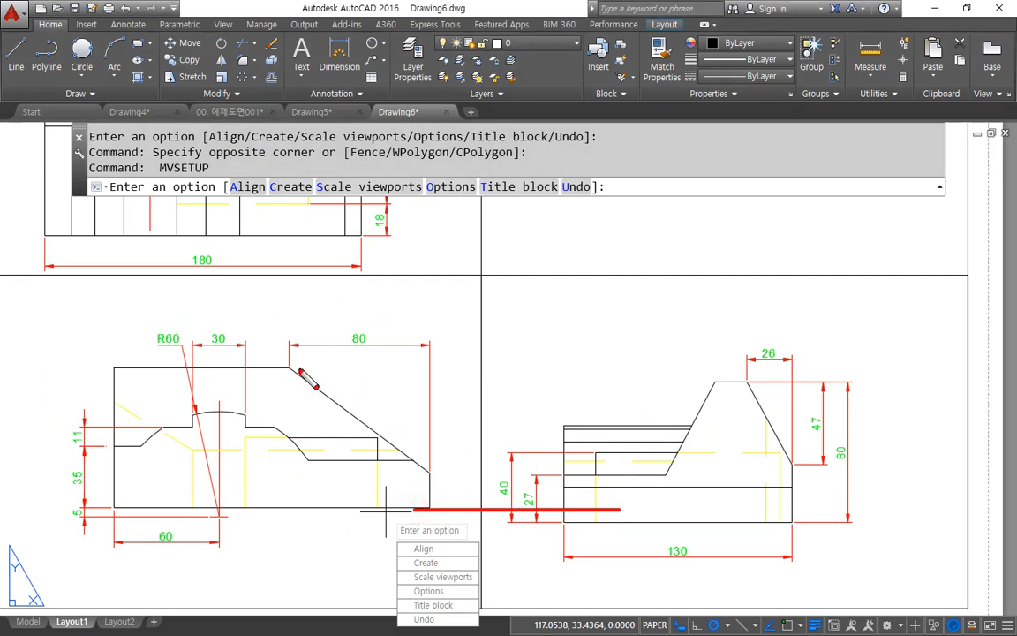
pyautogui.moveTo(291, 367); pyautogui.dragTo(694, 367)
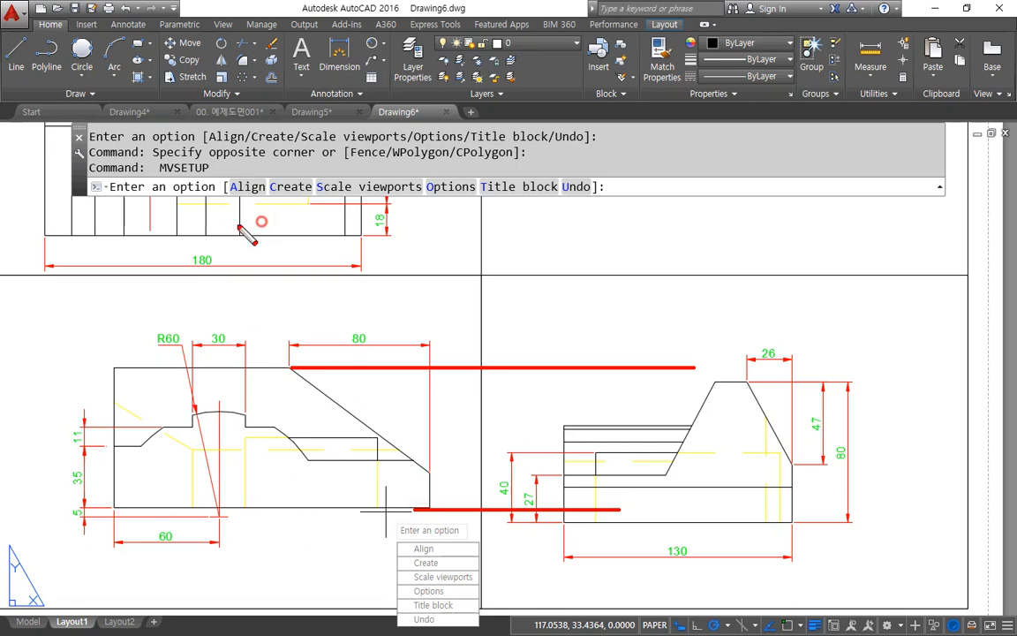
pyautogui.moveTo(253, 174); pyautogui.dragTo(268, 211)
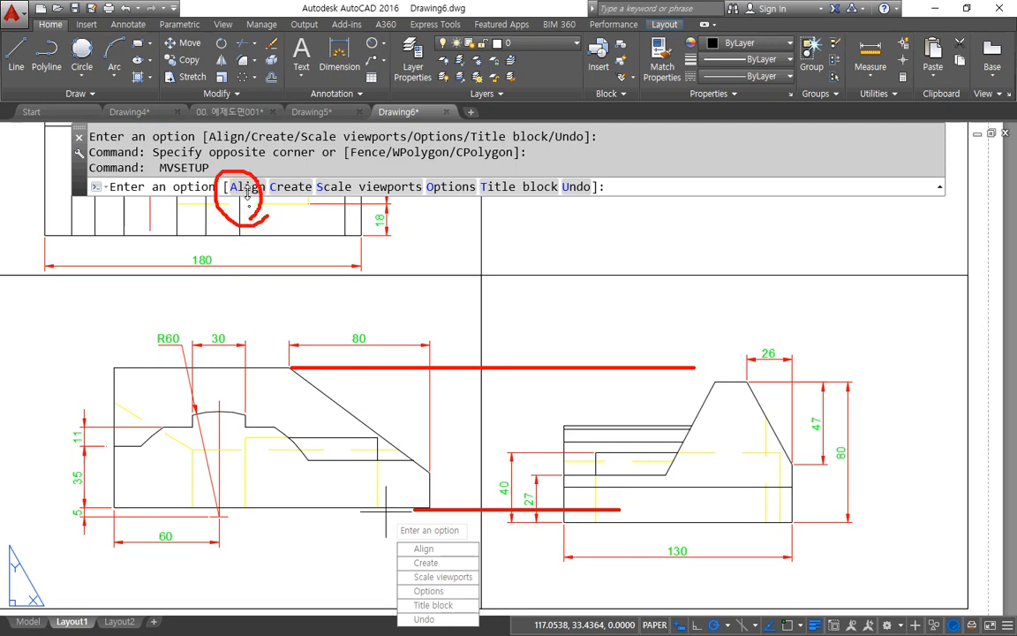
pyautogui.click(246, 188)
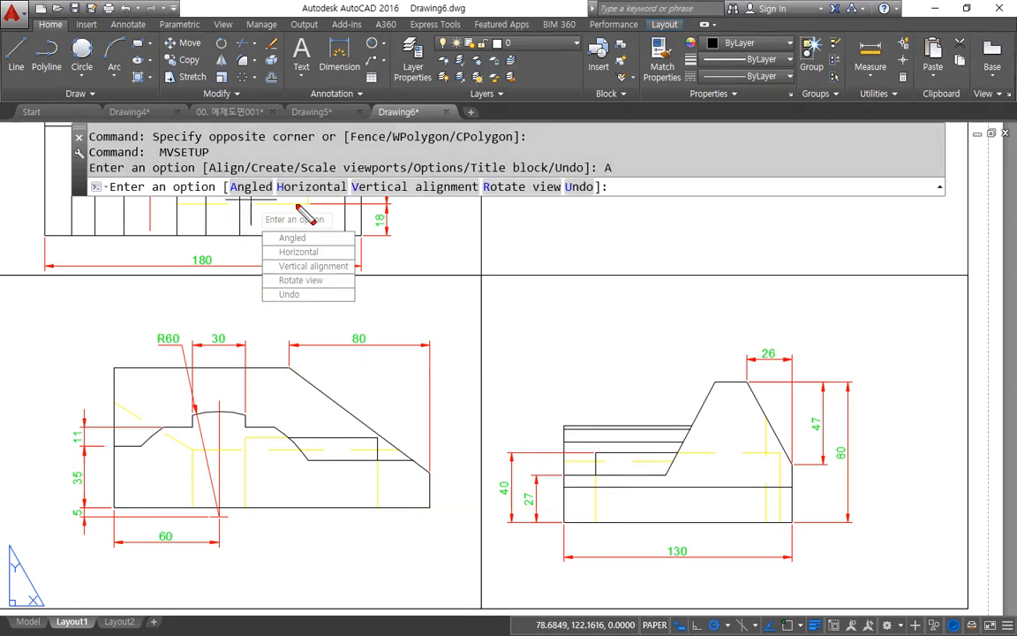
pyautogui.moveTo(301, 206); pyautogui.dragTo(335, 218)
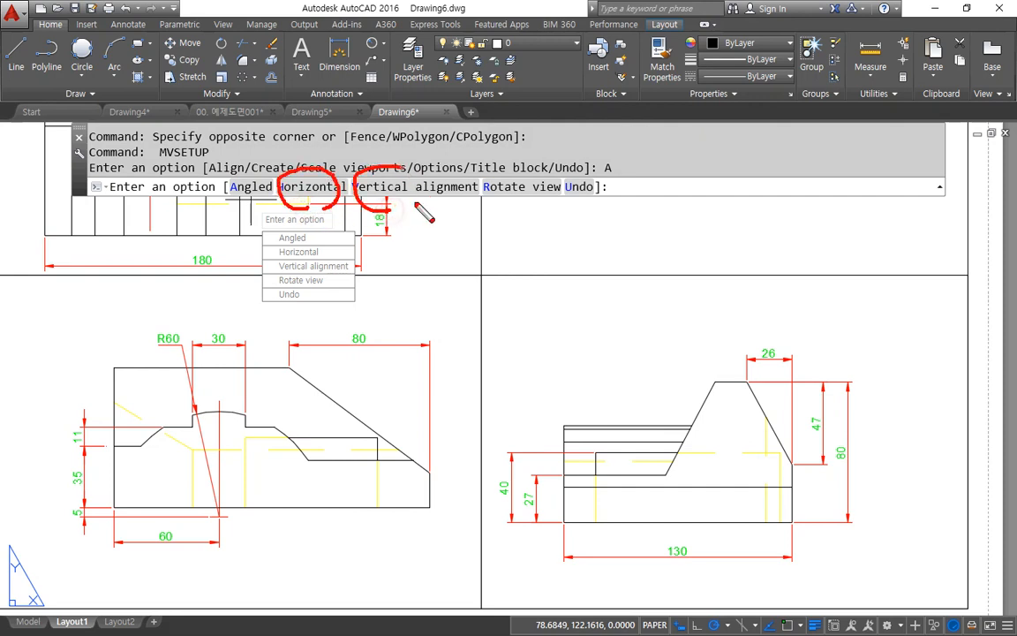
pyautogui.moveTo(415, 209); pyautogui.dragTo(402, 234)
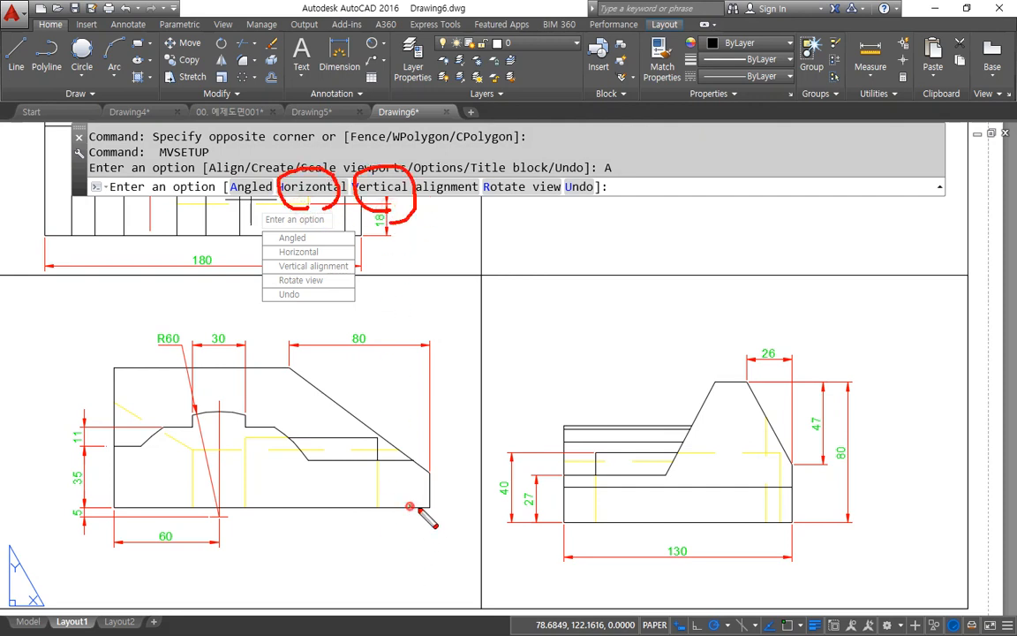
pyautogui.moveTo(410, 507); pyautogui.dragTo(695, 505)
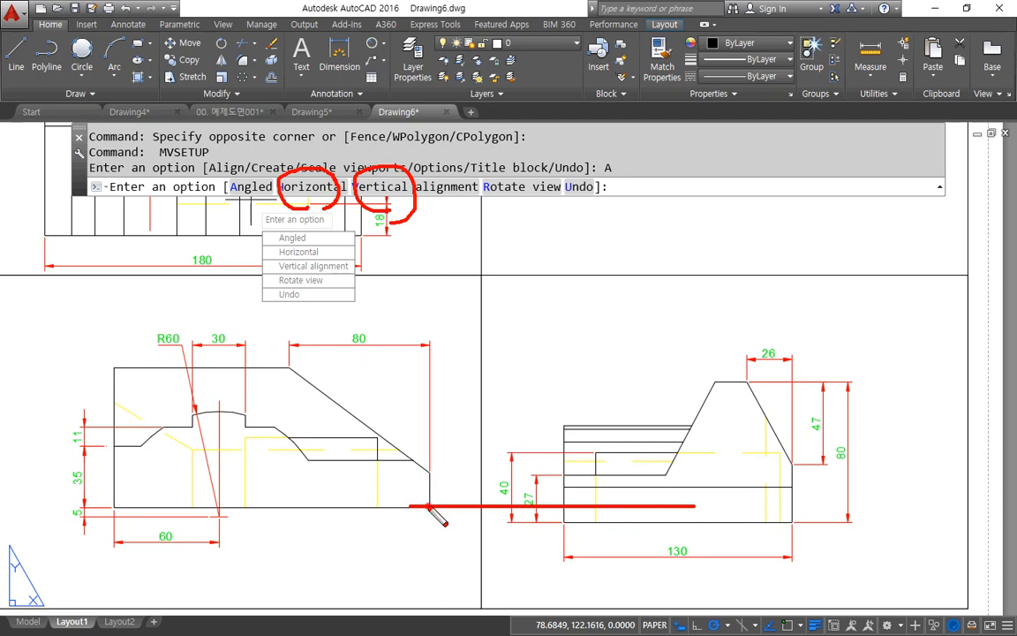
pyautogui.moveTo(429, 508); pyautogui.dragTo(428, 221)
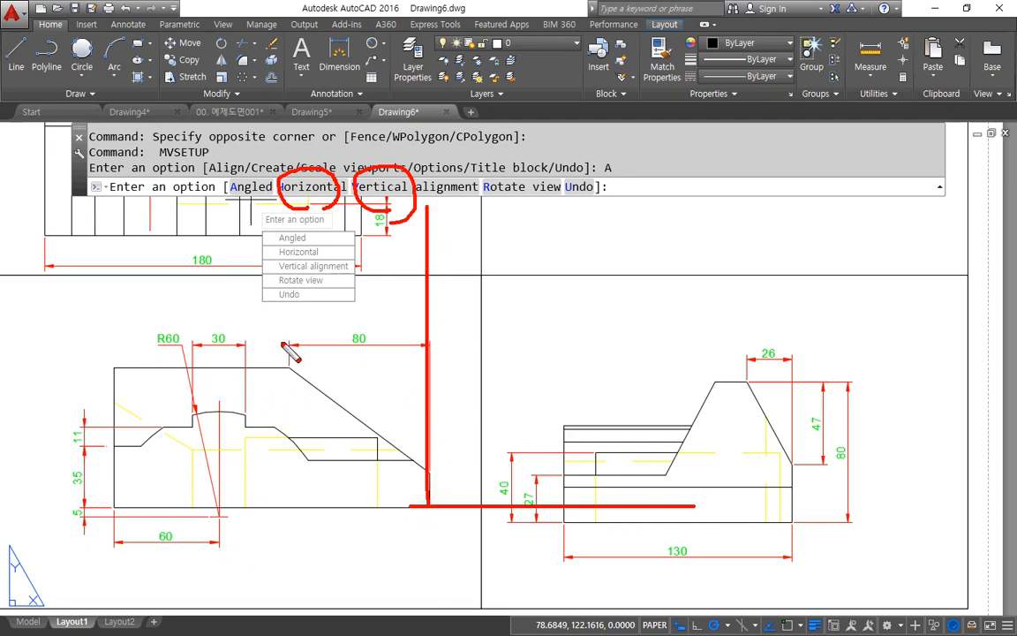
pyautogui.press('Escape')
pyautogui.click(298, 187)
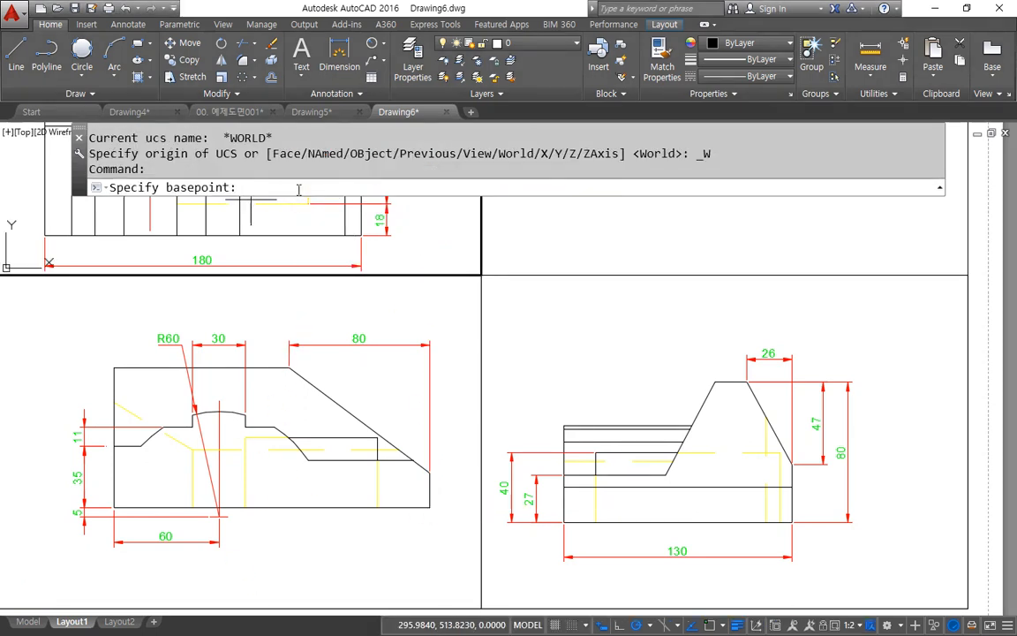
pyautogui.click(435, 515)
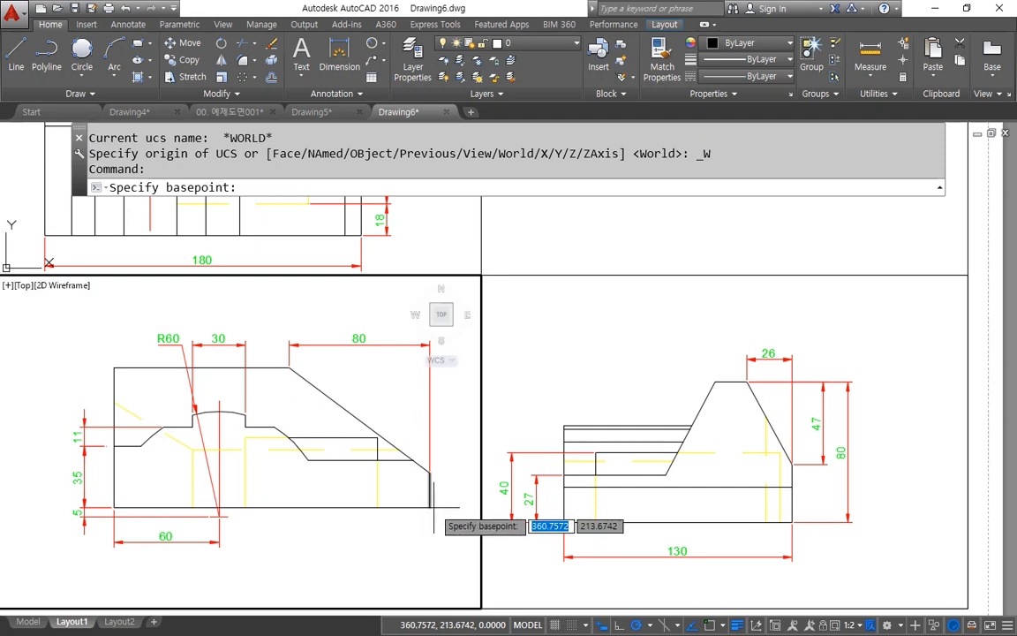
pyautogui.write('end')
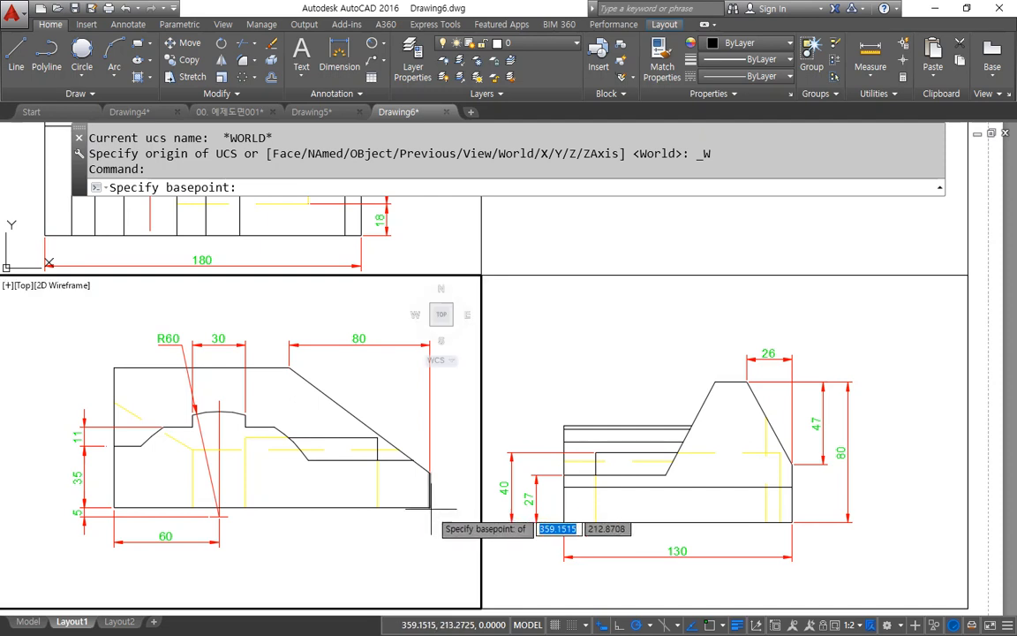
pyautogui.press('Return')
pyautogui.click(430, 507)
pyautogui.click(642, 507)
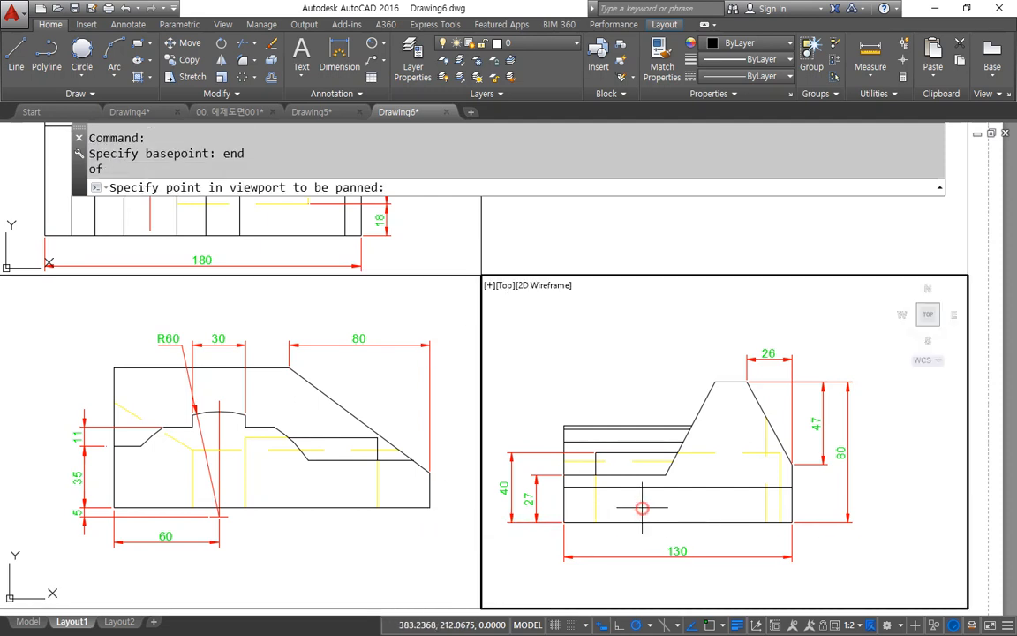
pyautogui.write('eh')
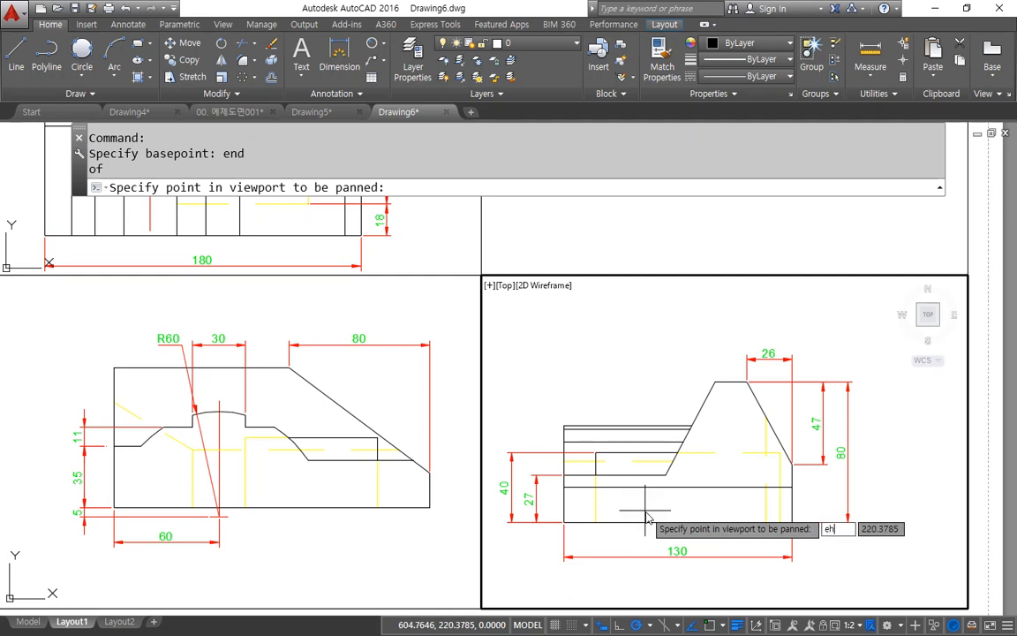
pyautogui.write('d')
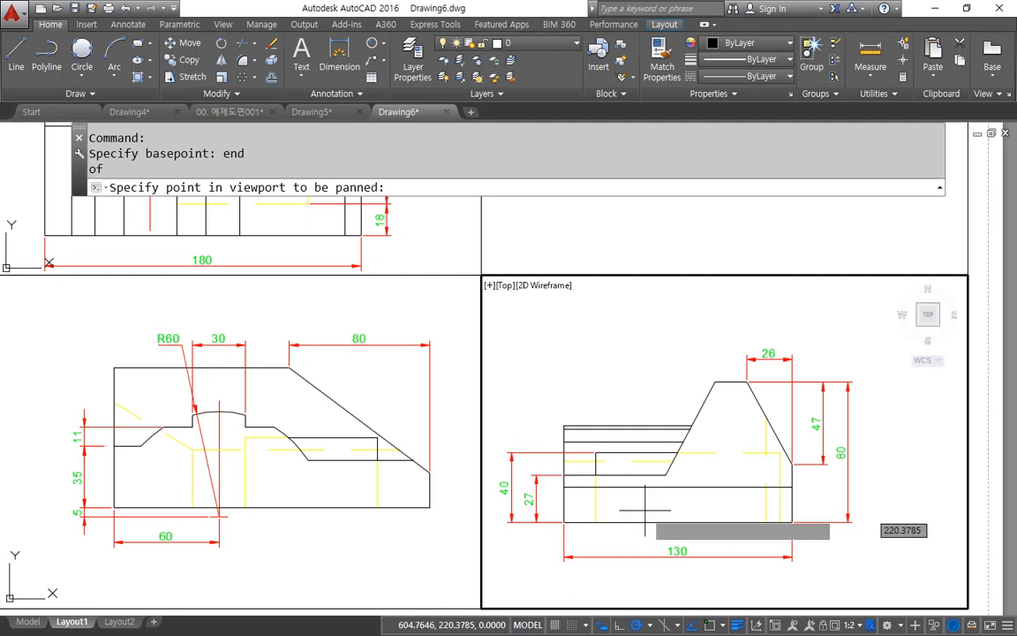
# Step: Finish the horizontal alignment with the side view's bottom-left endpoint as the point to pan, then leave MVSETUP for paper space
pyautogui.press('Return')
pyautogui.click(560, 520)
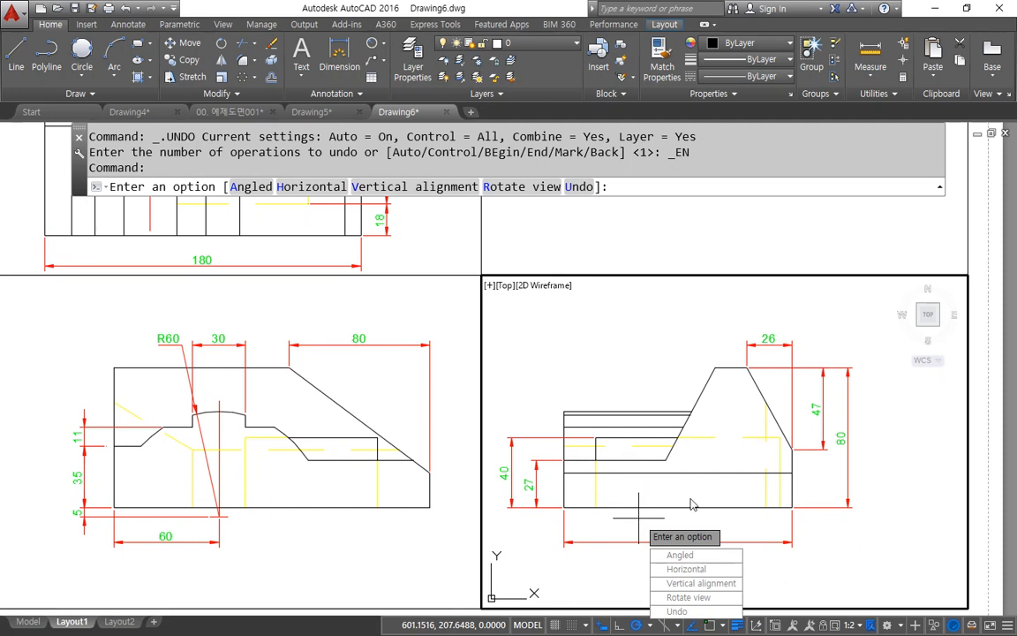
pyautogui.click(422, 320)
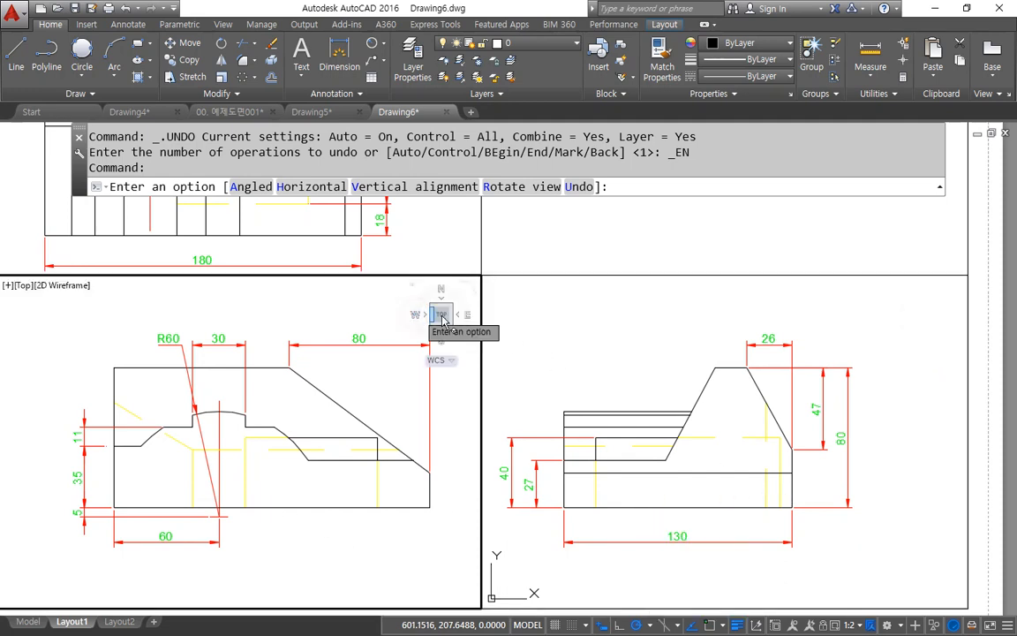
pyautogui.doubleClick(886, 256)
pyautogui.moveTo(334, 341); pyautogui.dragTo(392, 401, button='middle')
pyautogui.hotkey('ctrl', 'z')
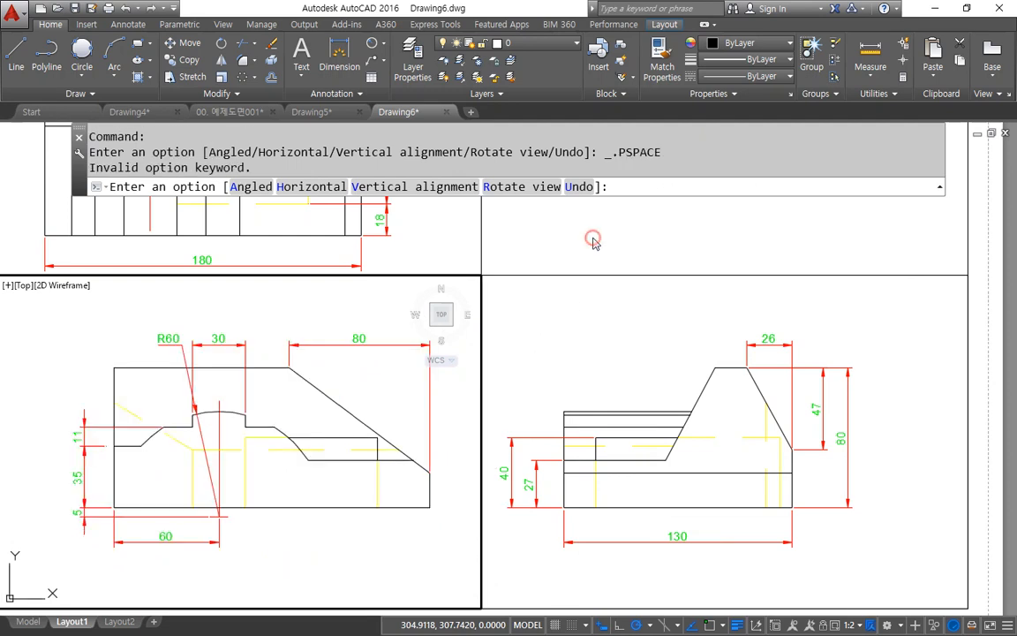
pyautogui.doubleClick(576, 237)
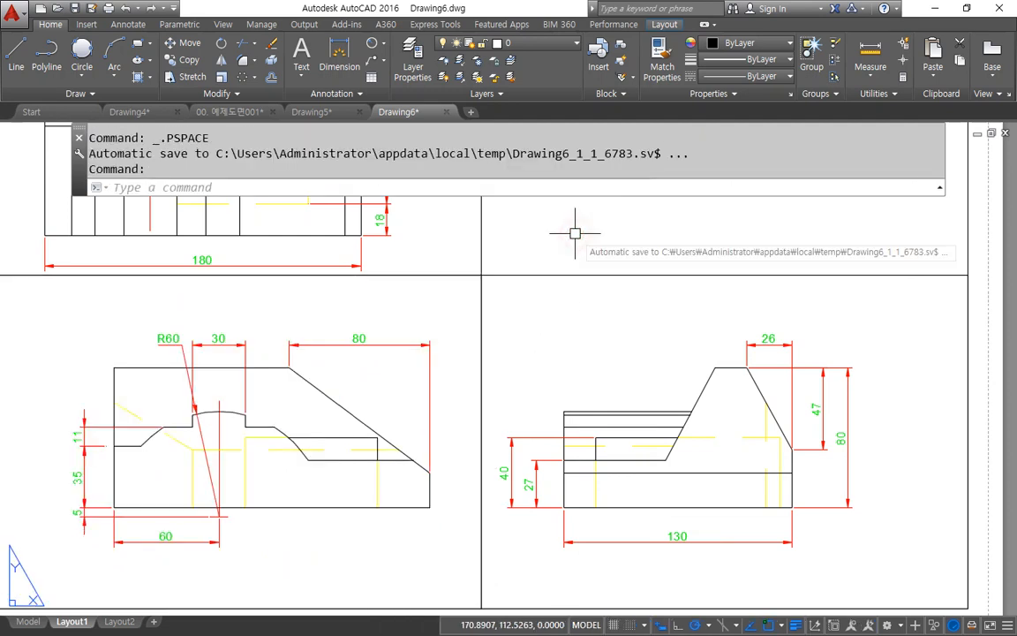
pyautogui.scroll(2, 480, 268)
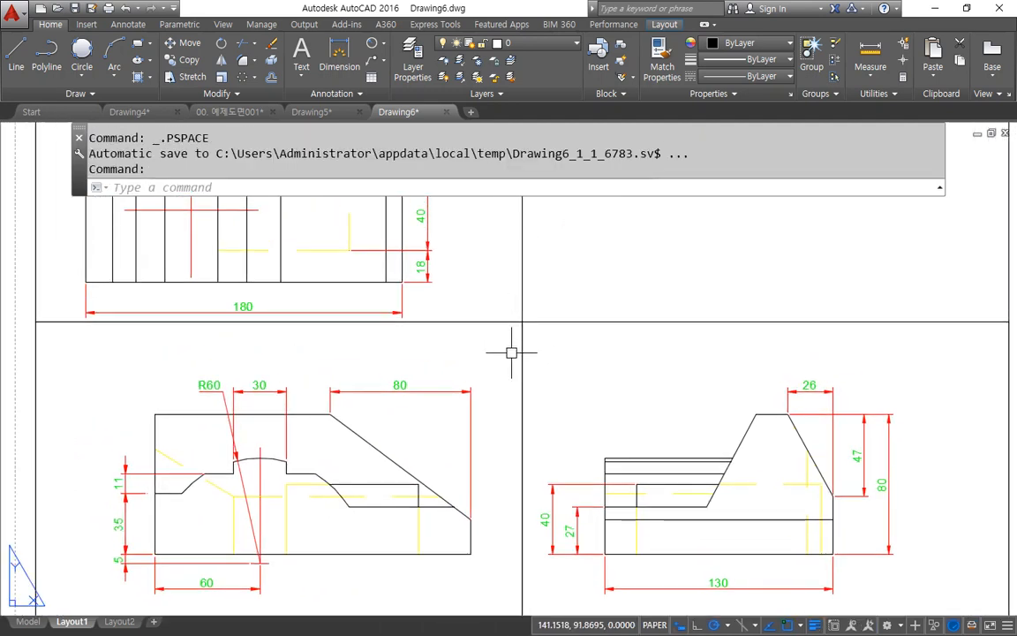
pyautogui.doubleClick(515, 346)
pyautogui.press('Escape')
pyautogui.press('Escape')
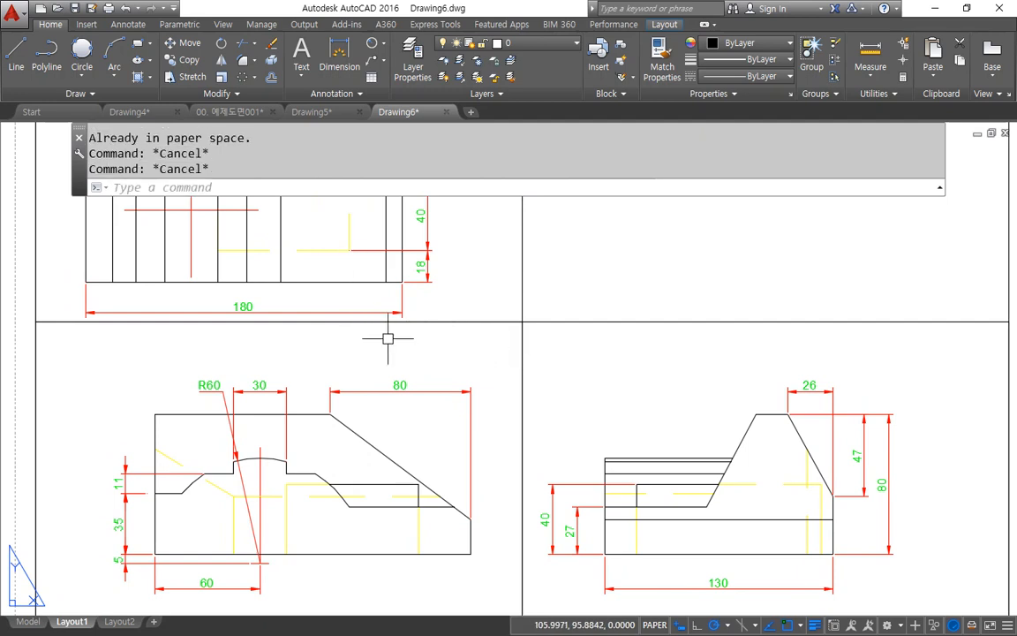
# Step: Start a vertical alignment in MVSETUP with the front view's bottom-right endpoint as the base point
pyautogui.write('mand: M')
pyautogui.write('VSETUP')
pyautogui.press('Return')
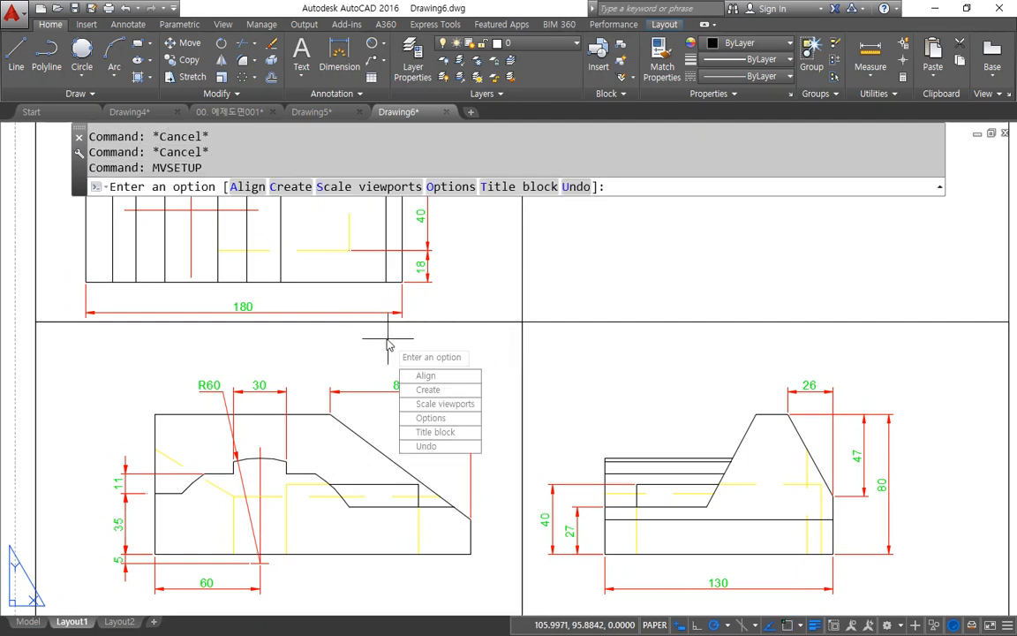
pyautogui.click(236, 187)
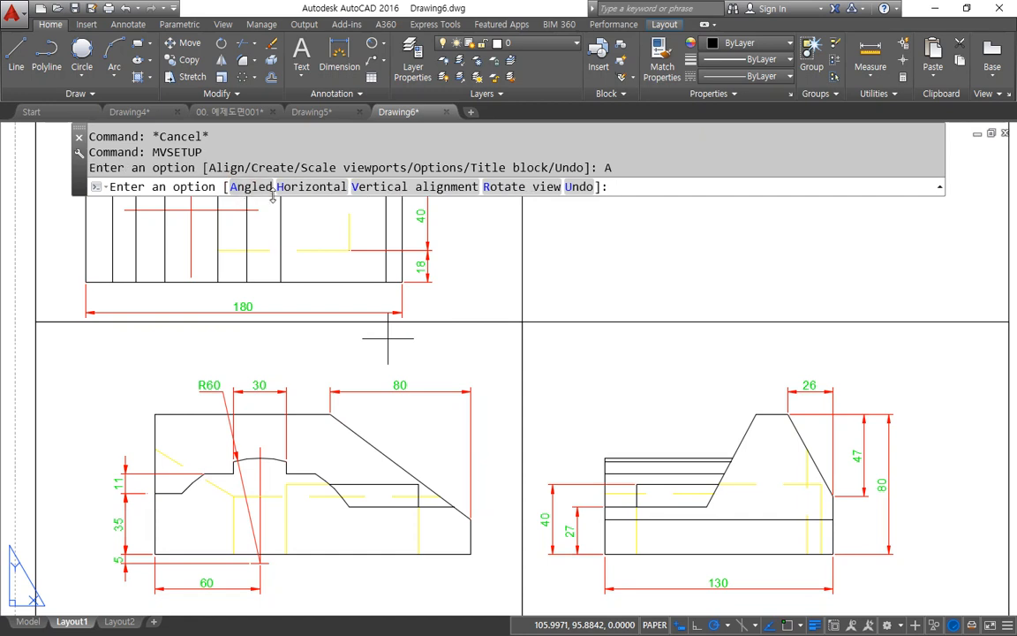
pyautogui.click(390, 187)
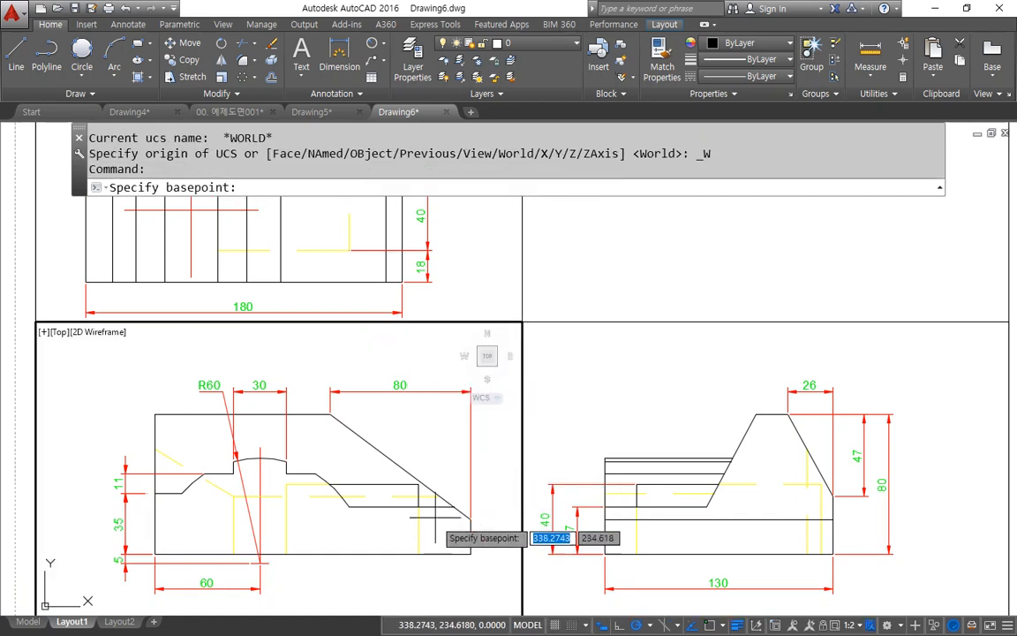
pyautogui.write('end')
pyautogui.press('Return')
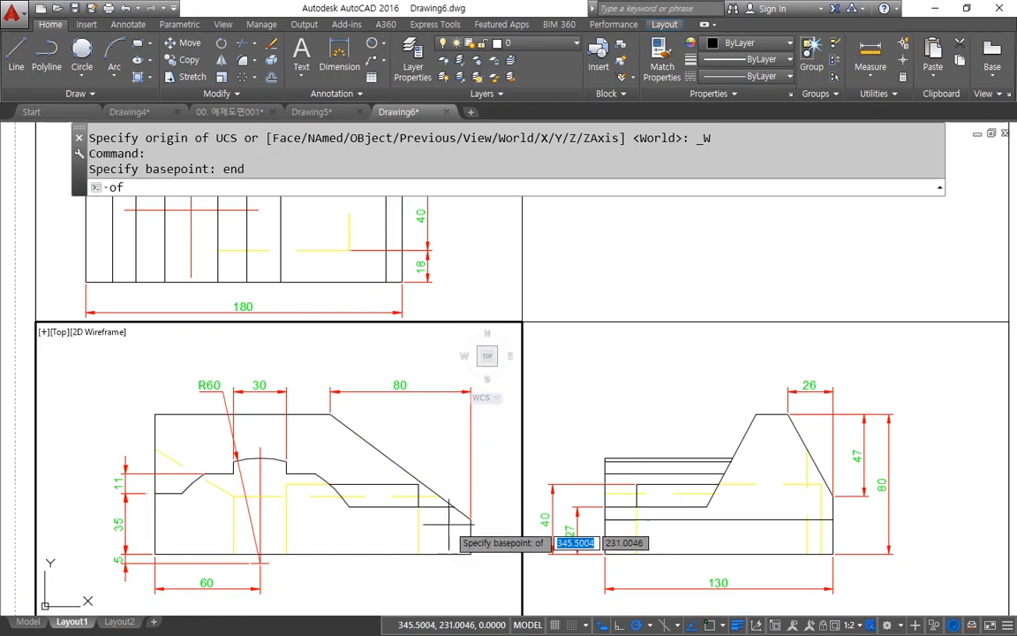
pyautogui.click(471, 554)
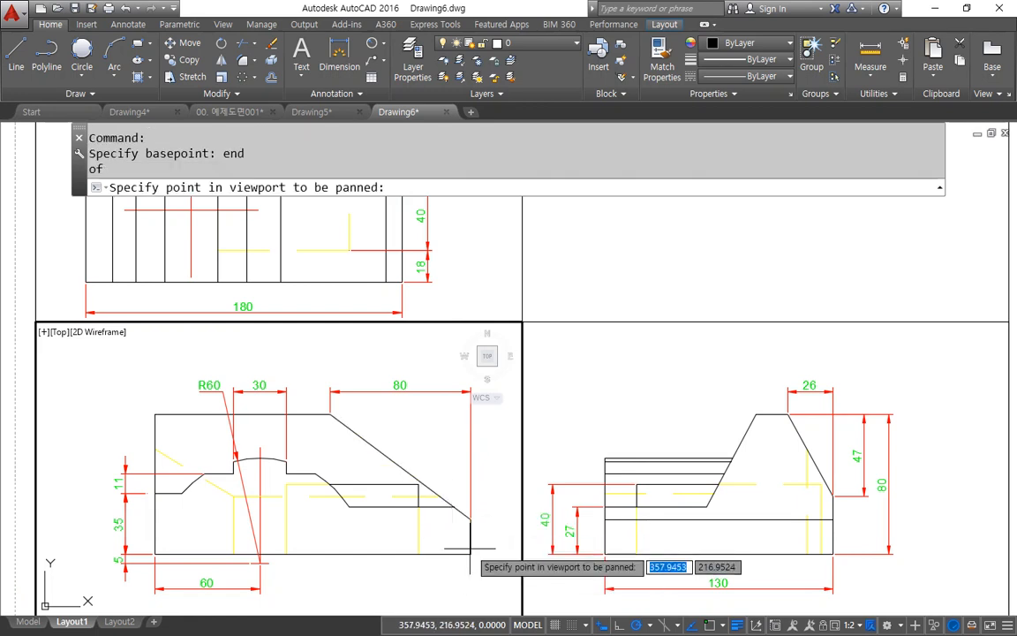
# Step: Pan the top view into vertical alignment using its bottom-right endpoint, then leave MVSETUP and return to paper space
pyautogui.click(463, 291)
pyautogui.write('en')
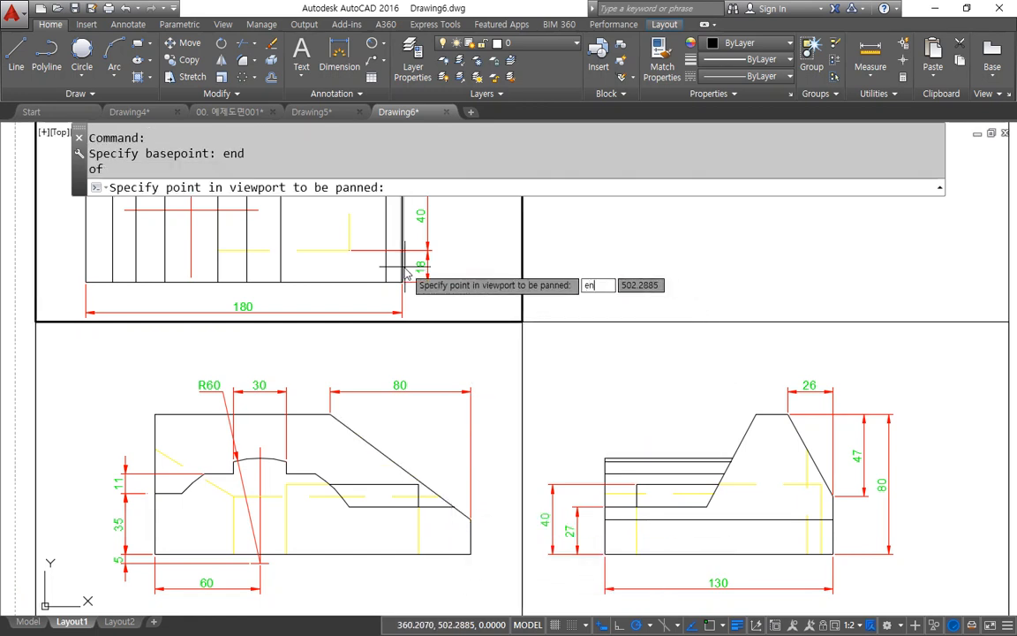
pyautogui.write('d')
pyautogui.press('Return')
pyautogui.click(405, 267)
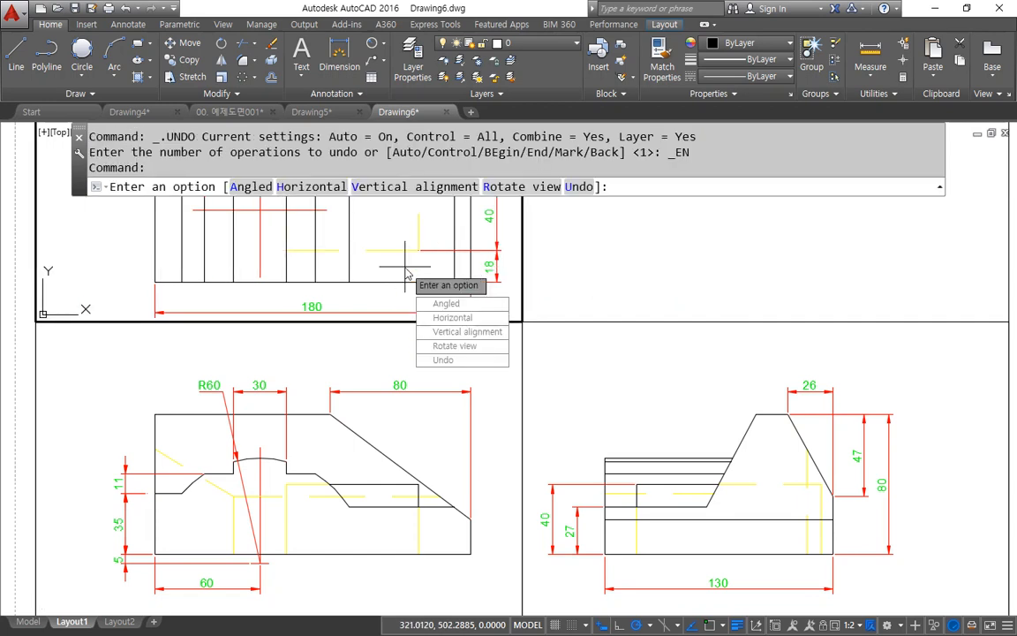
pyautogui.doubleClick(610, 280)
pyautogui.press('Escape')
pyautogui.press('Escape')
pyautogui.doubleClick(628, 263)
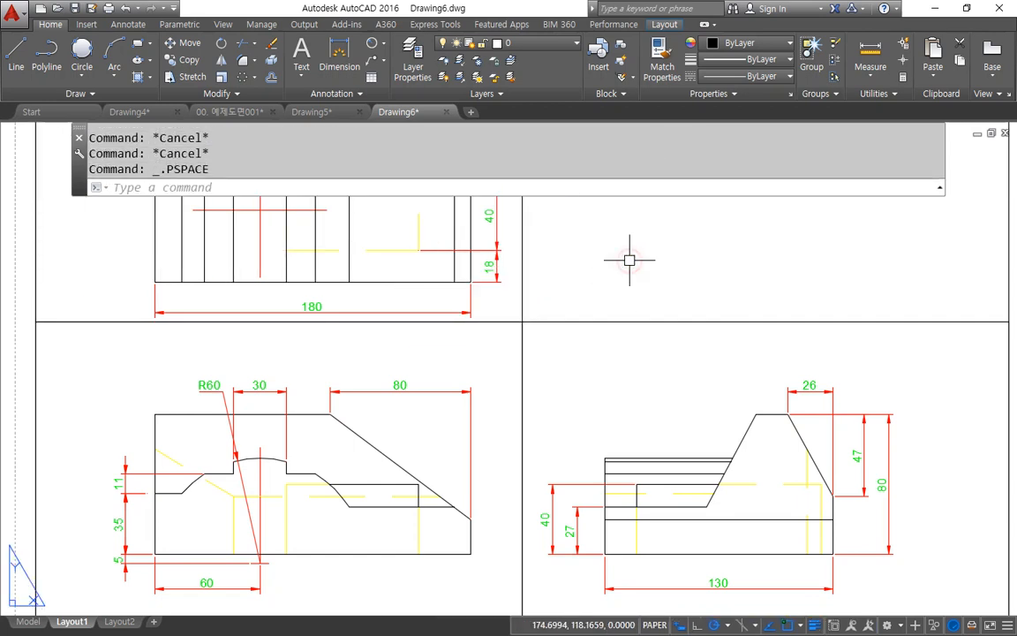
# Step: Create a new layer named mv, freeze it and close the layer manager
pyautogui.scroll(-5, 629, 259)
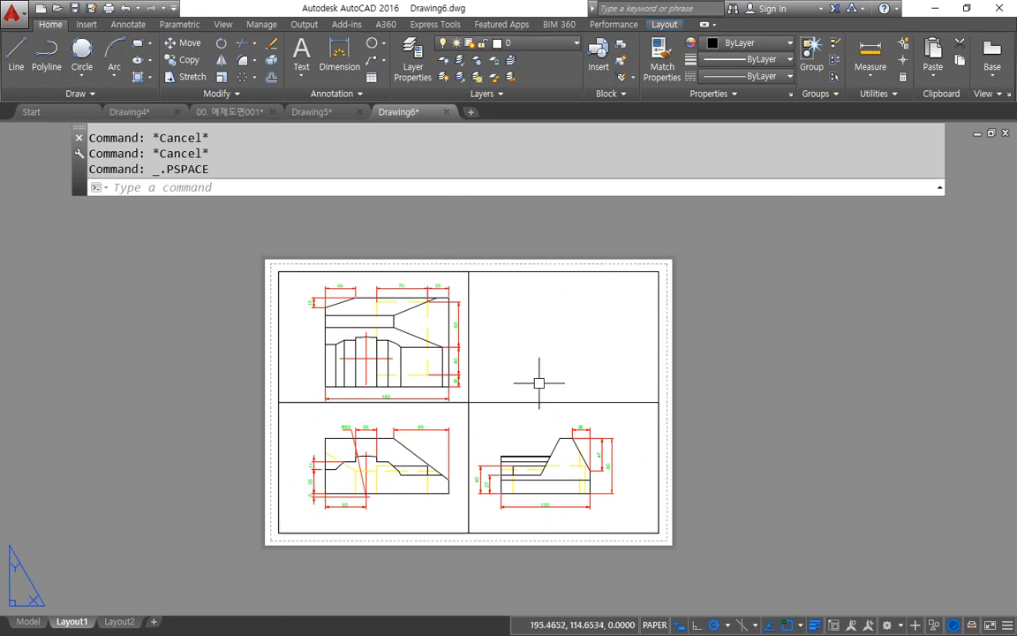
pyautogui.click(413, 58)
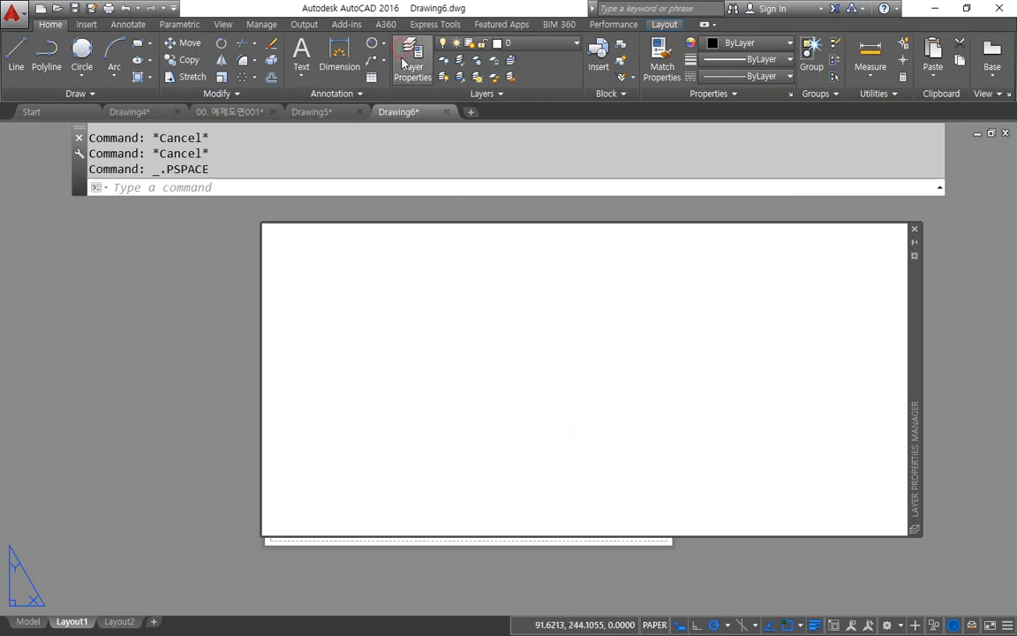
pyautogui.click(361, 253)
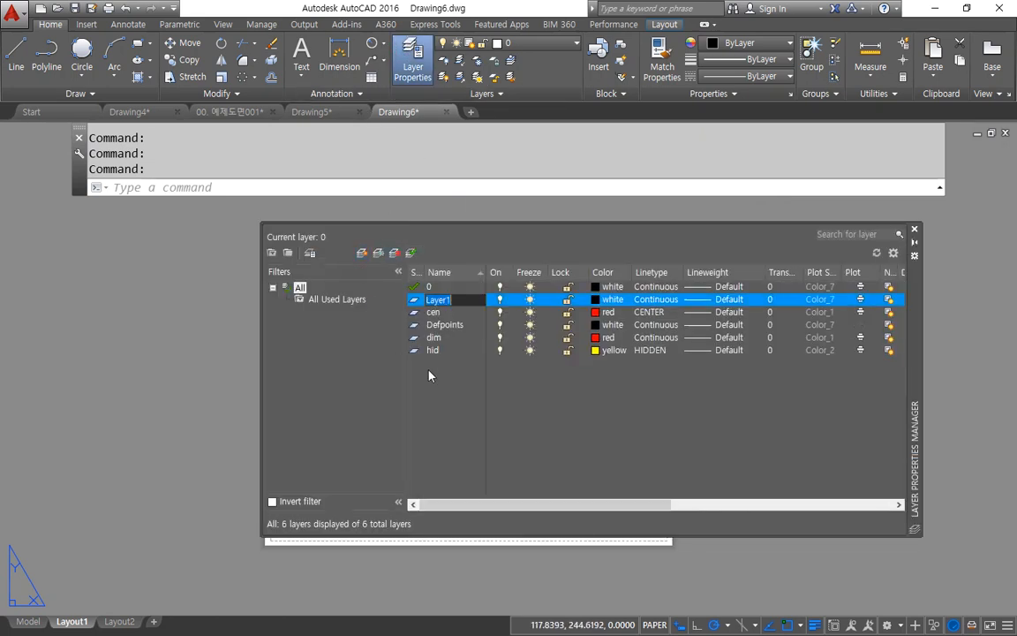
pyautogui.write('mv')
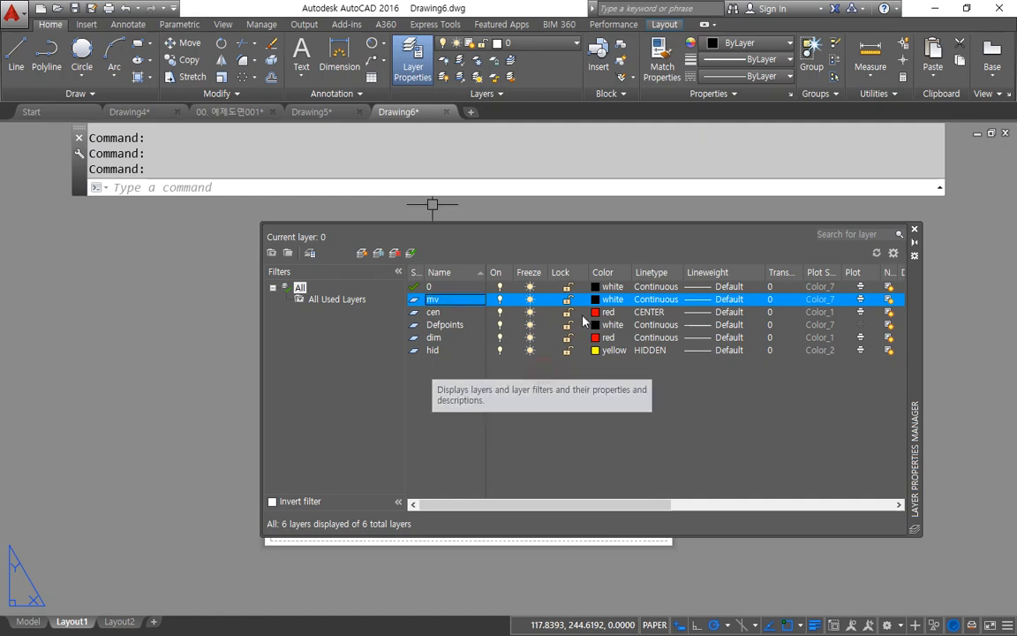
pyautogui.click(530, 299)
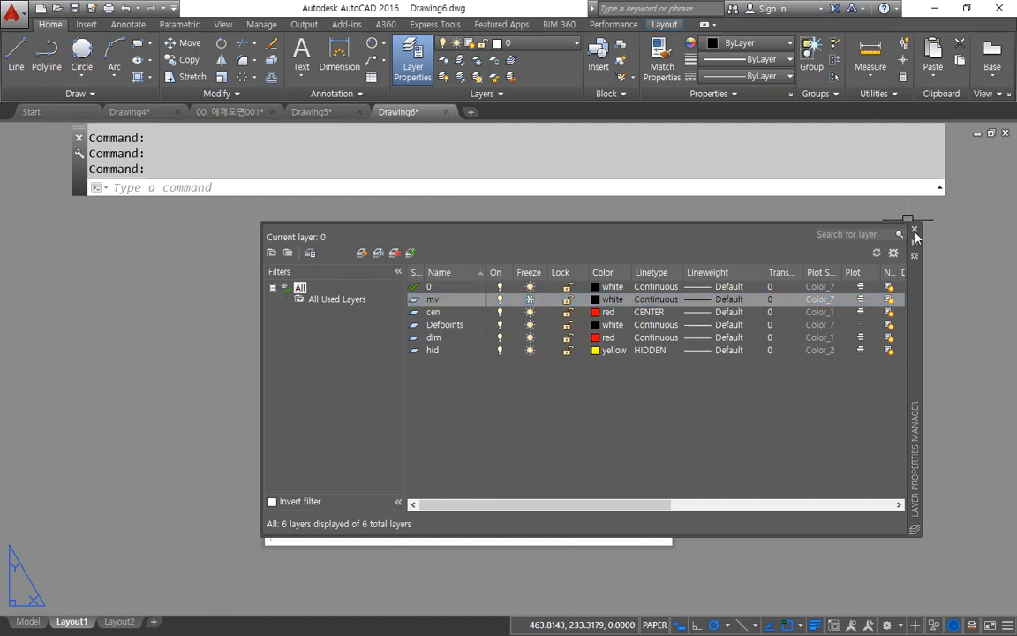
pyautogui.click(915, 227)
# Step: Put the three viewports on the frozen mv layer to hide their borders, then undo the layer change
pyautogui.click(436, 436)
pyautogui.click(417, 211)
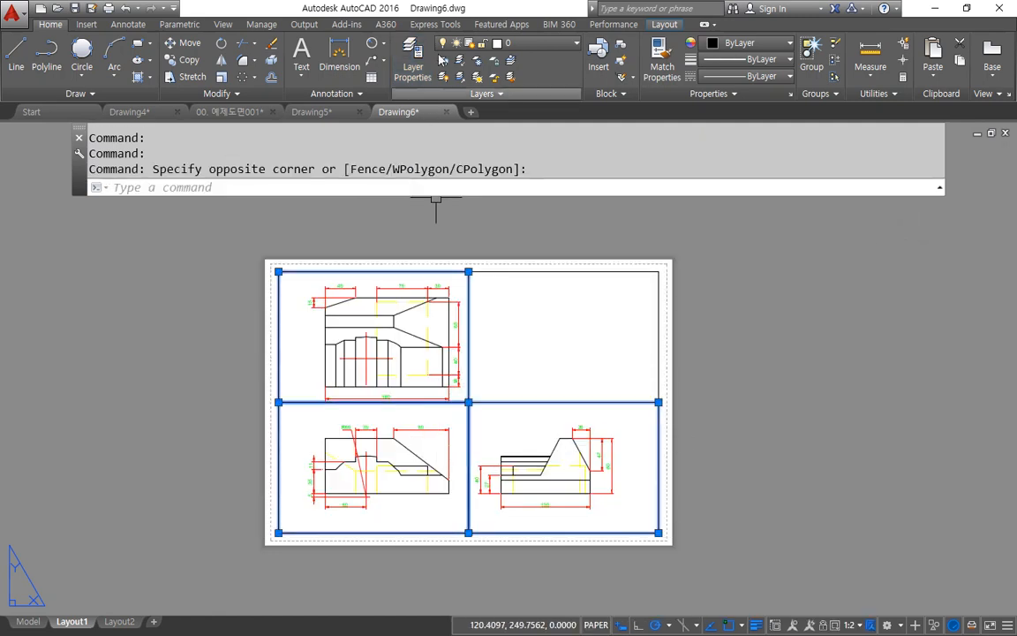
pyautogui.click(481, 44)
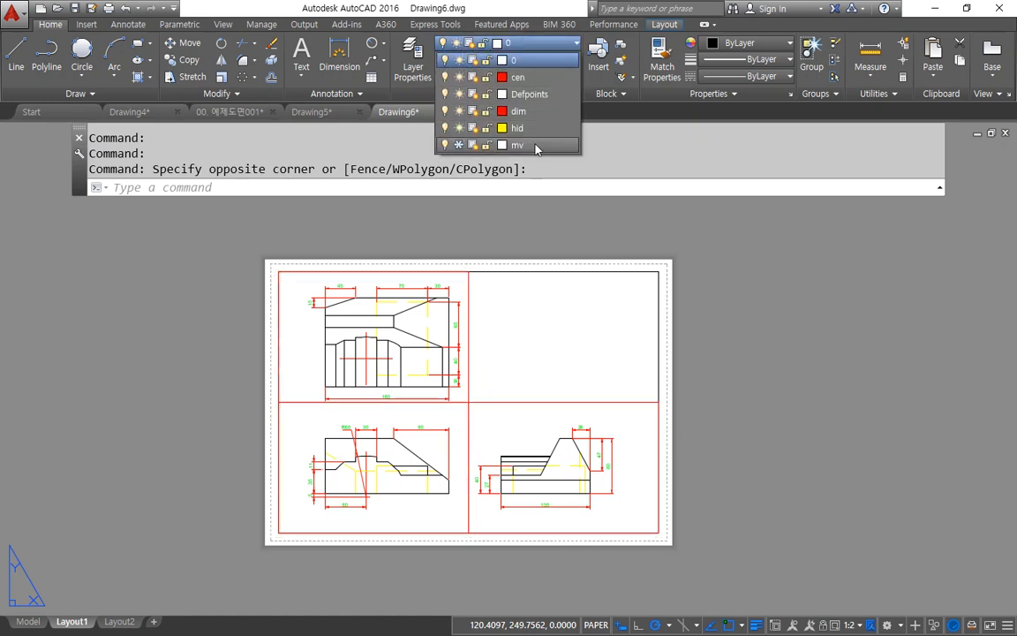
pyautogui.click(530, 133)
pyautogui.press('Escape')
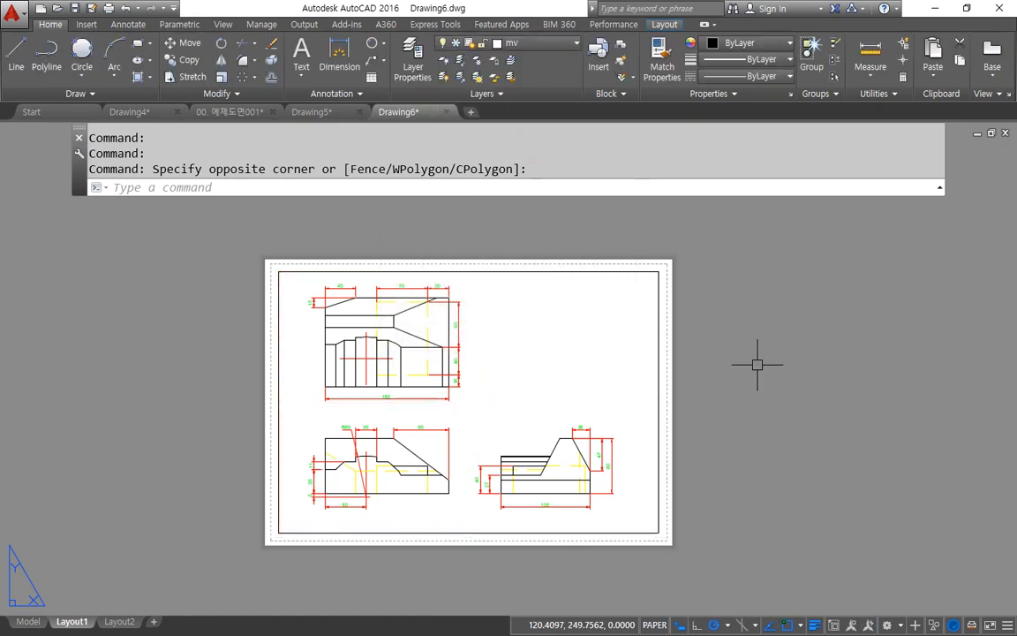
pyautogui.press('Escape')
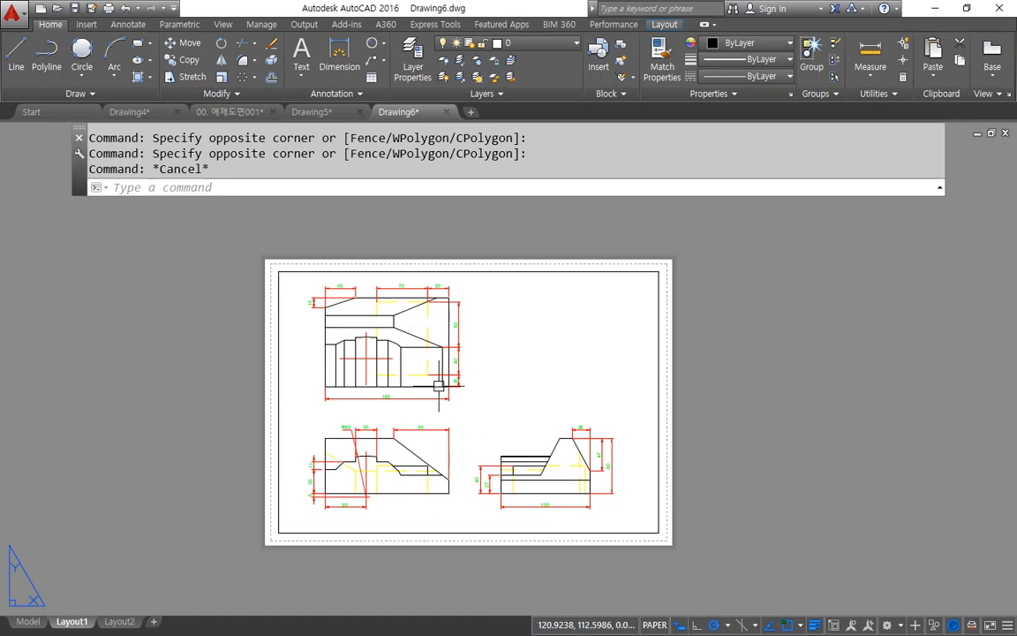
pyautogui.hotkey('ctrl', 'z')
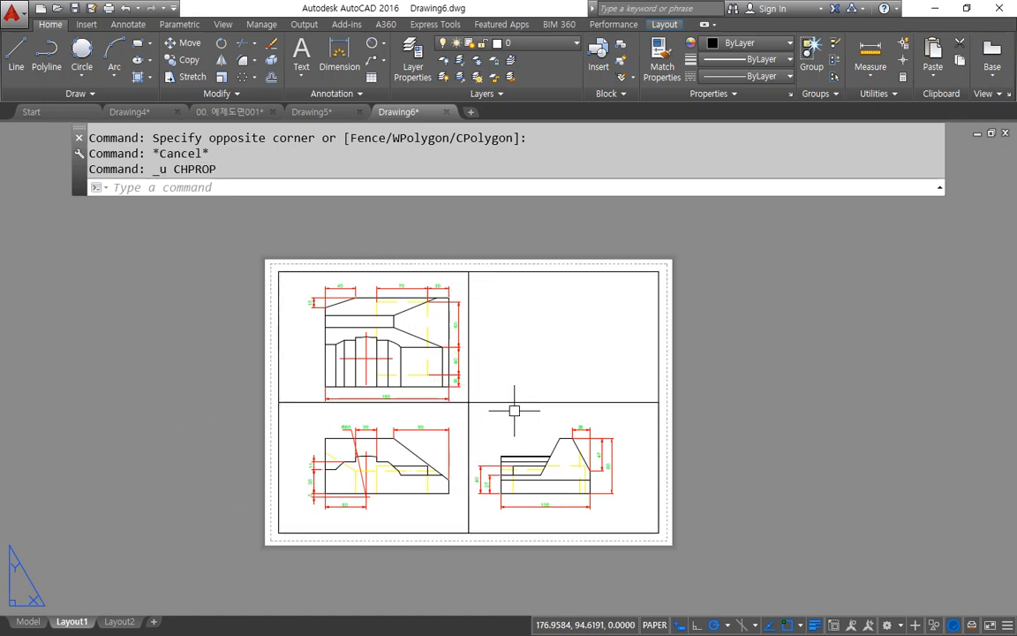
# Step: Lock the views of all three viewports with the MVIEW Lock option set to ON
pyautogui.write('mv')
pyautogui.press('Return')
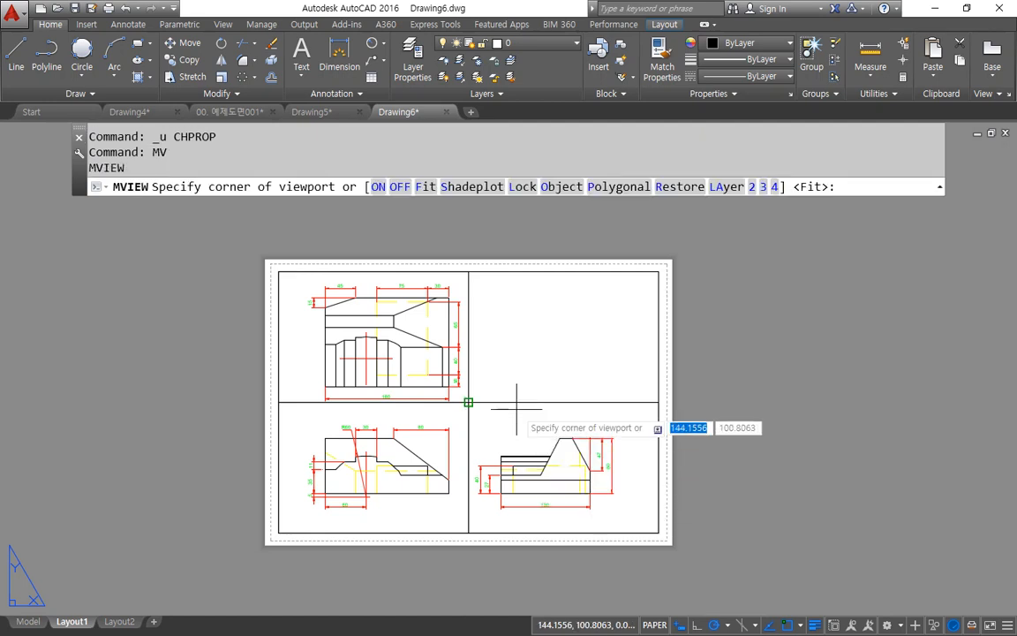
pyautogui.press('Escape')
pyautogui.press('Return')
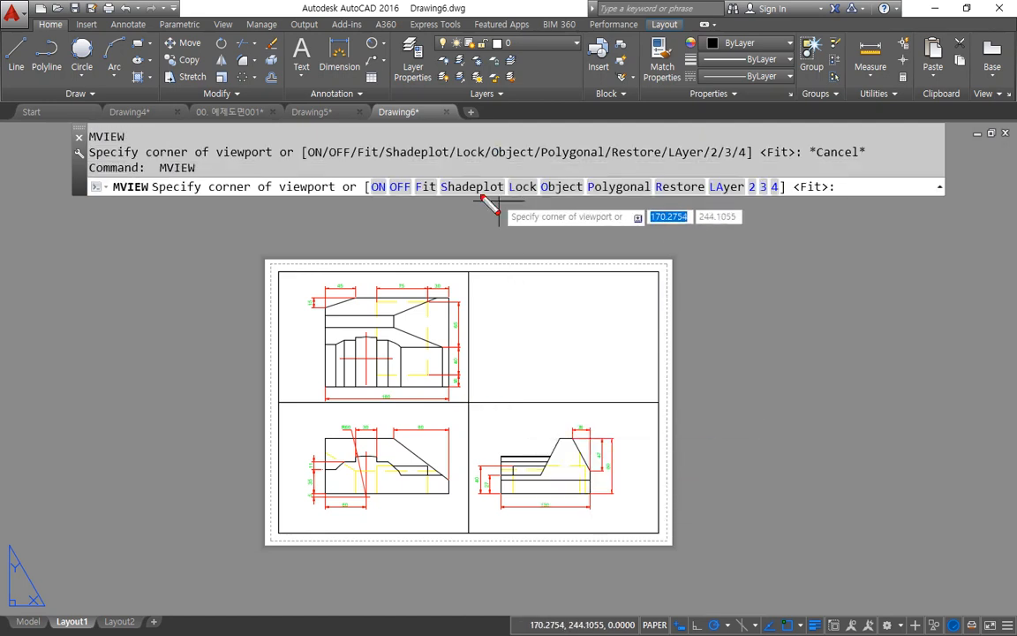
pyautogui.moveTo(500, 189); pyautogui.dragTo(542, 212)
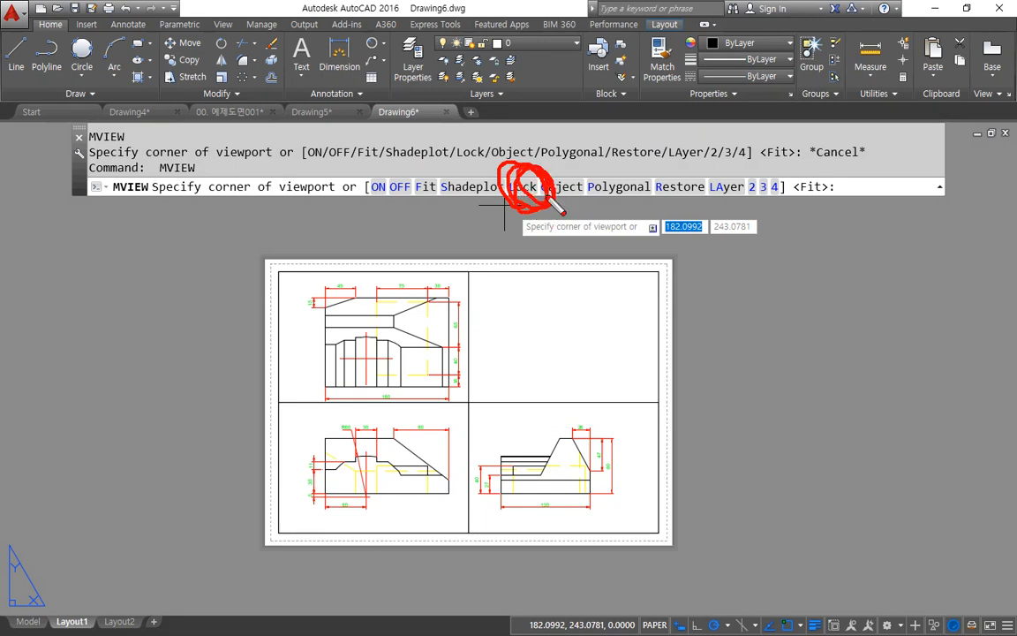
pyautogui.click(522, 186)
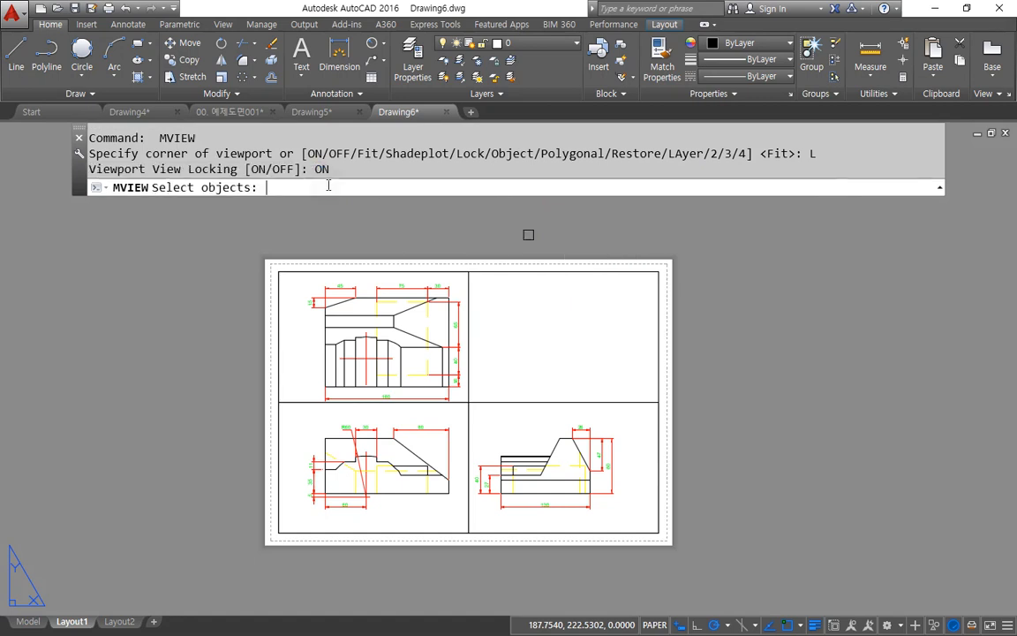
pyautogui.click(321, 187)
pyautogui.click(527, 354)
pyautogui.click(445, 436)
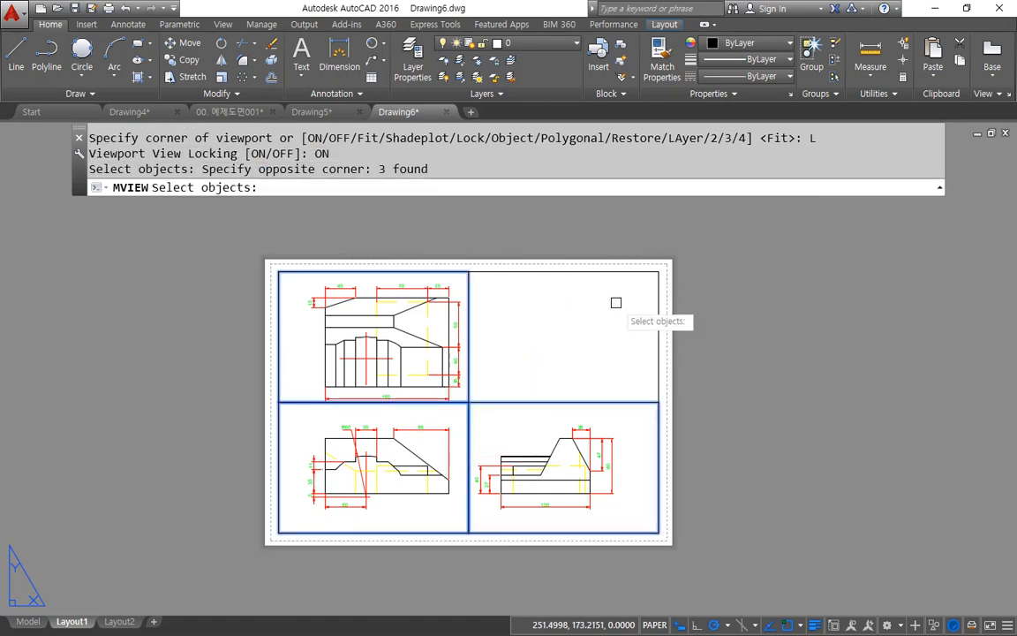
pyautogui.press('Return')
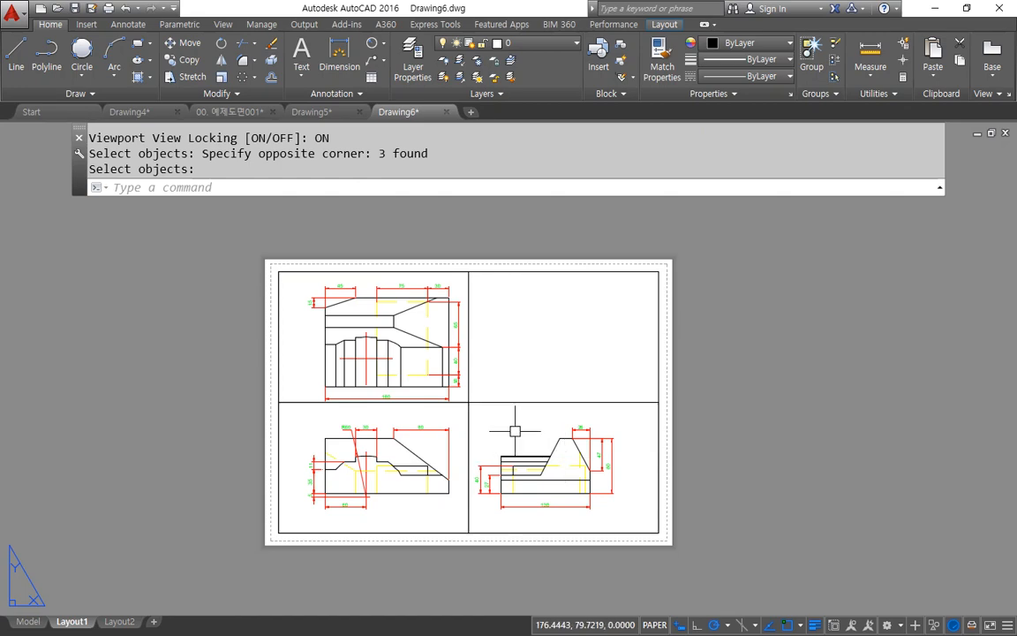
# Step: Activate the side view's viewport and zoom and pan inside it to check its view lock
pyautogui.scroll(5, 515, 431)
pyautogui.doubleClick(489, 360)
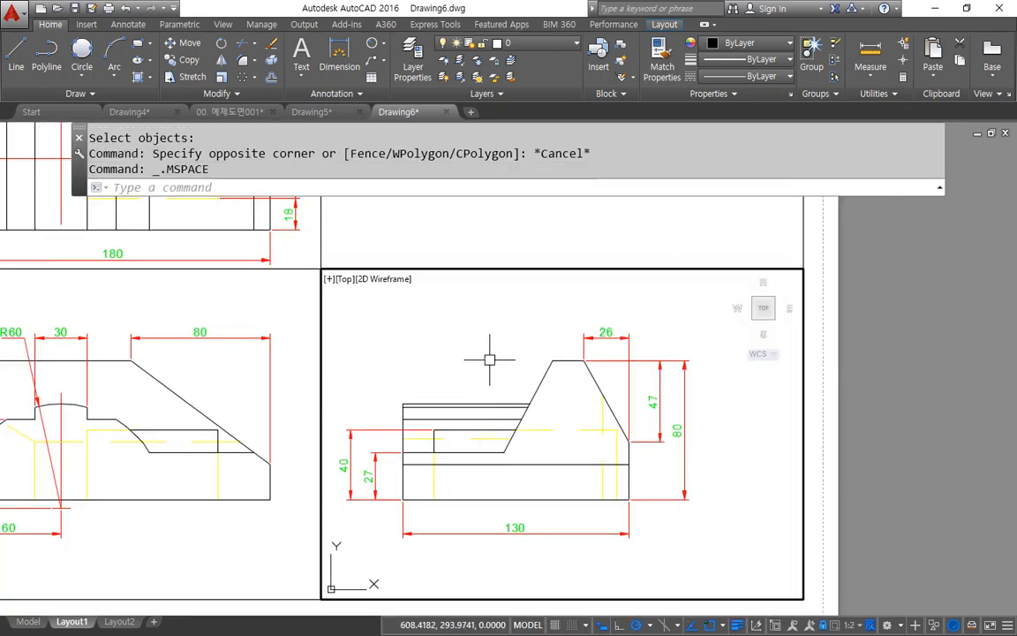
pyautogui.scroll(3, 489, 359)
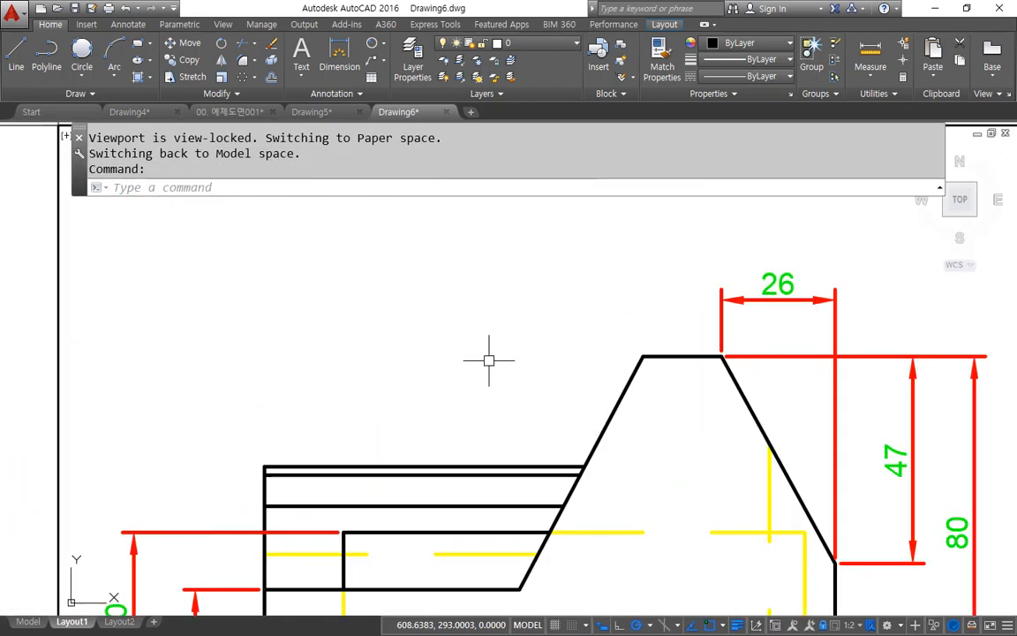
pyautogui.scroll(-4, 489, 359)
pyautogui.scroll(3, 535, 430)
pyautogui.scroll(-1, 535, 430)
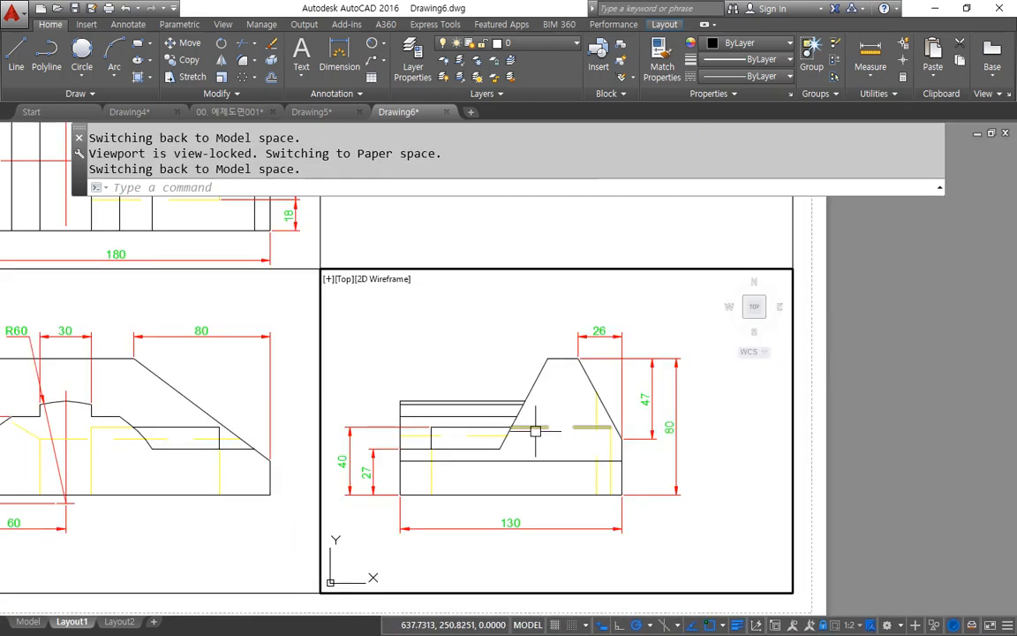
pyautogui.moveTo(535, 431); pyautogui.dragTo(588, 396, button='middle')
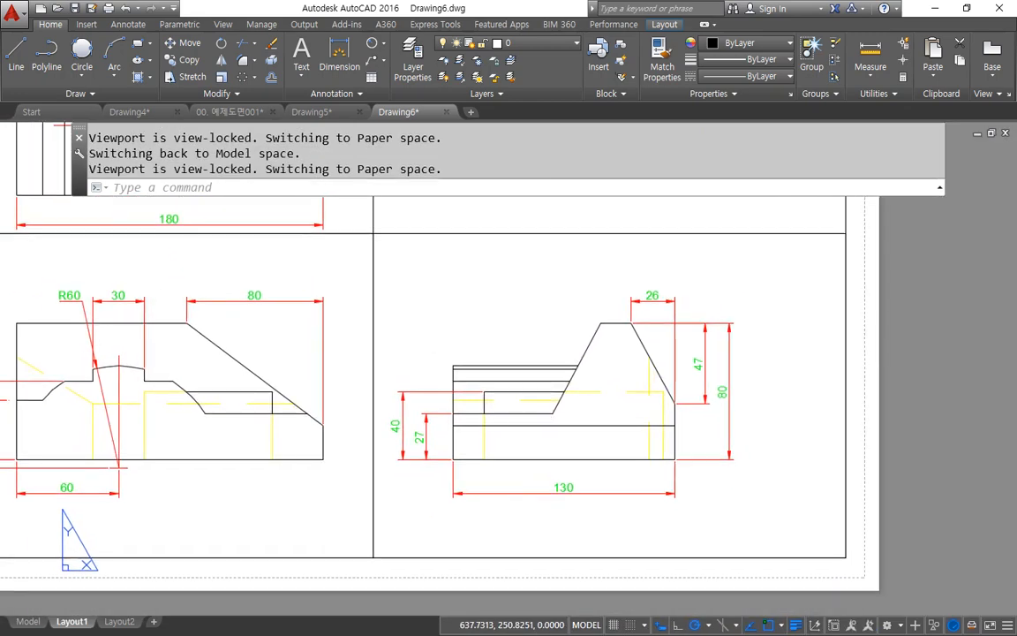
pyautogui.moveTo(529, 493)
pyautogui.mouseDown()
pyautogui.moveTo(731, 425)
pyautogui.moveTo(499, 484)
pyautogui.mouseUp()
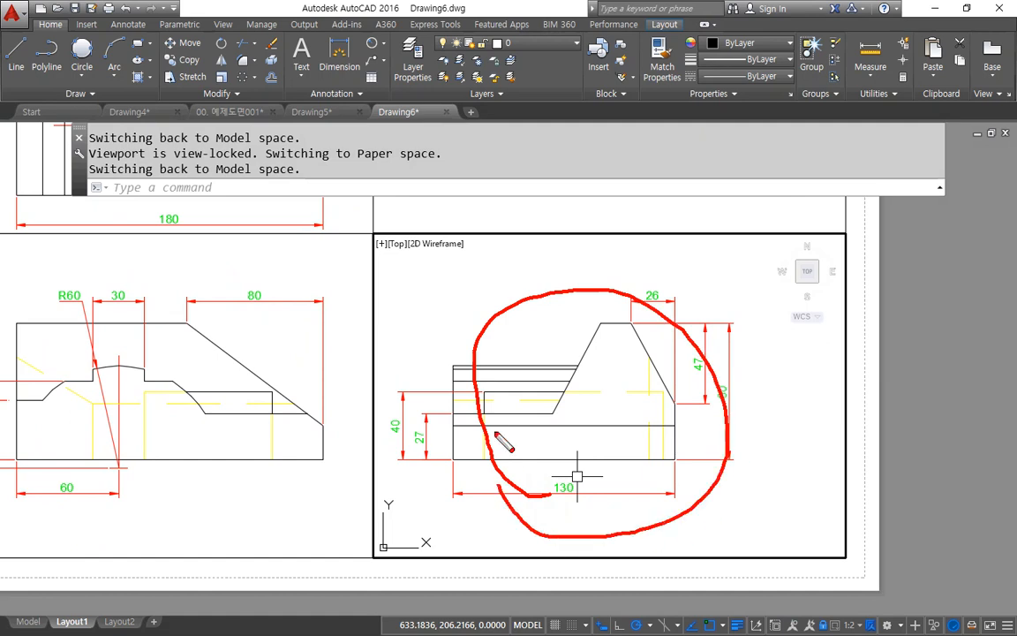
# Step: Leave the side view's viewport and return to paper space on the layout sheet
pyautogui.moveTo(497, 435)
pyautogui.mouseDown()
pyautogui.moveTo(719, 488)
pyautogui.moveTo(684, 495)
pyautogui.mouseUp()
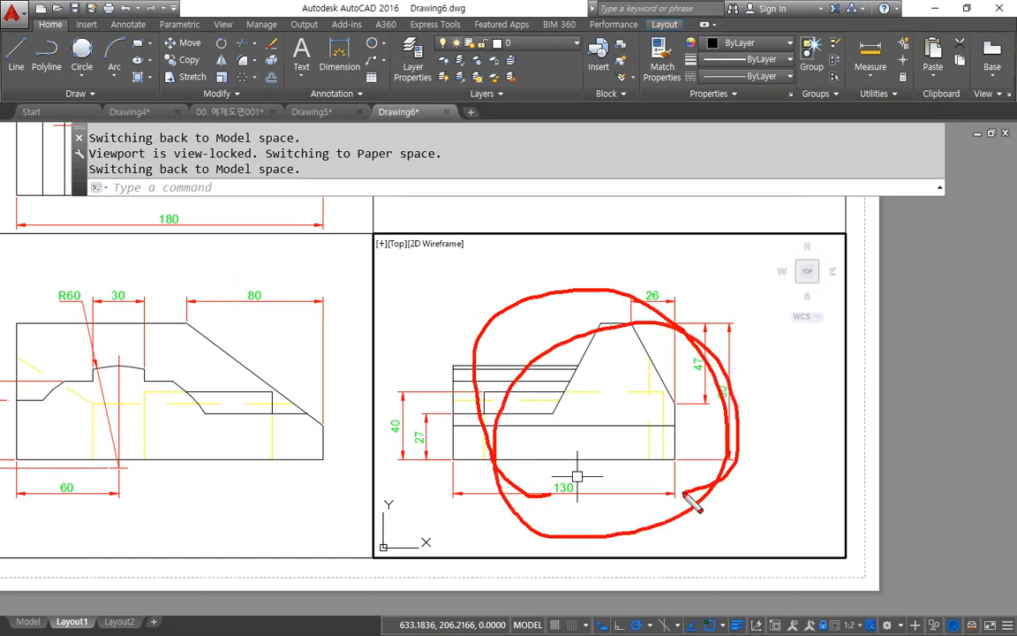
pyautogui.press('Escape')
pyautogui.doubleClick(909, 362)
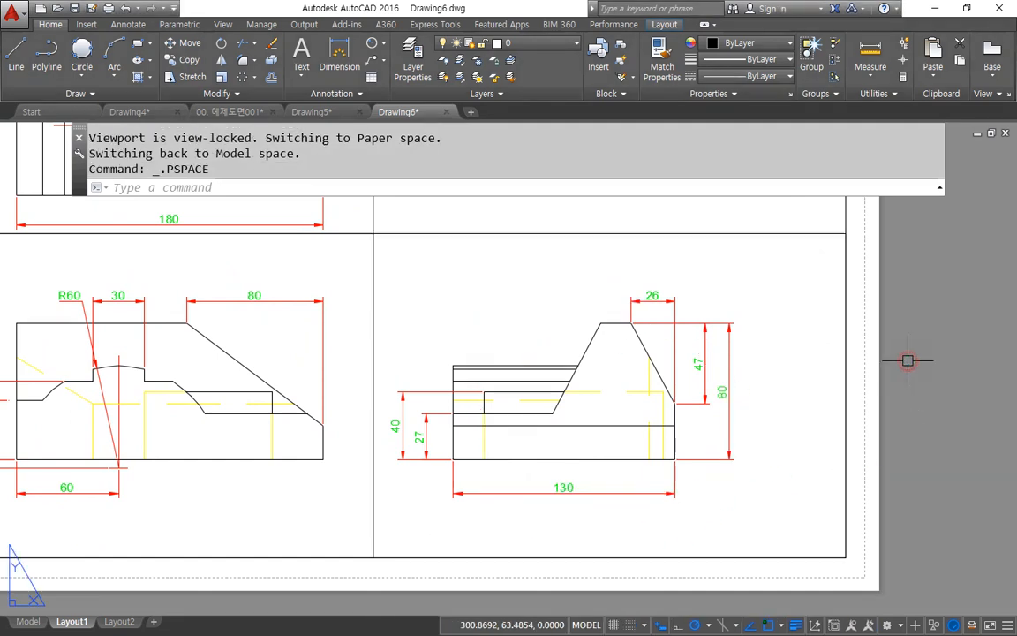
pyautogui.scroll(-2, 706, 329)
pyautogui.moveTo(640, 330); pyautogui.dragTo(642, 410, button='middle')
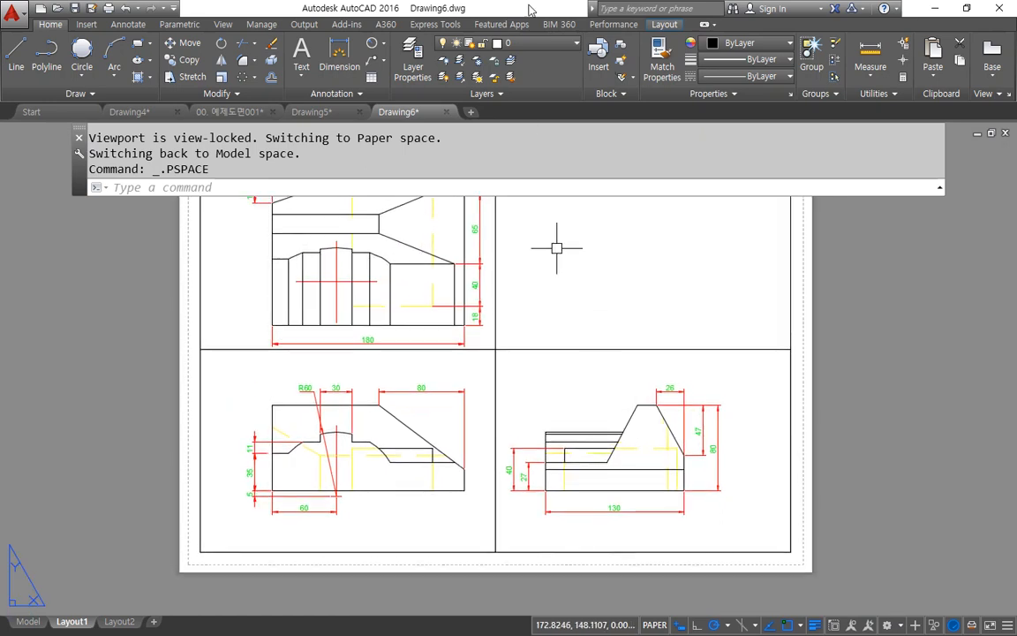
# Step: Freeze the mv layer and put the three viewports on it to hide their borders, keeping the outer sheet frame
pyautogui.click(511, 42)
pyautogui.click(458, 144)
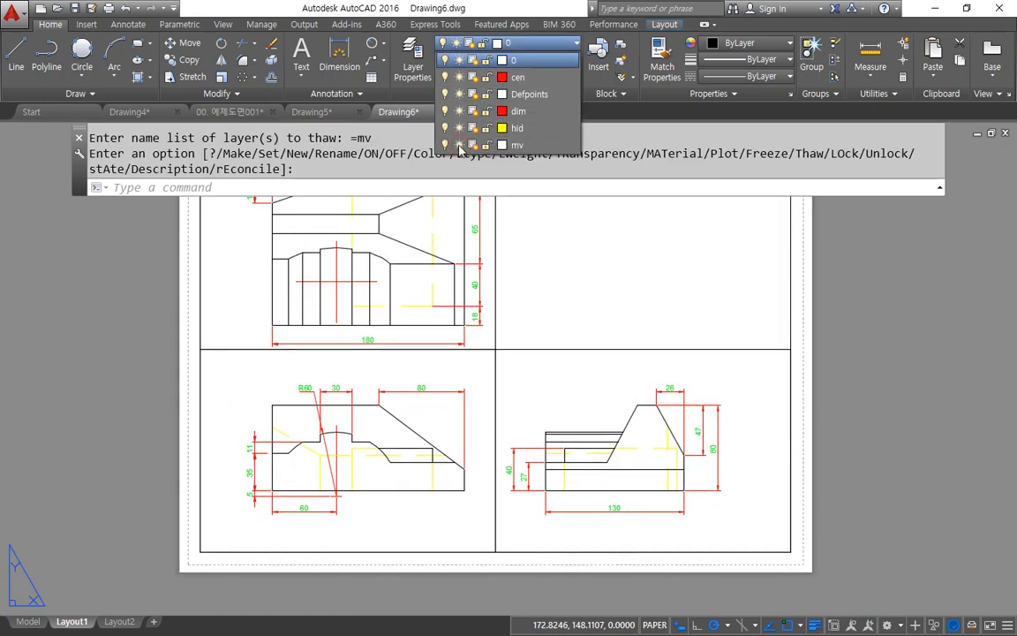
pyautogui.click(458, 144)
pyautogui.click(549, 362)
pyautogui.click(484, 345)
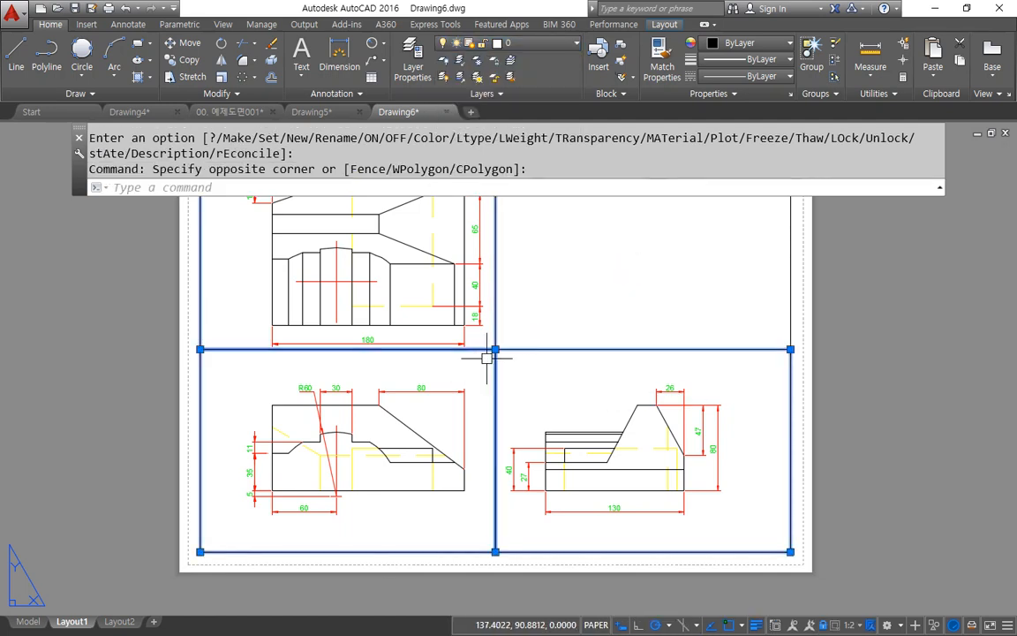
pyautogui.click(530, 42)
pyautogui.click(517, 107)
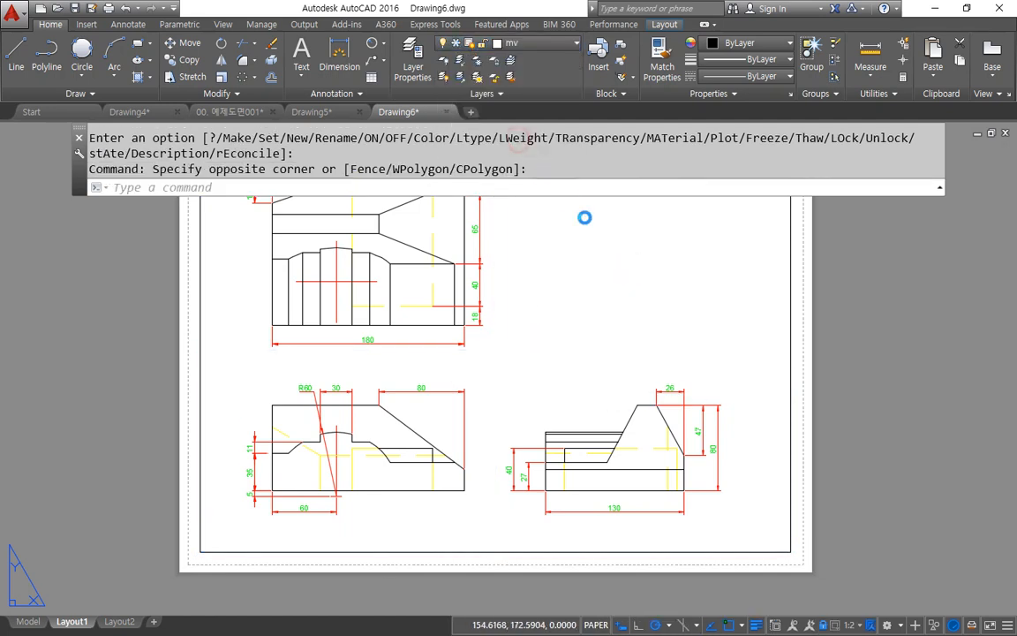
pyautogui.click(593, 339)
pyautogui.press('Escape')
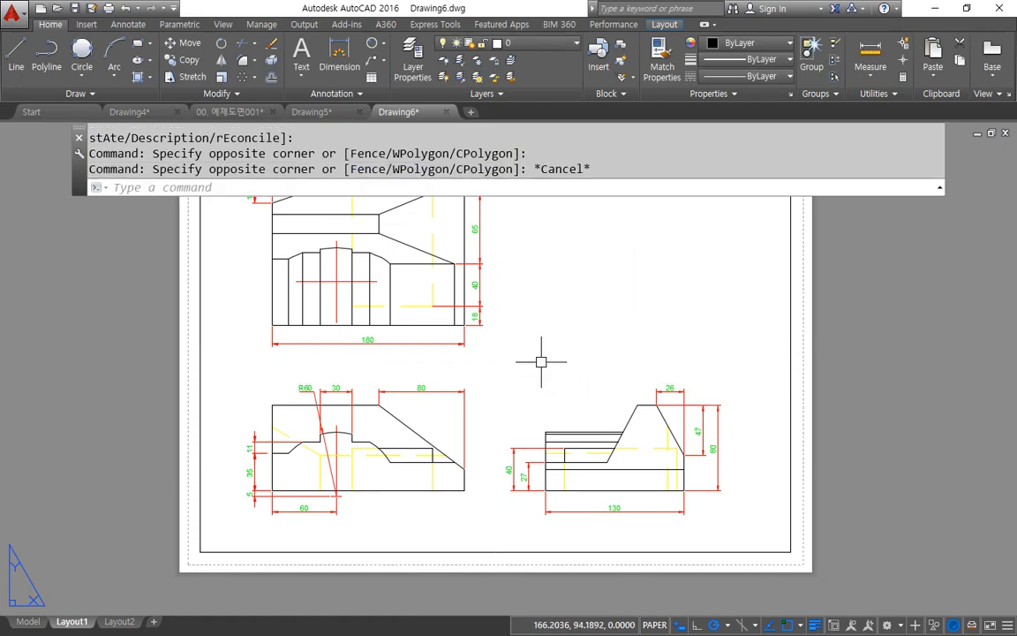
# Step: Activate the top view's viewport and zoom and pan inside it to check that its view lock holds
pyautogui.doubleClick(376, 311)
pyautogui.scroll(5, 359, 362)
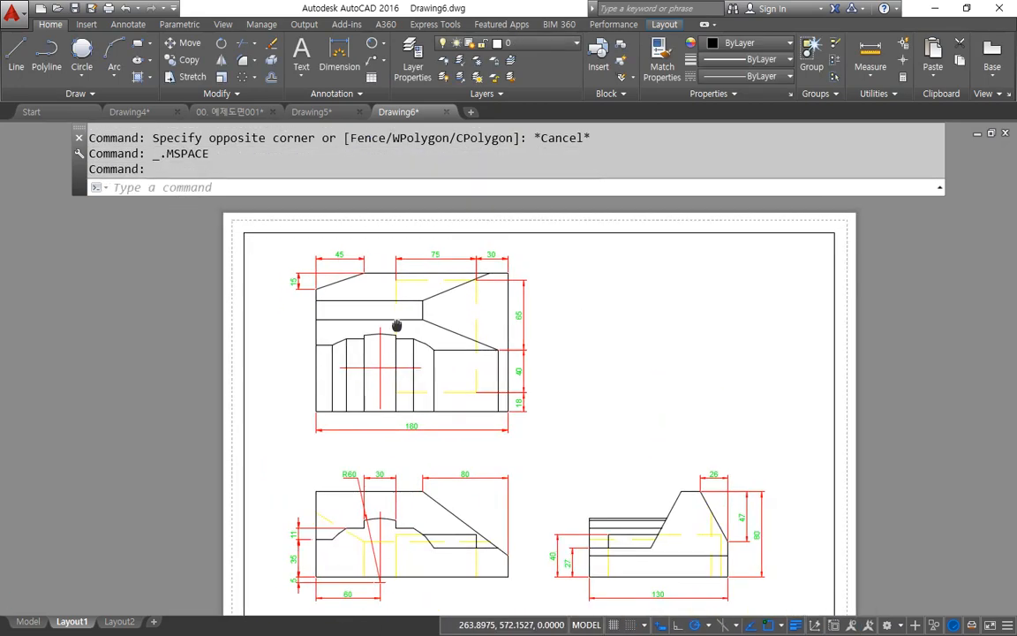
pyautogui.scroll(-3, 360, 362)
pyautogui.scroll(3, 356, 361)
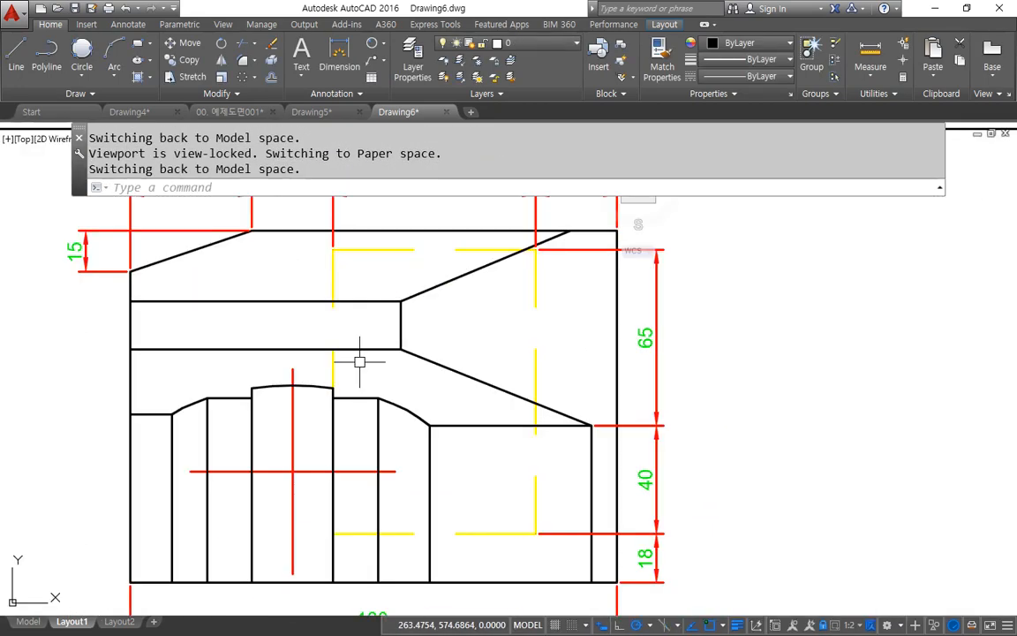
pyautogui.scroll(-3, 356, 361)
pyautogui.moveTo(454, 370); pyautogui.dragTo(388, 291, button='middle')
pyautogui.scroll(-3, 387, 290)
pyautogui.moveTo(355, 338); pyautogui.dragTo(384, 307, button='middle')
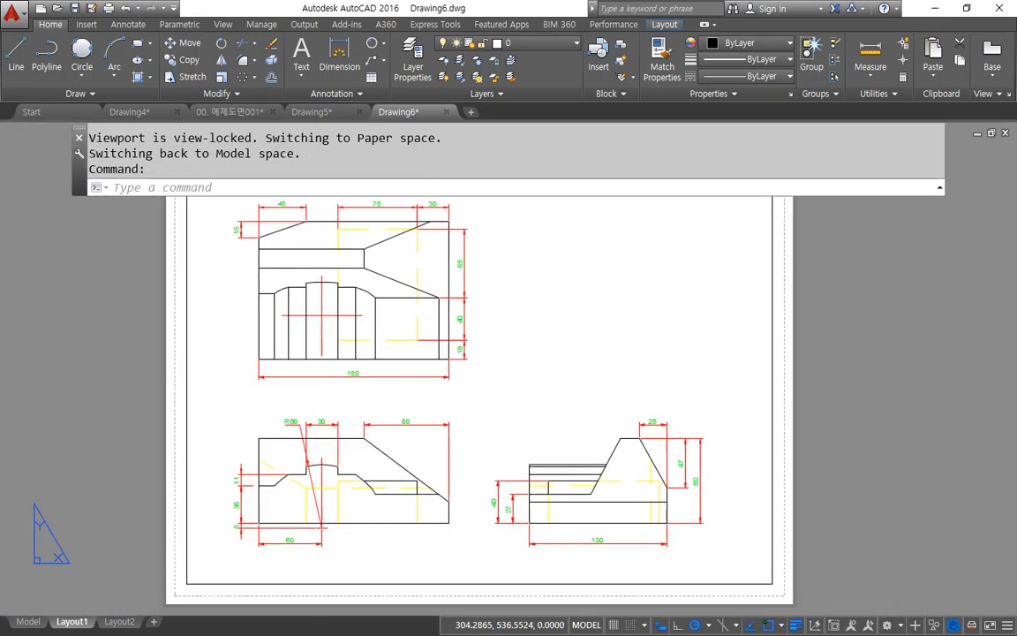
pyautogui.moveTo(635, 358); pyautogui.dragTo(582, 337, button='middle')
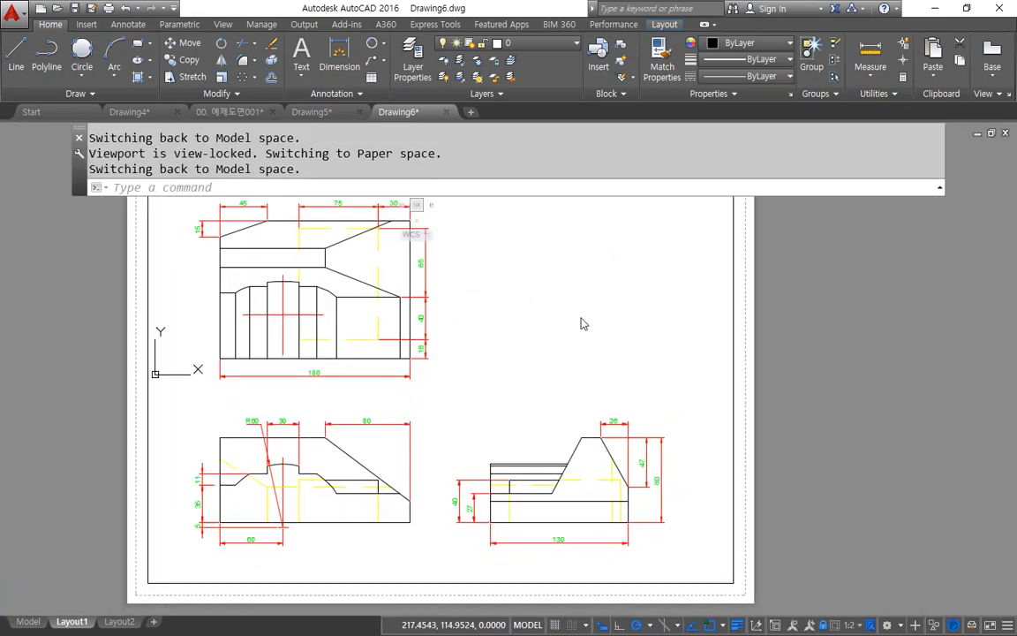
pyautogui.moveTo(678, 335); pyautogui.dragTo(699, 347, button='middle')
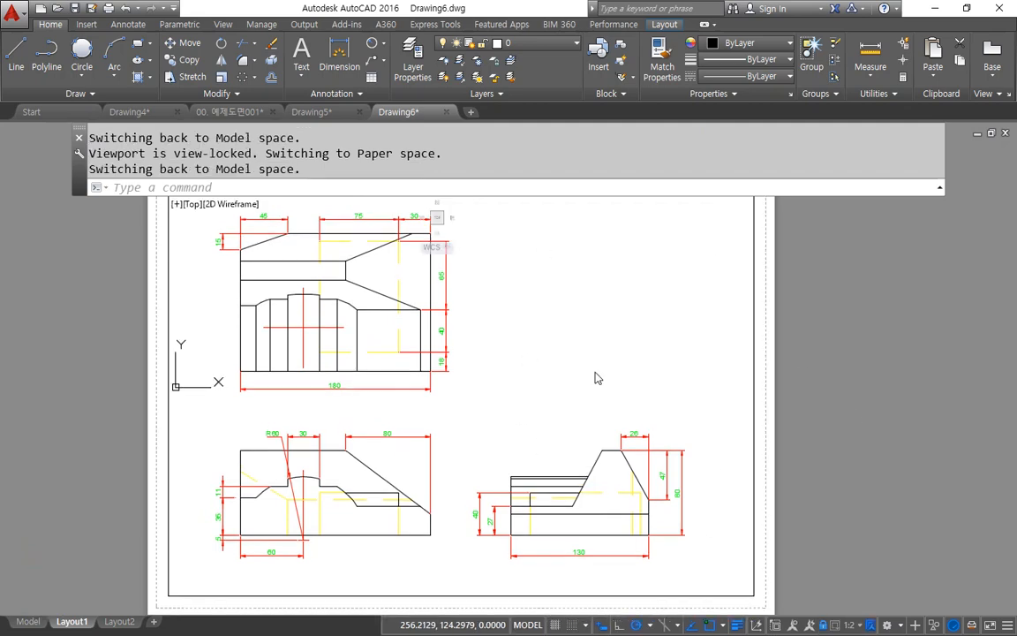